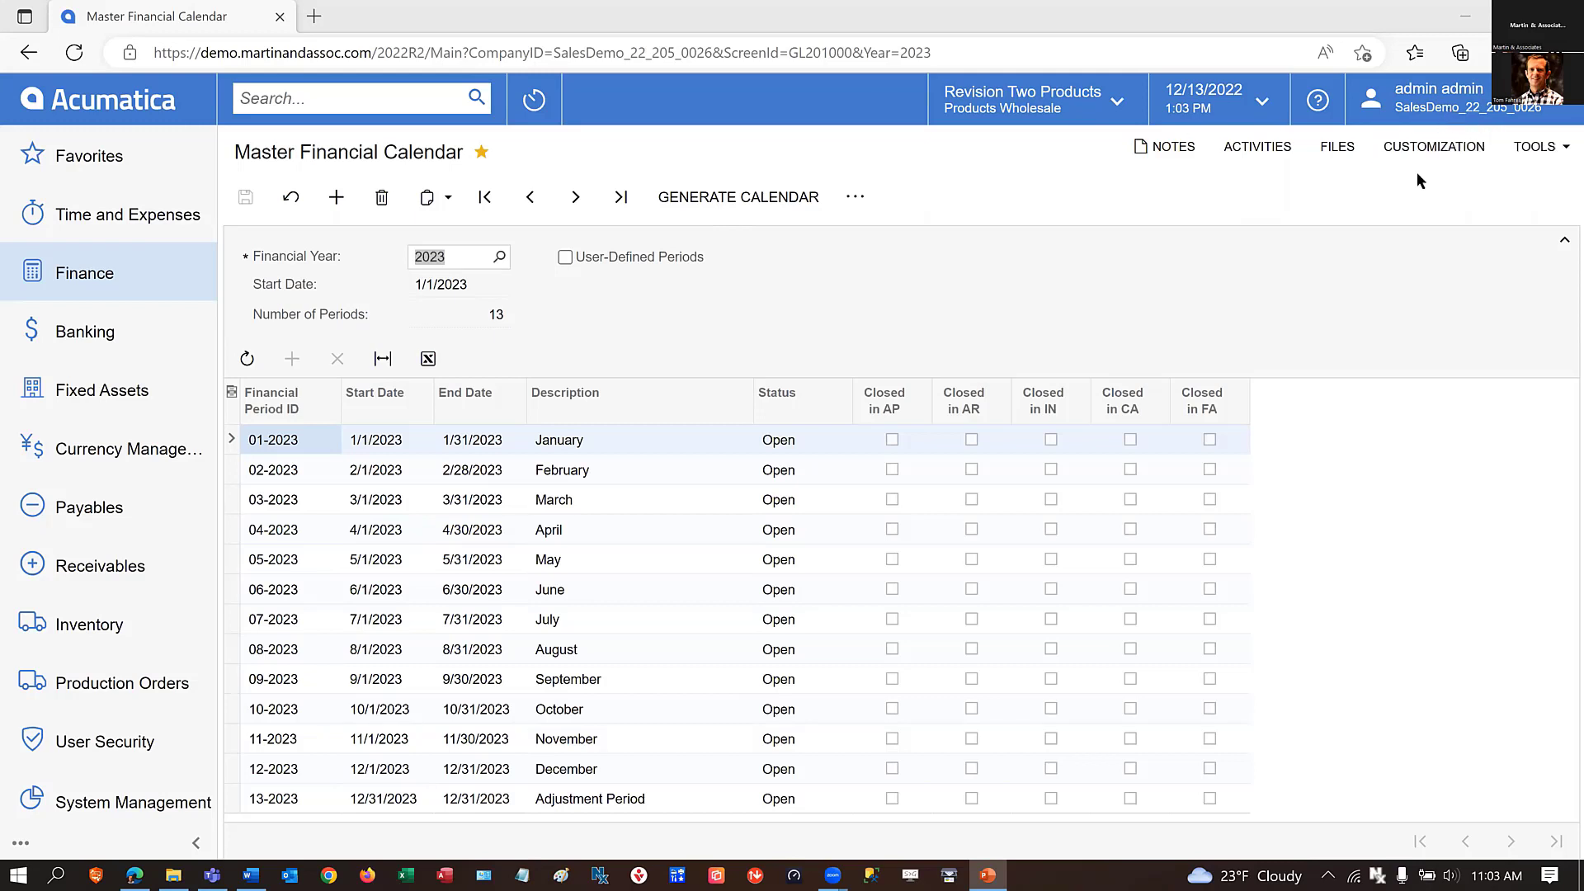
{"action": "left_click", "coordinate": [377, 53]}
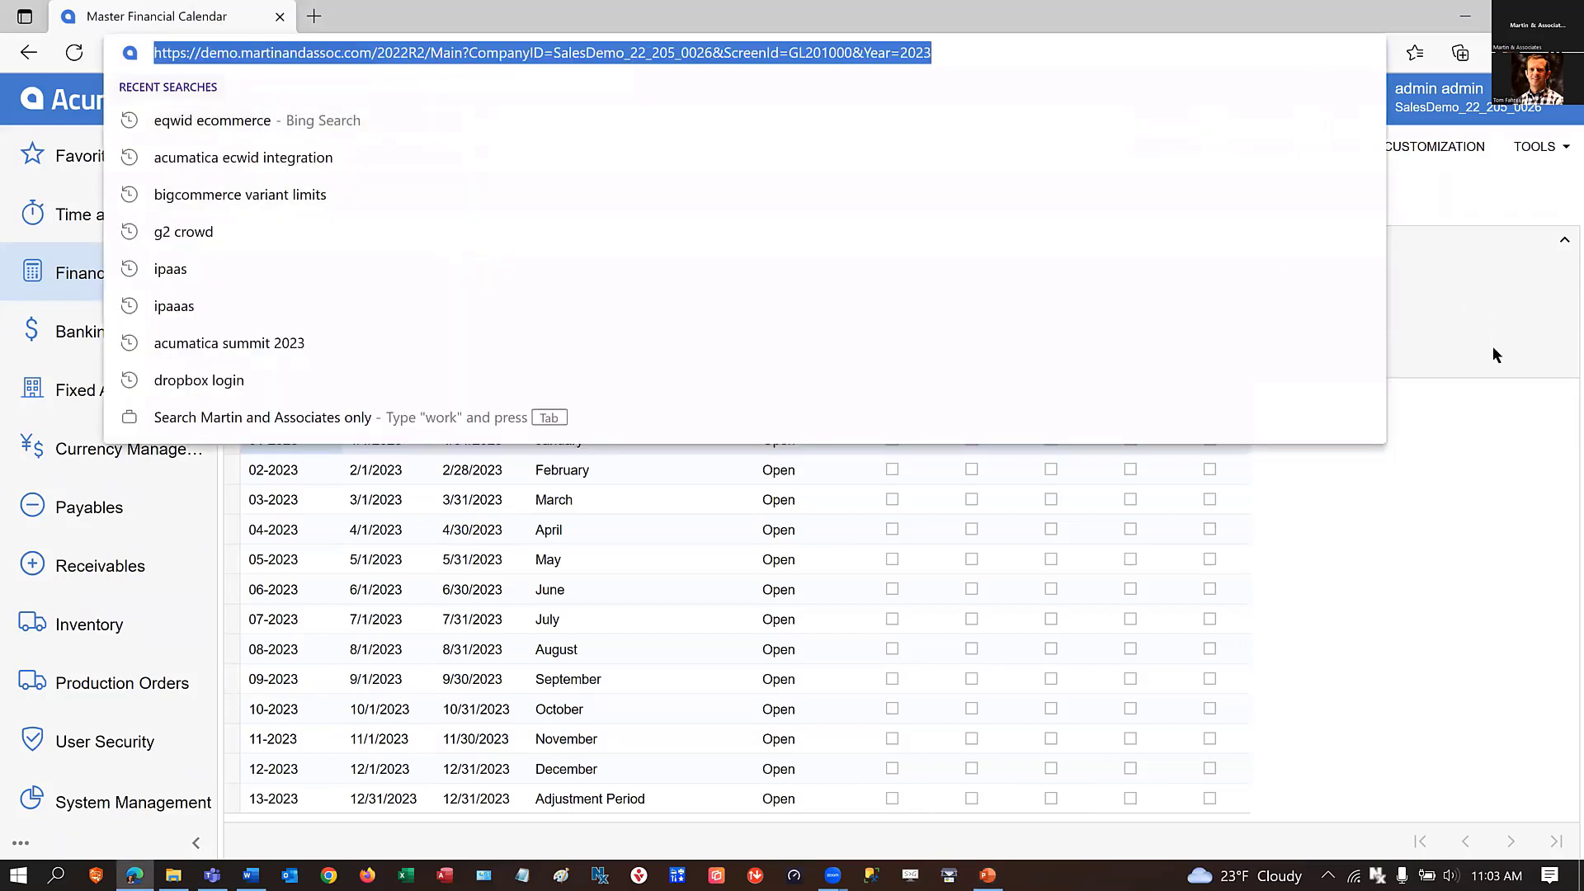
{"action": "left_click", "coordinate": [1490, 540]}
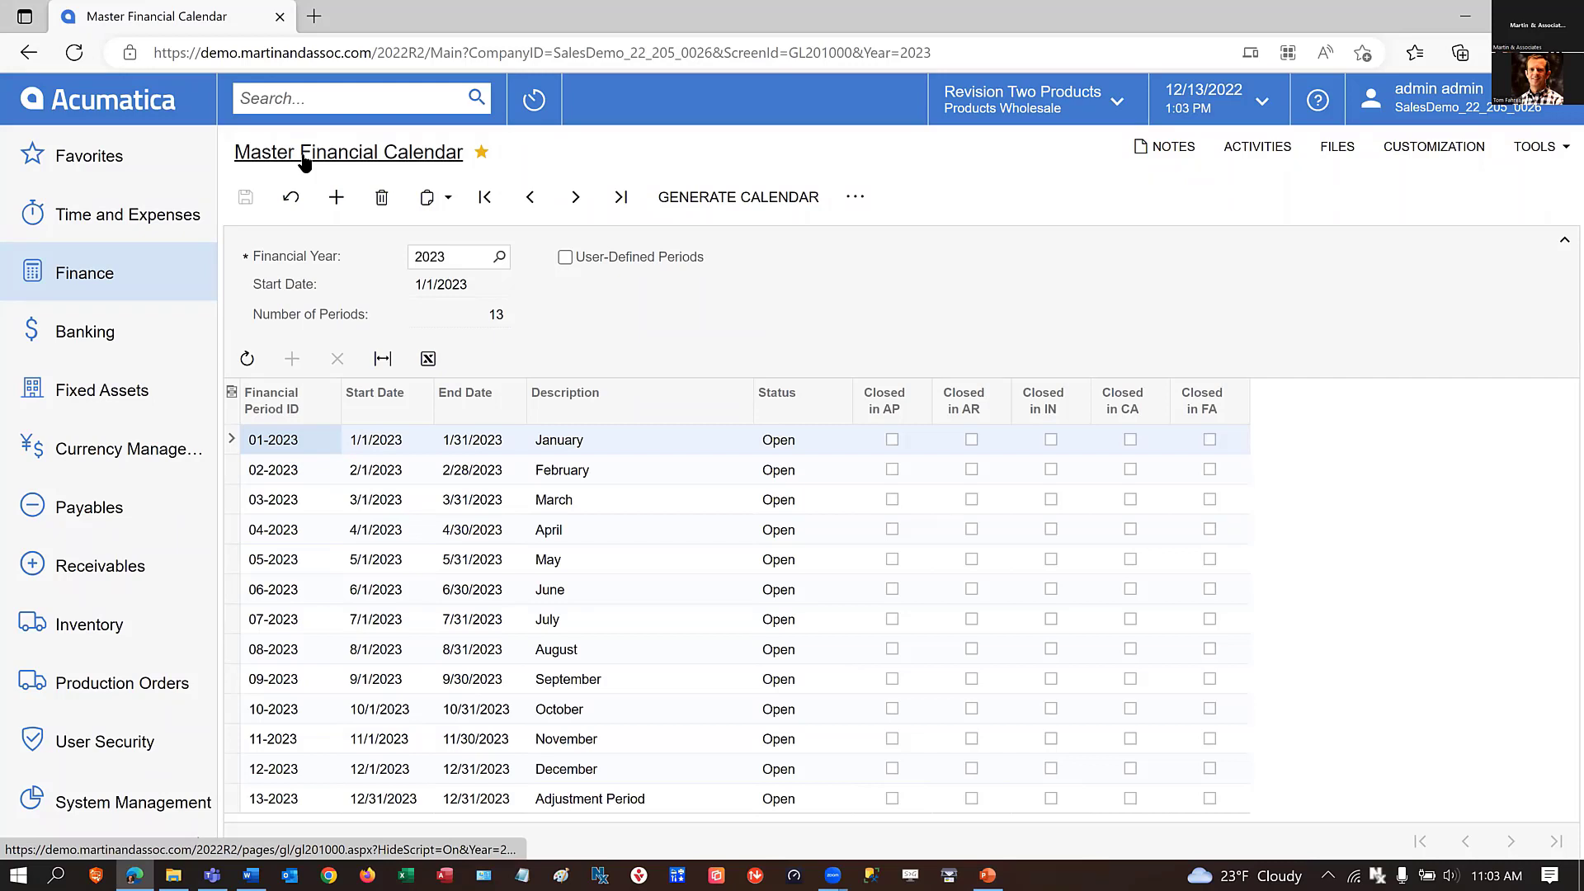
Open the Master Financial Calendar for financial year 2022 and review the period status and subledger closing columns.
{"action": "left_click", "coordinate": [104, 282]}
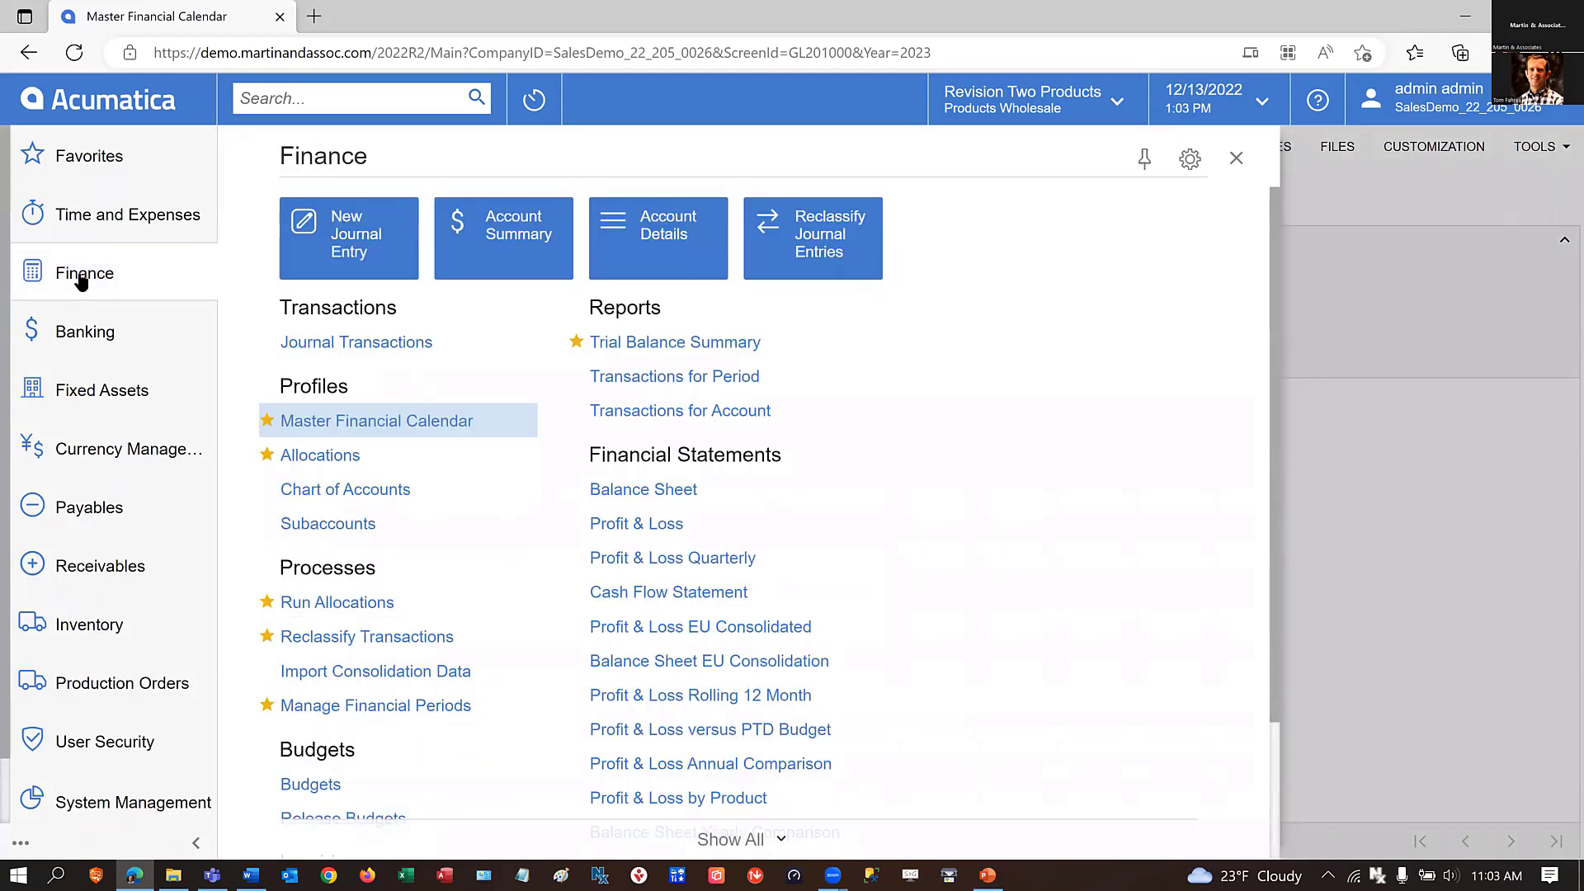
{"action": "left_click", "coordinate": [334, 422]}
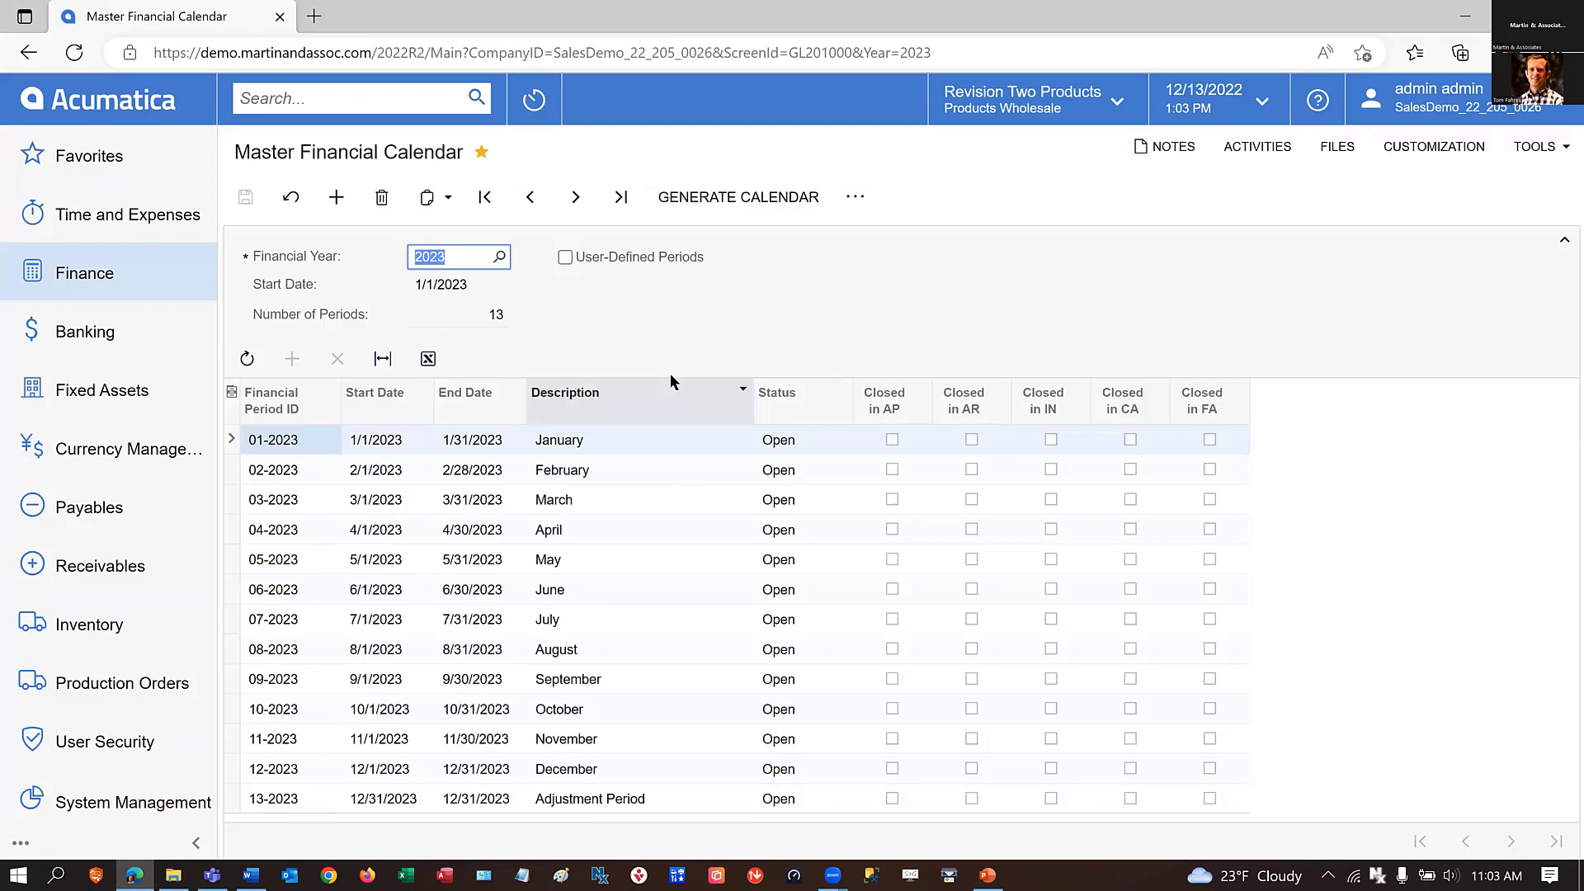
{"action": "left_click", "coordinate": [530, 199]}
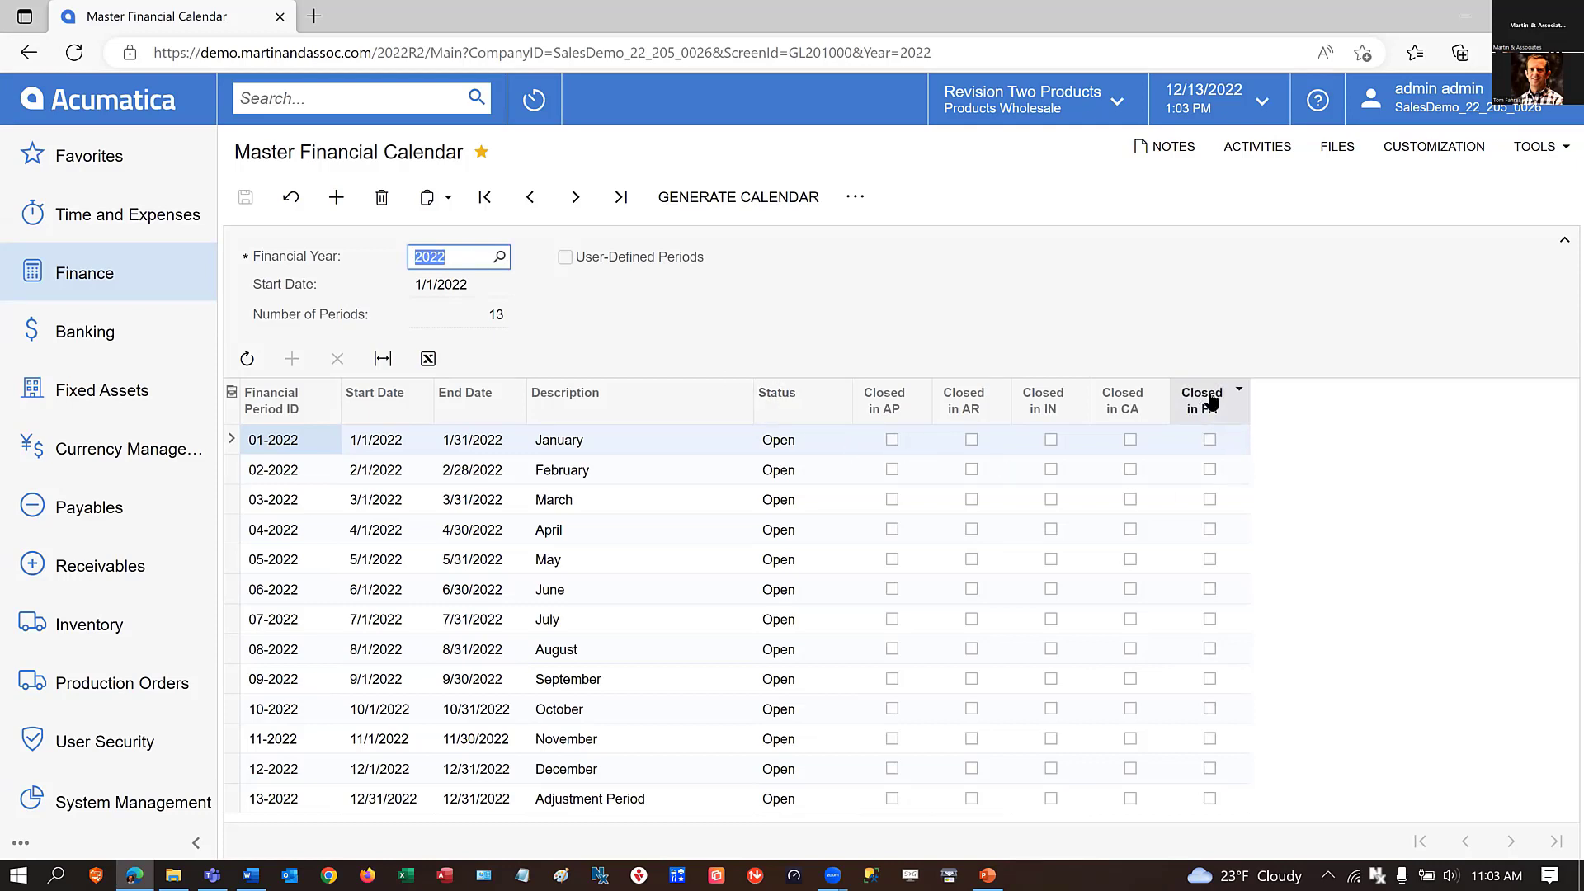
{"action": "mouse_move", "coordinate": [1219, 400]}
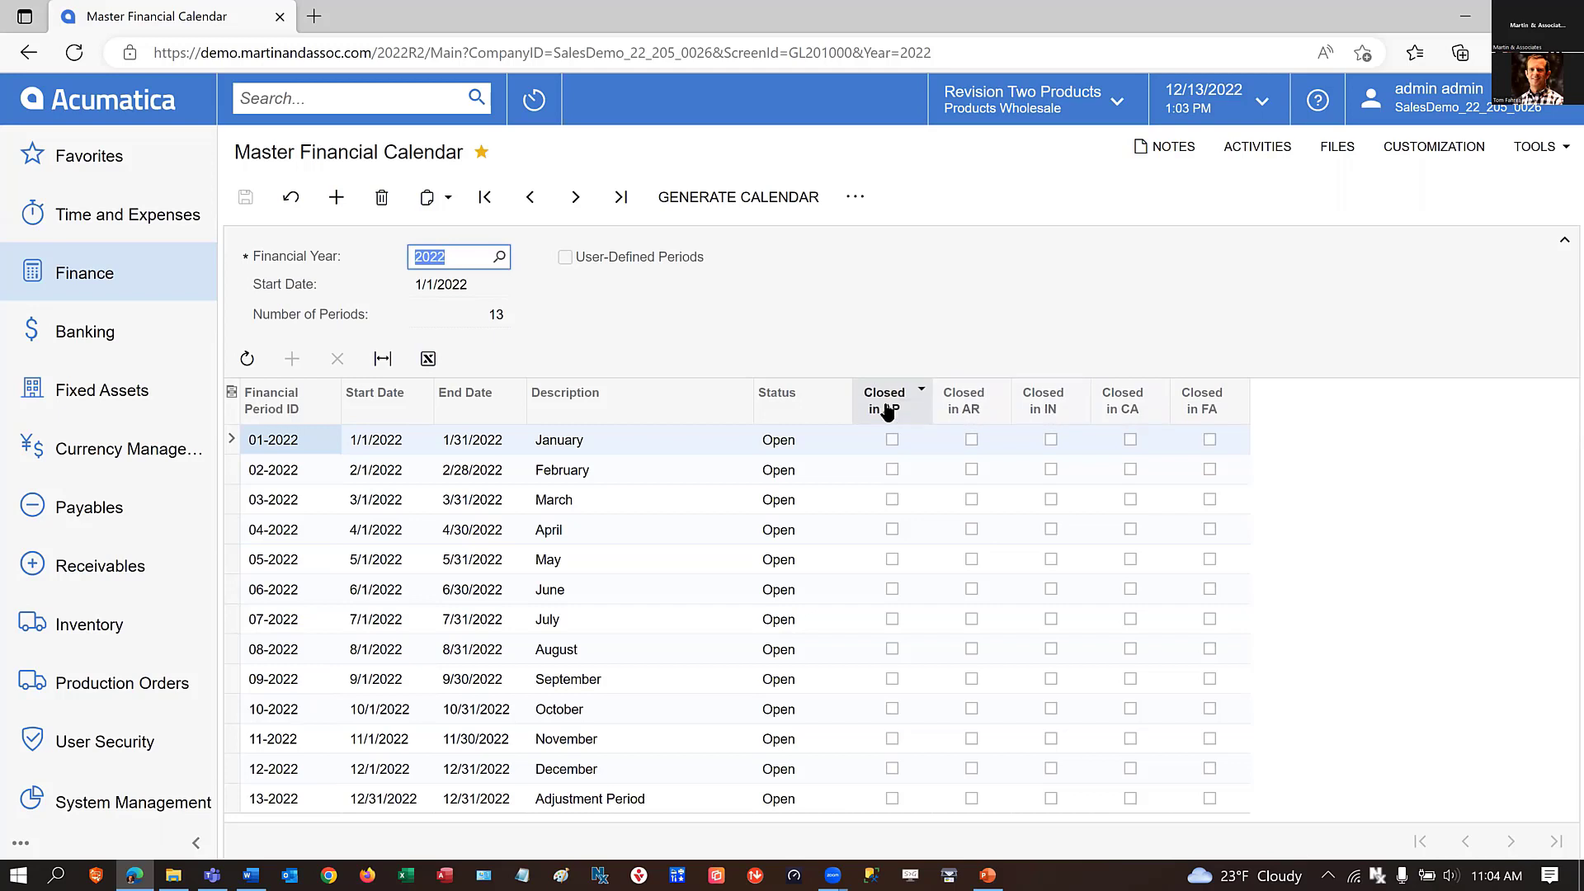
{"action": "mouse_move", "coordinate": [894, 464]}
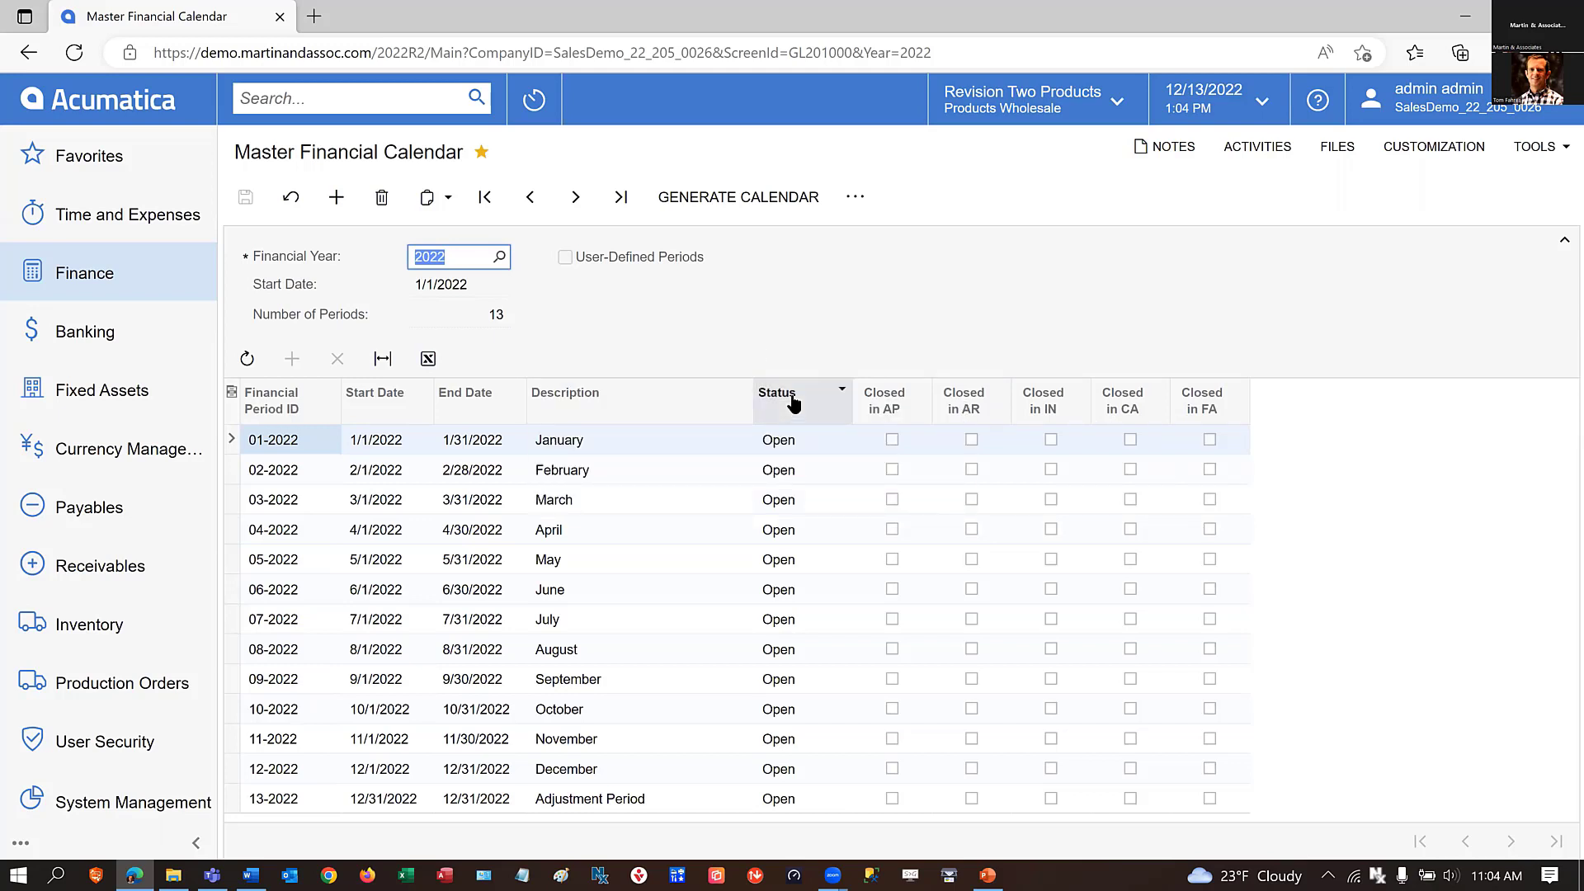
{"action": "mouse_move", "coordinate": [793, 404]}
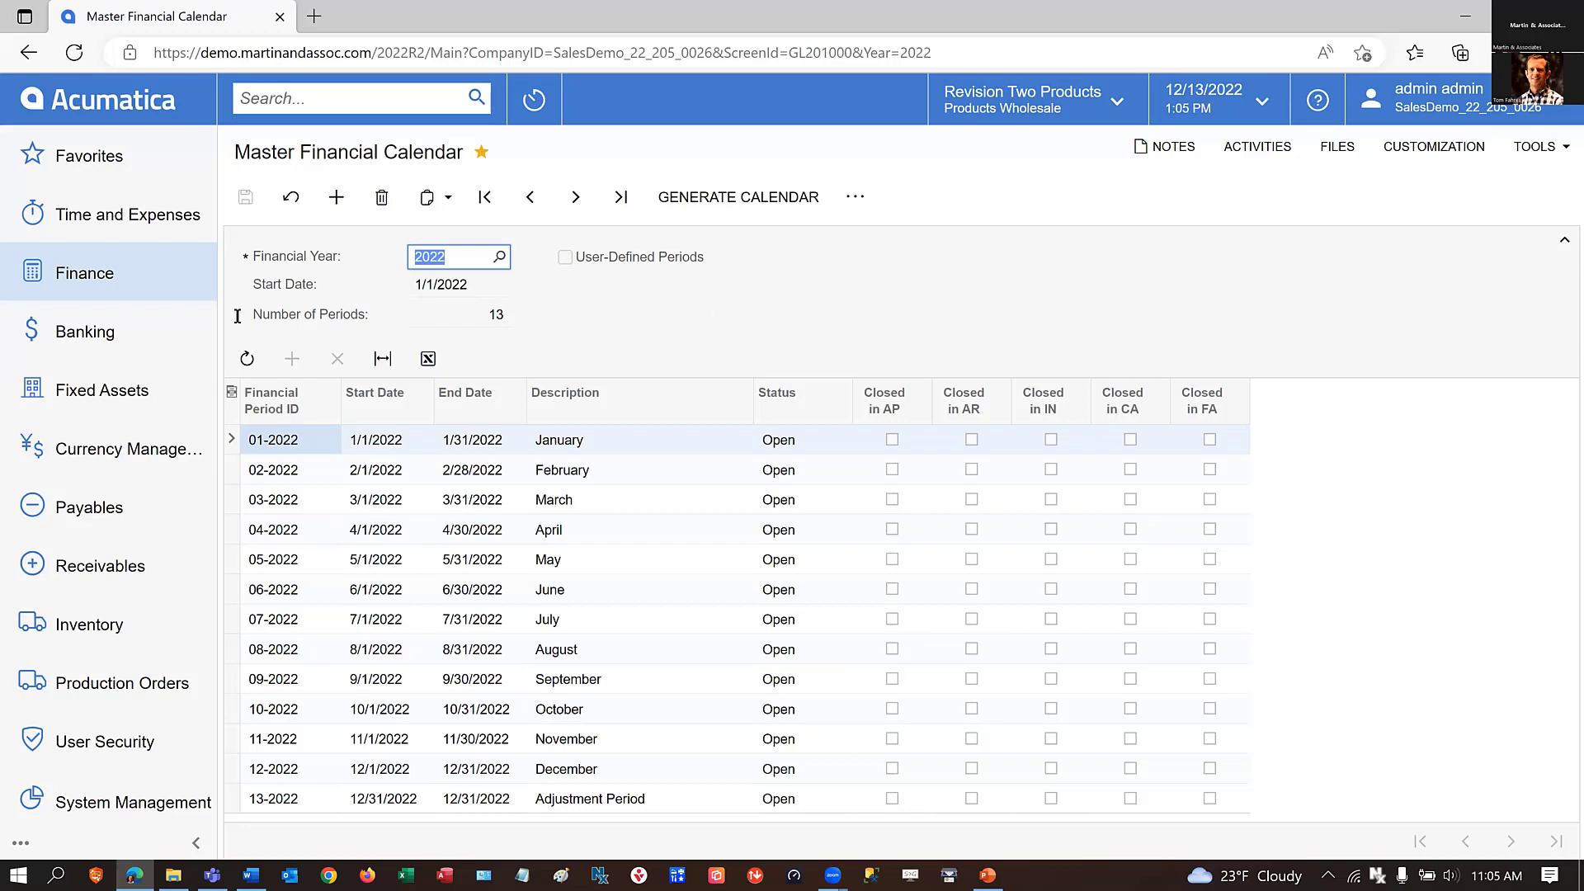
Open the Enable/Disable Features form from the favorites list.
{"action": "left_click", "coordinate": [66, 161]}
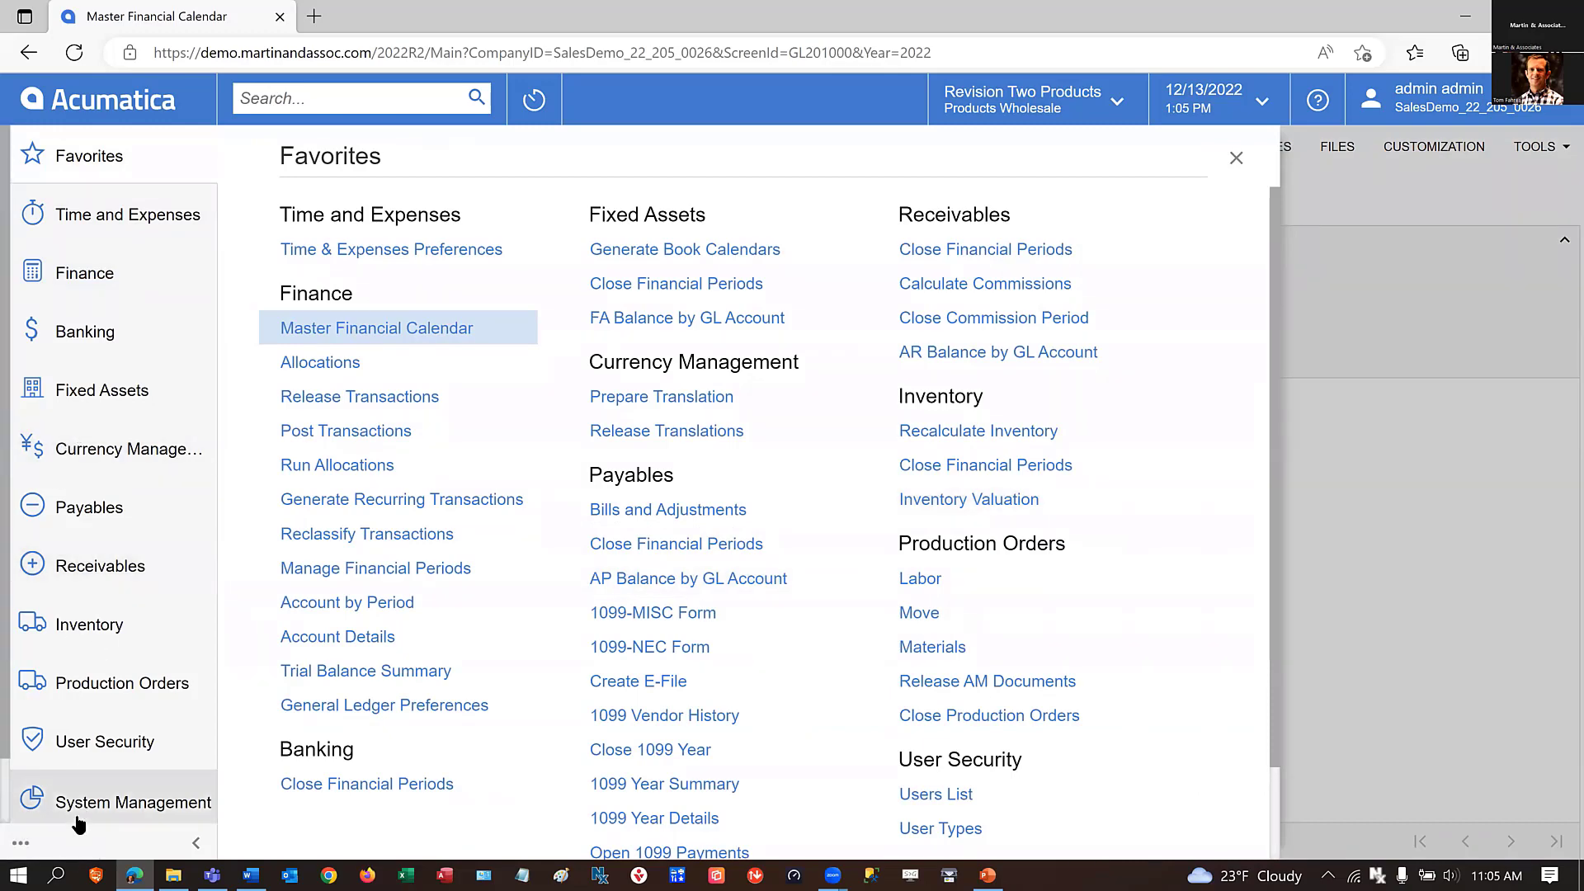
{"action": "scroll", "coordinate": [1017, 624], "scroll_direction": "down", "scroll_amount": 1}
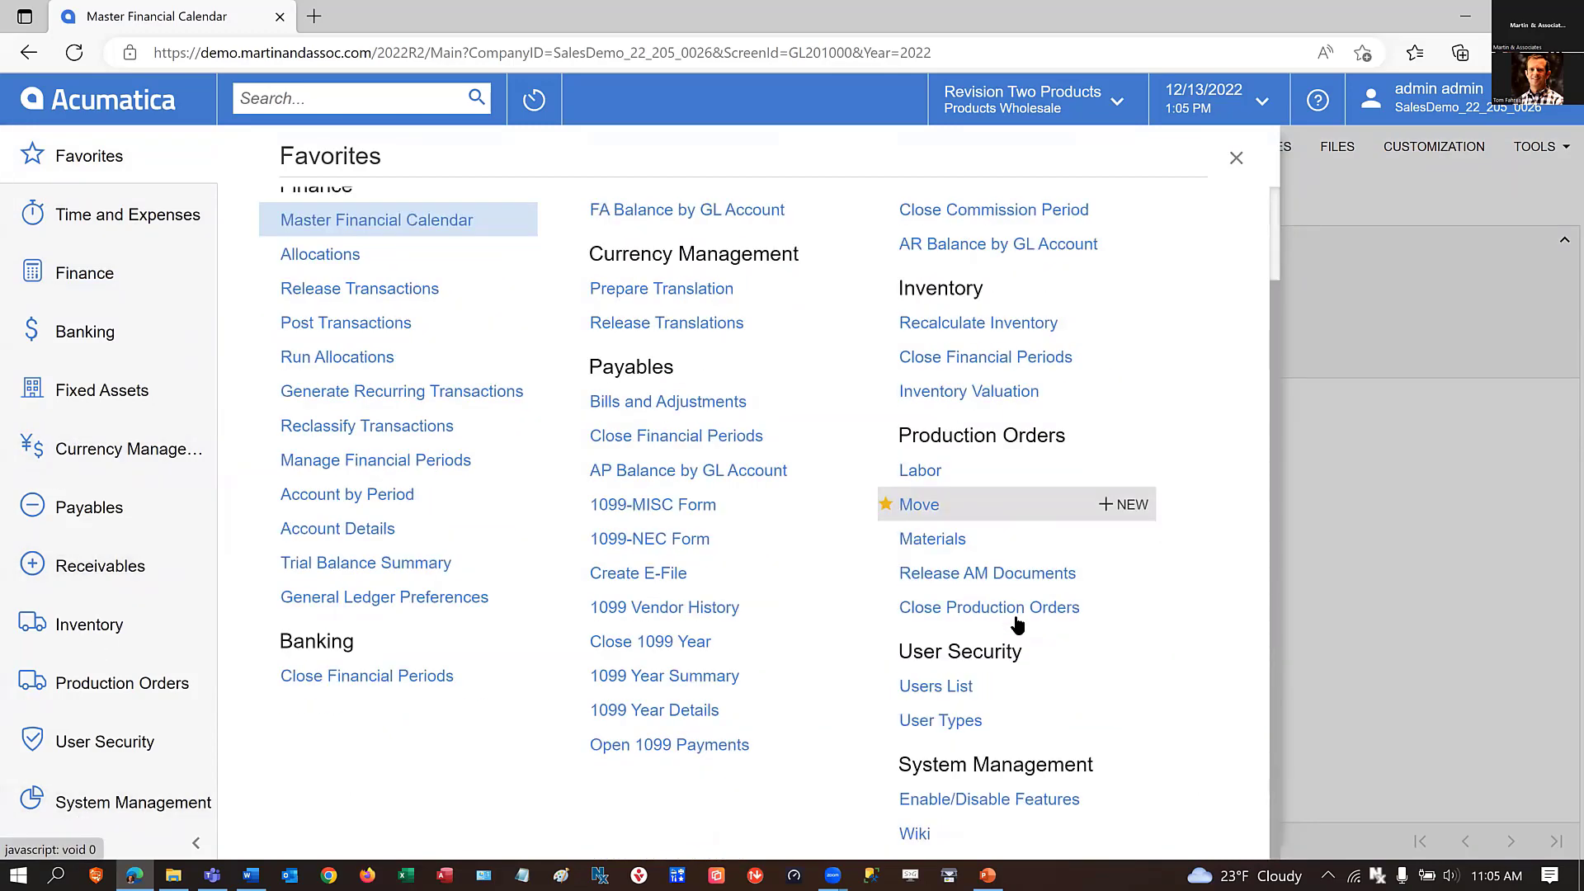
{"action": "left_click", "coordinate": [944, 802]}
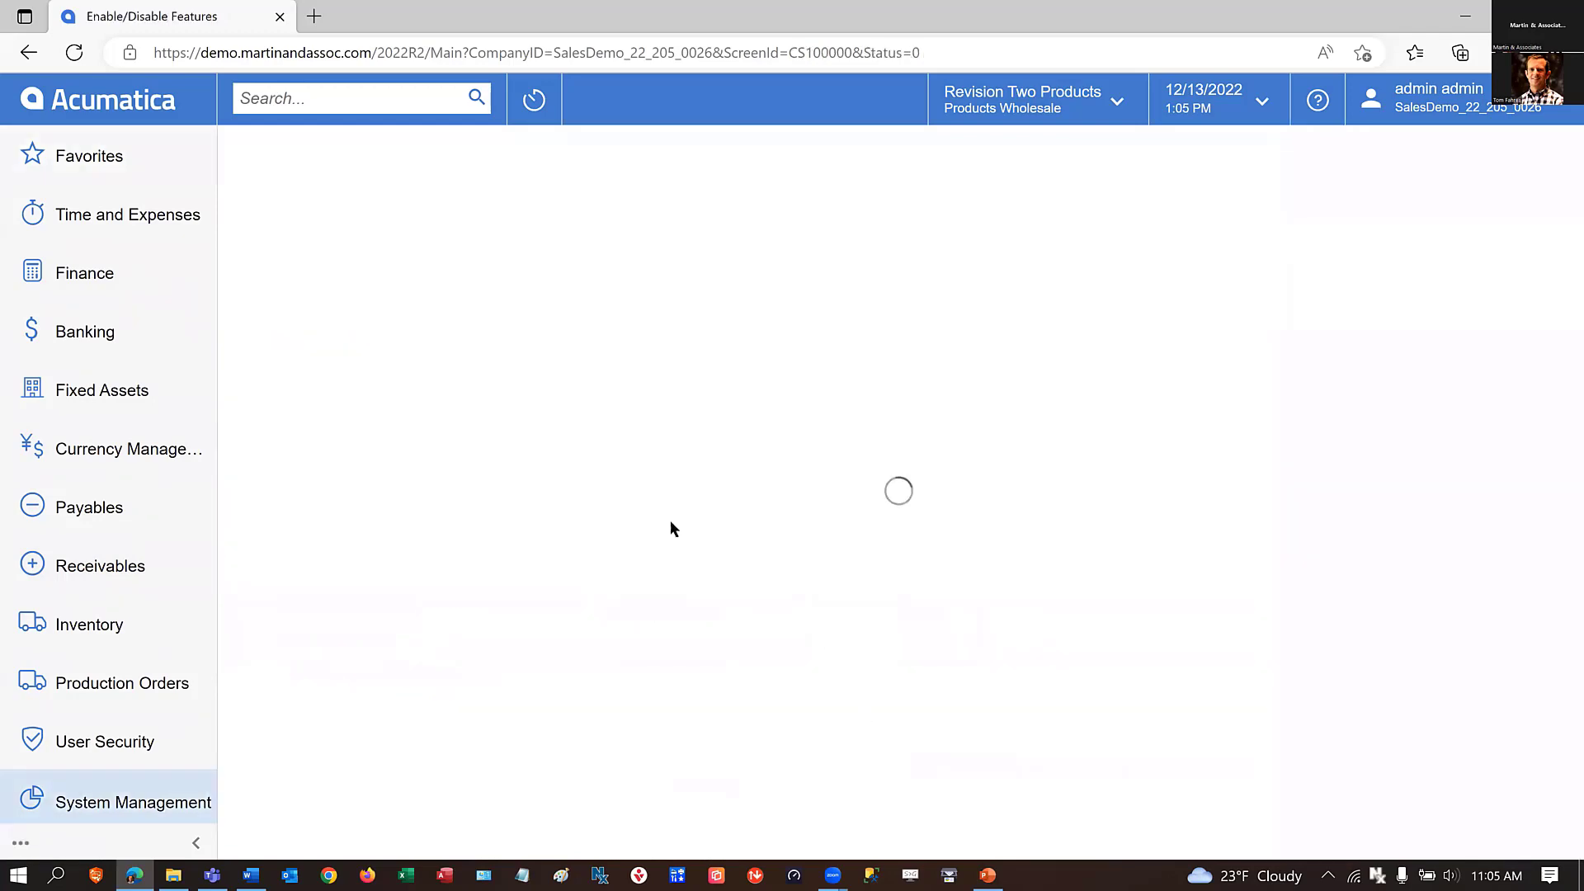
{"action": "left_click", "coordinate": [307, 199]}
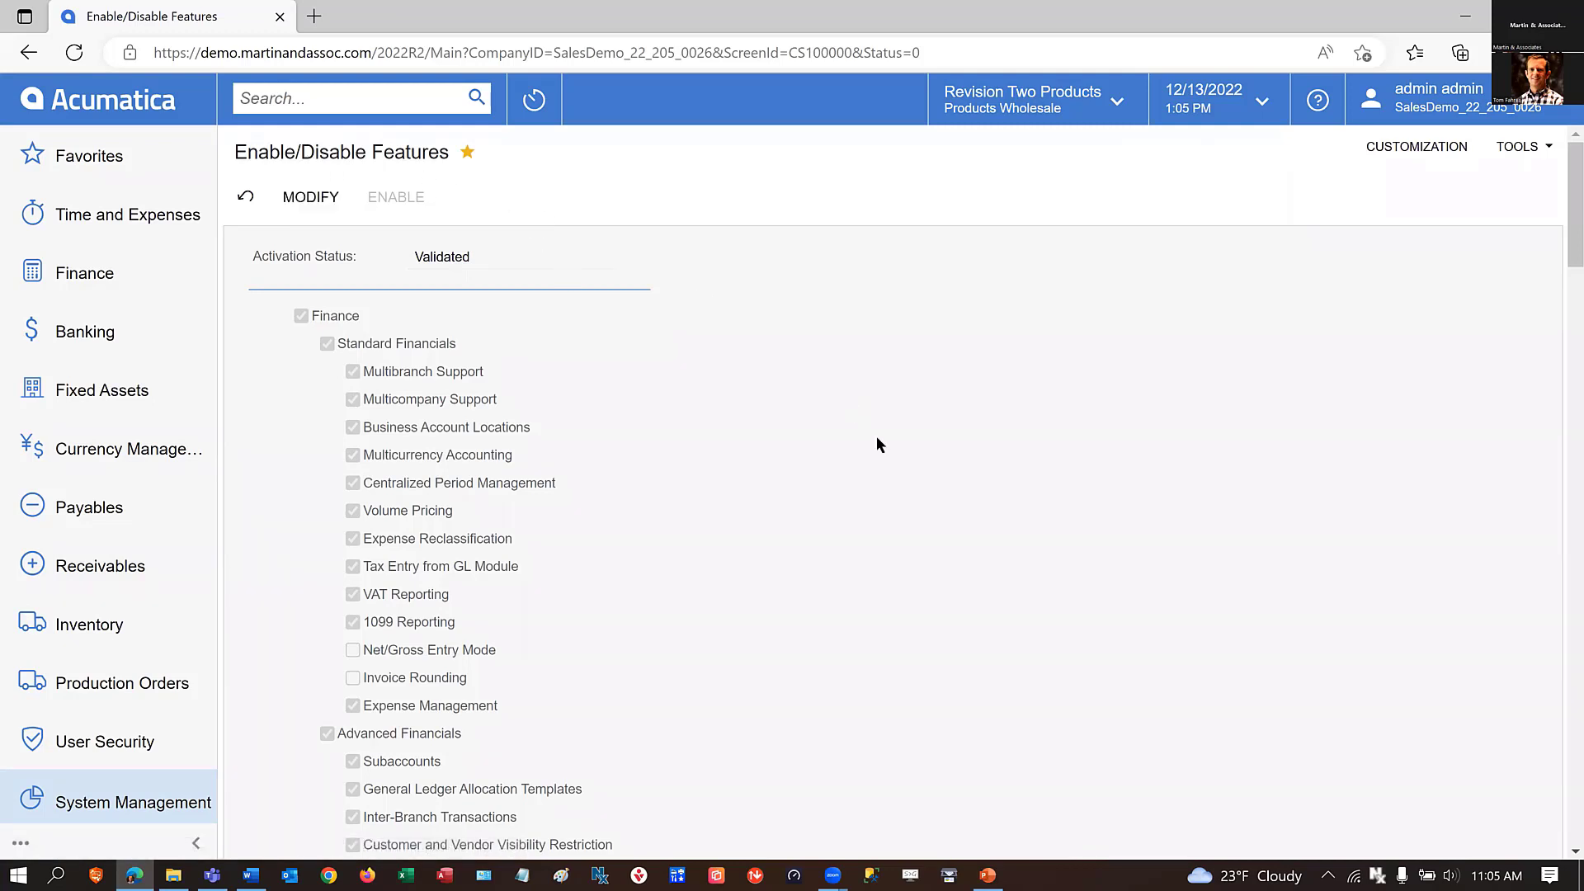
Search the feature list for "1099" and review the Standard Financials and Advanced Financials features.
{"action": "scroll", "coordinate": [877, 437], "scroll_direction": "down", "scroll_amount": 3}
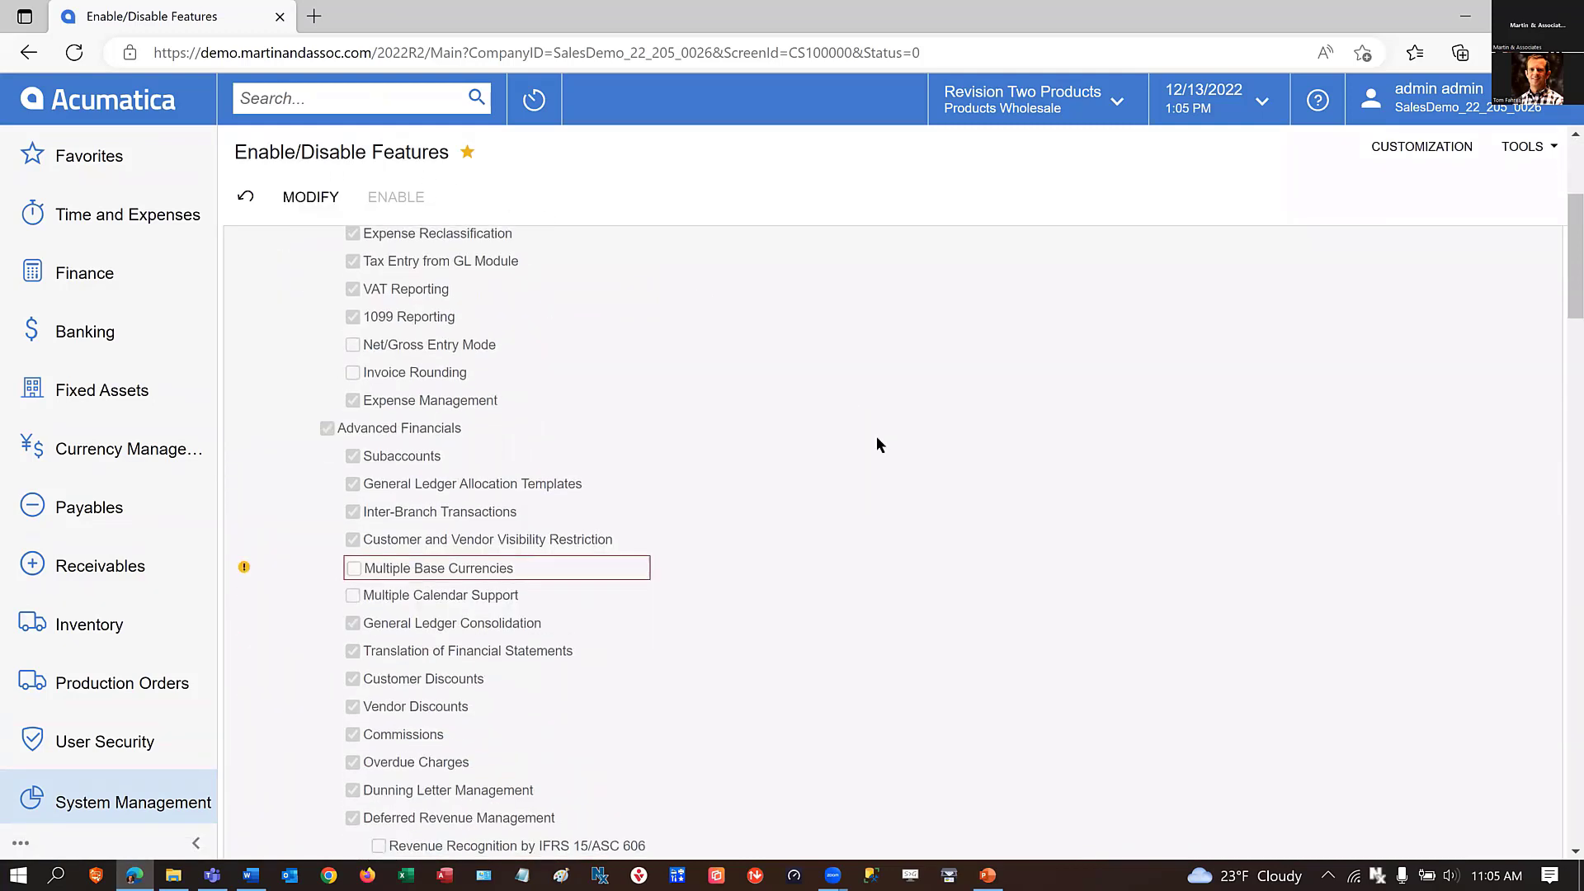
{"action": "key", "text": "ctrl+f"}
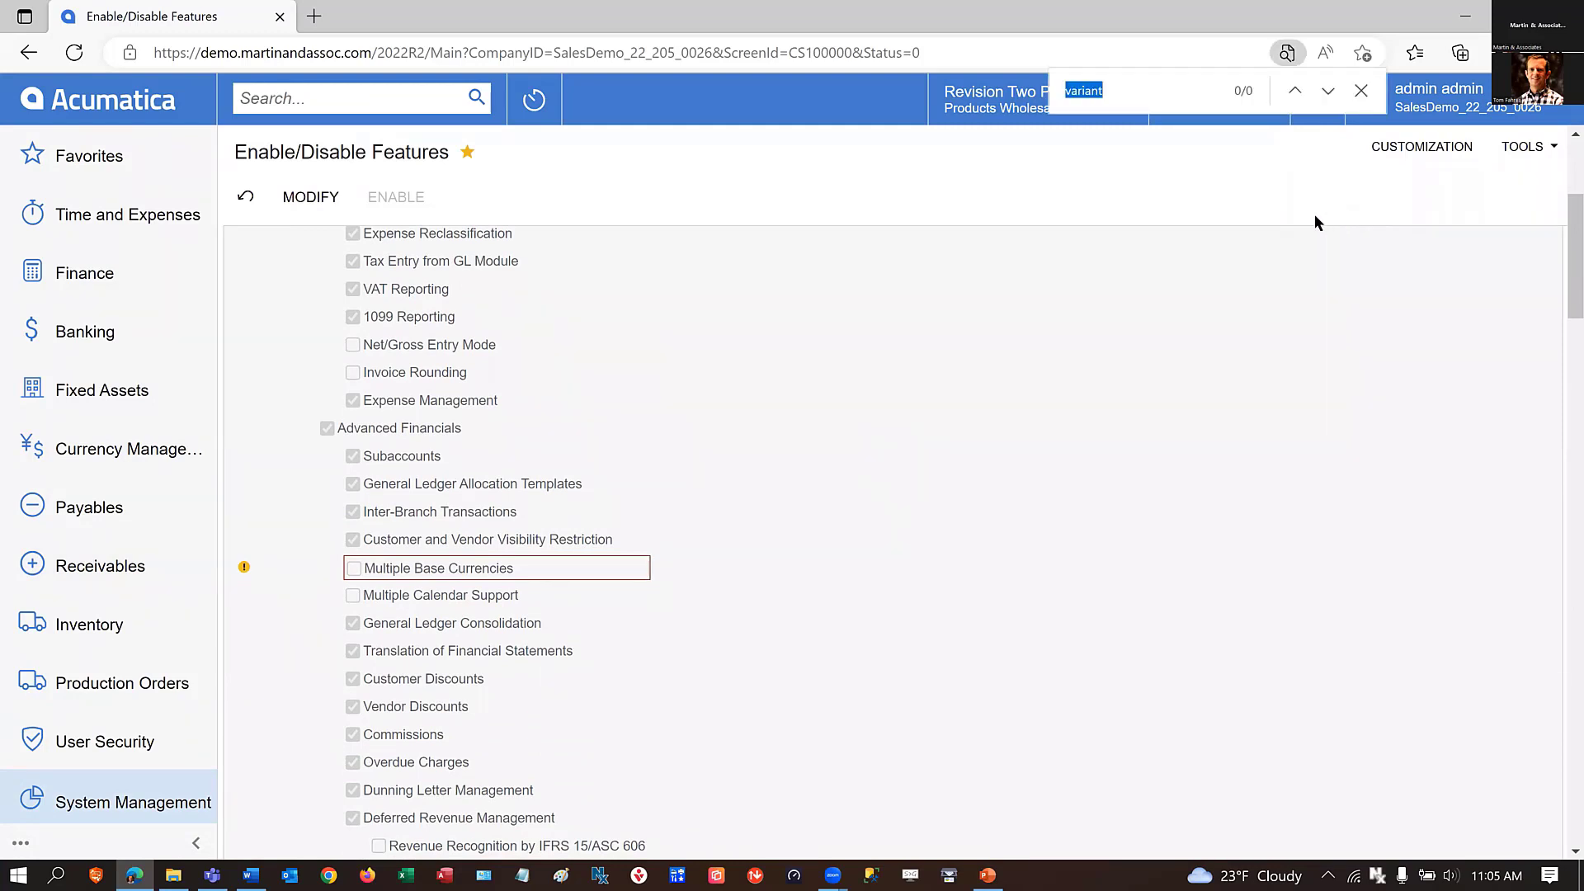
{"action": "type", "text": "1099"}
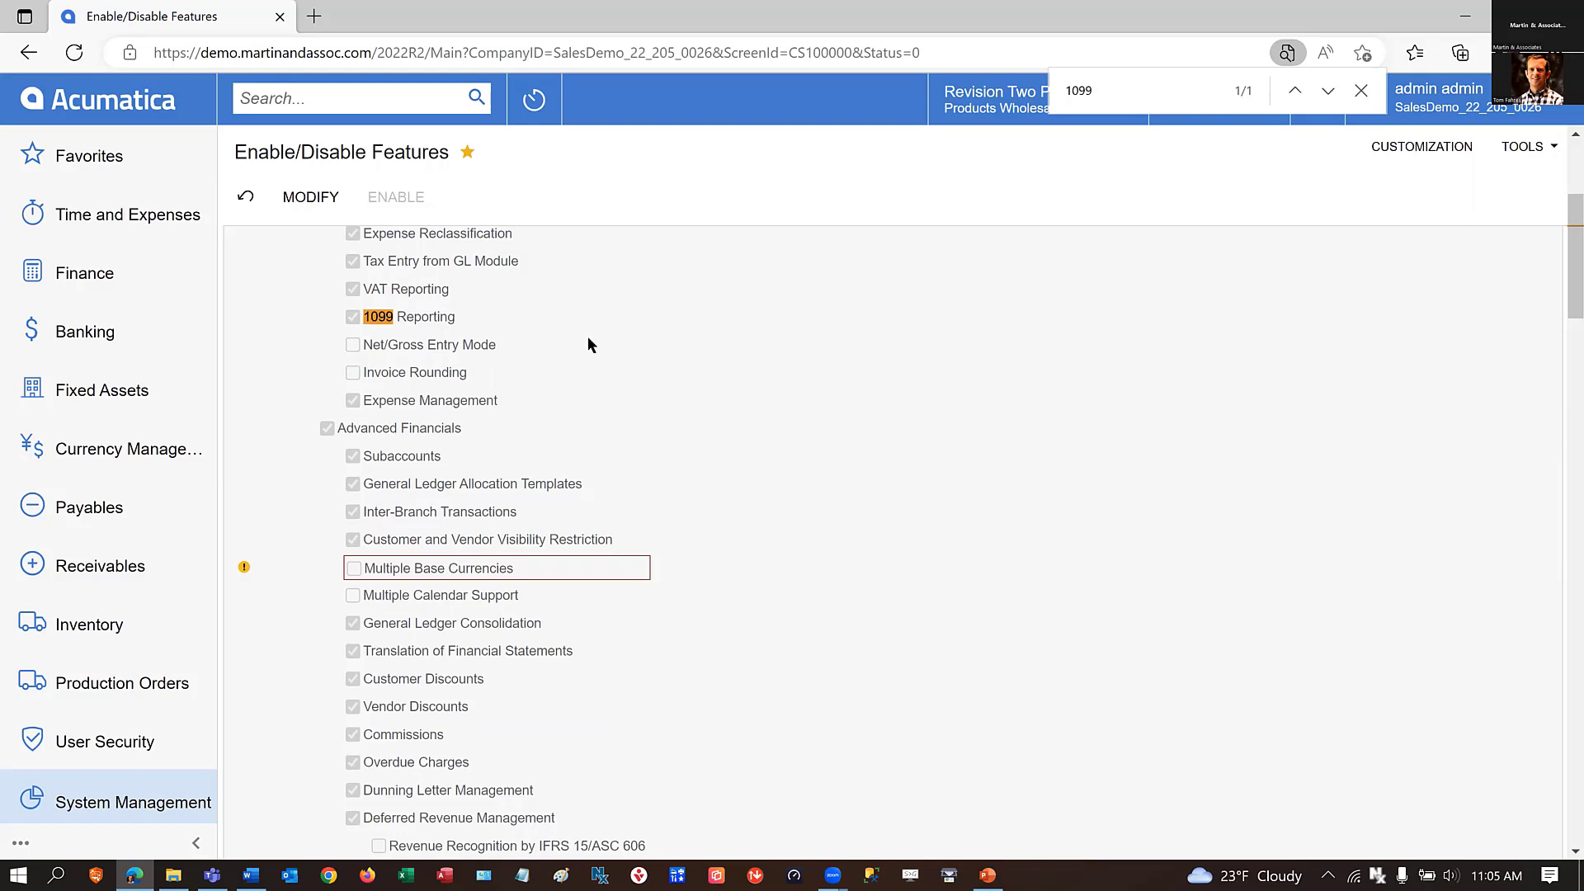
{"action": "scroll", "coordinate": [589, 340], "scroll_direction": "up", "scroll_amount": 3}
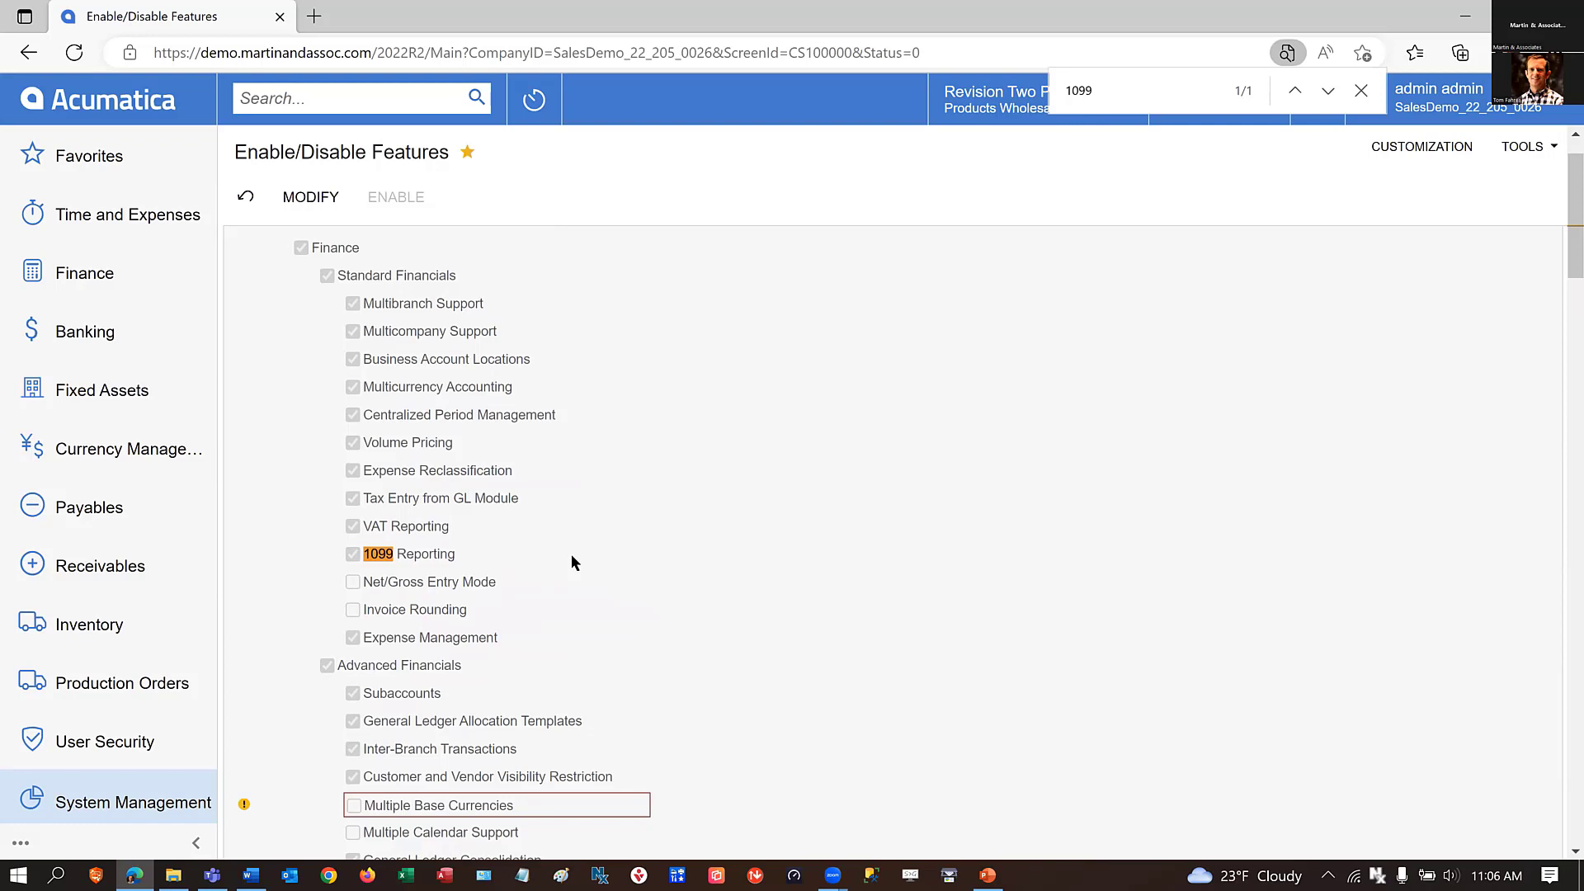
{"action": "scroll", "coordinate": [575, 562], "scroll_direction": "down", "scroll_amount": 1}
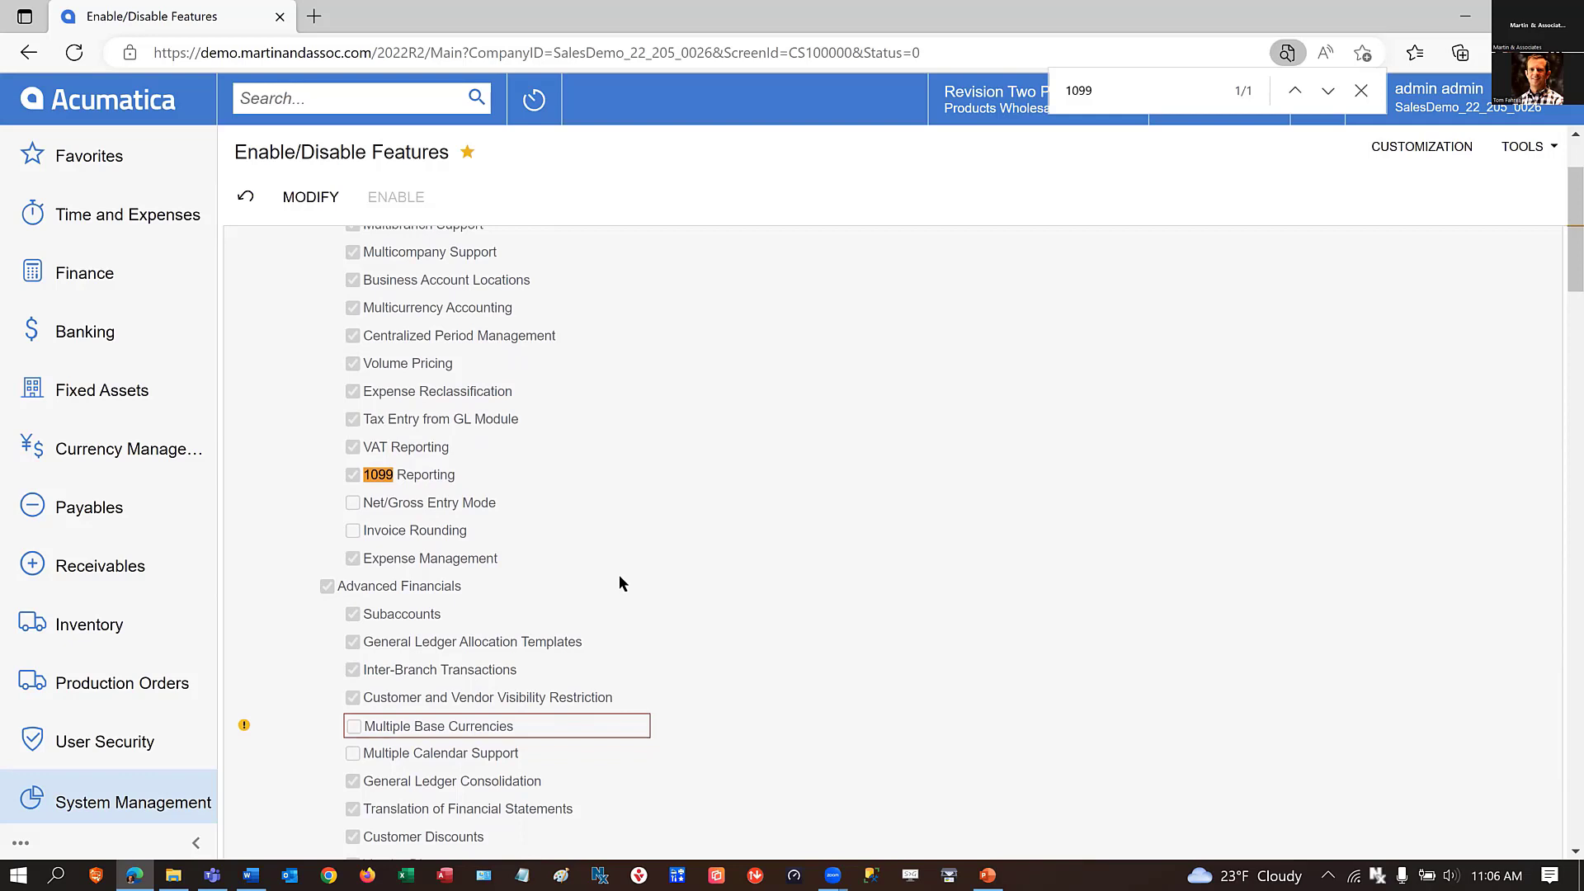
{"action": "scroll", "coordinate": [621, 584], "scroll_direction": "down", "scroll_amount": 4}
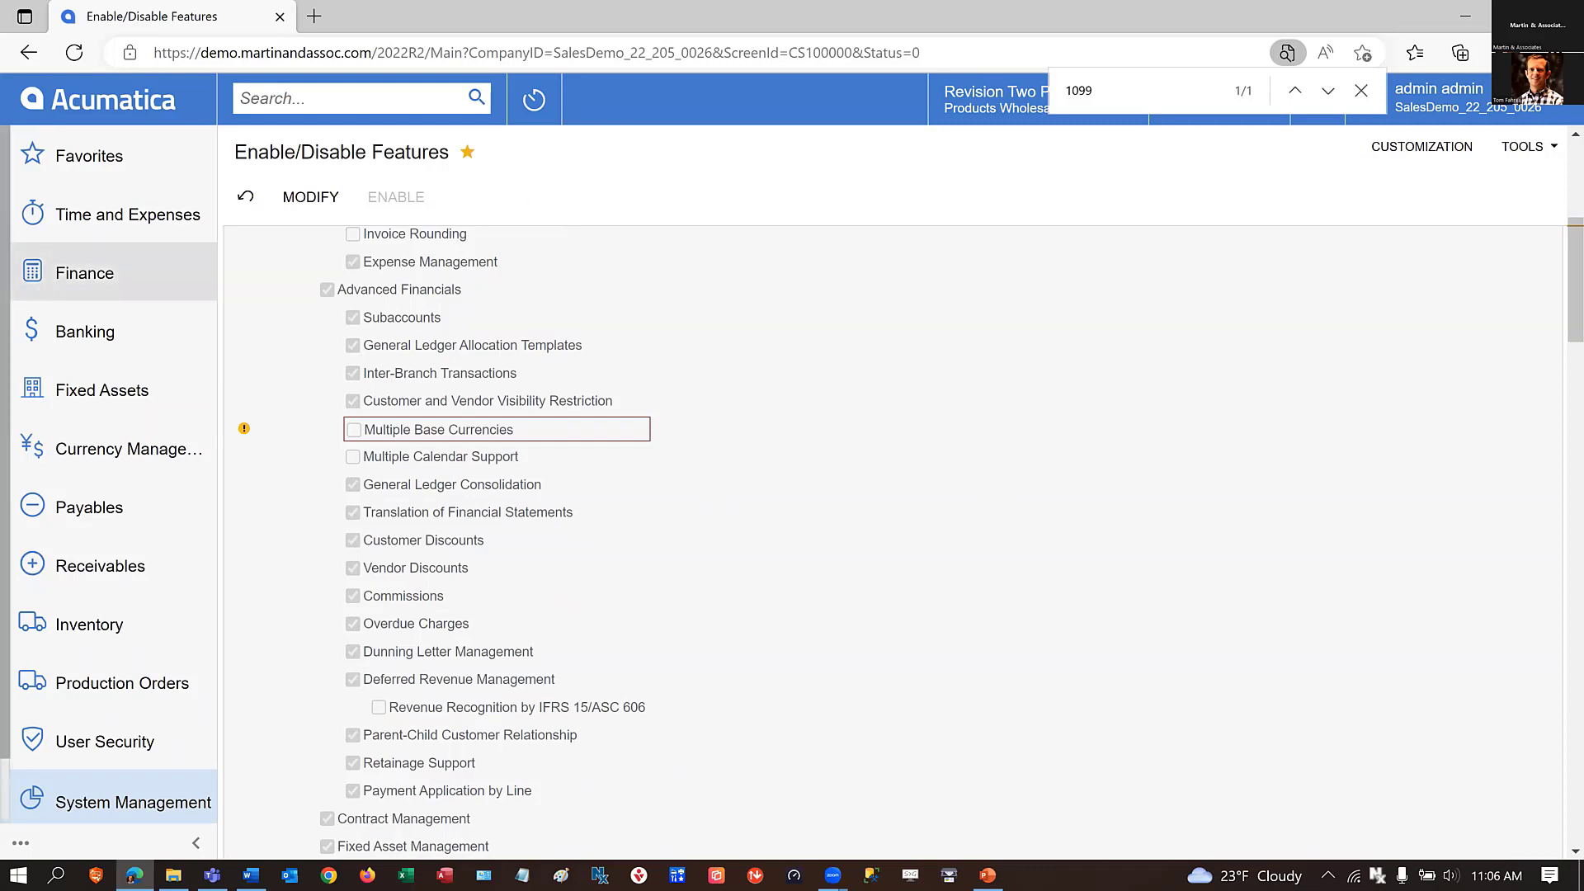
Show all Finance forms and open General Ledger Preferences to check the posting settings.
{"action": "left_click", "coordinate": [89, 275]}
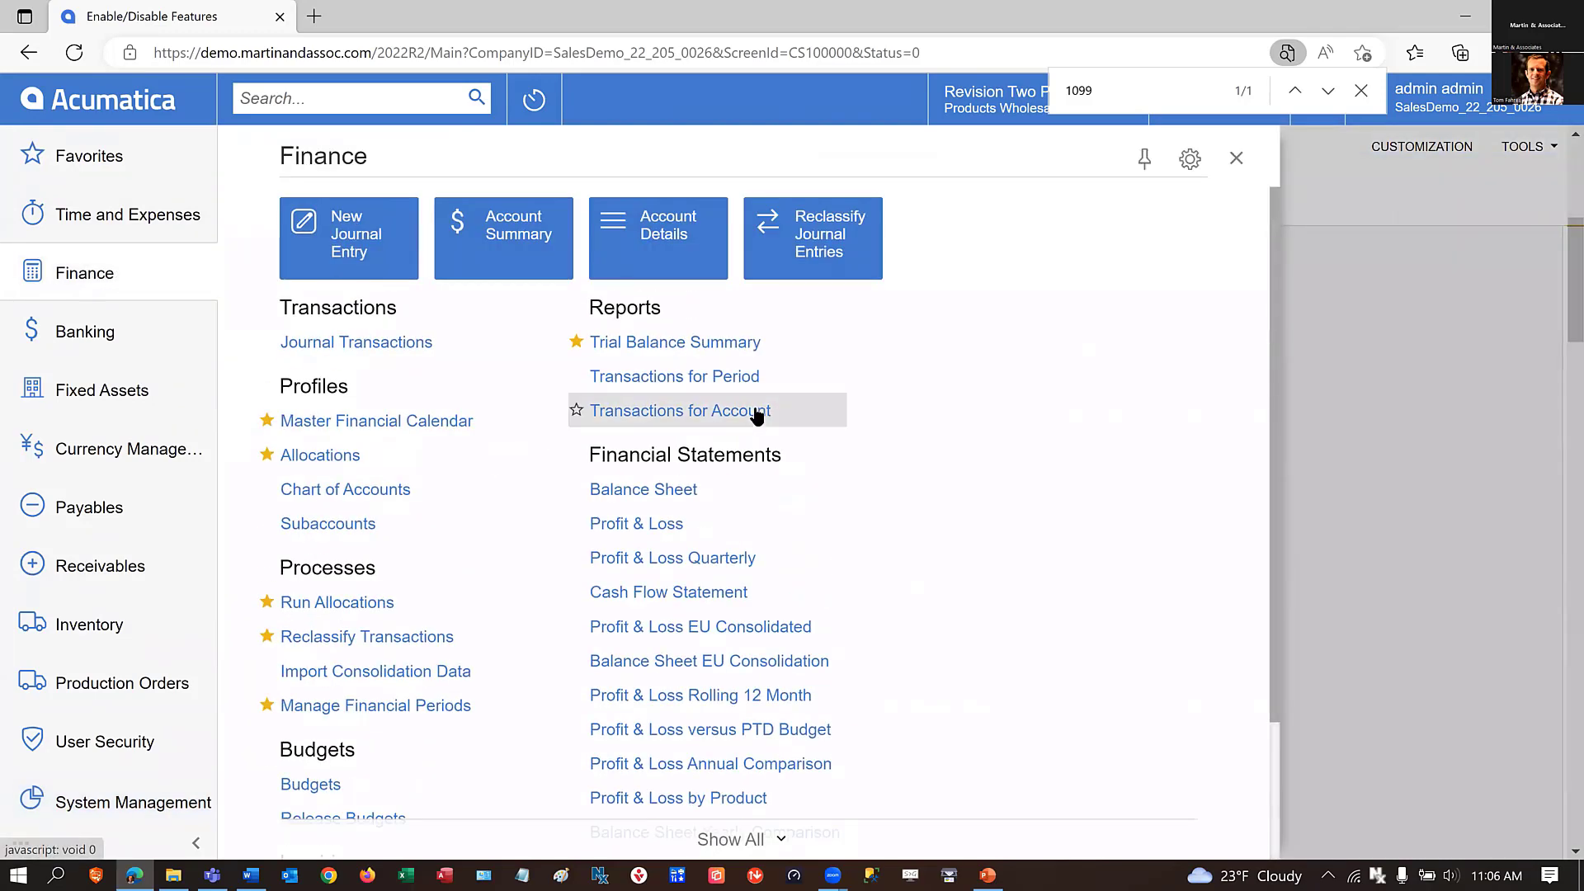
{"action": "scroll", "coordinate": [792, 585], "scroll_direction": "down", "scroll_amount": 1}
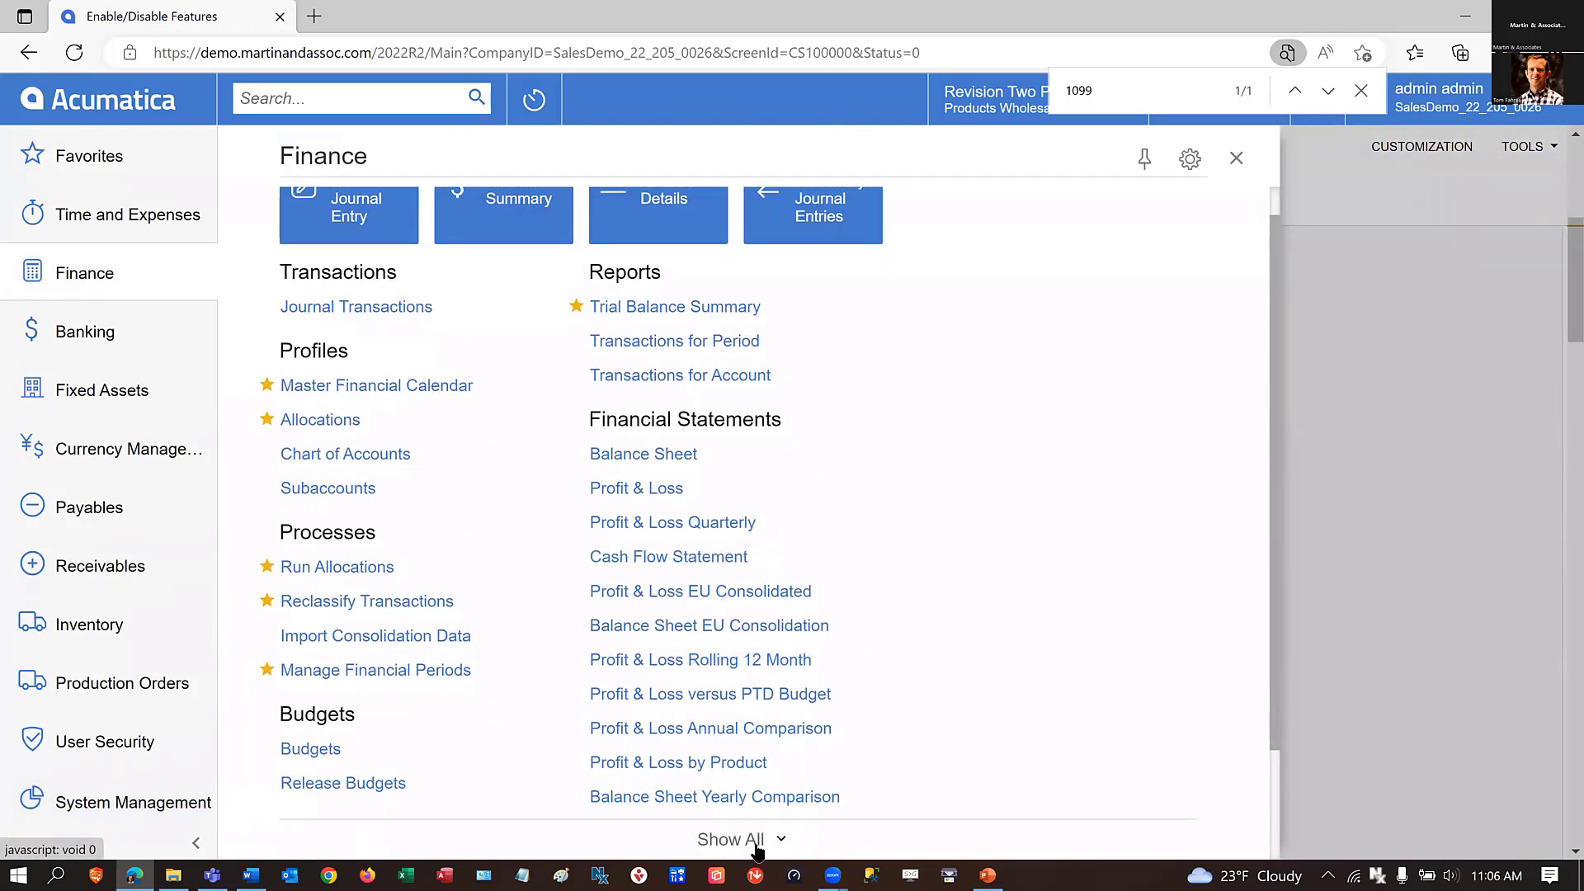
{"action": "left_click", "coordinate": [759, 850]}
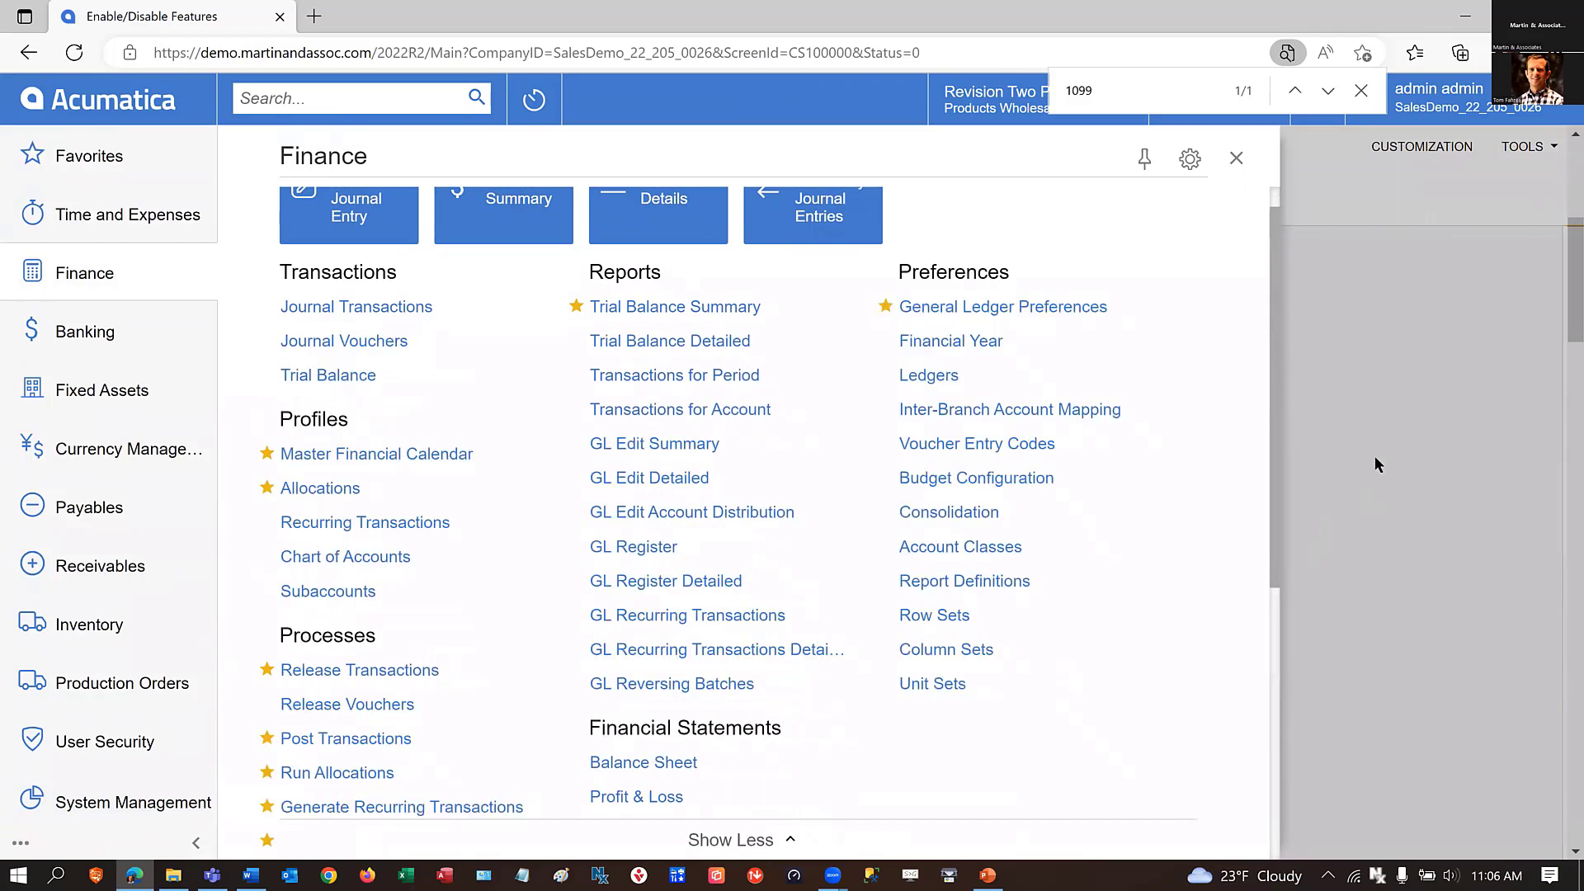
{"action": "left_click", "coordinate": [946, 307]}
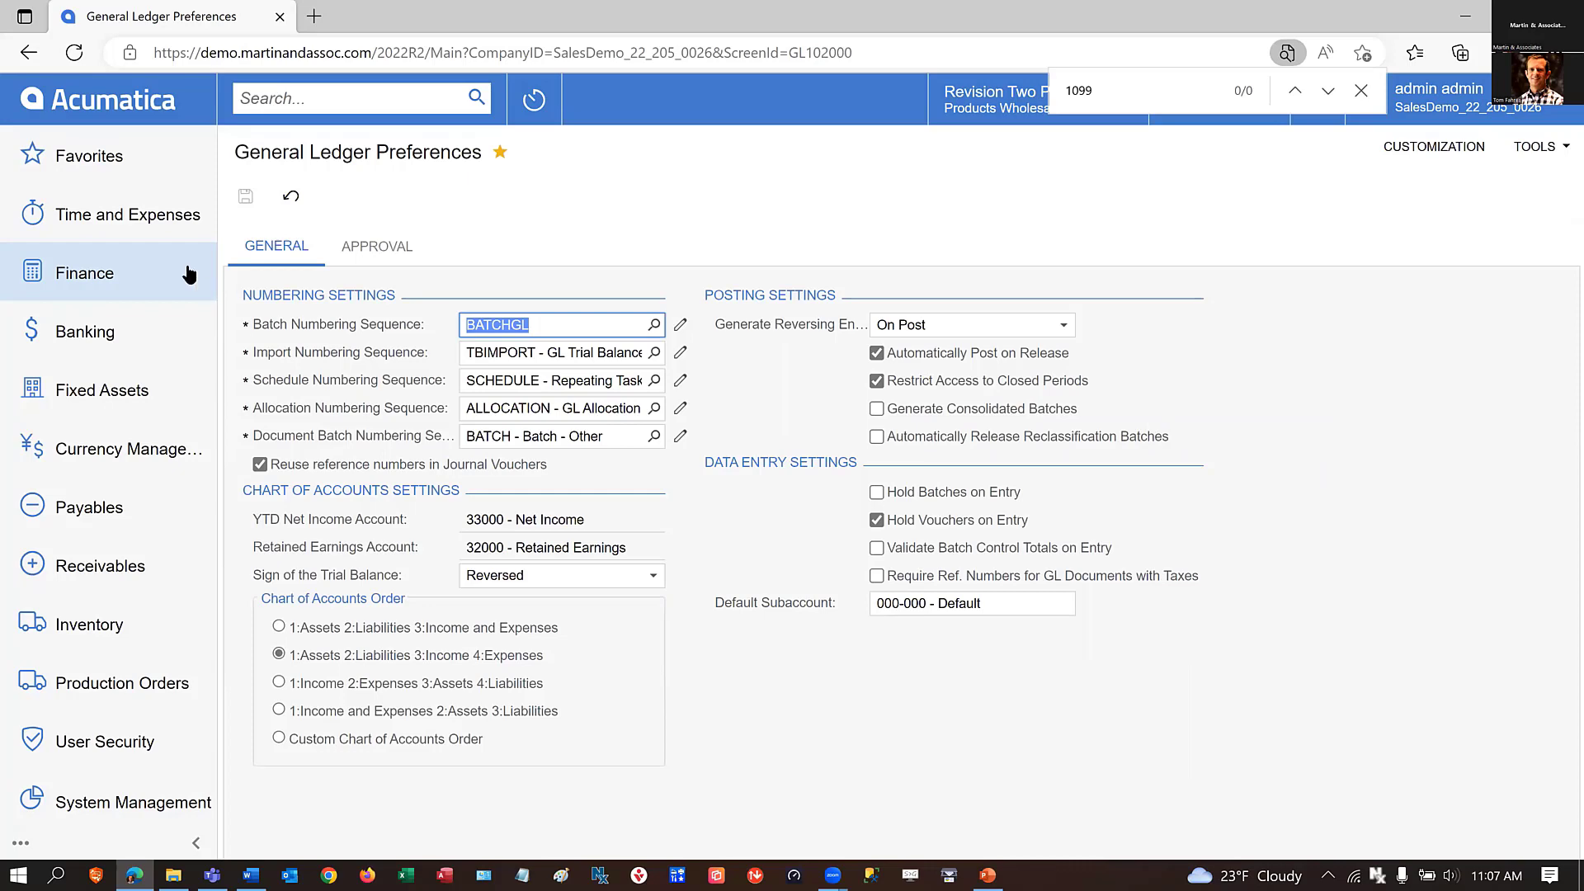
Open the User Types form, load the Training Administrator user type and review its allowed roles.
{"action": "left_click", "coordinate": [91, 747]}
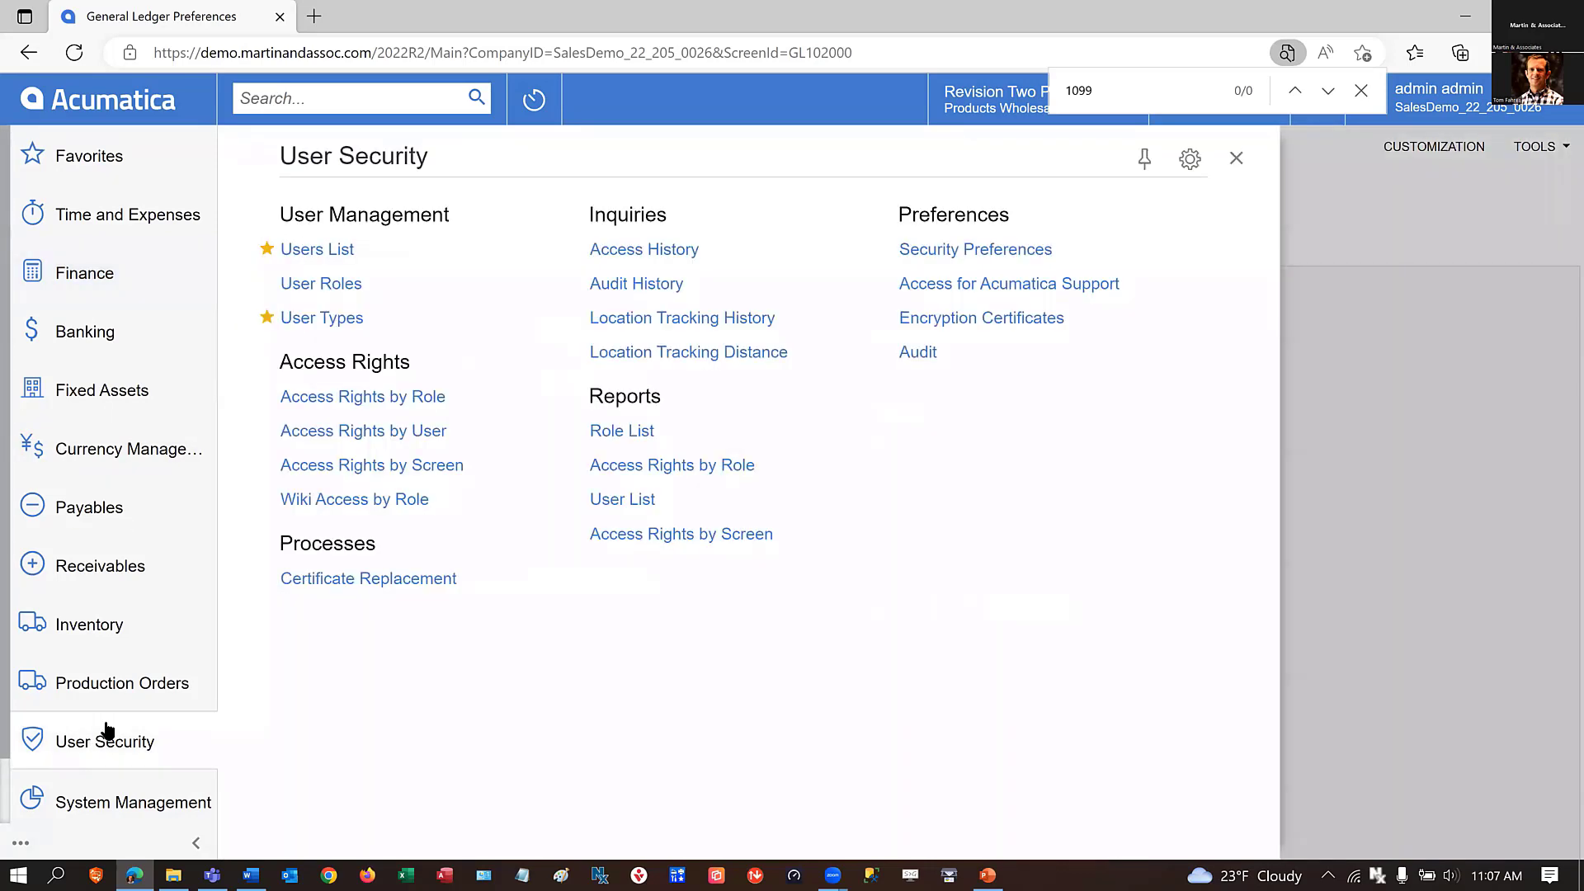
{"action": "left_click", "coordinate": [310, 317]}
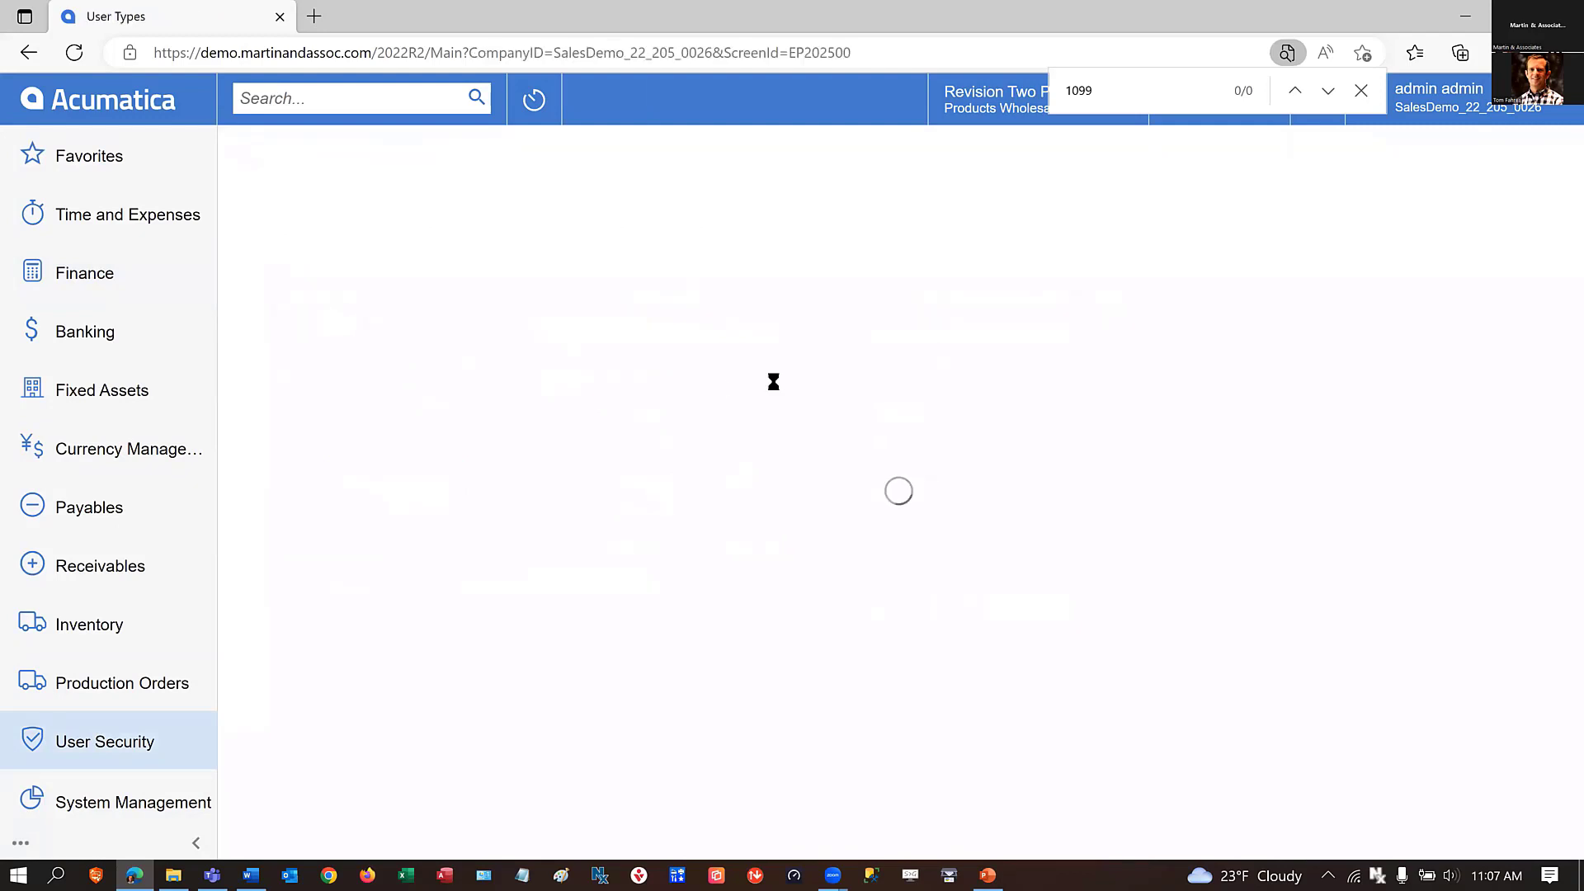
{"action": "left_click", "coordinate": [655, 257]}
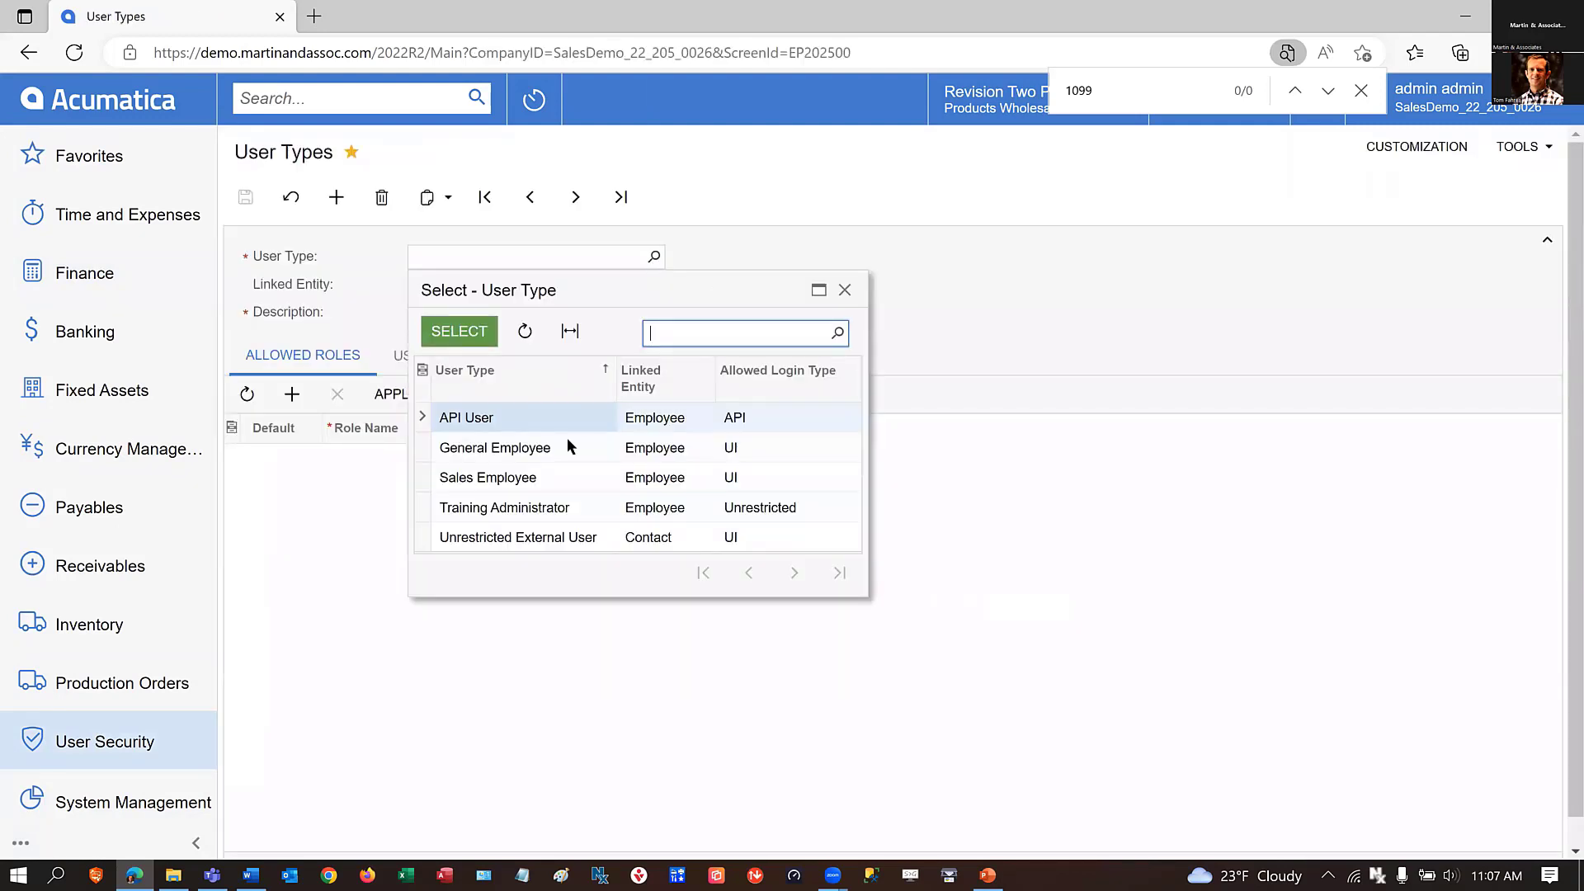
{"action": "left_click", "coordinate": [499, 507]}
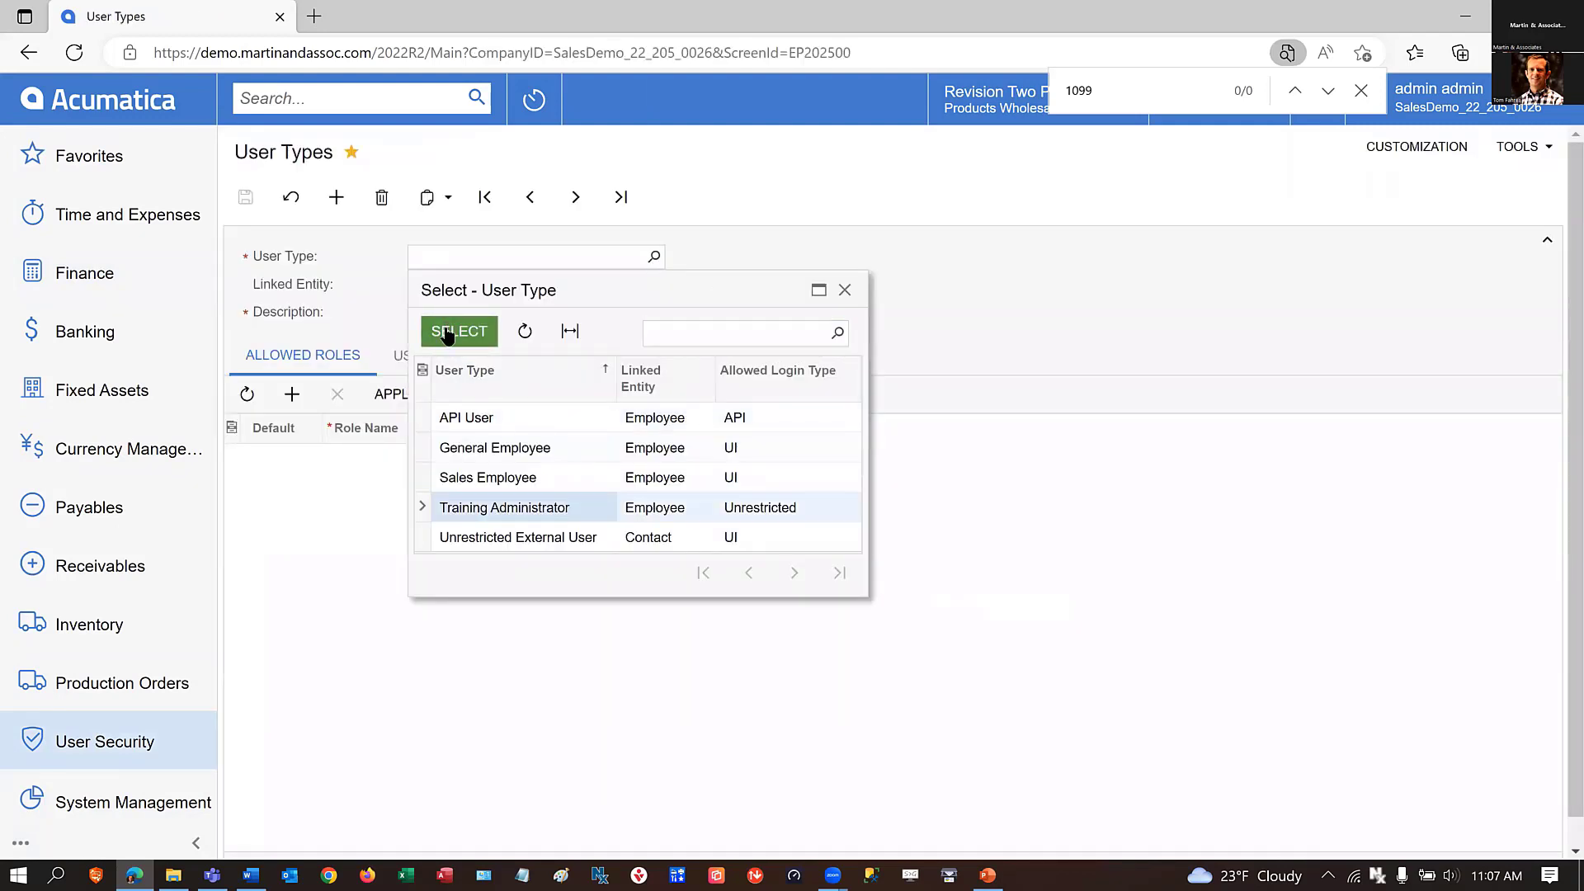
{"action": "left_click", "coordinate": [455, 331]}
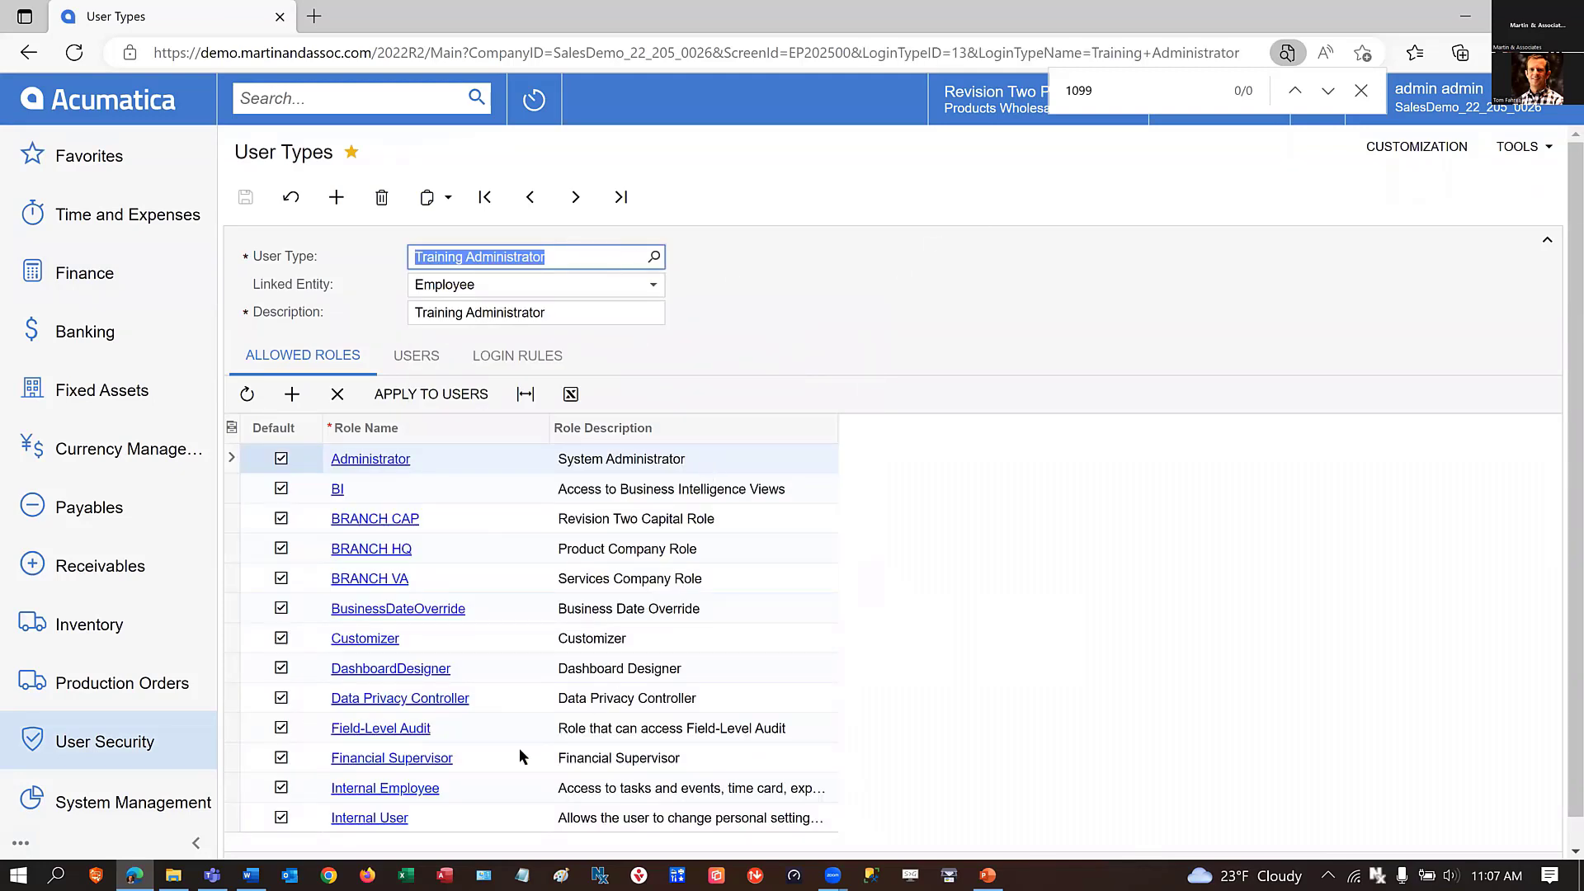
{"action": "scroll", "coordinate": [502, 749], "scroll_direction": "down", "scroll_amount": 1}
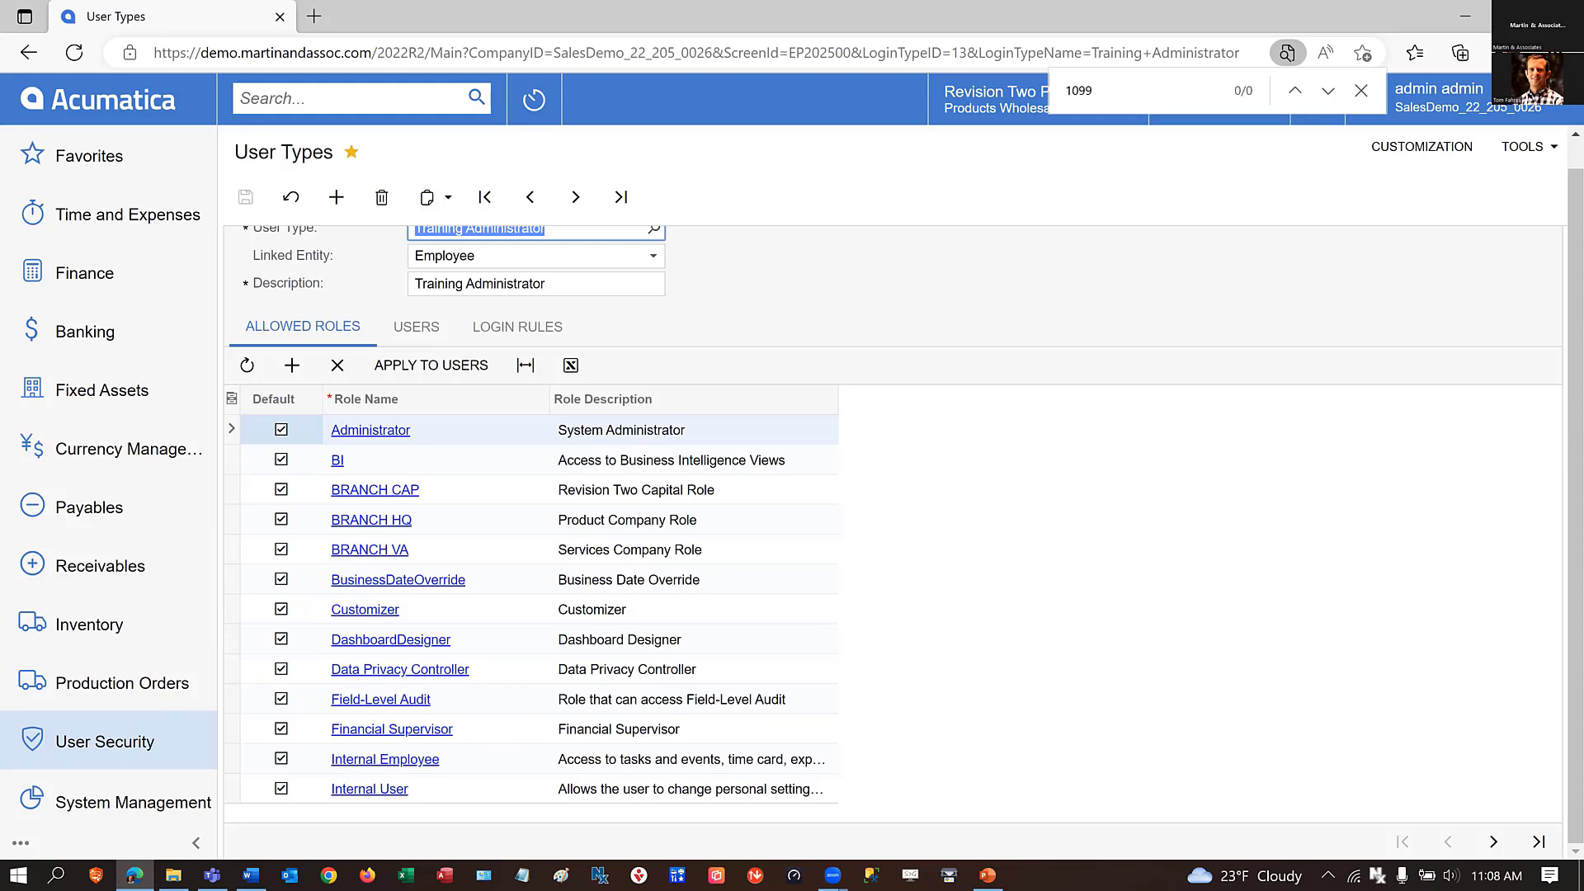
Read the "User Roles: Predefined Roles" help article as far as the Financial Supervisor role and close it.
{"action": "key", "text": "alt+Tab"}
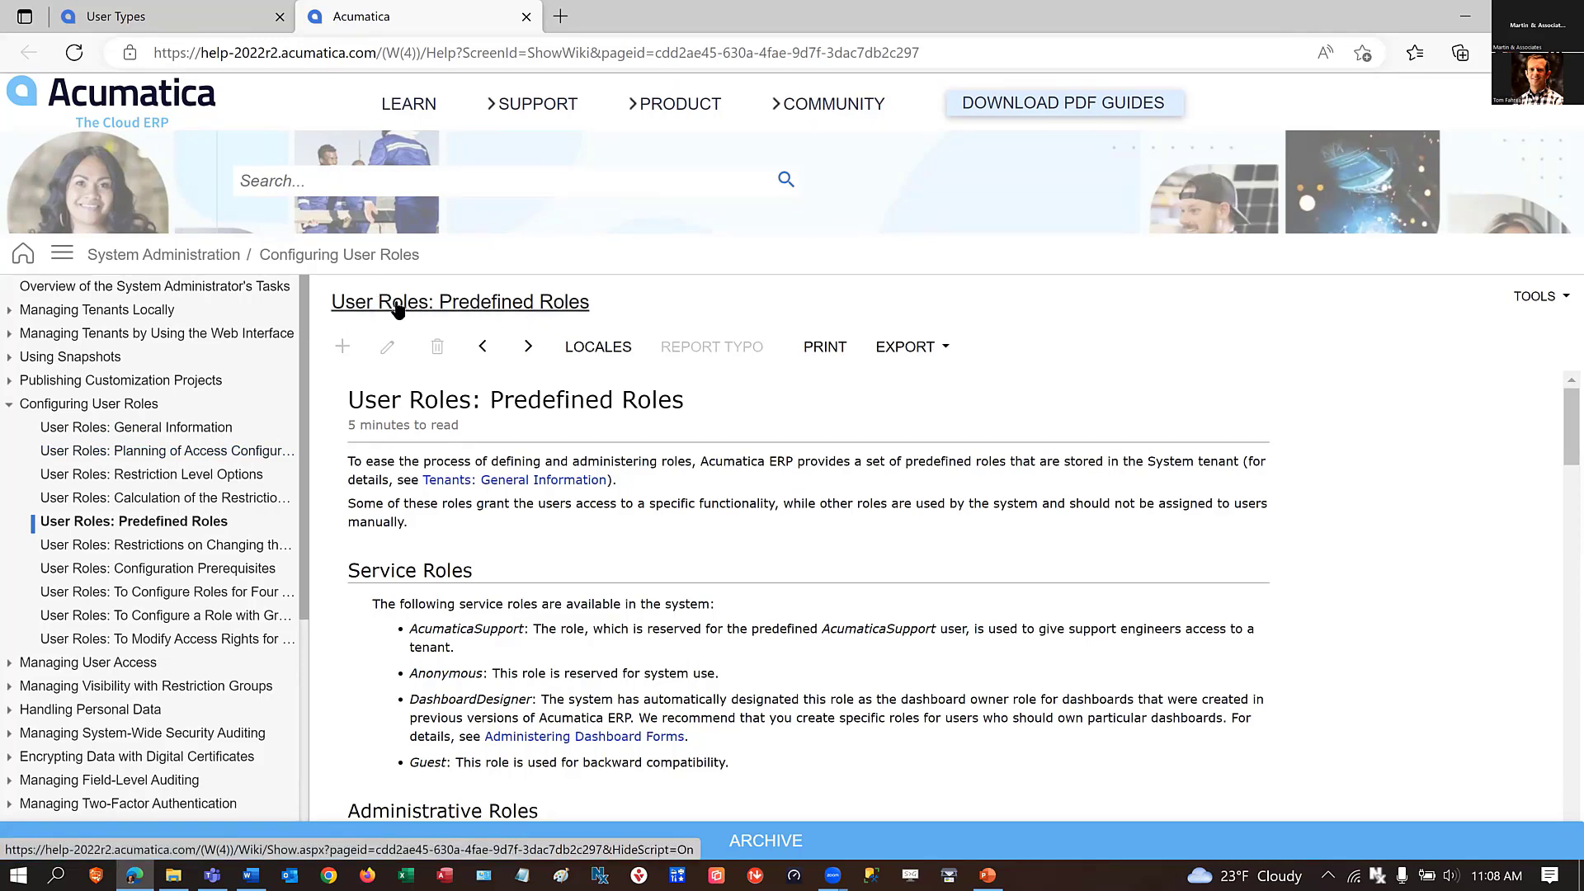
{"action": "scroll", "coordinate": [555, 484], "scroll_direction": "down", "scroll_amount": 10}
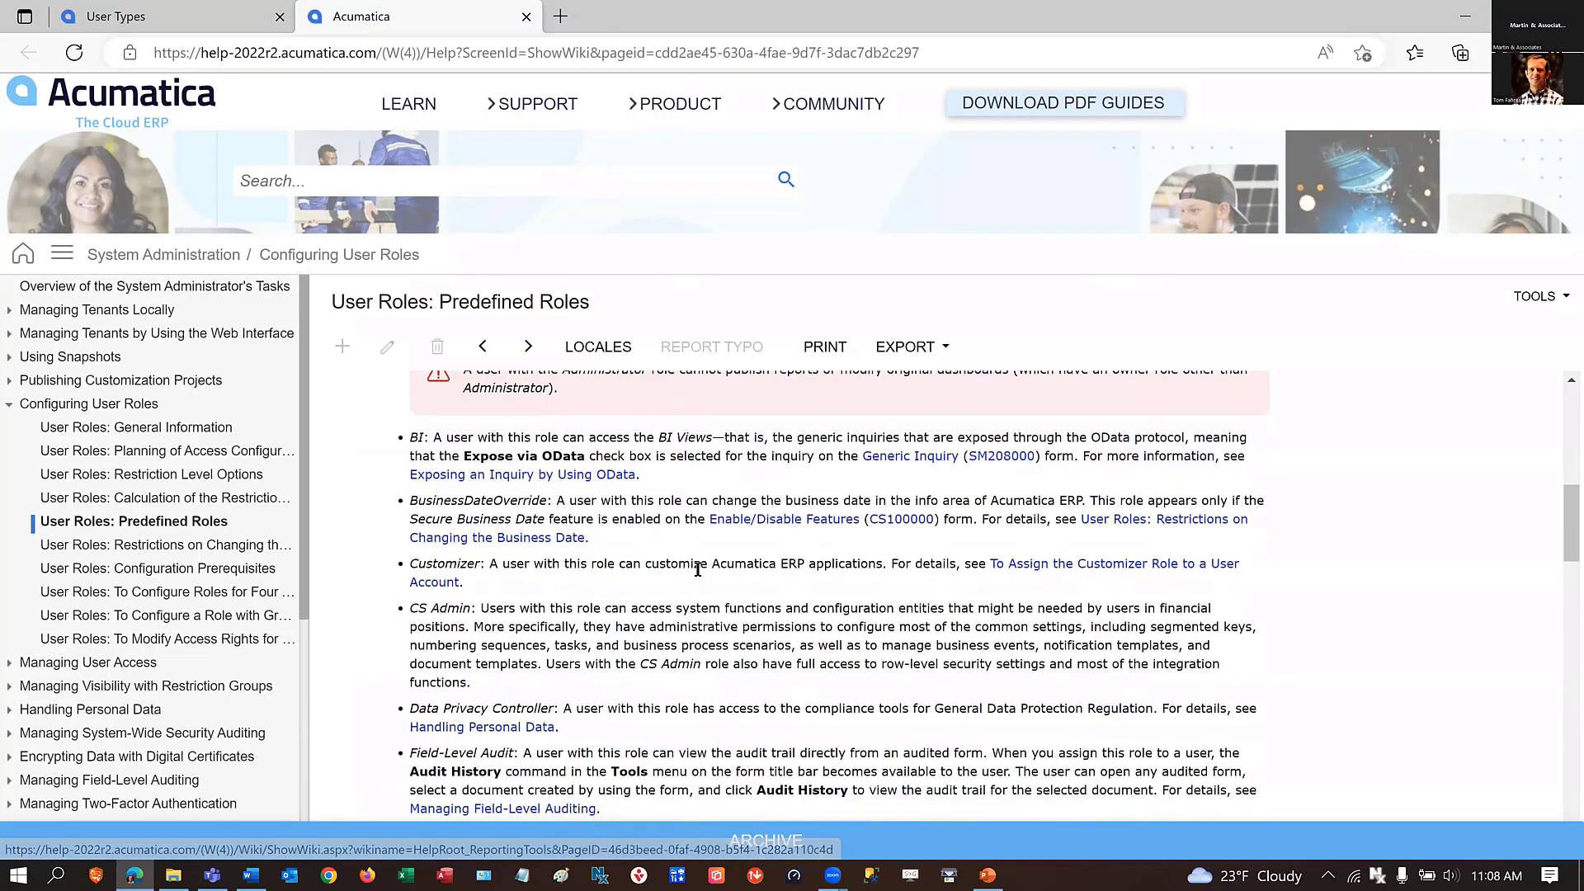
{"action": "scroll", "coordinate": [698, 569], "scroll_direction": "down", "scroll_amount": 5}
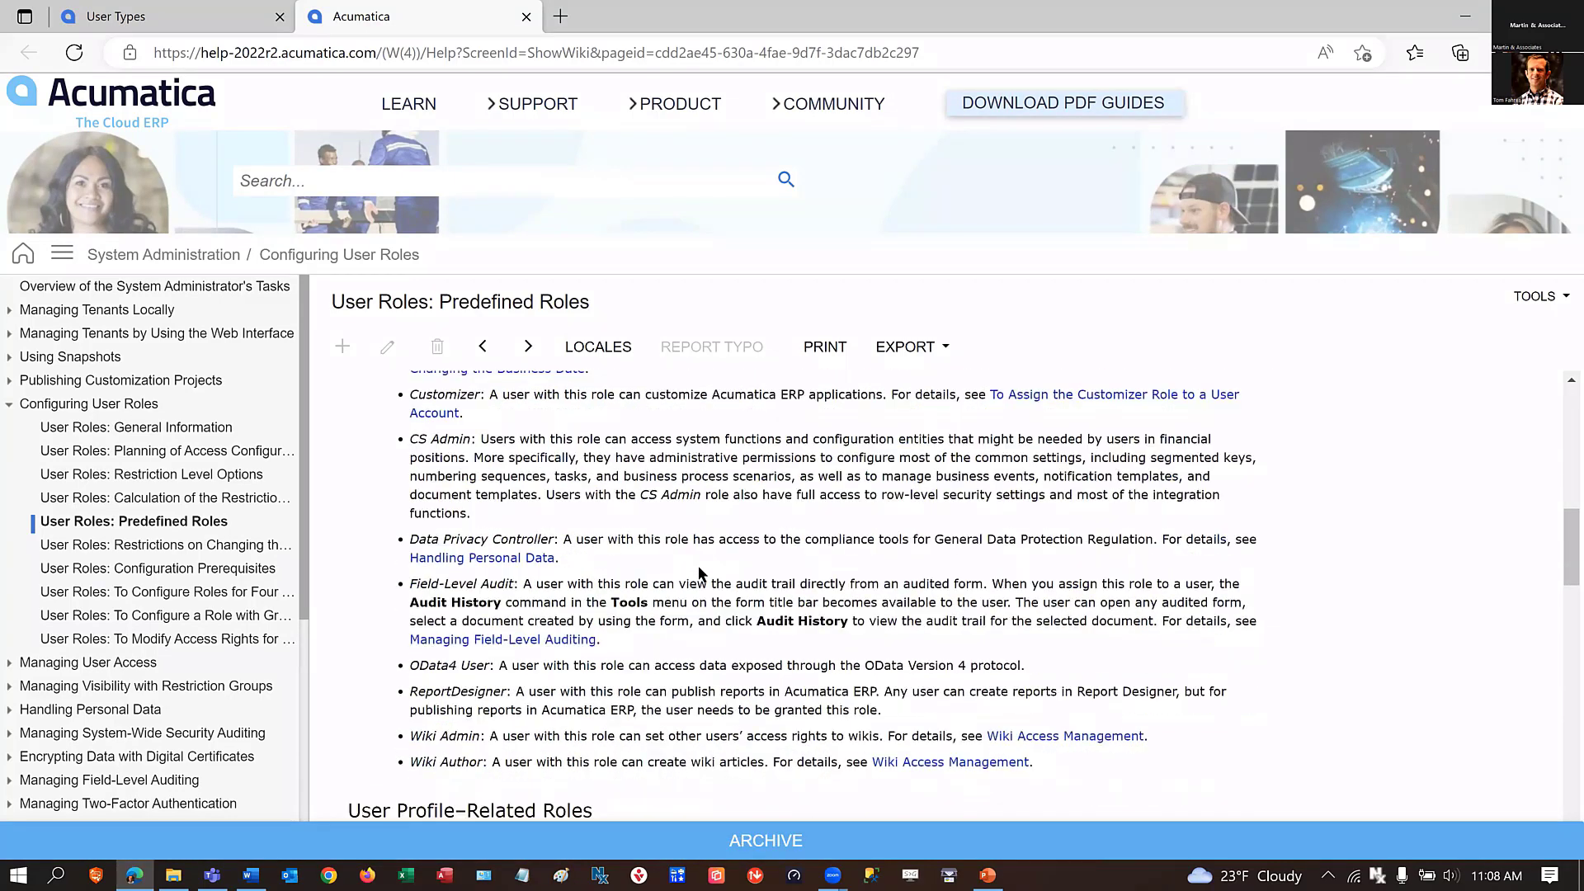
{"action": "scroll", "coordinate": [698, 566], "scroll_direction": "down", "scroll_amount": 6}
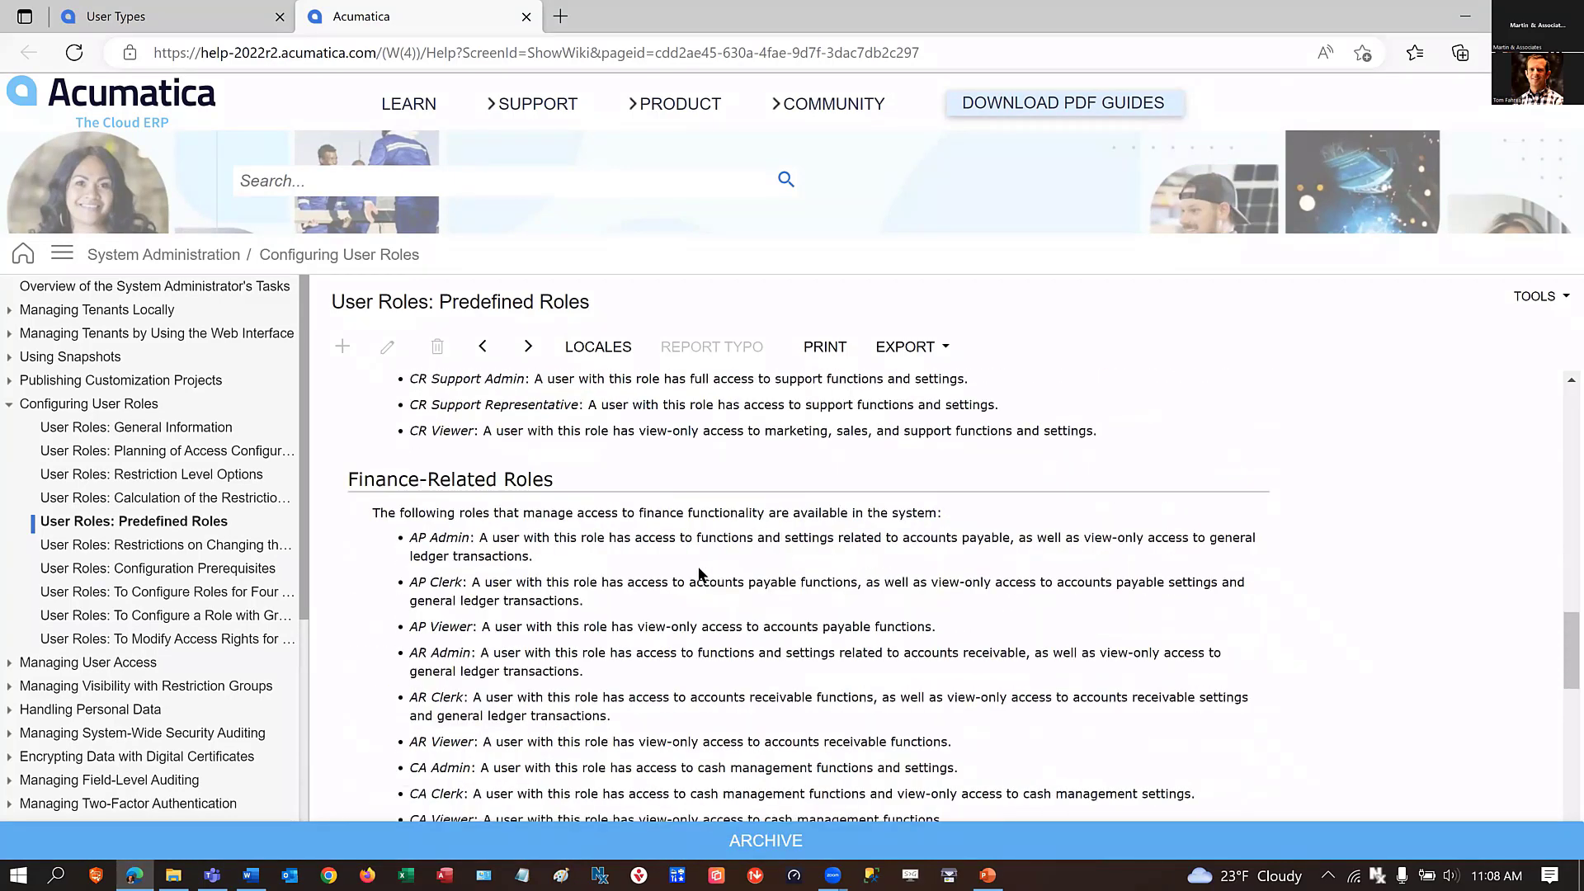
{"action": "scroll", "coordinate": [685, 570], "scroll_direction": "down", "scroll_amount": 2}
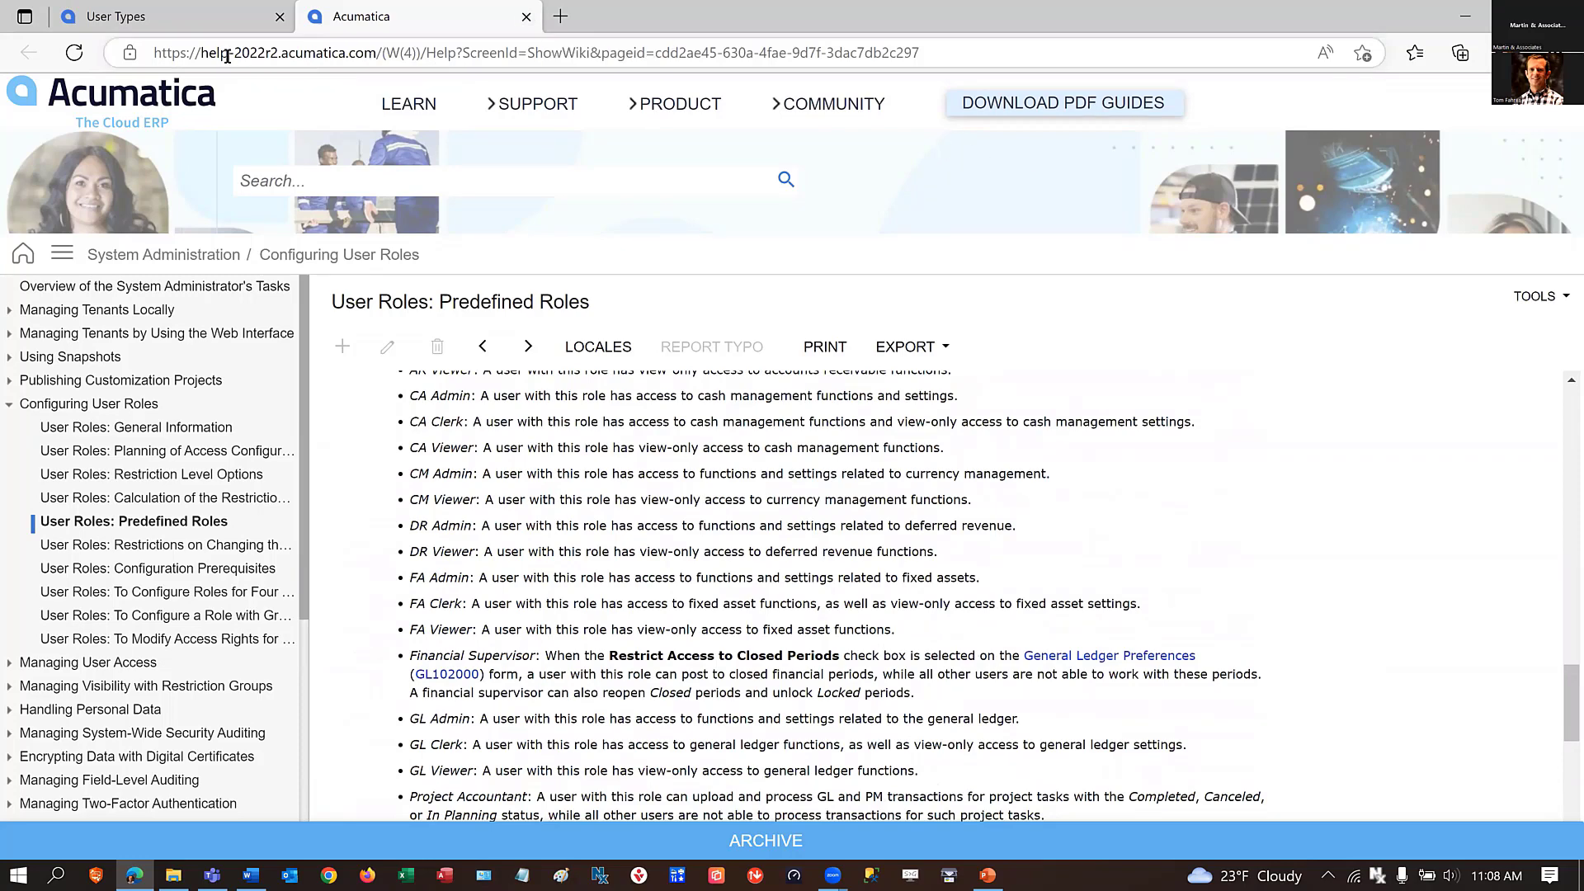
{"action": "left_click", "coordinate": [525, 18]}
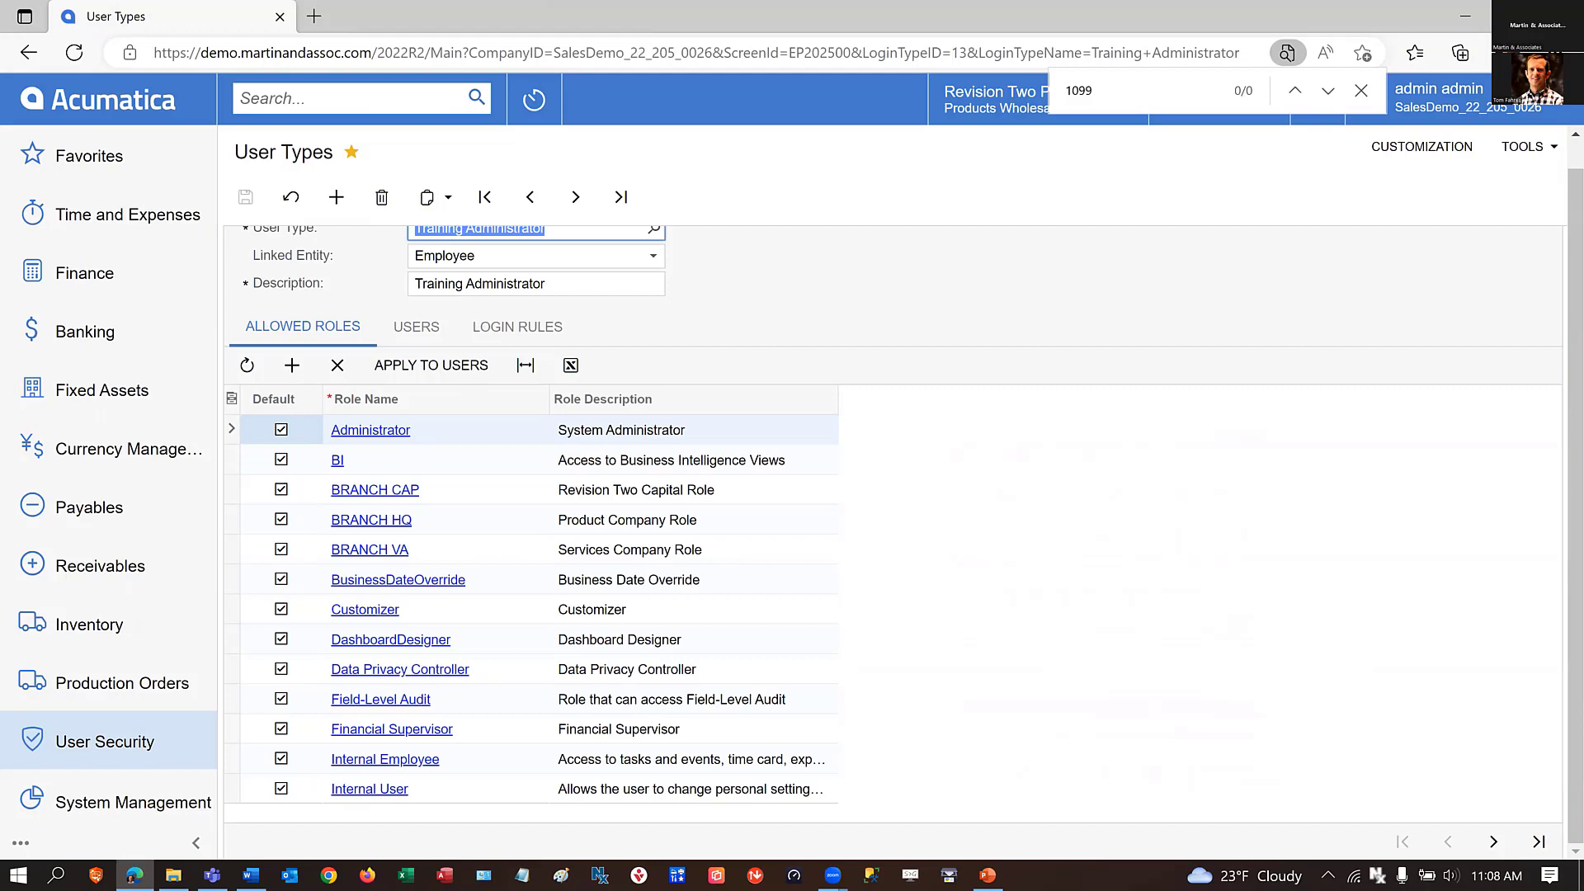
Open the Users List from User Security and close the browser's page-search bar.
{"action": "left_click", "coordinate": [120, 755]}
{"action": "left_click", "coordinate": [318, 252]}
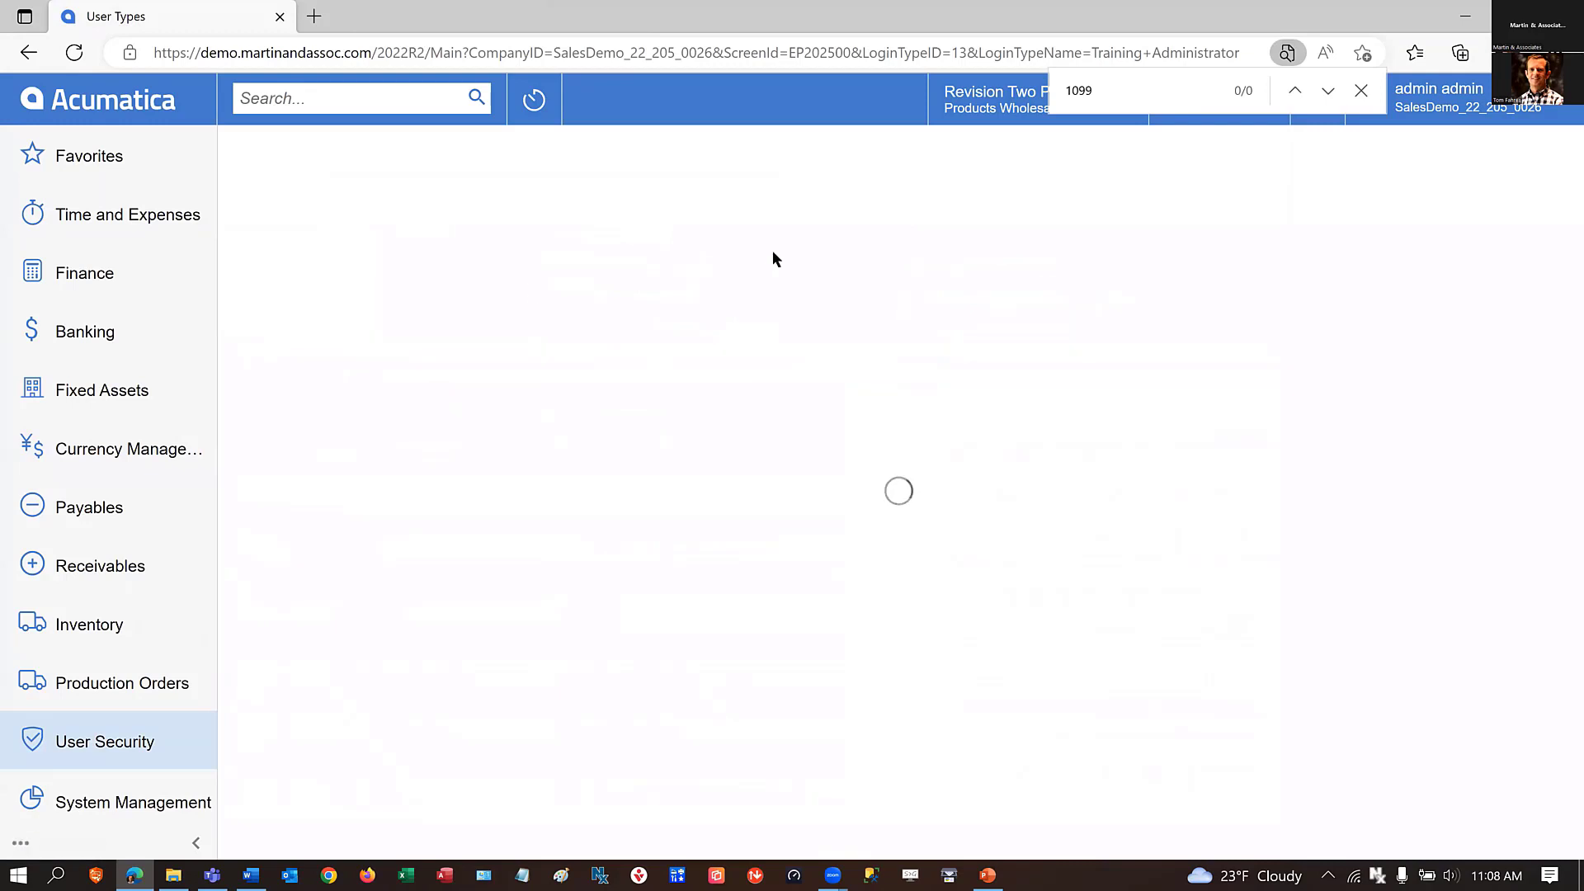
{"action": "left_click", "coordinate": [1361, 91]}
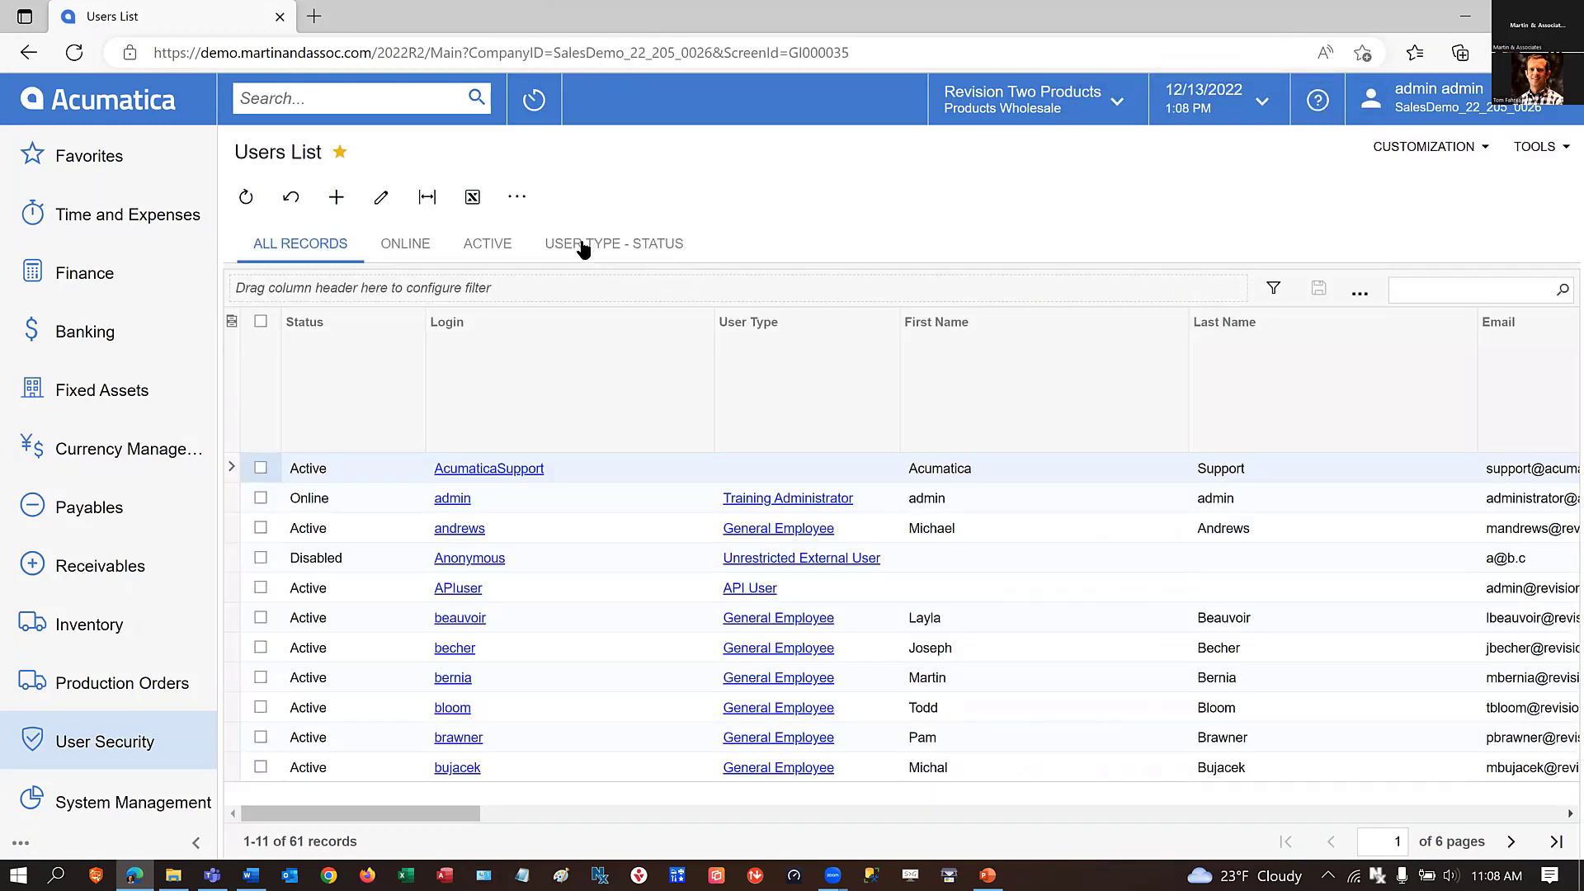
{"action": "left_click", "coordinate": [1417, 289]}
{"action": "type", "text": "alber"}
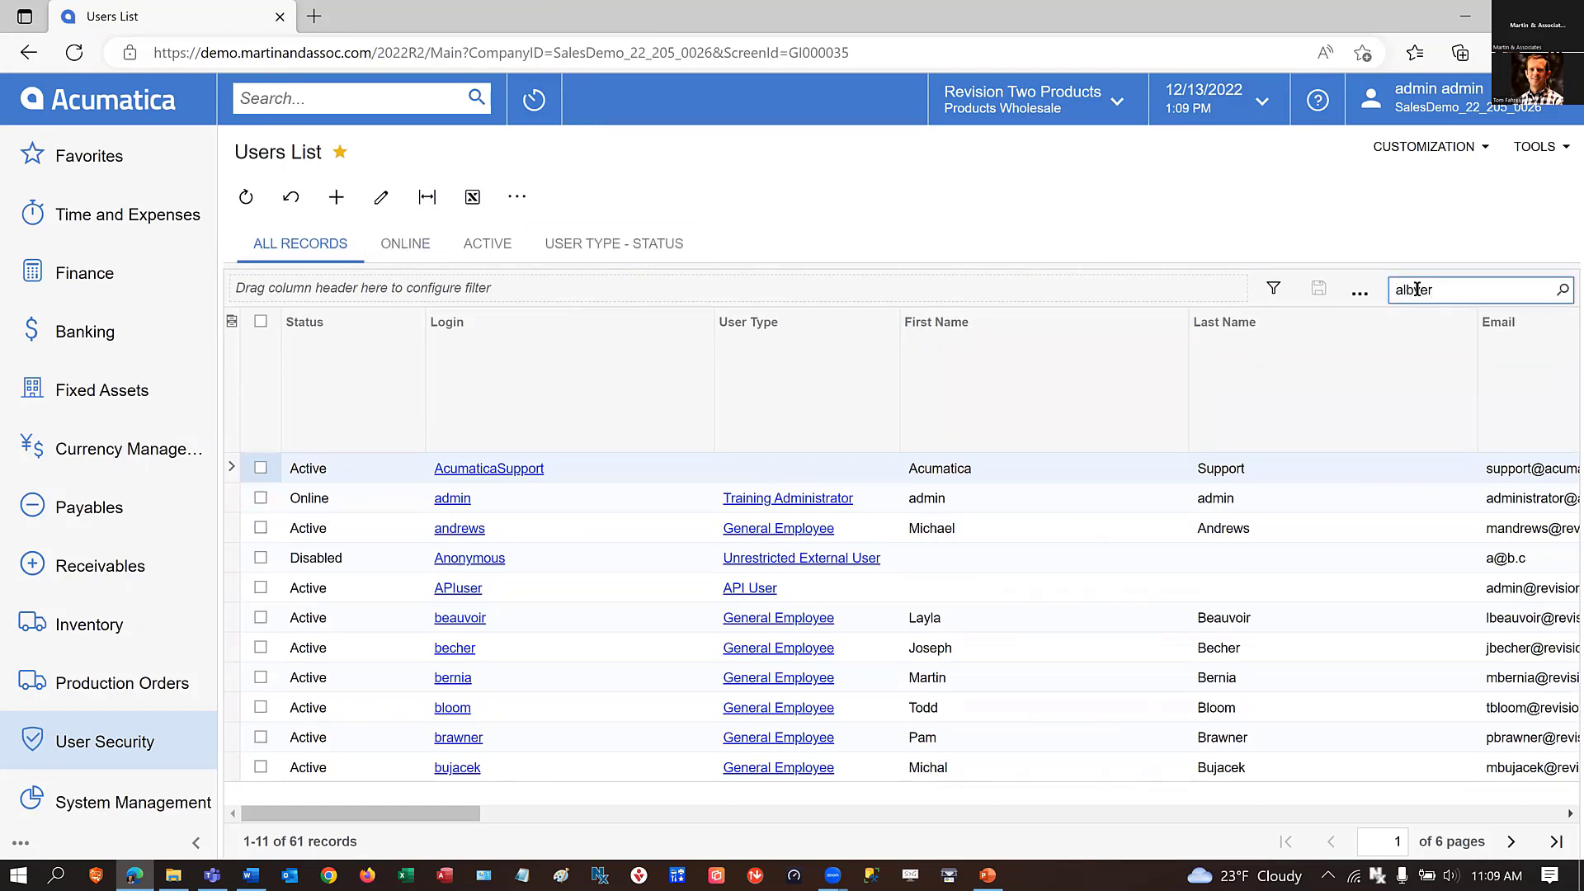
{"action": "key", "text": "BackSpace"}
{"action": "key", "text": "BackSpace"}
{"action": "key", "text": "BackSpace"}
{"action": "key", "text": "BackSpace"}
{"action": "key", "text": "BackSpace"}
{"action": "type", "text": "to"}
{"action": "key", "text": "BackSpace"}
{"action": "key", "text": "BackSpace"}
{"action": "type", "text": "albert"}
{"action": "key", "text": "BackSpace"}
{"action": "key", "text": "BackSpace"}
{"action": "key", "text": "BackSpace"}
{"action": "key", "text": "BackSpace"}
{"action": "key", "text": "BackSpace"}
{"action": "key", "text": "BackSpace"}
Filter the users list by the employee's first name using Contains and open the matching user's record.
{"action": "left_click", "coordinate": [950, 344]}
{"action": "type", "text": "al"}
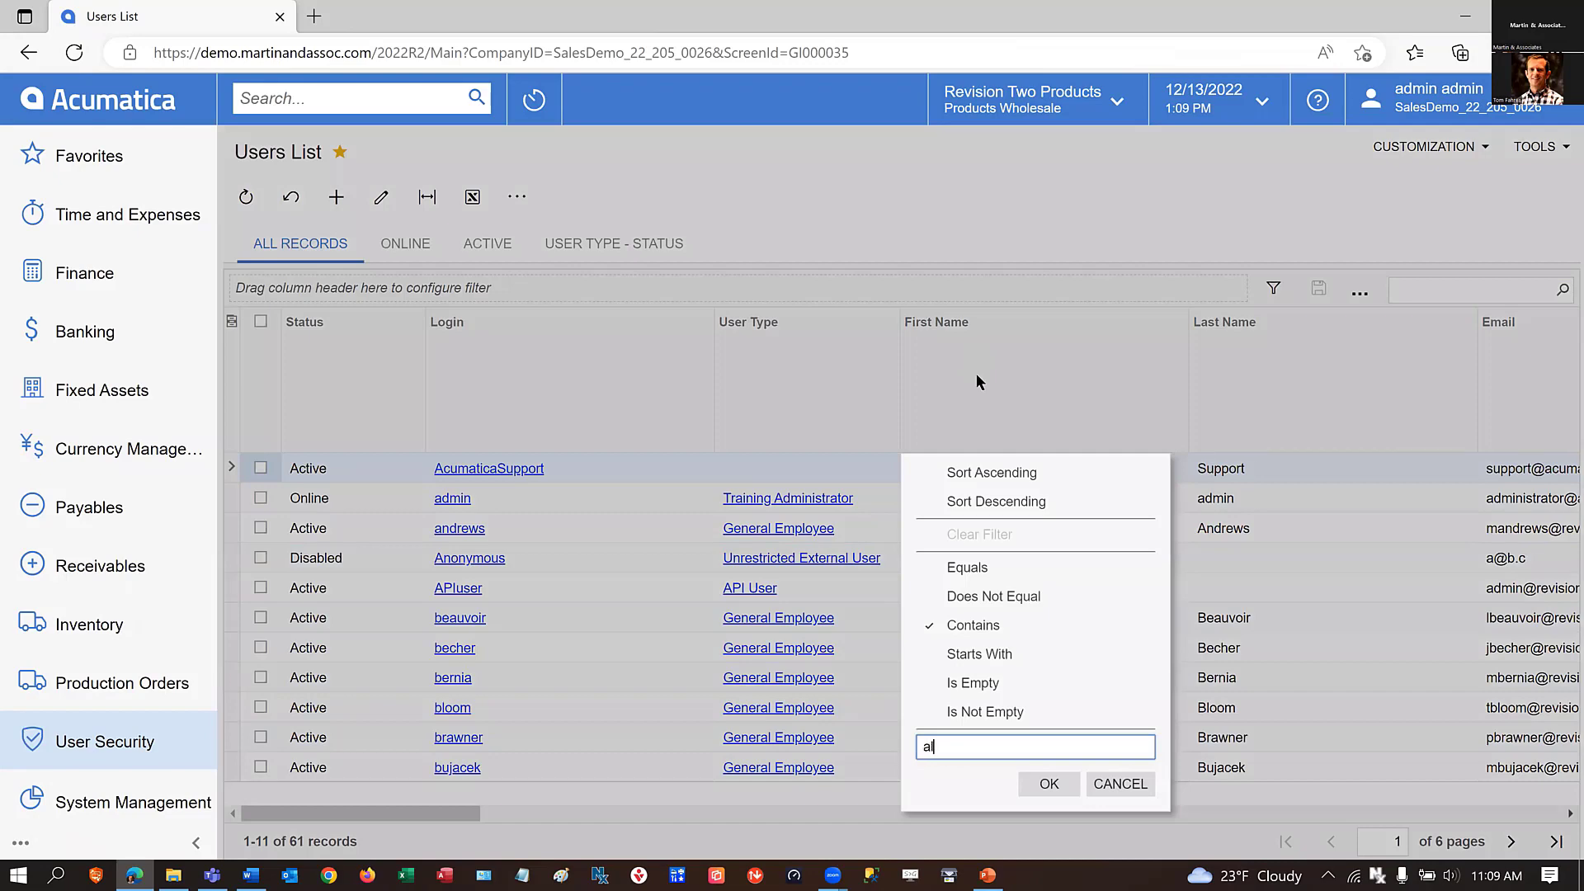
{"action": "type", "text": "berto"}
{"action": "left_click", "coordinate": [1048, 783]}
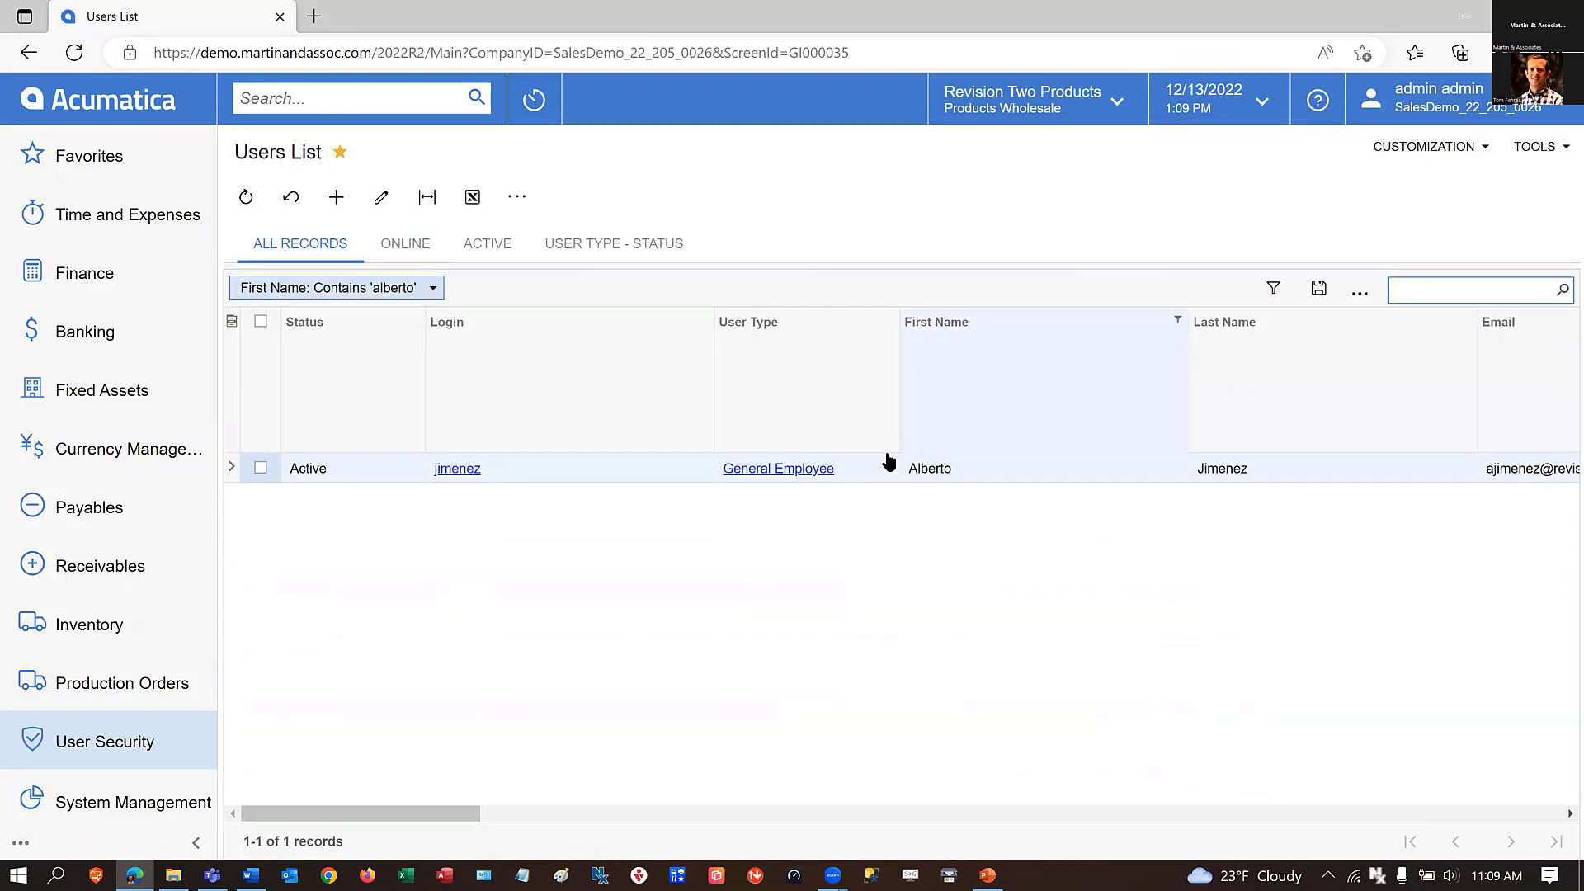
{"action": "left_click", "coordinate": [457, 469]}
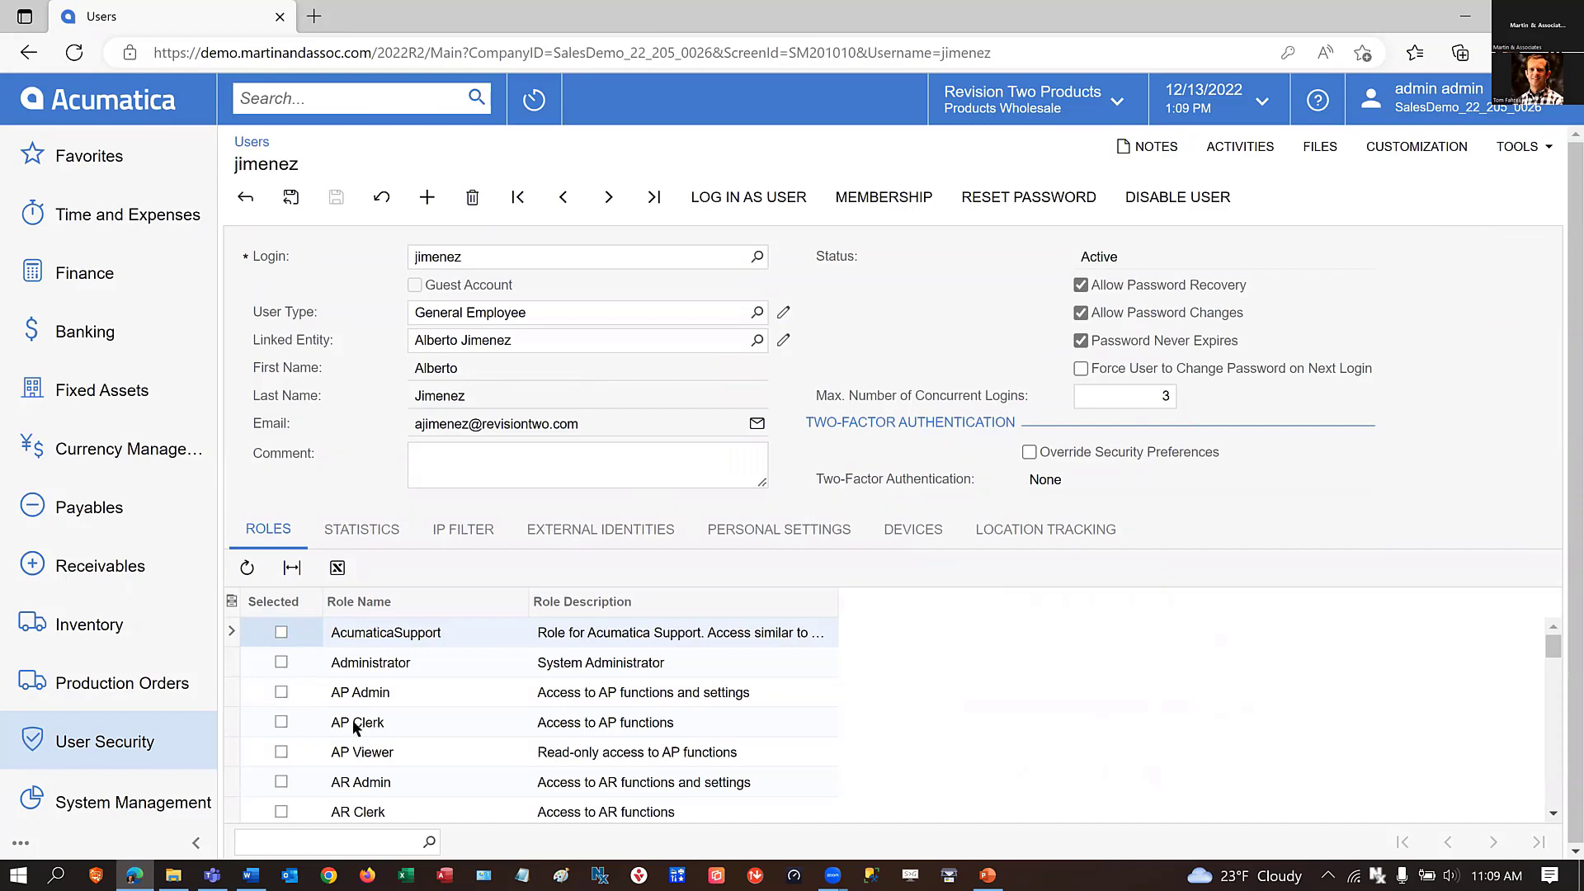
Filter the user's roles to those with Selected set to True and review the assigned roles.
{"action": "left_click", "coordinate": [303, 601]}
{"action": "left_click", "coordinate": [301, 677]}
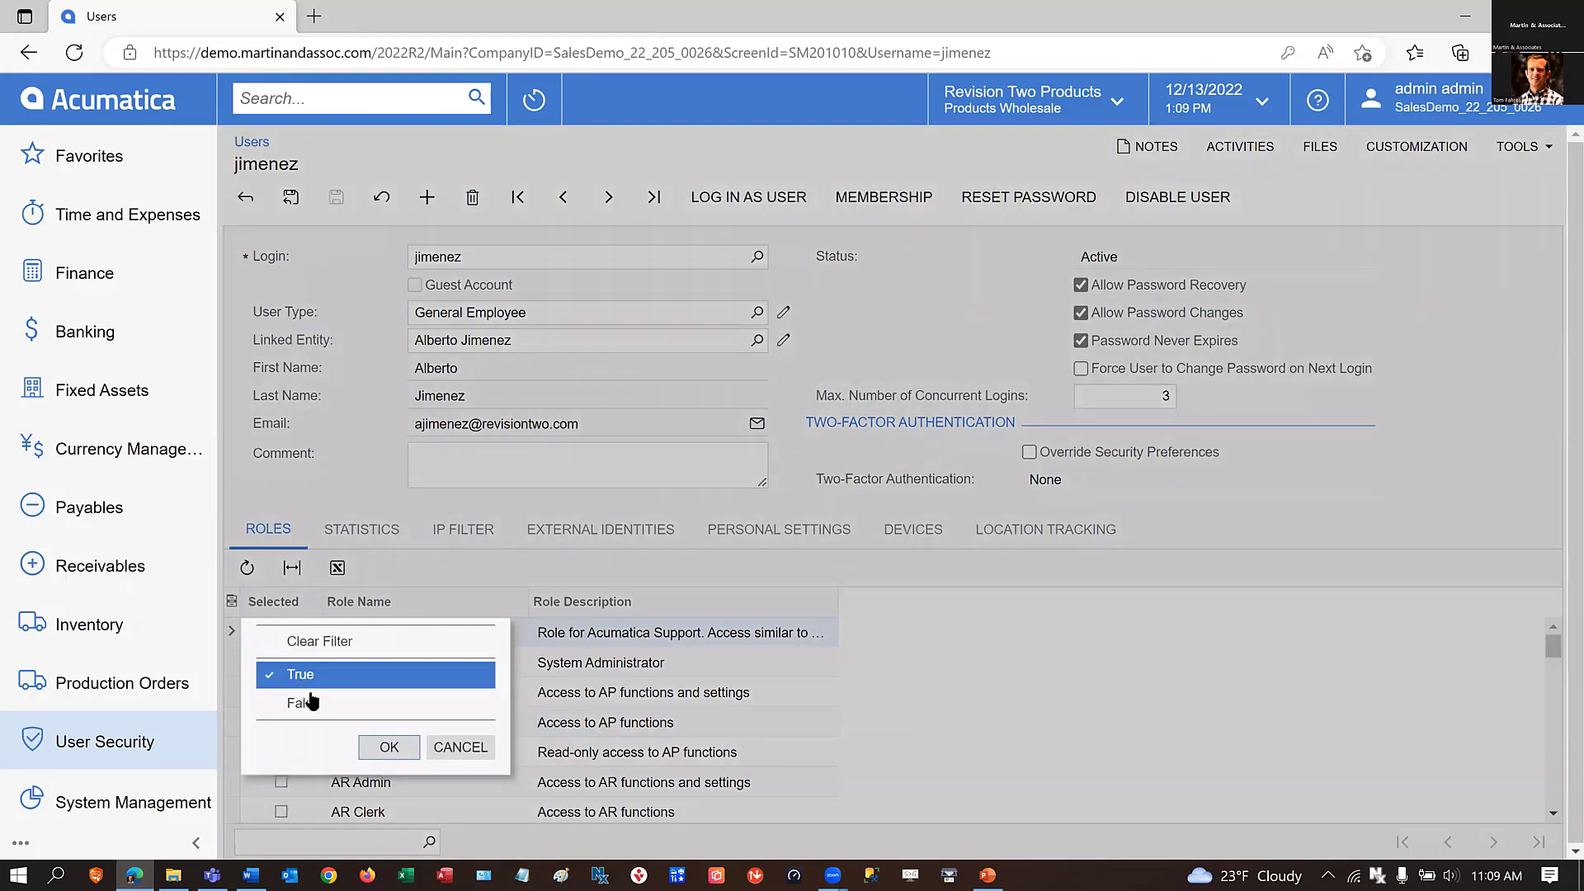
{"action": "left_click", "coordinate": [388, 747]}
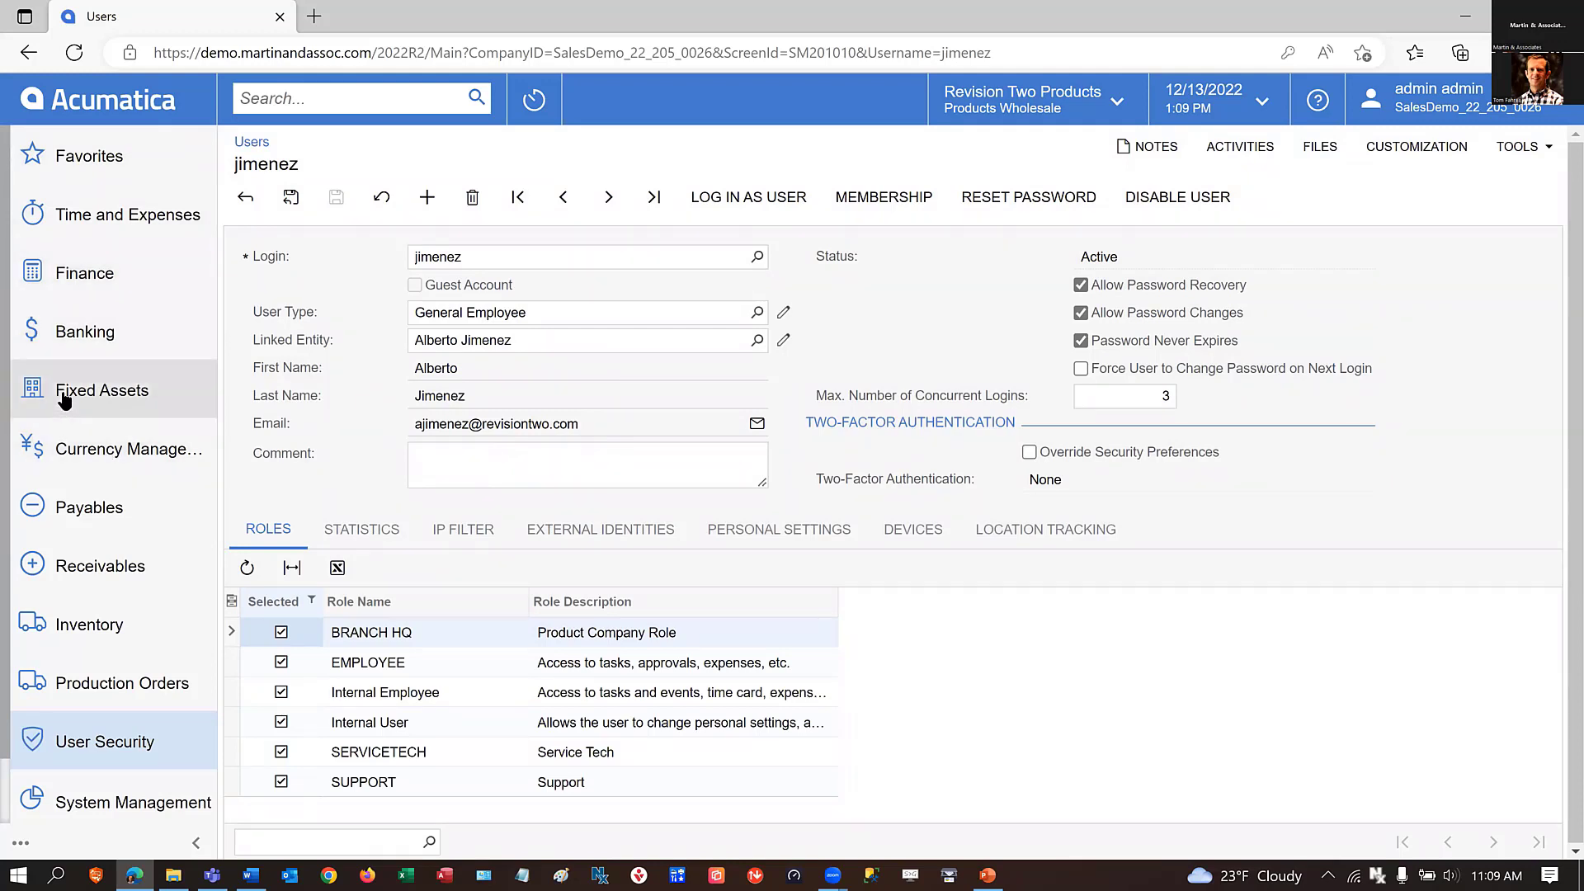
Open Accounts Payable Preferences and review the 1099 settings down to the NEC01 Nonemployee Compensation minimum report amount.
{"action": "left_click", "coordinate": [76, 508]}
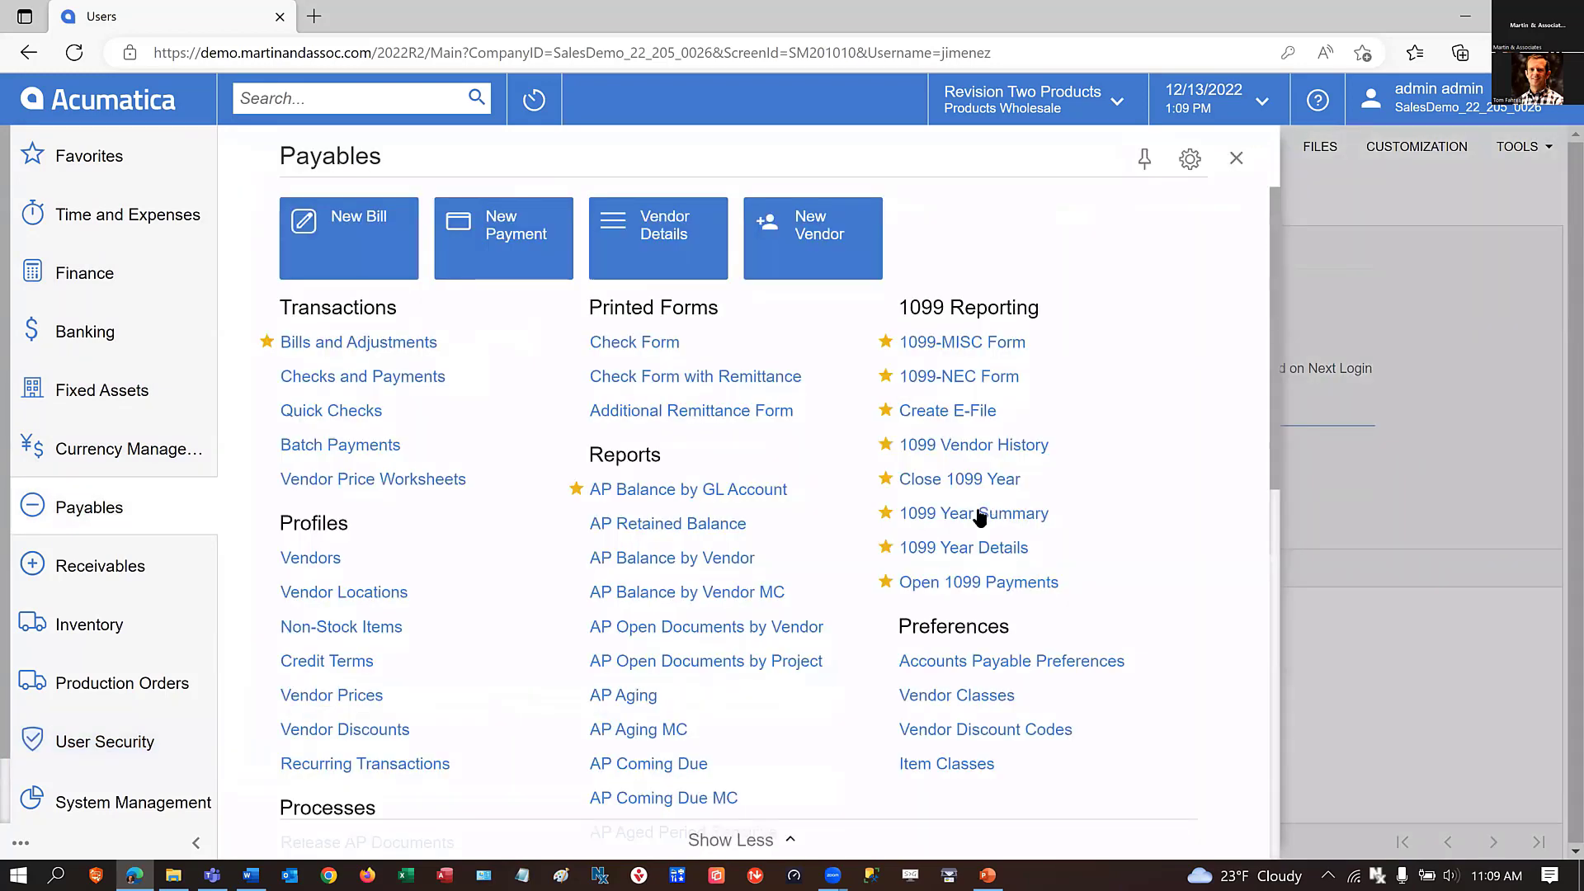
{"action": "left_click", "coordinate": [989, 663]}
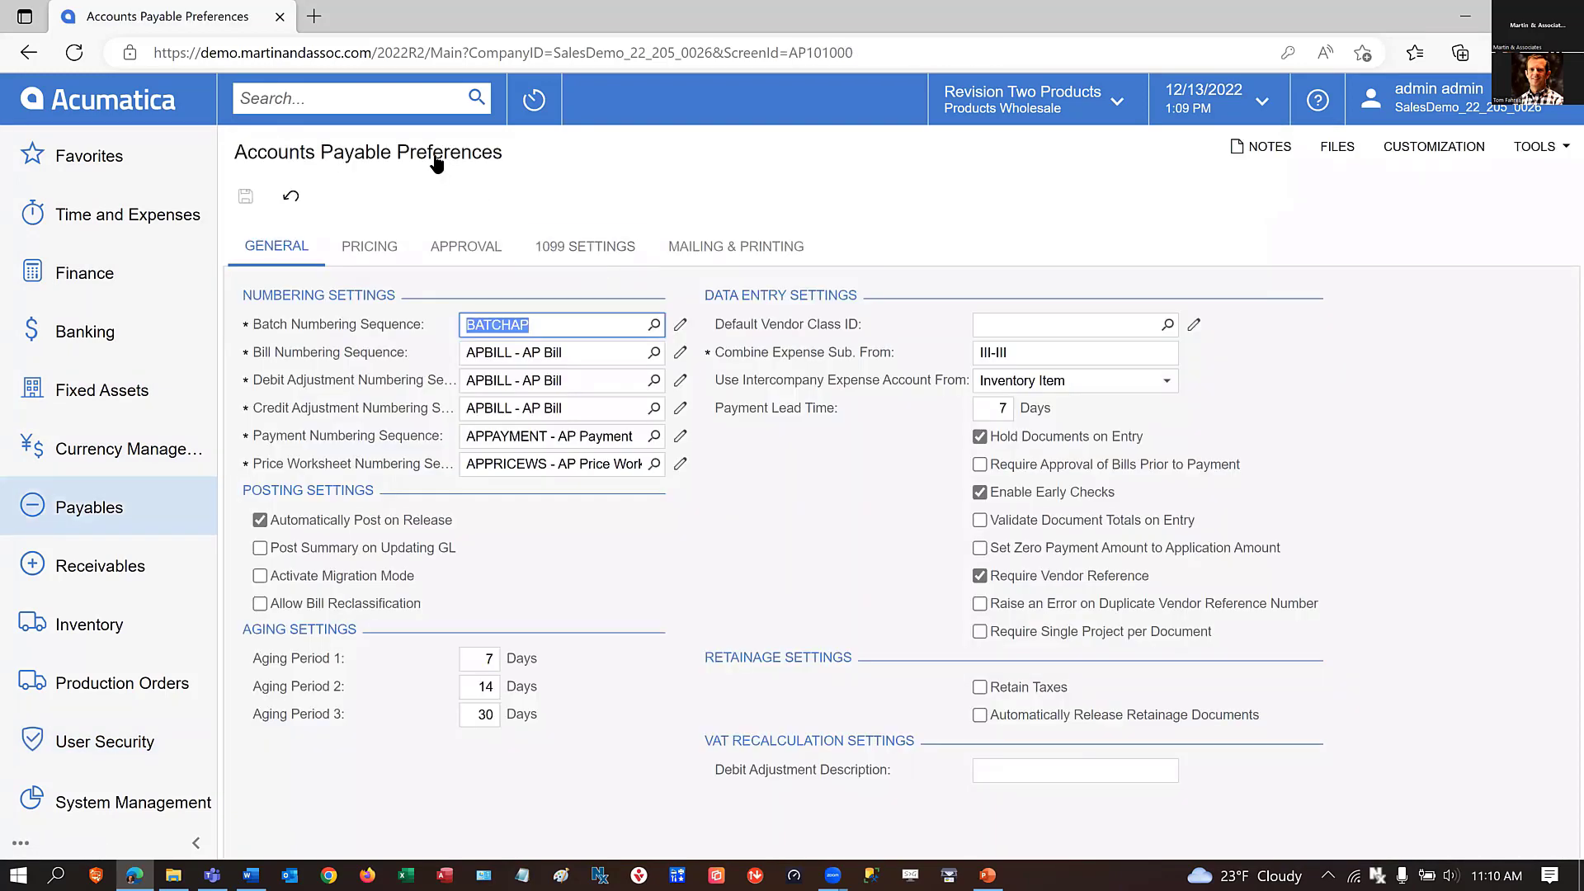
{"action": "left_click", "coordinate": [588, 249]}
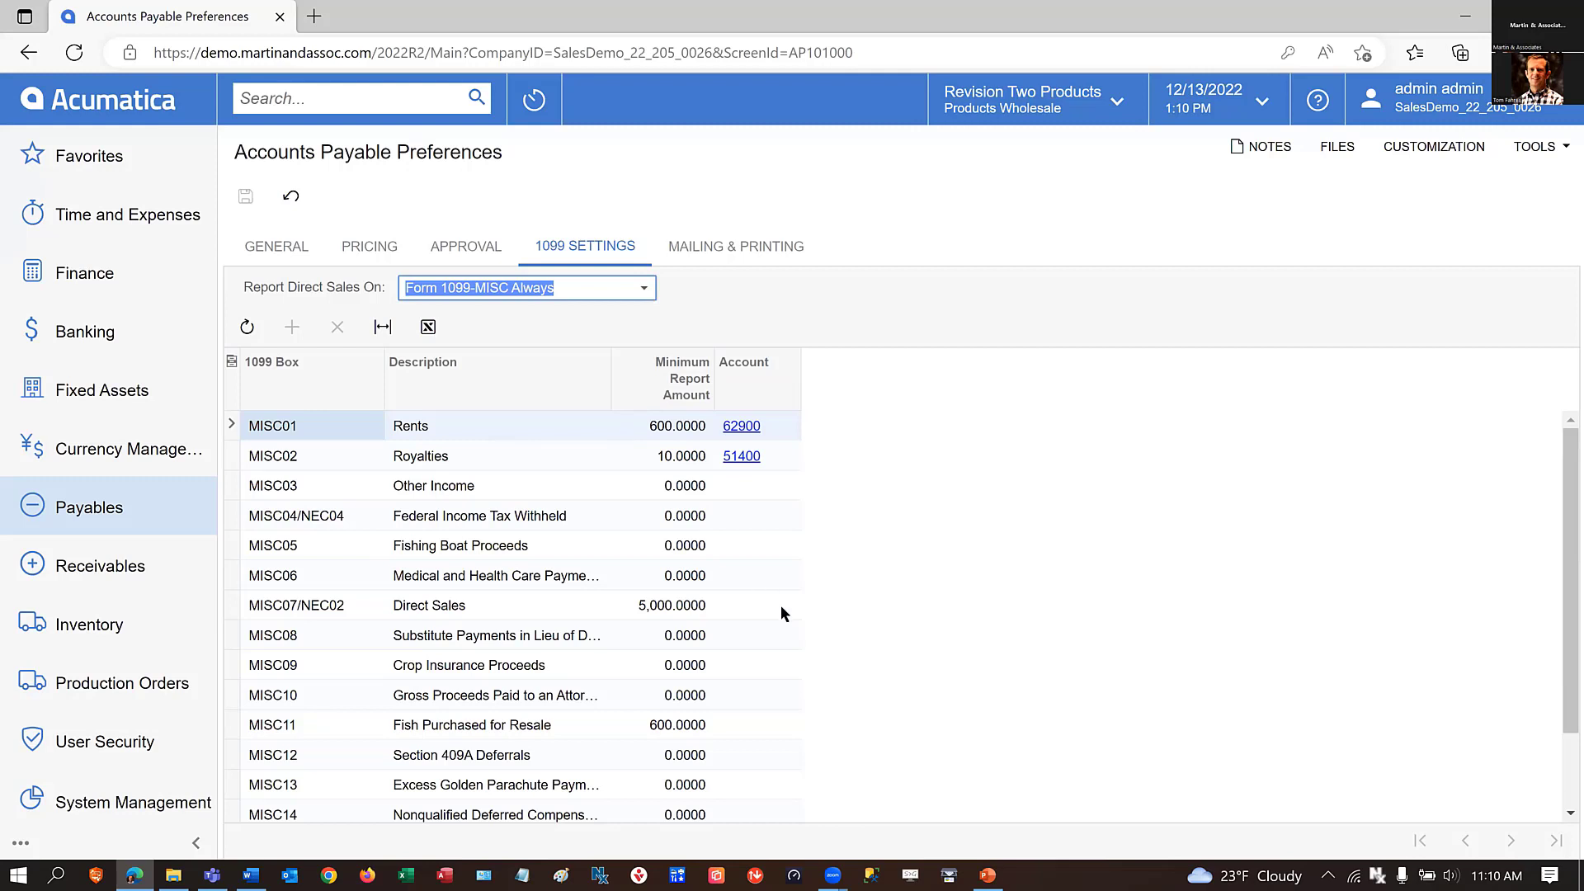
{"action": "scroll", "coordinate": [782, 614], "scroll_direction": "down", "scroll_amount": 3}
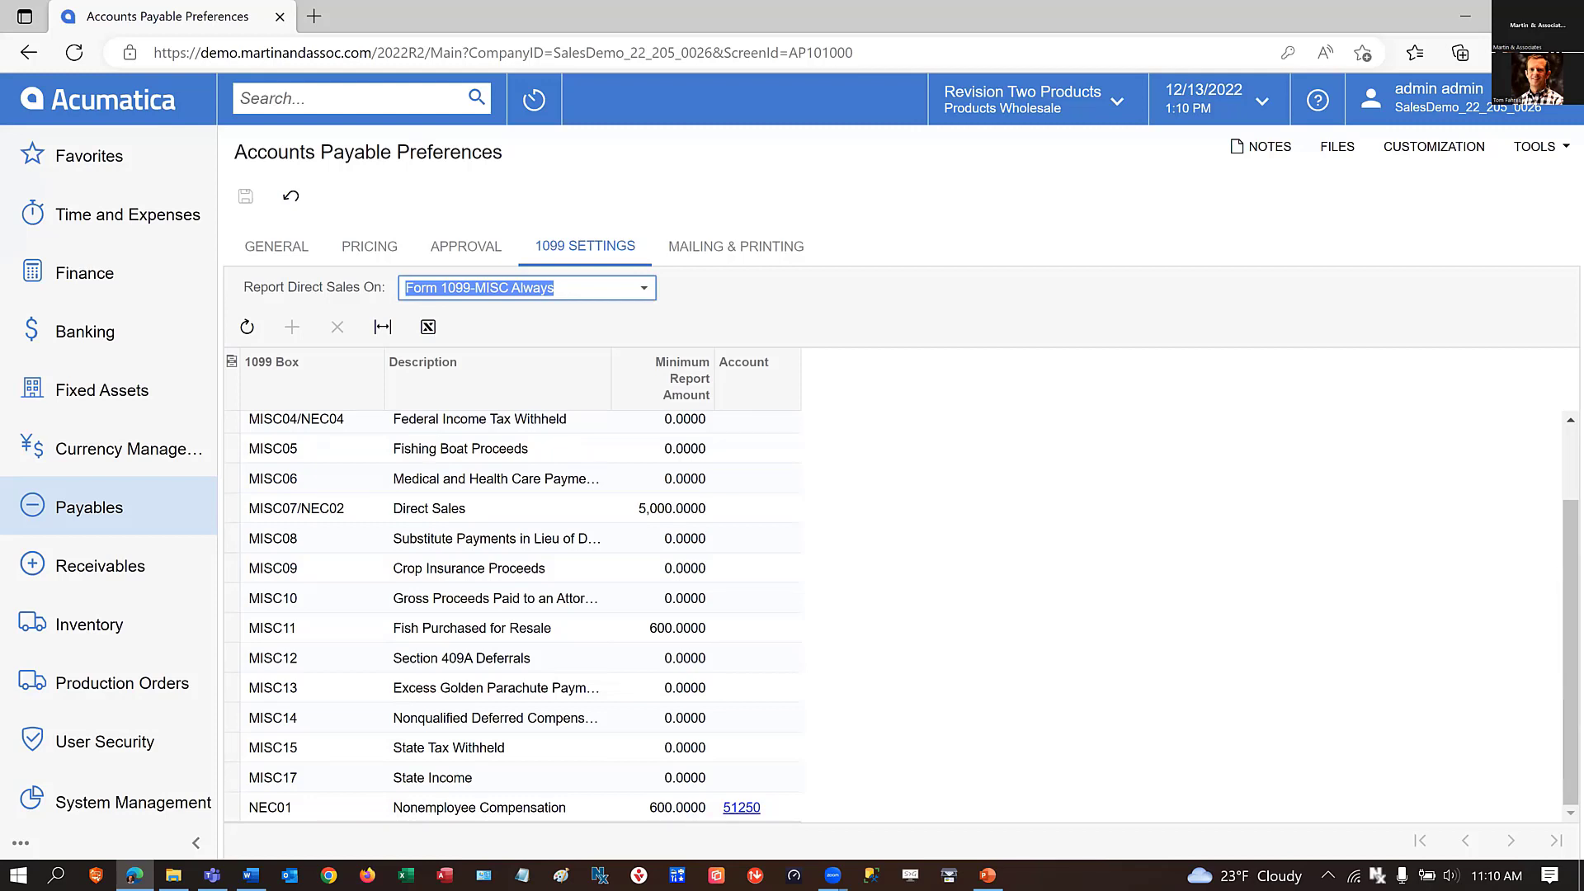
{"action": "left_click", "coordinate": [659, 813]}
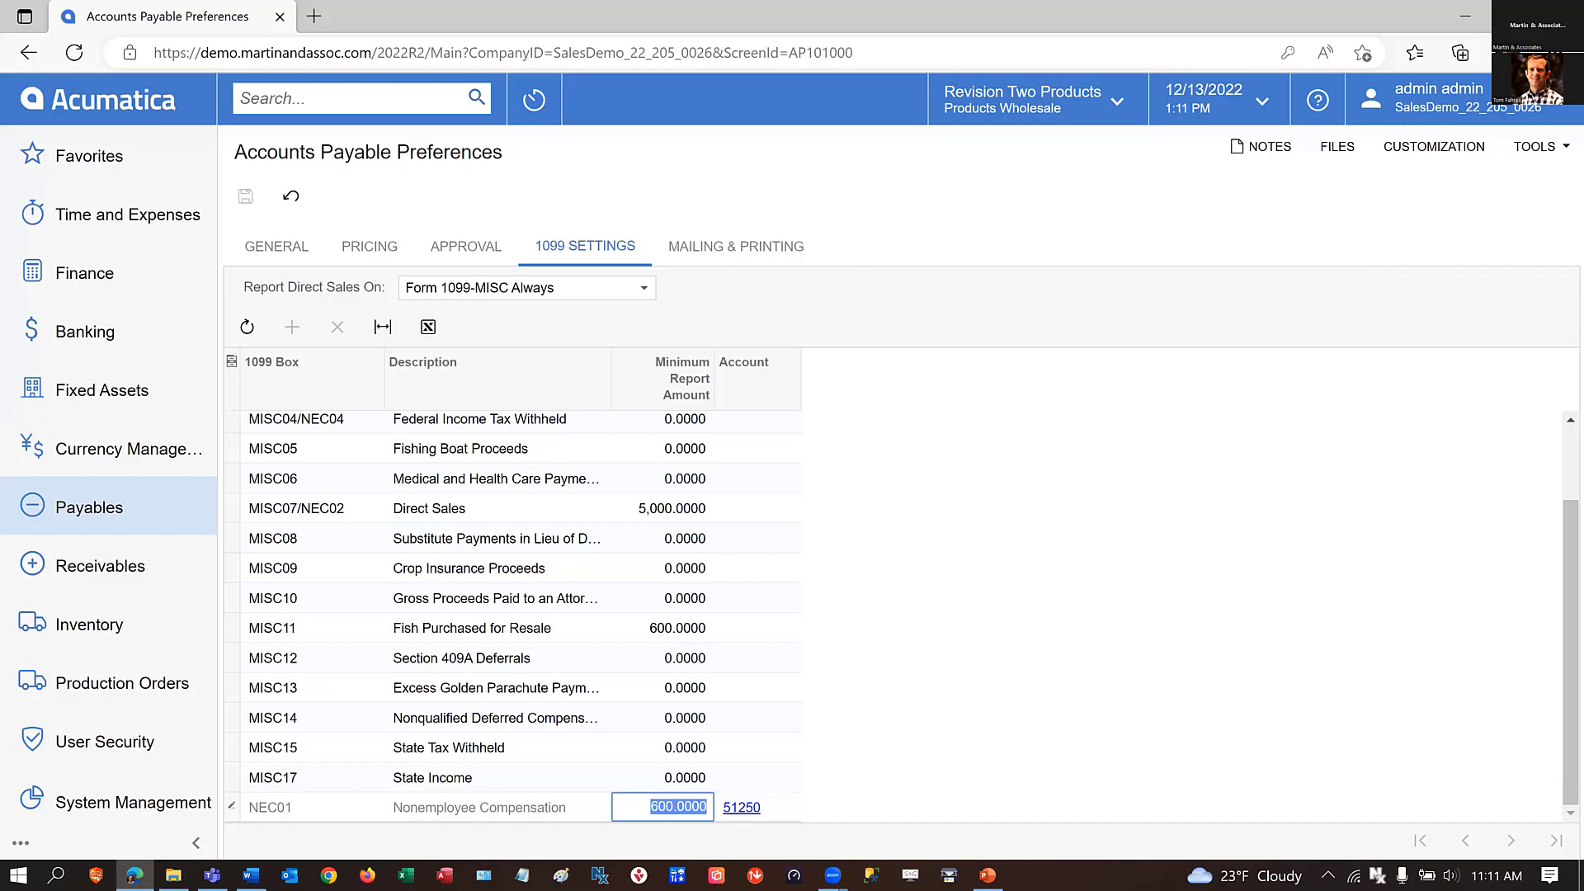
Open the Master Financial Calendar for 2022 and check which period statuses can be filtered.
{"action": "left_click", "coordinate": [71, 279]}
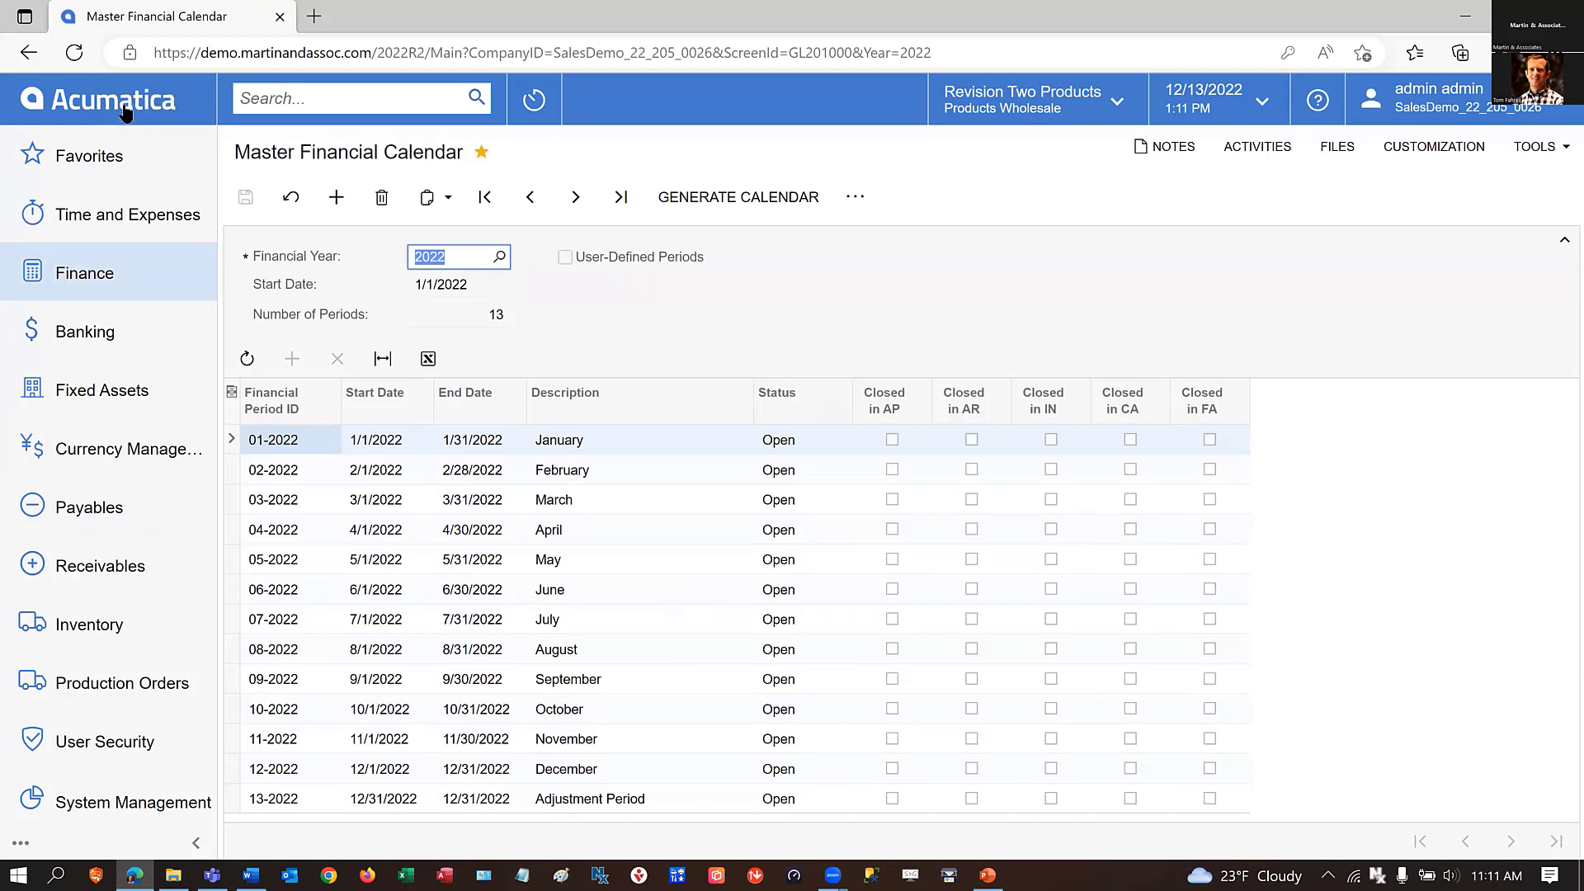
{"action": "left_click", "coordinate": [833, 400]}
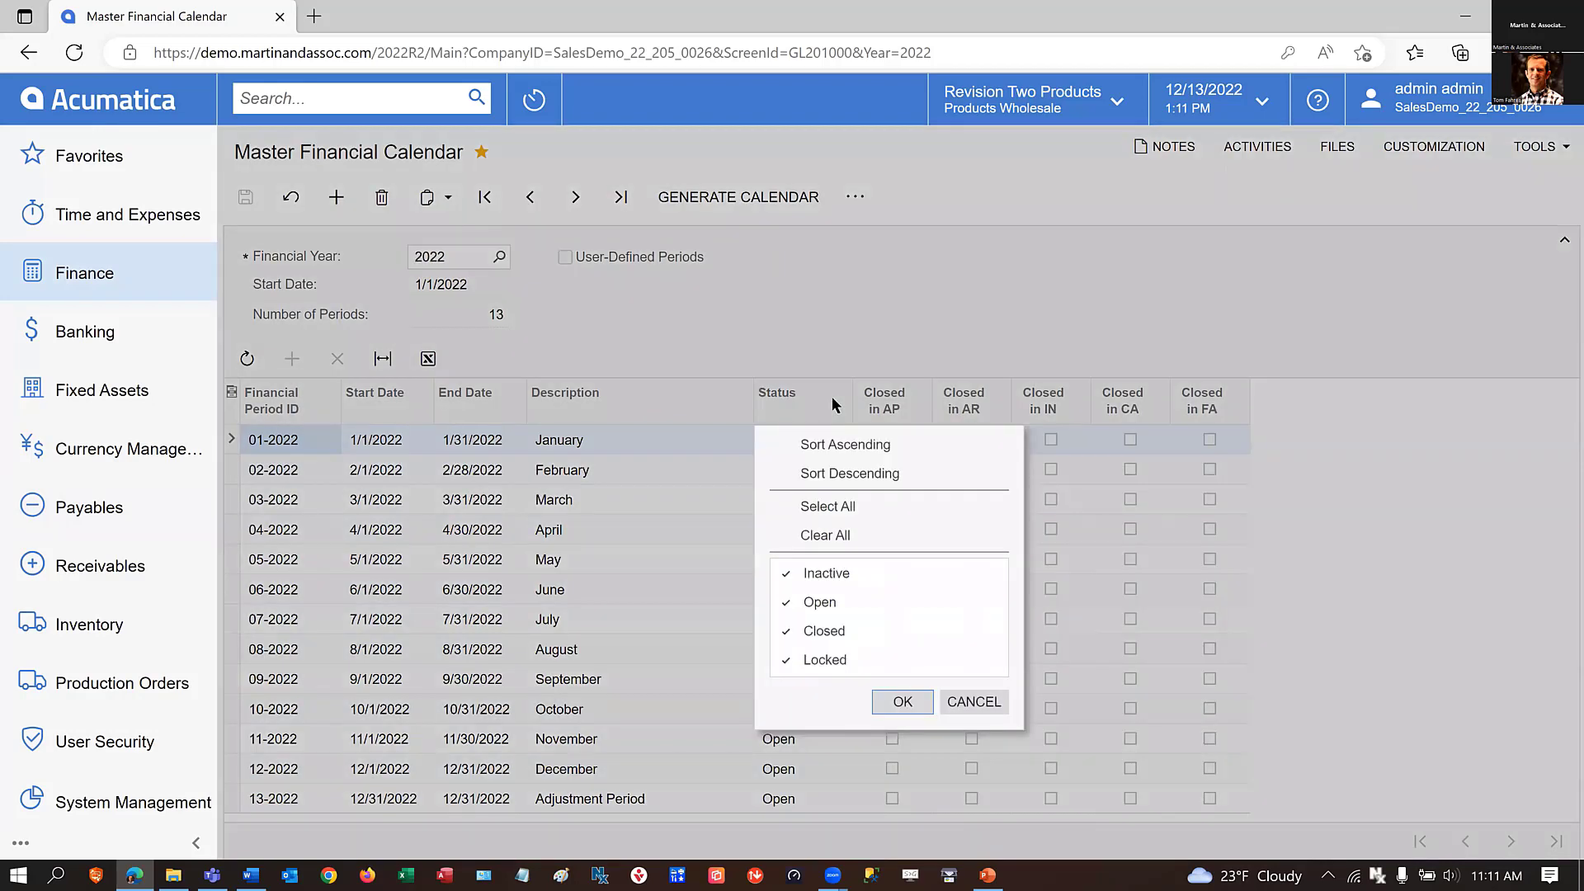
{"action": "left_click", "coordinate": [778, 303]}
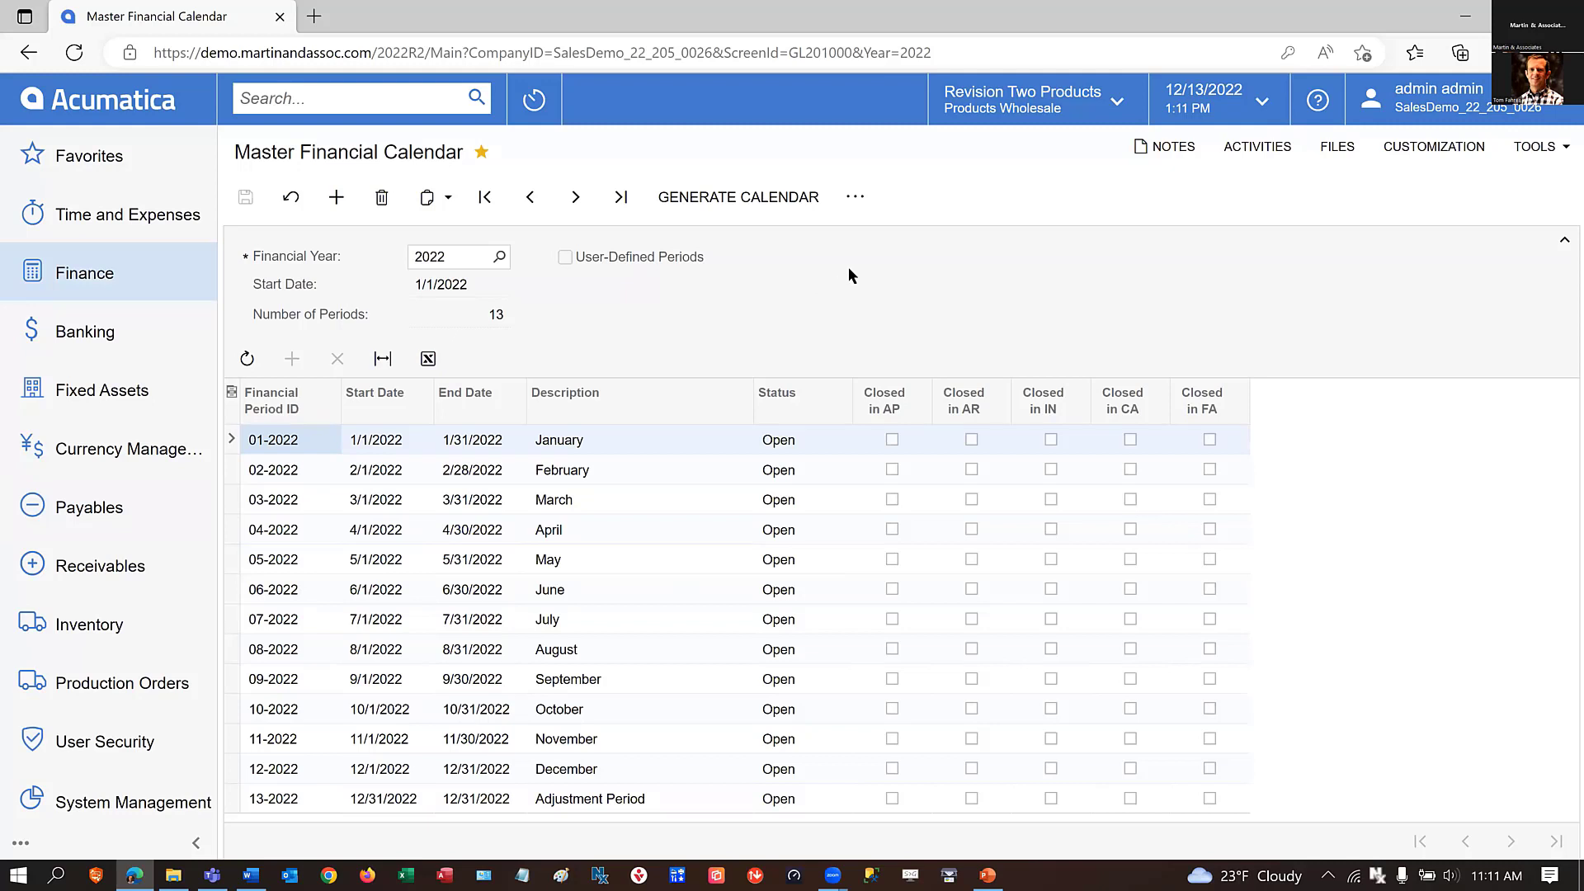
Mark Close Periods and Lock Periods as favorite actions of the Master Financial Calendar and review the other period management actions.
{"action": "left_click", "coordinate": [861, 207]}
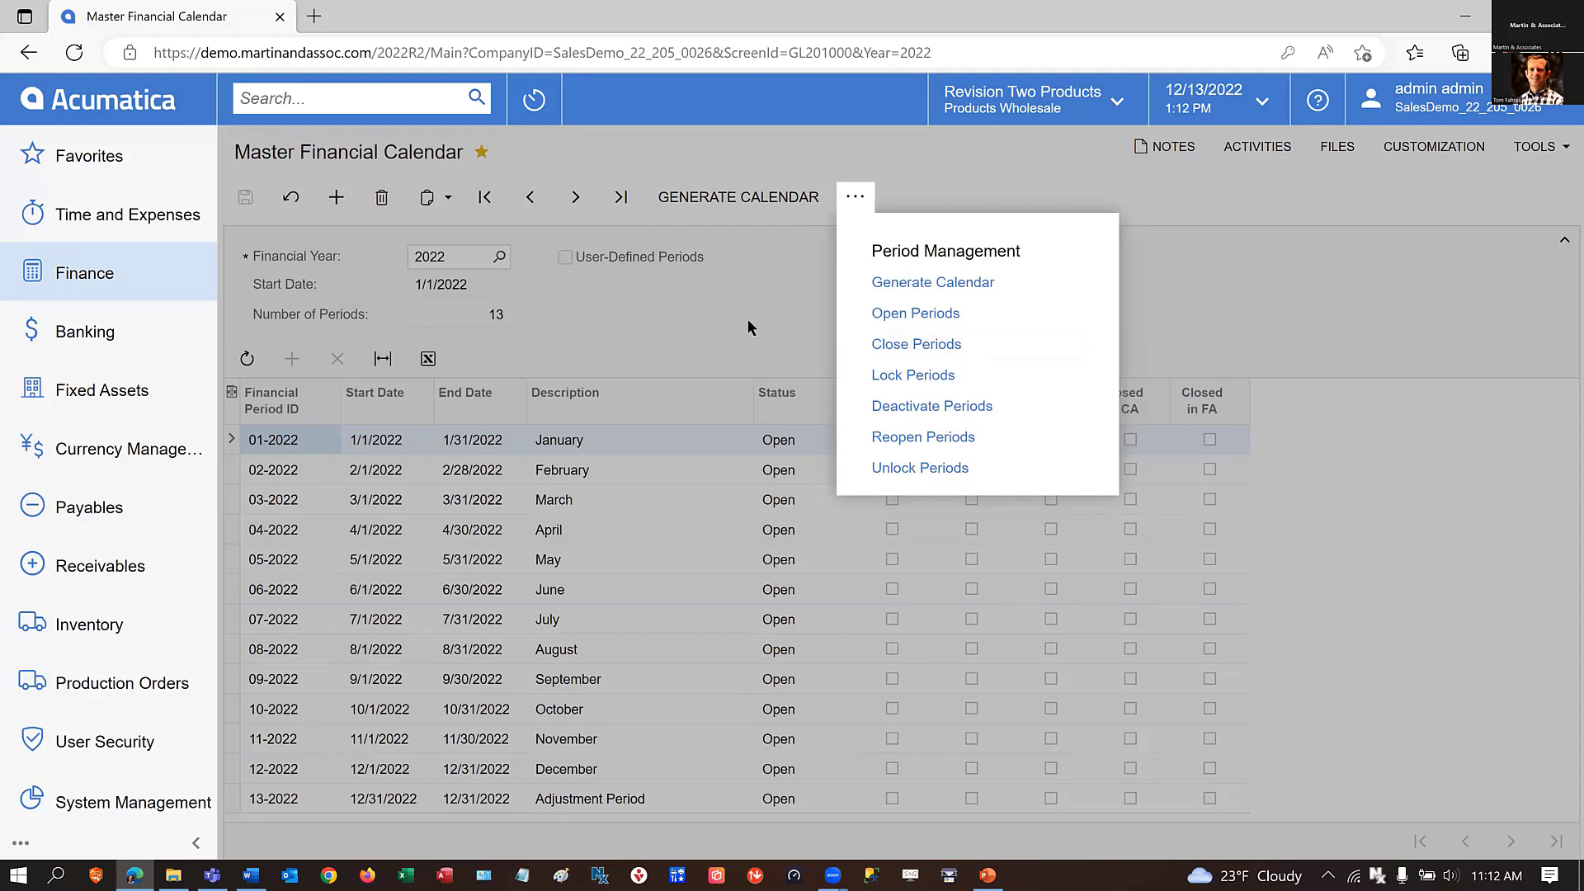
{"action": "left_click", "coordinate": [855, 344]}
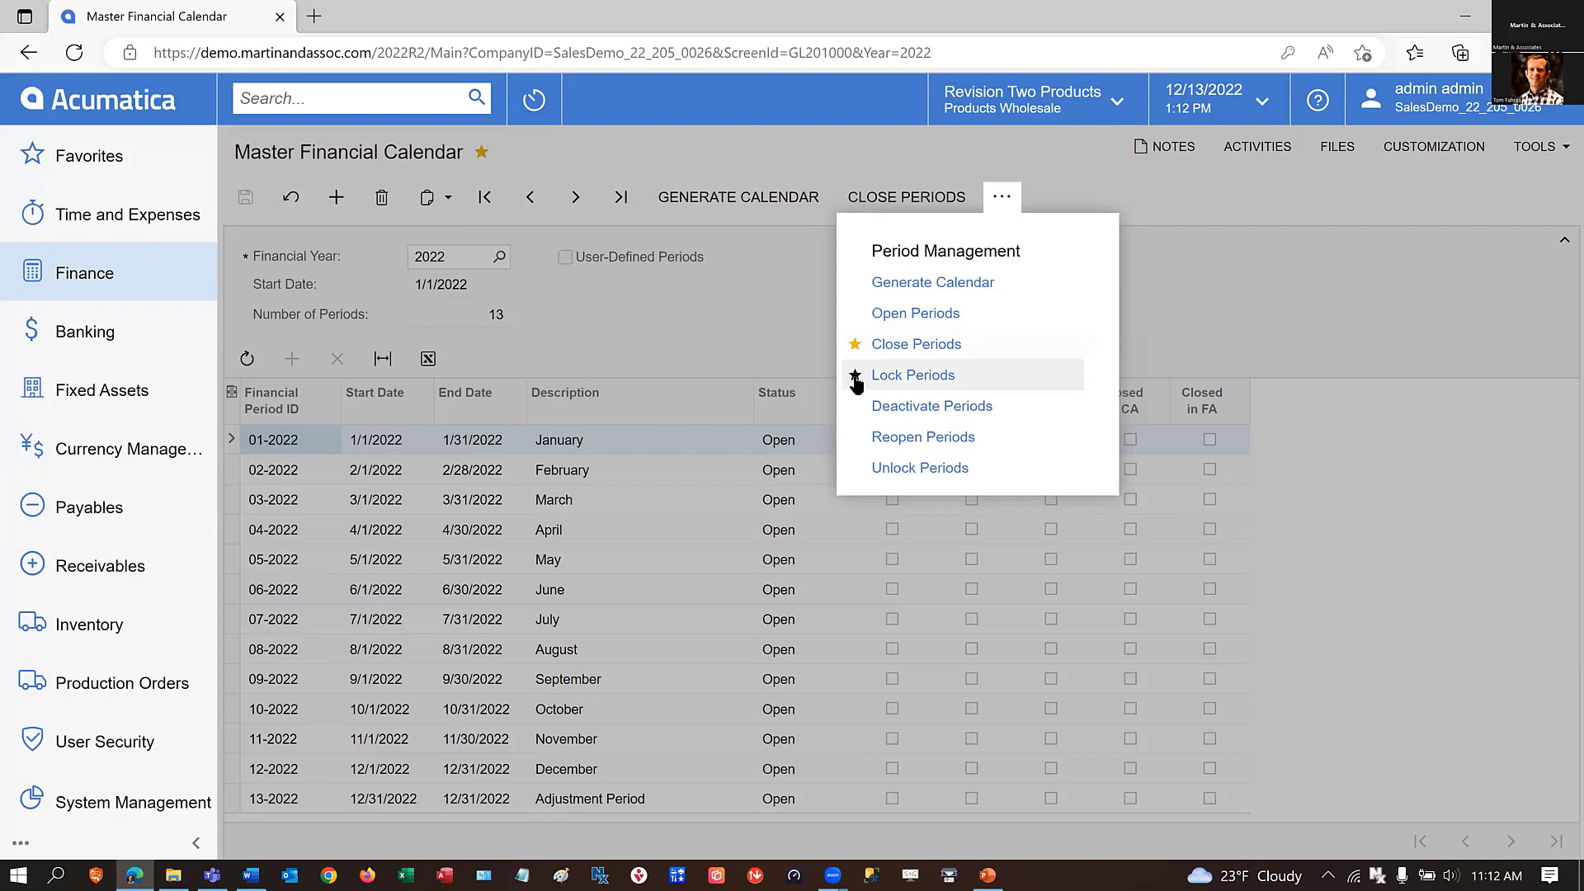
{"action": "left_click", "coordinate": [856, 375]}
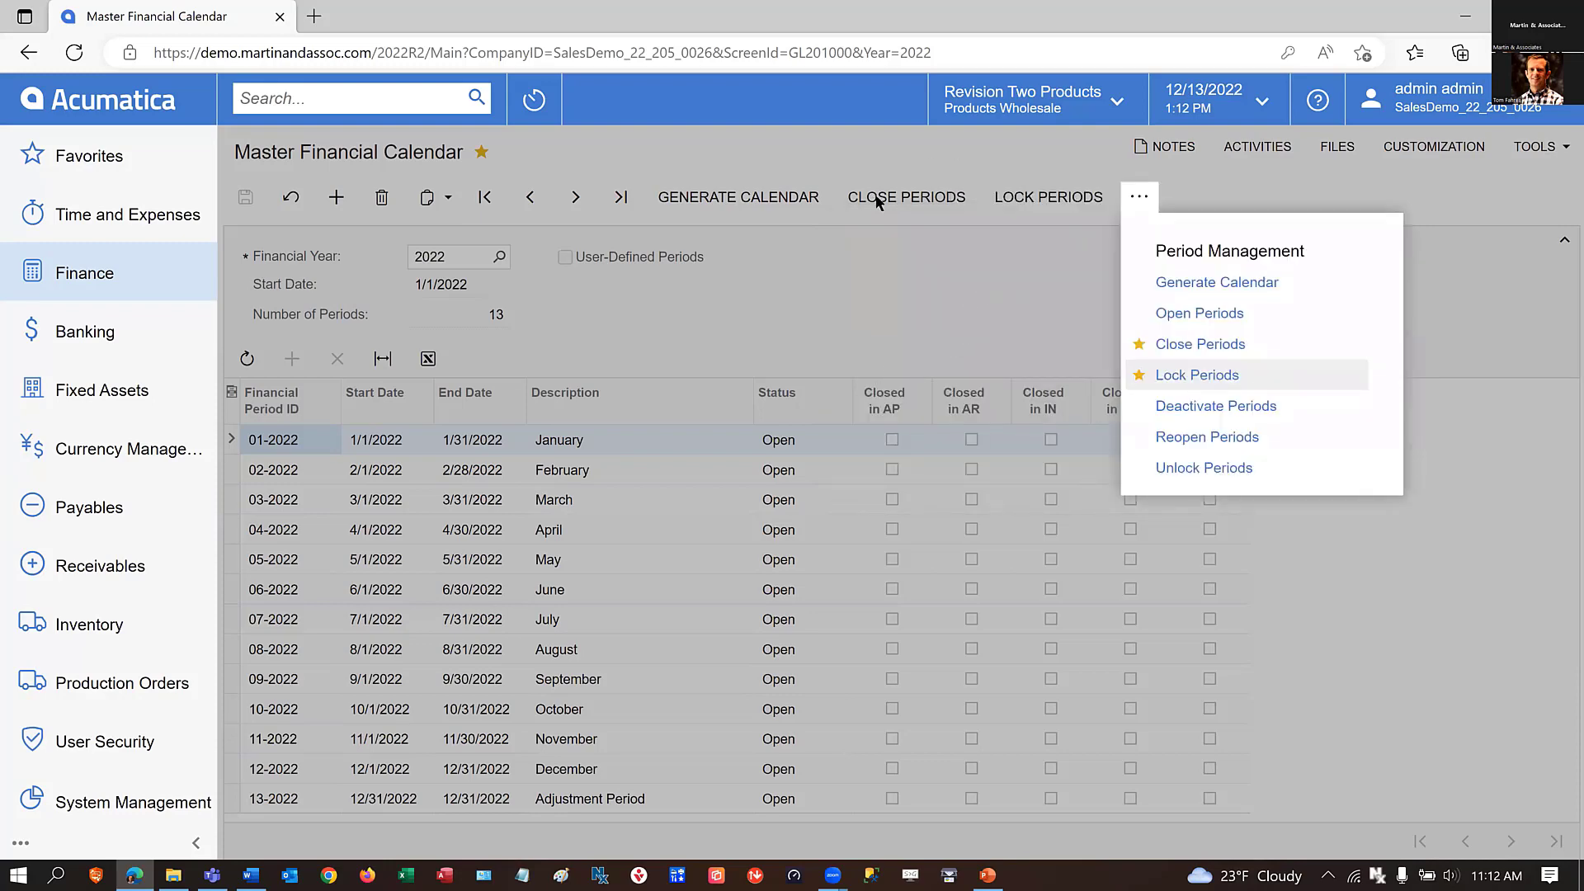
{"action": "left_click", "coordinate": [861, 311]}
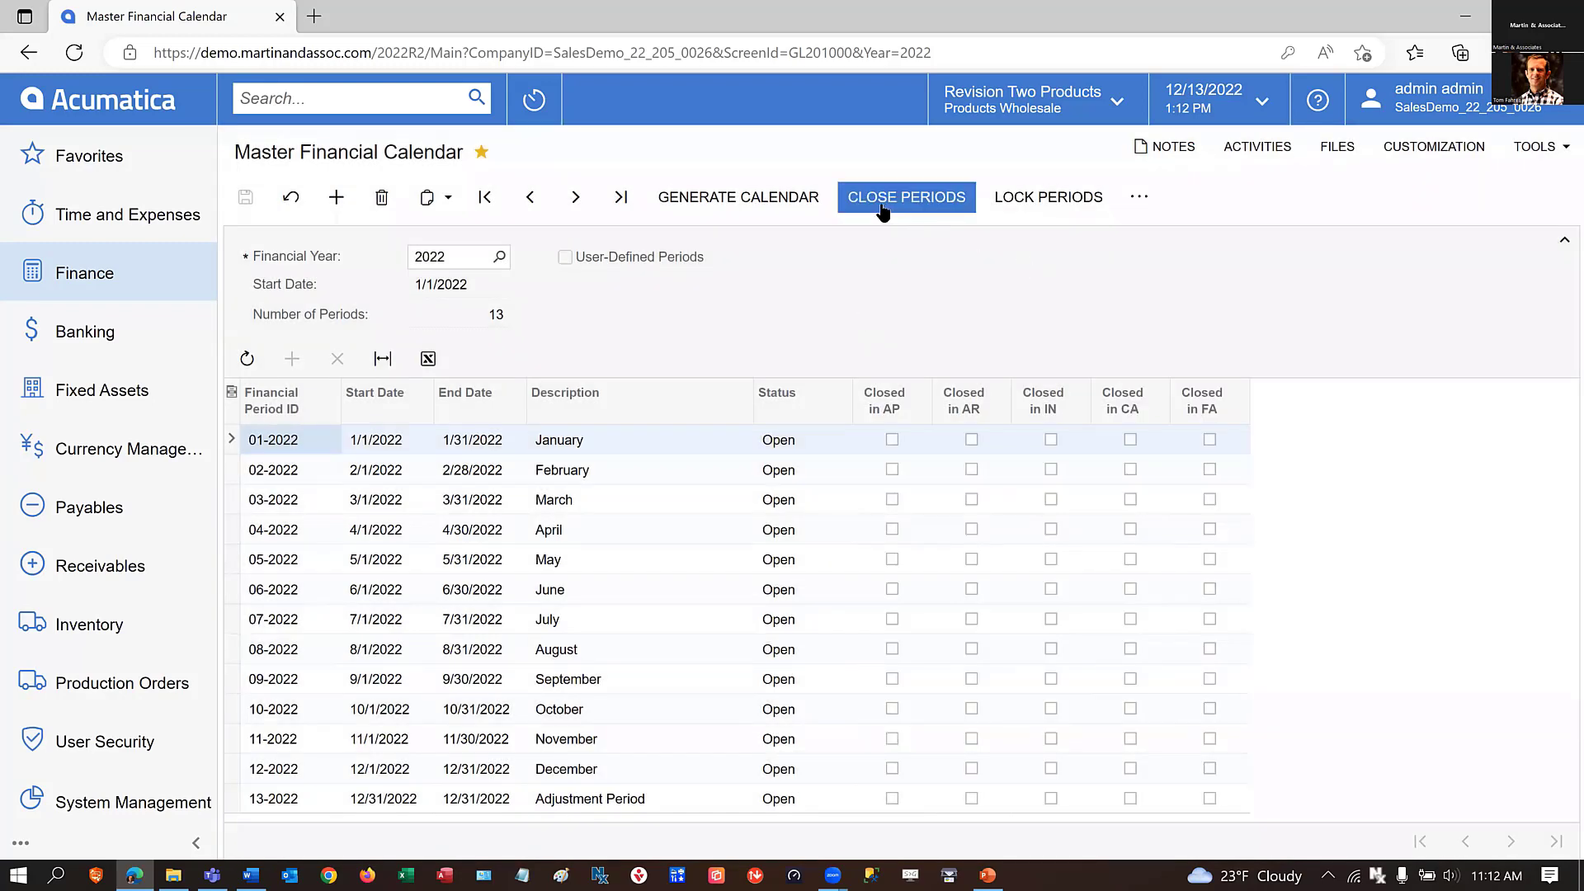
{"action": "left_click", "coordinate": [1141, 201]}
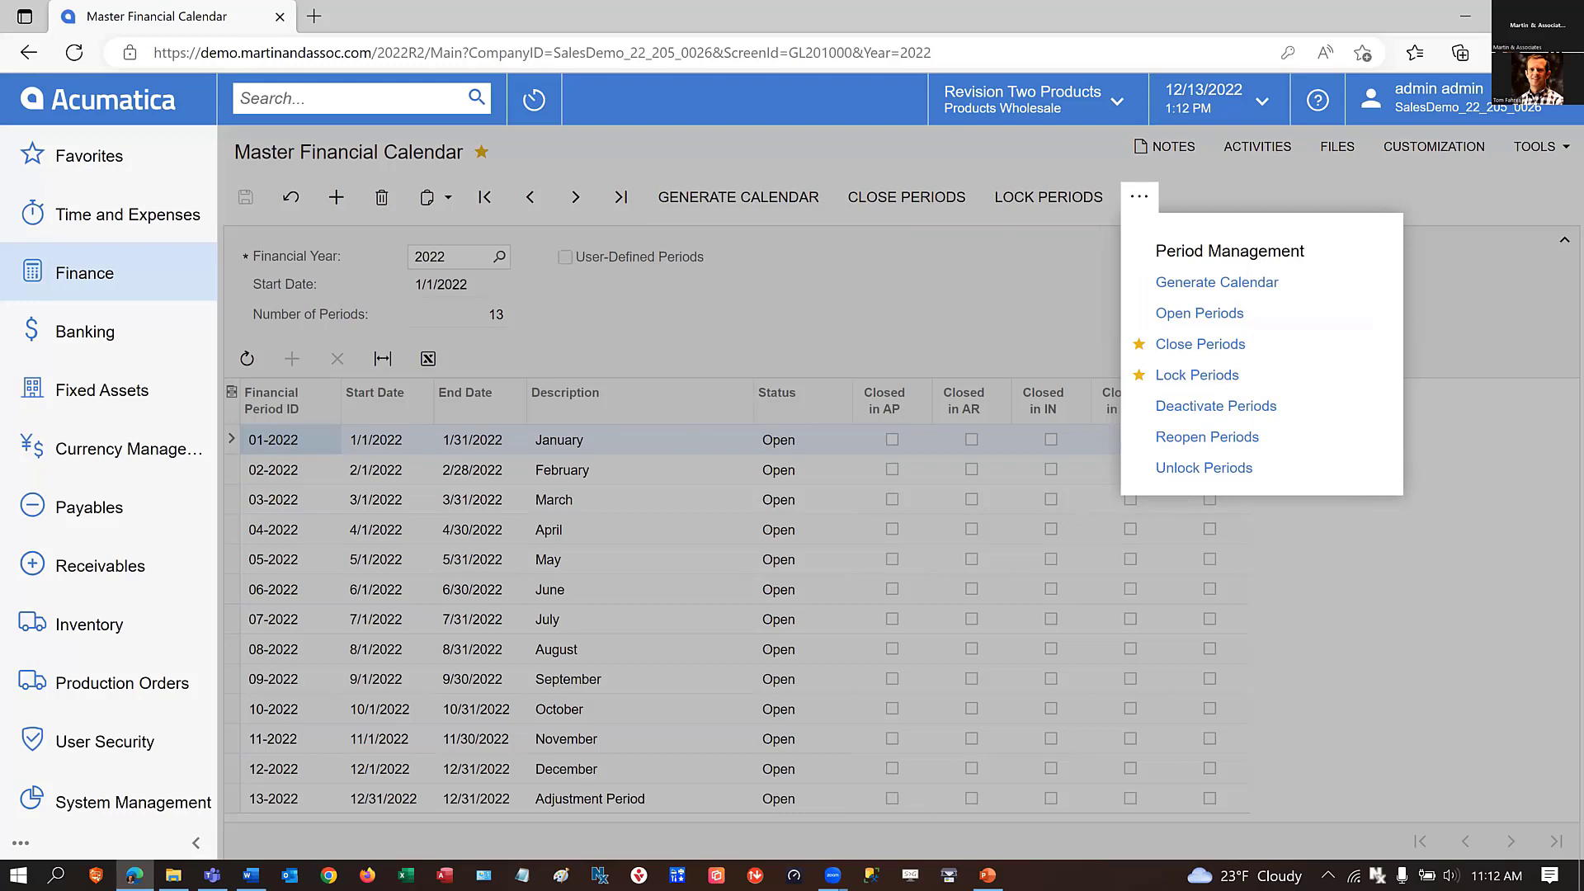
{"action": "left_click", "coordinate": [694, 331]}
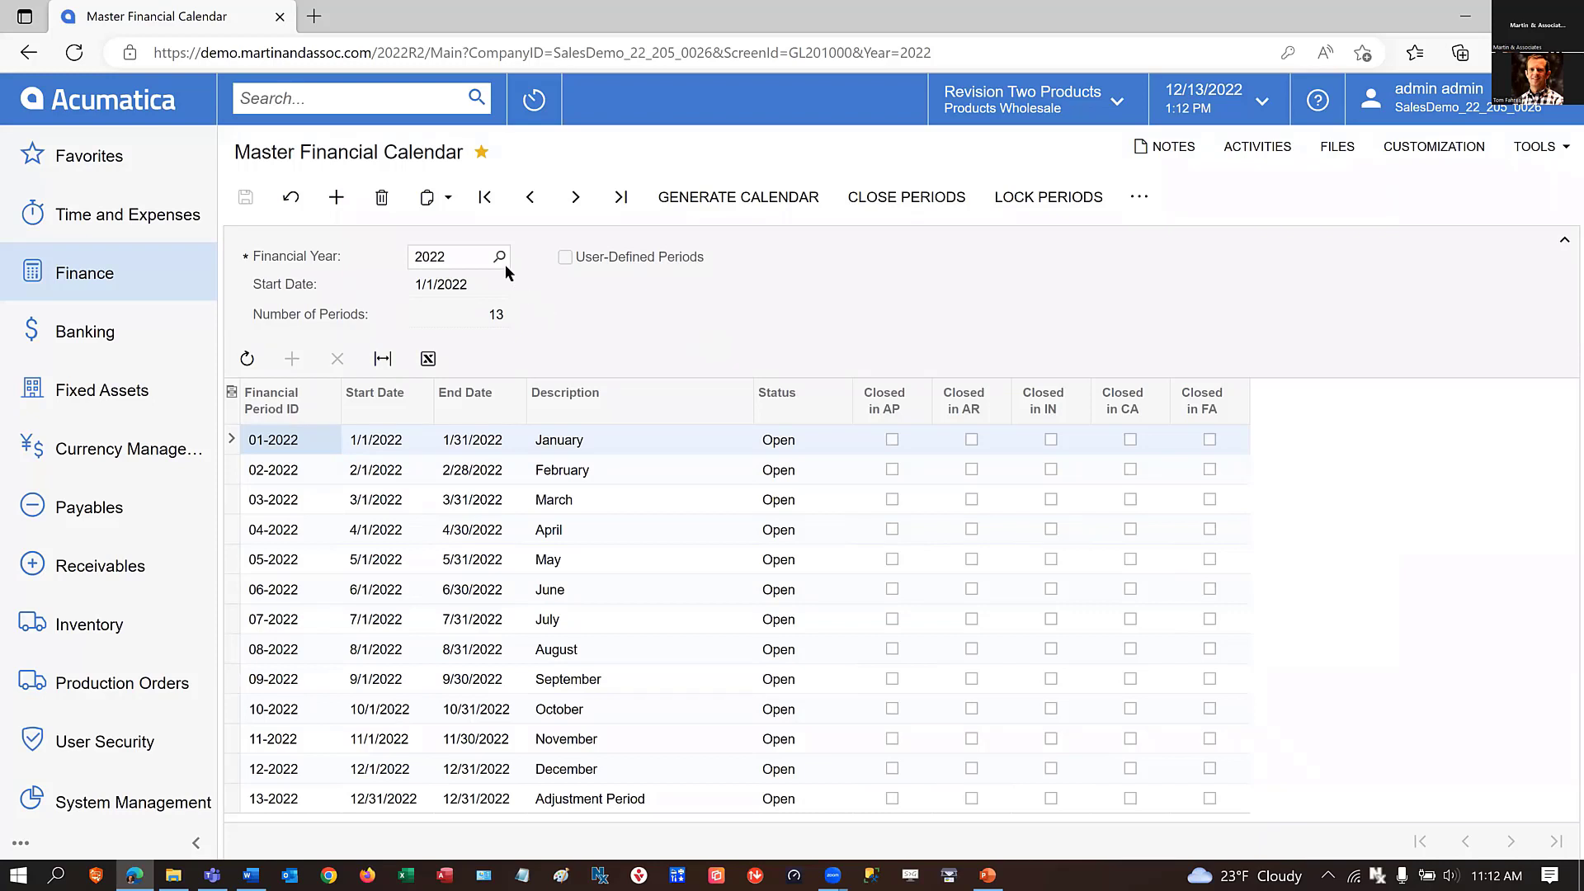
Go back through the earlier financial years to 2016 and examine the closing status of the March, April and May periods.
{"action": "left_click", "coordinate": [528, 198]}
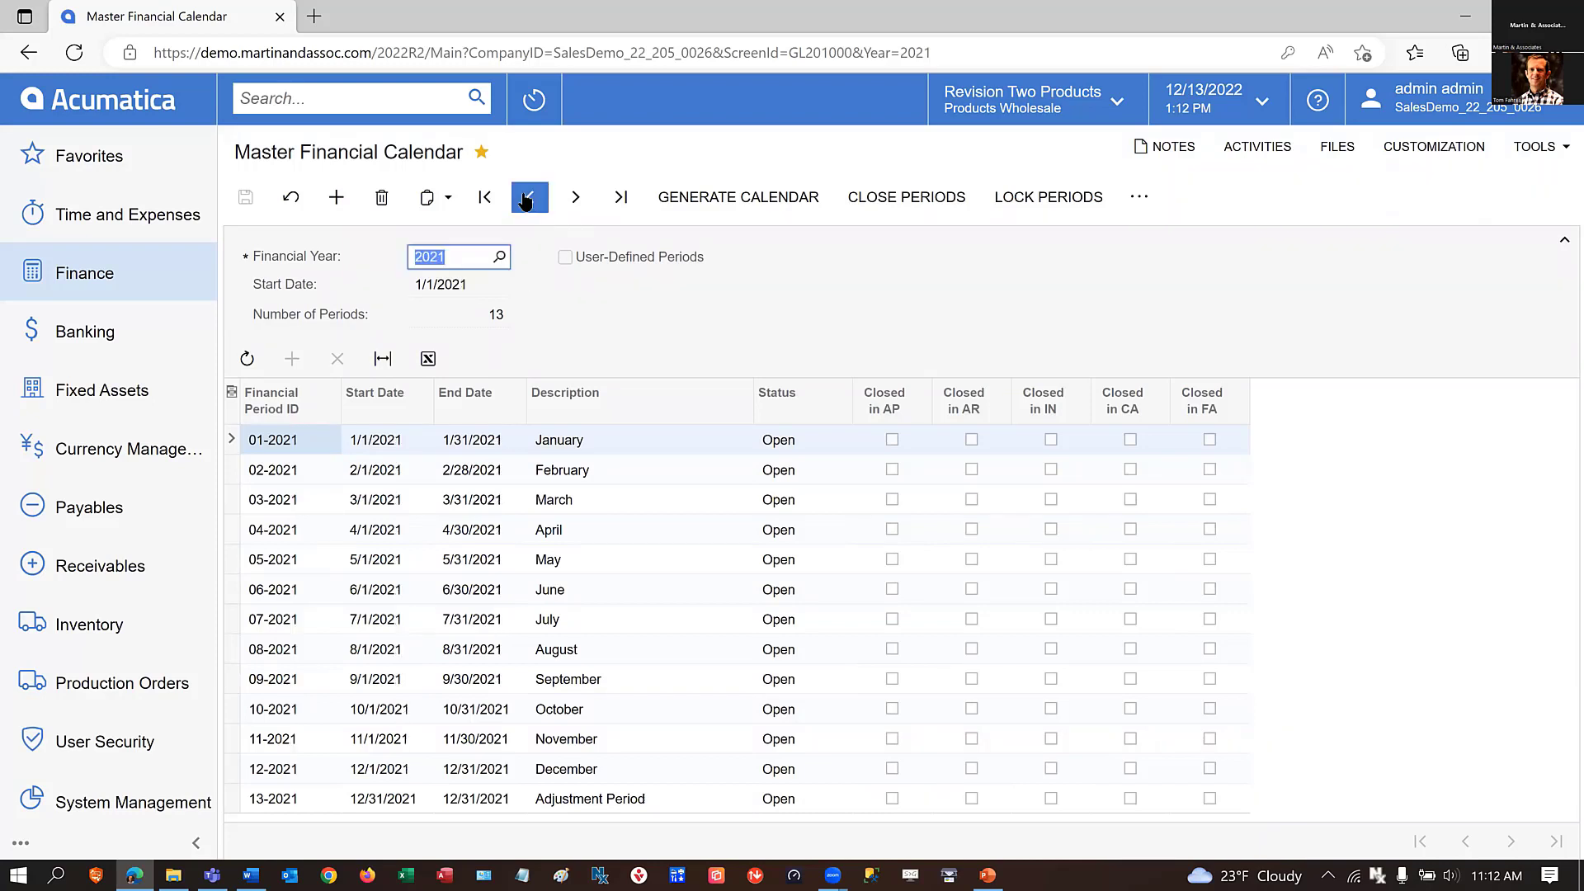
{"action": "left_click", "coordinate": [525, 201]}
{"action": "left_click", "coordinate": [526, 201]}
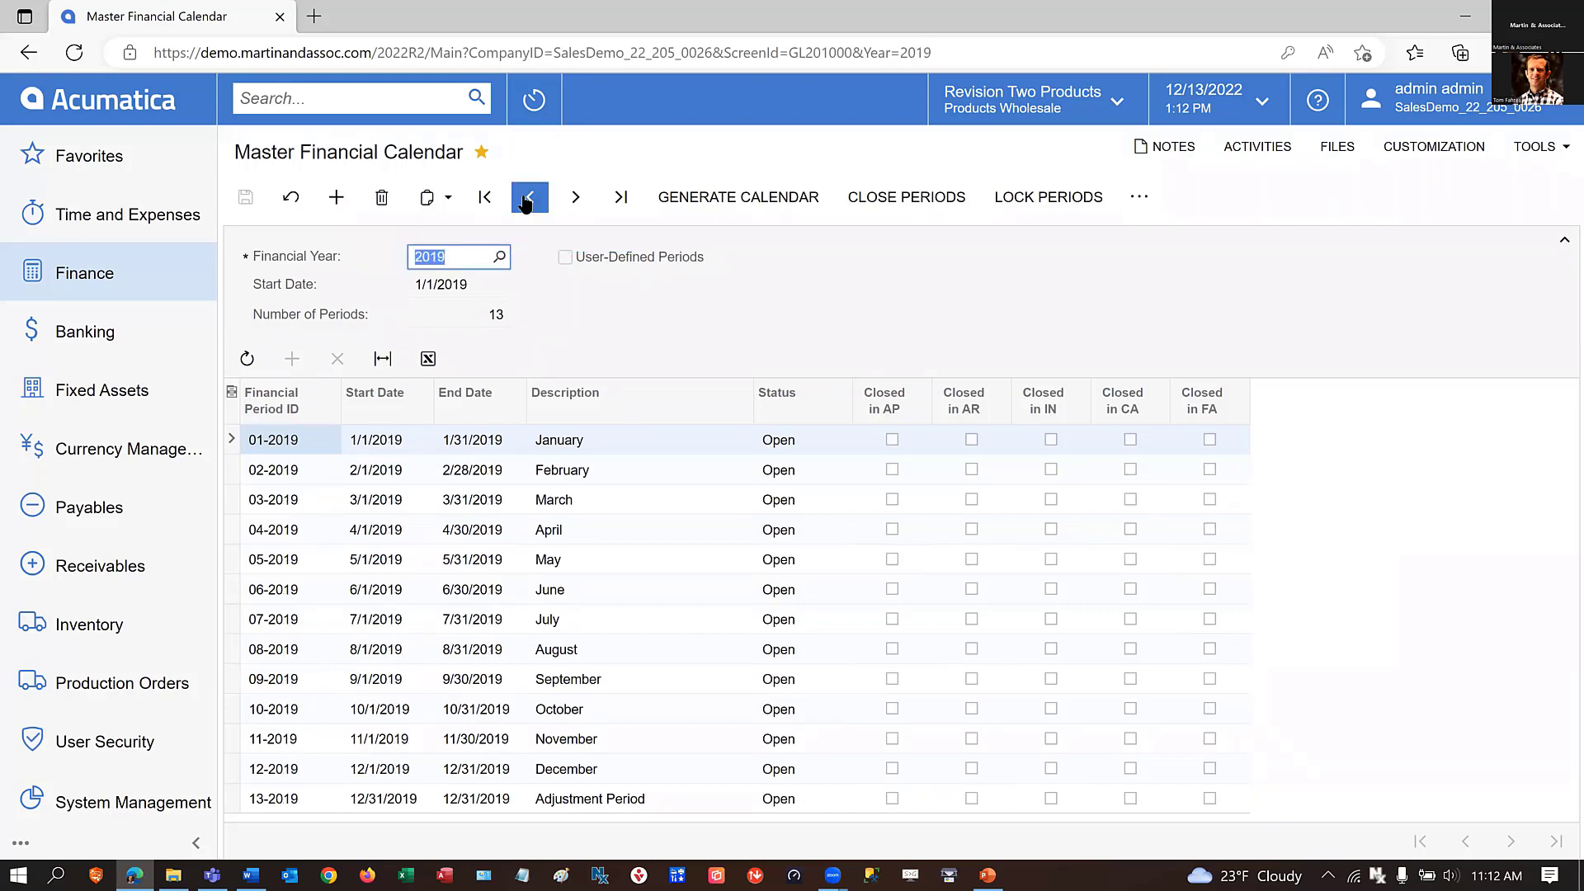
{"action": "left_click", "coordinate": [527, 201]}
{"action": "left_click", "coordinate": [528, 201]}
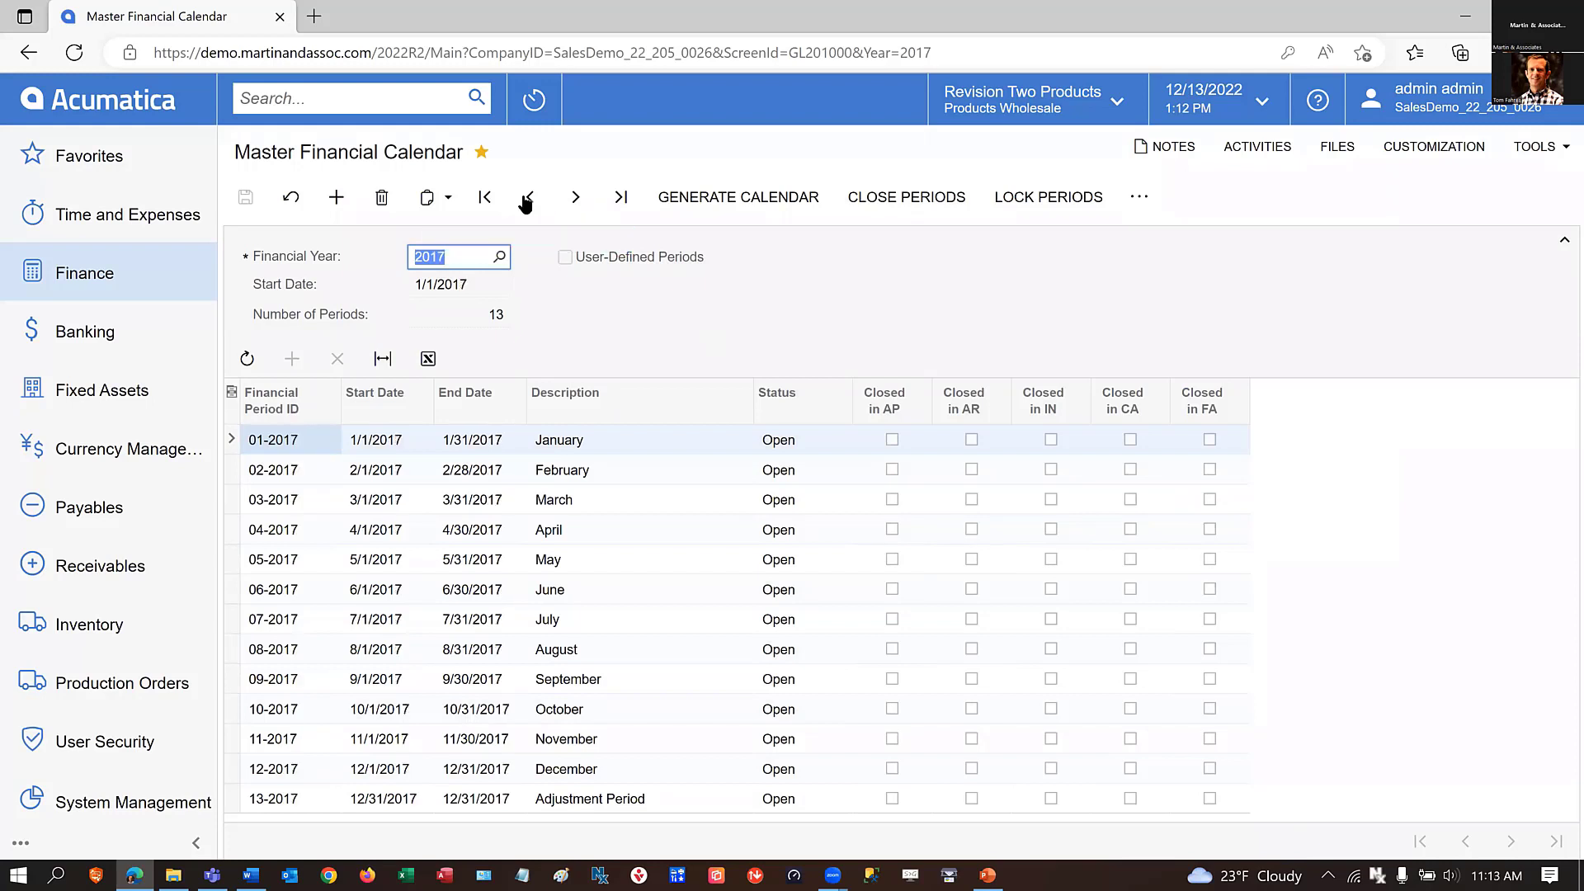
{"action": "left_click", "coordinate": [529, 203]}
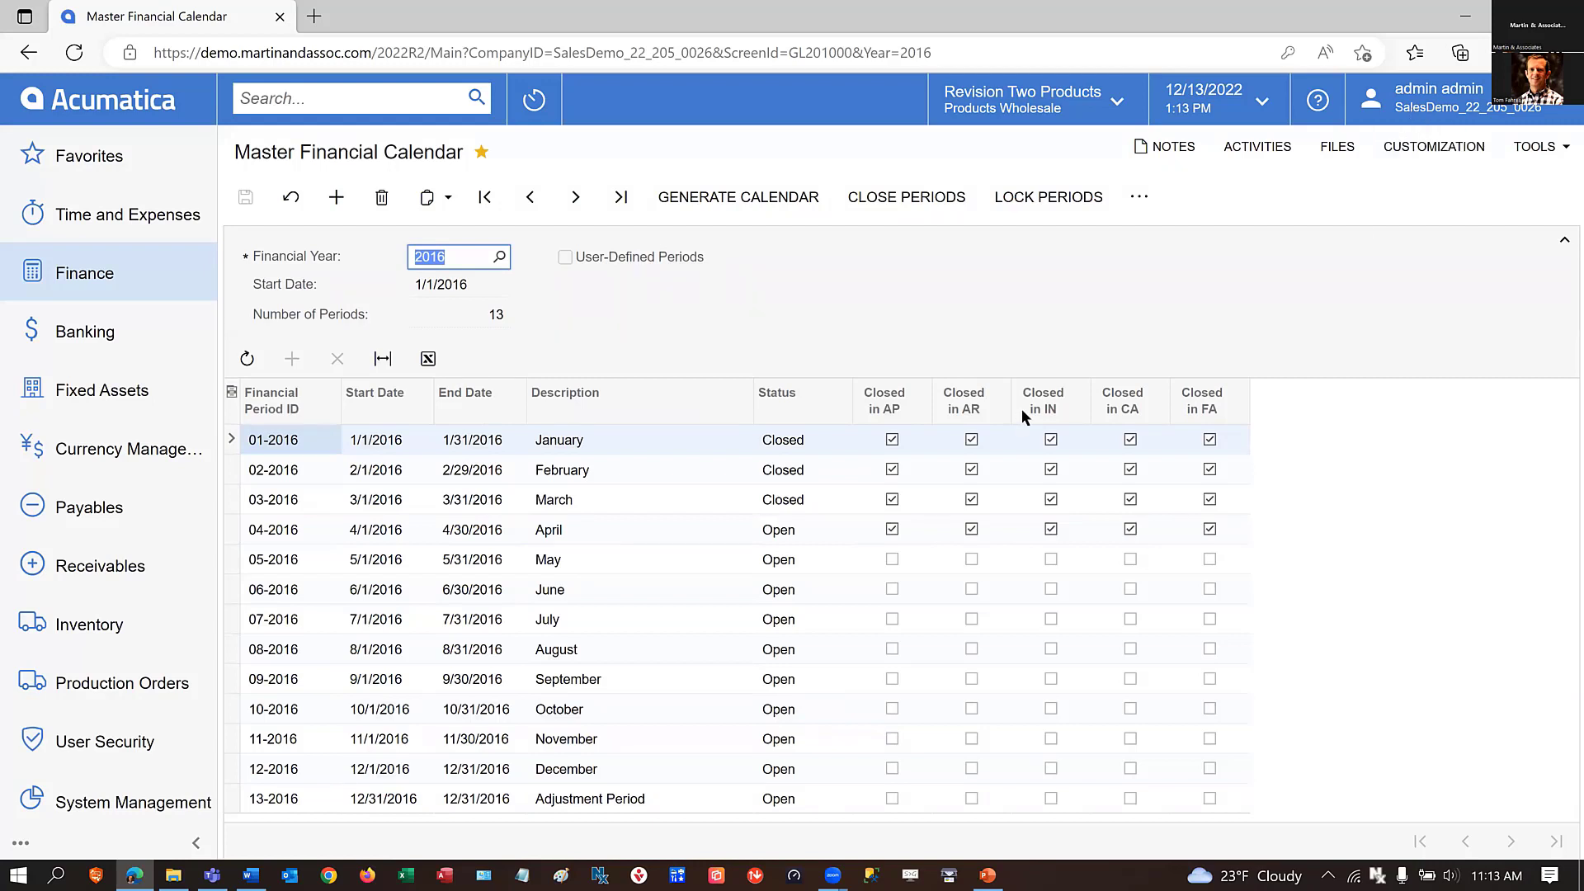
{"action": "left_click", "coordinate": [594, 561]}
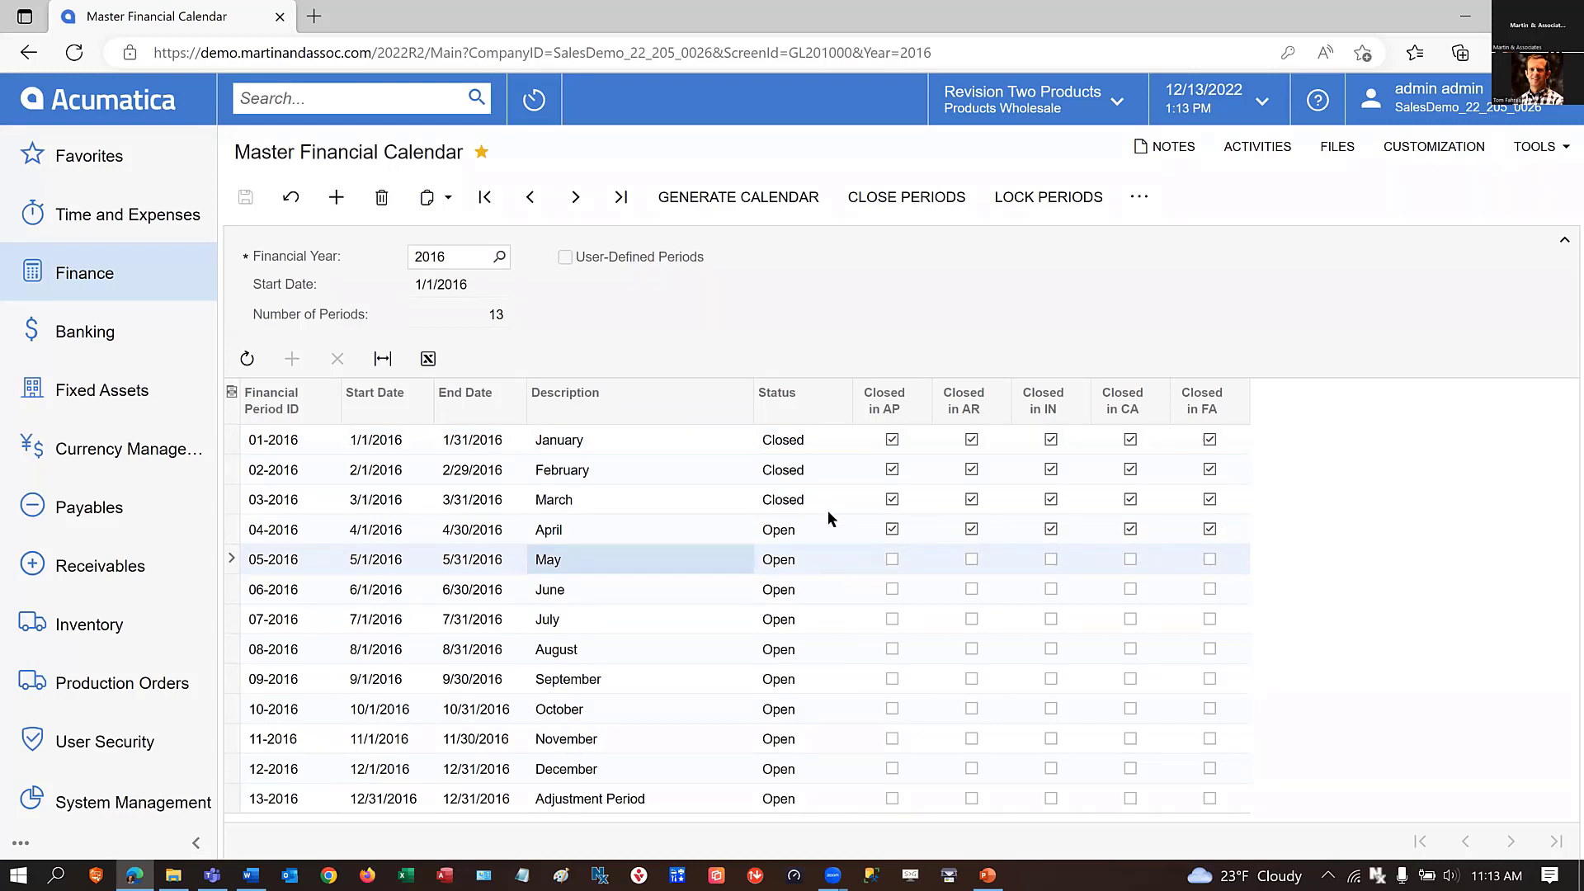
{"action": "left_click", "coordinate": [586, 501]}
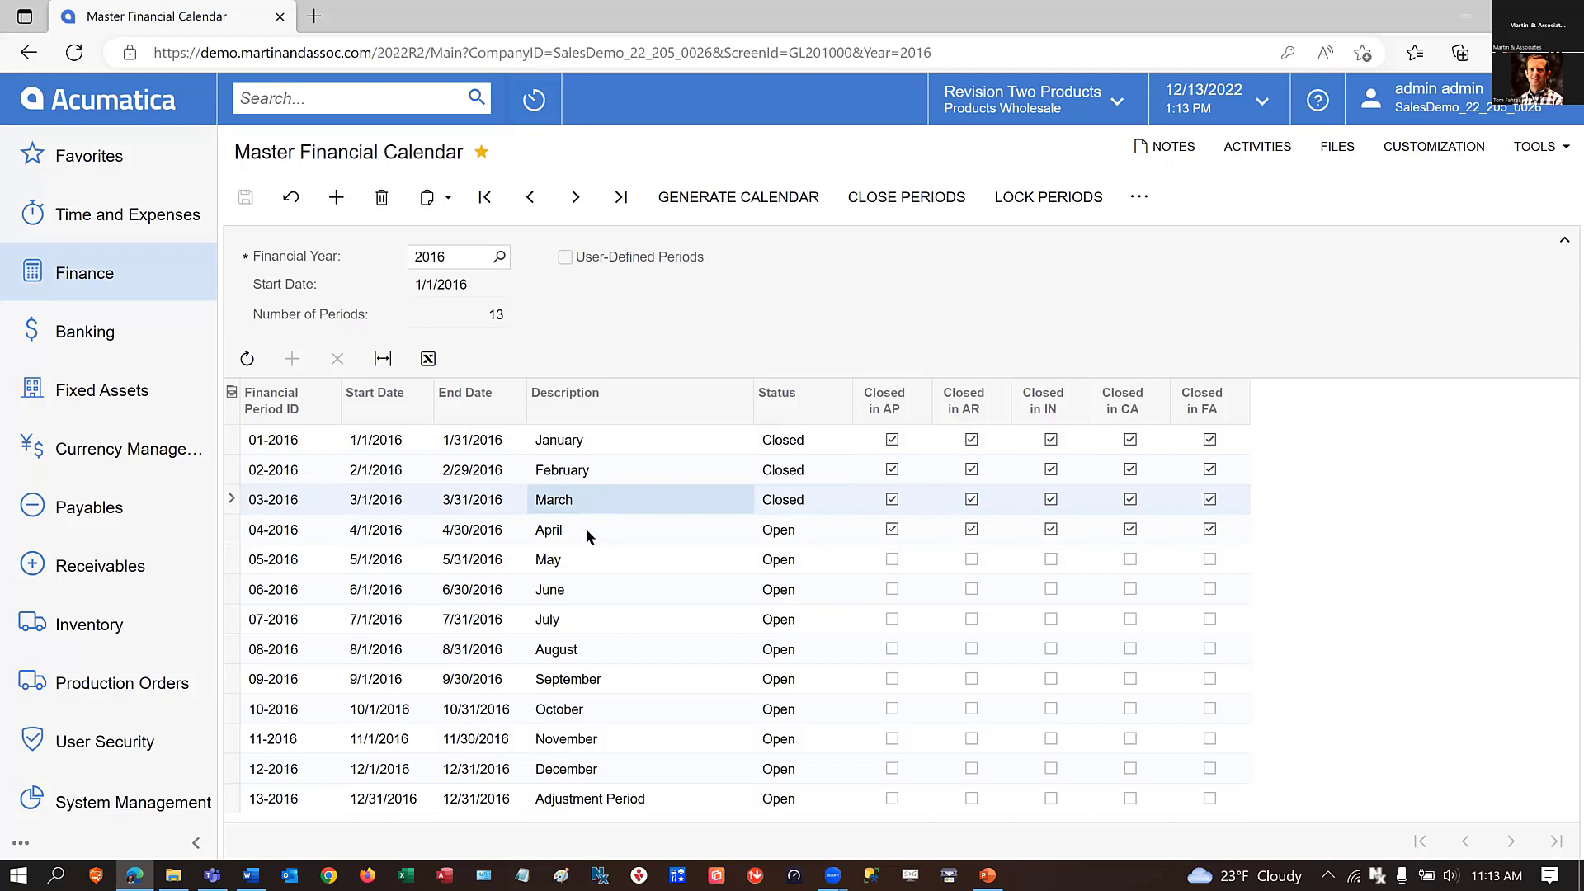
{"action": "left_click", "coordinate": [581, 532]}
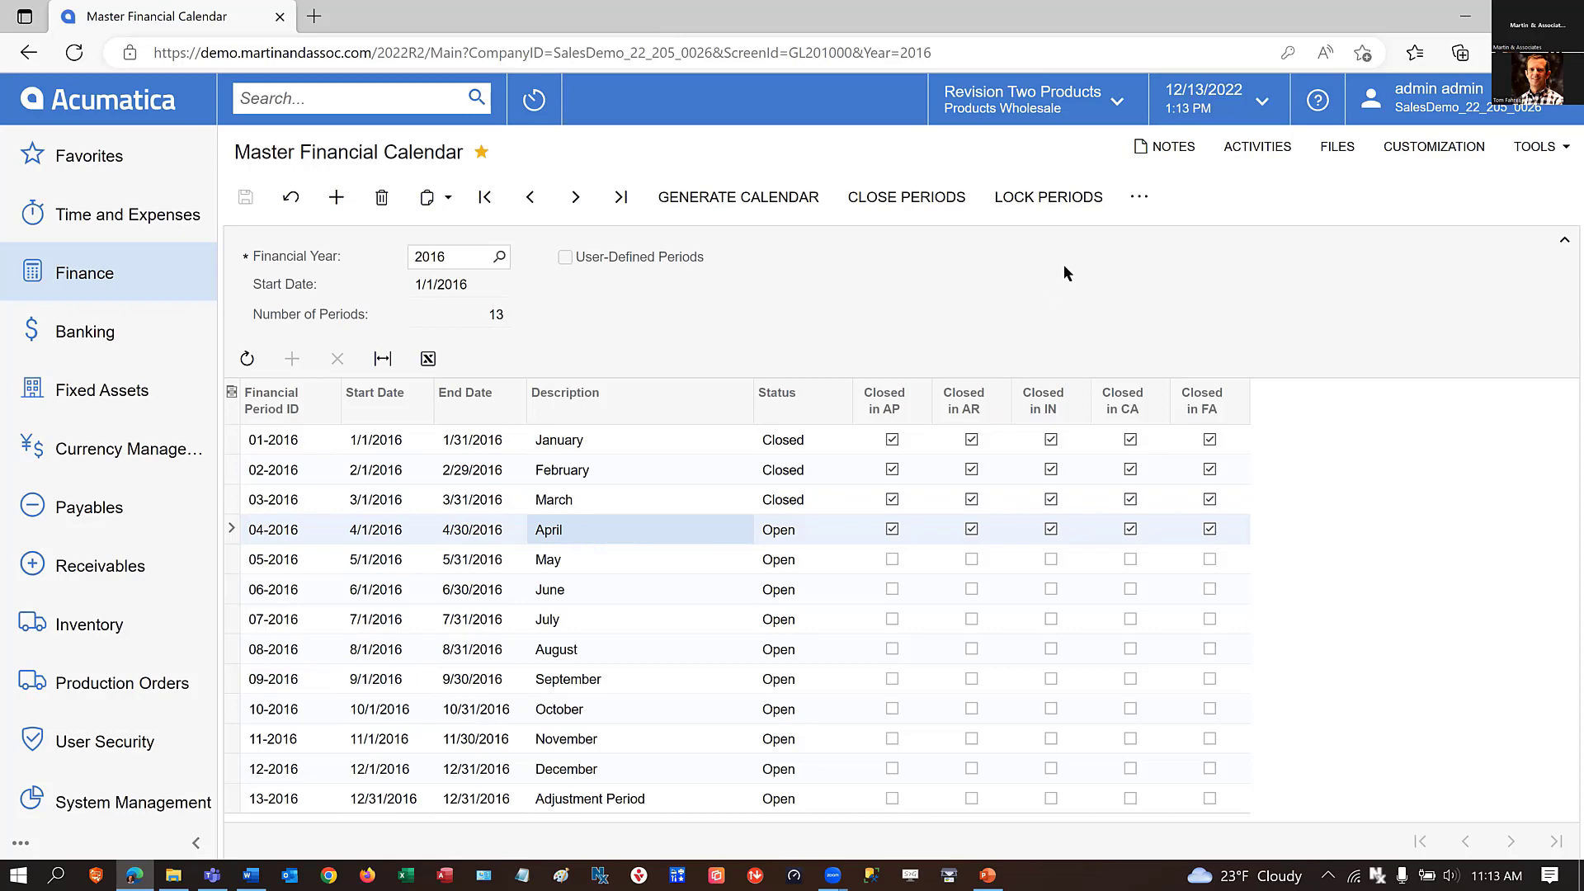
Start closing periods for 2016 and select only the 04-2016 April period.
{"action": "left_click", "coordinate": [916, 198]}
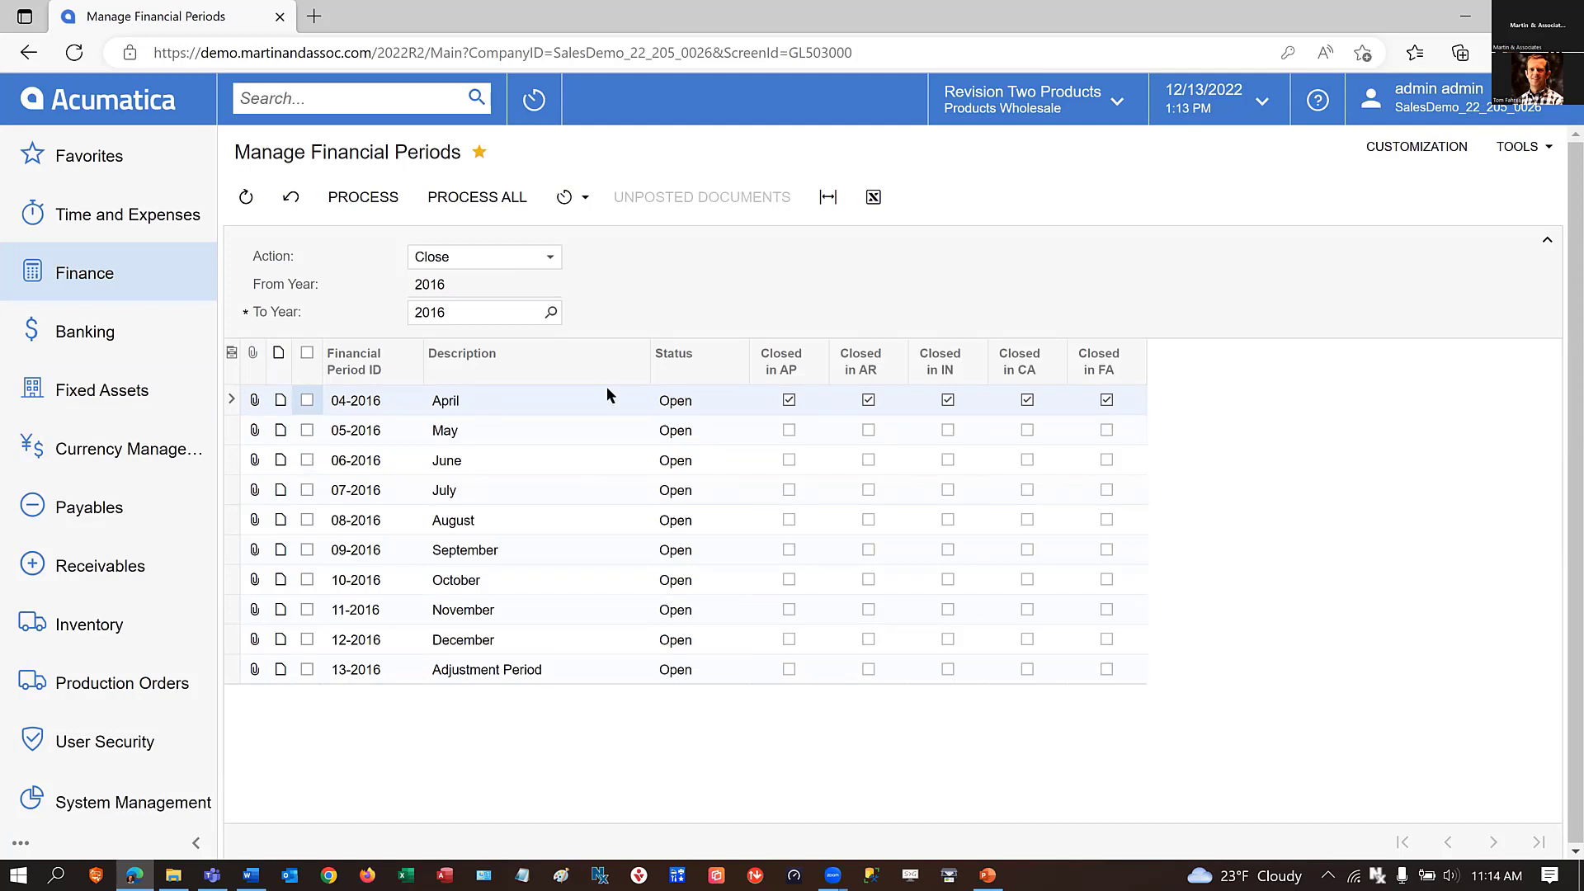
{"action": "left_click", "coordinate": [307, 458]}
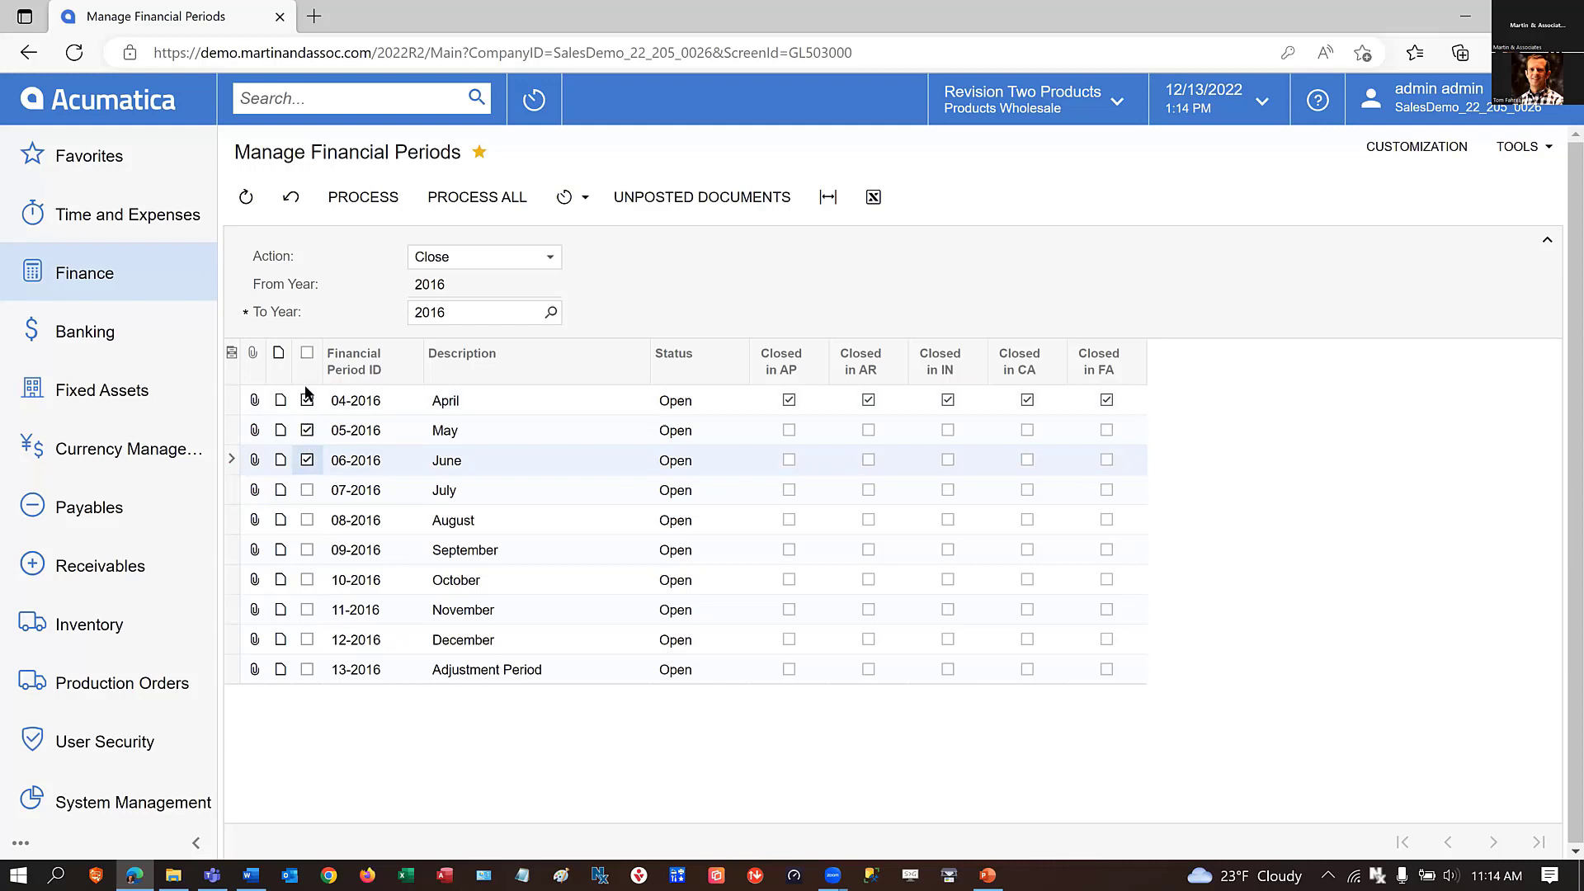
{"action": "left_click", "coordinate": [308, 460]}
{"action": "left_click", "coordinate": [307, 431]}
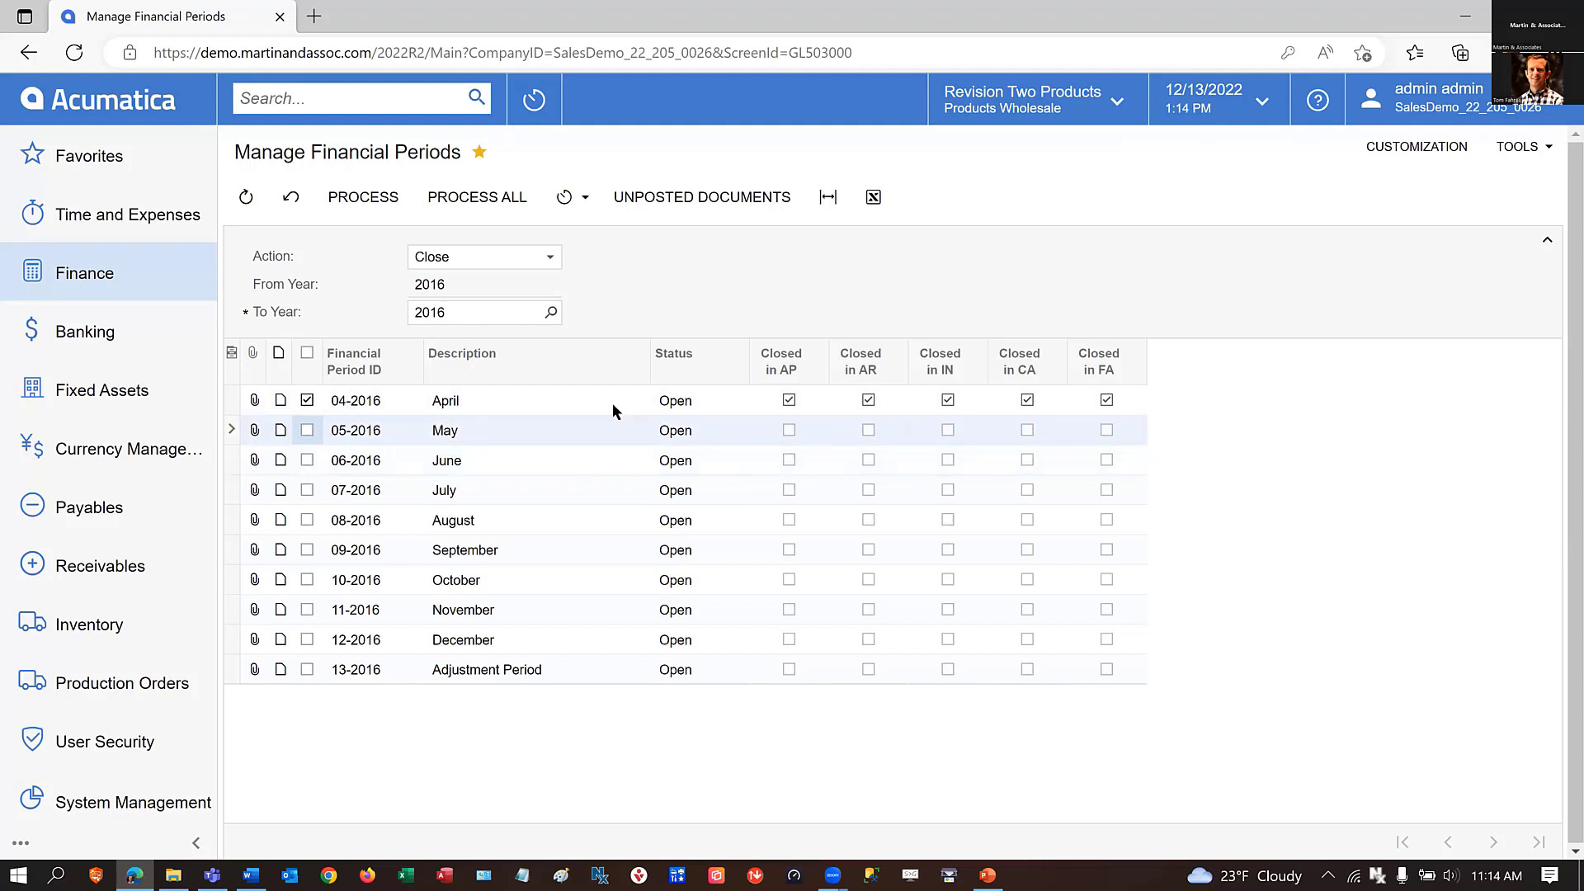
Try to process the closing of period 04-2016, read the processing error details and dismiss them.
{"action": "left_click", "coordinate": [697, 199]}
{"action": "left_click", "coordinate": [371, 194]}
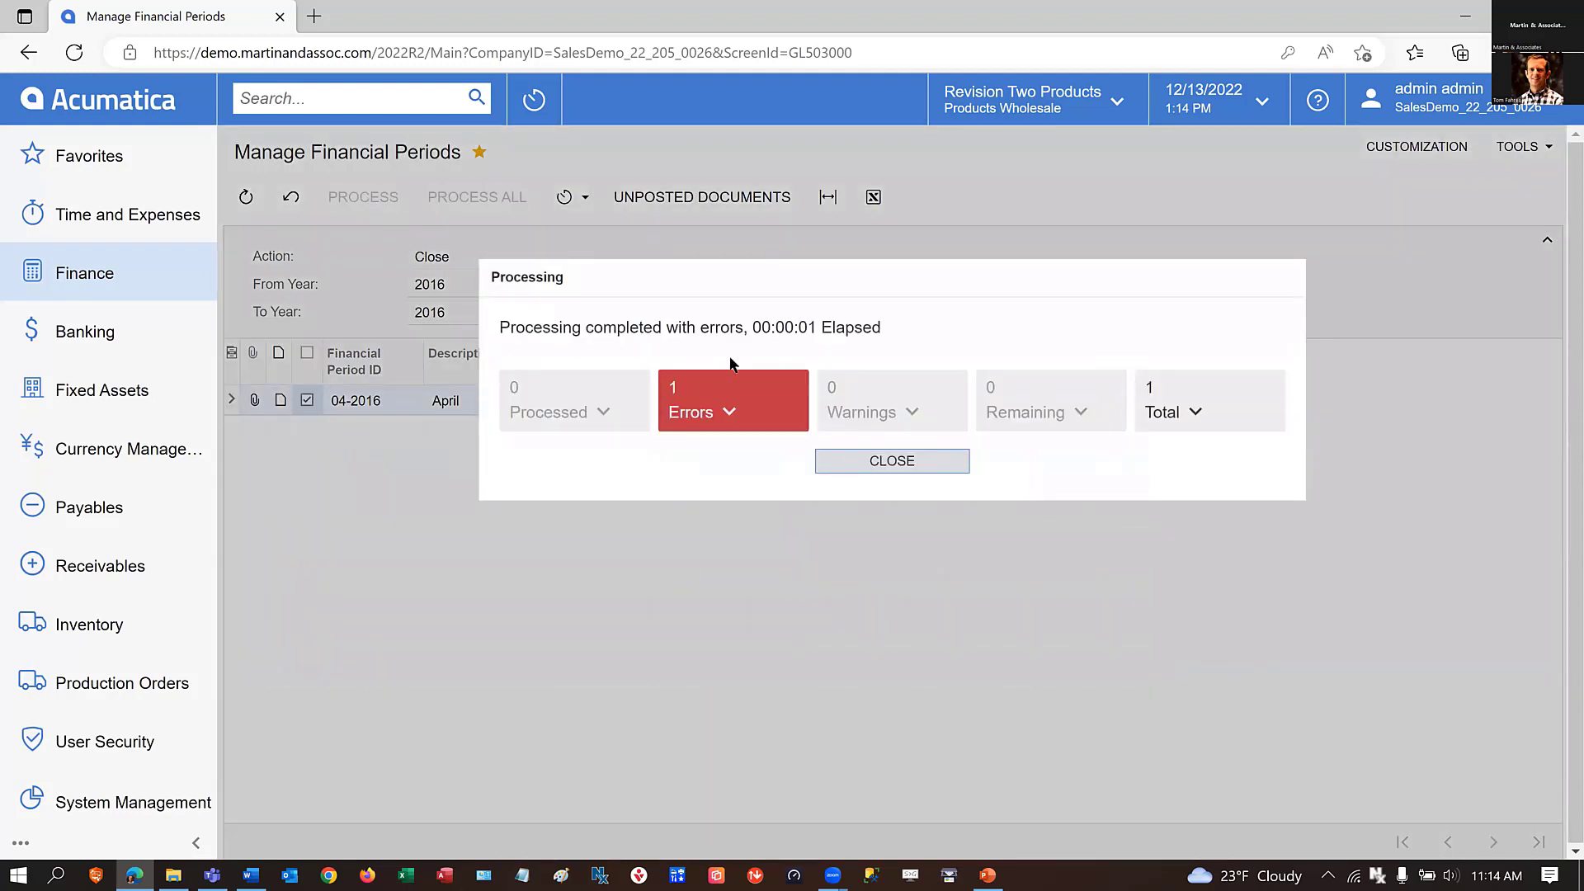
{"action": "left_click", "coordinate": [733, 412]}
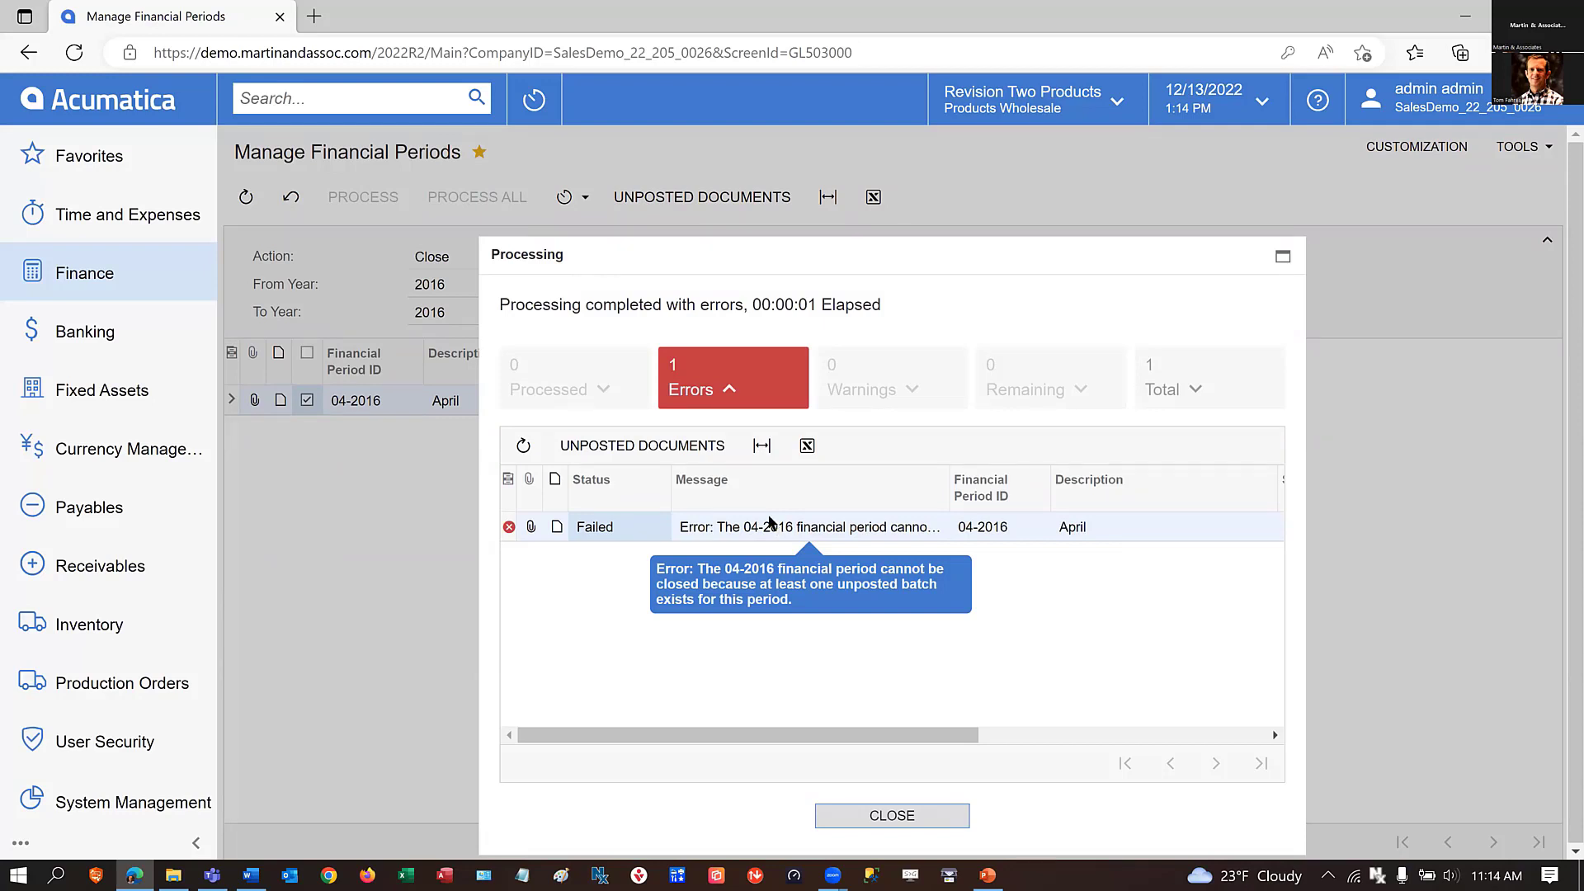
{"action": "left_click", "coordinate": [893, 817]}
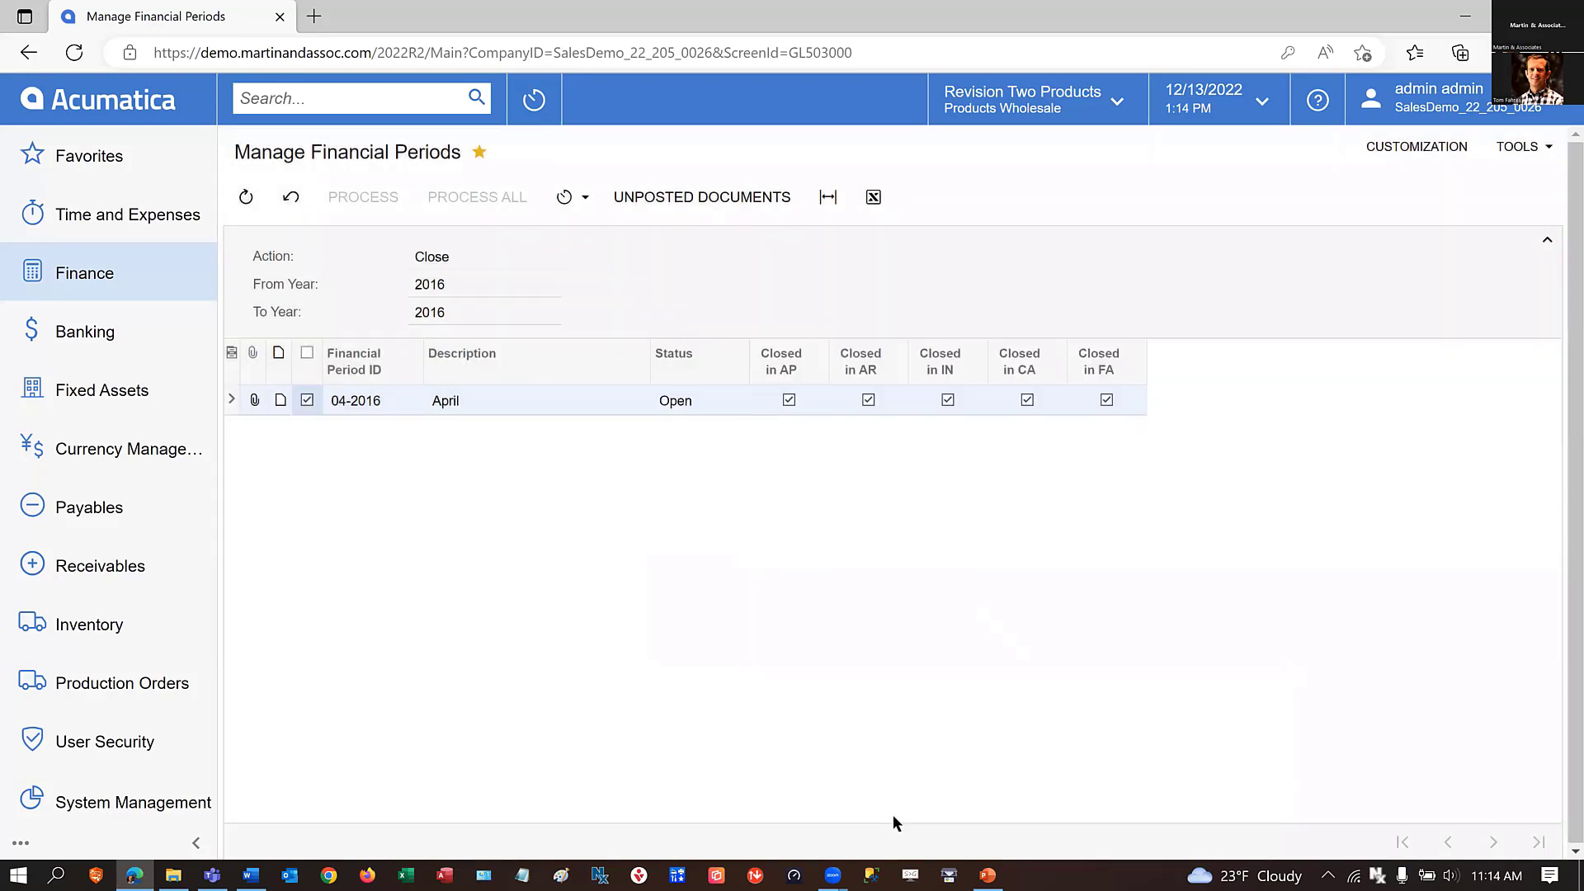
Reselect the 04-2016 April period and run the report of its unposted documents.
{"action": "left_click", "coordinate": [306, 401]}
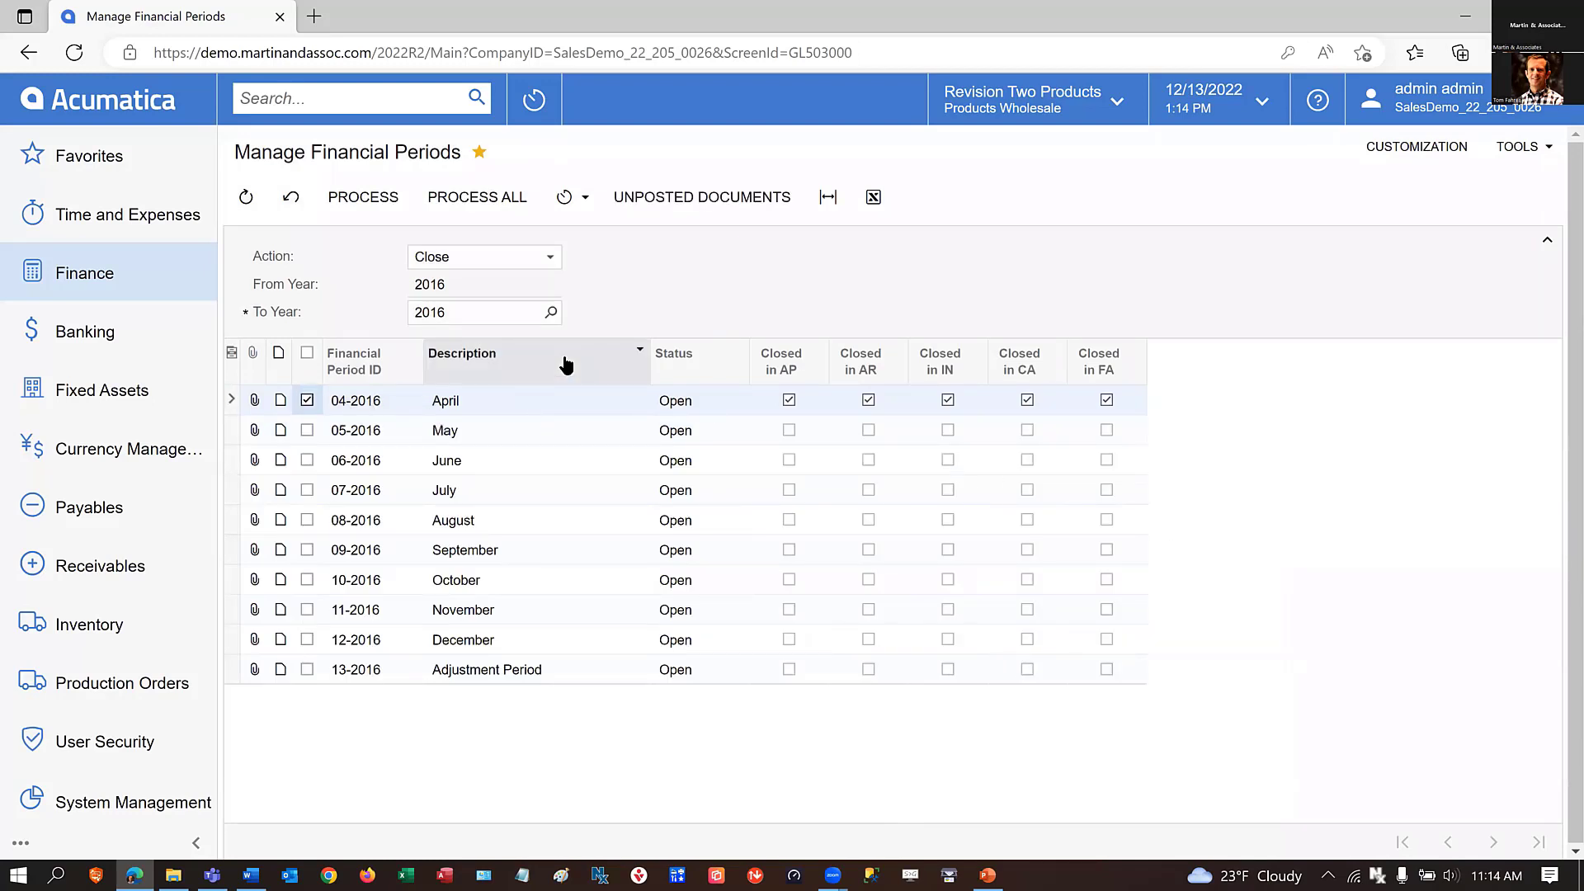
{"action": "left_click", "coordinate": [307, 400]}
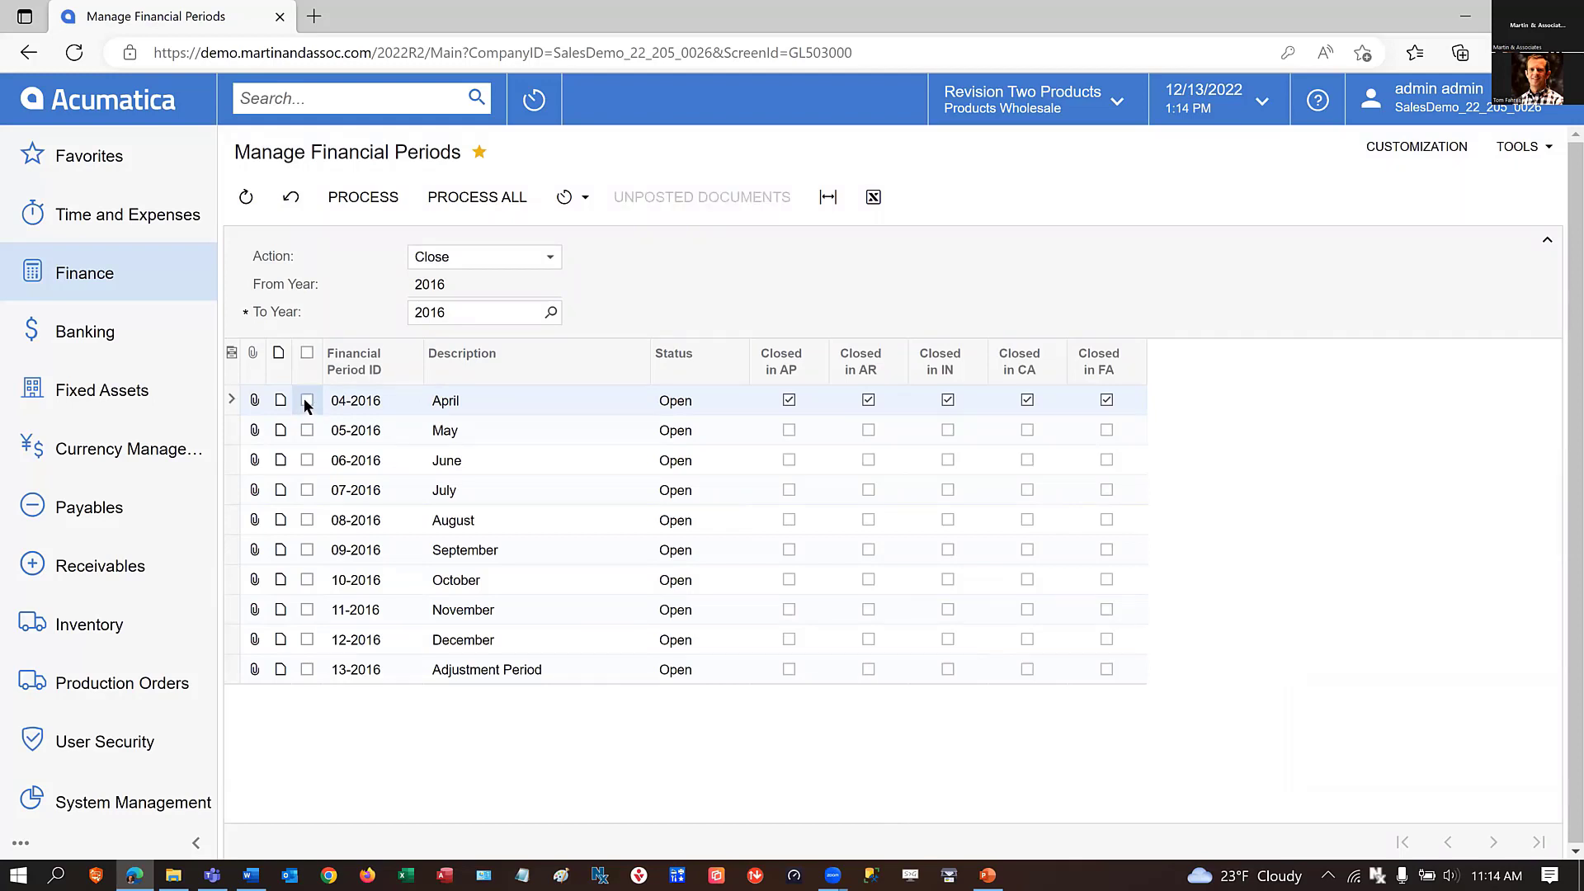
{"action": "left_click", "coordinate": [305, 400]}
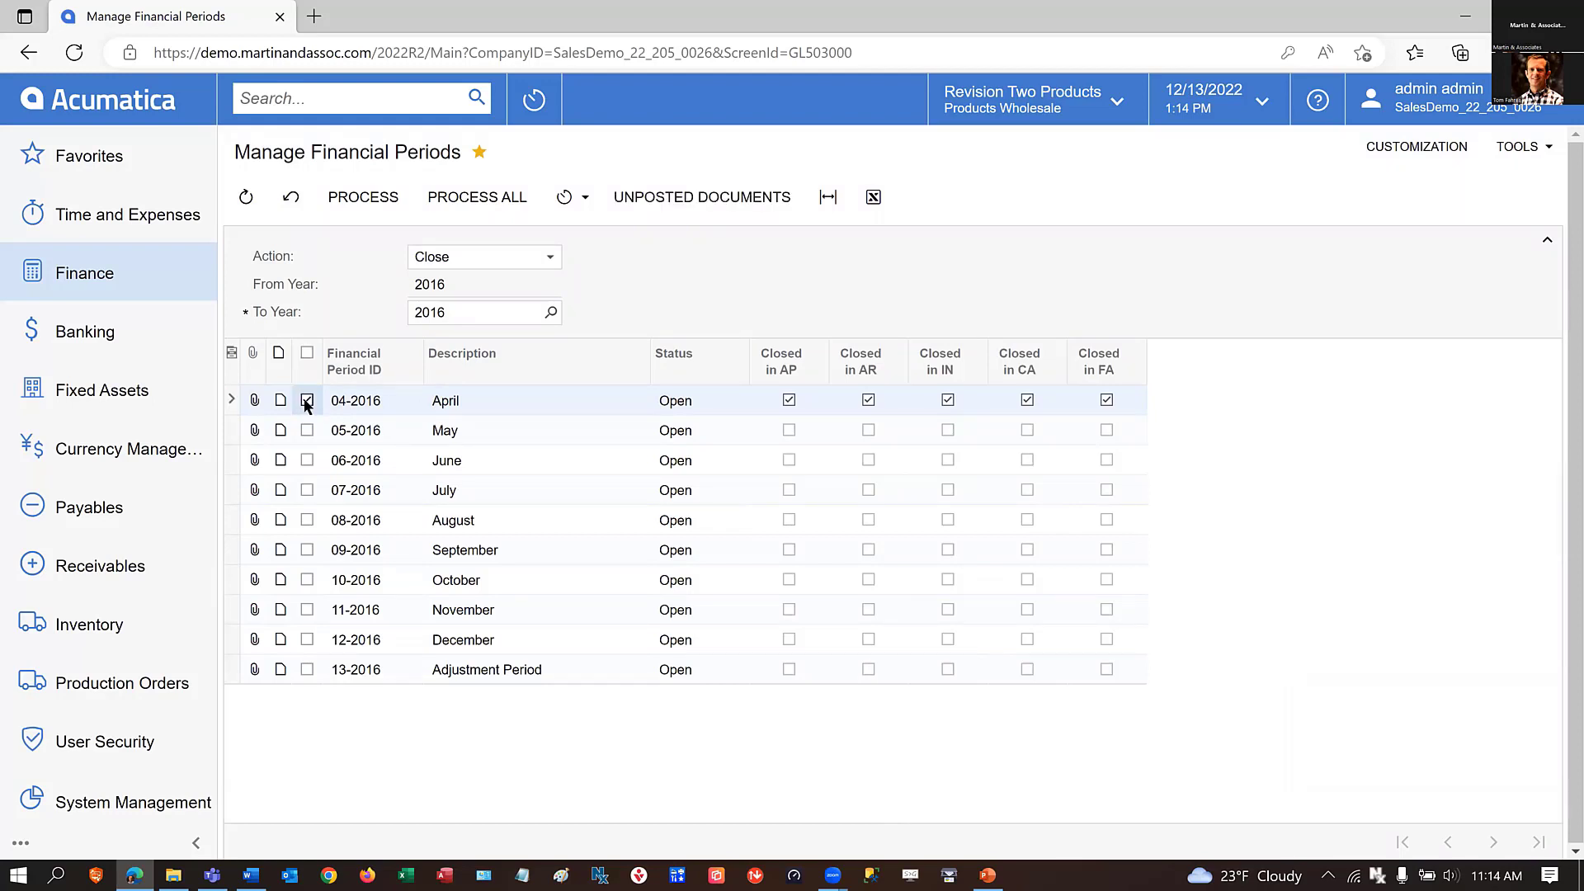
{"action": "left_click", "coordinate": [692, 200]}
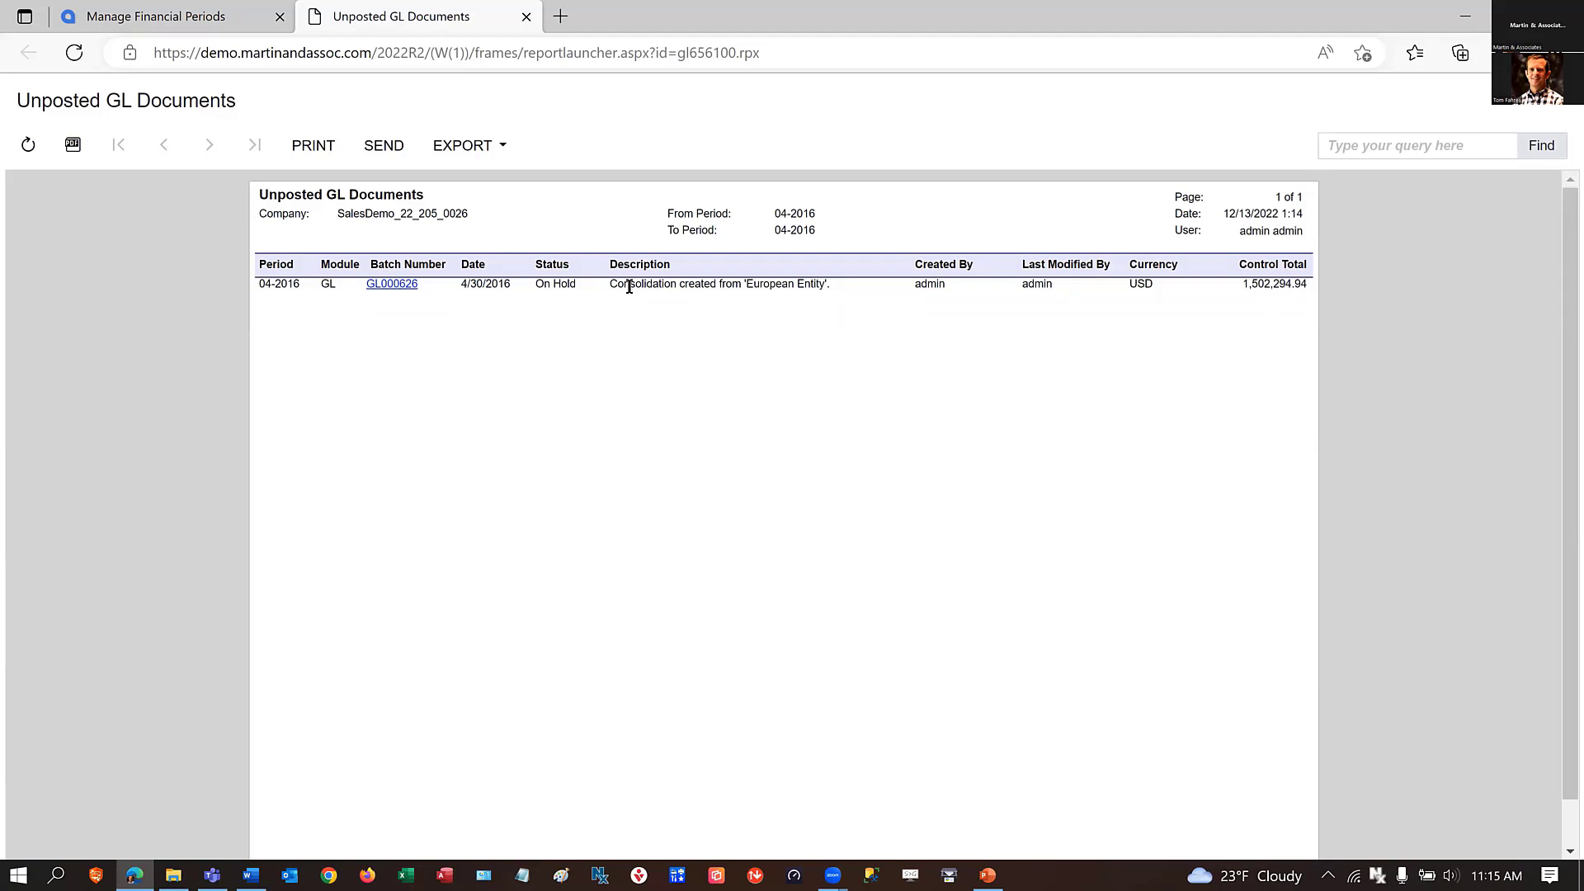
Open the on-hold 'European Entity' consolidation batch from the unposted documents report, delete it, and return to managing the financial periods.
{"action": "left_click", "coordinate": [384, 285]}
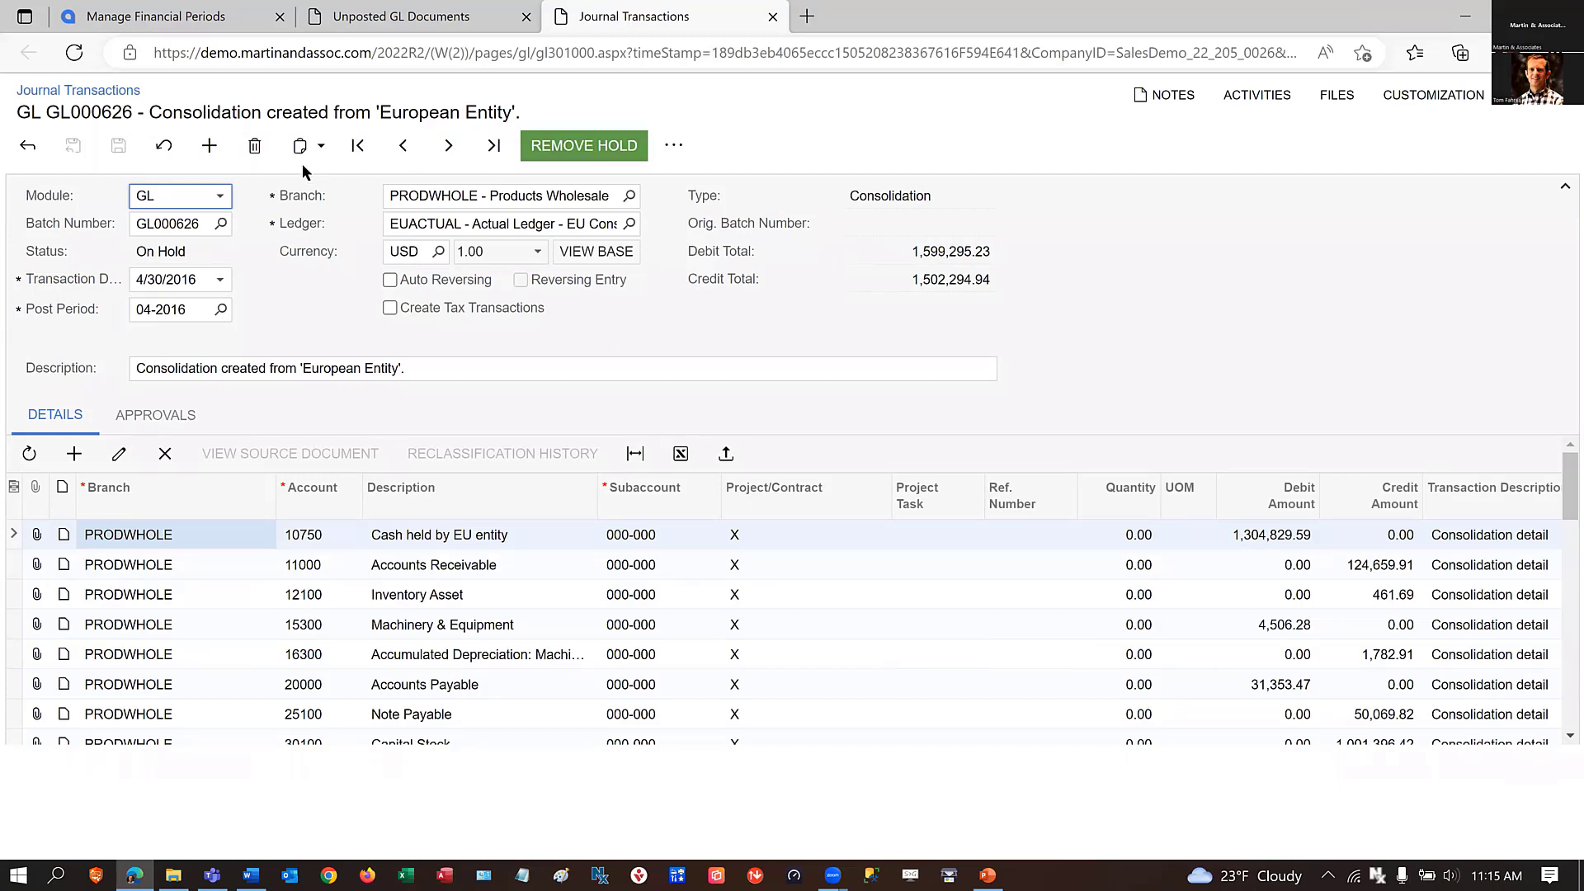
{"action": "left_click", "coordinate": [192, 252]}
{"action": "left_click", "coordinate": [676, 146]}
{"action": "left_click", "coordinate": [254, 147]}
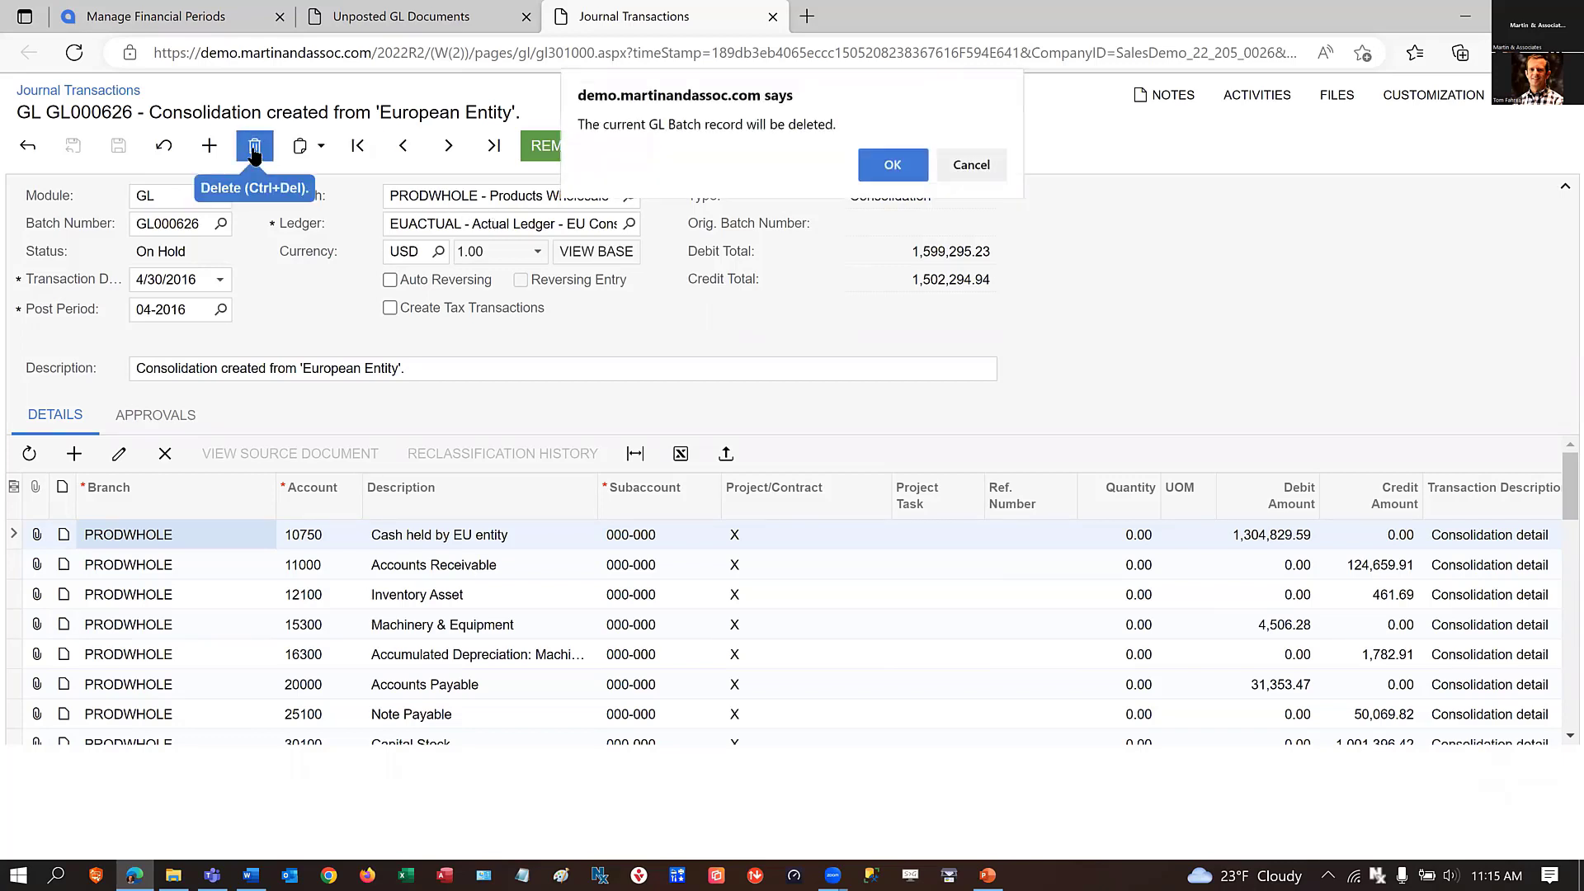
{"action": "left_click", "coordinate": [891, 164]}
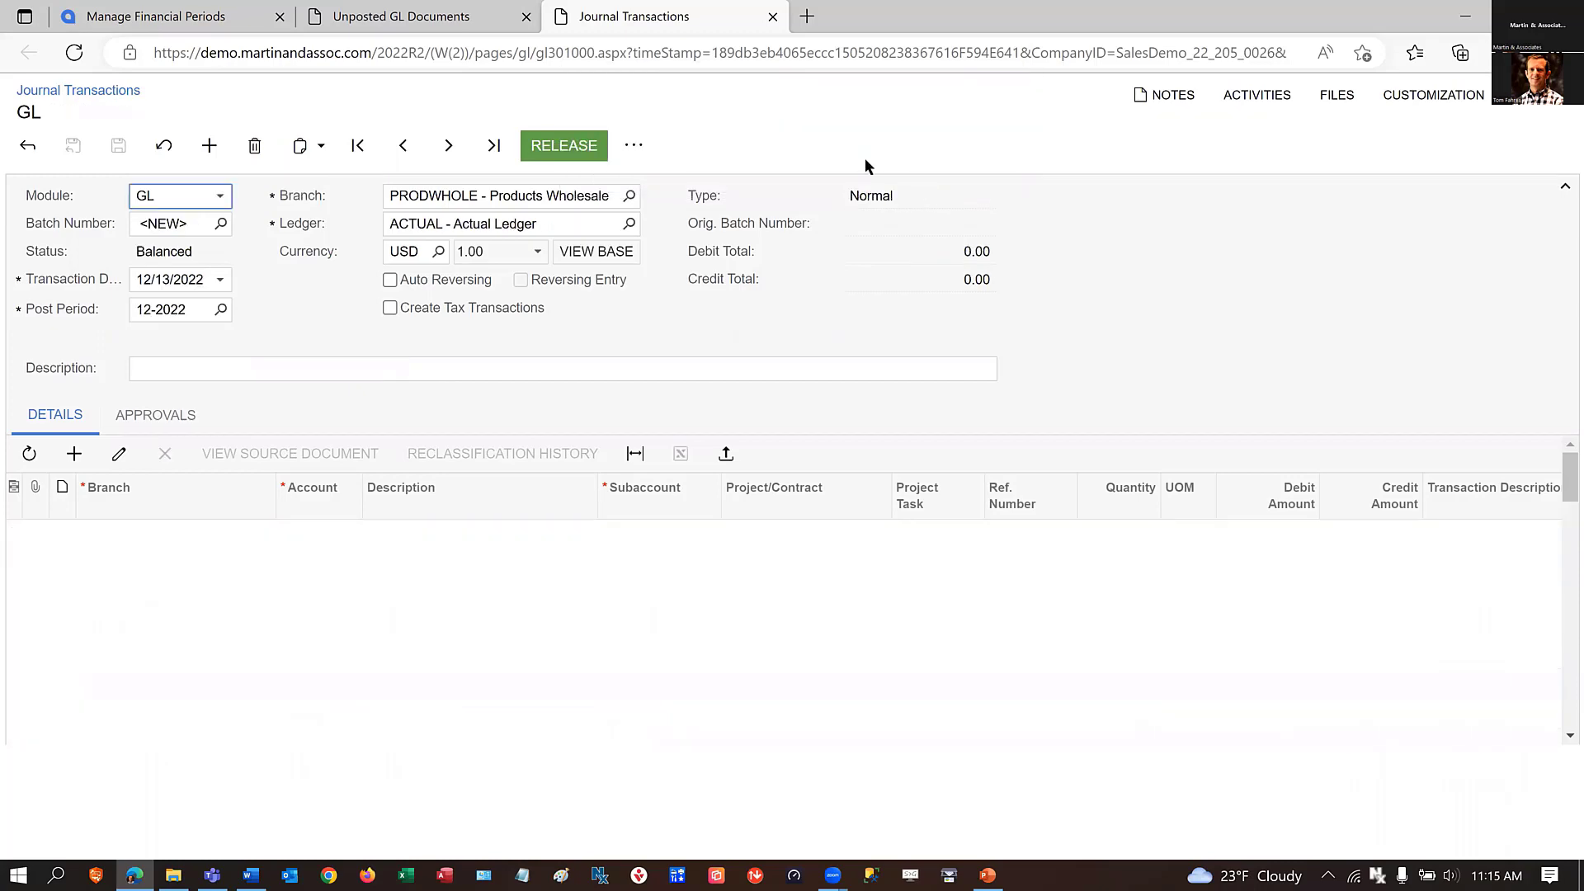
{"action": "left_click", "coordinate": [772, 17]}
{"action": "left_click", "coordinate": [526, 17]}
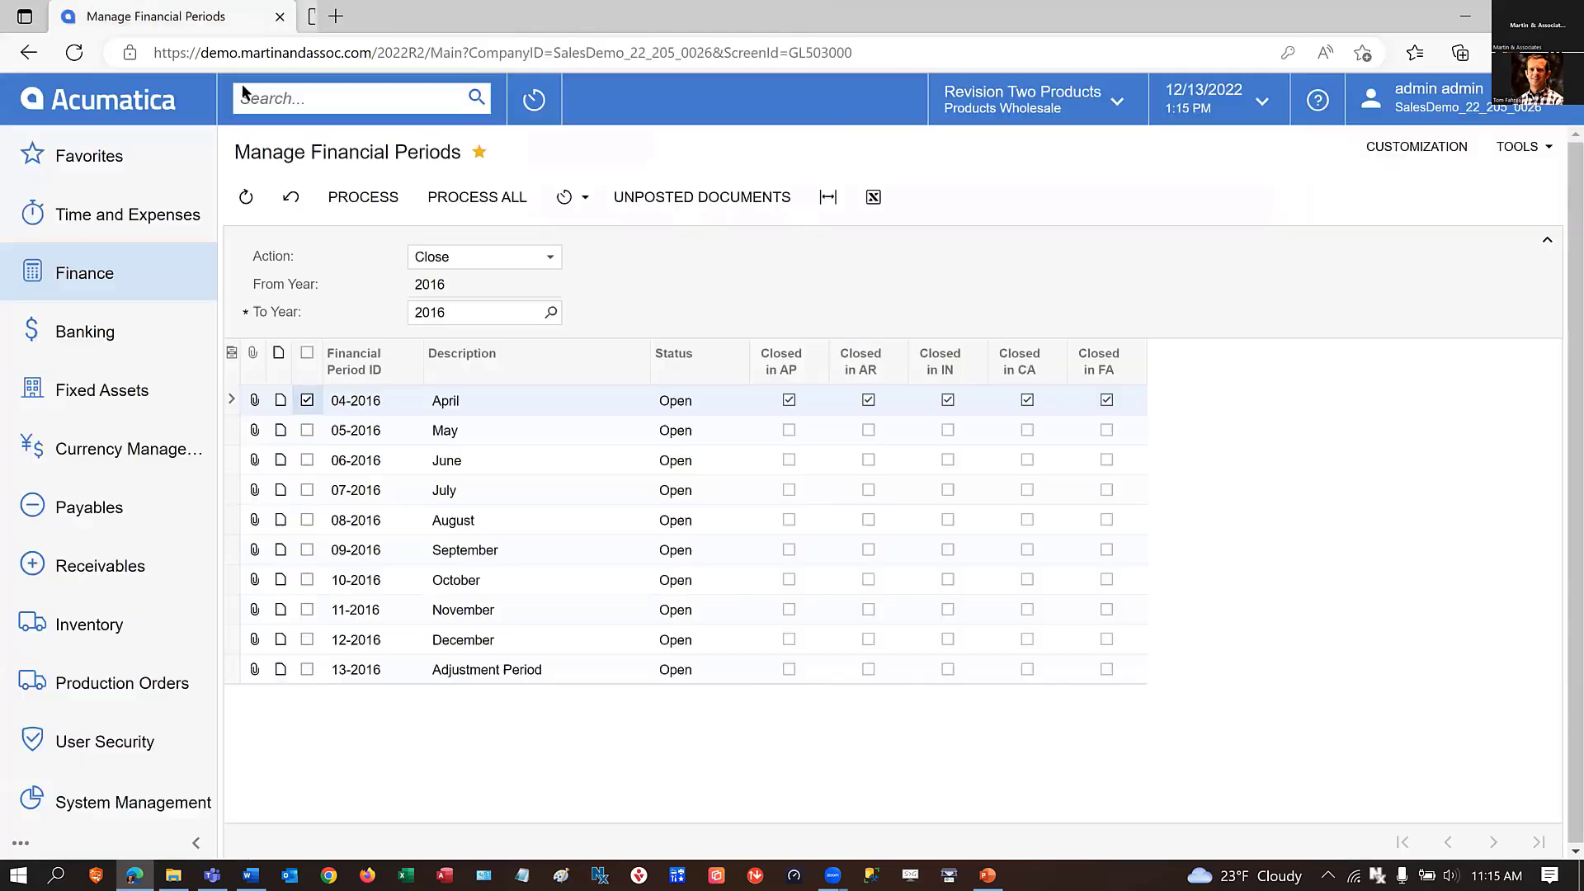
Reload the Manage Financial Periods form, set the action to Close and select the 04-2016 April period.
{"action": "left_click", "coordinate": [72, 54]}
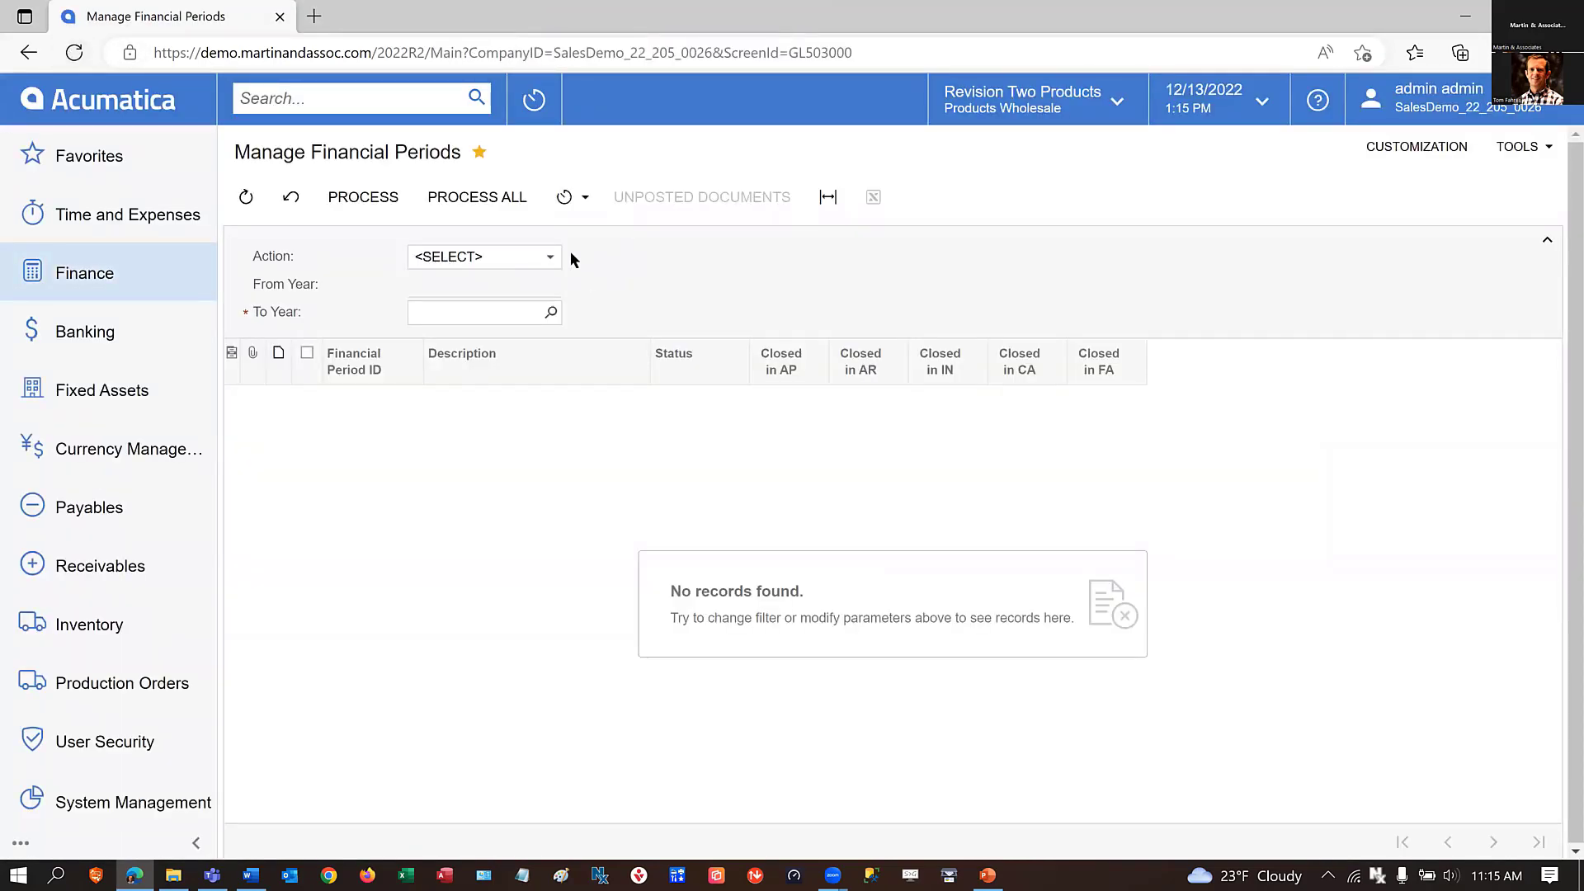
{"action": "left_click", "coordinate": [552, 262]}
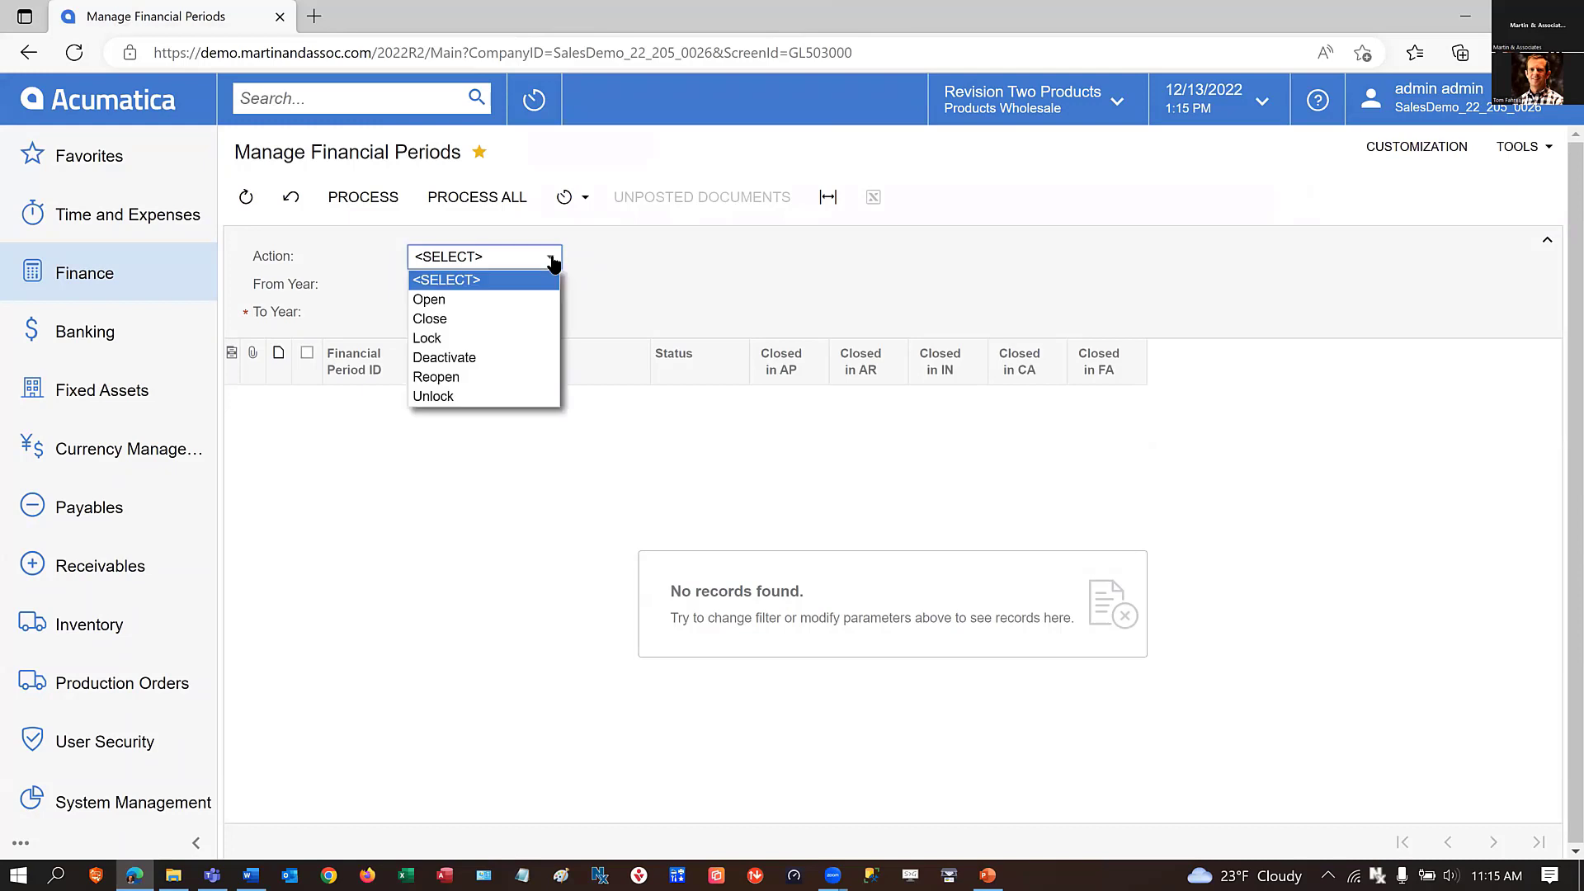
{"action": "left_click", "coordinate": [458, 319]}
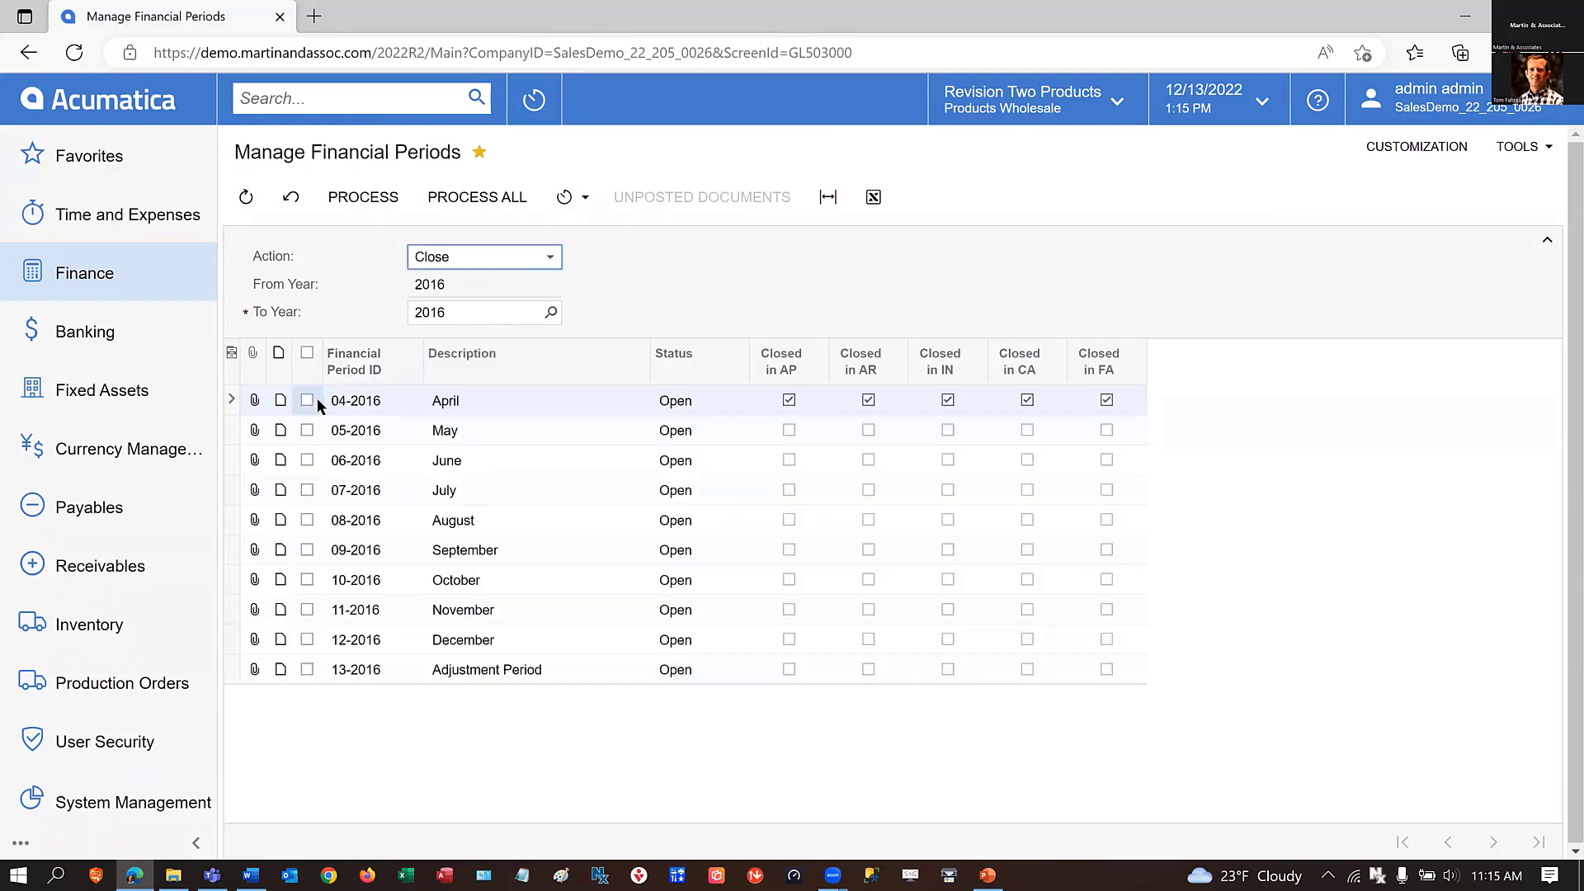
{"action": "left_click", "coordinate": [307, 401]}
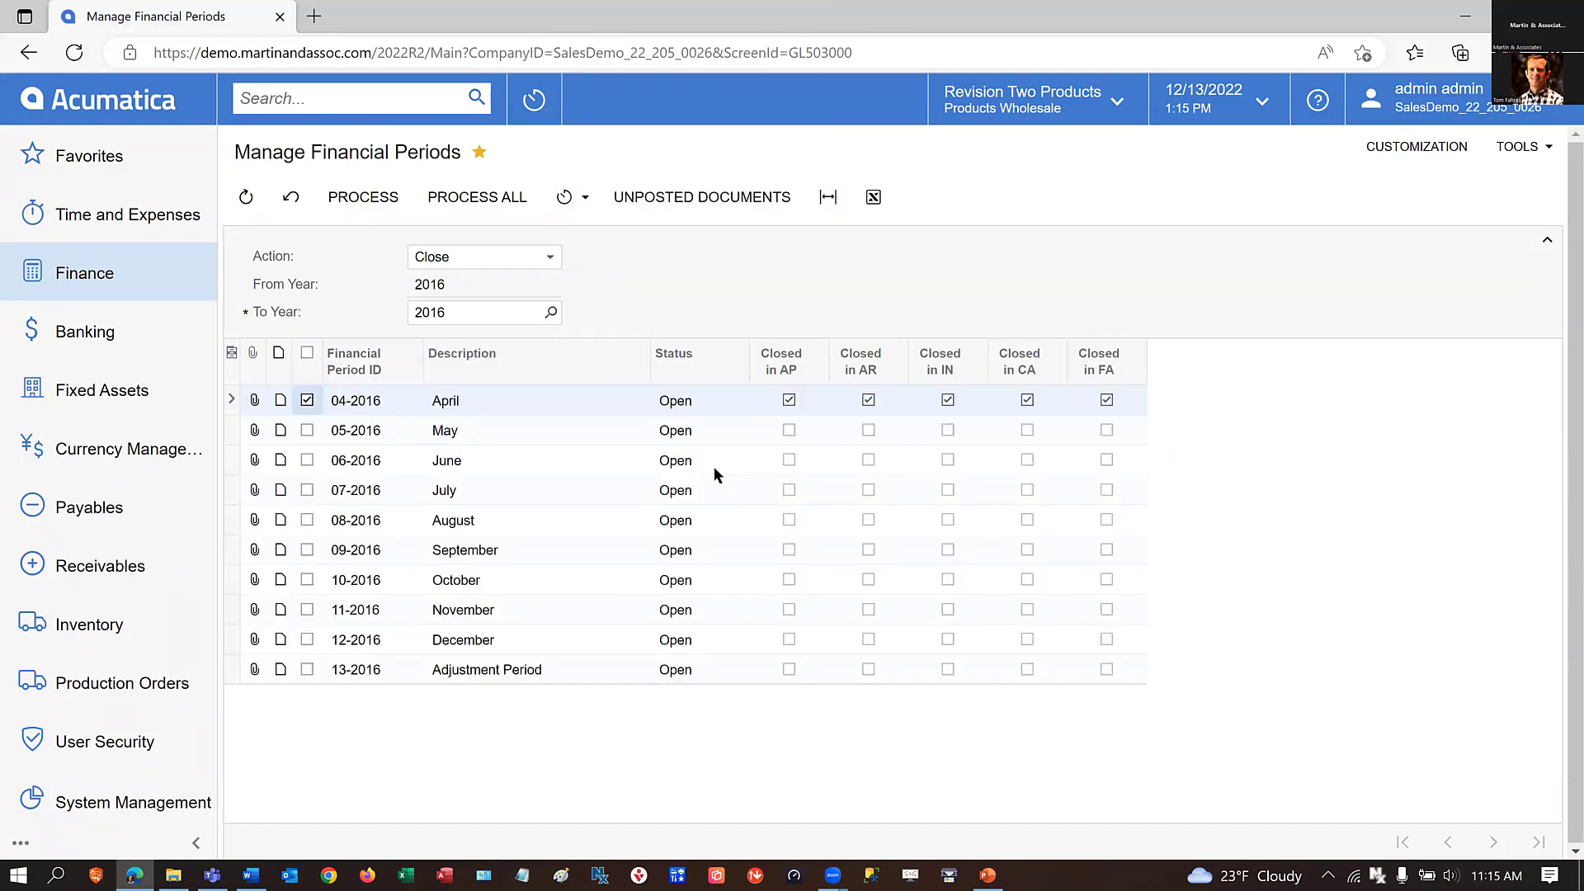
Check period 04-2016 for unposted documents, and process its closing.
{"action": "left_click", "coordinate": [710, 196]}
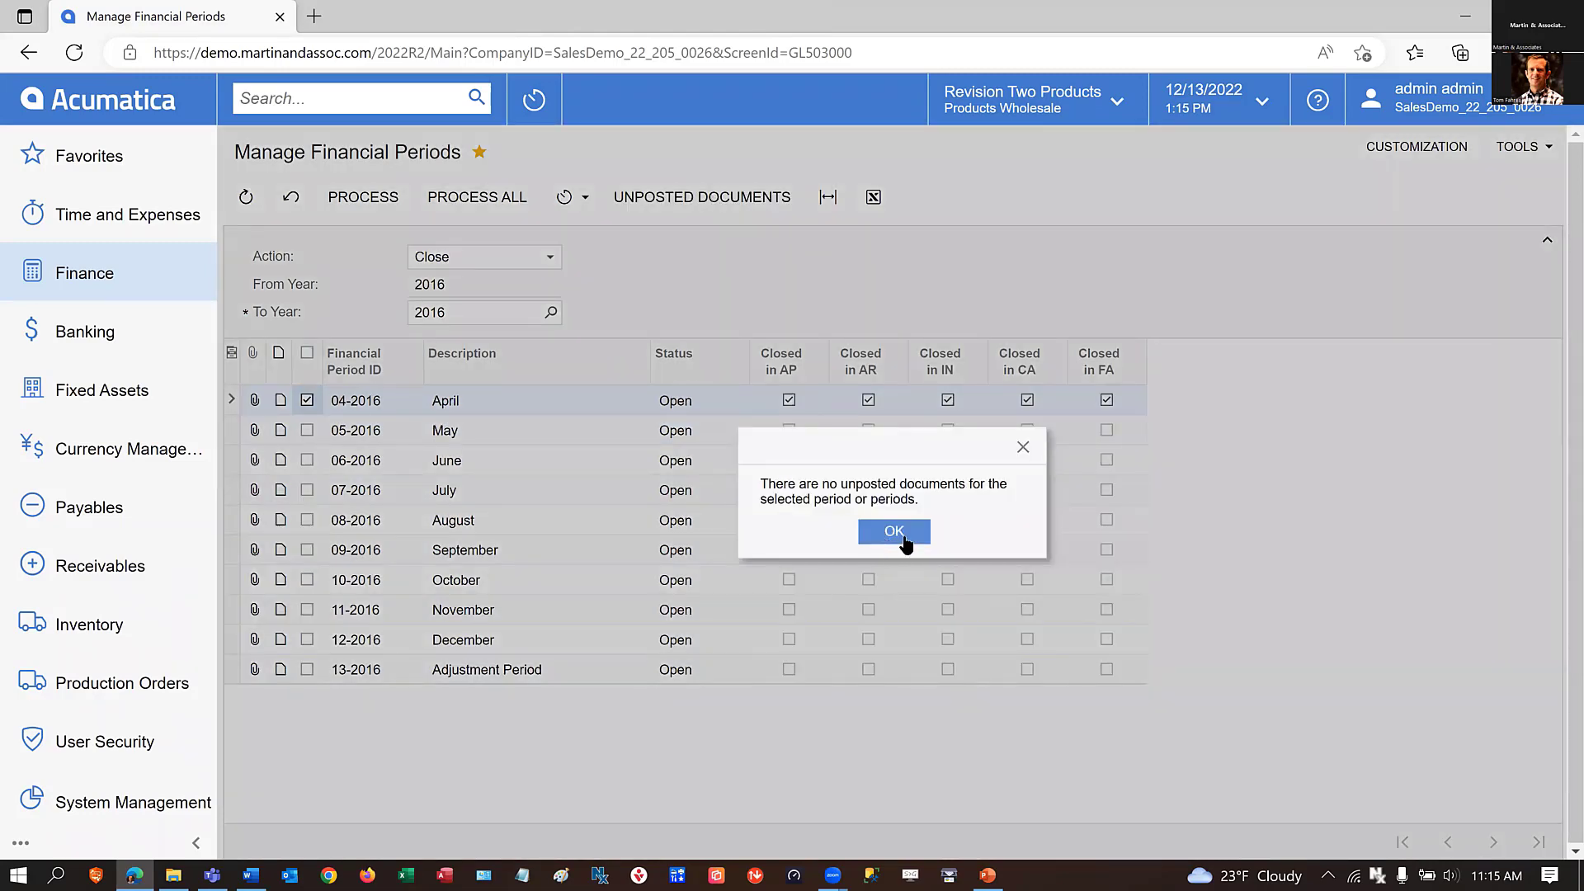
{"action": "left_click", "coordinate": [900, 535]}
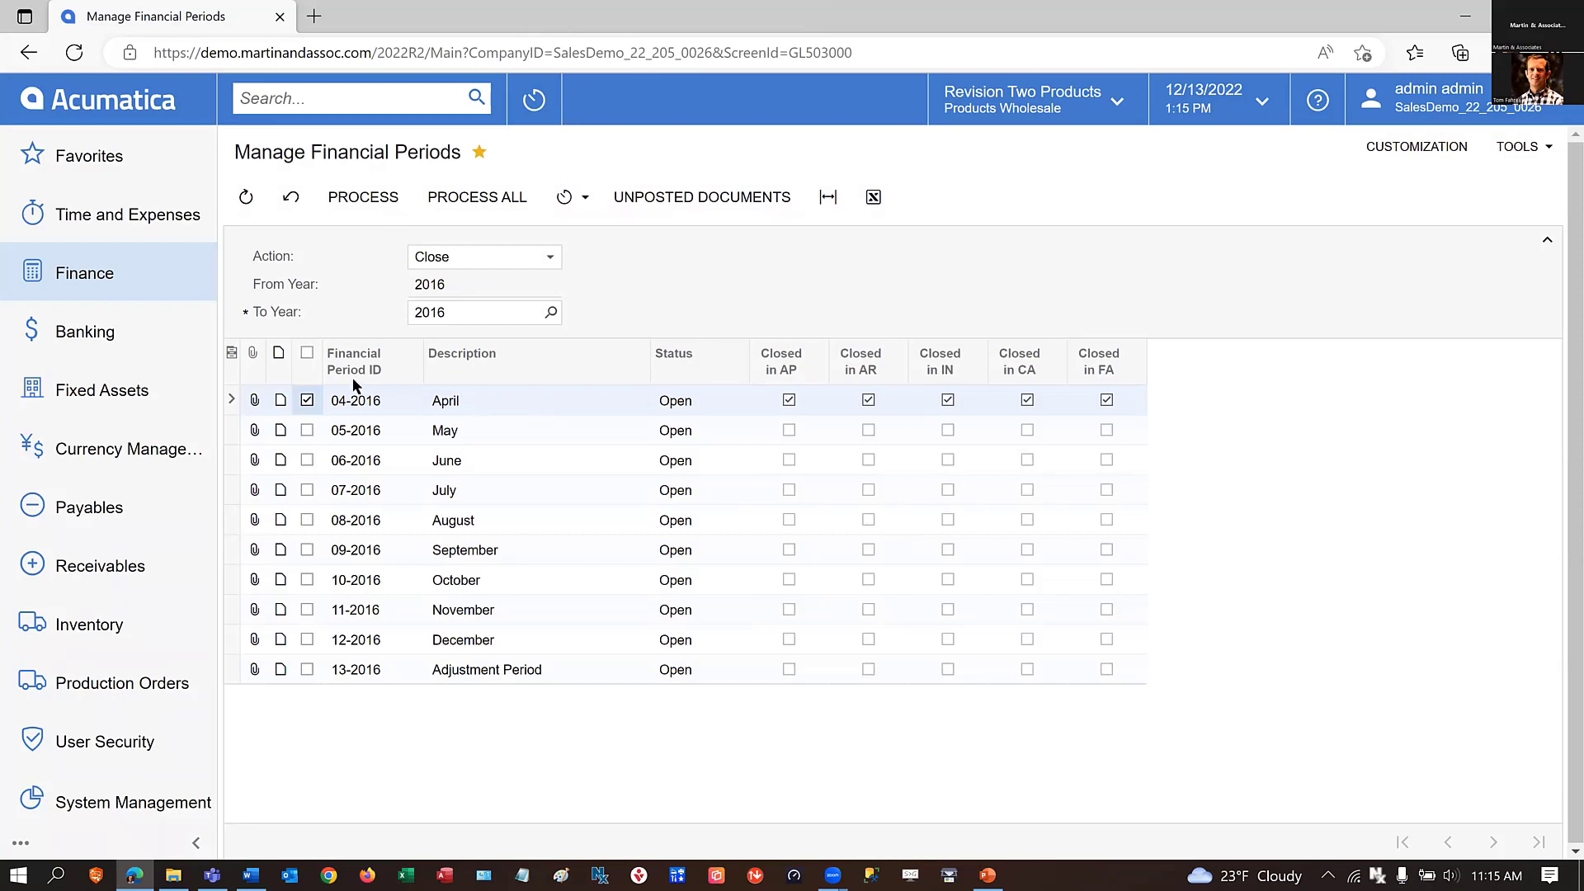
{"action": "left_click", "coordinate": [358, 202]}
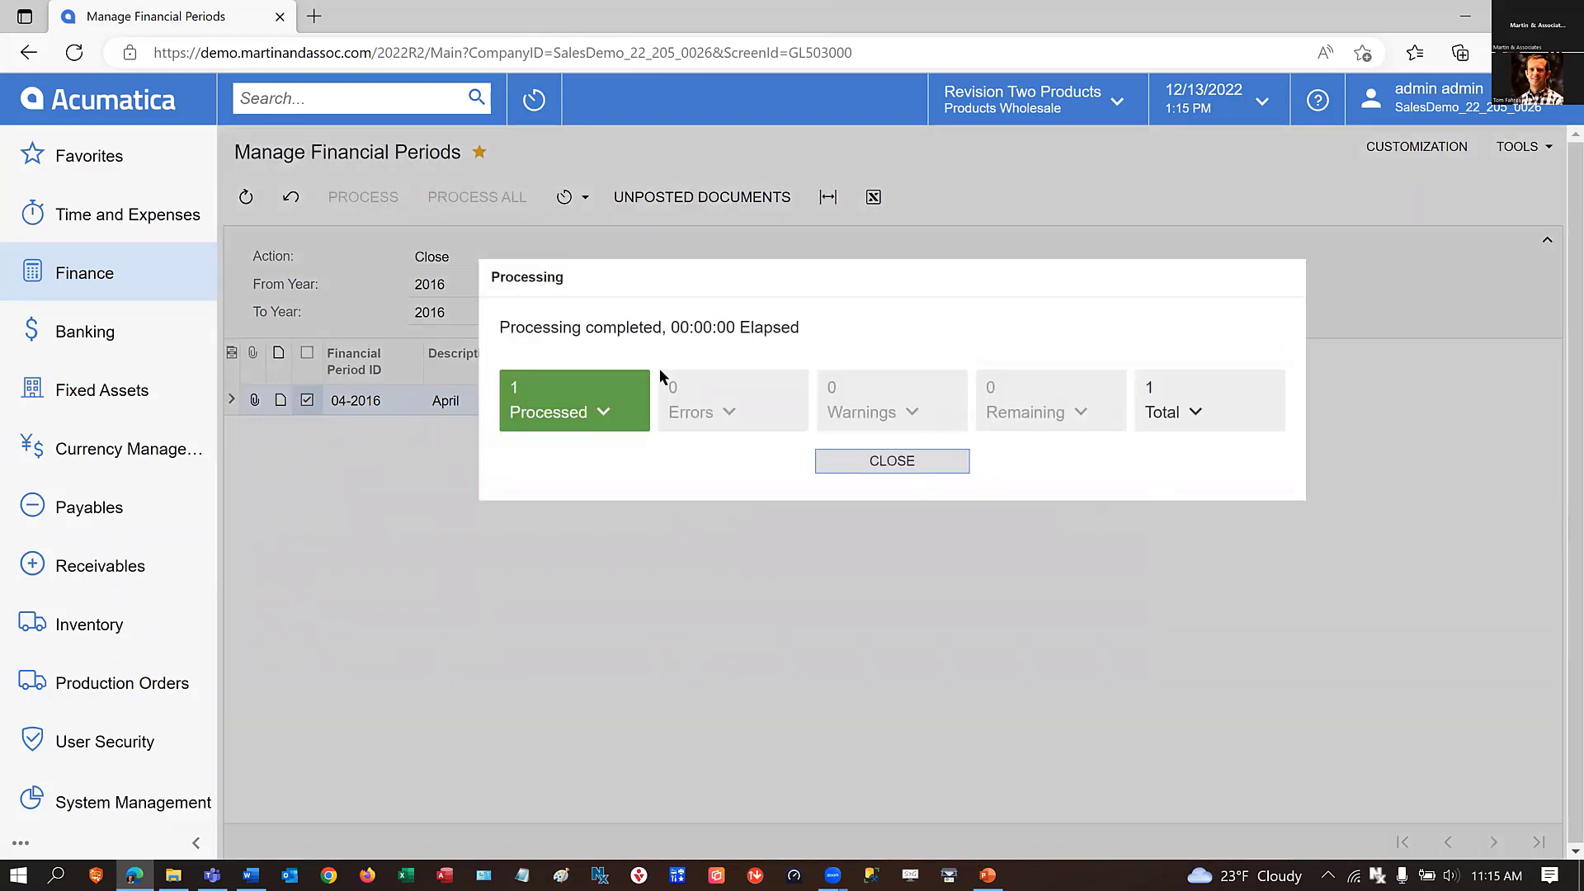
{"action": "left_click", "coordinate": [886, 469]}
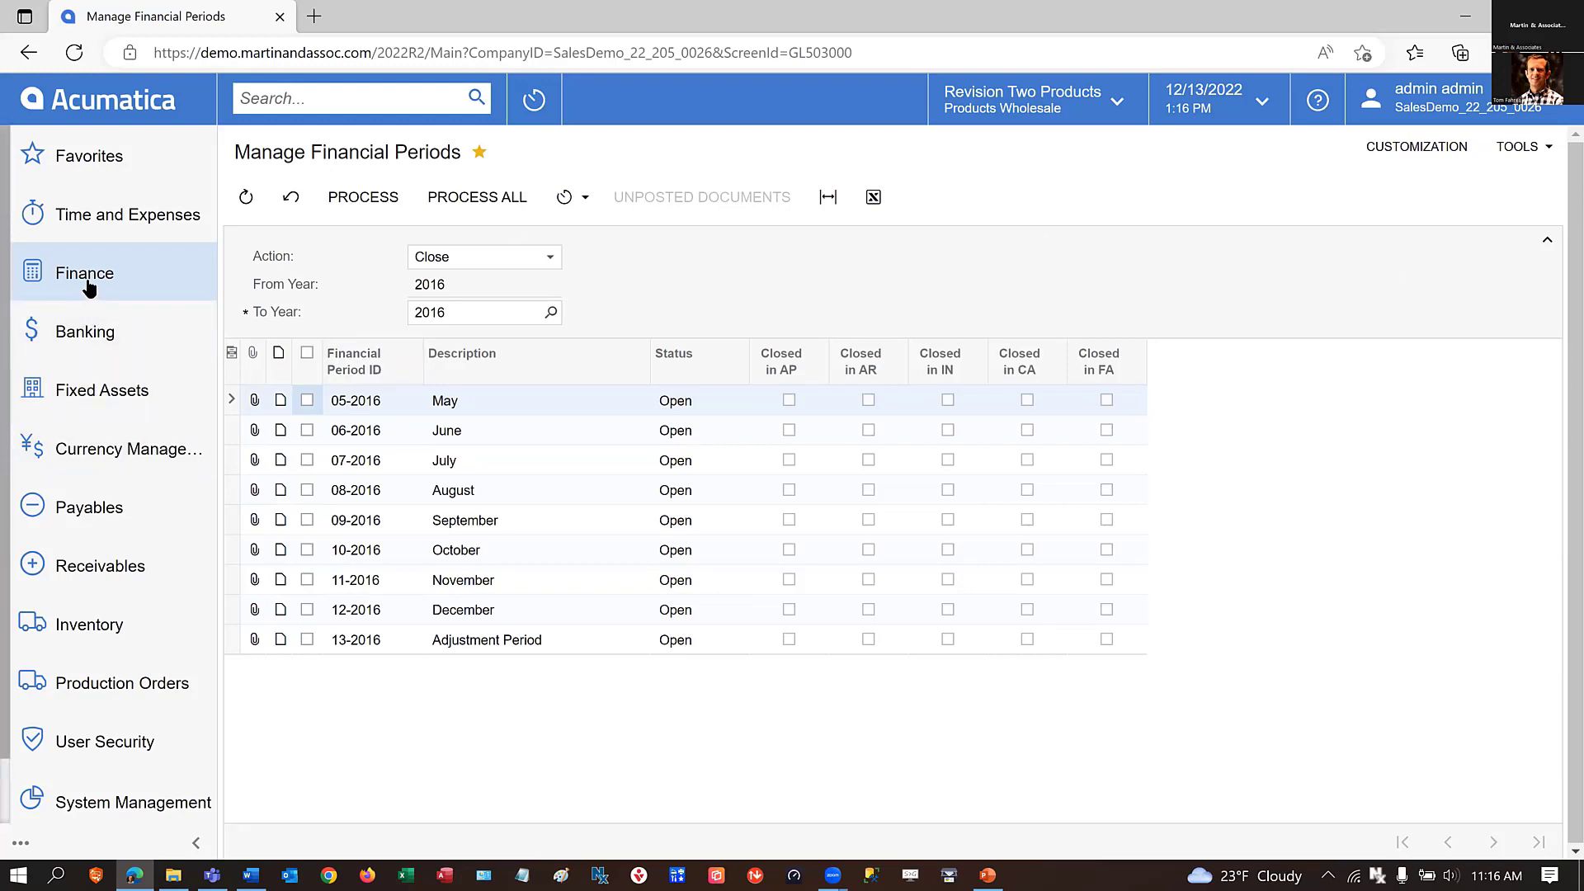
Open Run Allocations from the favorite finance forms and look over the listed allocations.
{"action": "left_click", "coordinate": [57, 279]}
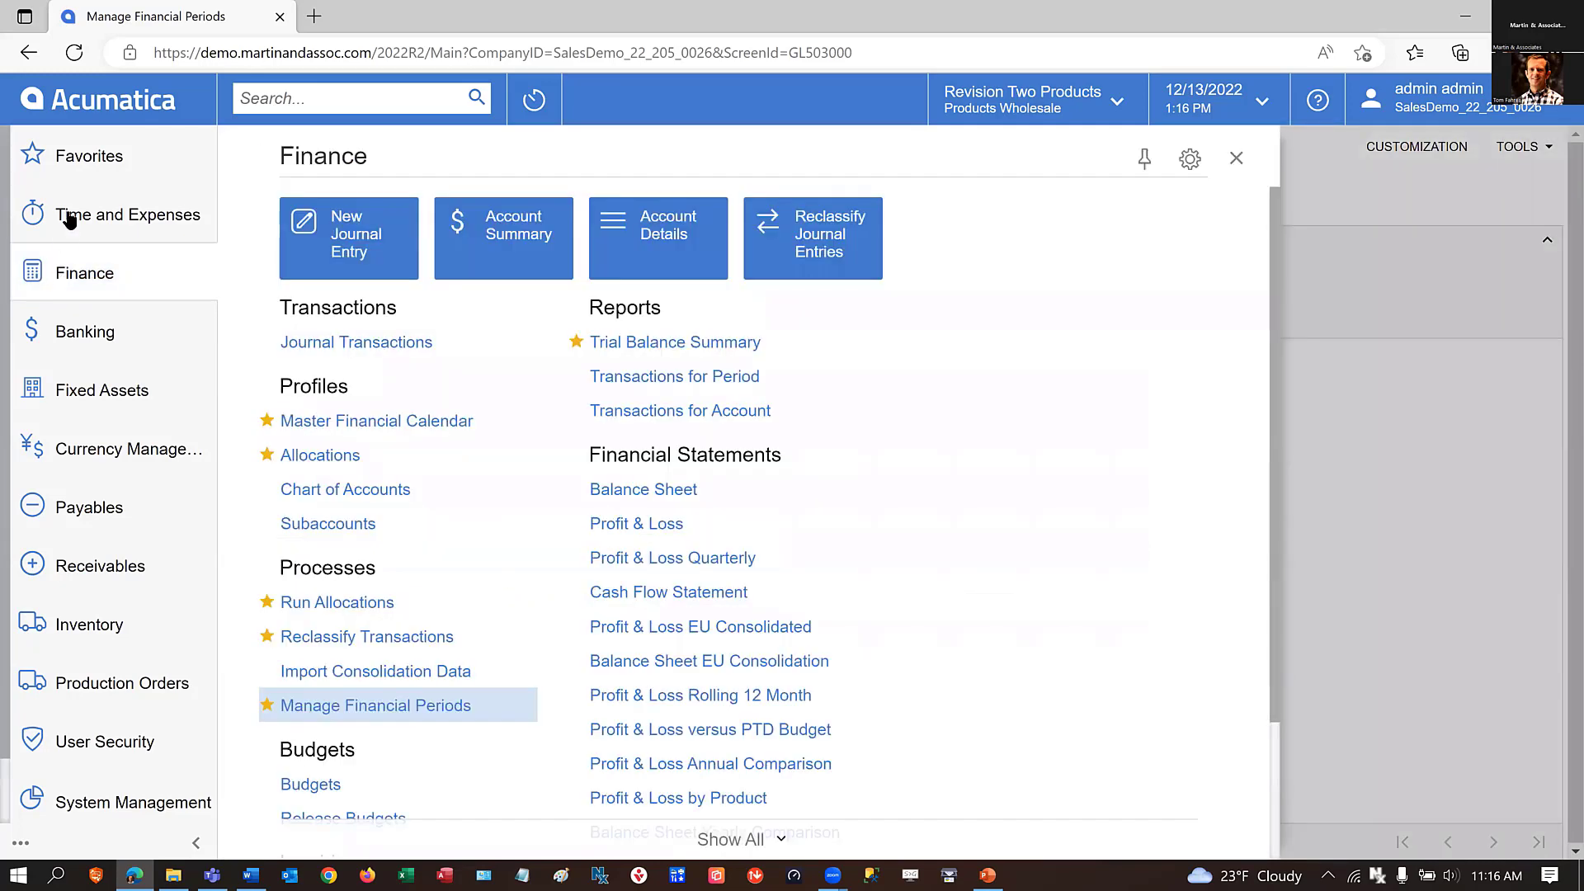
{"action": "left_click", "coordinate": [78, 156]}
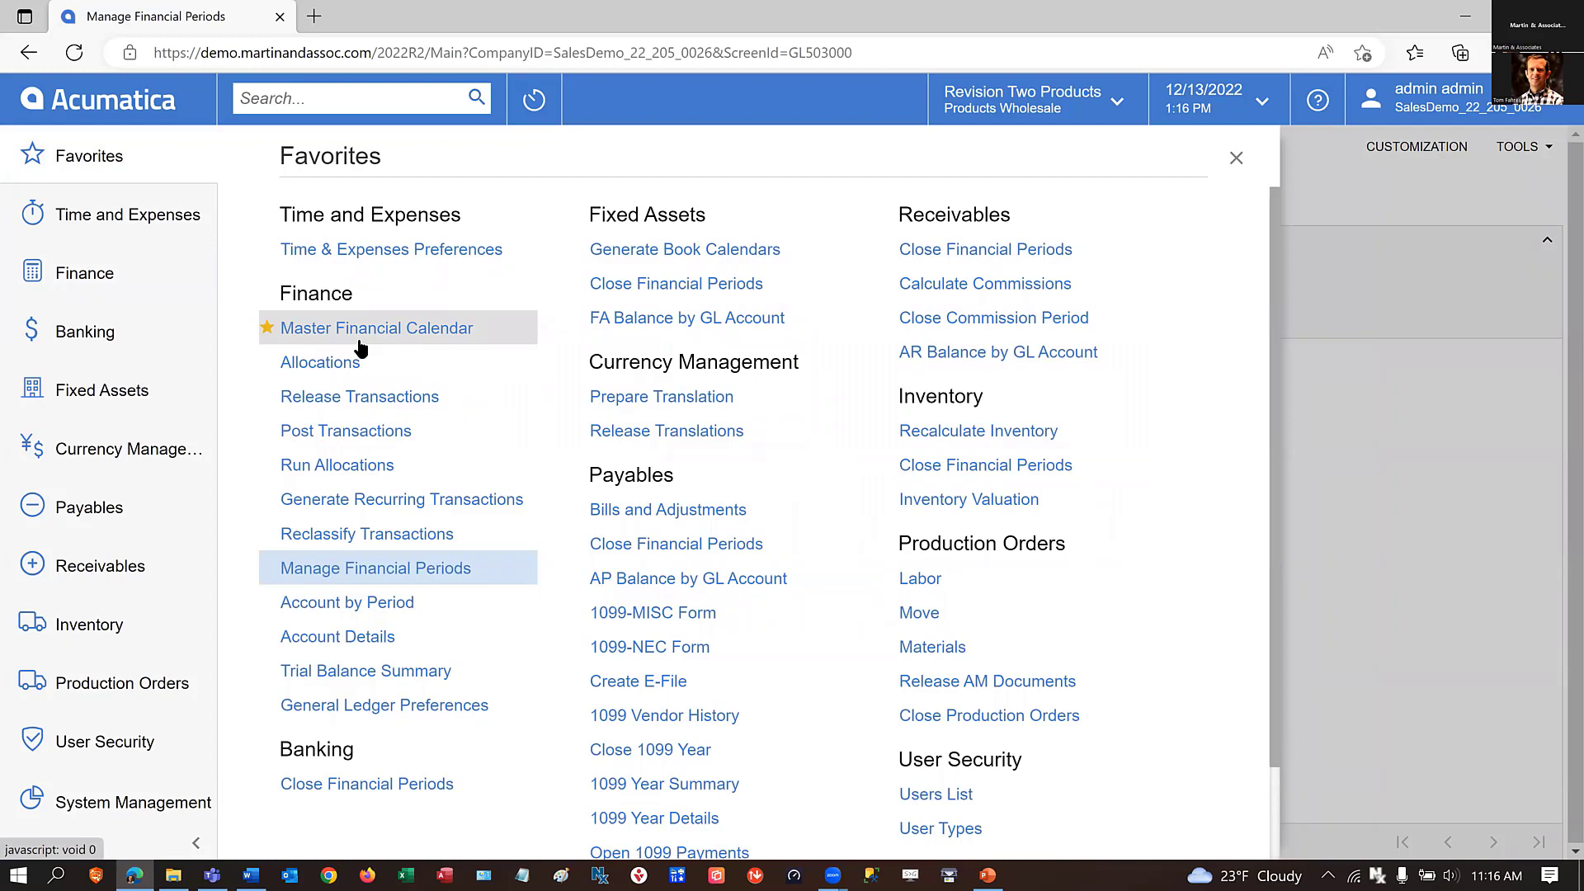
{"action": "left_click", "coordinate": [304, 467]}
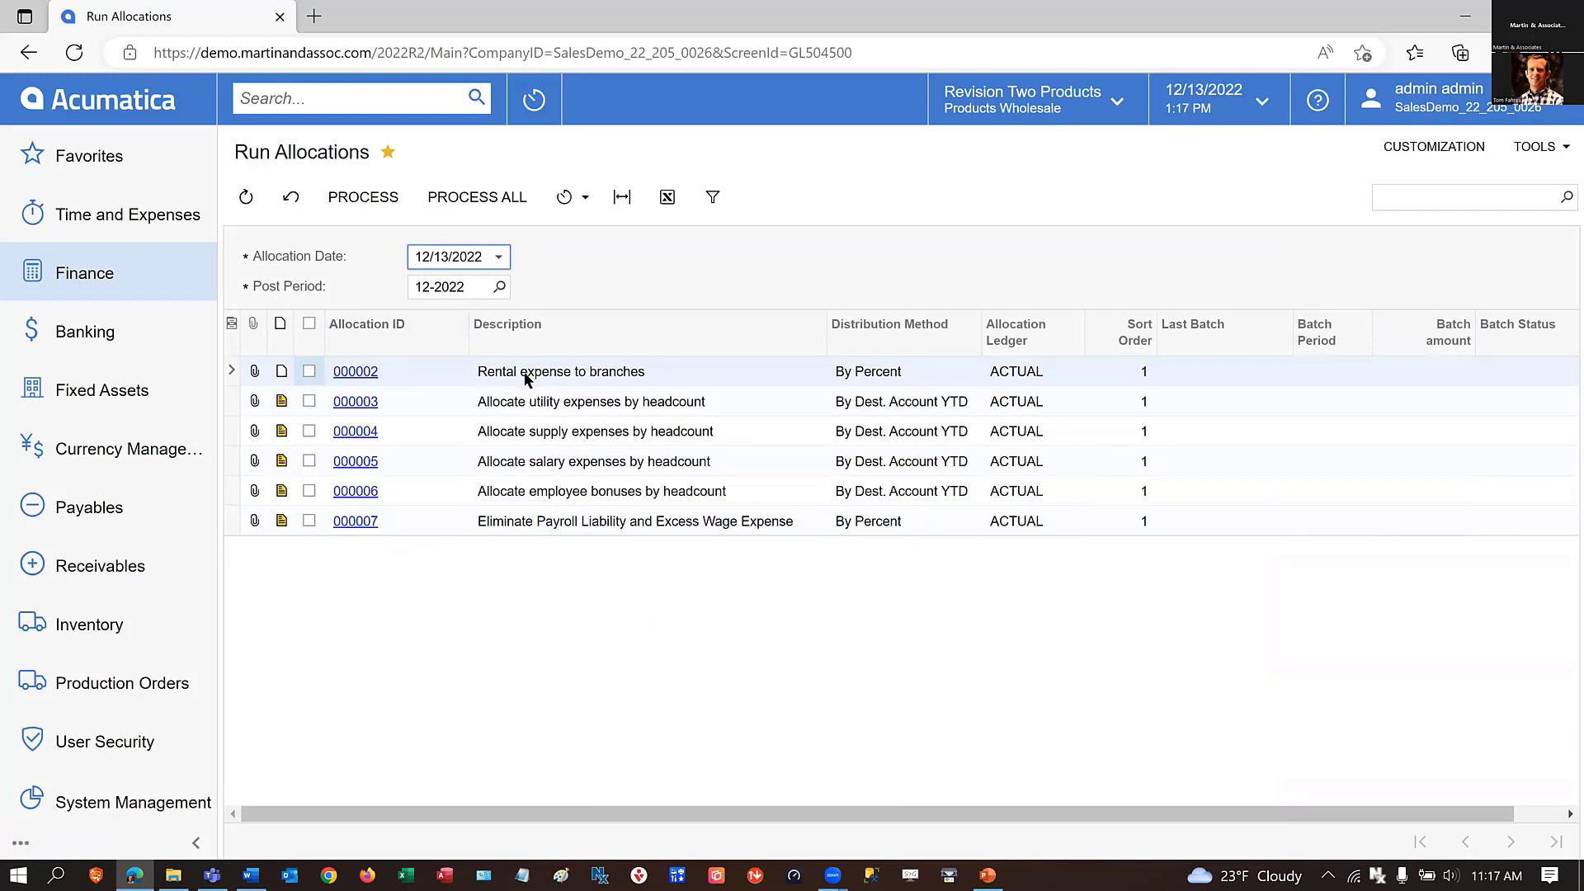
{"action": "left_click", "coordinate": [725, 402]}
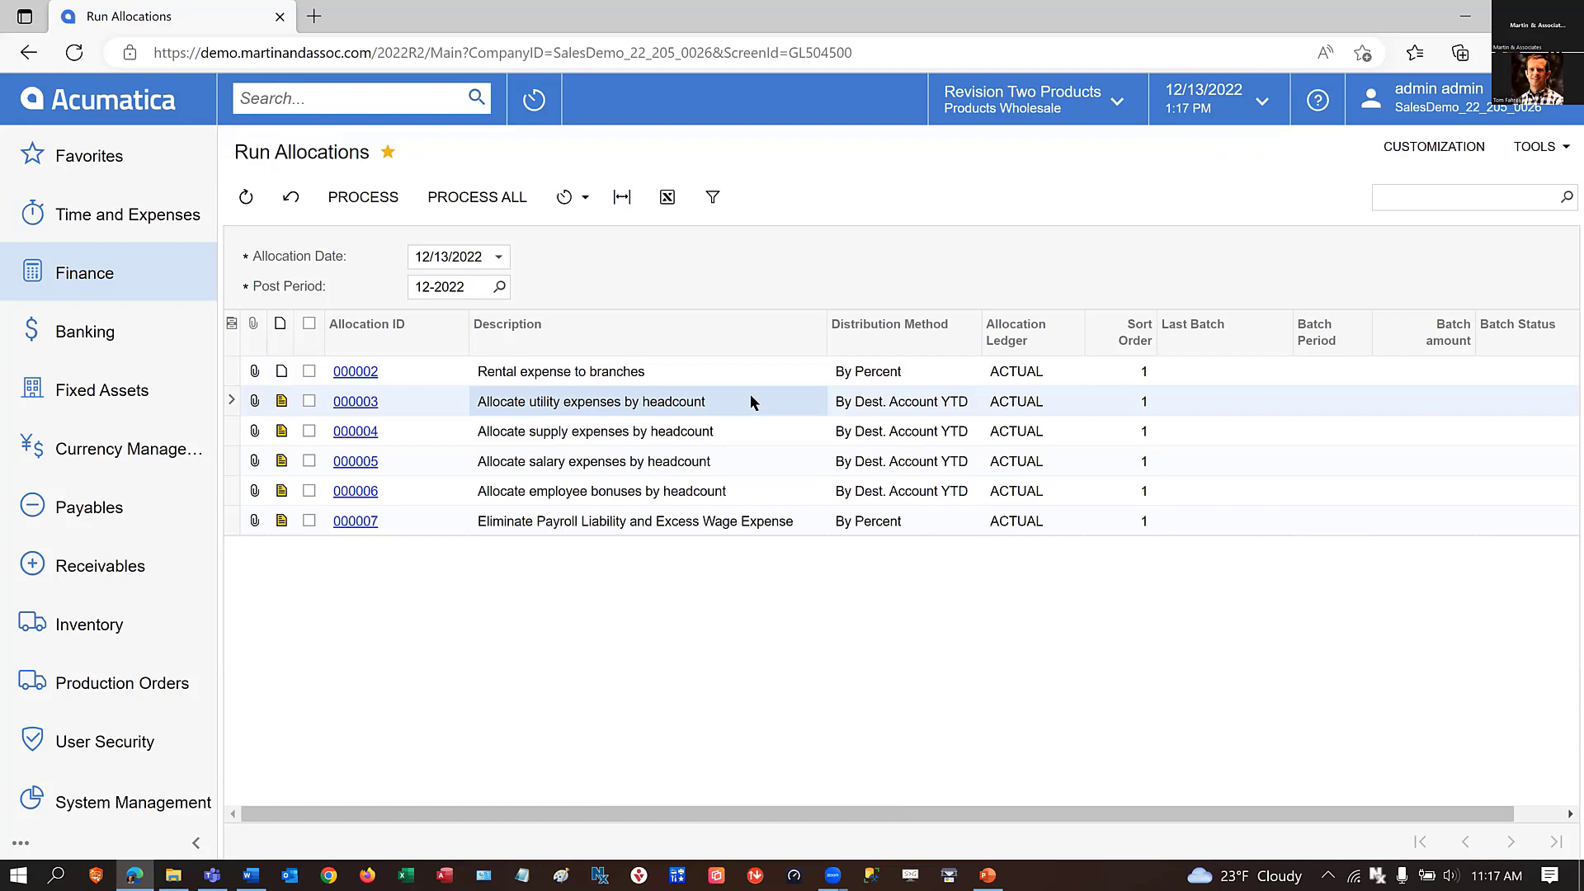
Select allocations 000002 and 000003, view the settings of a new automation schedule for running allocations, and discard the schedule.
{"action": "left_click", "coordinate": [583, 205]}
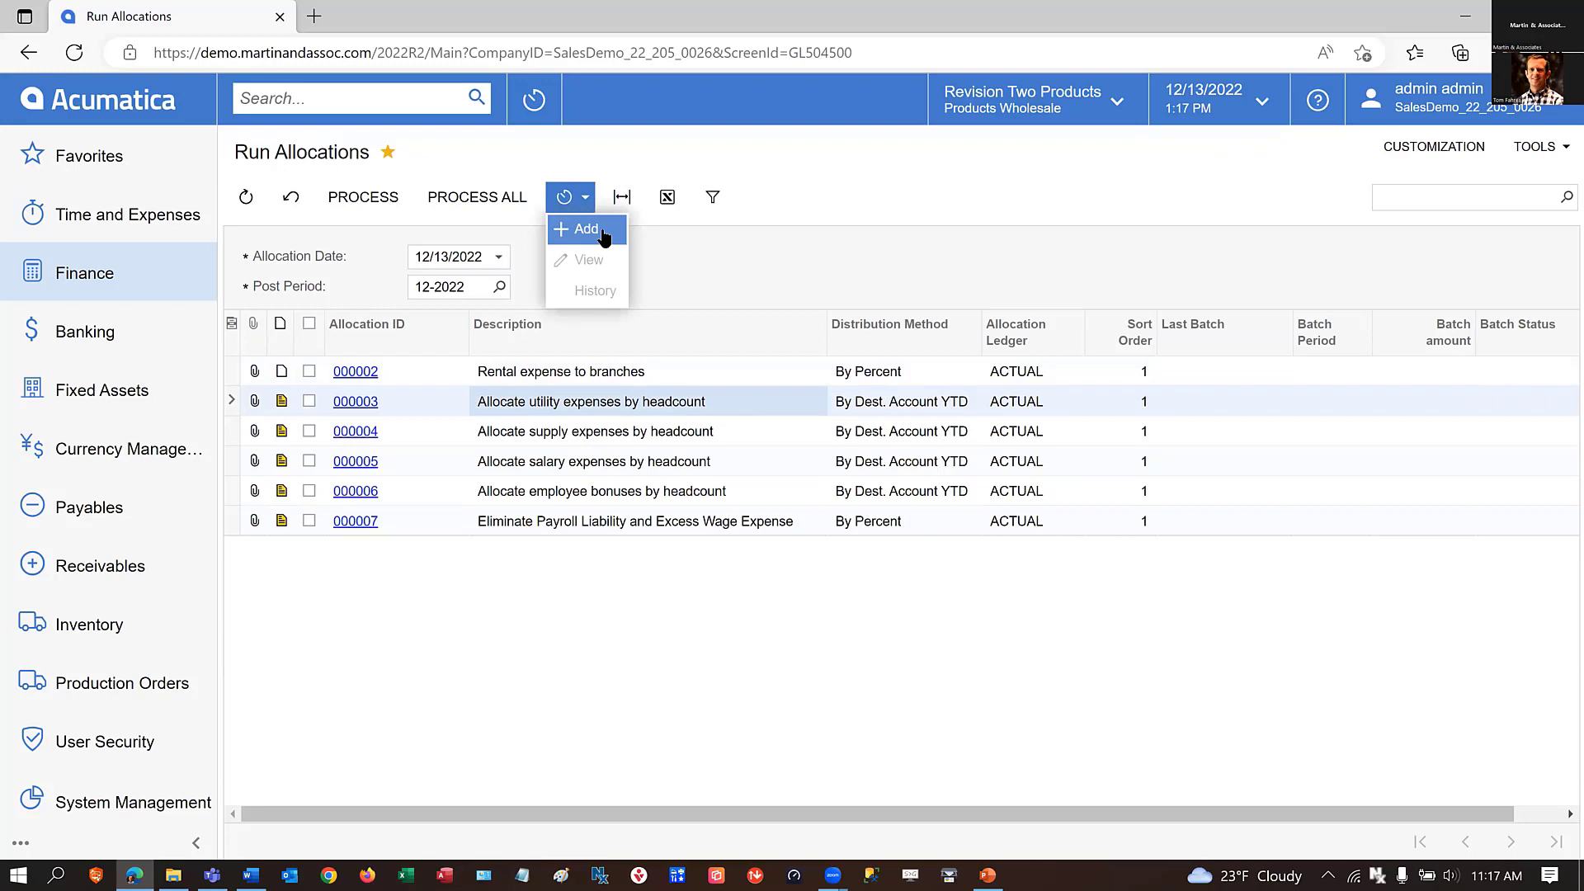
{"action": "left_click", "coordinate": [309, 372]}
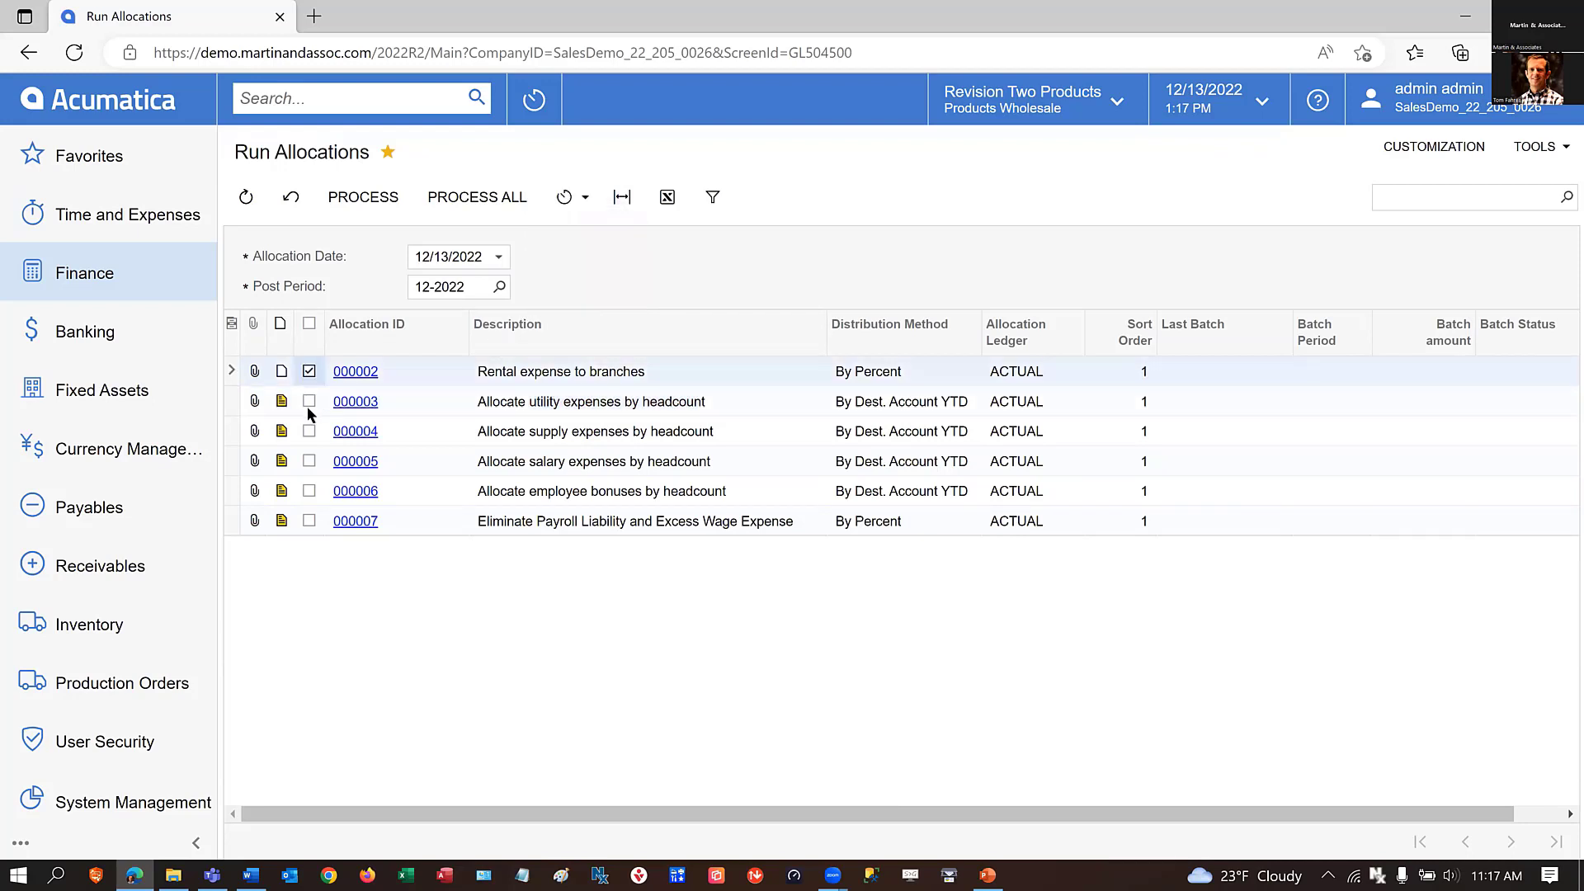
{"action": "left_click", "coordinate": [309, 403]}
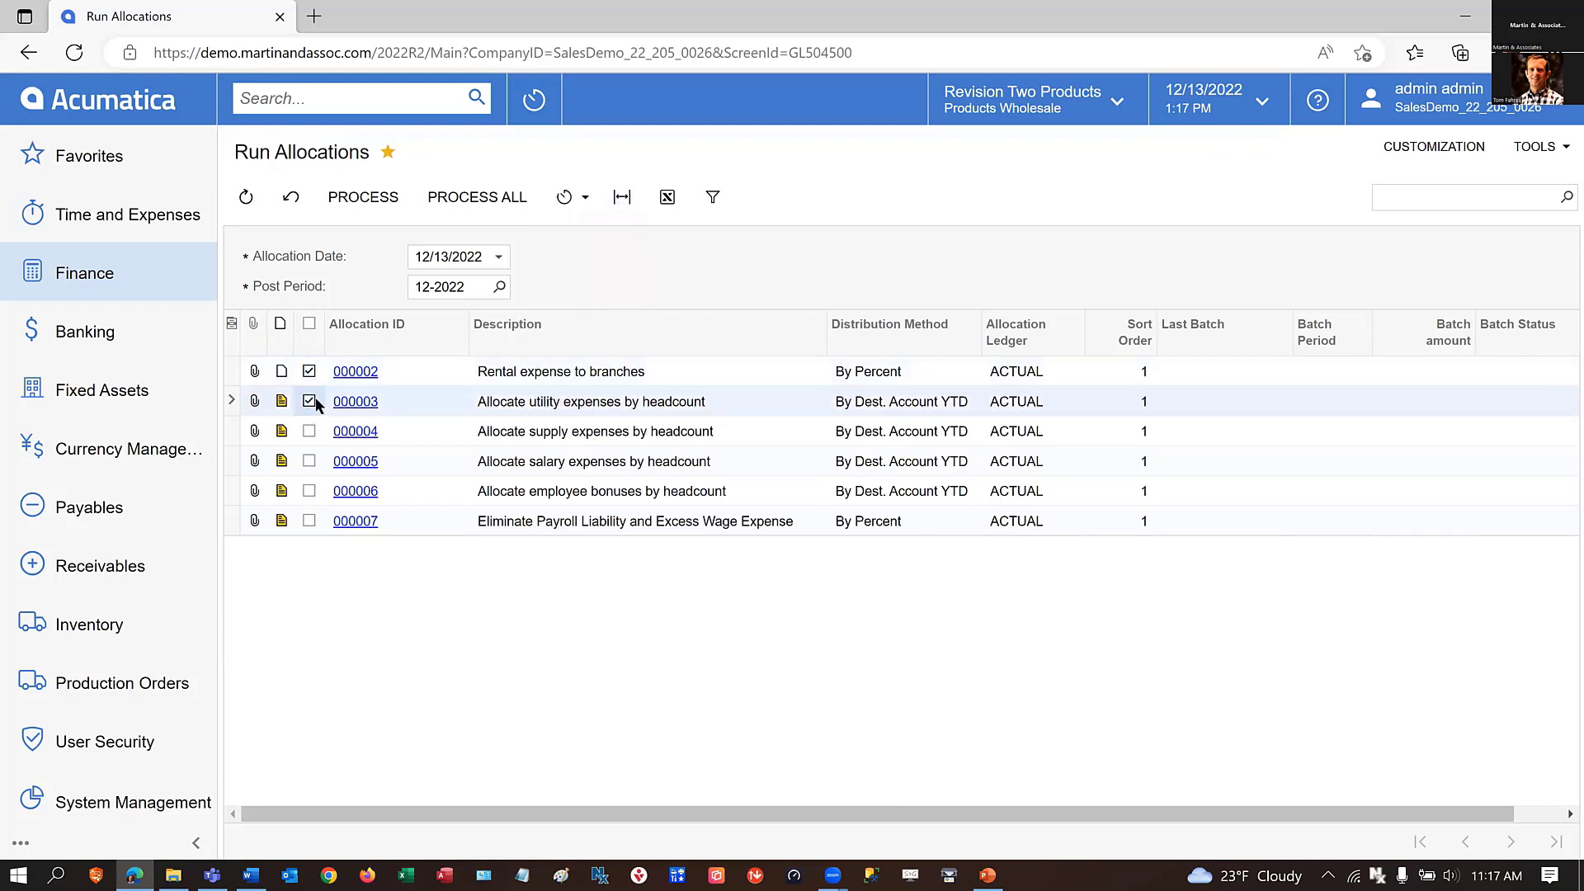
{"action": "left_click", "coordinate": [585, 202]}
{"action": "left_click", "coordinate": [605, 226]}
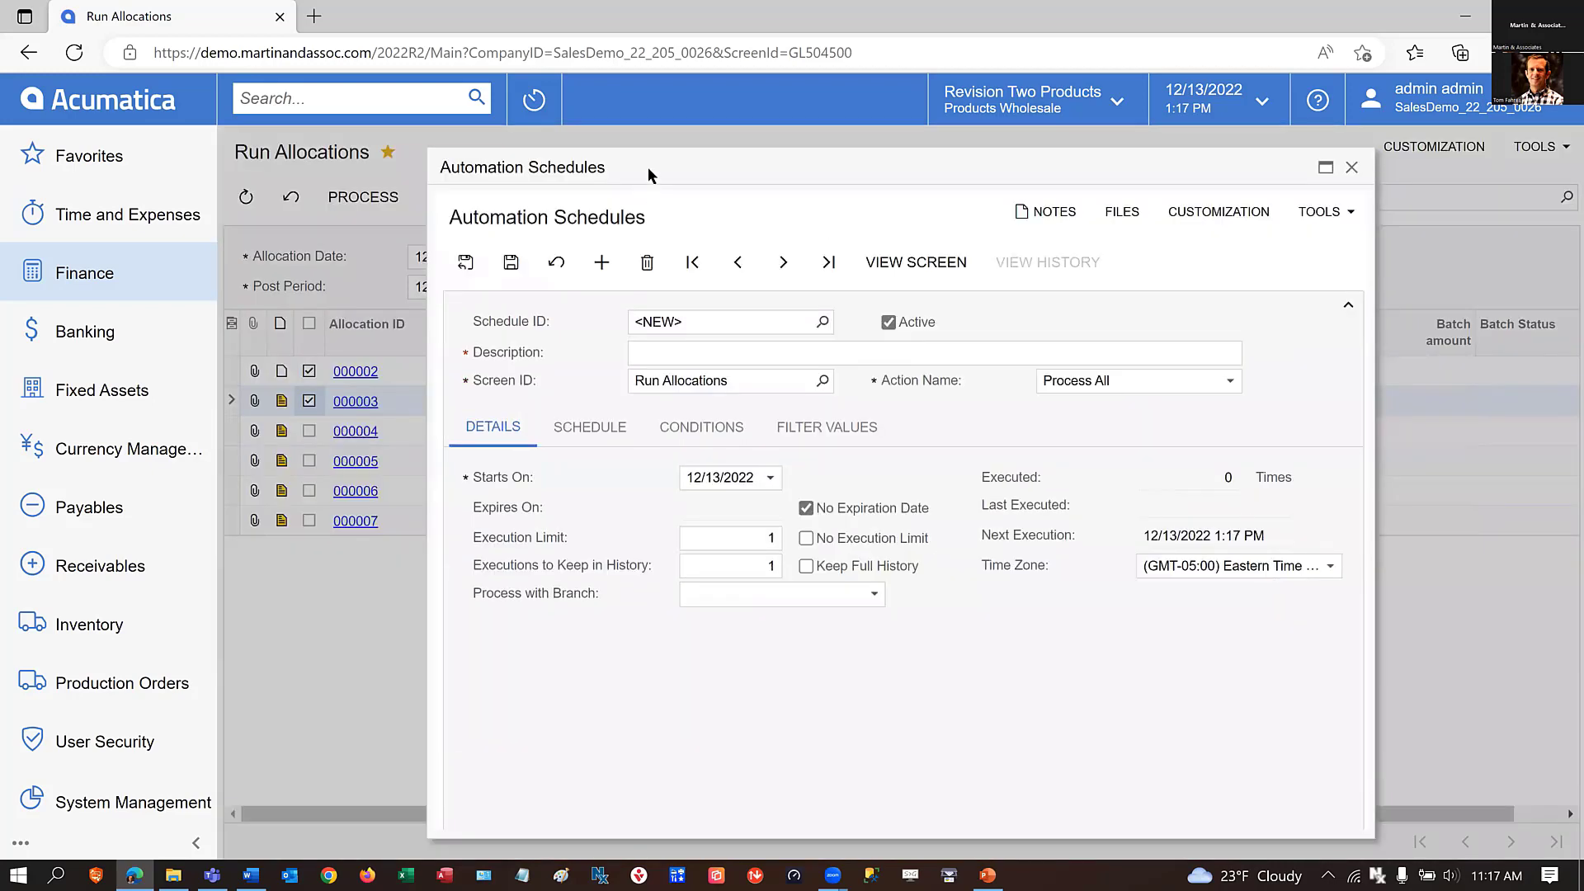
{"action": "left_click", "coordinate": [1352, 167]}
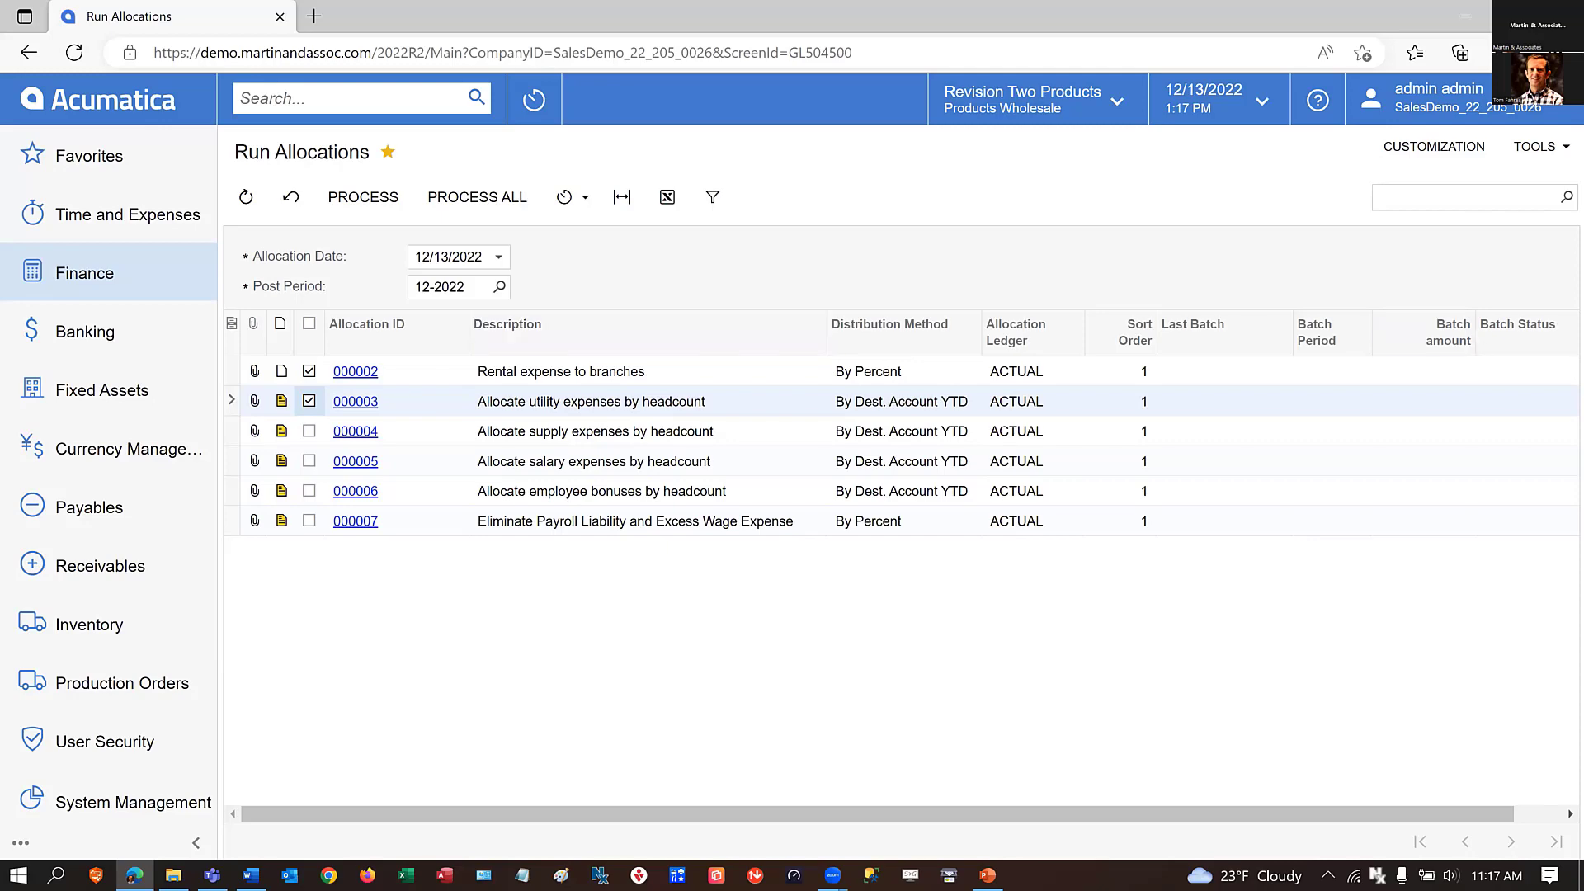
Open Generate Recurring Transactions from the favorite finance forms to review the recurring schedules.
{"action": "left_click", "coordinate": [93, 275]}
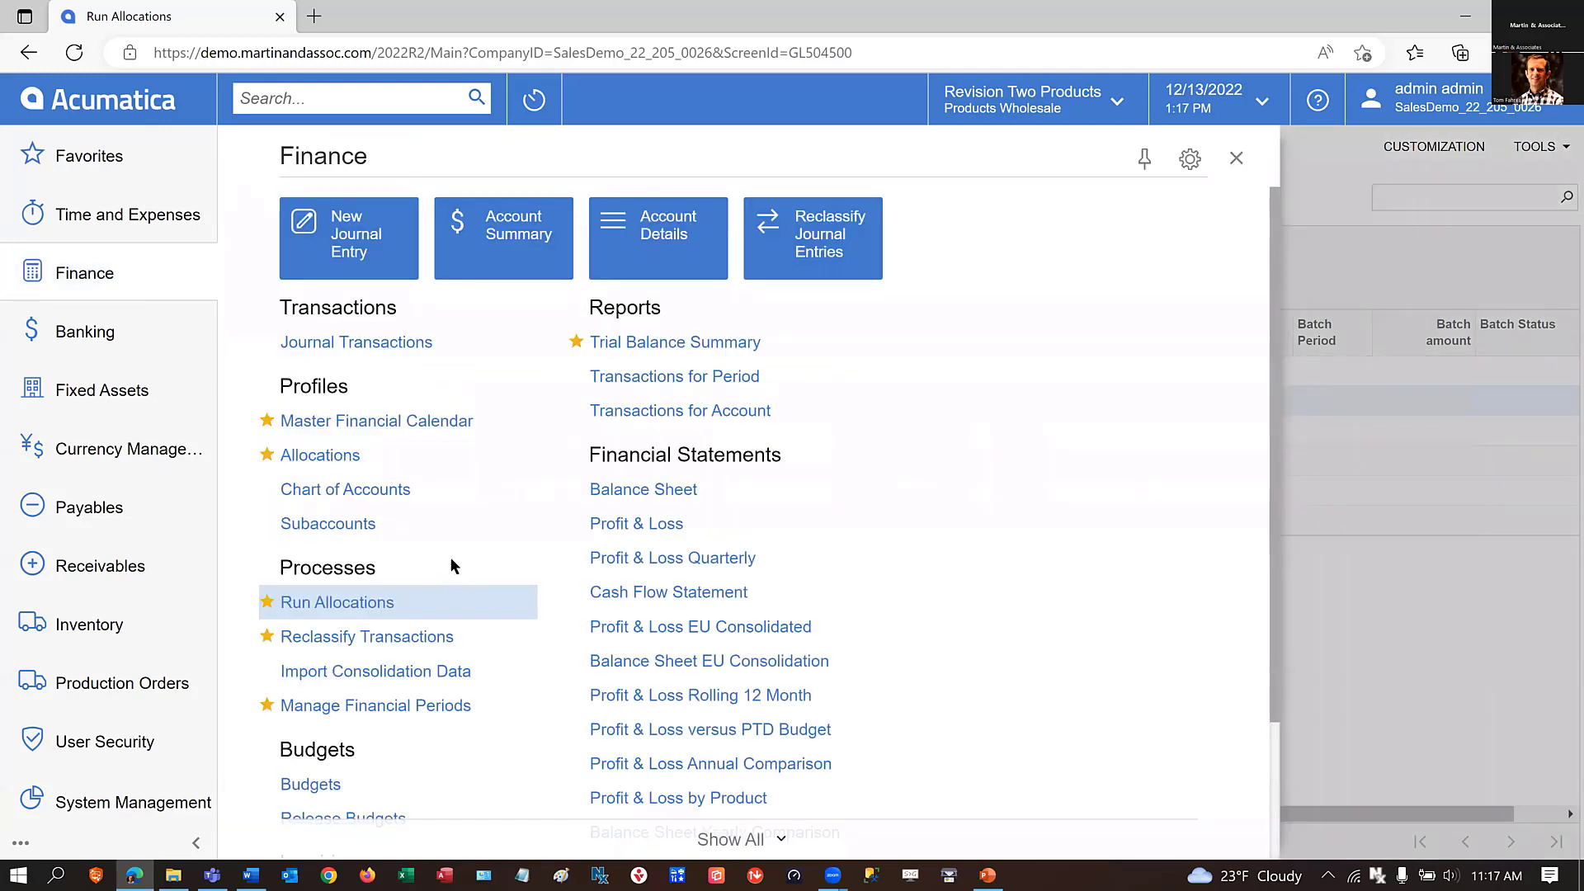
{"action": "scroll", "coordinate": [482, 551], "scroll_direction": "down", "scroll_amount": 3}
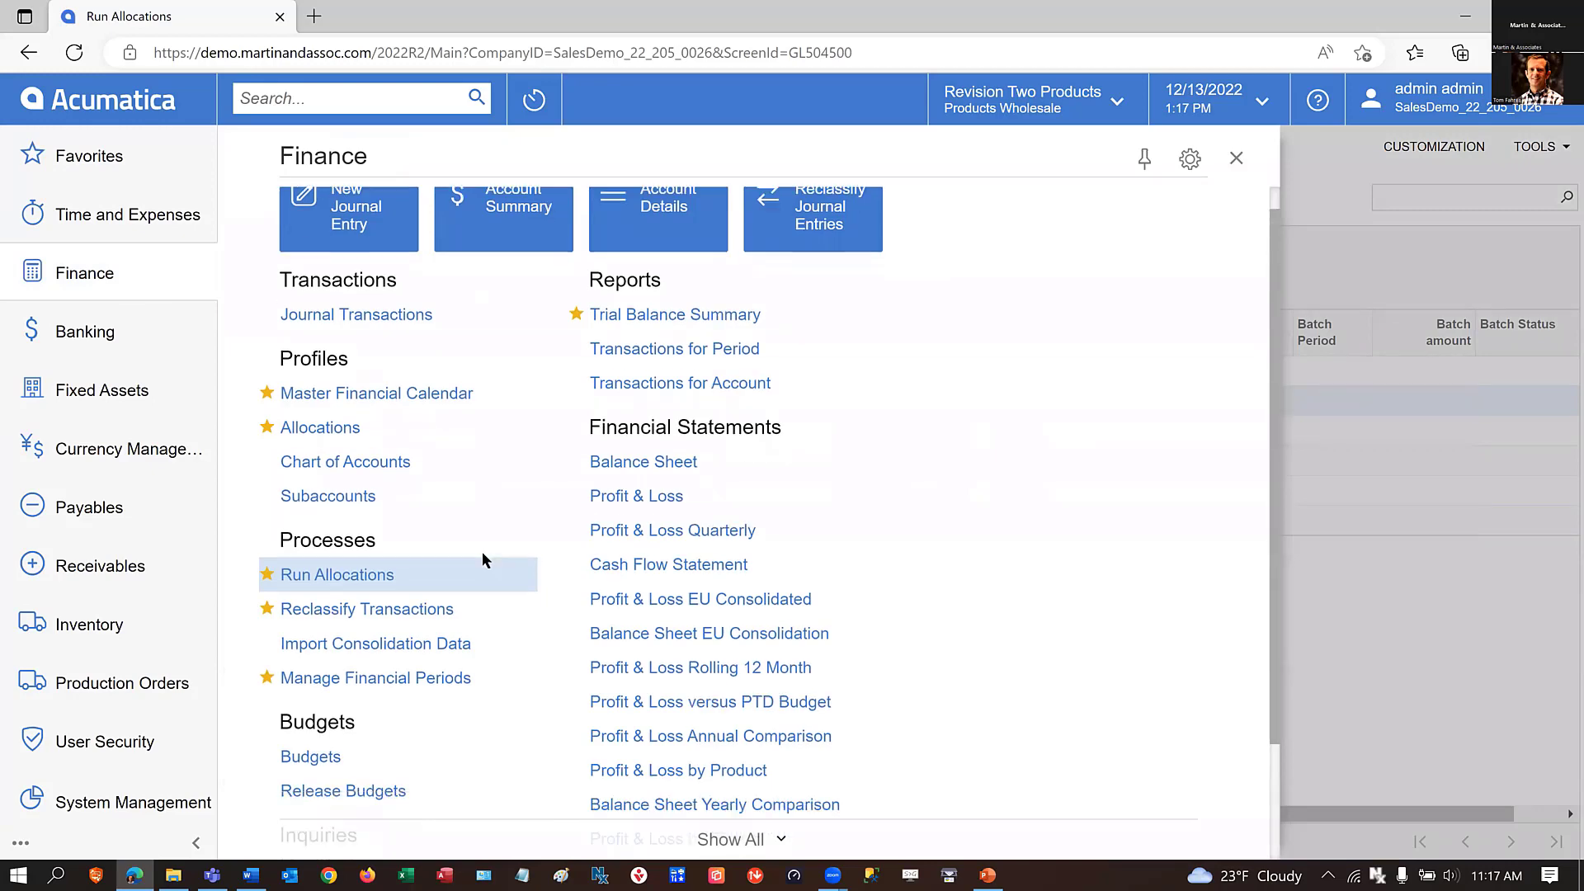
{"action": "left_click", "coordinate": [74, 157]}
{"action": "left_click", "coordinate": [321, 421]}
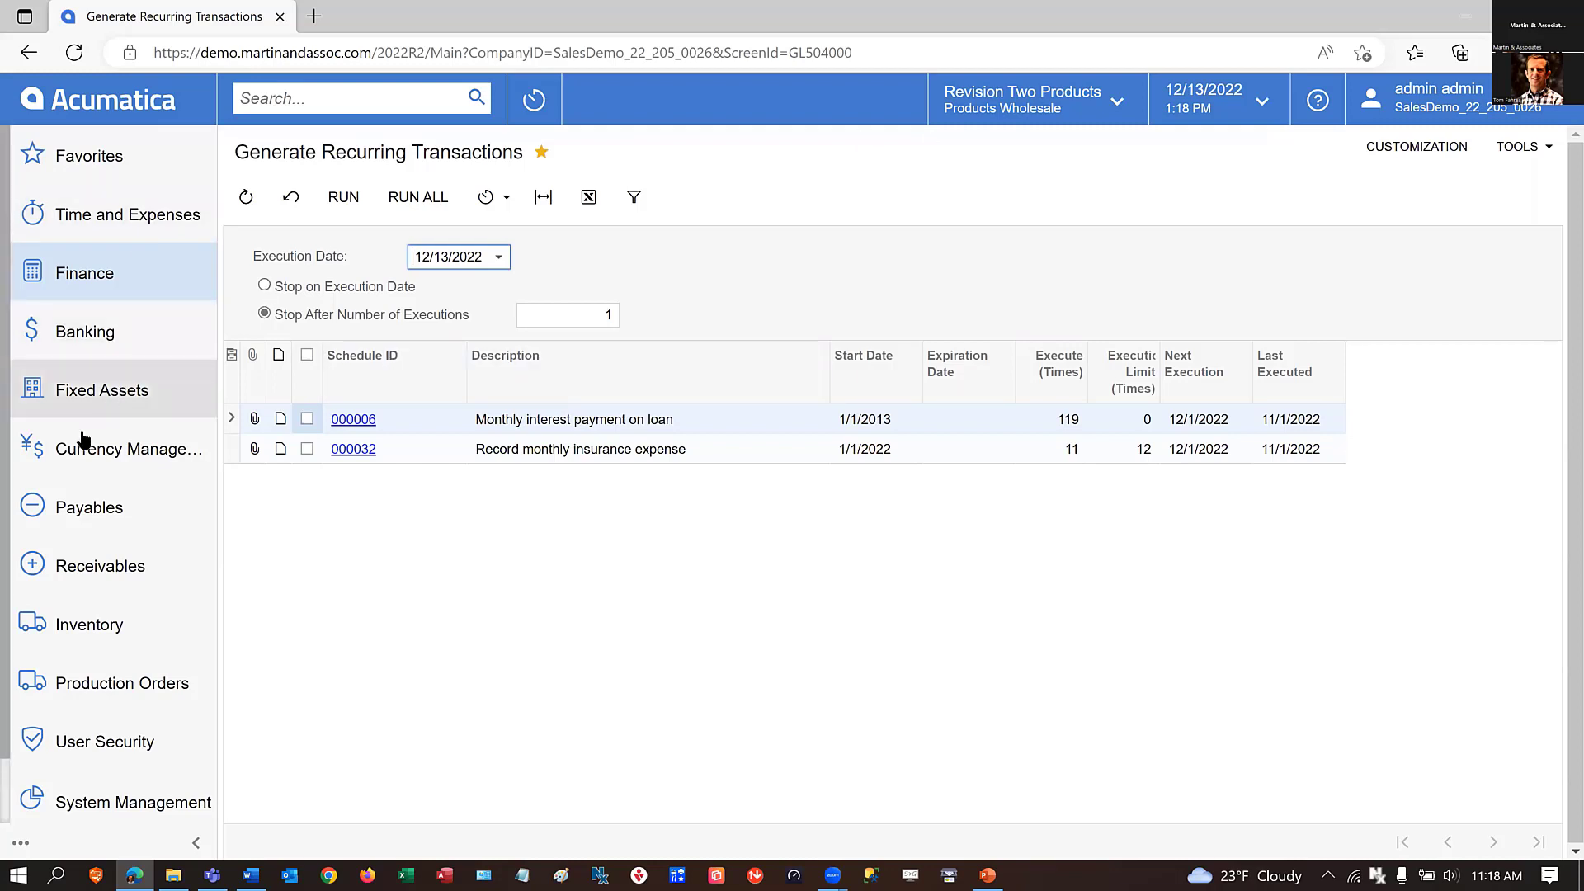
Look through the Currency Management forms, and view the Finance quick menu configuration without changing it.
{"action": "left_click", "coordinate": [66, 459]}
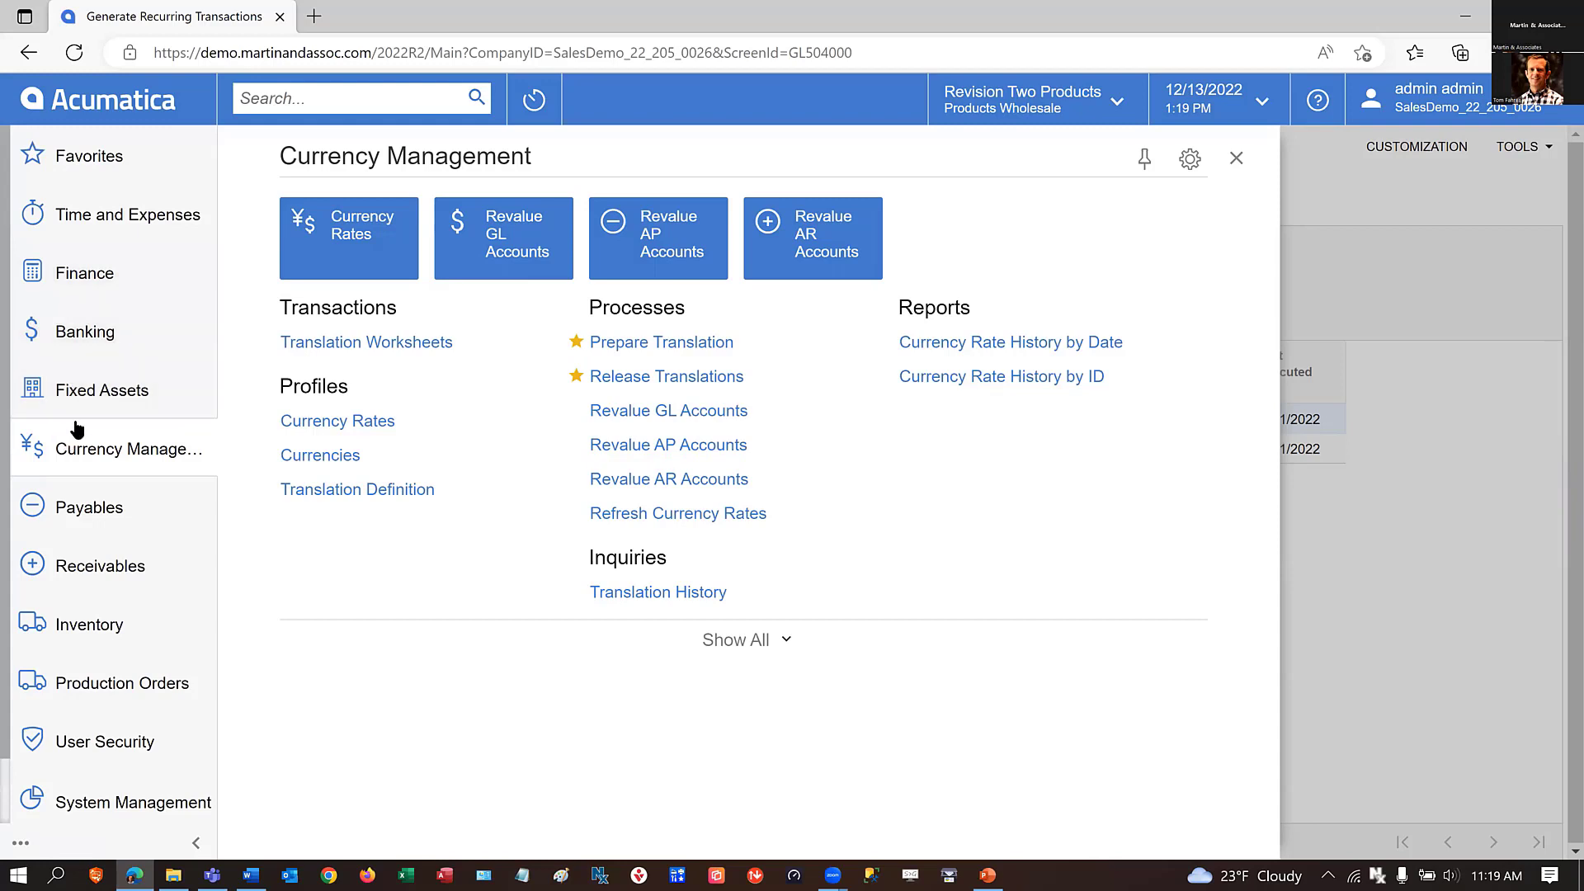
{"action": "left_click", "coordinate": [91, 278]}
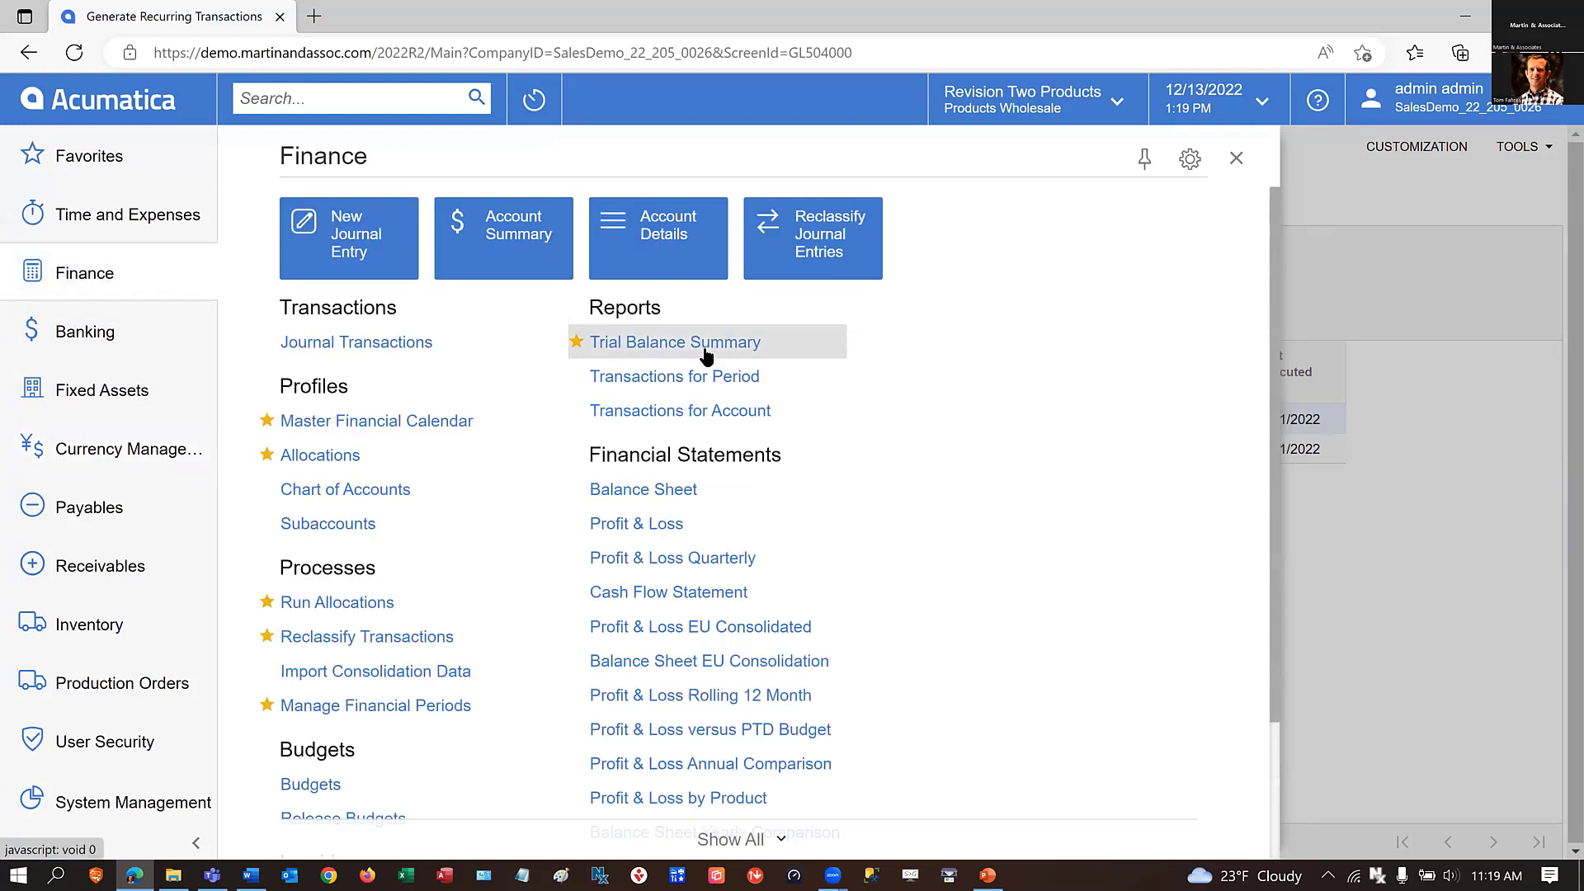
{"action": "left_click", "coordinate": [1191, 161]}
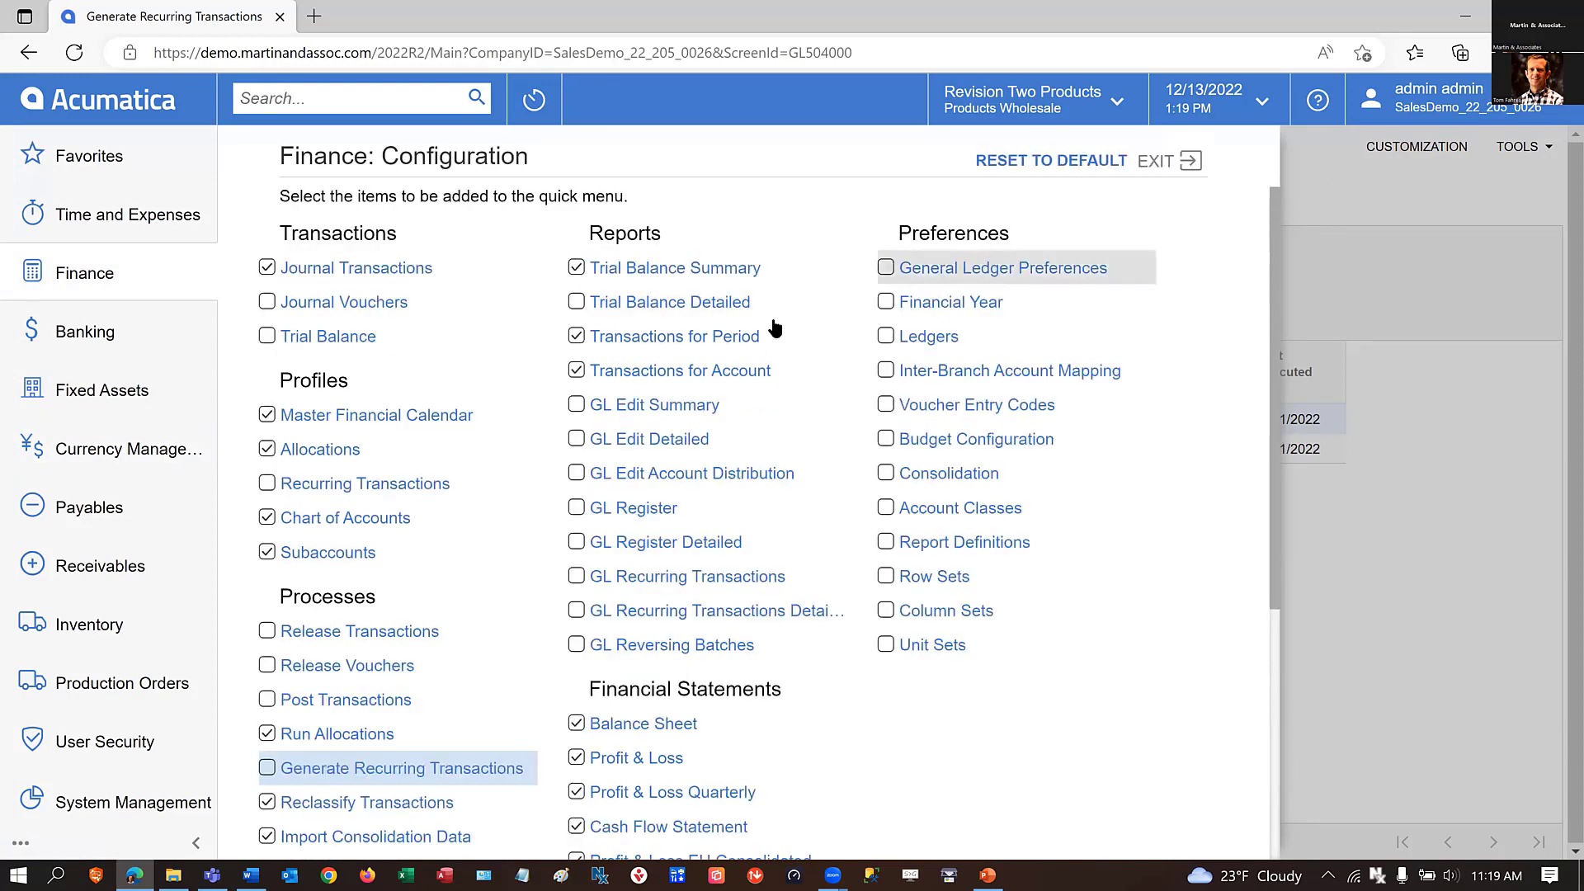
{"action": "left_click", "coordinate": [1158, 161]}
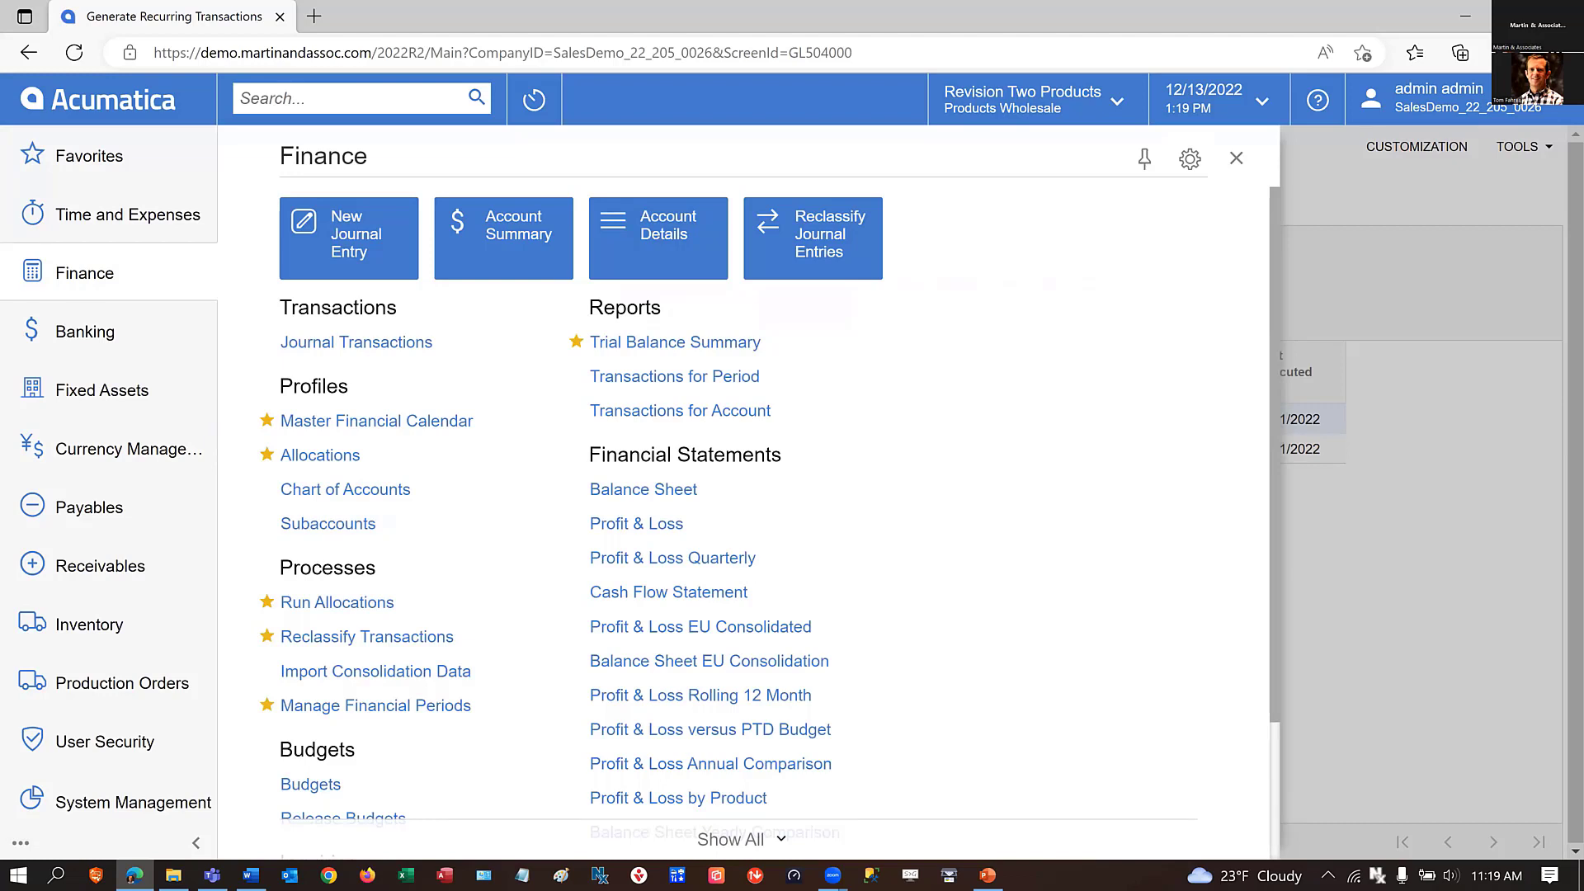
Look through the help article on closing a period in a subledger, including its video tutorial section, and close the article.
{"action": "key", "text": "alt+Tab"}
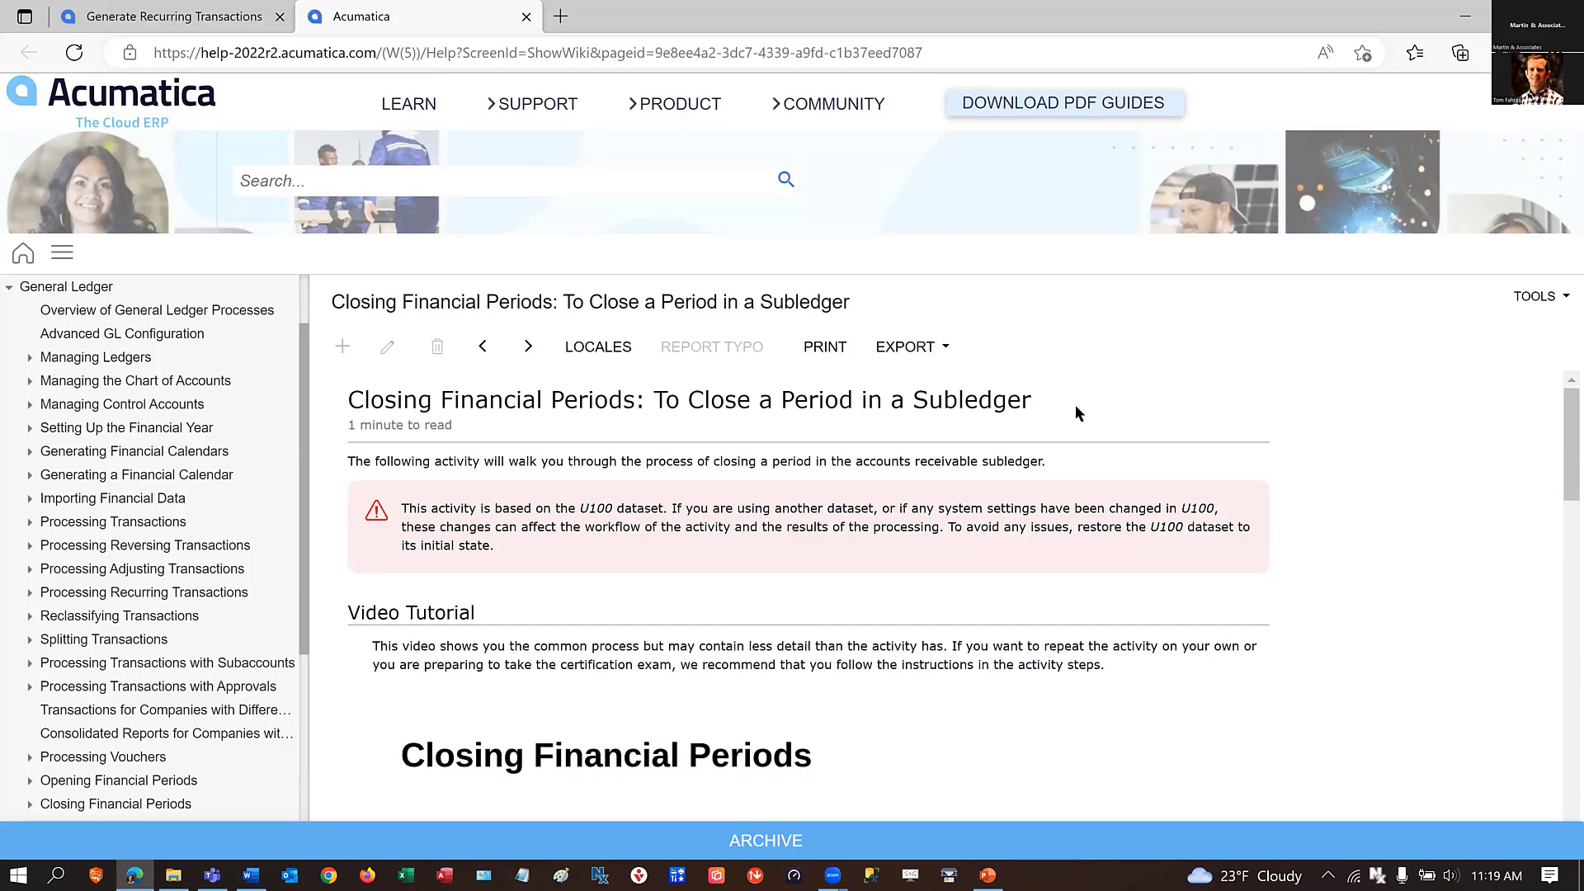
{"action": "scroll", "coordinate": [1090, 379], "scroll_direction": "down", "scroll_amount": 1}
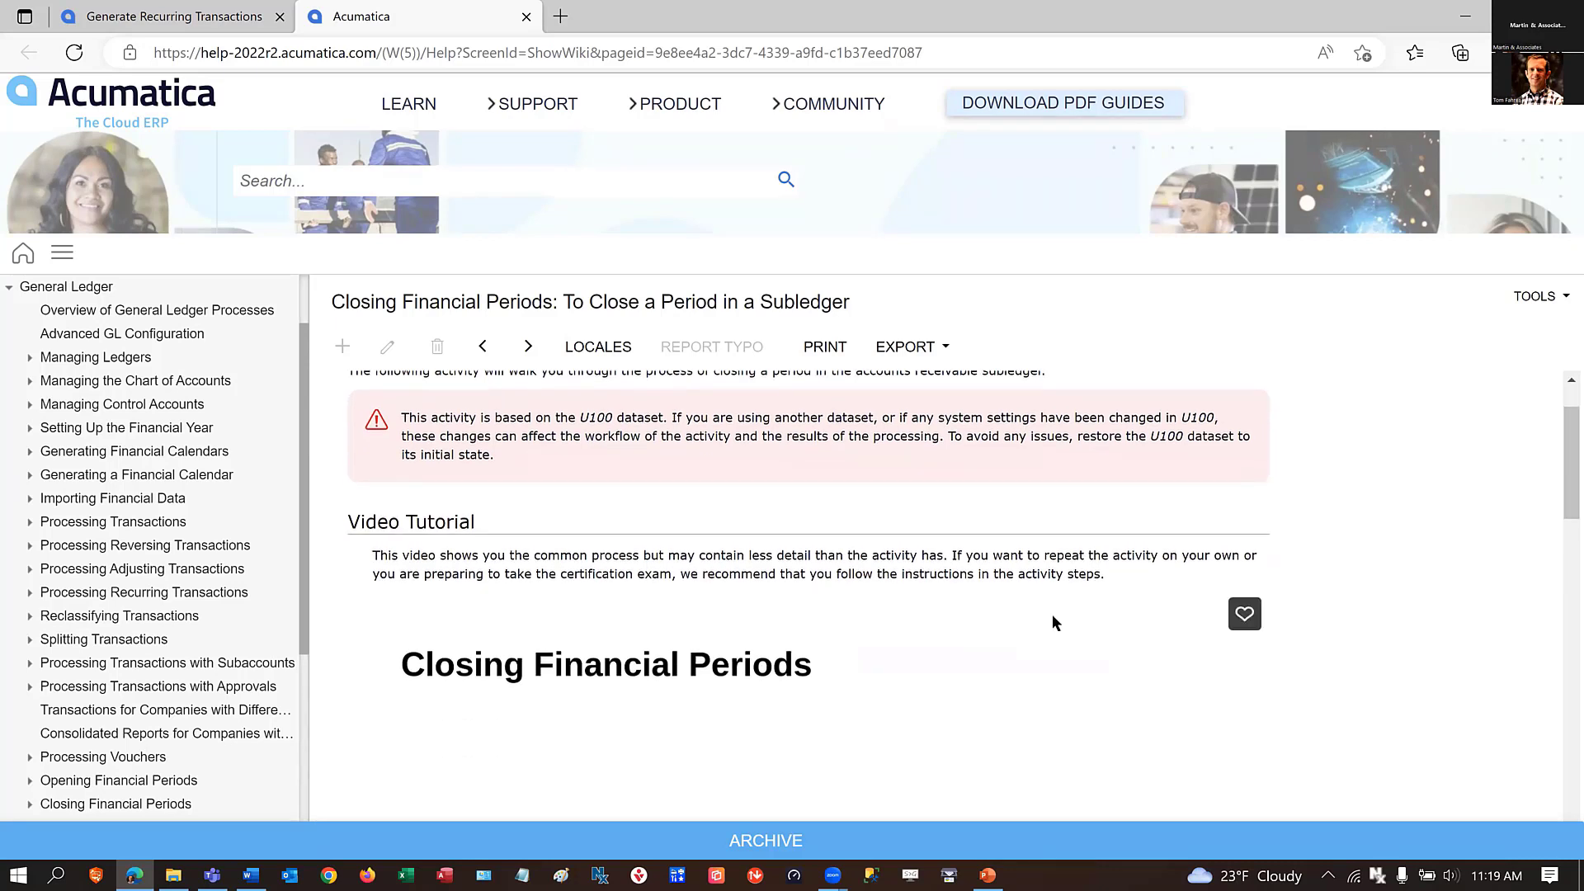
{"action": "scroll", "coordinate": [1054, 621], "scroll_direction": "down", "scroll_amount": 1}
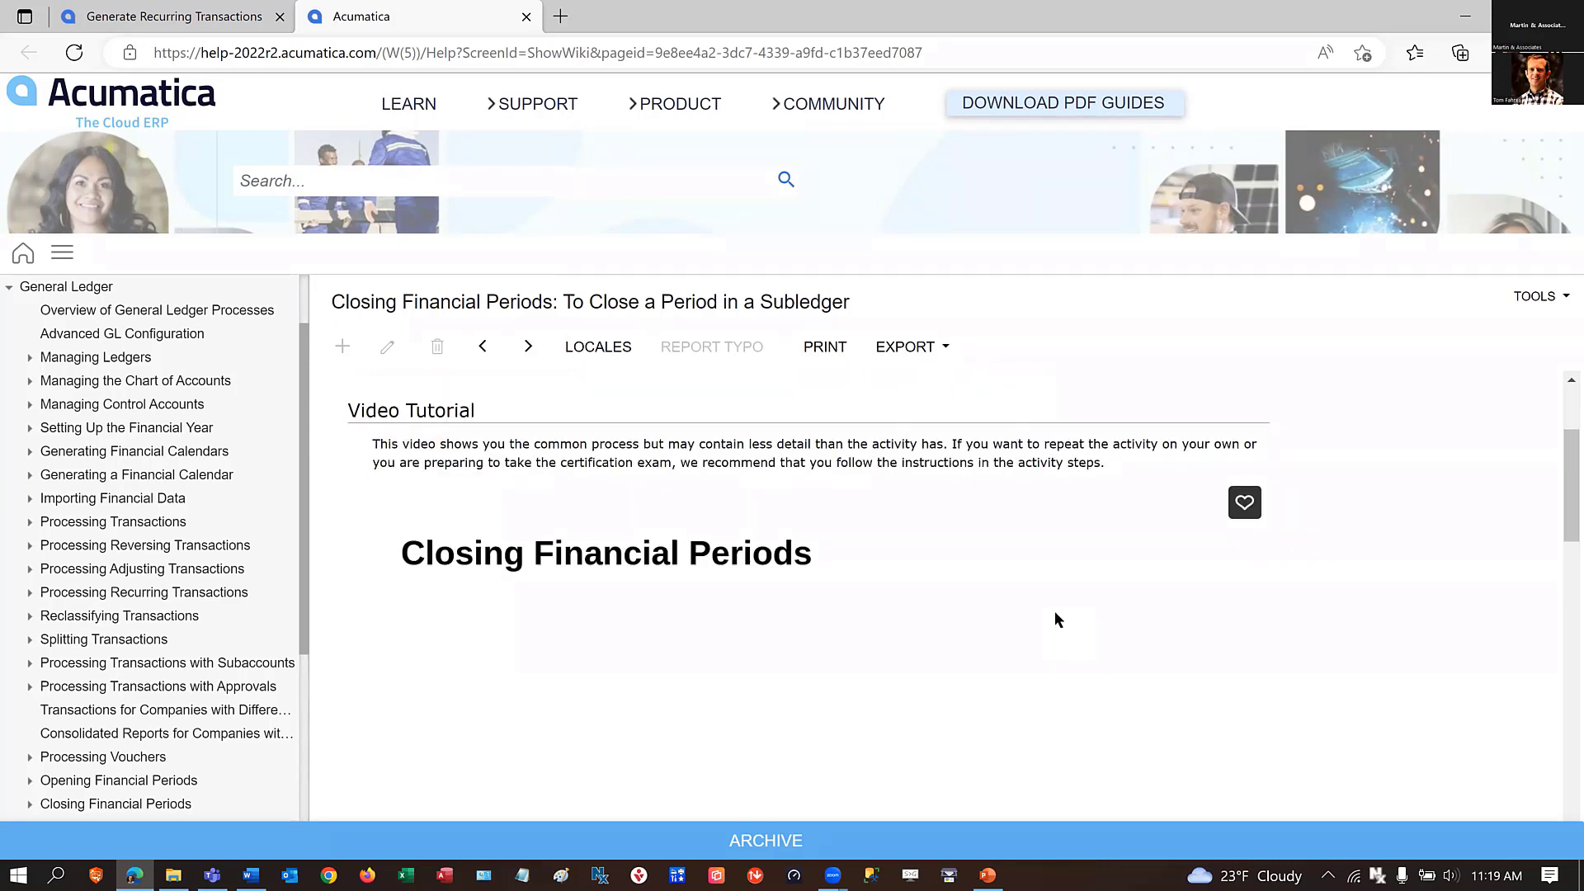
{"action": "scroll", "coordinate": [1056, 619], "scroll_direction": "down", "scroll_amount": 2}
{"action": "scroll", "coordinate": [1061, 602], "scroll_direction": "down", "scroll_amount": 1}
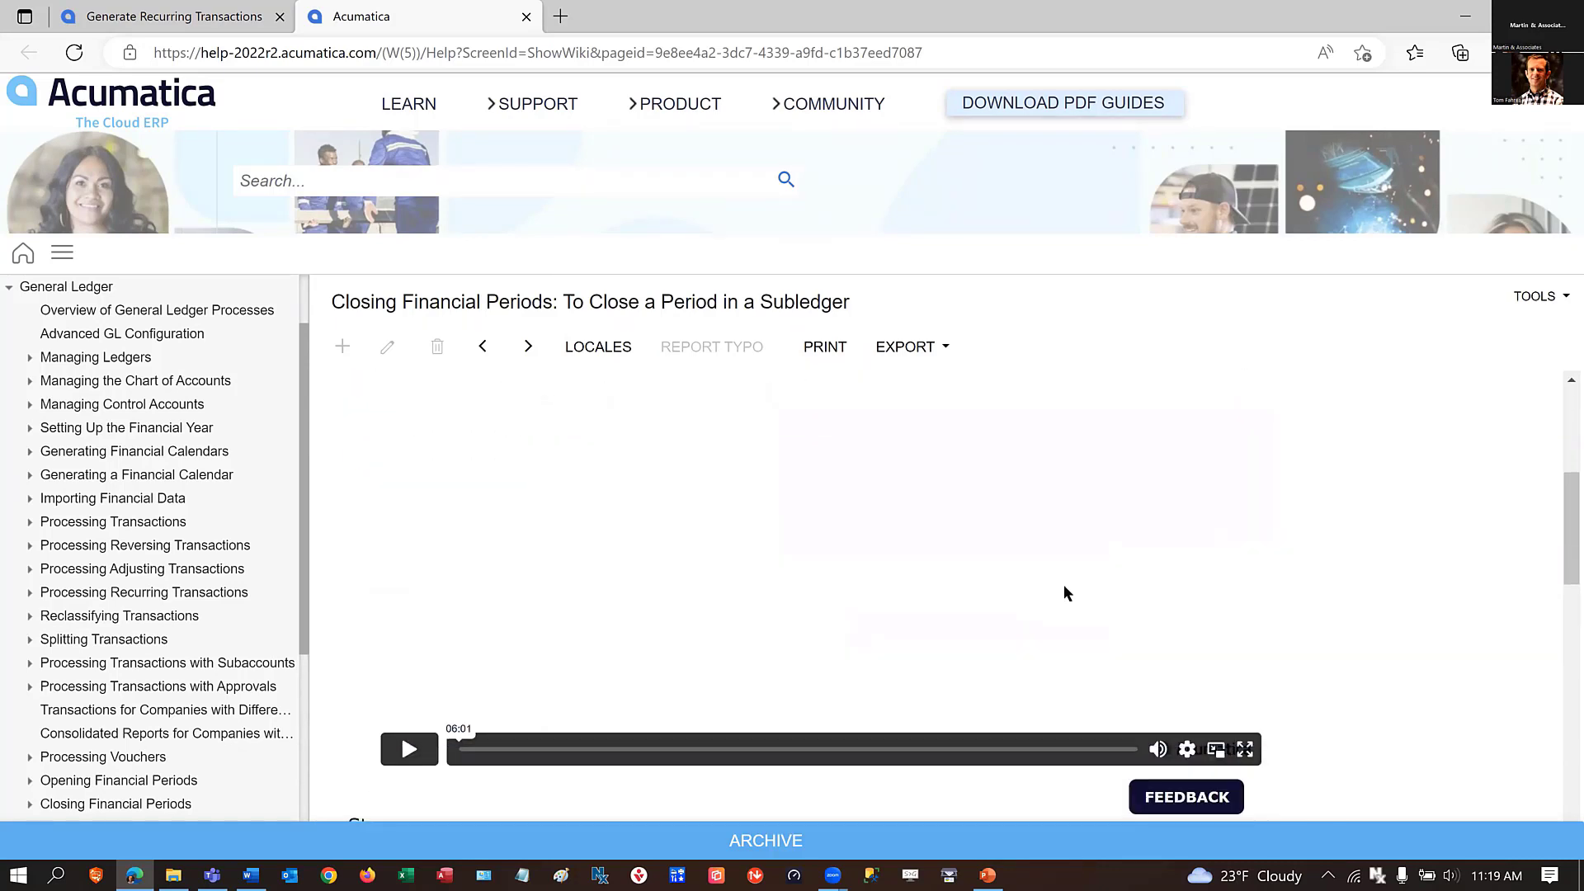
{"action": "scroll", "coordinate": [1065, 584], "scroll_direction": "up", "scroll_amount": 1}
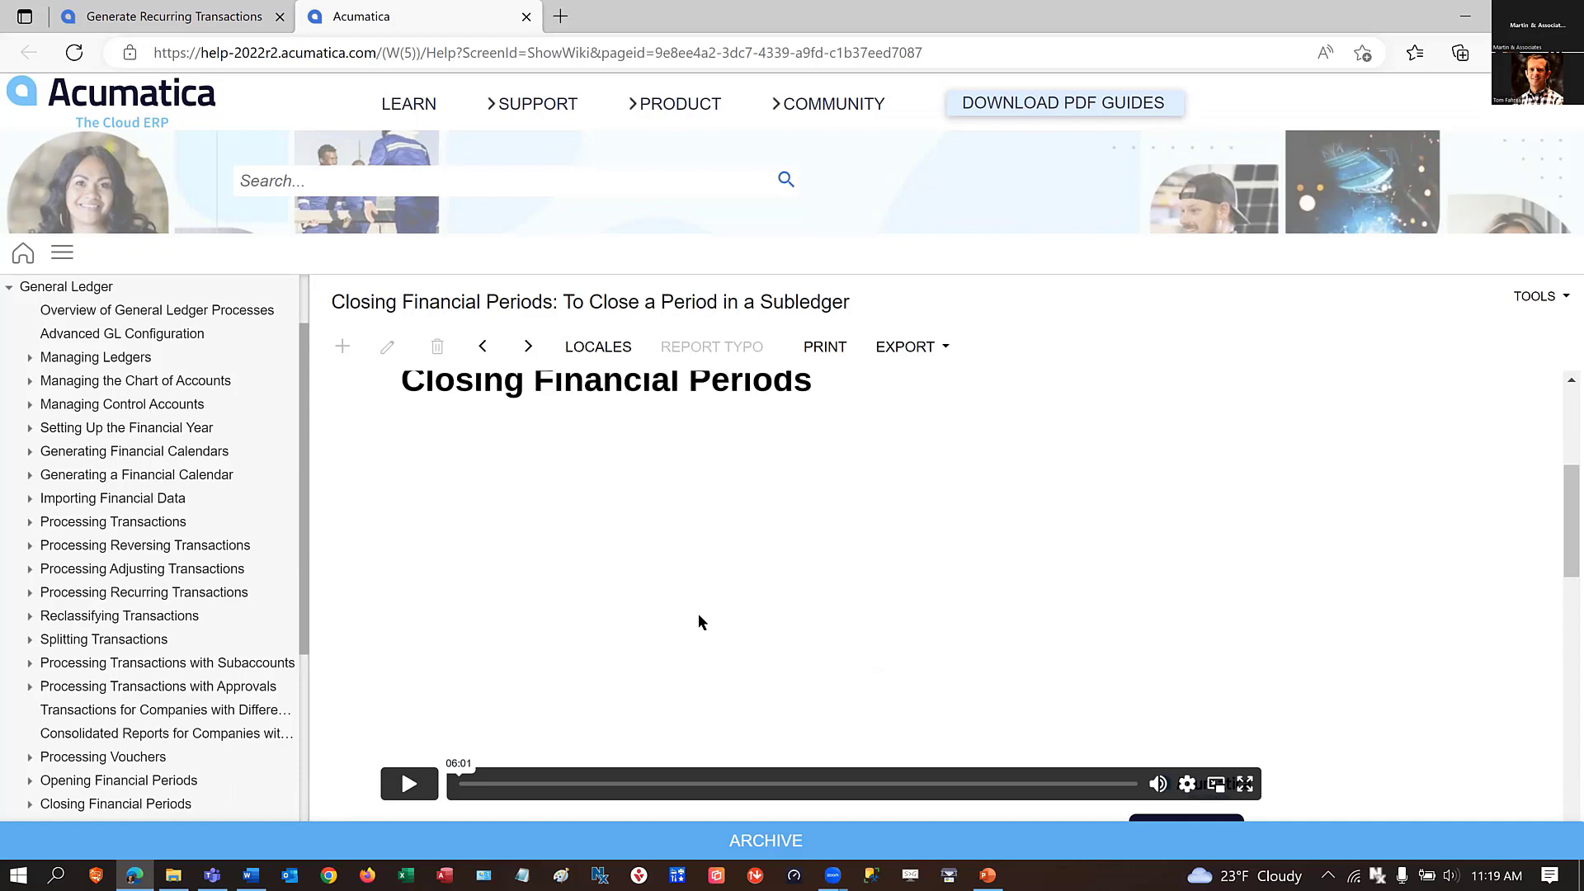
{"action": "scroll", "coordinate": [699, 614], "scroll_direction": "down", "scroll_amount": 1}
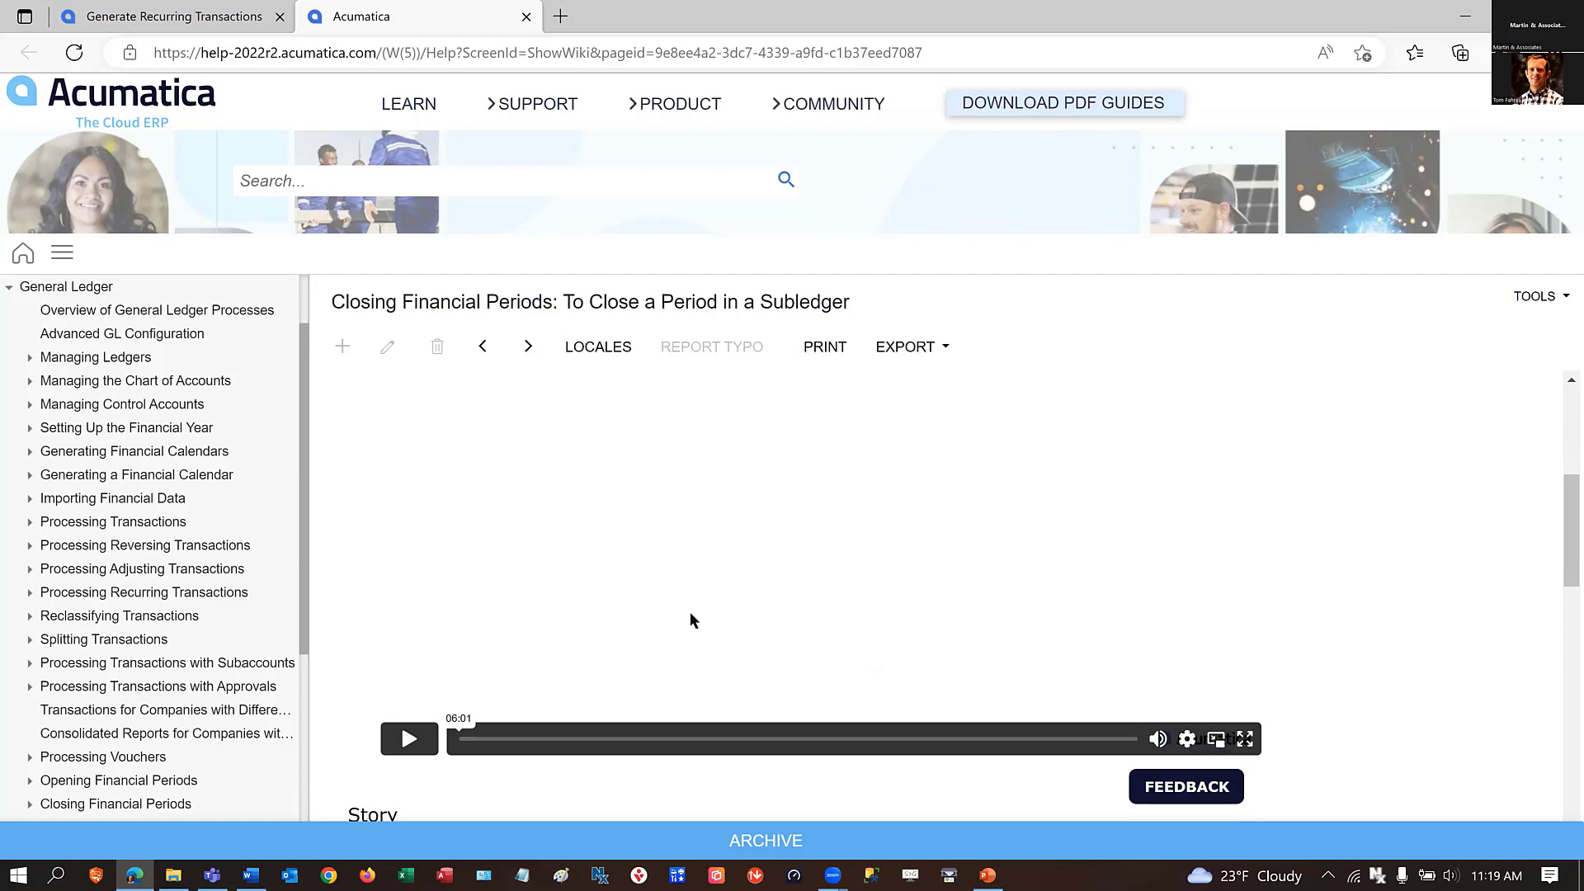
{"action": "left_click", "coordinate": [525, 17]}
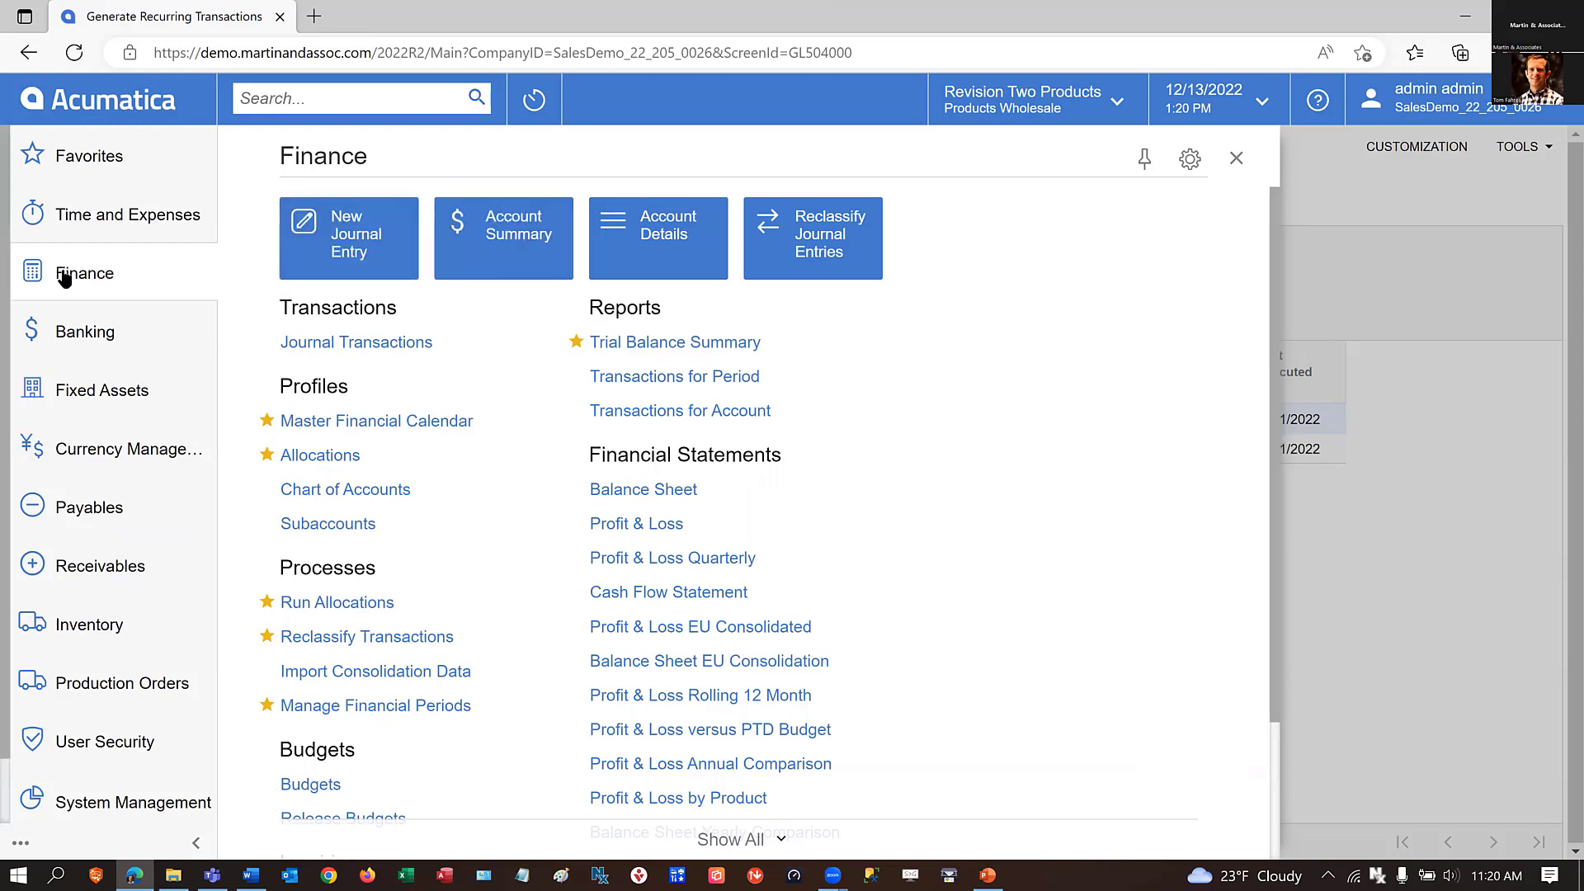
Run the 1099 Year Summary report from the payables forms for 1099 year 2020 in the 1099-NEC format.
{"action": "left_click", "coordinate": [69, 518]}
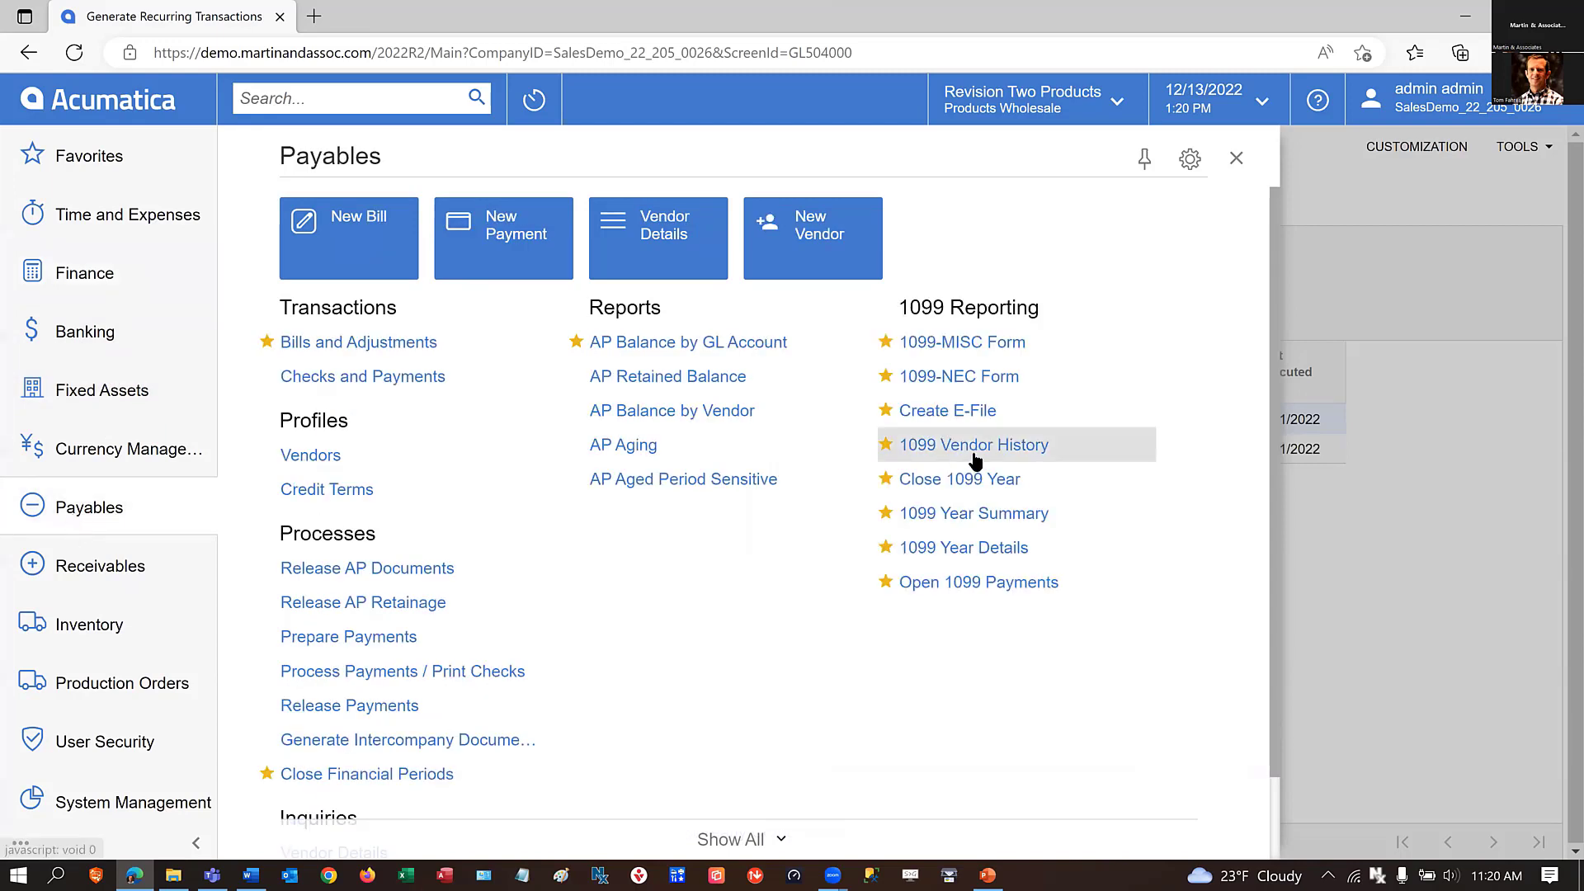
{"action": "left_click", "coordinate": [975, 515]}
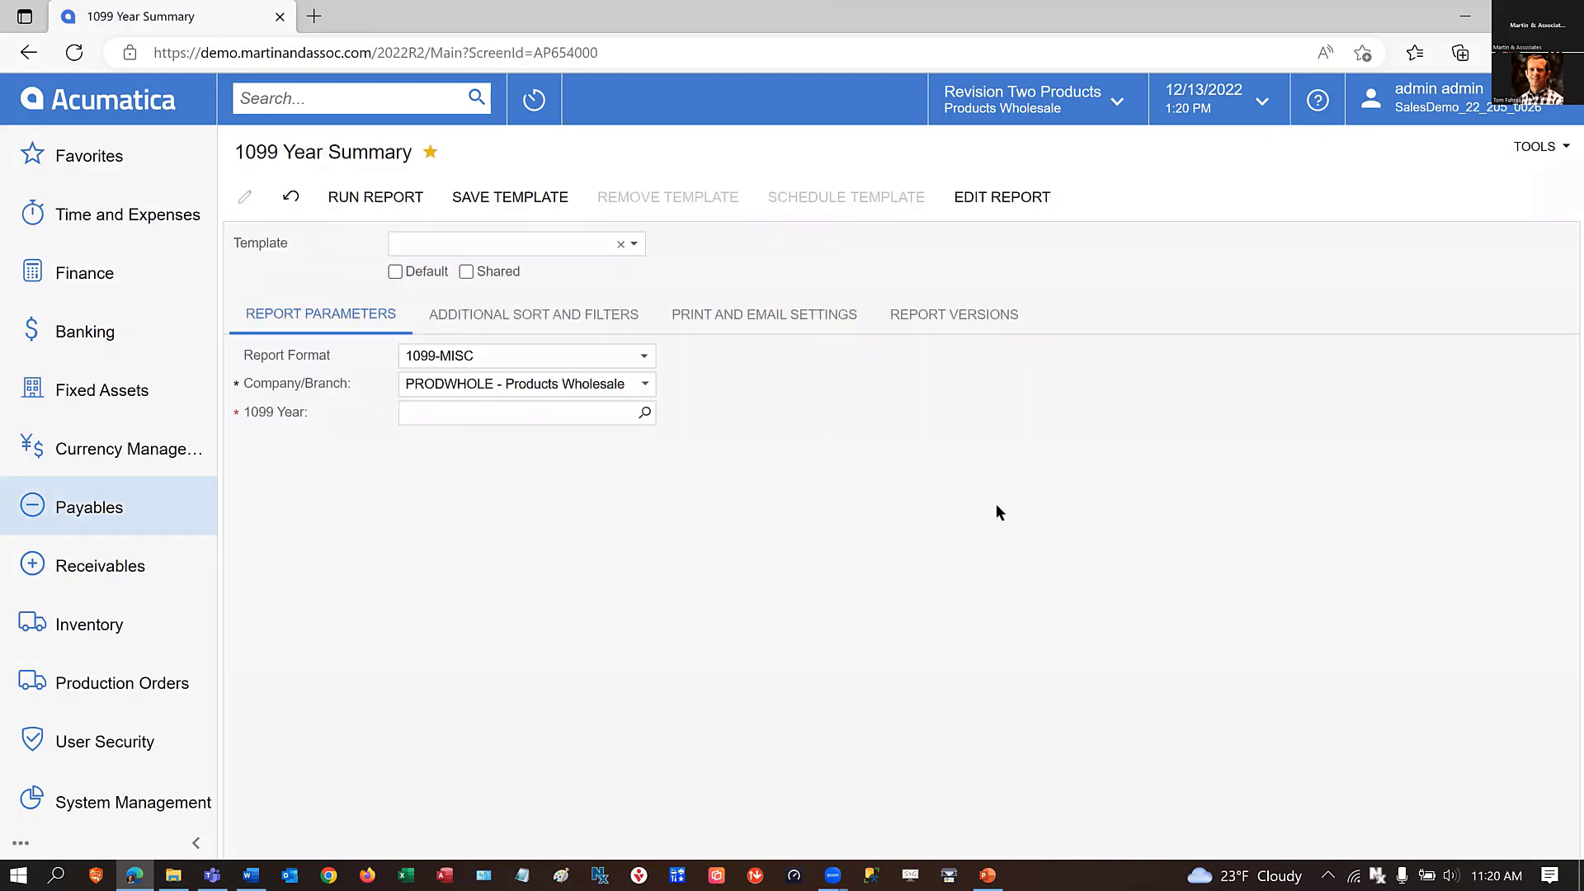
{"action": "left_click", "coordinate": [644, 412]}
{"action": "left_click", "coordinate": [446, 740]}
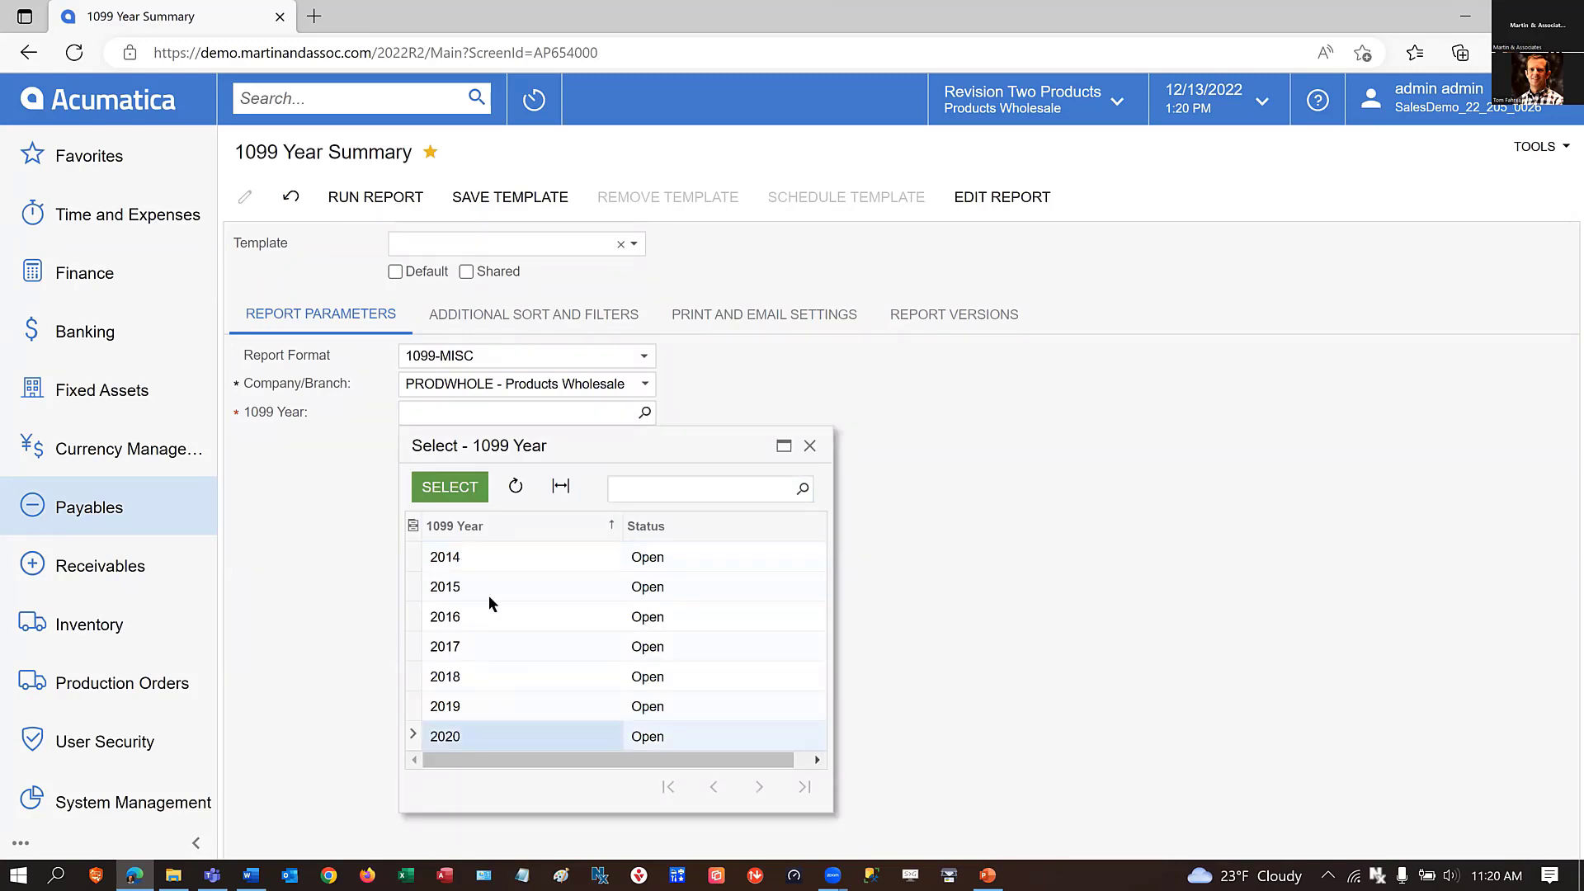
{"action": "left_click", "coordinate": [450, 487]}
{"action": "left_click", "coordinate": [643, 350]}
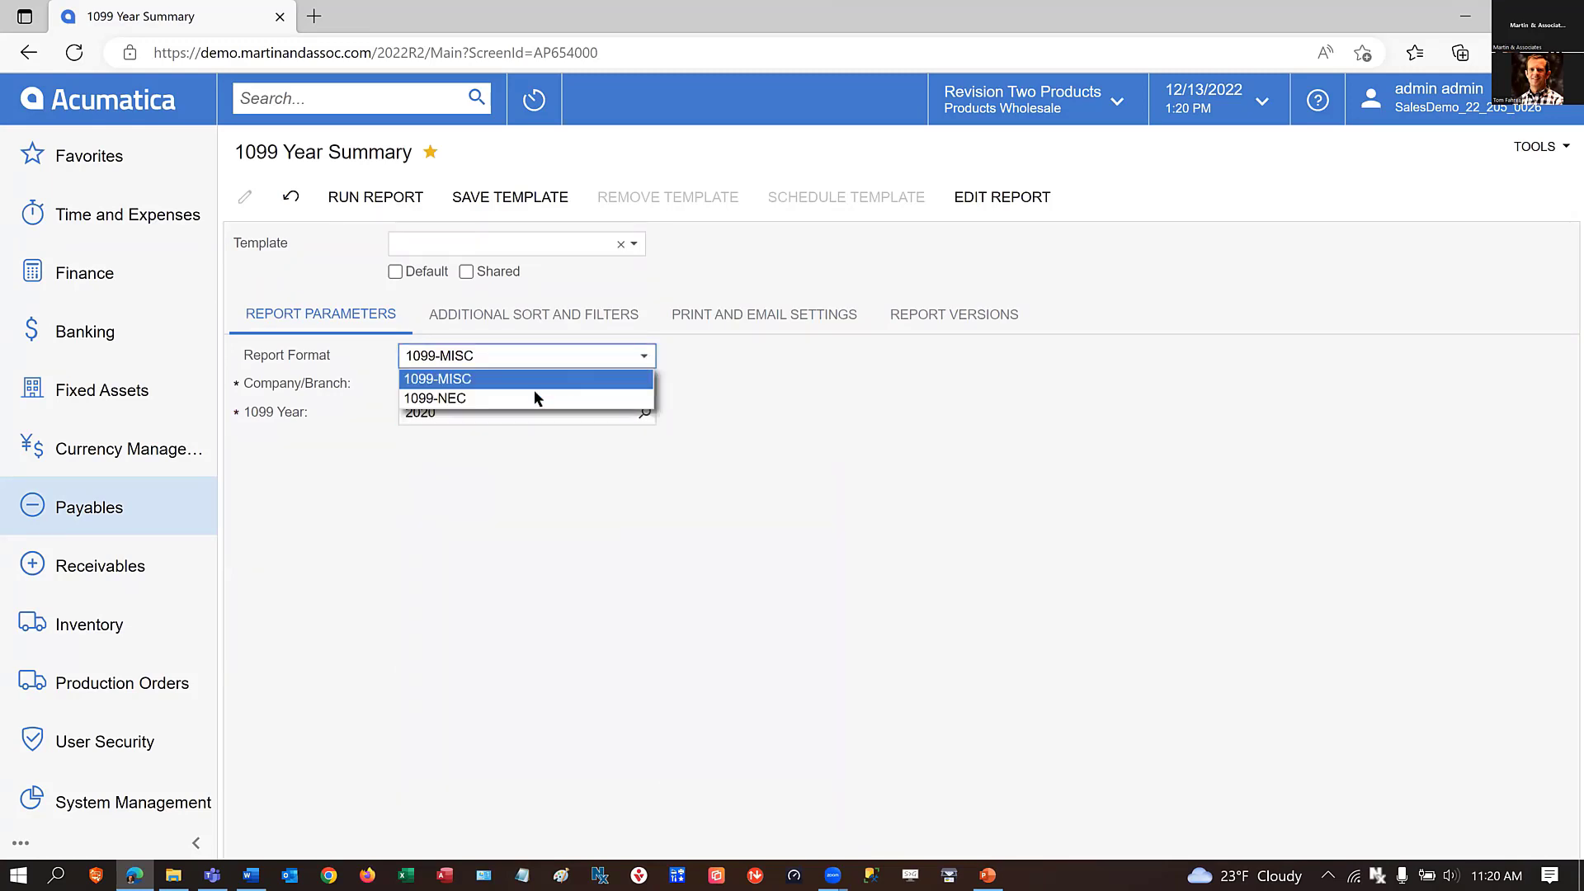
{"action": "left_click", "coordinate": [533, 393]}
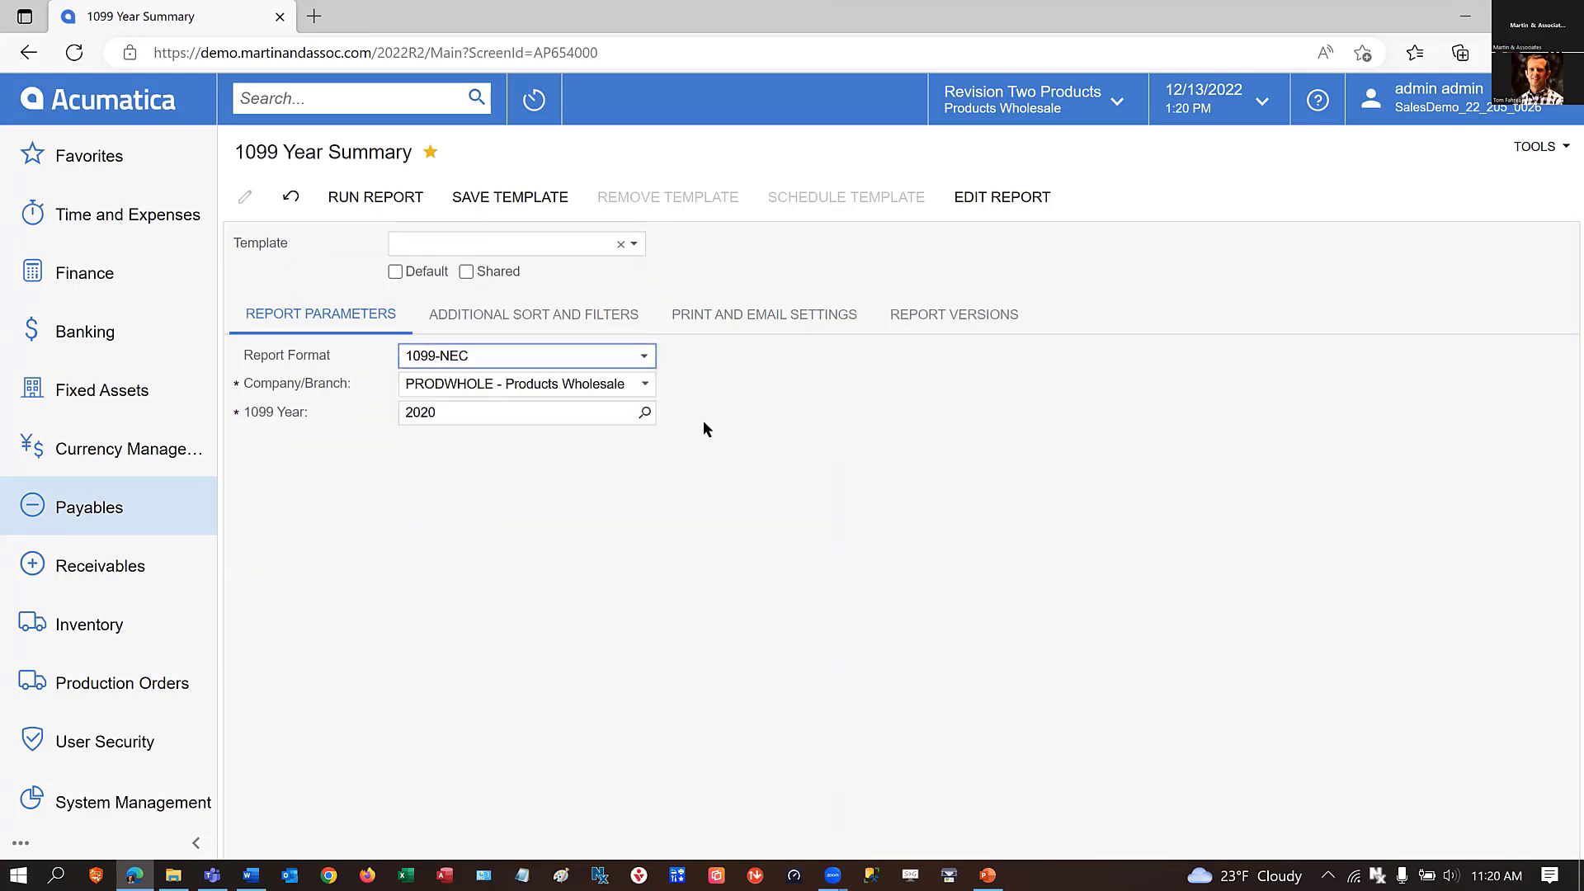
{"action": "left_click", "coordinate": [383, 198]}
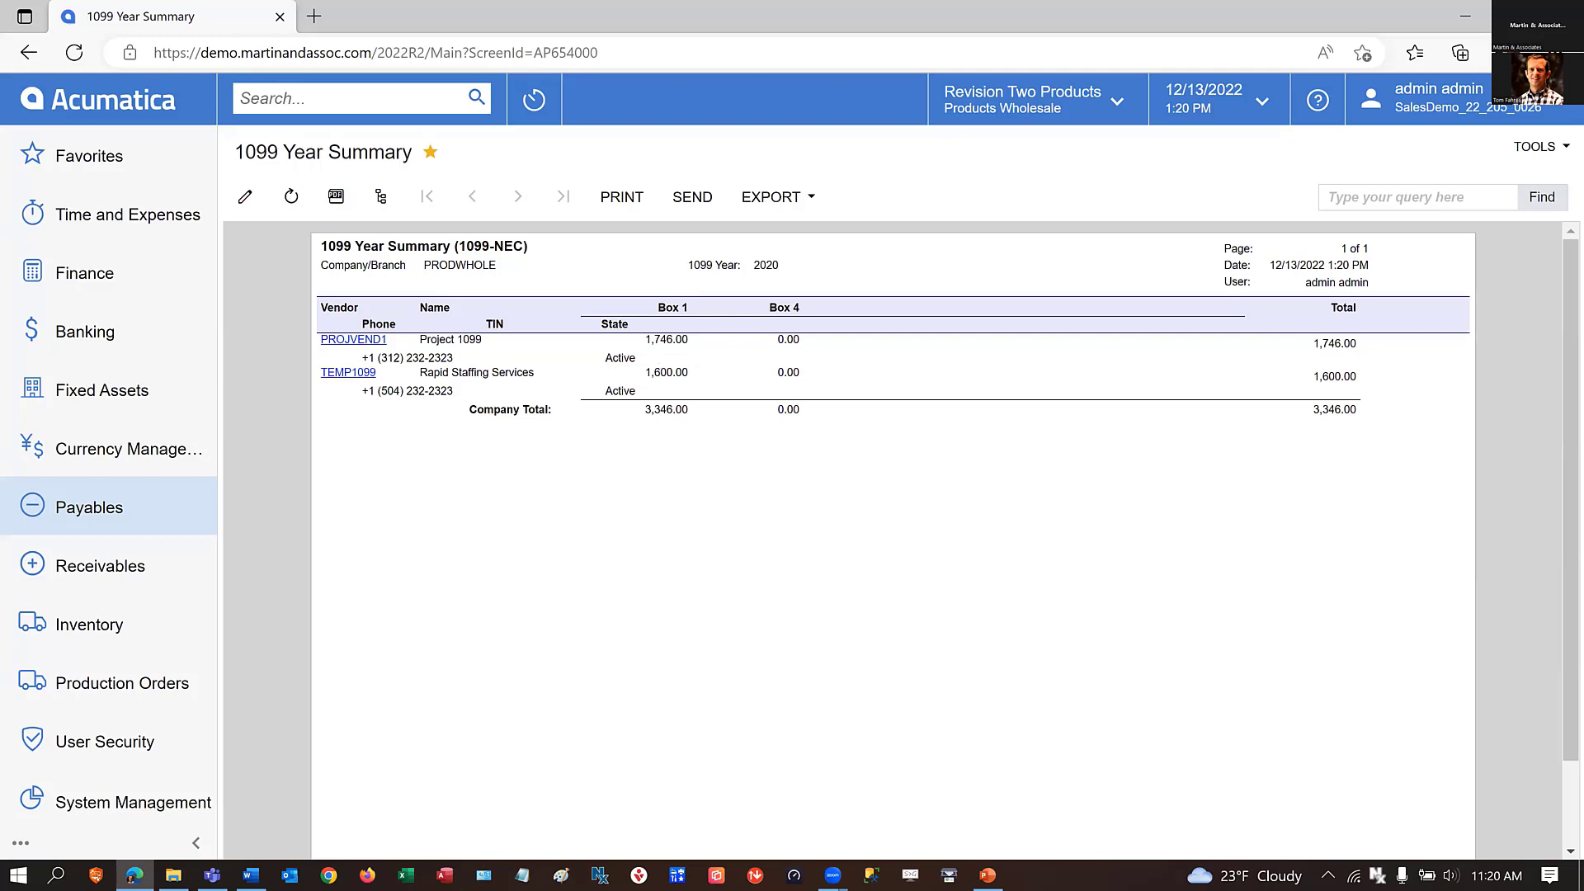
Run the 1099-NEC Form for Products Wholesale for 1099 year 2020 and look through the generated pages.
{"action": "left_click", "coordinate": [90, 511]}
{"action": "left_click", "coordinate": [916, 376]}
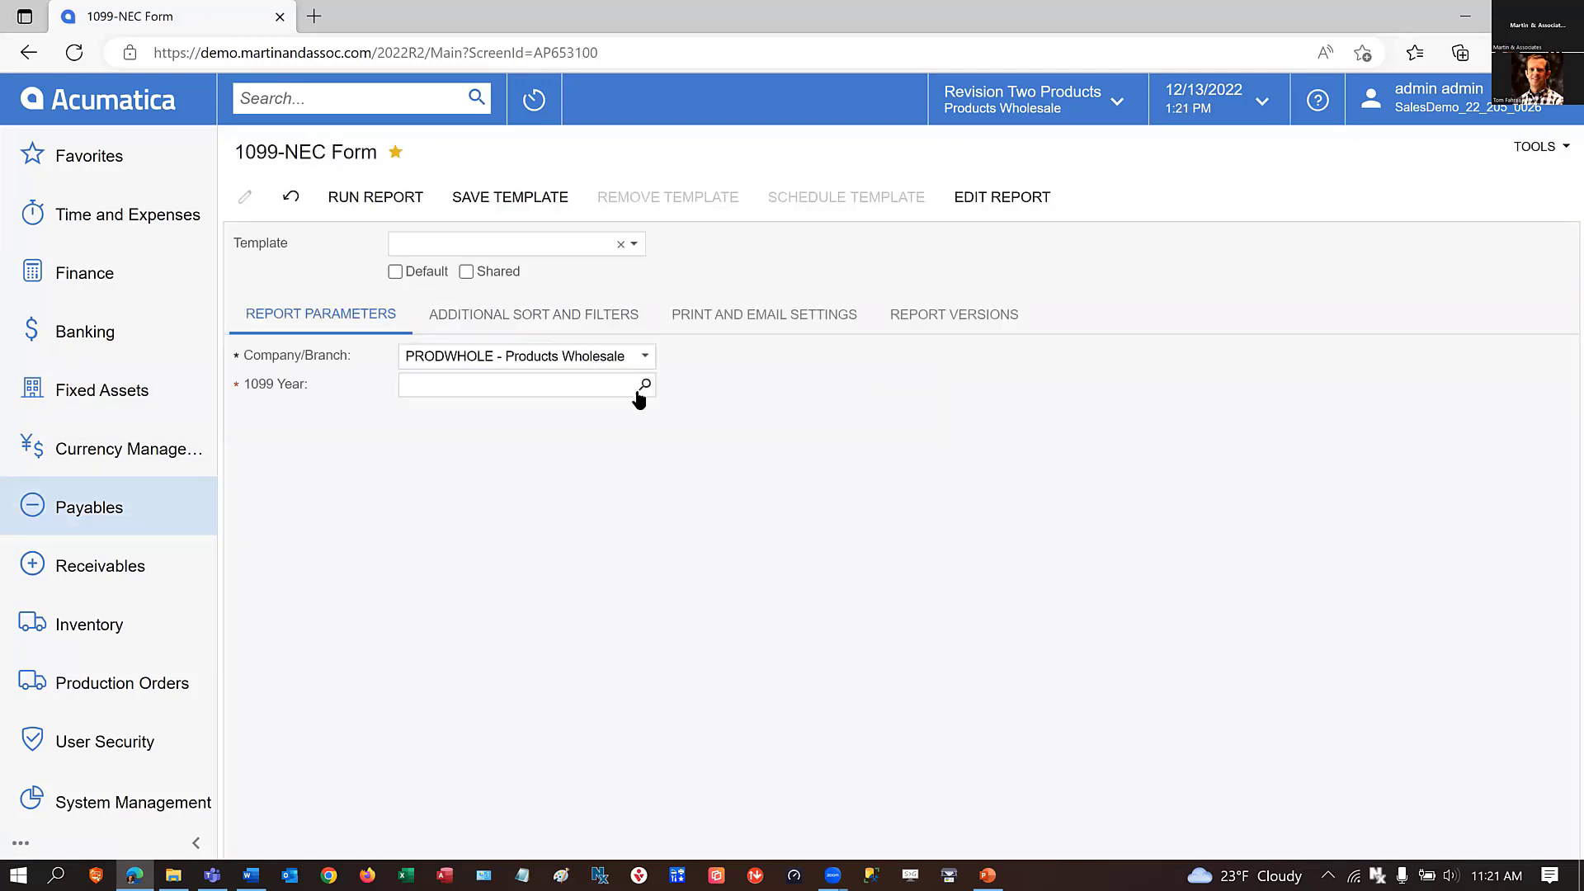
{"action": "left_click", "coordinate": [643, 384]}
{"action": "left_click", "coordinate": [459, 710]}
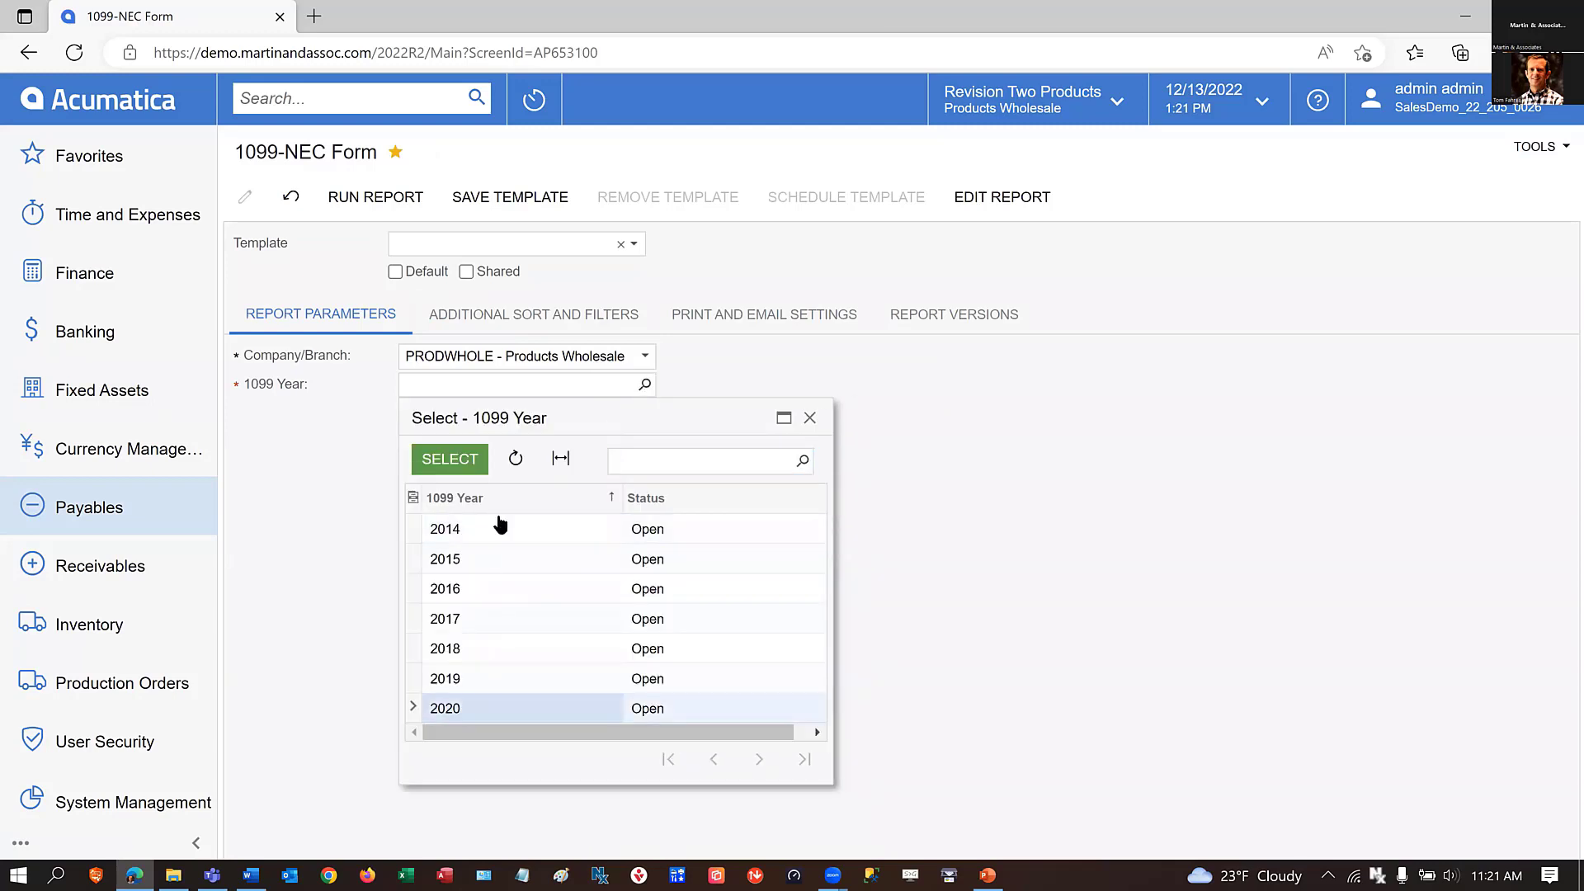
{"action": "left_click", "coordinate": [469, 467]}
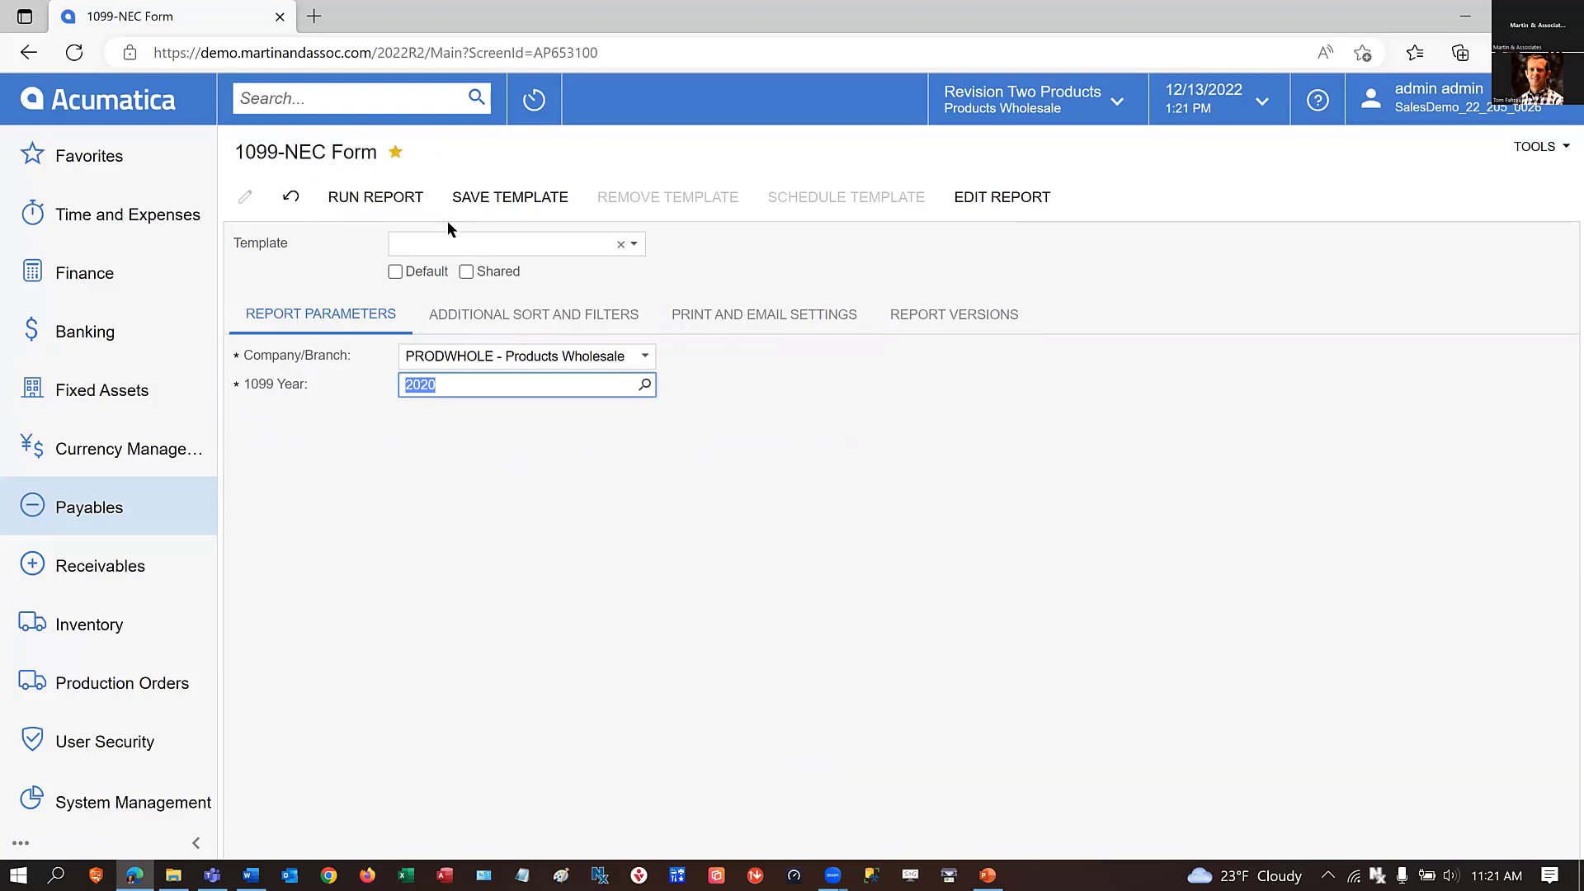
{"action": "left_click", "coordinate": [369, 202]}
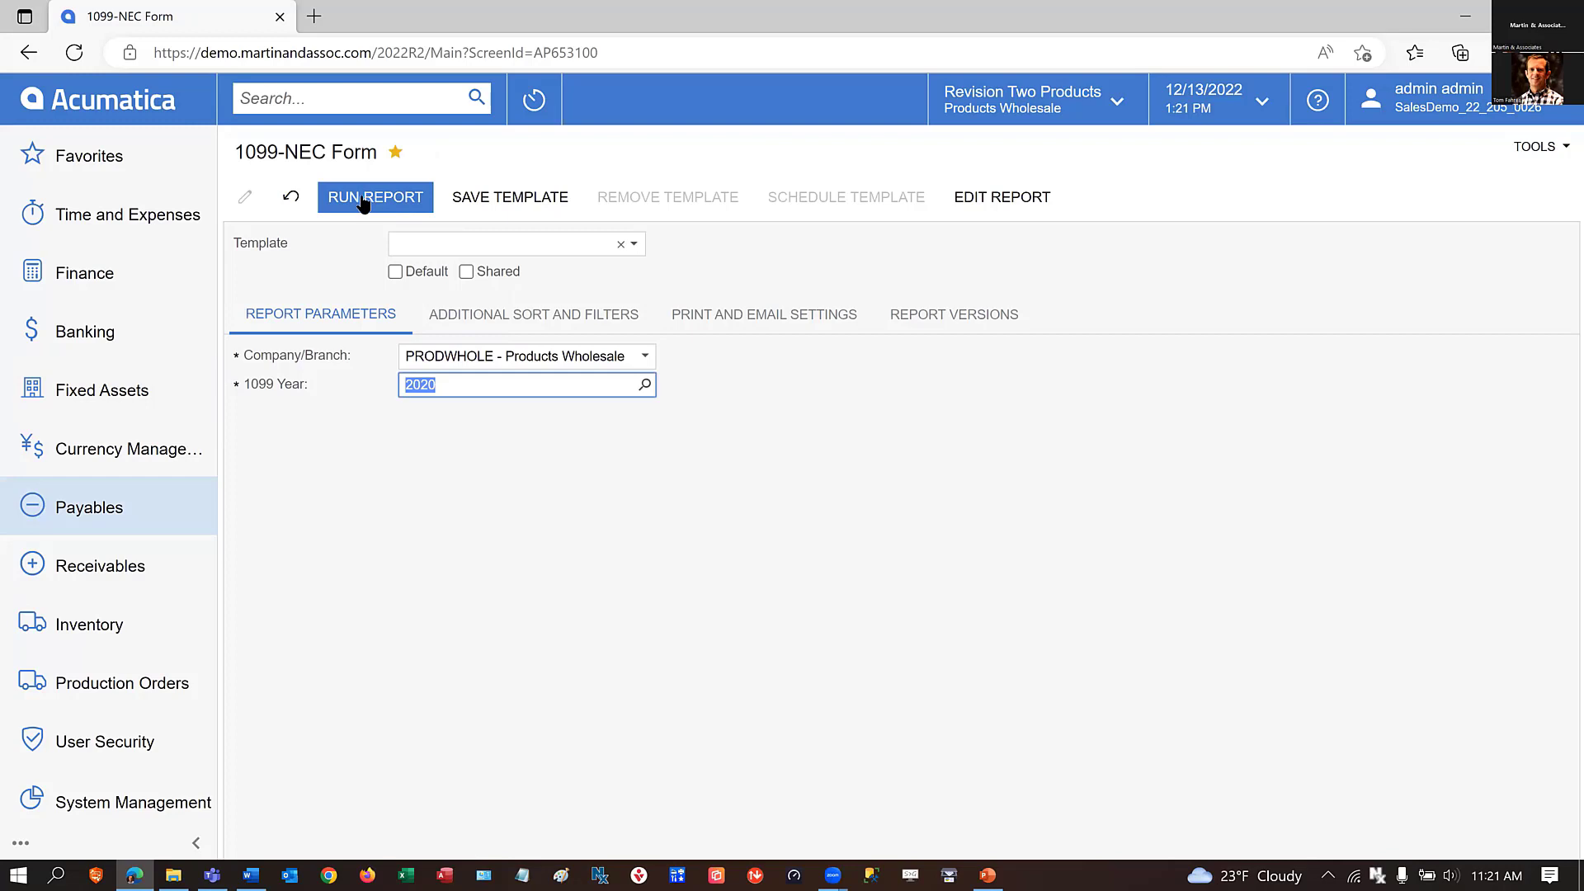
{"action": "left_click", "coordinate": [363, 202]}
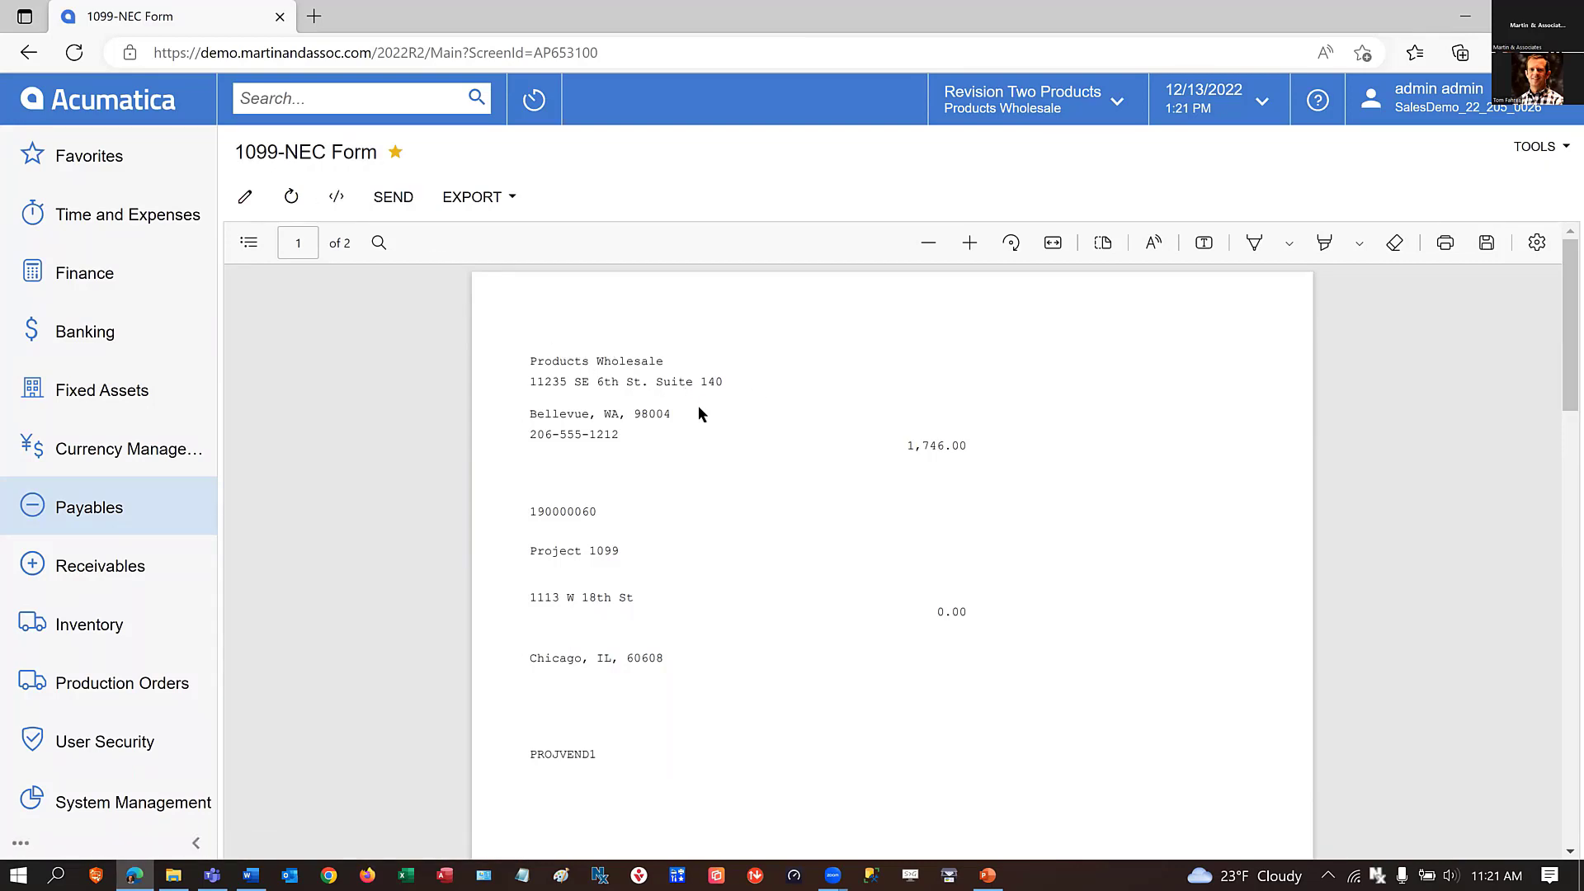
{"action": "scroll", "coordinate": [698, 407], "scroll_direction": "down", "scroll_amount": 5}
{"action": "scroll", "coordinate": [698, 408], "scroll_direction": "down", "scroll_amount": 7}
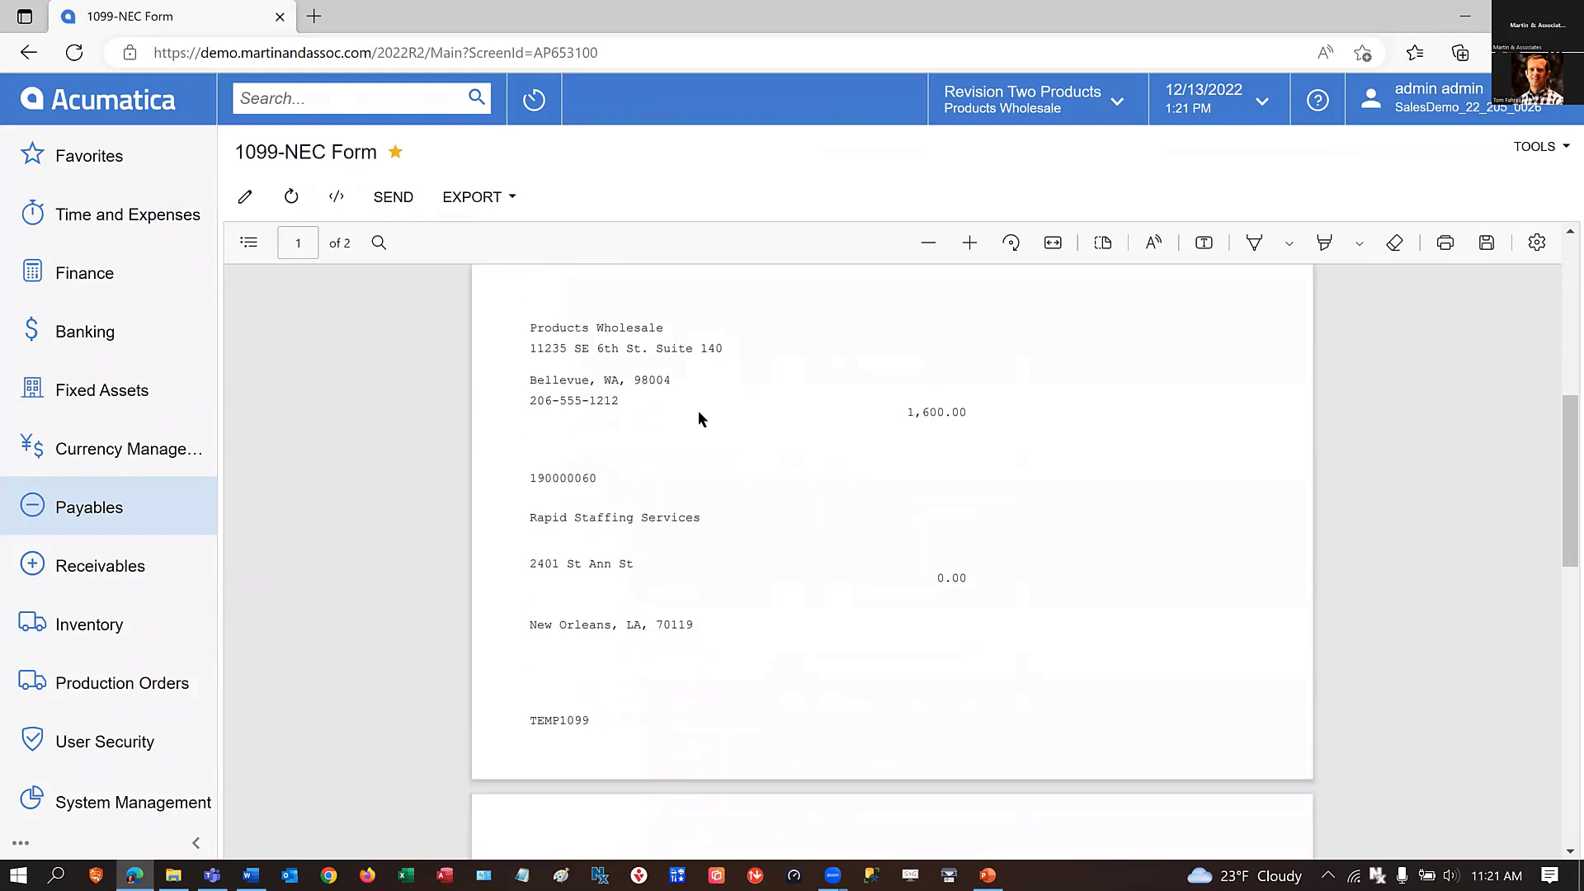
{"action": "scroll", "coordinate": [746, 576], "scroll_direction": "down", "scroll_amount": 3}
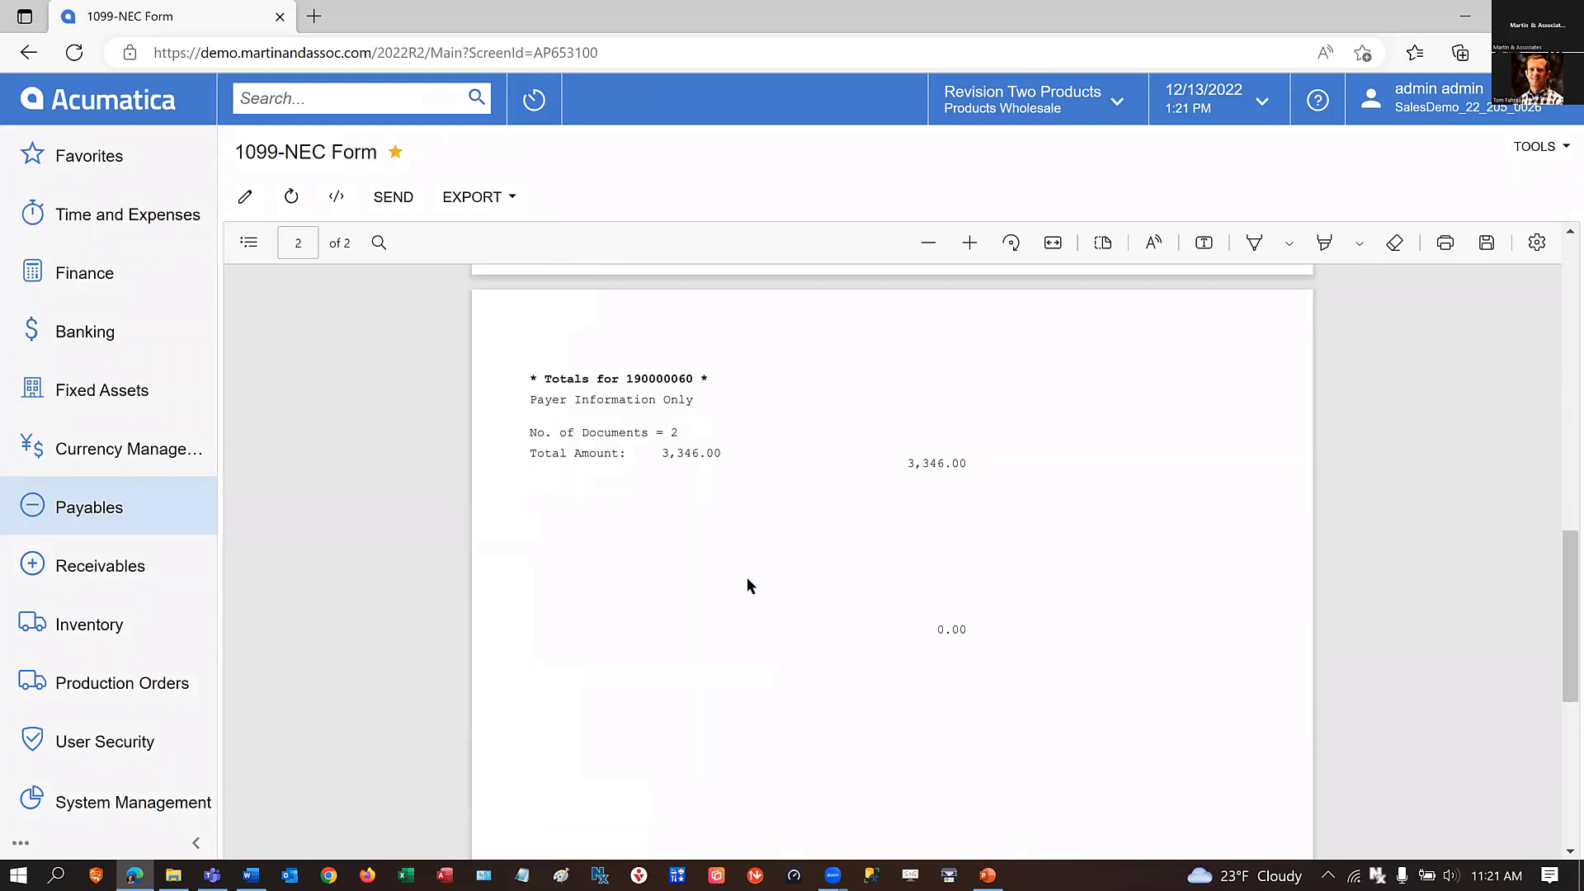
{"action": "scroll", "coordinate": [739, 576], "scroll_direction": "up", "scroll_amount": 6}
{"action": "scroll", "coordinate": [749, 559], "scroll_direction": "up", "scroll_amount": 10}
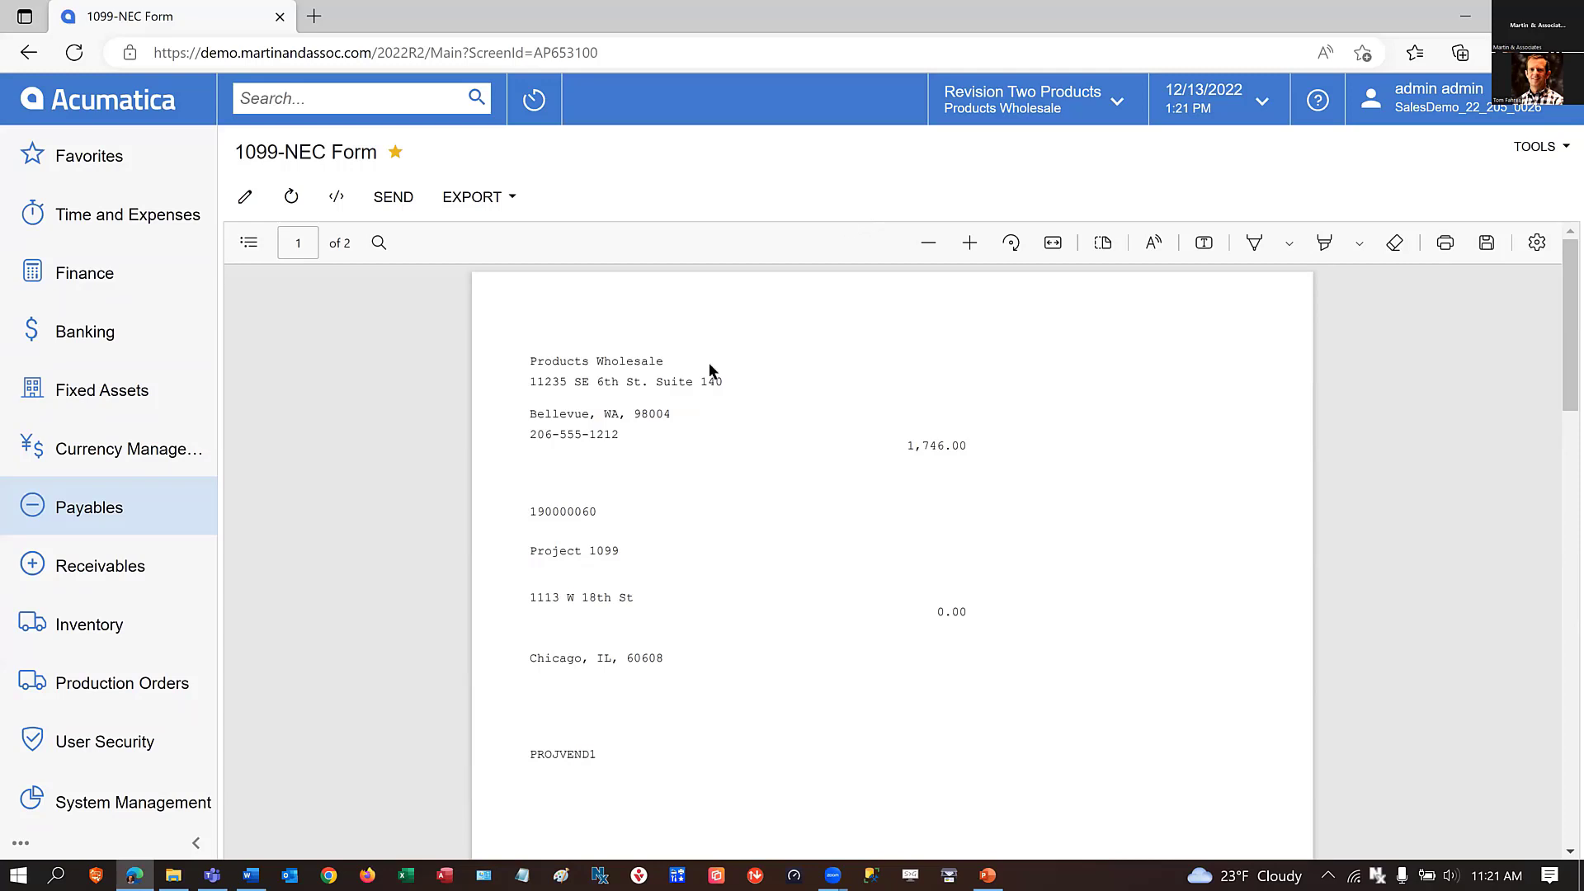
Open Create E-File from the 1099 reporting forms and set the 1099 year to 2020 and the file format to NEC.
{"action": "left_click", "coordinate": [72, 507]}
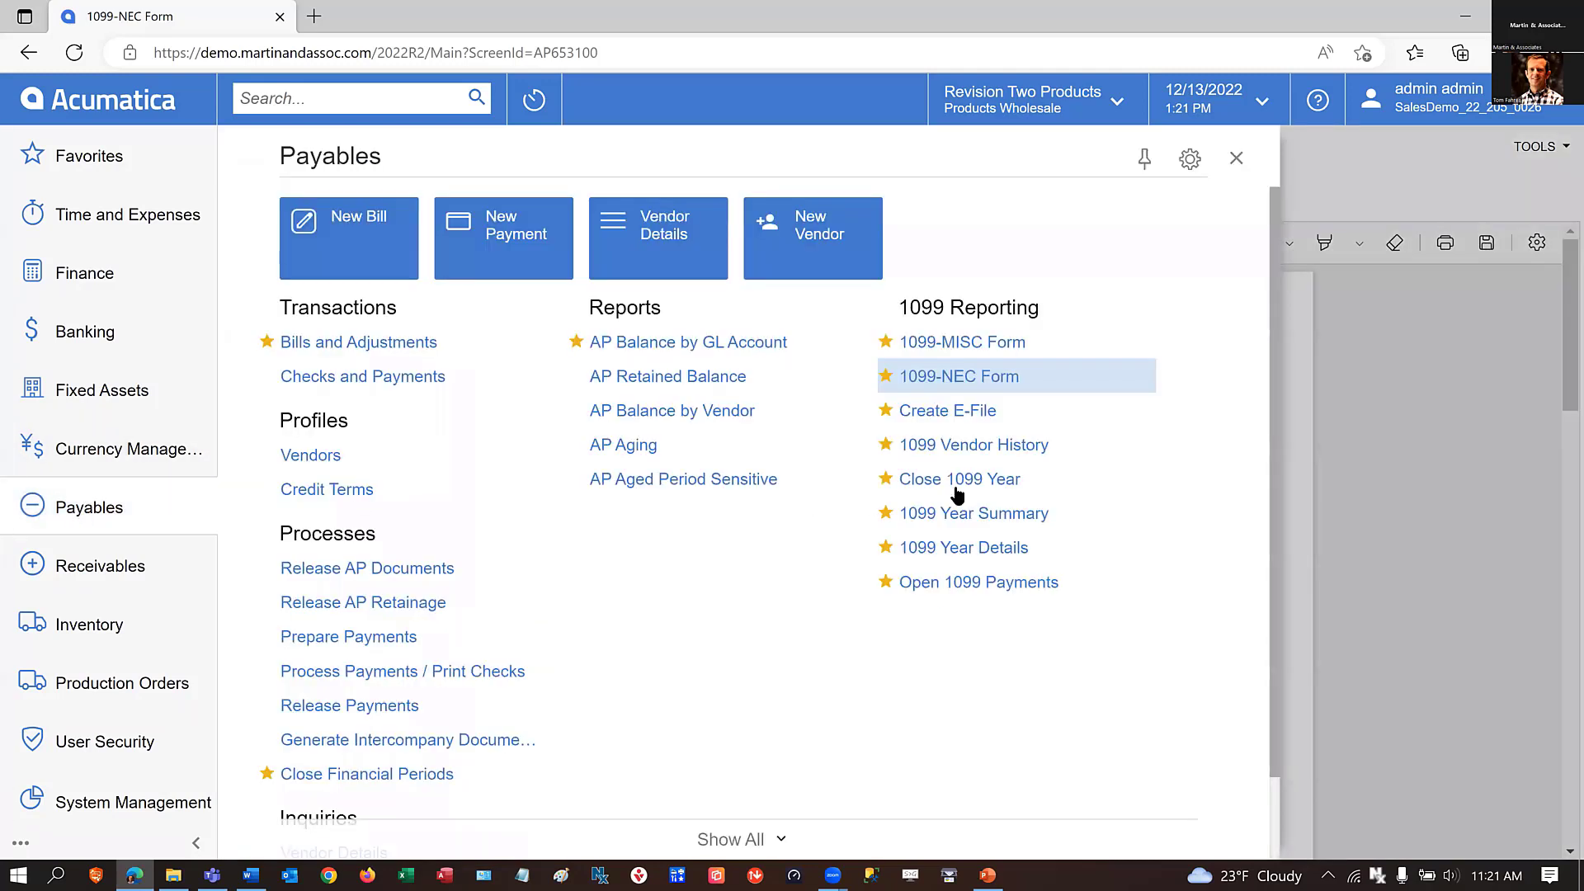
{"action": "left_click", "coordinate": [921, 413]}
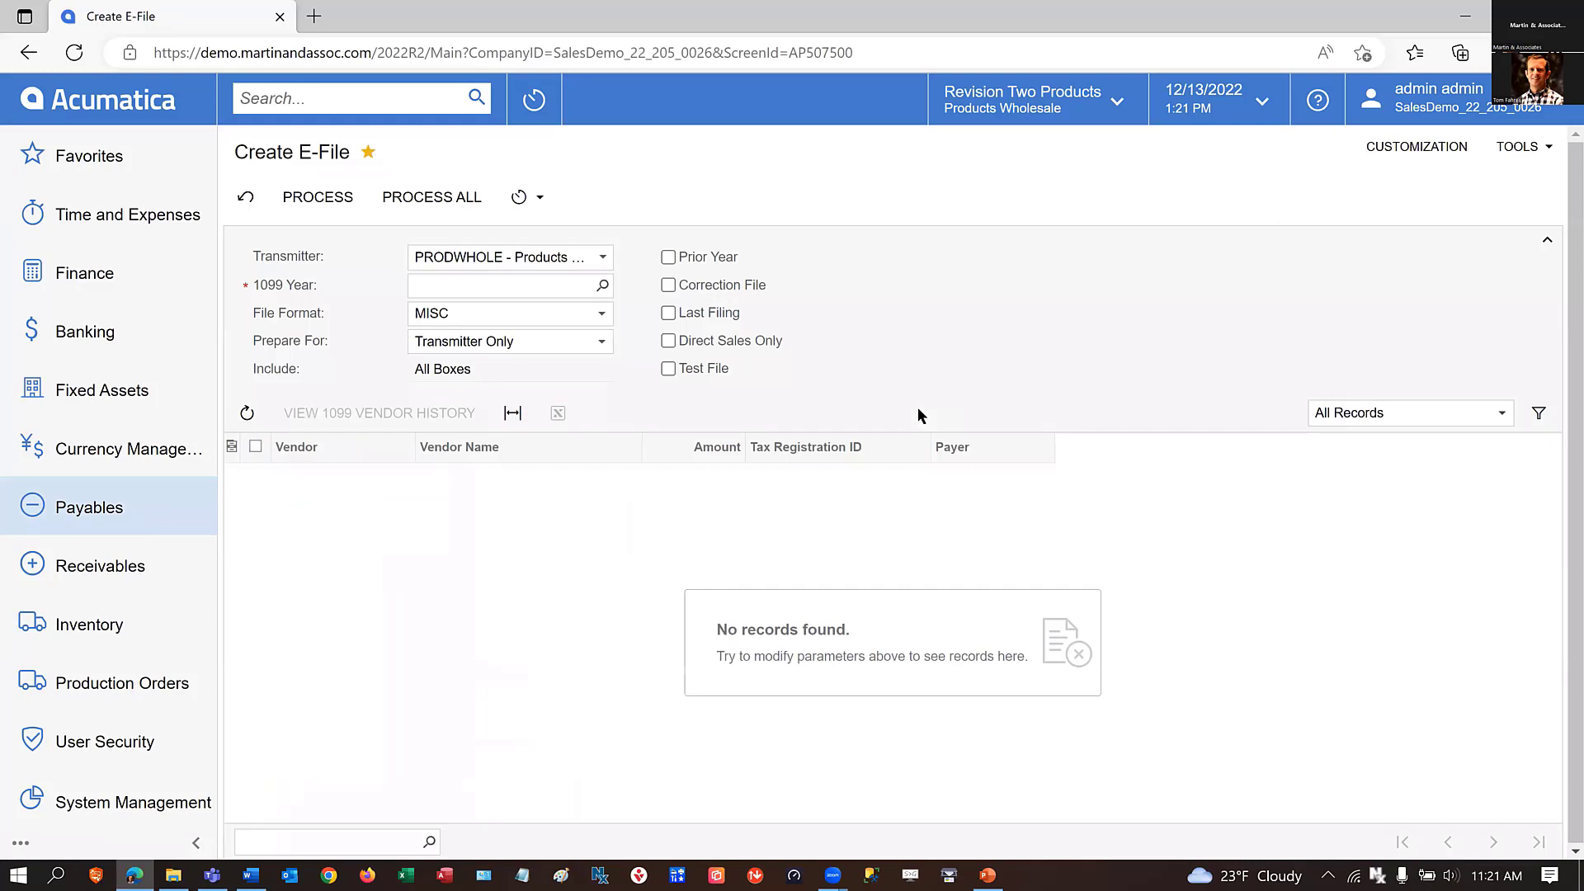
{"action": "left_click", "coordinate": [604, 284]}
{"action": "left_click", "coordinate": [458, 610]}
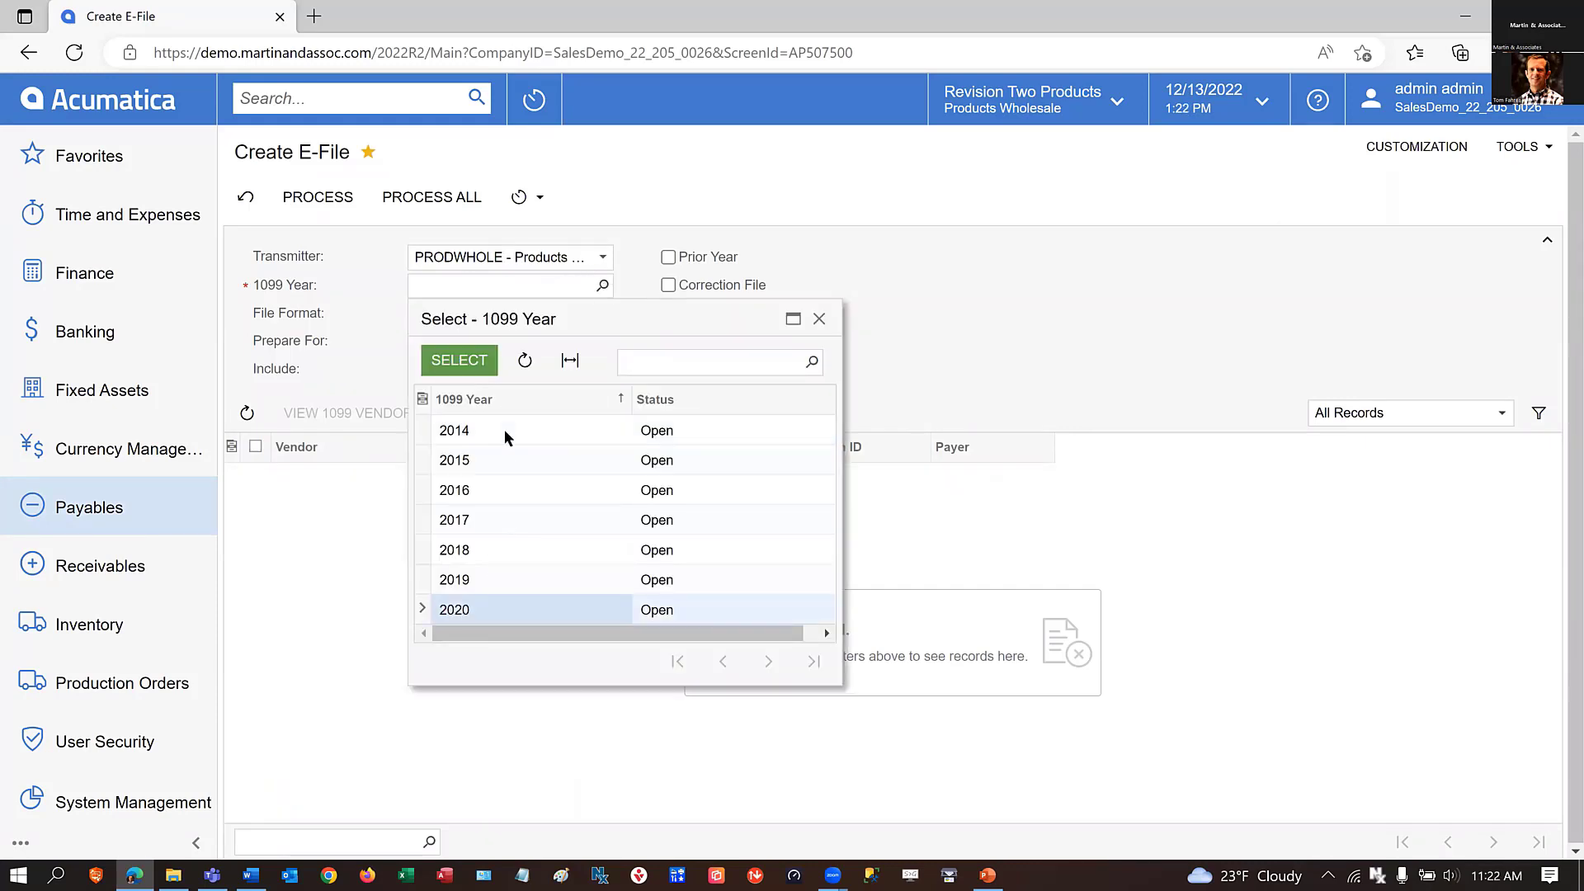
{"action": "left_click", "coordinate": [450, 360]}
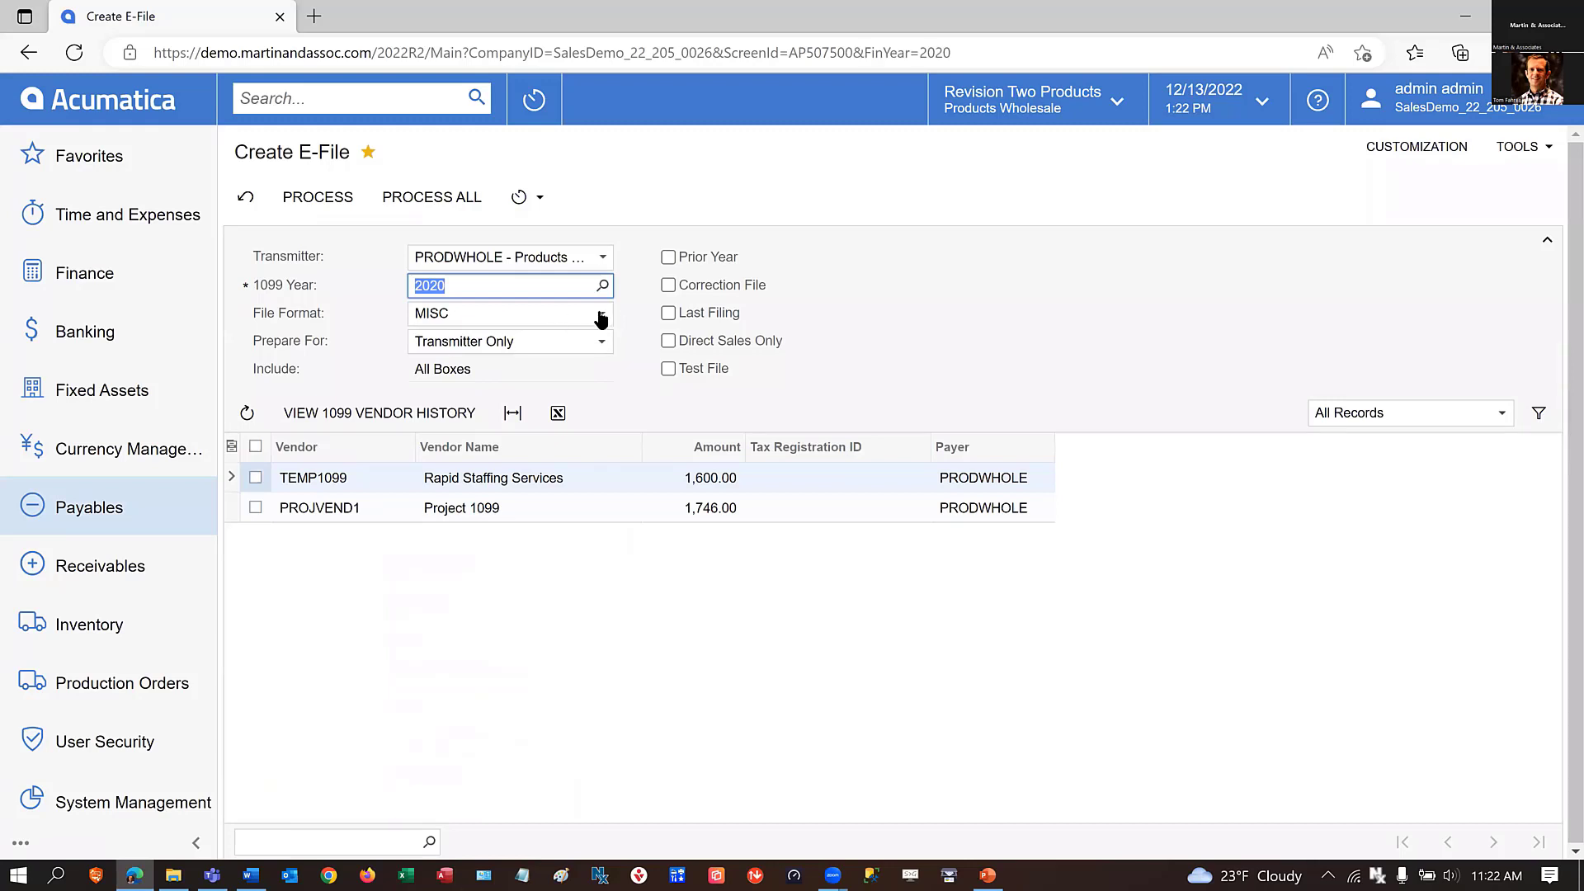
{"action": "left_click", "coordinate": [609, 312]}
{"action": "left_click", "coordinate": [458, 355]}
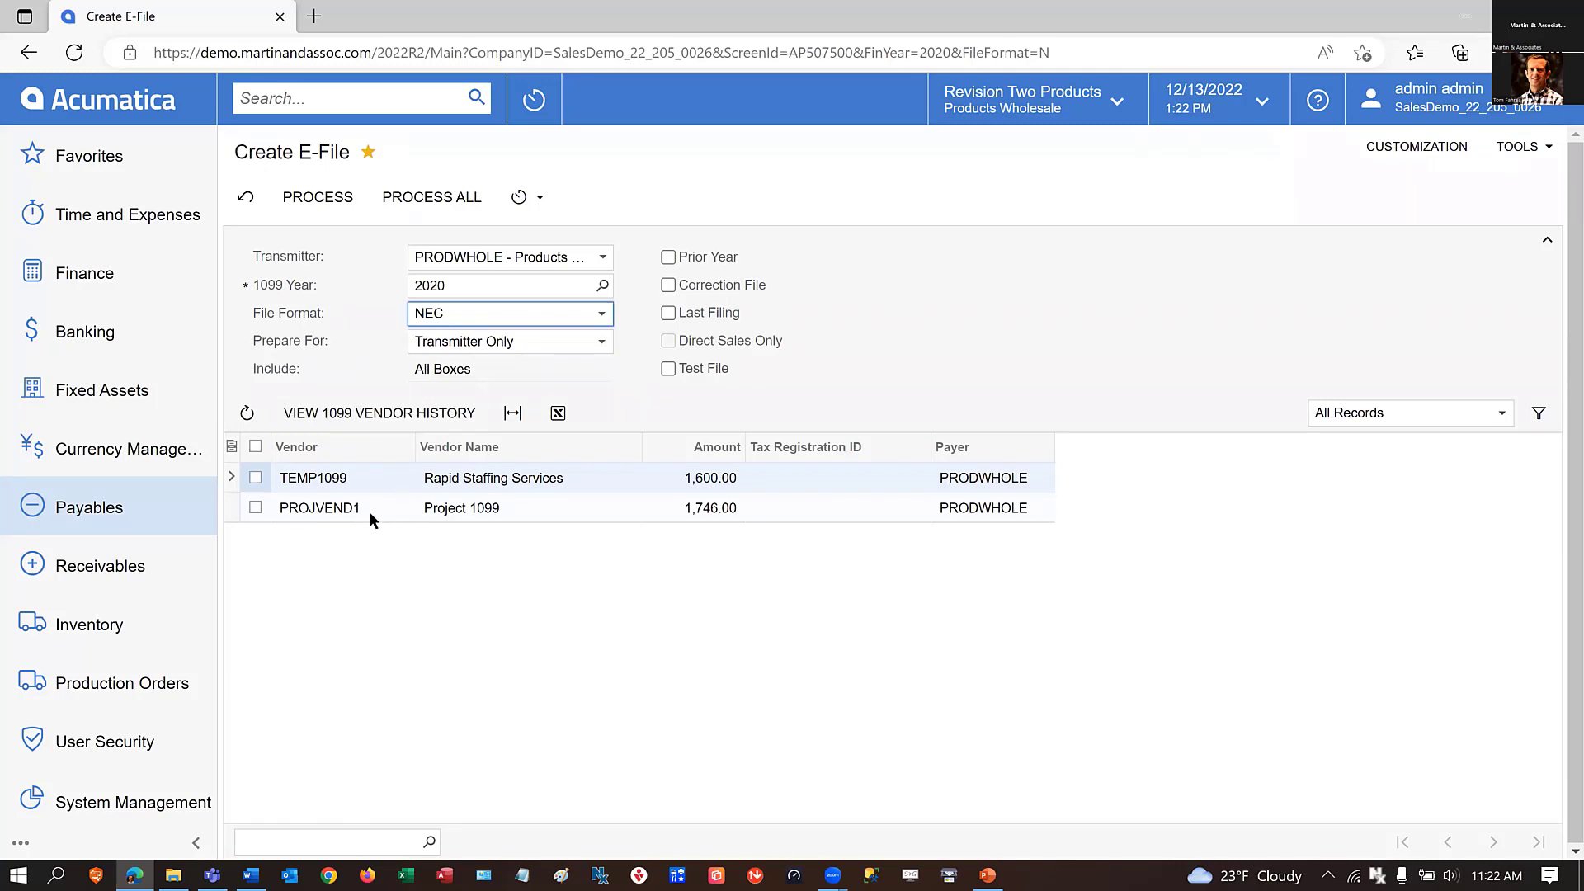
Process the e-file for Rapid Staffing Services and Project 1099, view the downloaded 1099-NEC.txt, and dismiss the processing results.
{"action": "left_click", "coordinate": [255, 478]}
{"action": "left_click", "coordinate": [255, 507]}
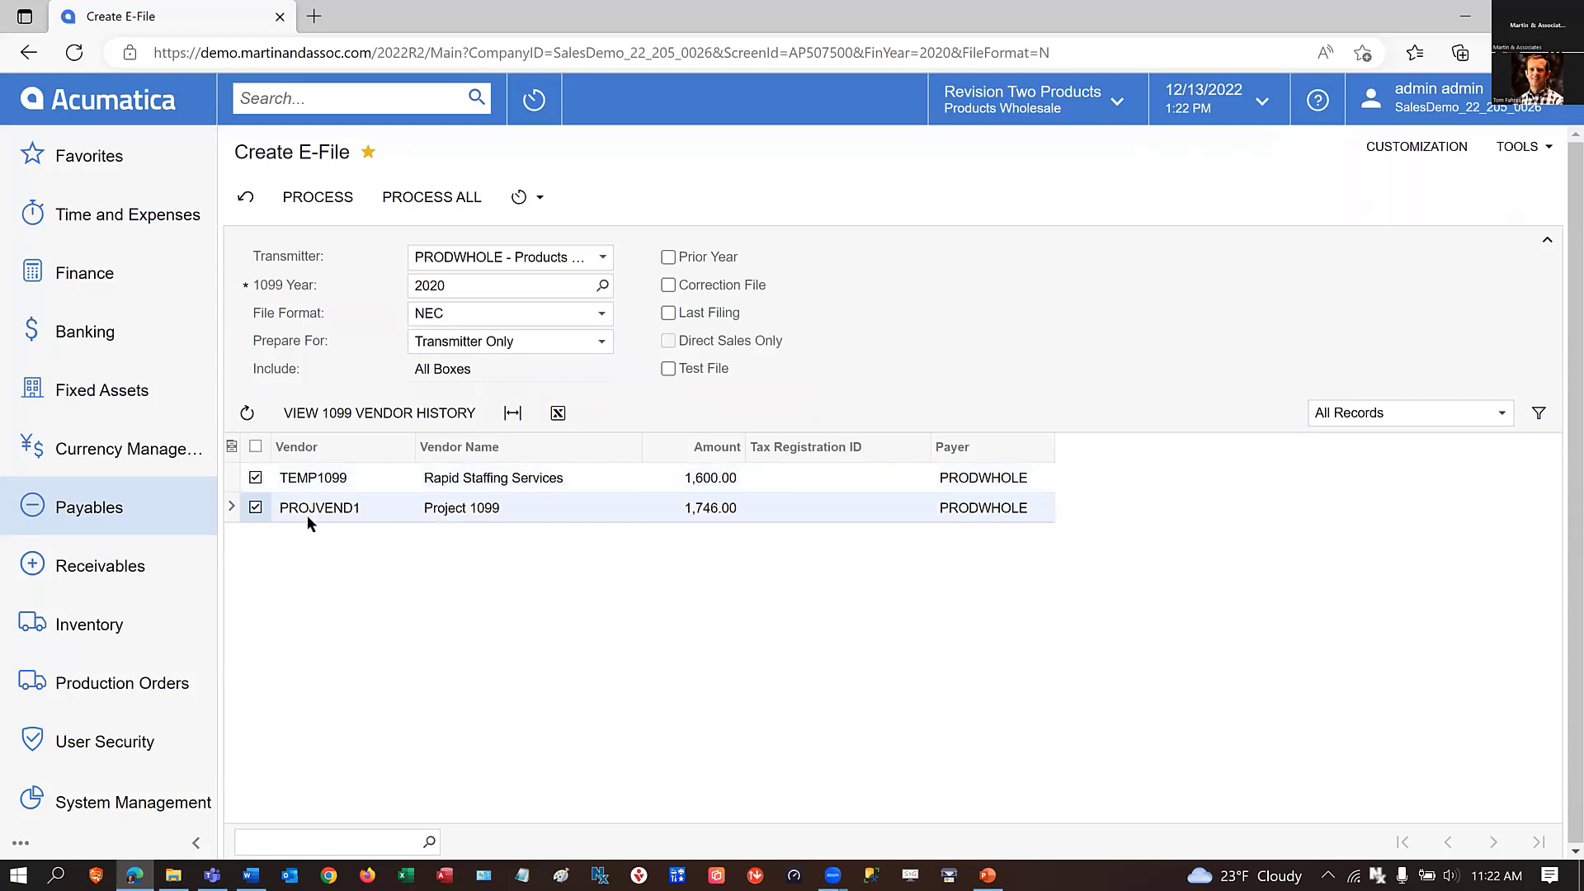
{"action": "left_click", "coordinate": [320, 197]}
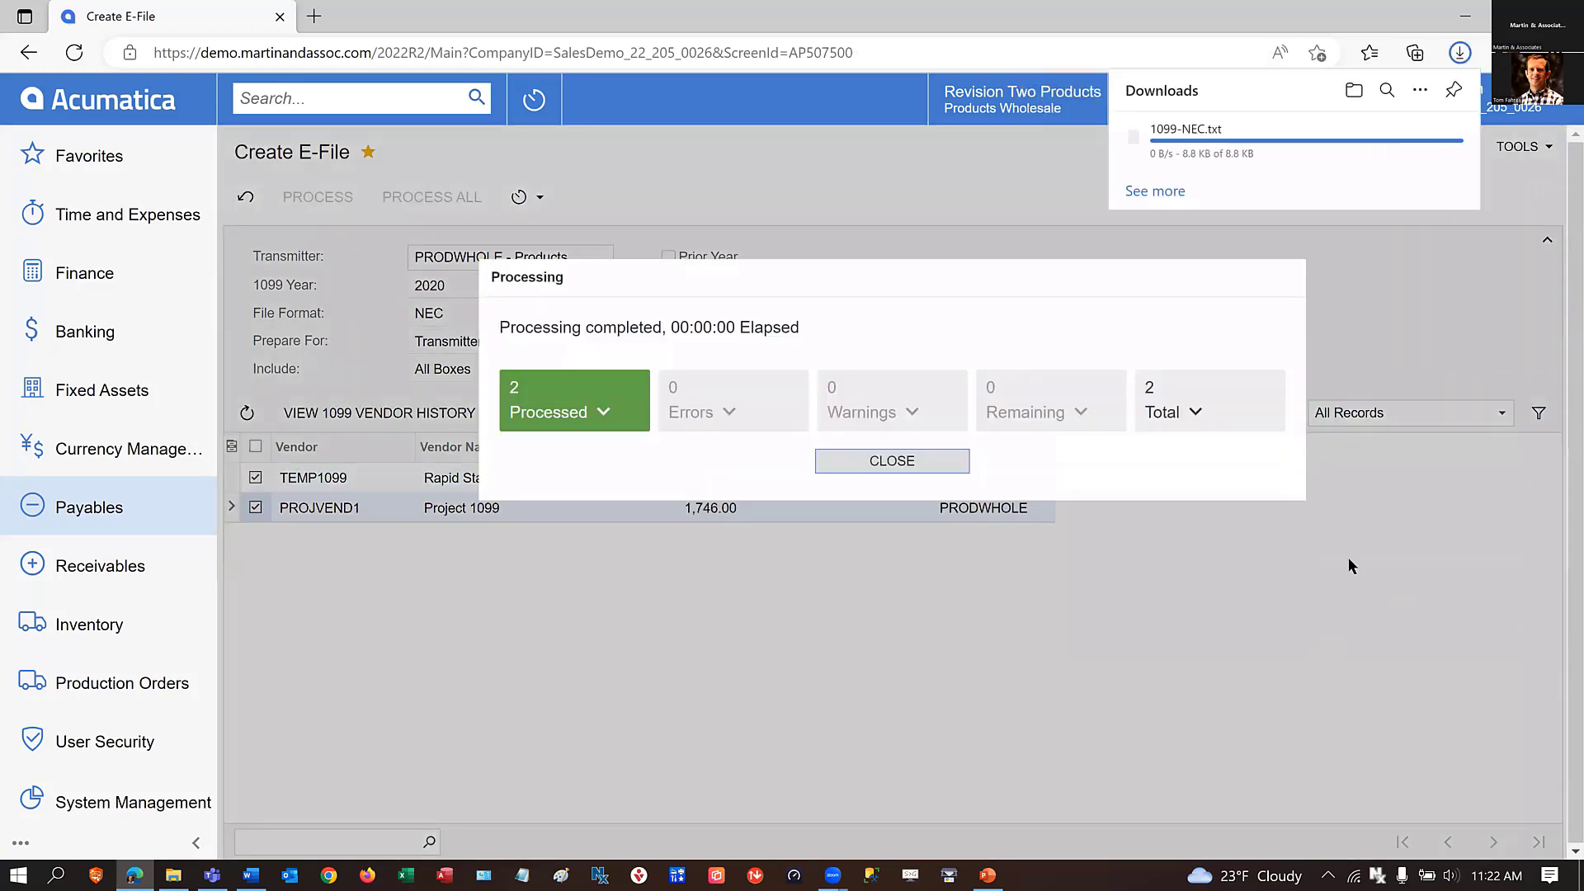
{"action": "left_click", "coordinate": [1189, 135]}
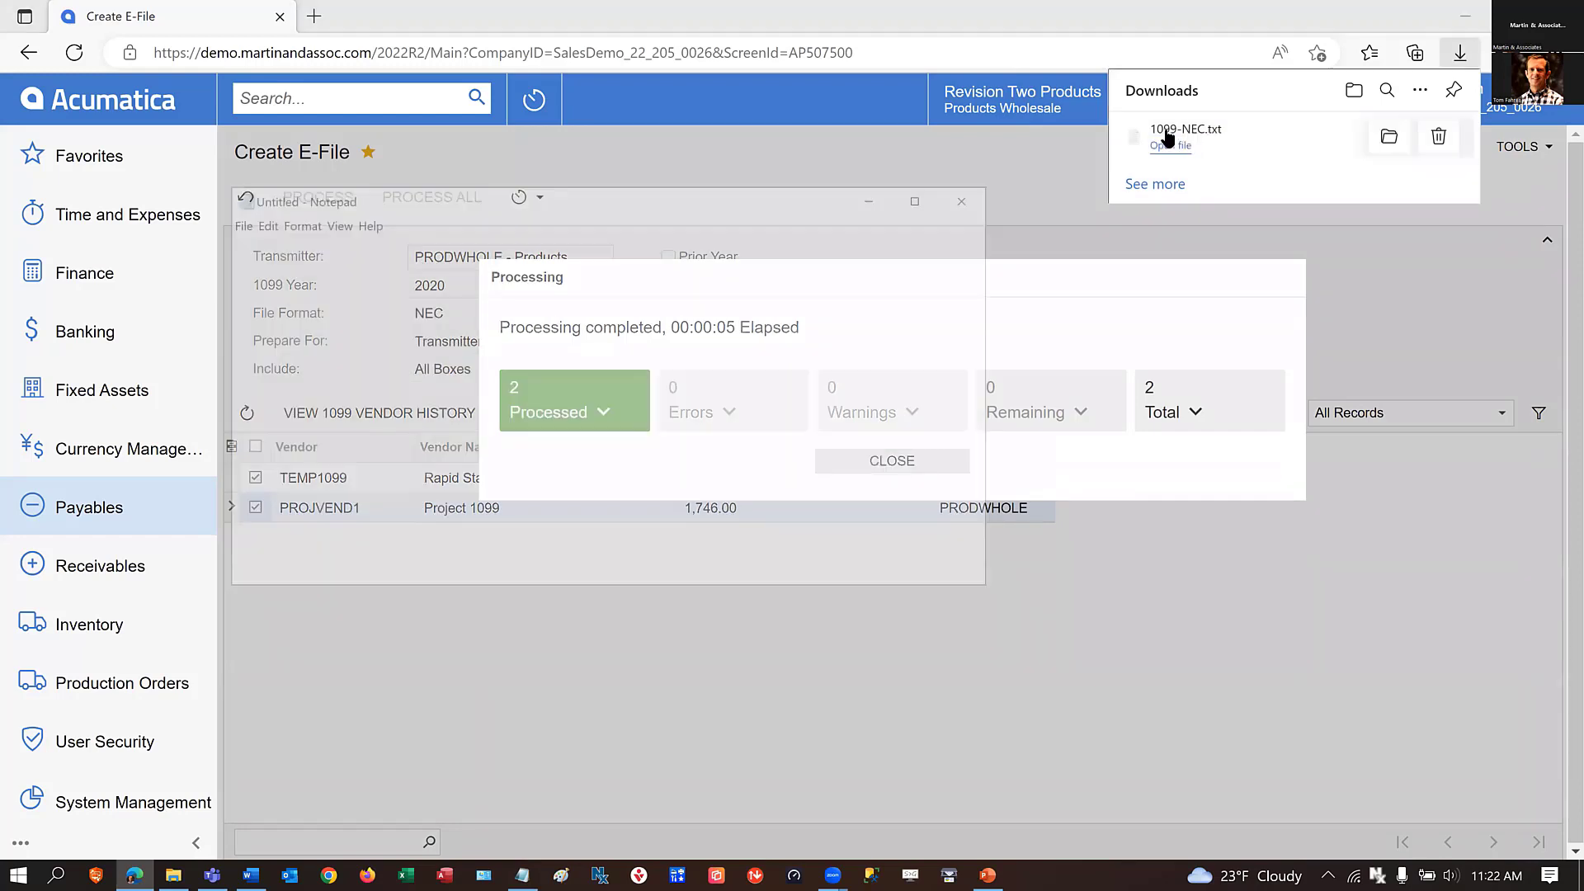
{"action": "left_click", "coordinate": [970, 199]}
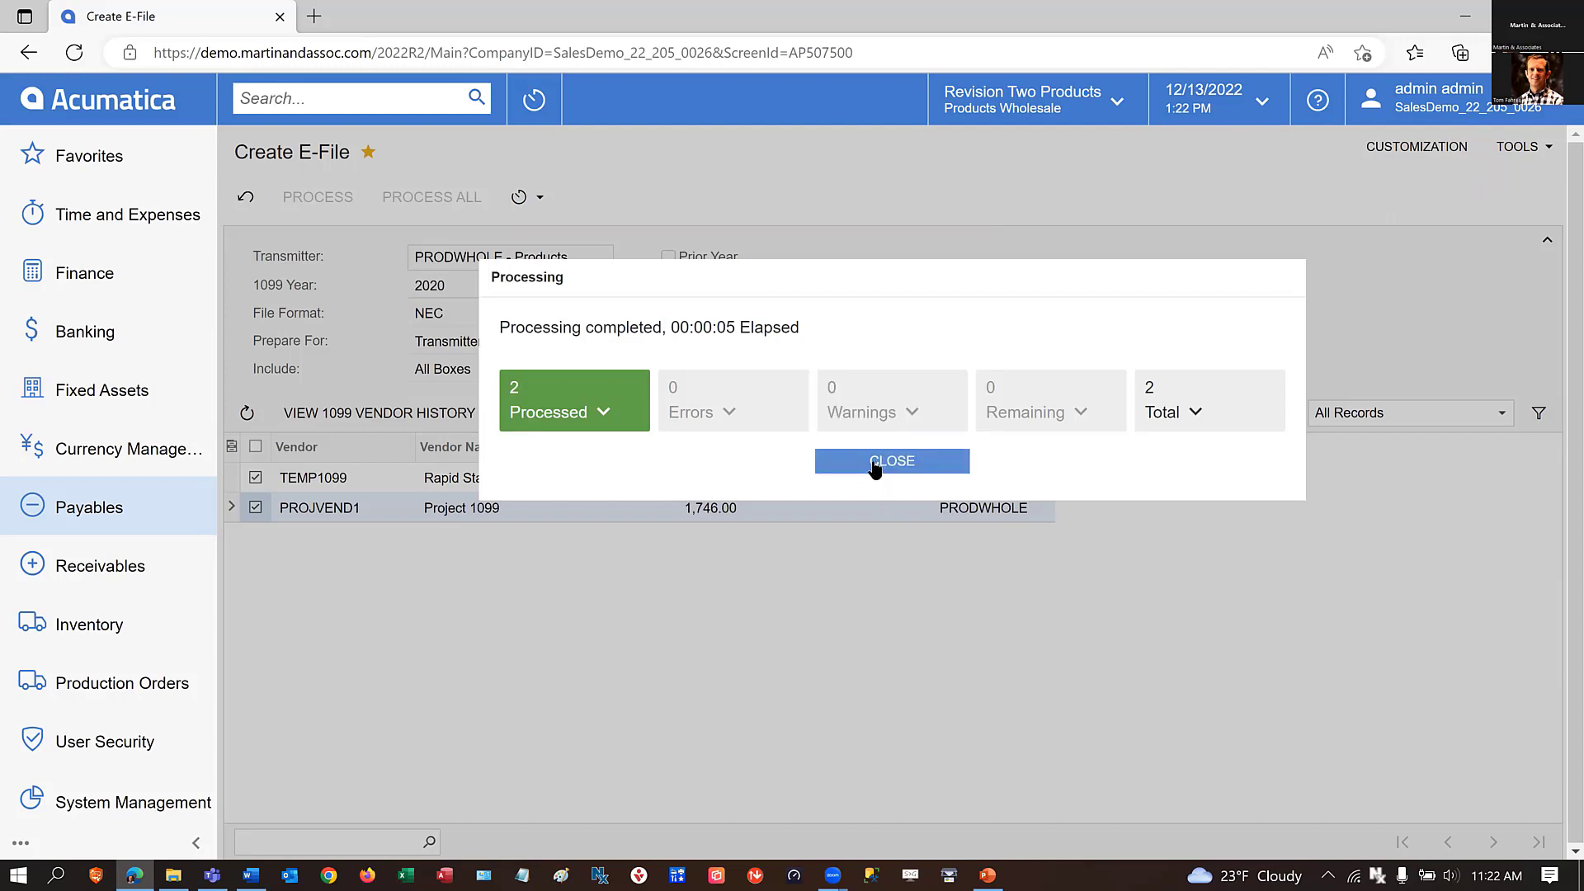
{"action": "left_click", "coordinate": [137, 498]}
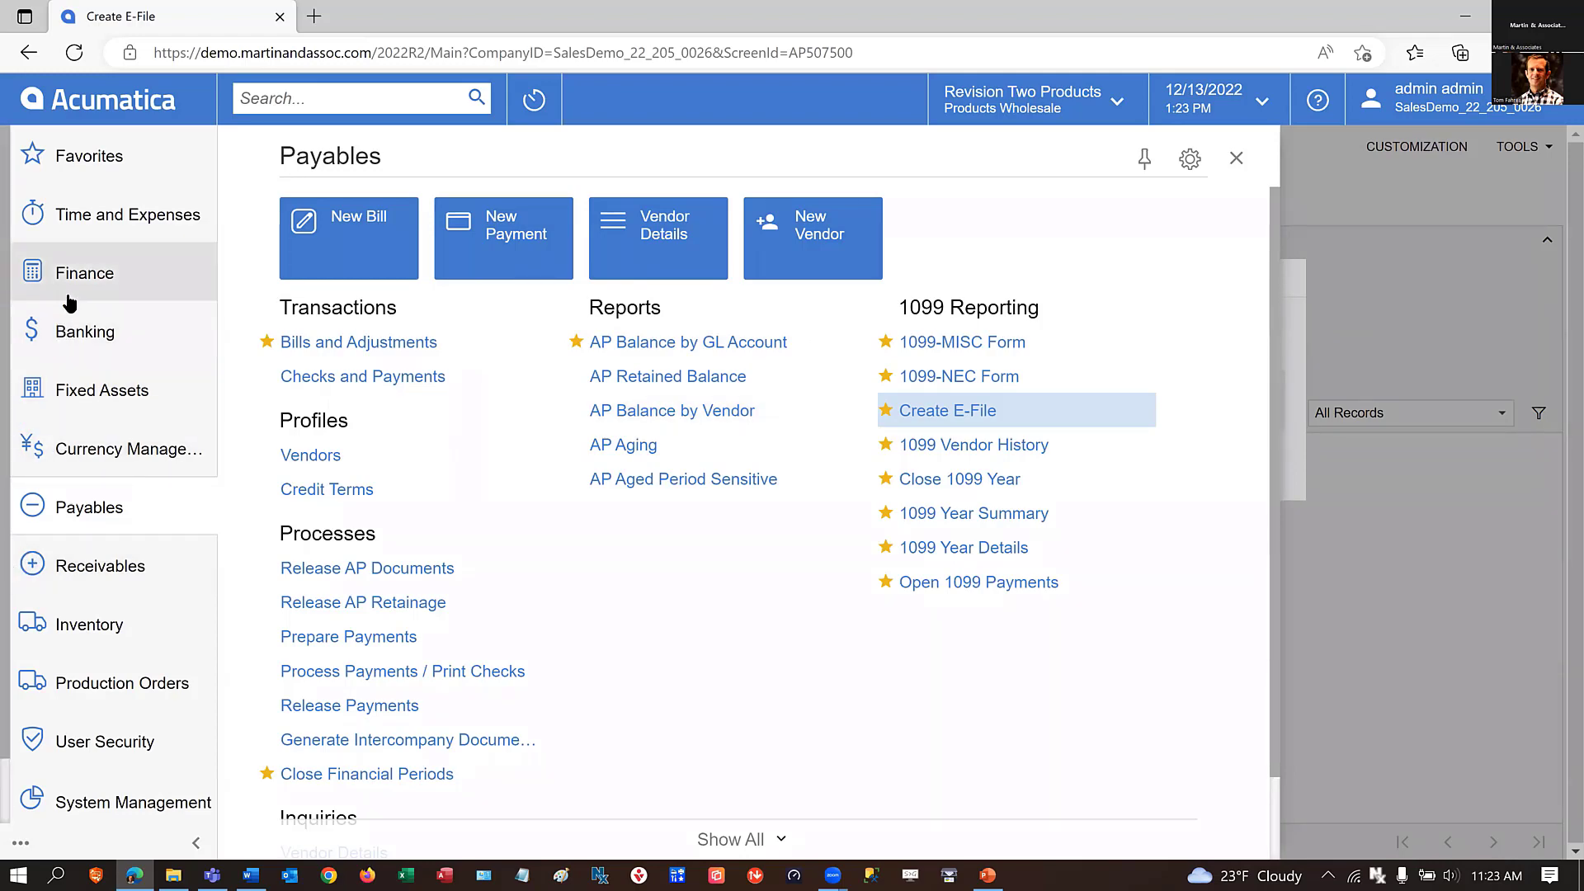
{"action": "left_click", "coordinate": [69, 513]}
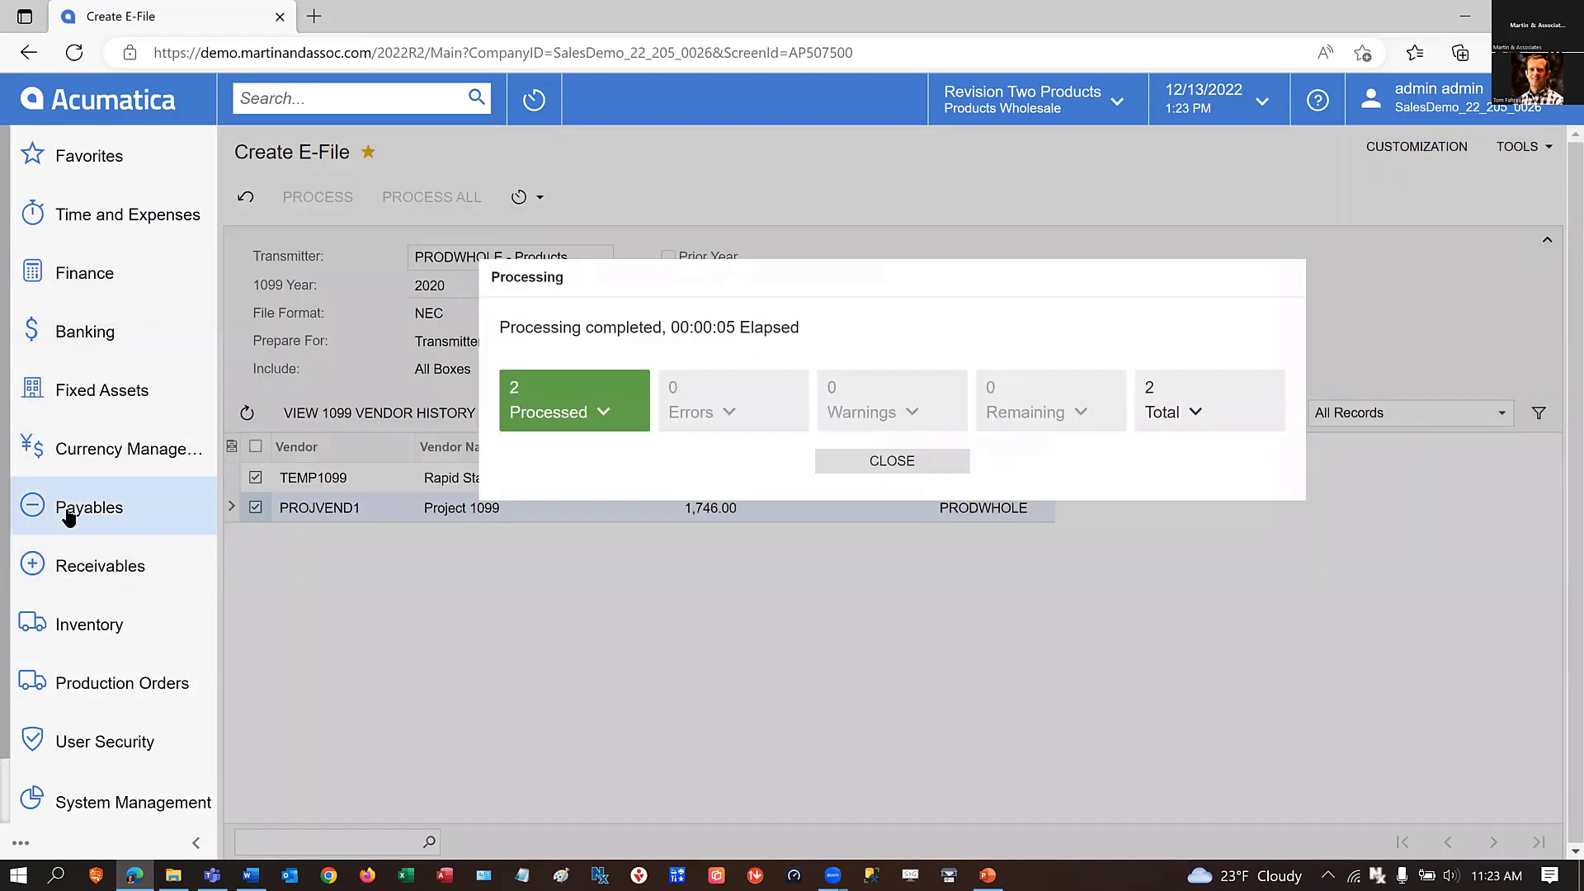
{"action": "left_click", "coordinate": [910, 459]}
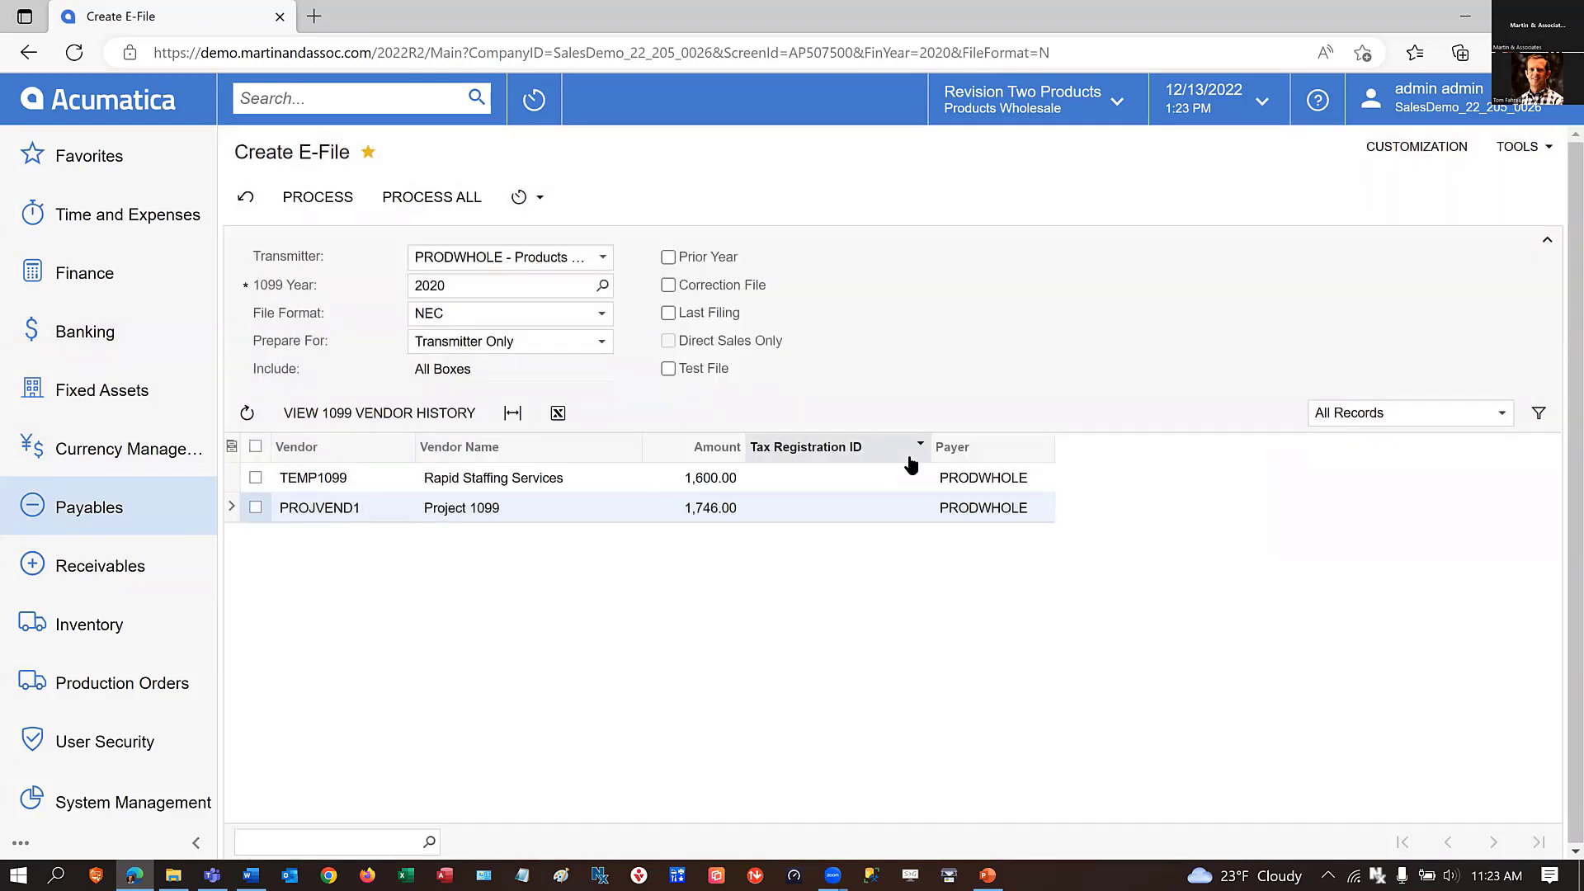
Open 1099 Vendor History from the payables 1099 reporting forms, discarding the e-file changes, and choose vendor TEMP1099 - Rapid Staffing Services.
{"action": "left_click", "coordinate": [114, 511]}
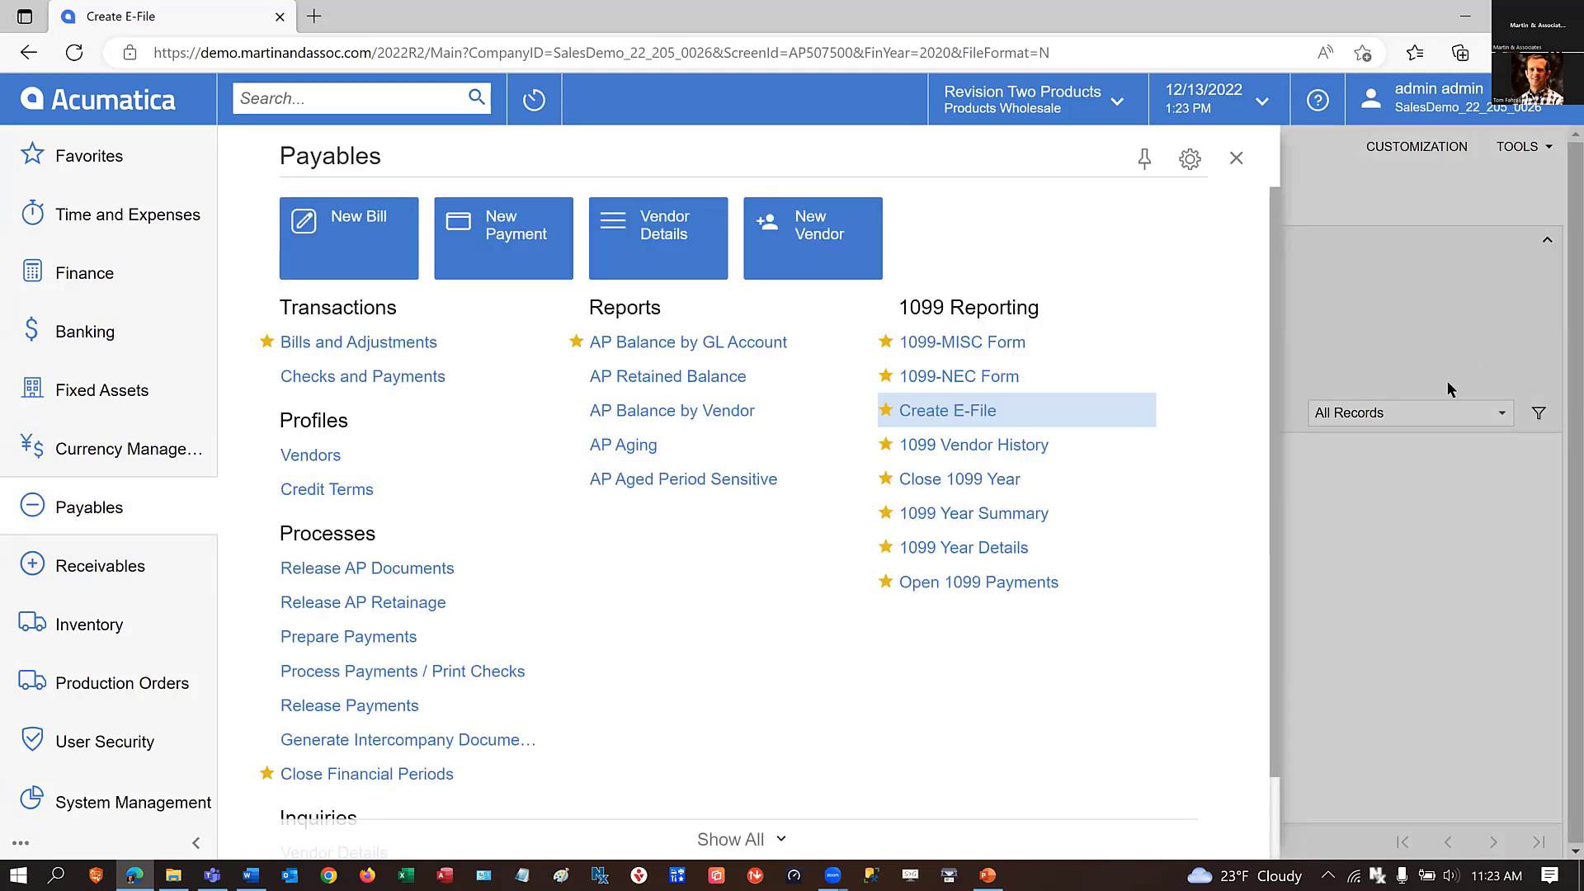
{"action": "left_click", "coordinate": [944, 445]}
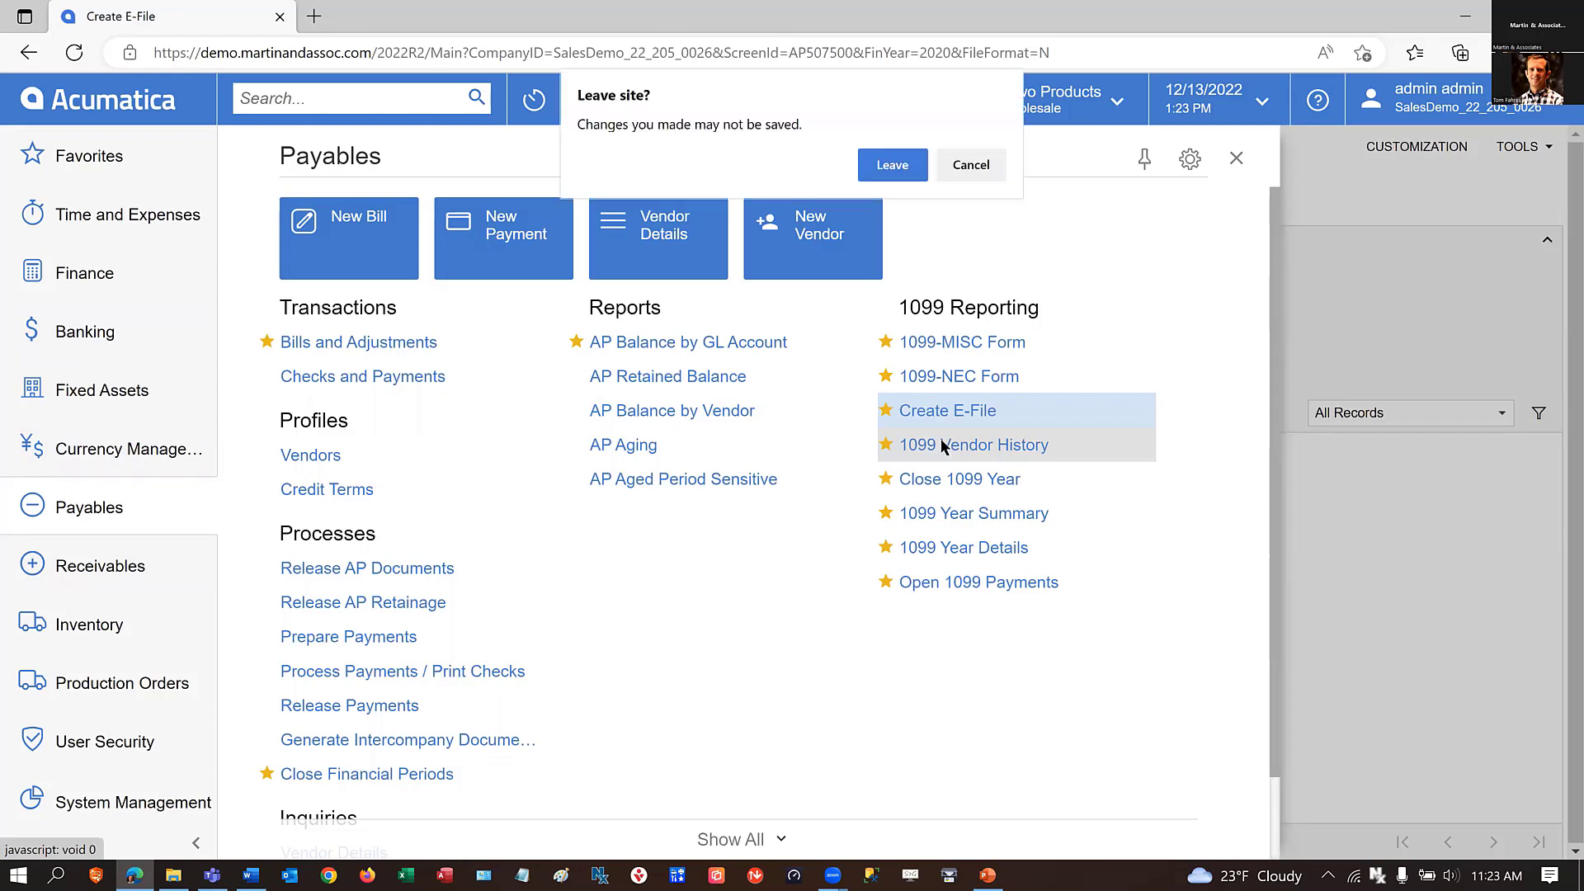
{"action": "left_click", "coordinate": [894, 169]}
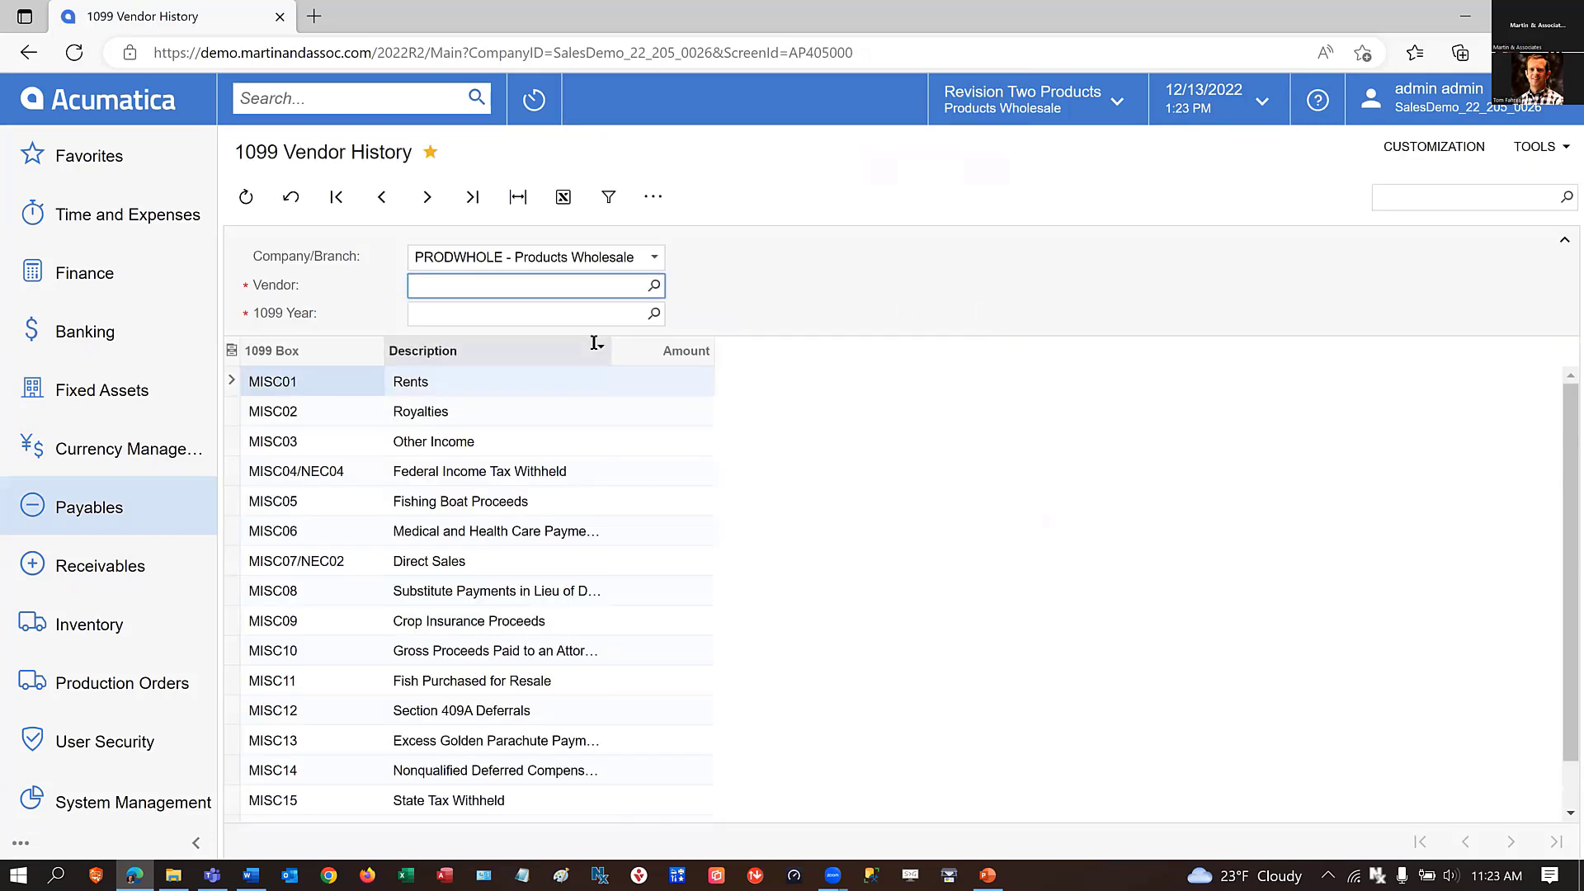
{"action": "left_click", "coordinate": [654, 285]}
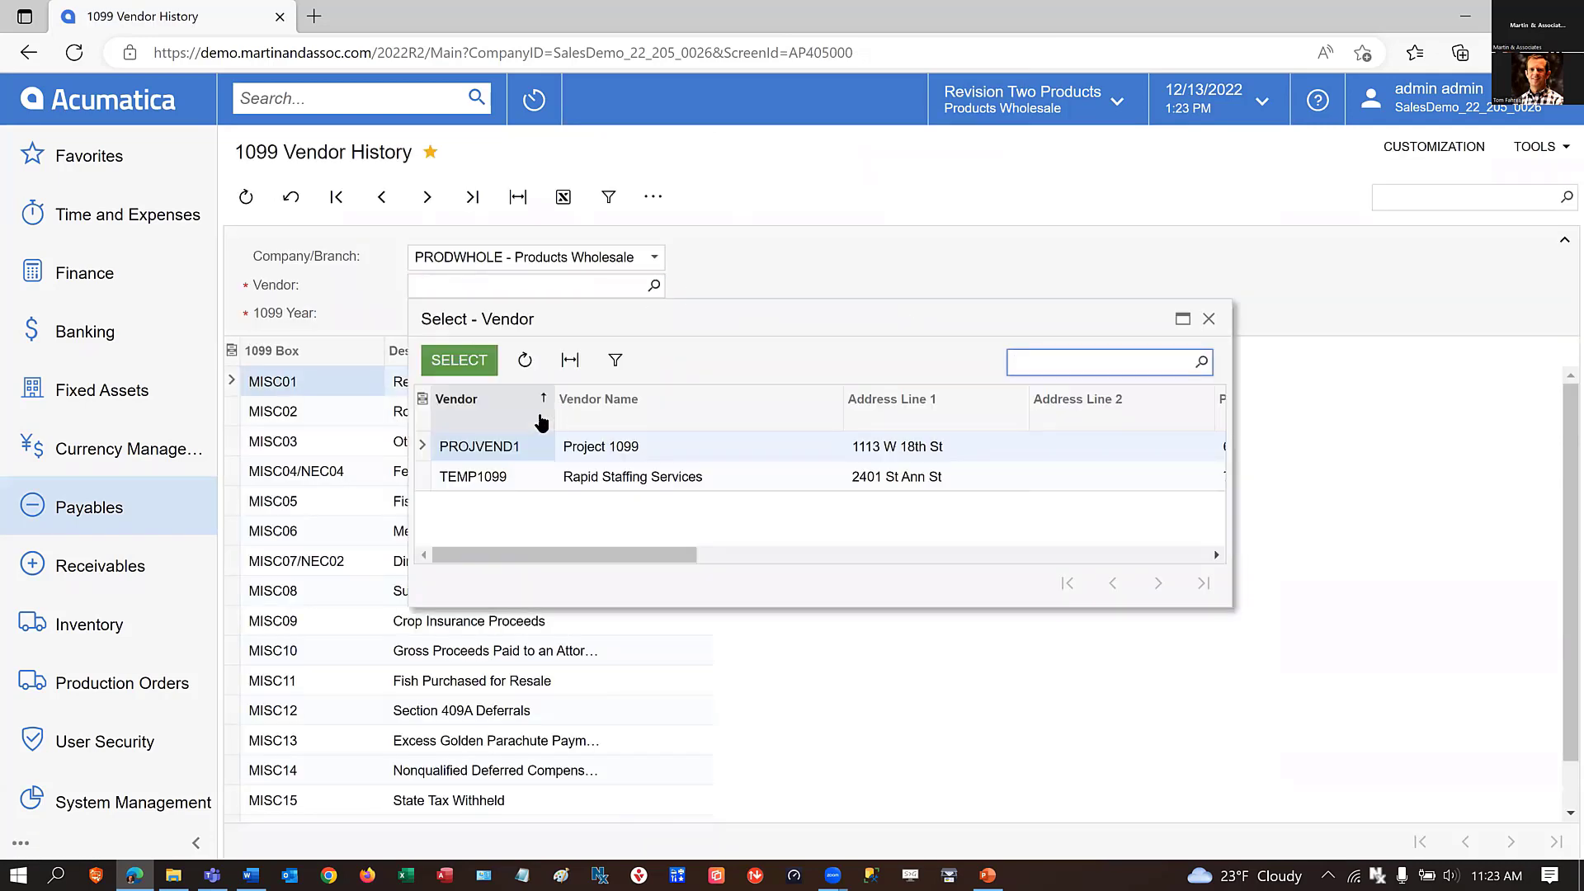
{"action": "left_click", "coordinate": [494, 476]}
{"action": "left_click", "coordinate": [459, 359]}
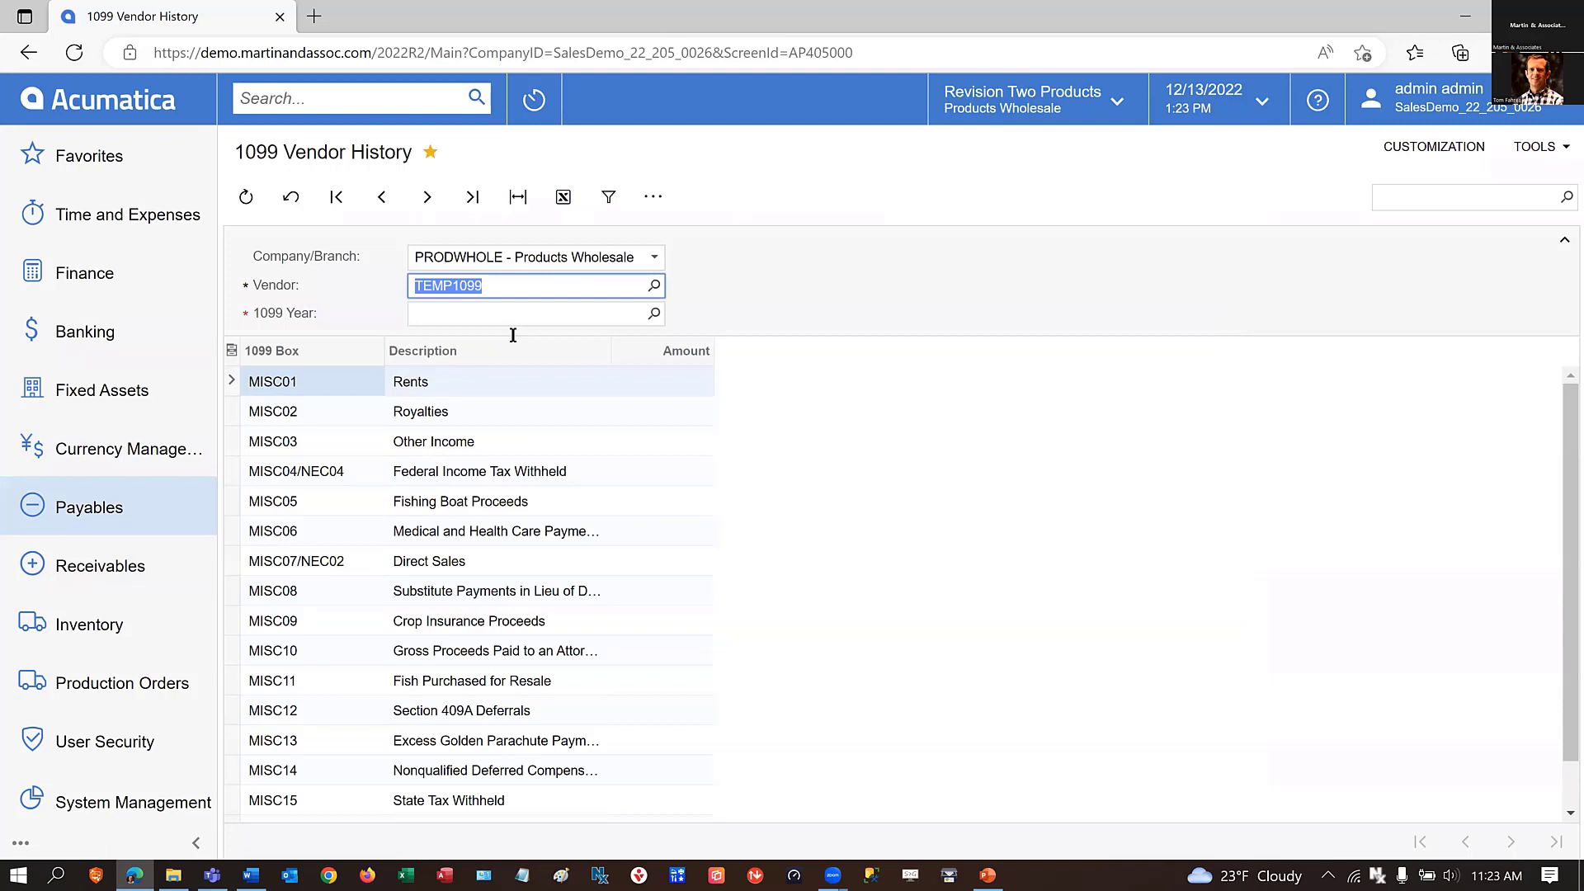
Set the vendor history's 1099 year to 2020 and check the amount in the NEC01 Nonemployee Compensation box.
{"action": "left_click", "coordinate": [654, 314]}
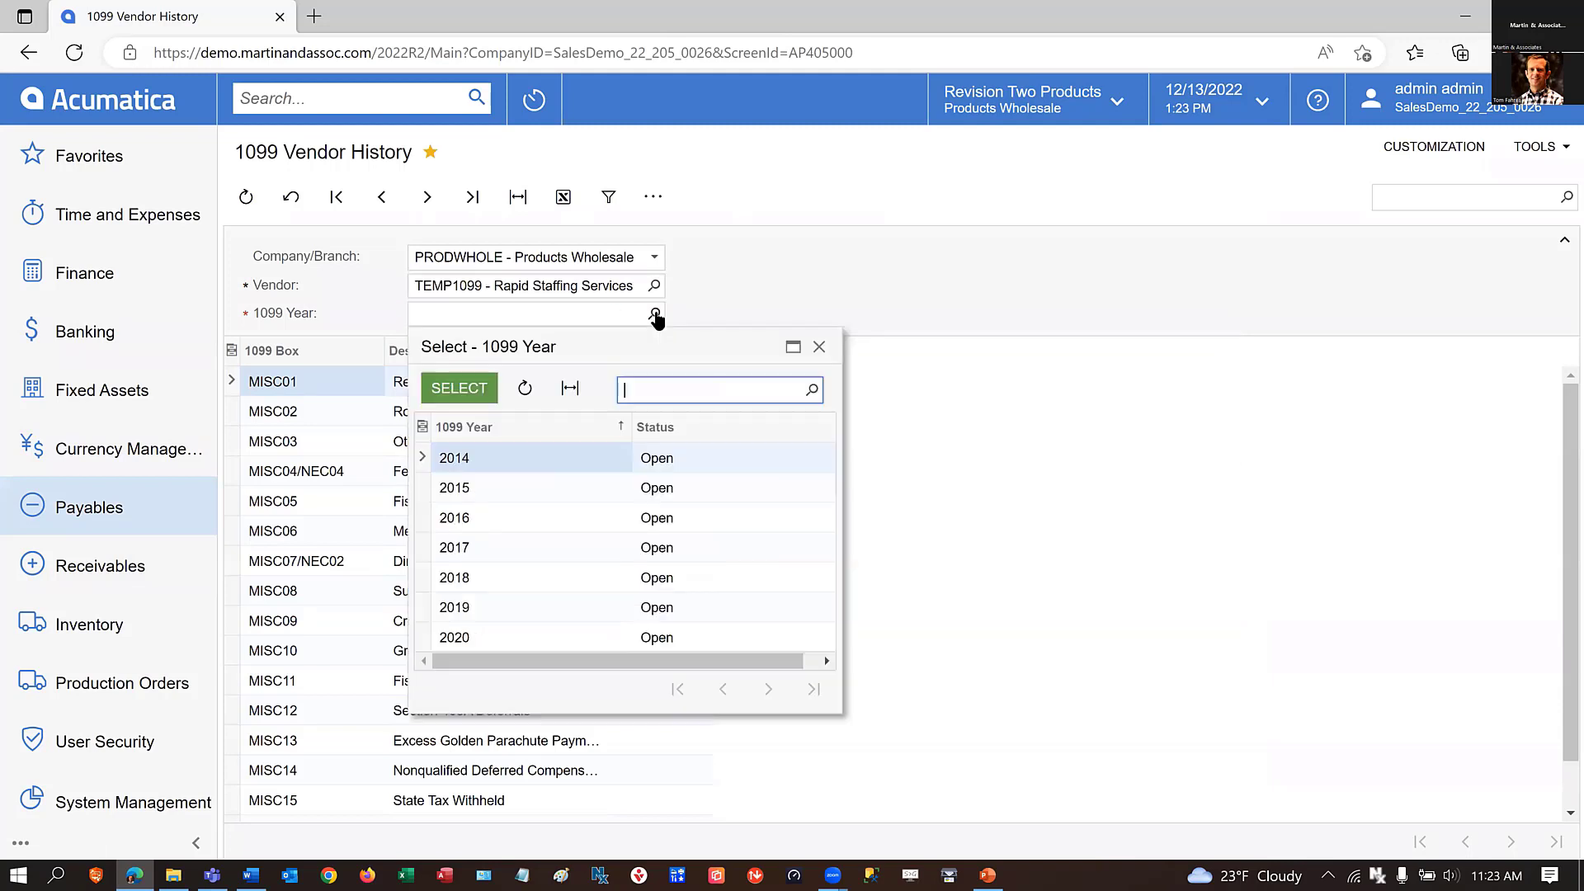
{"action": "left_click", "coordinate": [450, 637]}
{"action": "left_click", "coordinate": [459, 388]}
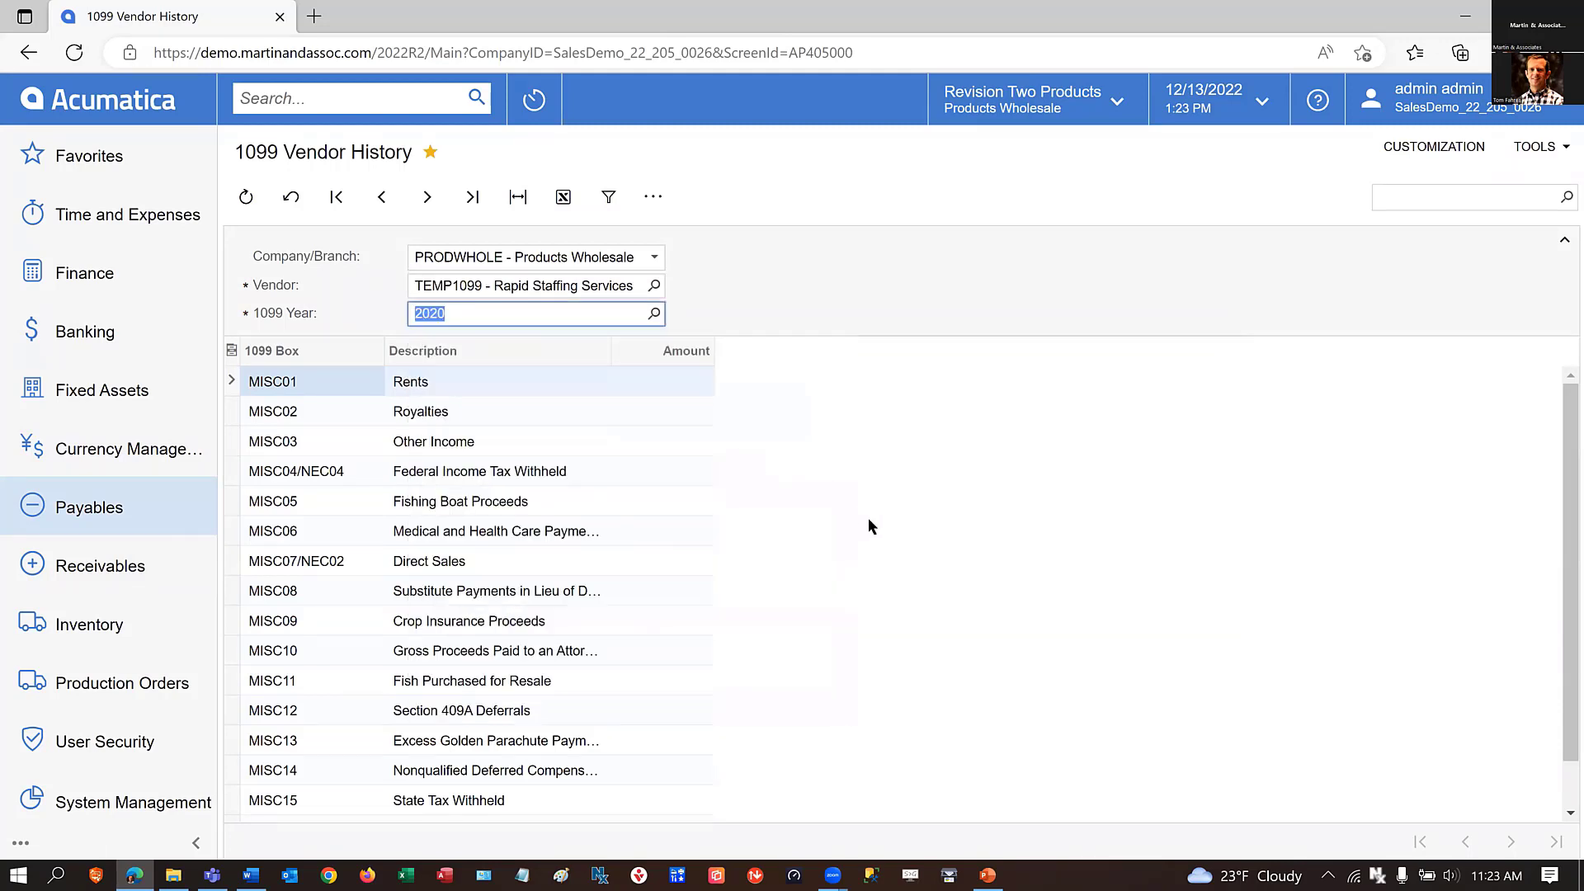
{"action": "scroll", "coordinate": [868, 529], "scroll_direction": "down", "scroll_amount": 2}
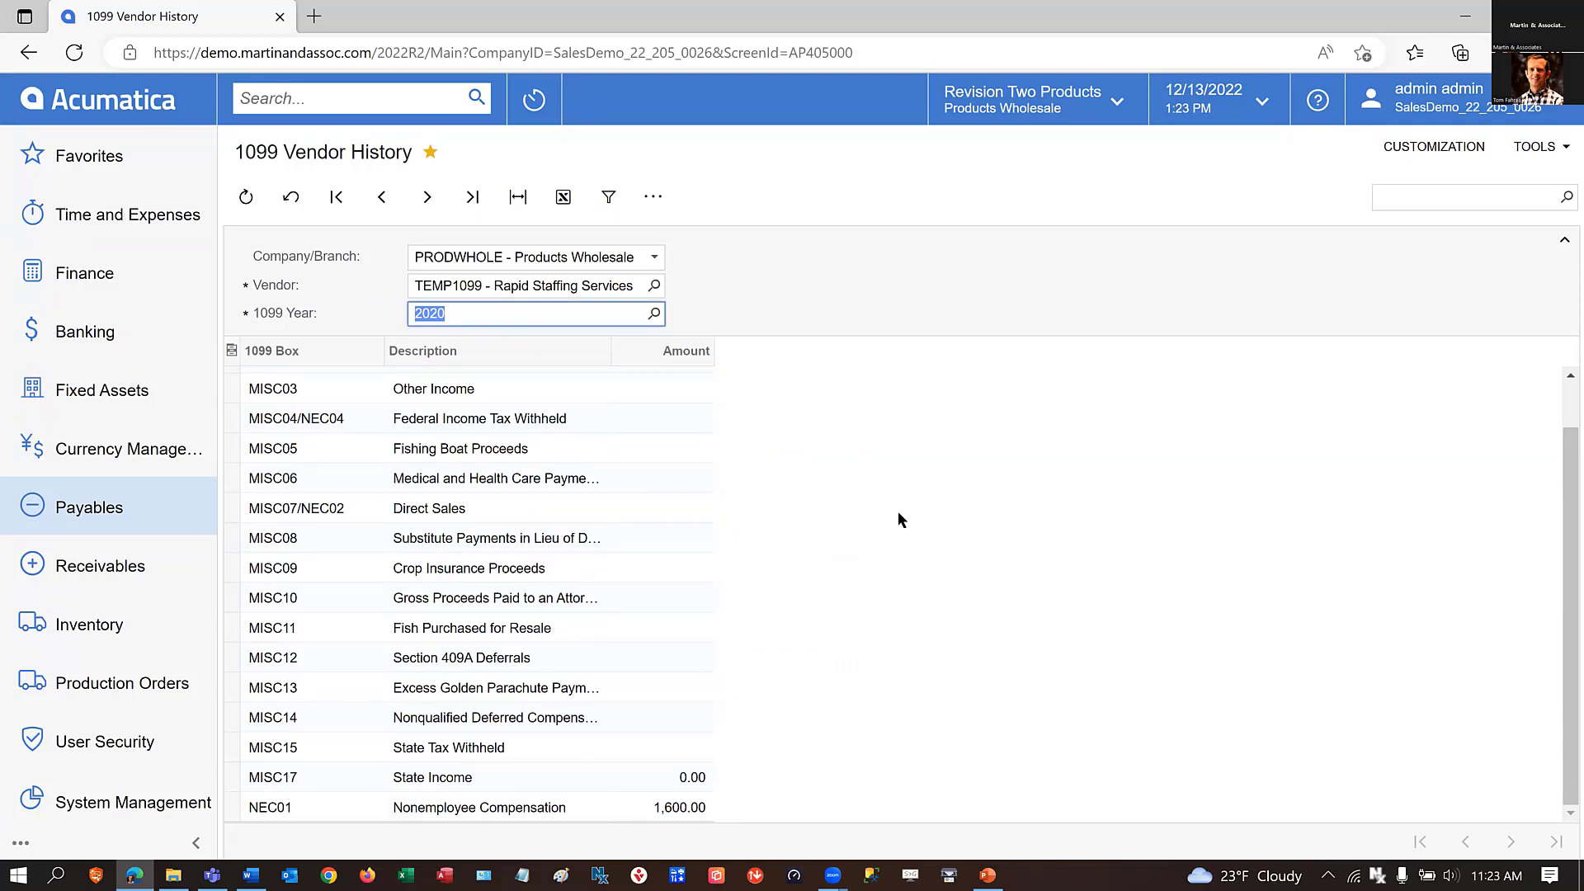
{"action": "left_click", "coordinate": [643, 805]}
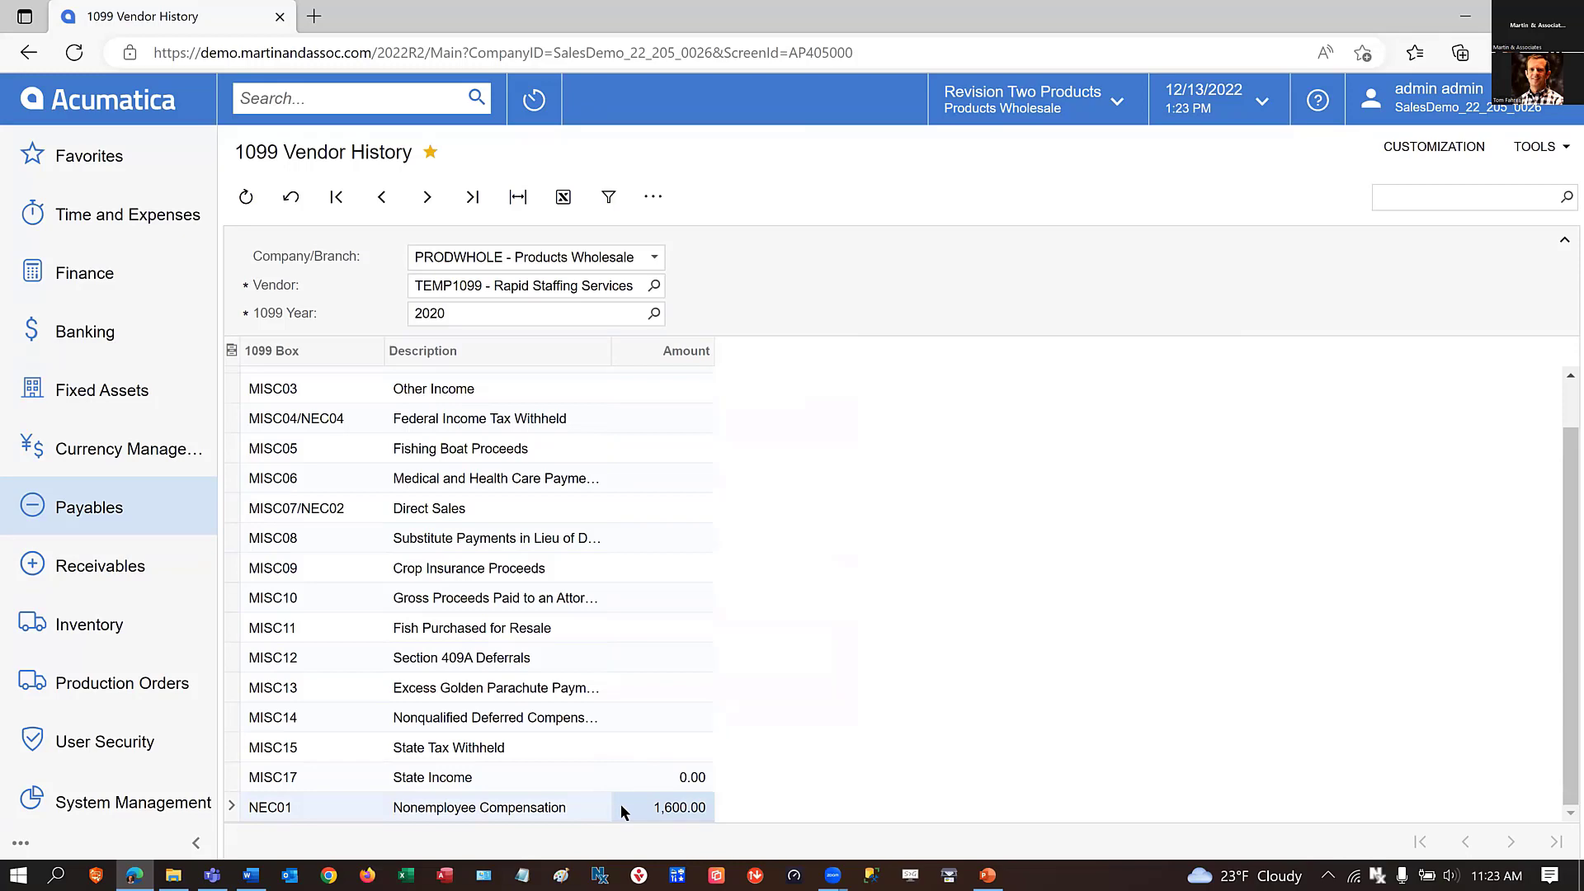
Open 1099 Year Details in a new browser tab and run the report for Products Wholesale for 1099 year 2020.
{"action": "left_click", "coordinate": [83, 508]}
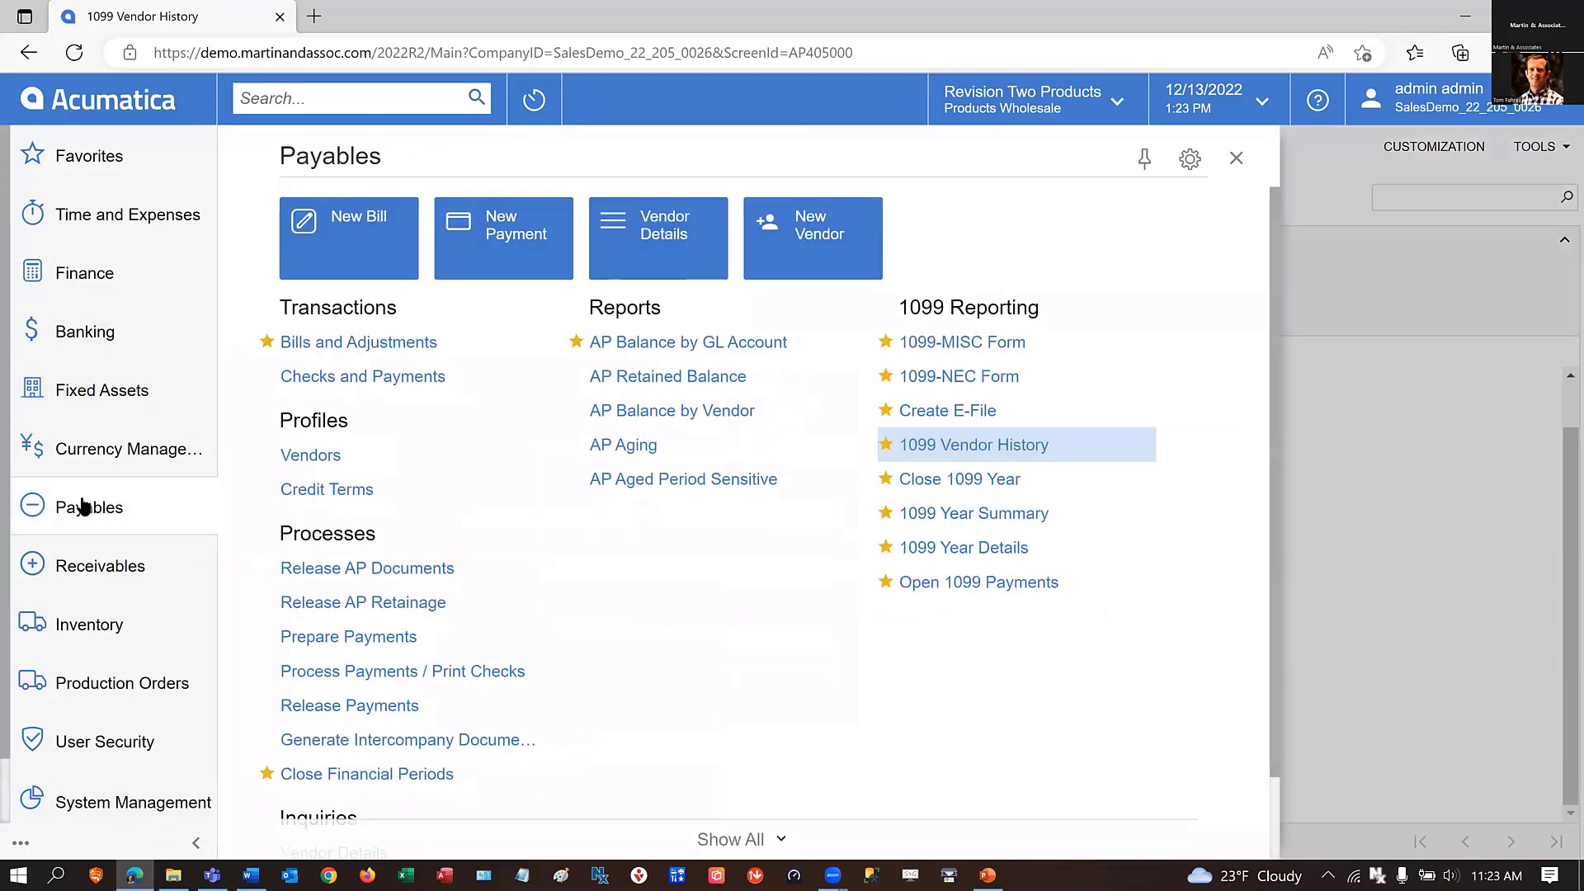
{"action": "right_click", "coordinate": [910, 550]}
{"action": "left_click", "coordinate": [946, 586]}
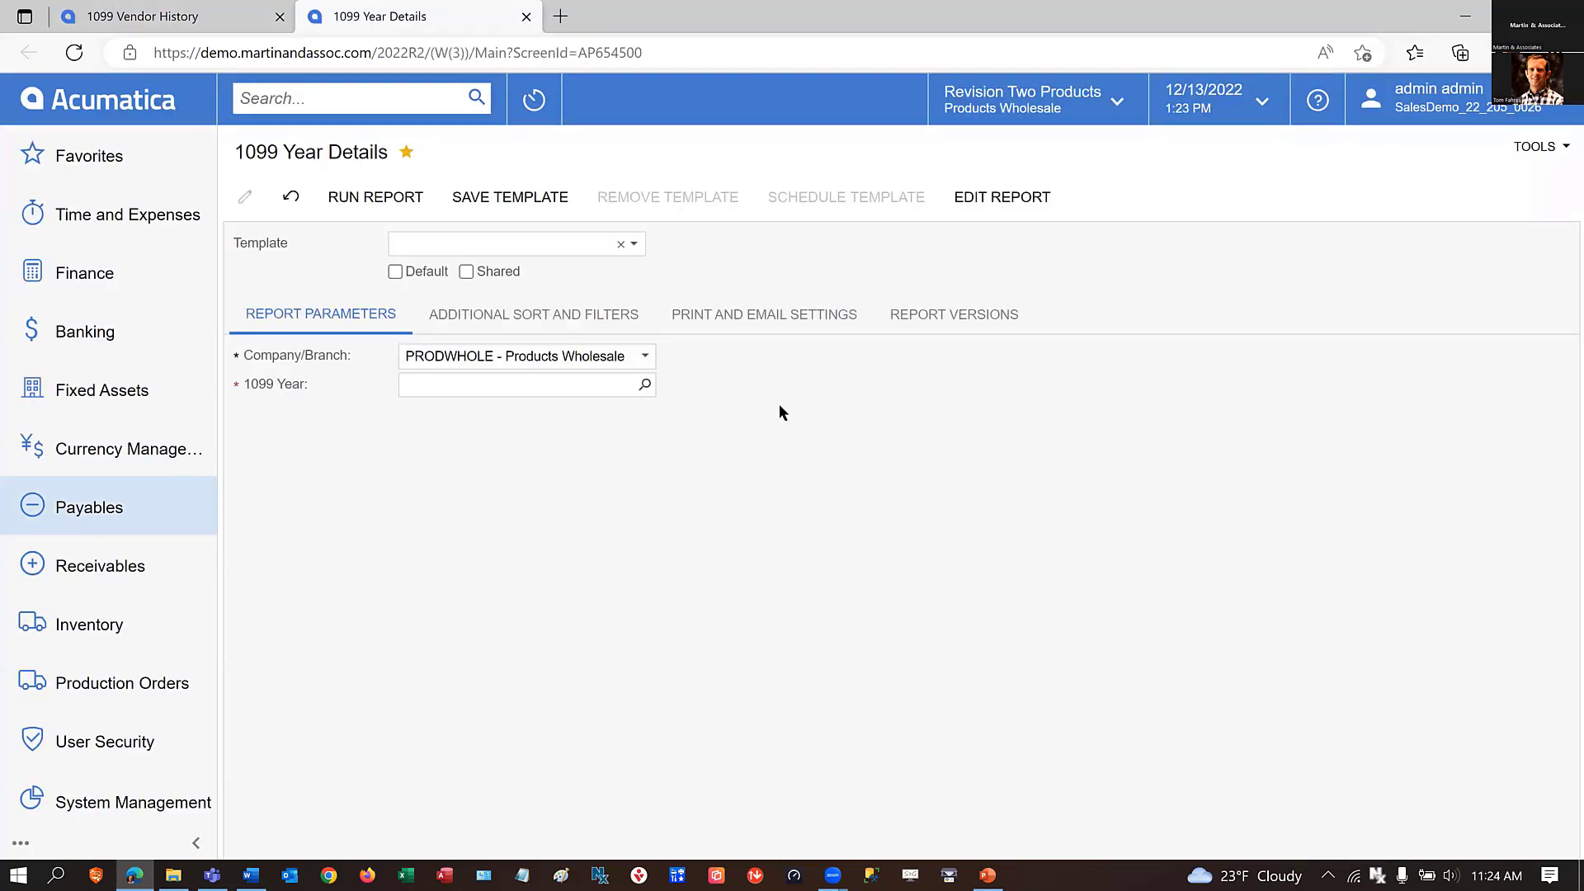
{"action": "left_click", "coordinate": [644, 384]}
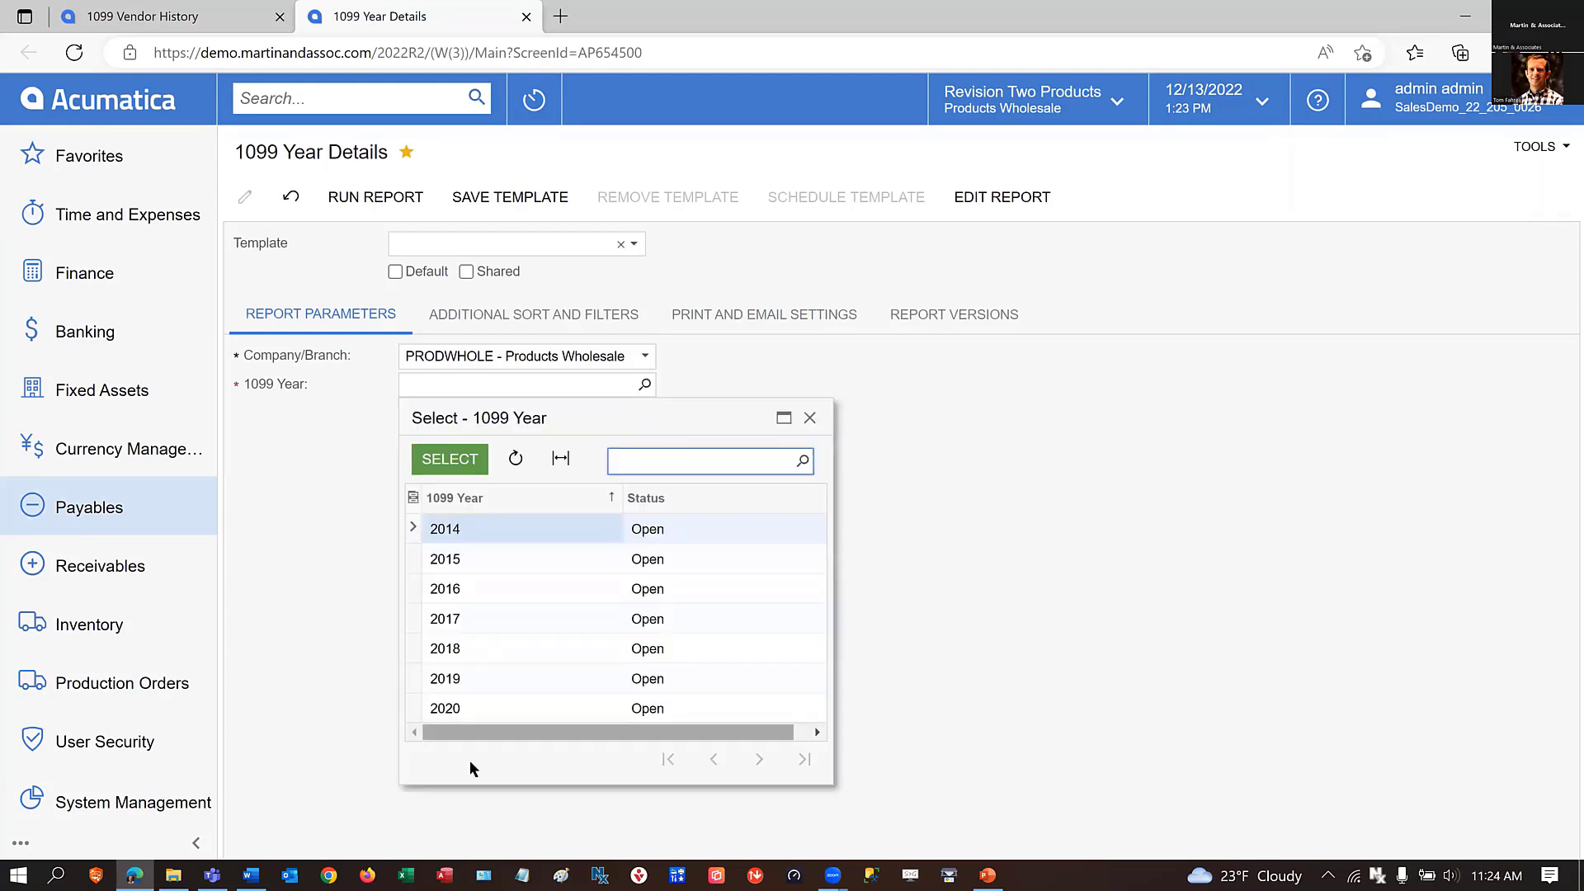
{"action": "left_click", "coordinate": [456, 710]}
{"action": "left_click", "coordinate": [450, 460]}
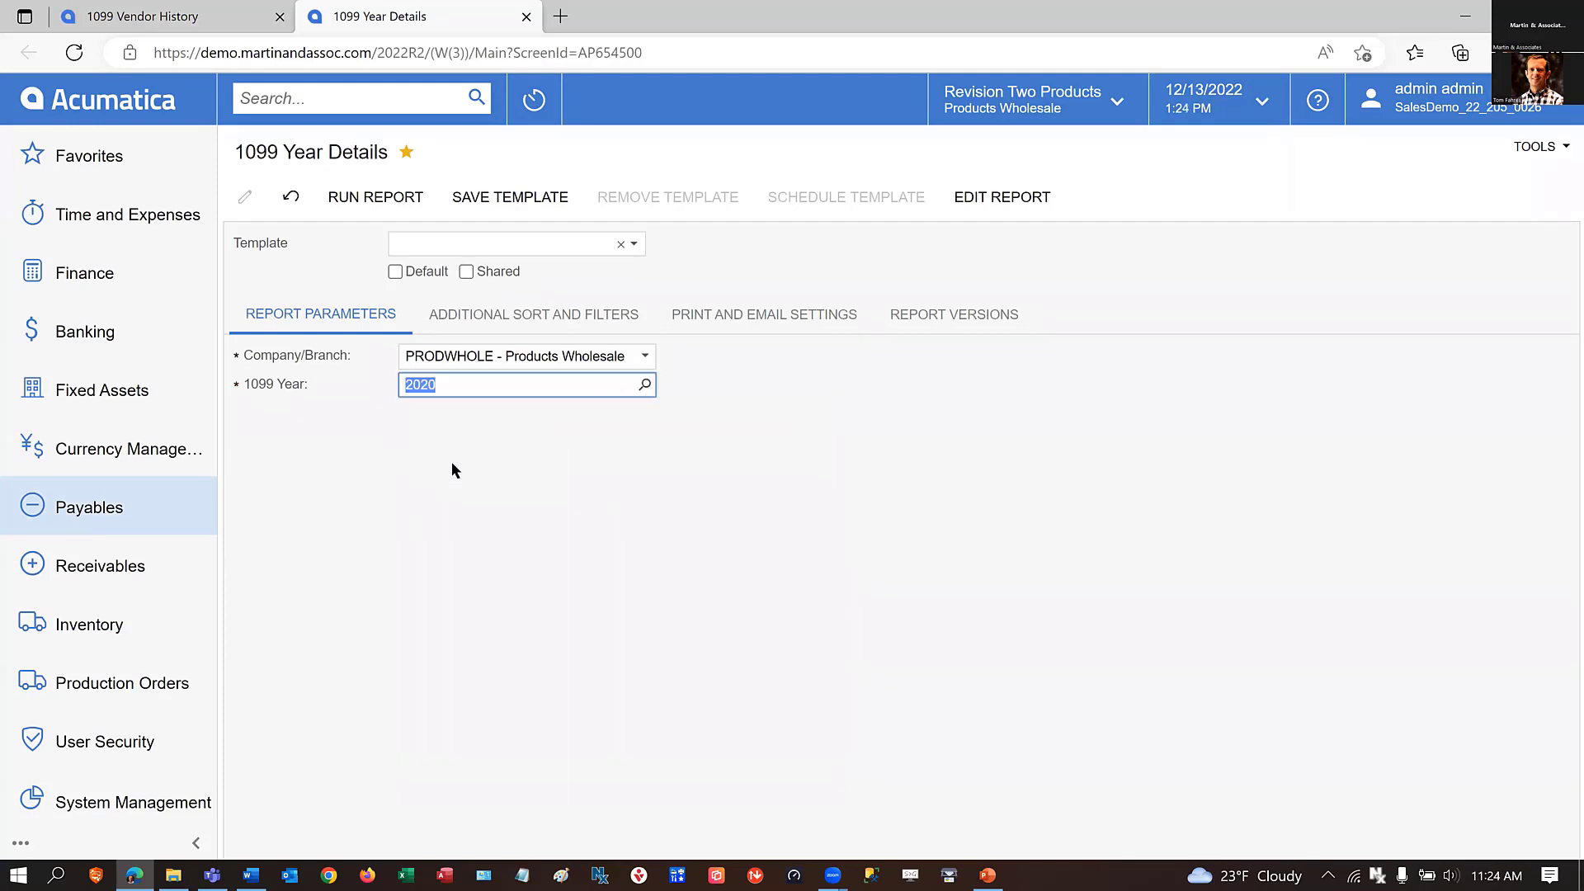
{"action": "left_click", "coordinate": [395, 198]}
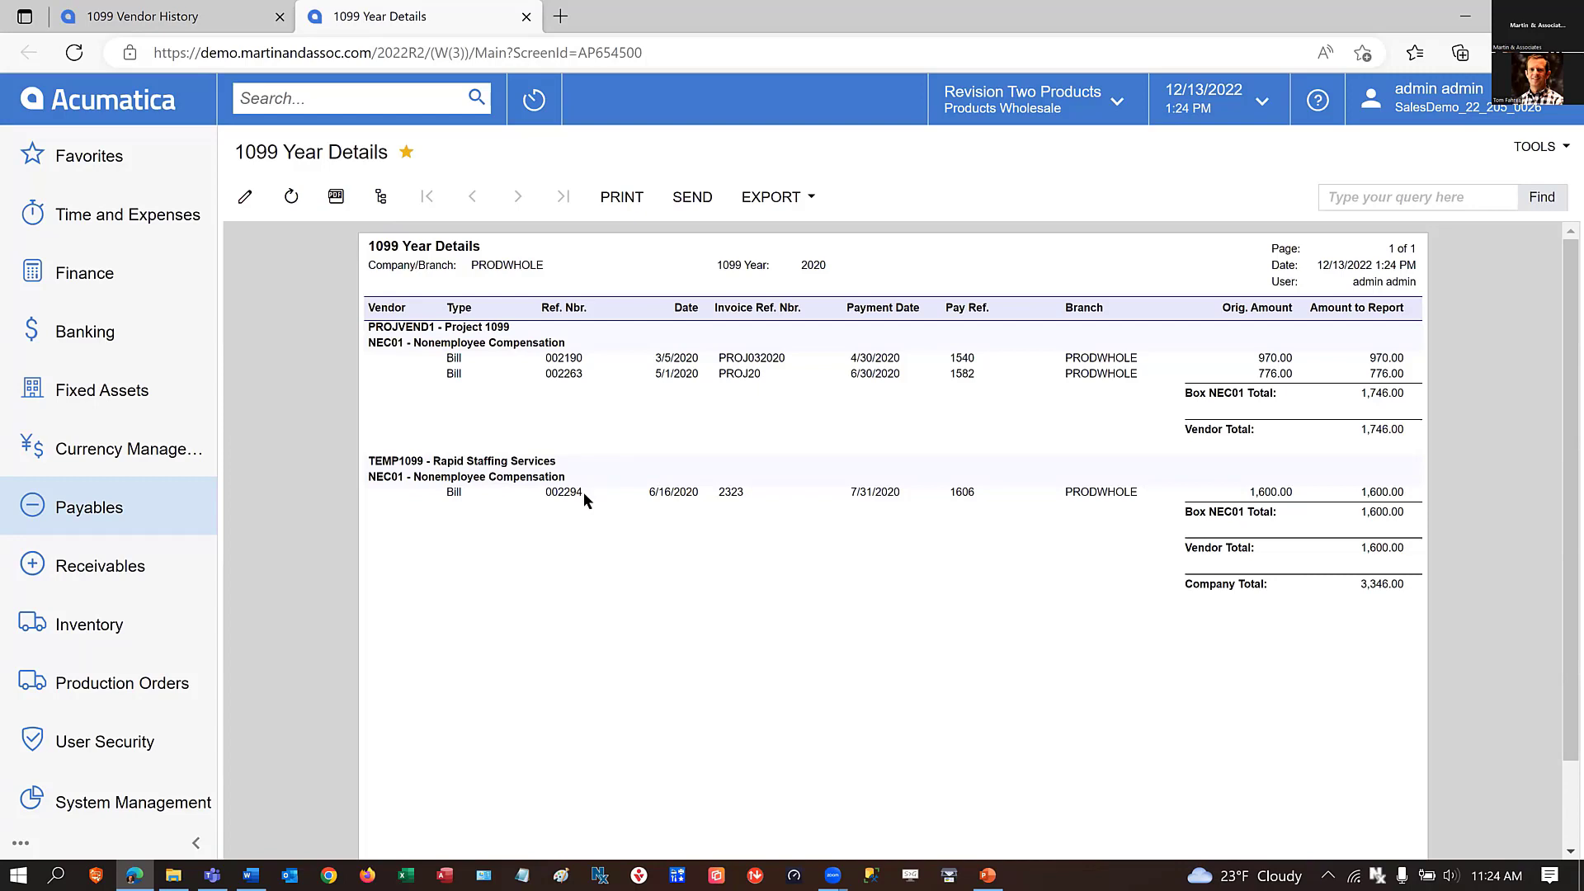
Copy the reference number of the Rapid Staffing Services bill and open Bills and Adjustments in a new browser tab.
{"action": "left_click_drag", "start_coordinate": [583, 492], "coordinate": [538, 494]}
{"action": "key", "text": "ctrl+c"}
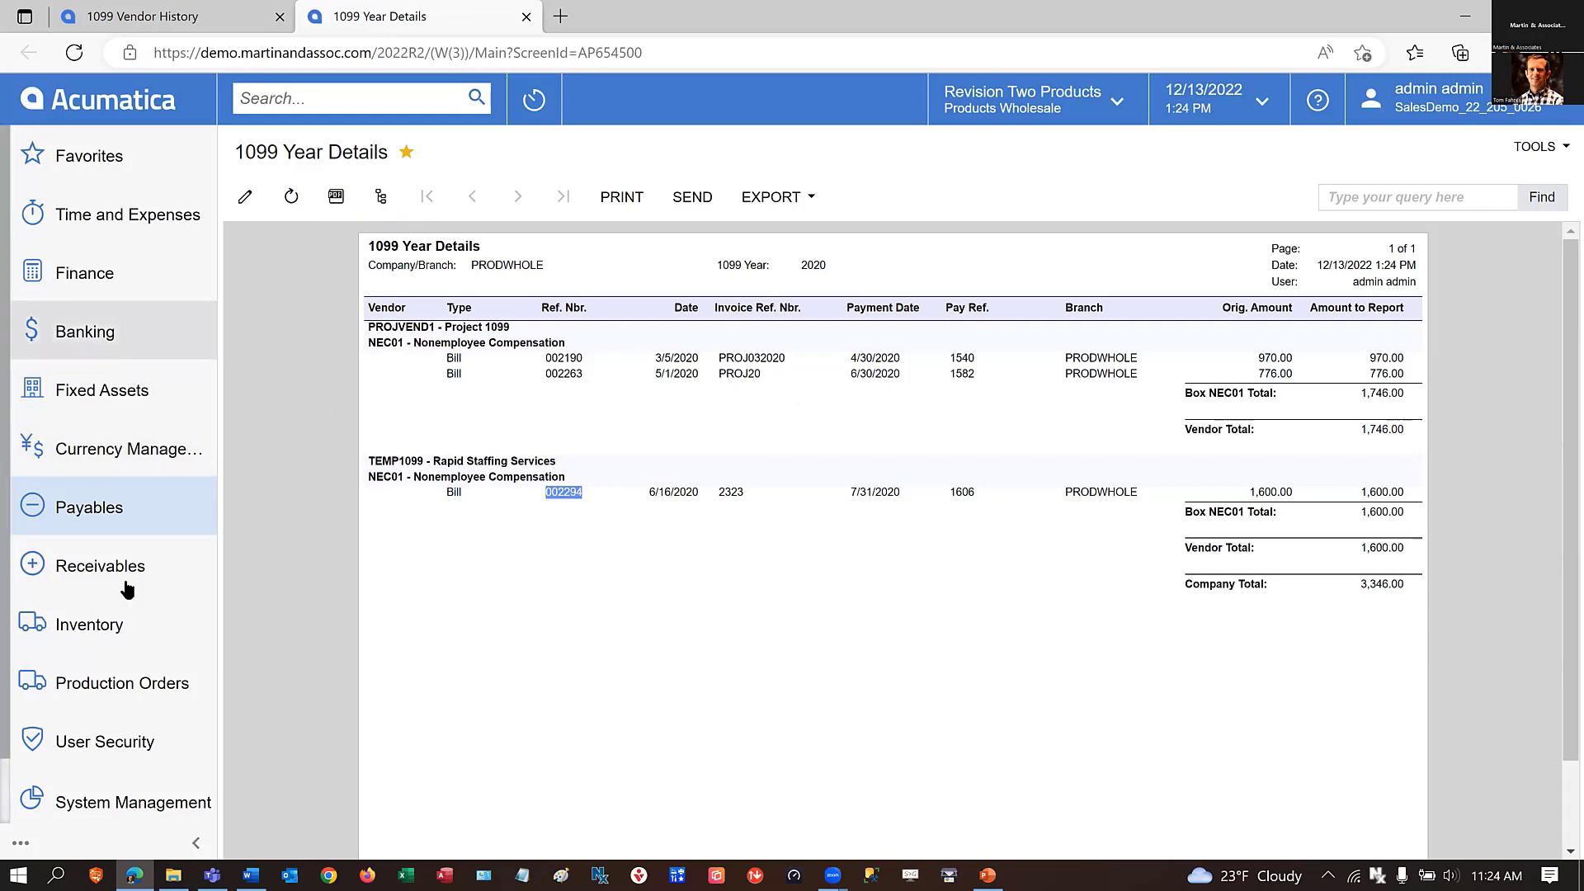
{"action": "left_click", "coordinate": [91, 517]}
{"action": "right_click", "coordinate": [450, 340]}
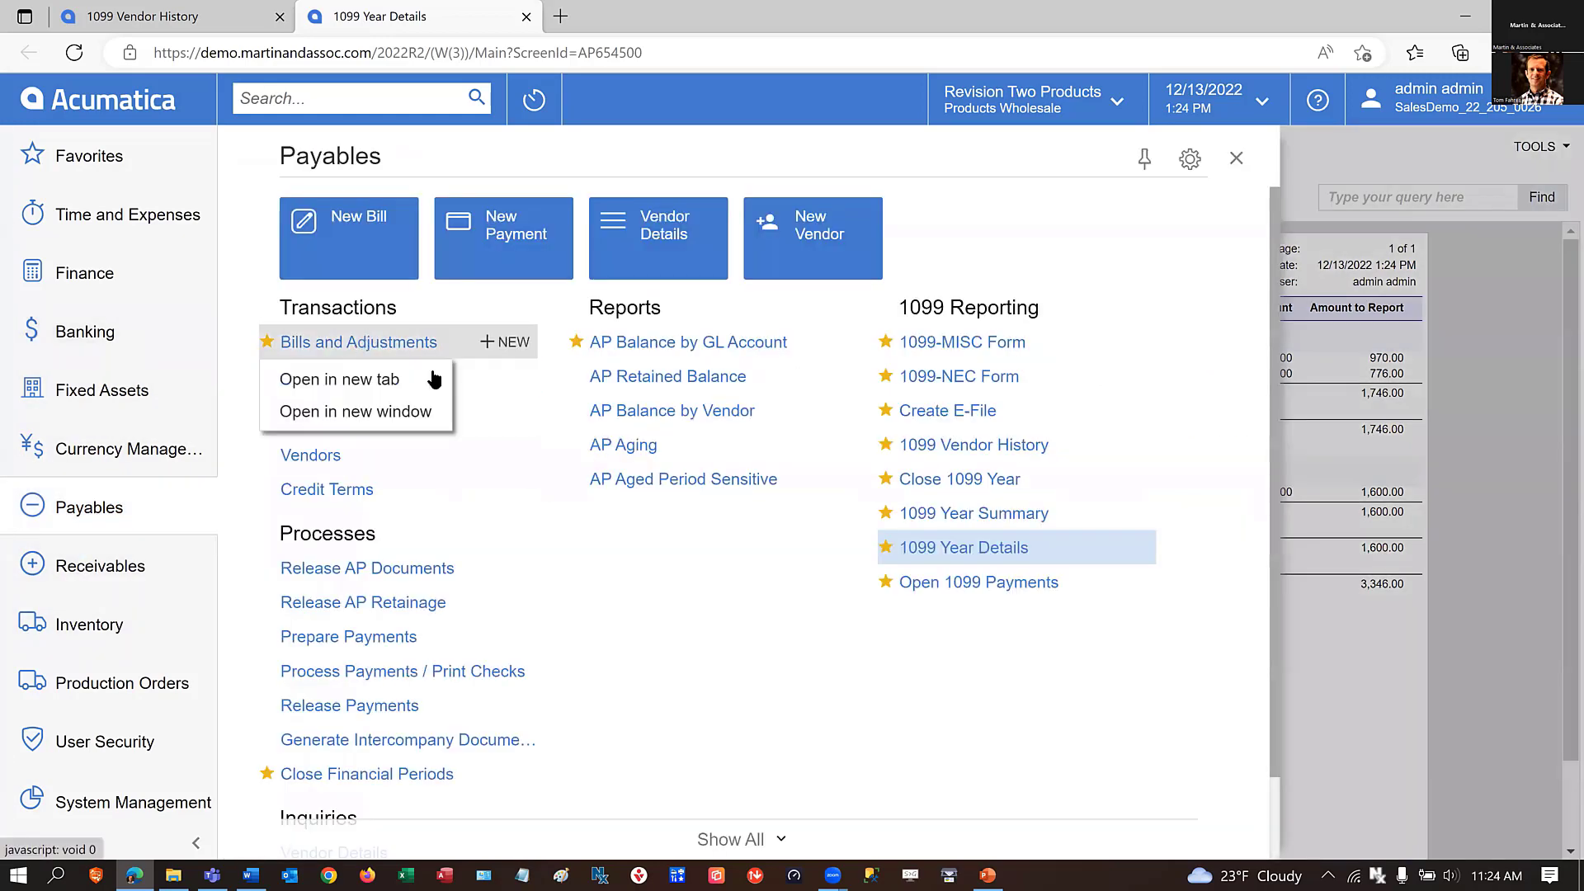
{"action": "left_click", "coordinate": [388, 382]}
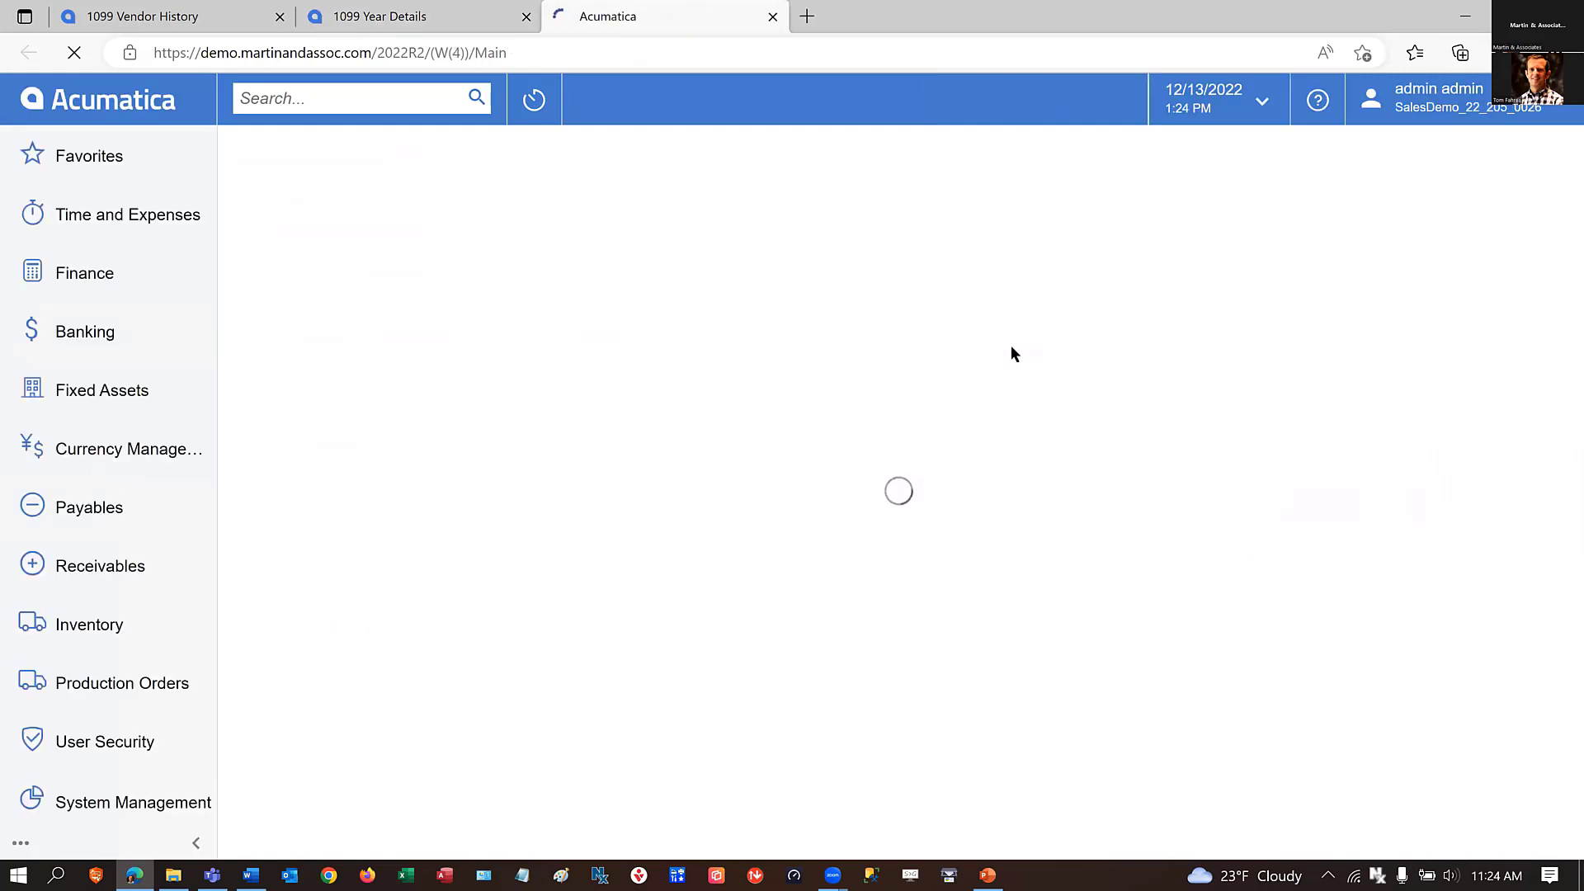
{"action": "left_click", "coordinate": [379, 20]}
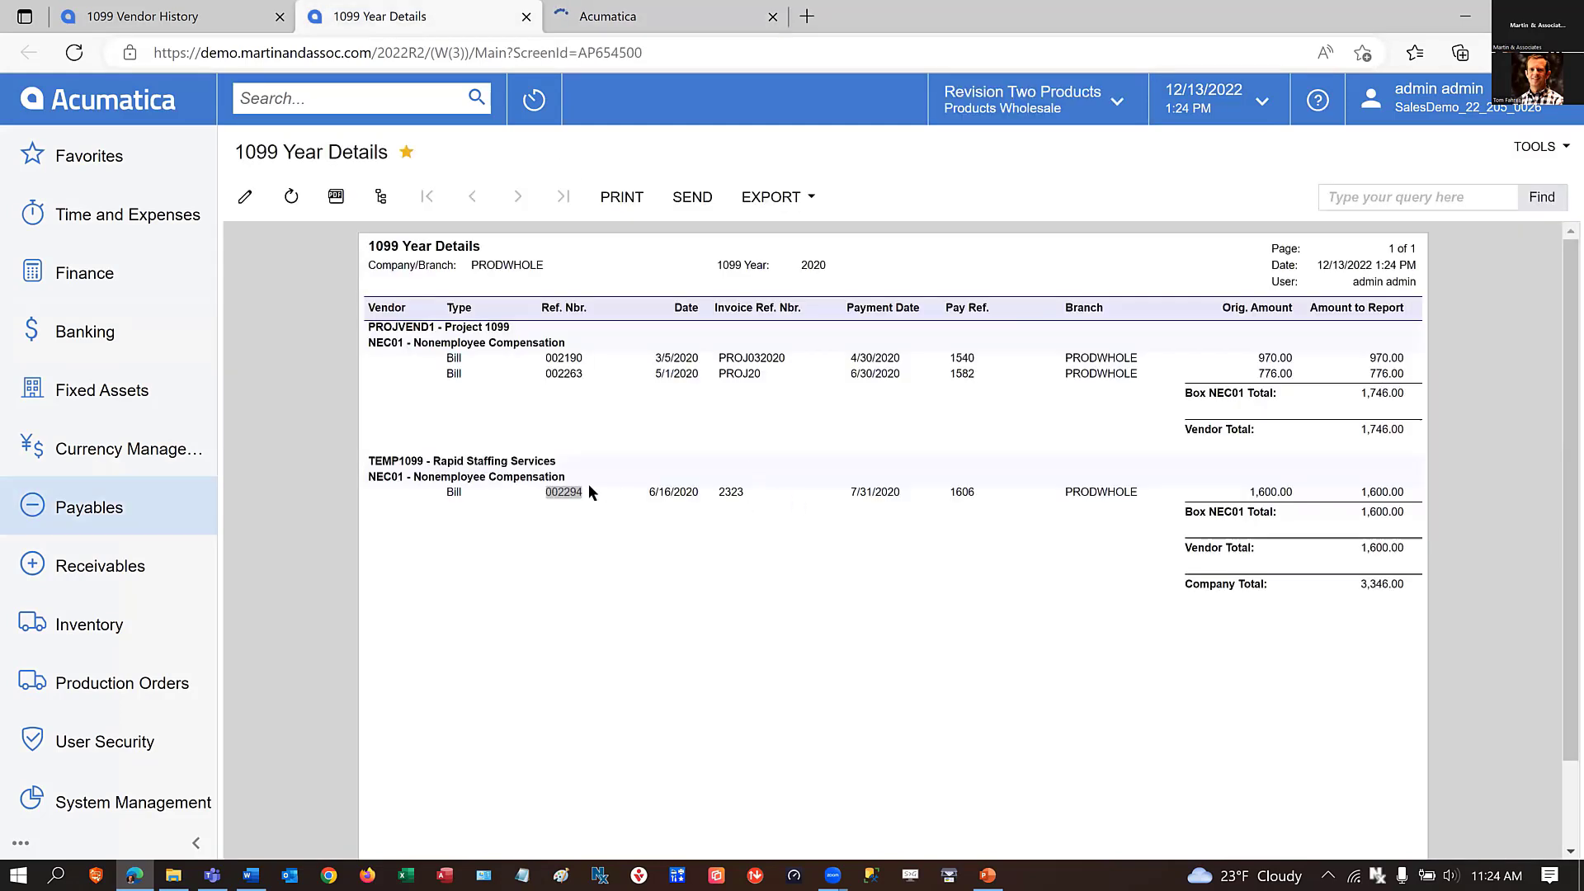
{"action": "left_click", "coordinate": [638, 20]}
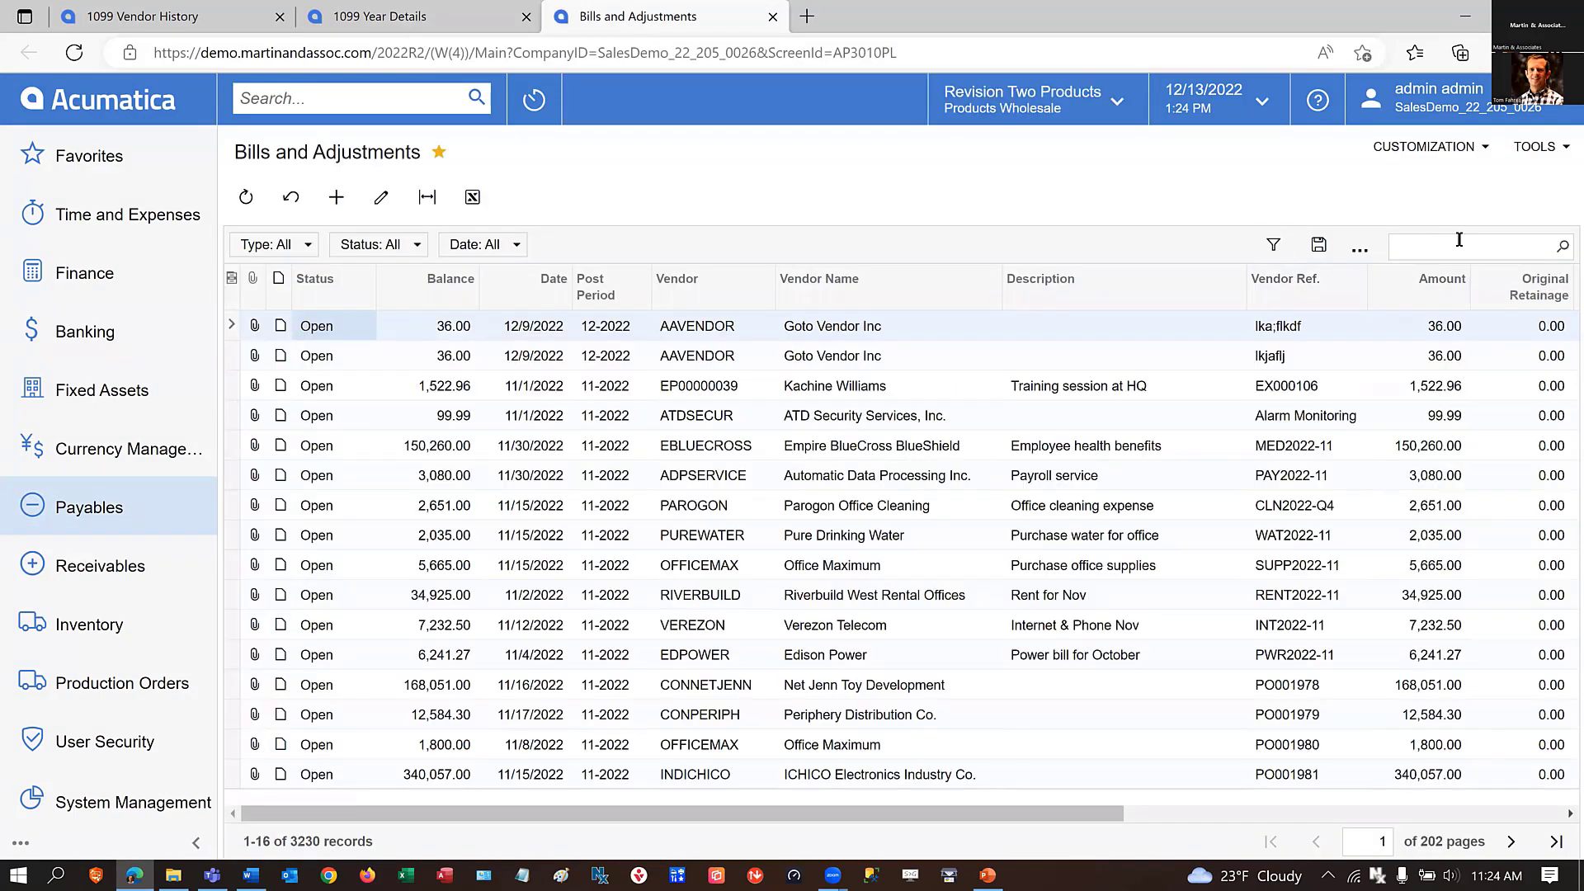
Search Bills and Adjustments for the copied reference number and open the matching Rapid Staffing Services bill.
{"action": "left_click", "coordinate": [1453, 246]}
{"action": "key", "text": "ctrl+v"}
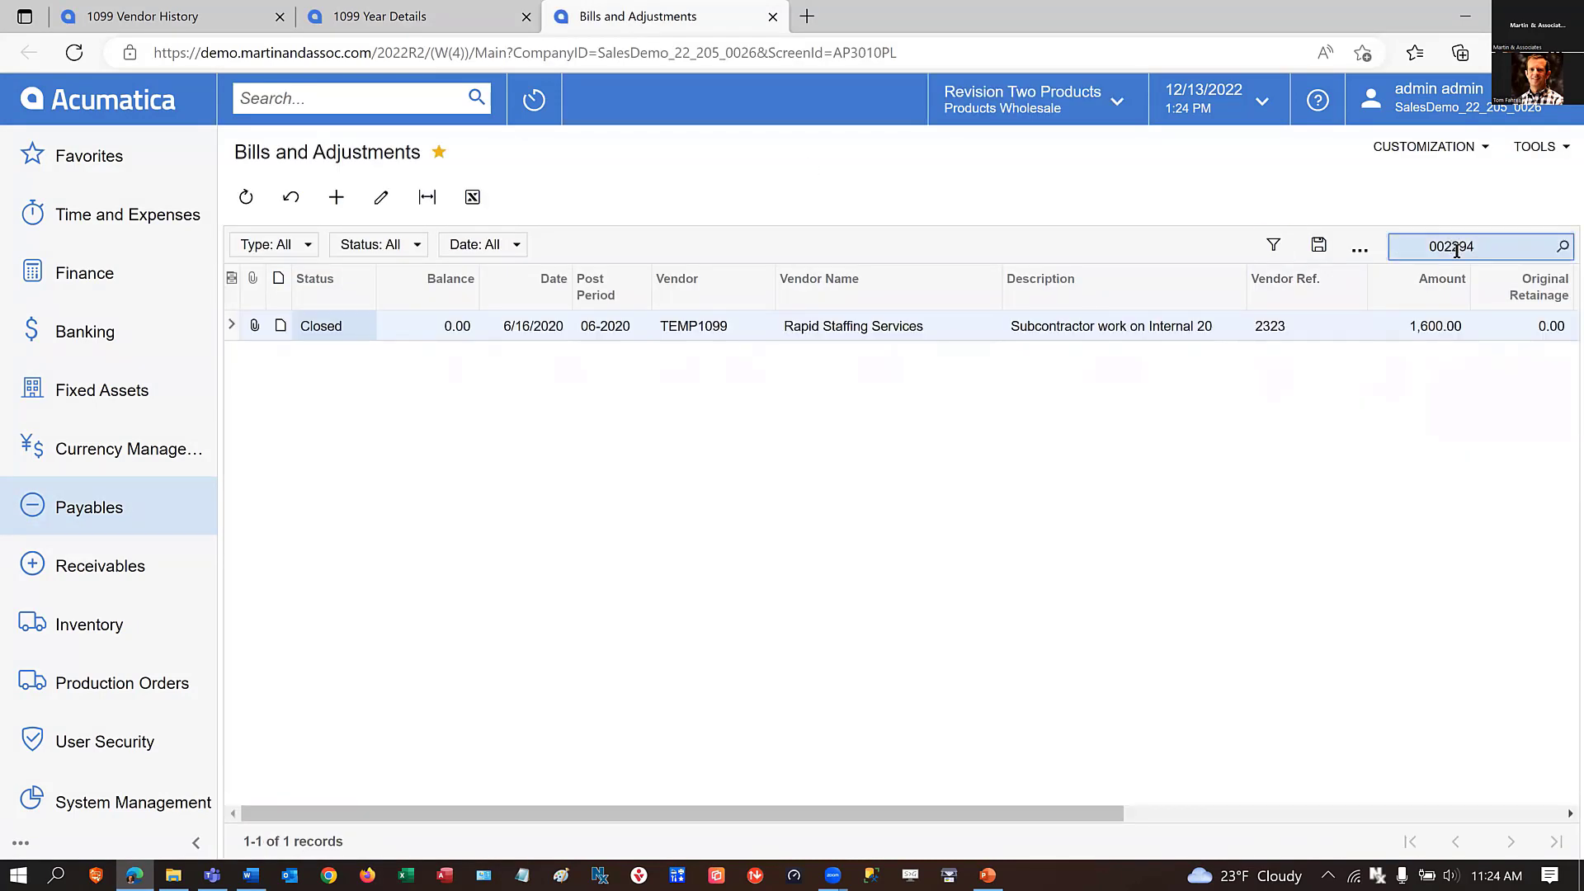
{"action": "double_click", "coordinate": [545, 326]}
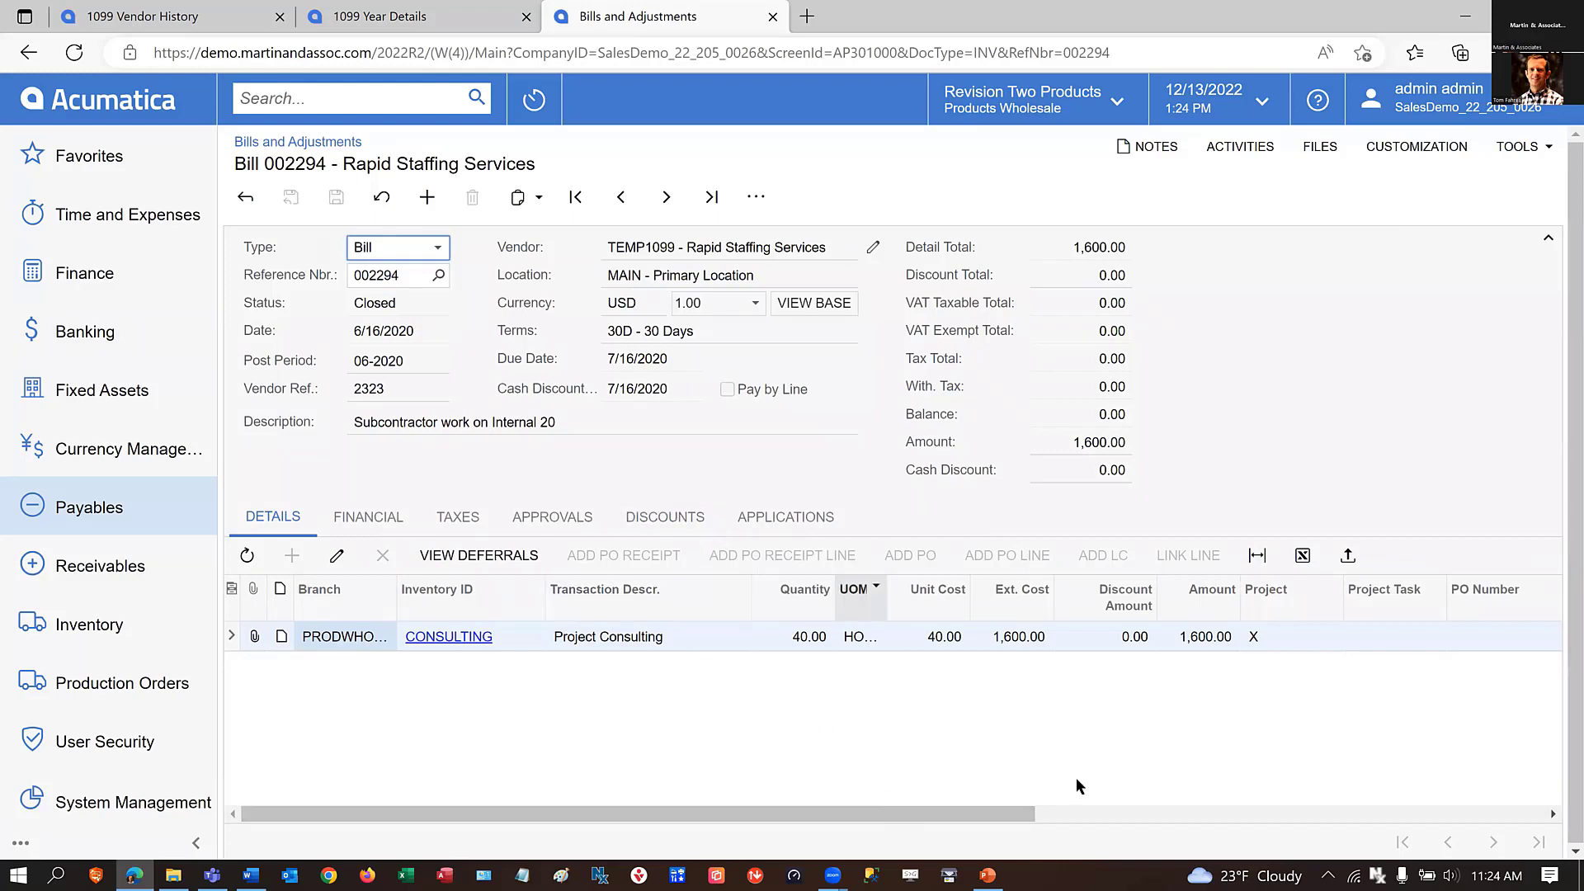
Review the available 1099 Box options for the bill's consulting line, leaving NEC01 - Nonemployee Compensation assigned.
{"action": "left_click_drag", "start_coordinate": [967, 812], "coordinate": [1494, 792]}
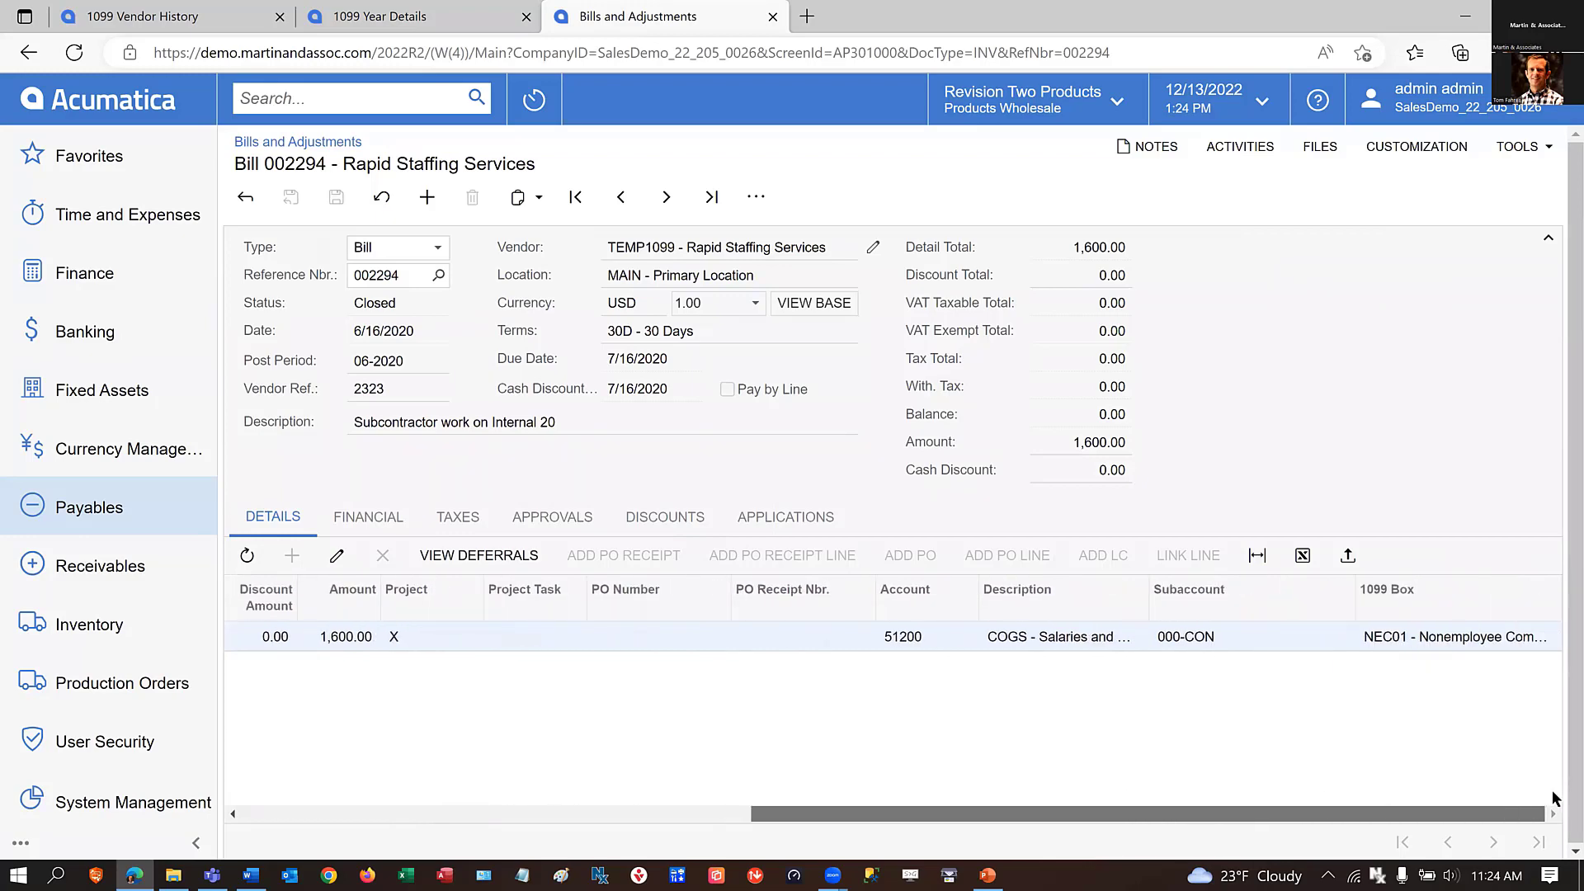
{"action": "left_click", "coordinate": [1449, 641]}
{"action": "left_click", "coordinate": [1551, 637]}
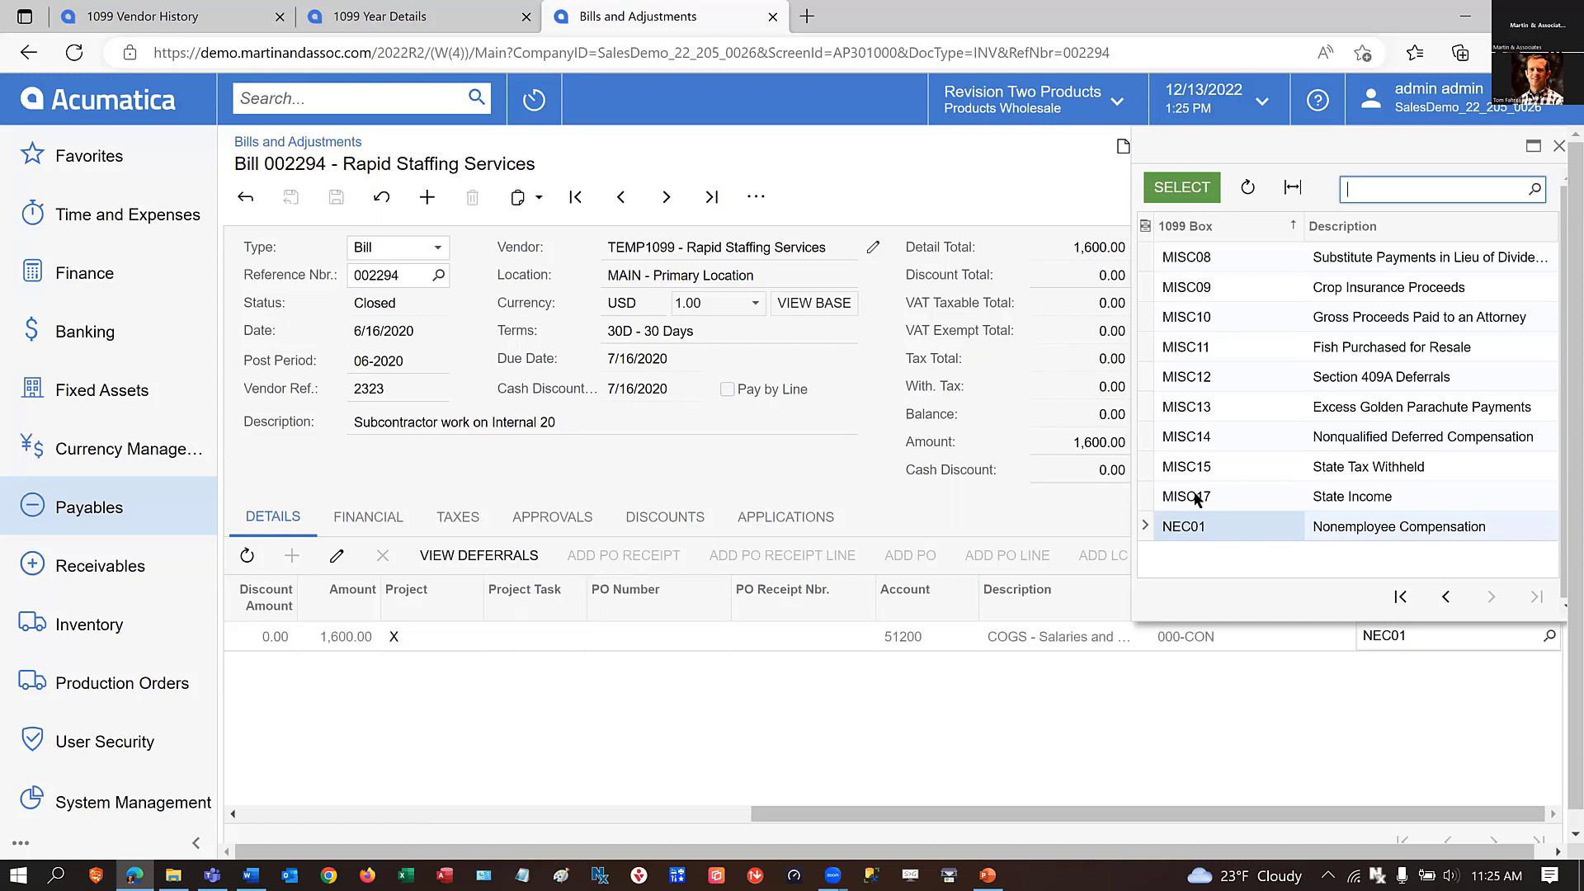
{"action": "left_click", "coordinate": [989, 731]}
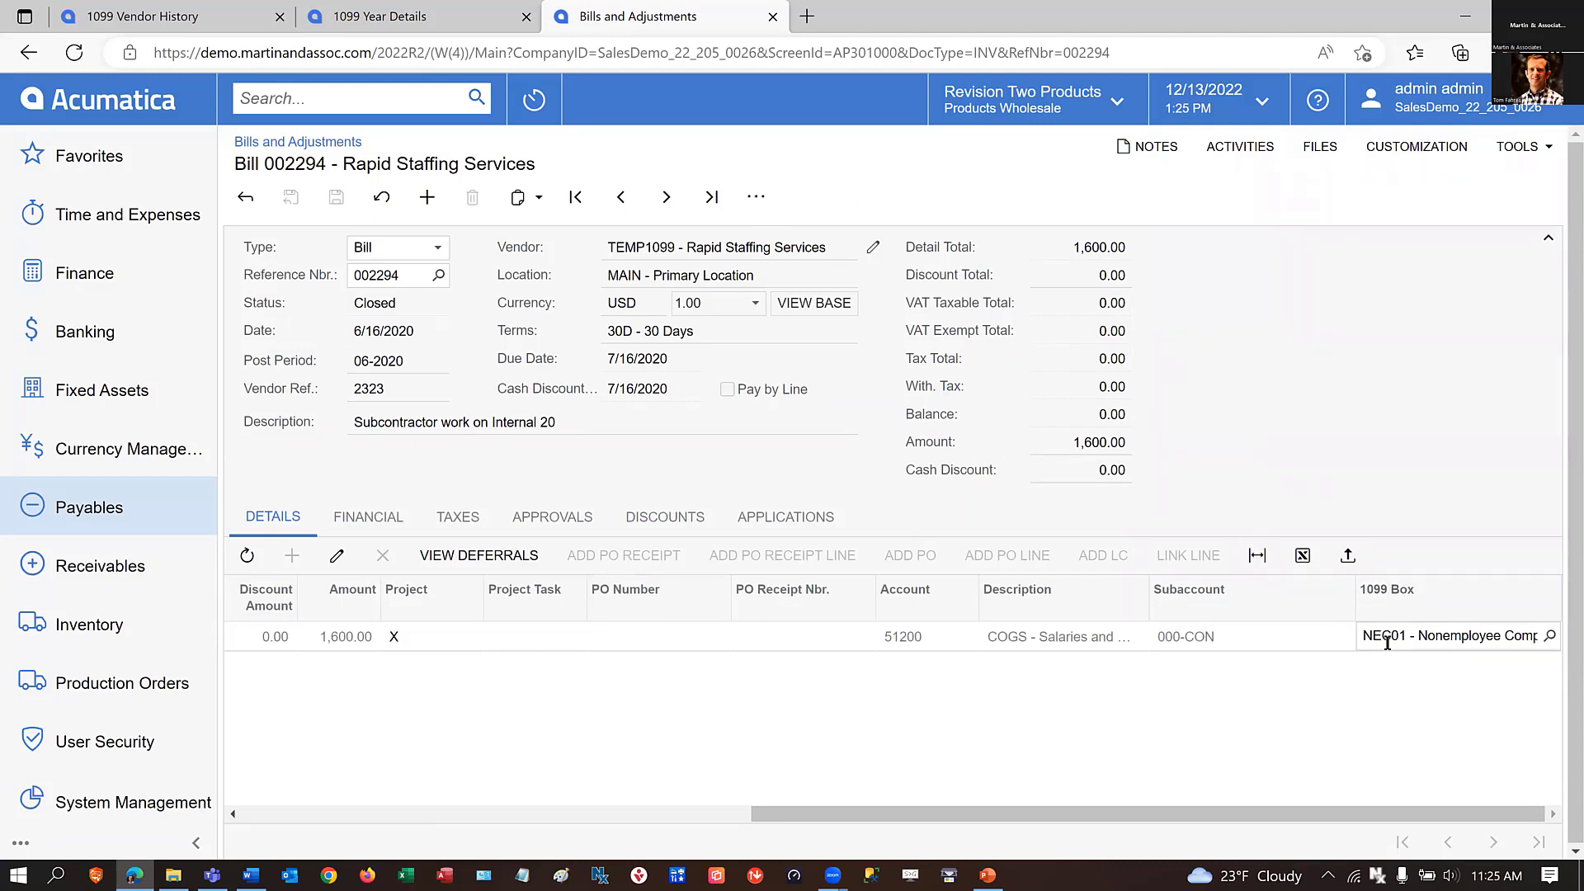
{"action": "left_click", "coordinate": [345, 636]}
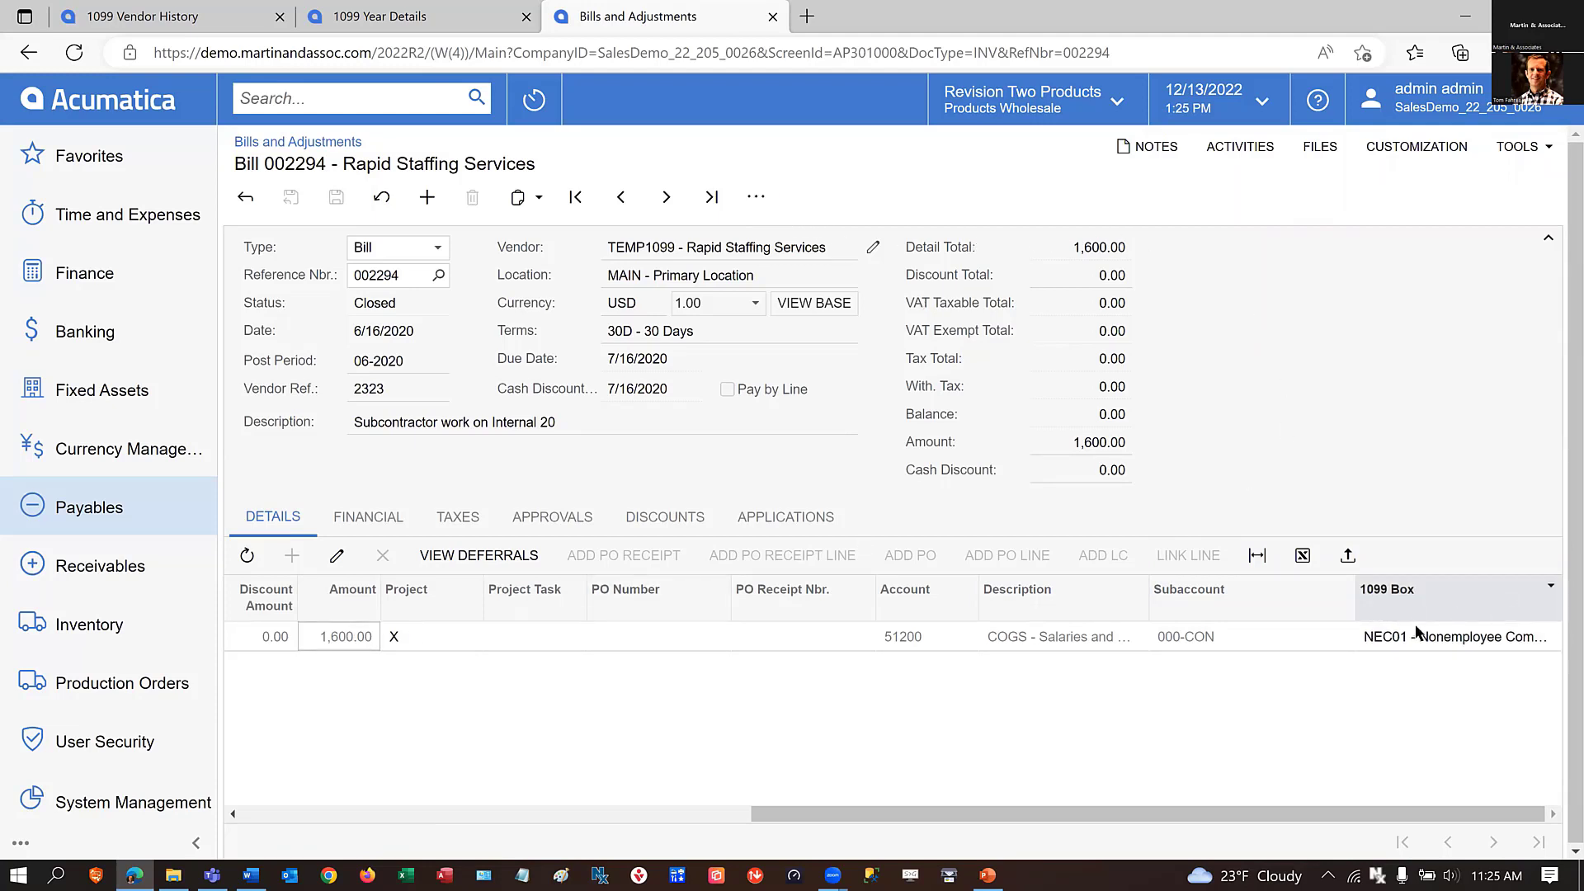
Look over the bill's correction actions, such as Reverse, and close the bill and 1099 Year Details browser tabs.
{"action": "left_click", "coordinate": [753, 200]}
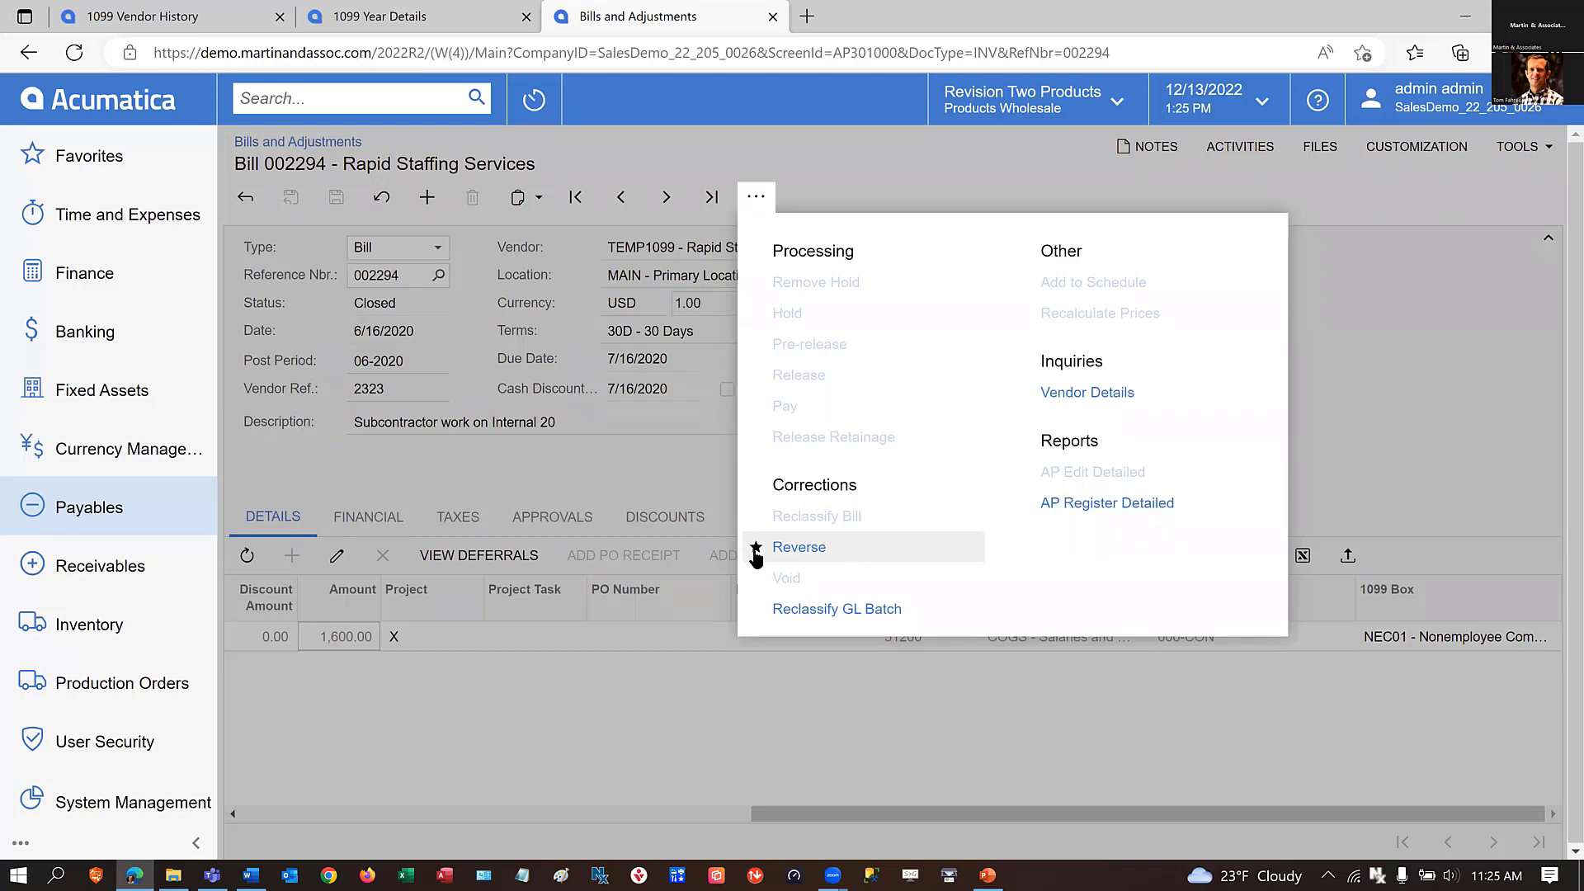
{"action": "left_click", "coordinate": [589, 726]}
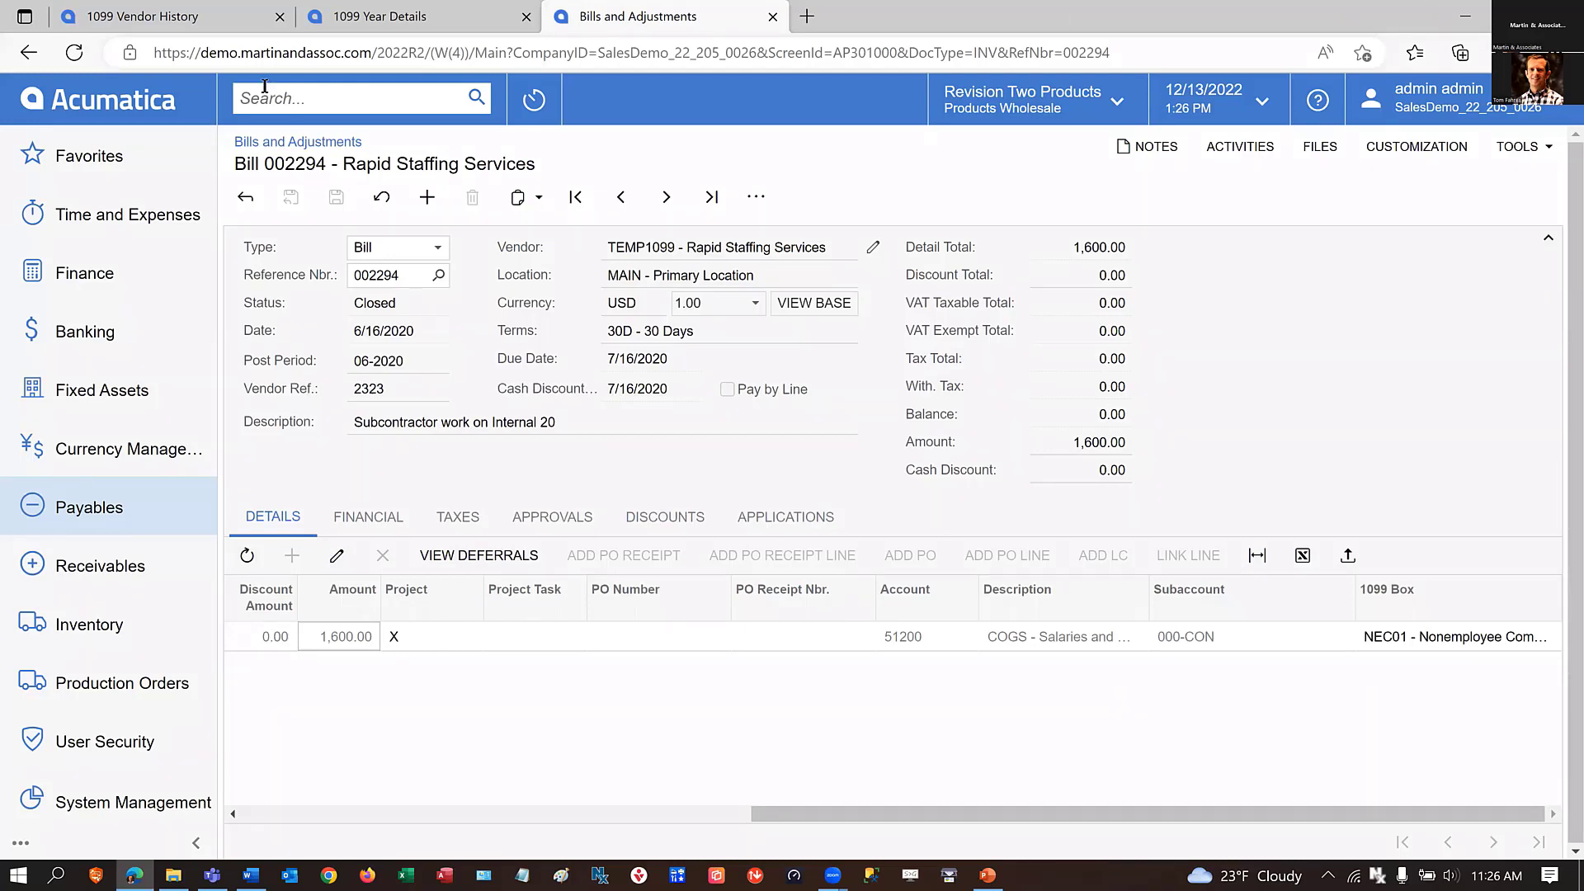
{"action": "left_click", "coordinate": [773, 16]}
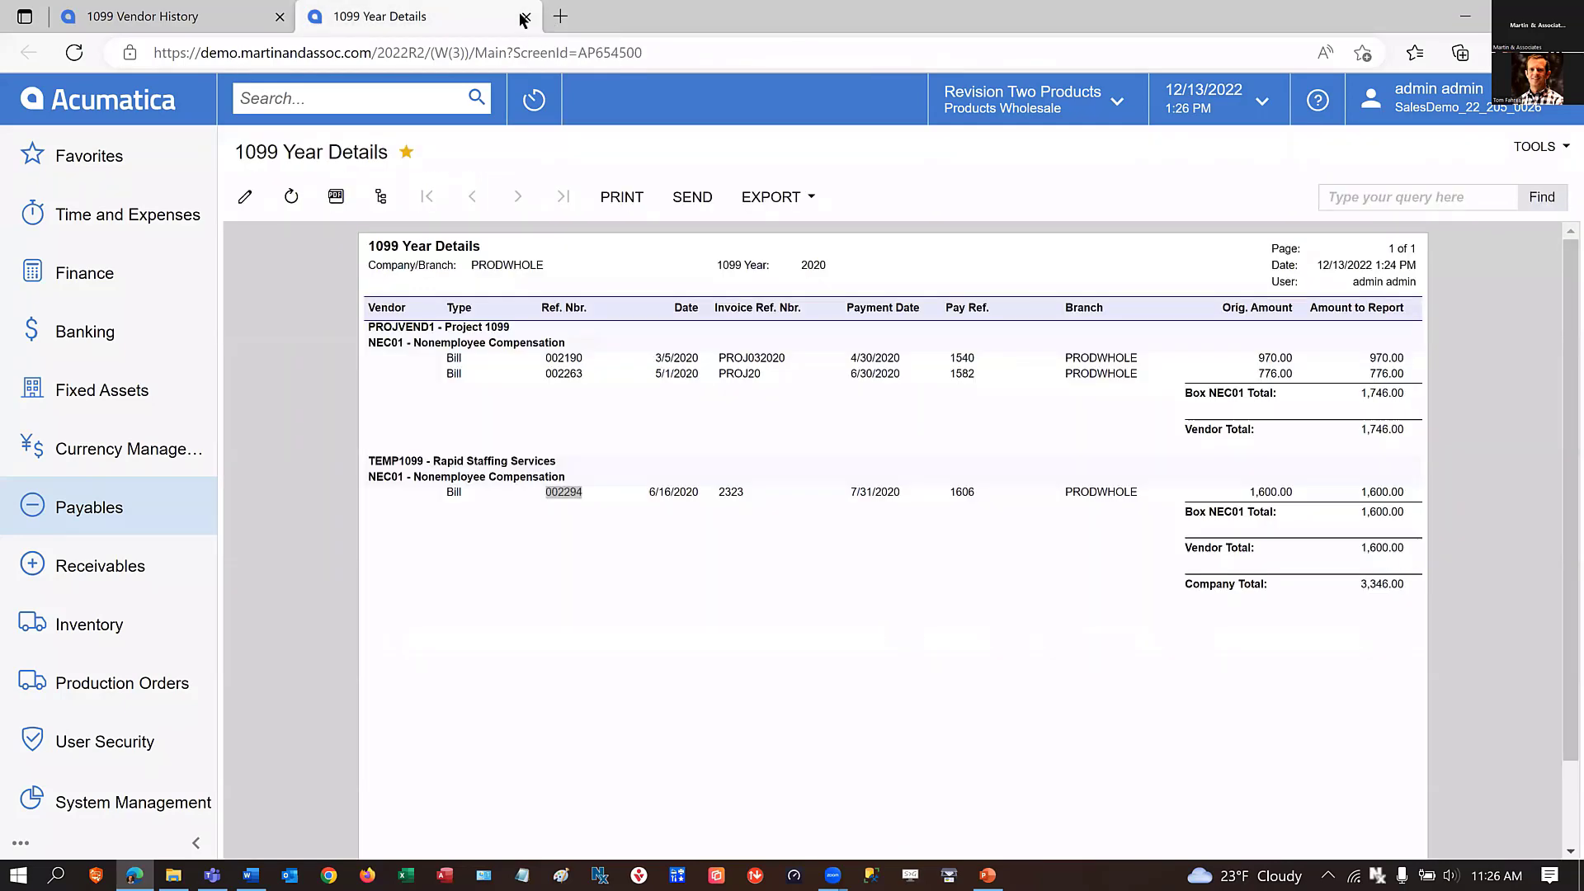
{"action": "left_click", "coordinate": [525, 17]}
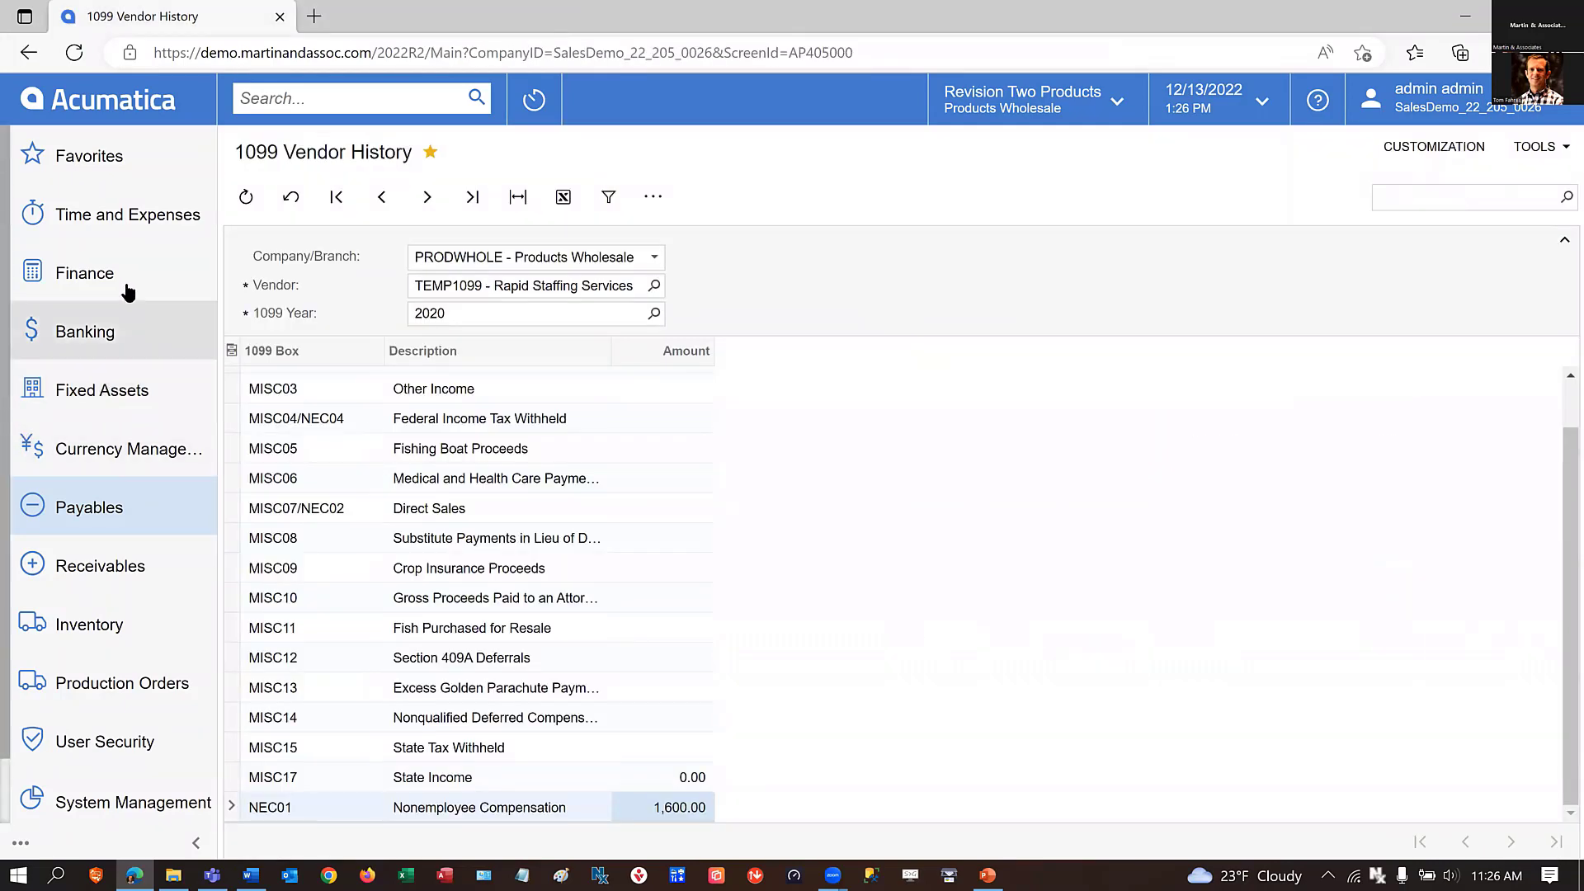
View the 2016 Master Financial Calendar under Finance, and open the payables Close Financial Periods form.
{"action": "left_click", "coordinate": [91, 275]}
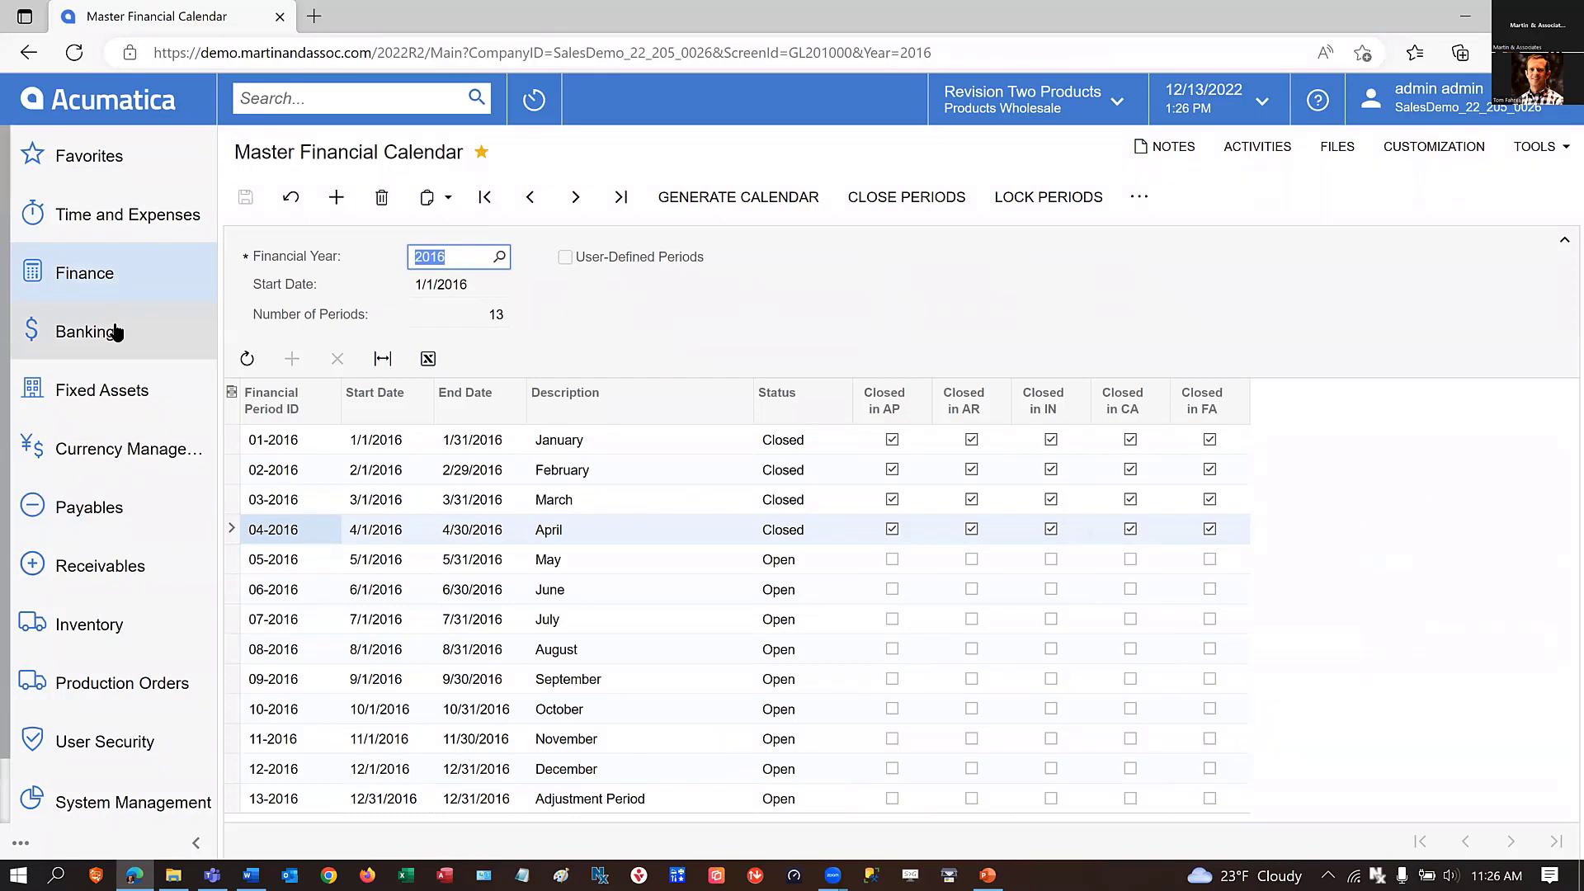
{"action": "left_click", "coordinate": [72, 516]}
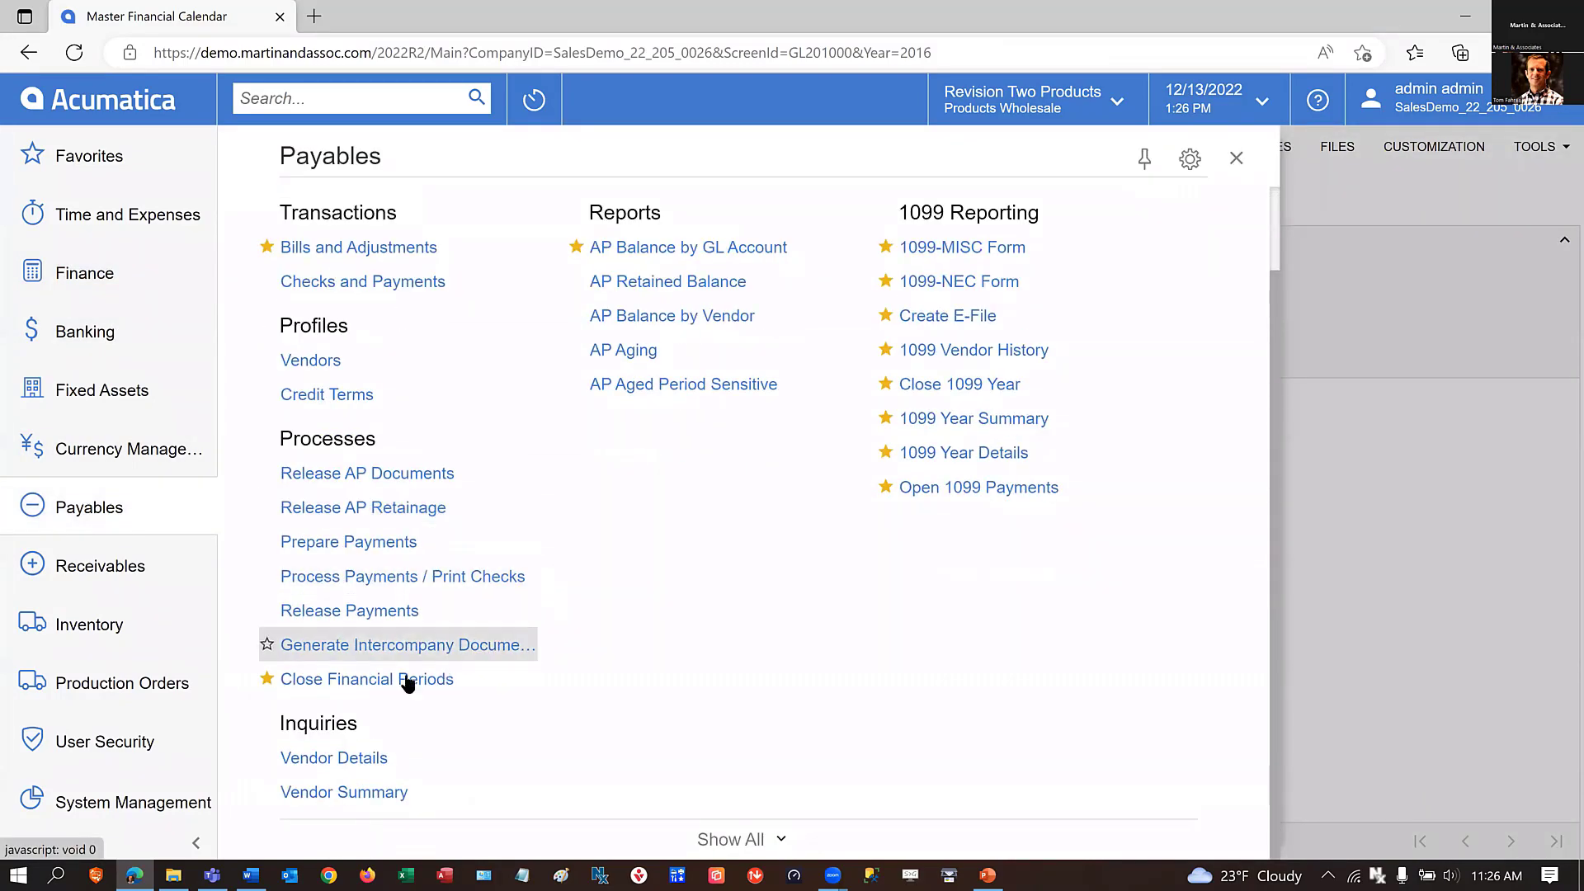
{"action": "right_click", "coordinate": [356, 681]}
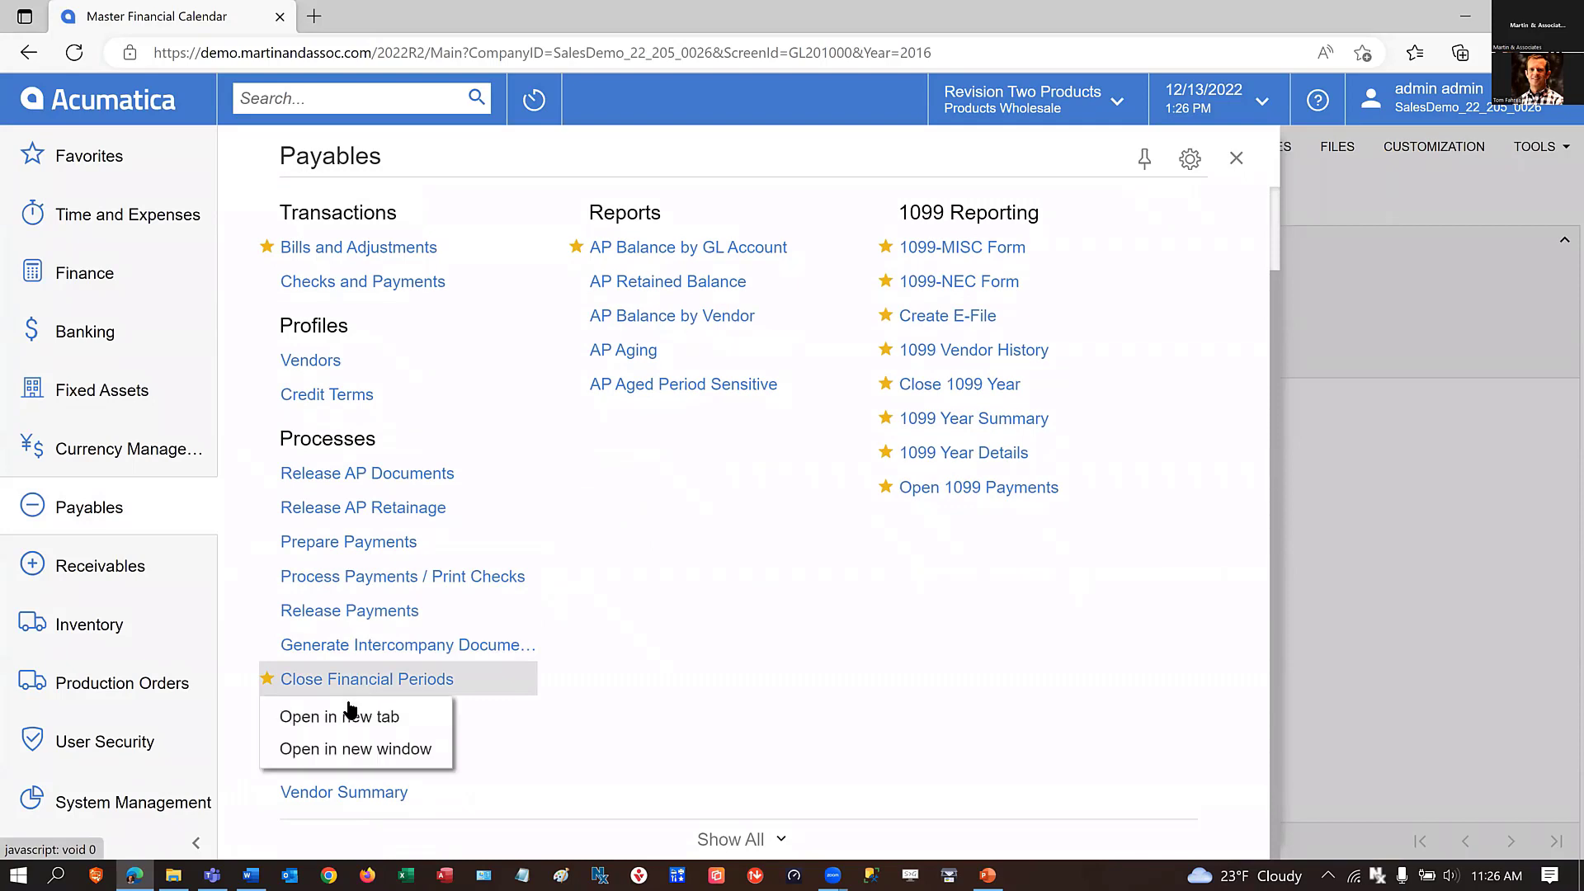
{"action": "left_click", "coordinate": [302, 683]}
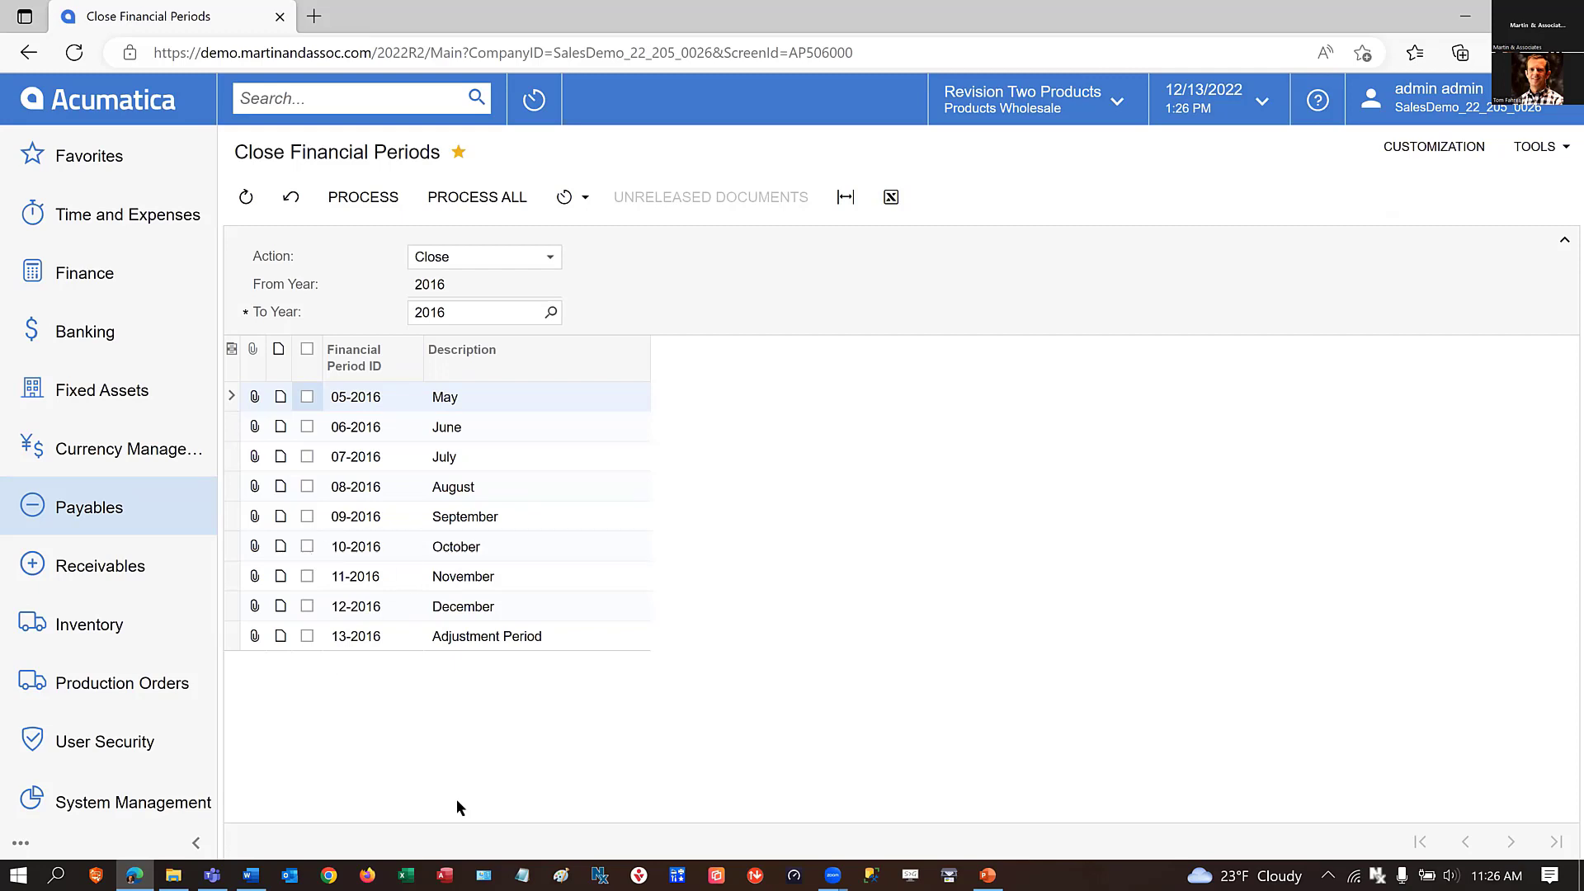
Open the AP Balance by GL Account report from the payables reports in a new browser tab.
{"action": "left_click", "coordinate": [93, 509]}
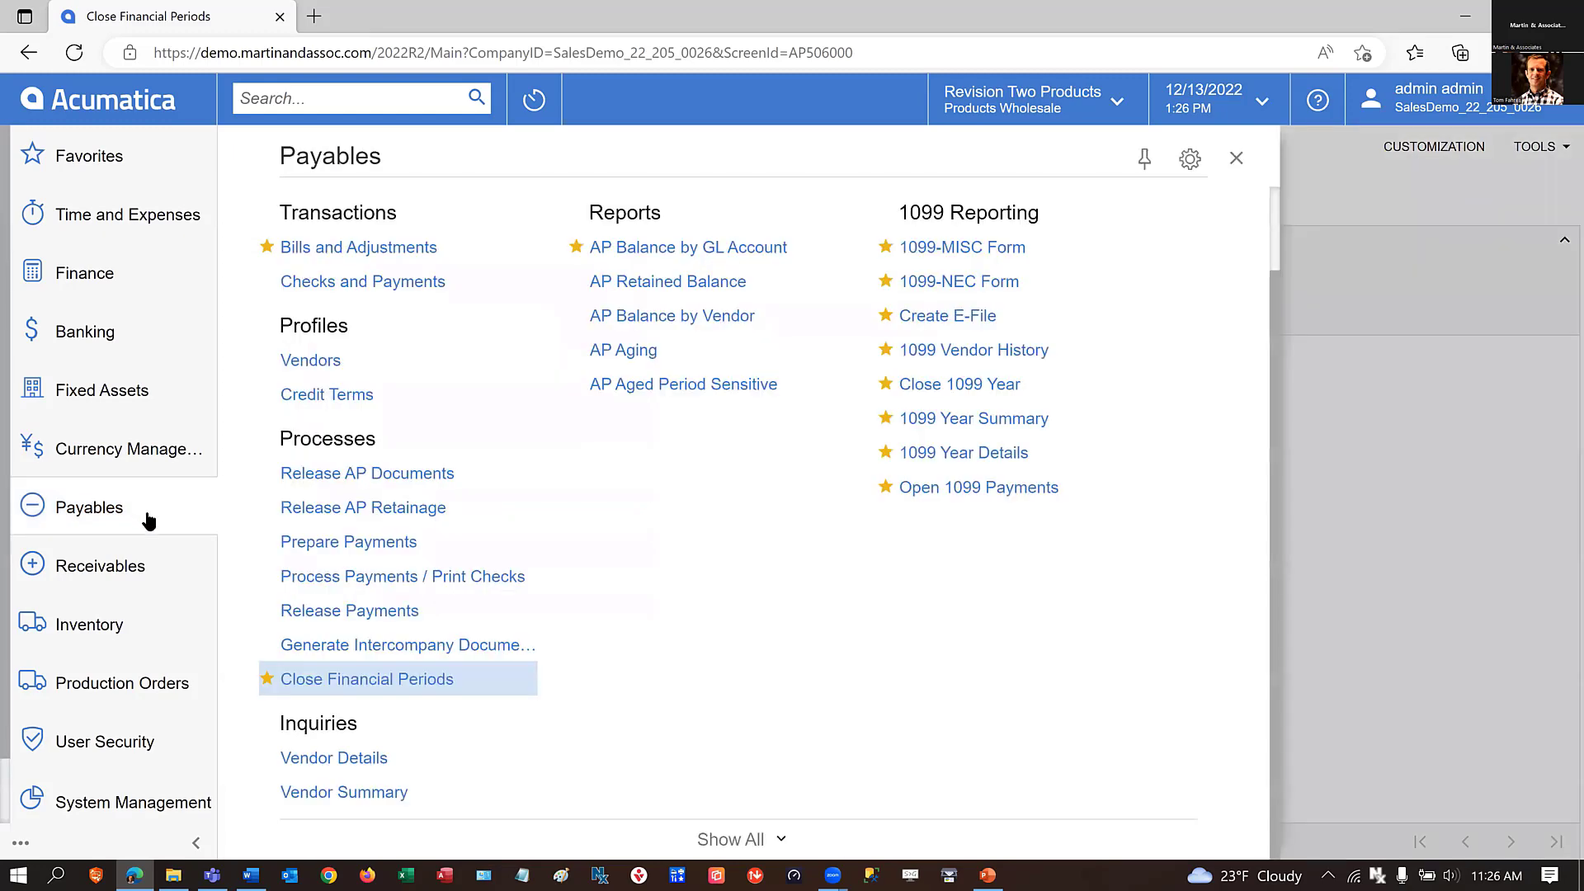
{"action": "left_click", "coordinate": [63, 503]}
{"action": "left_click", "coordinate": [60, 507]}
{"action": "right_click", "coordinate": [636, 257]}
{"action": "left_click", "coordinate": [662, 285]}
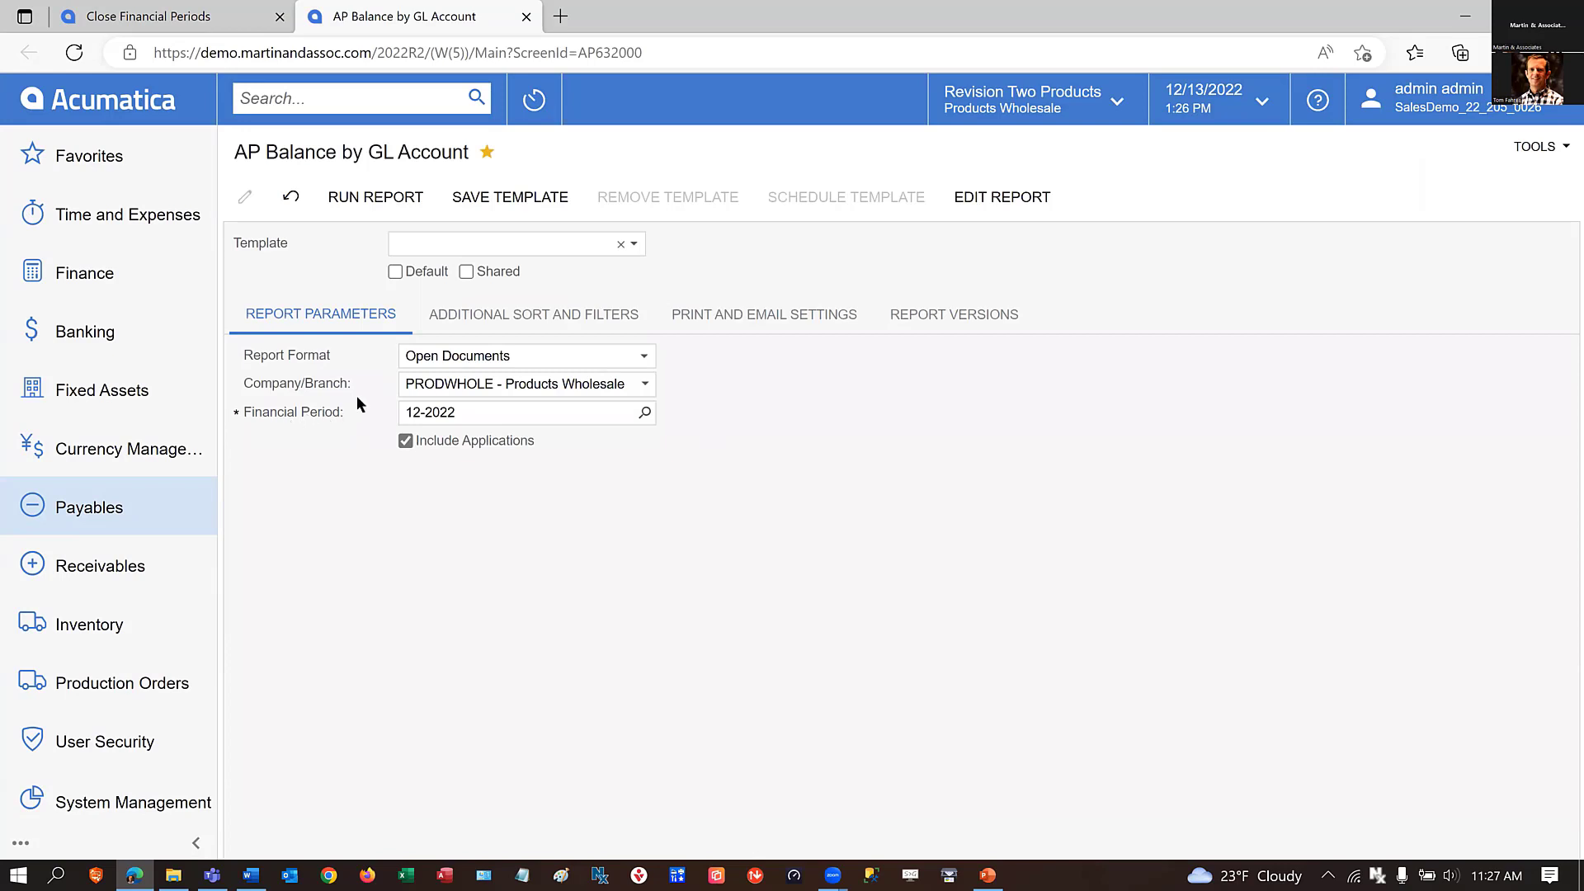
Run the AP Balance by GL Account report for period 12-2022 and check the Account Documents Total on its last page.
{"action": "left_click", "coordinate": [484, 414]}
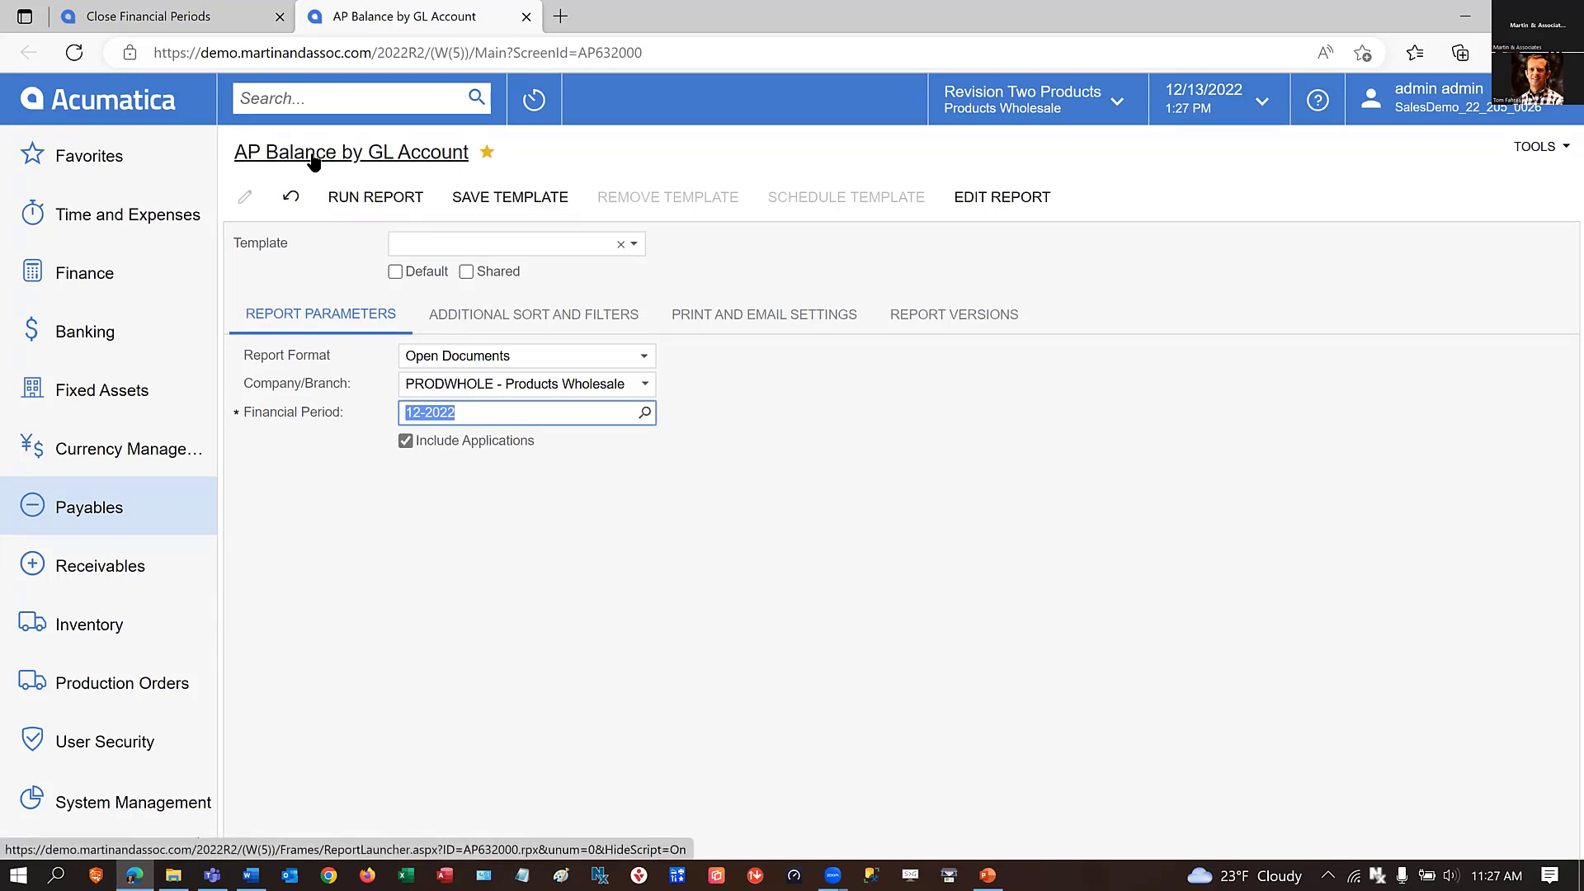
{"action": "left_click", "coordinate": [345, 198]}
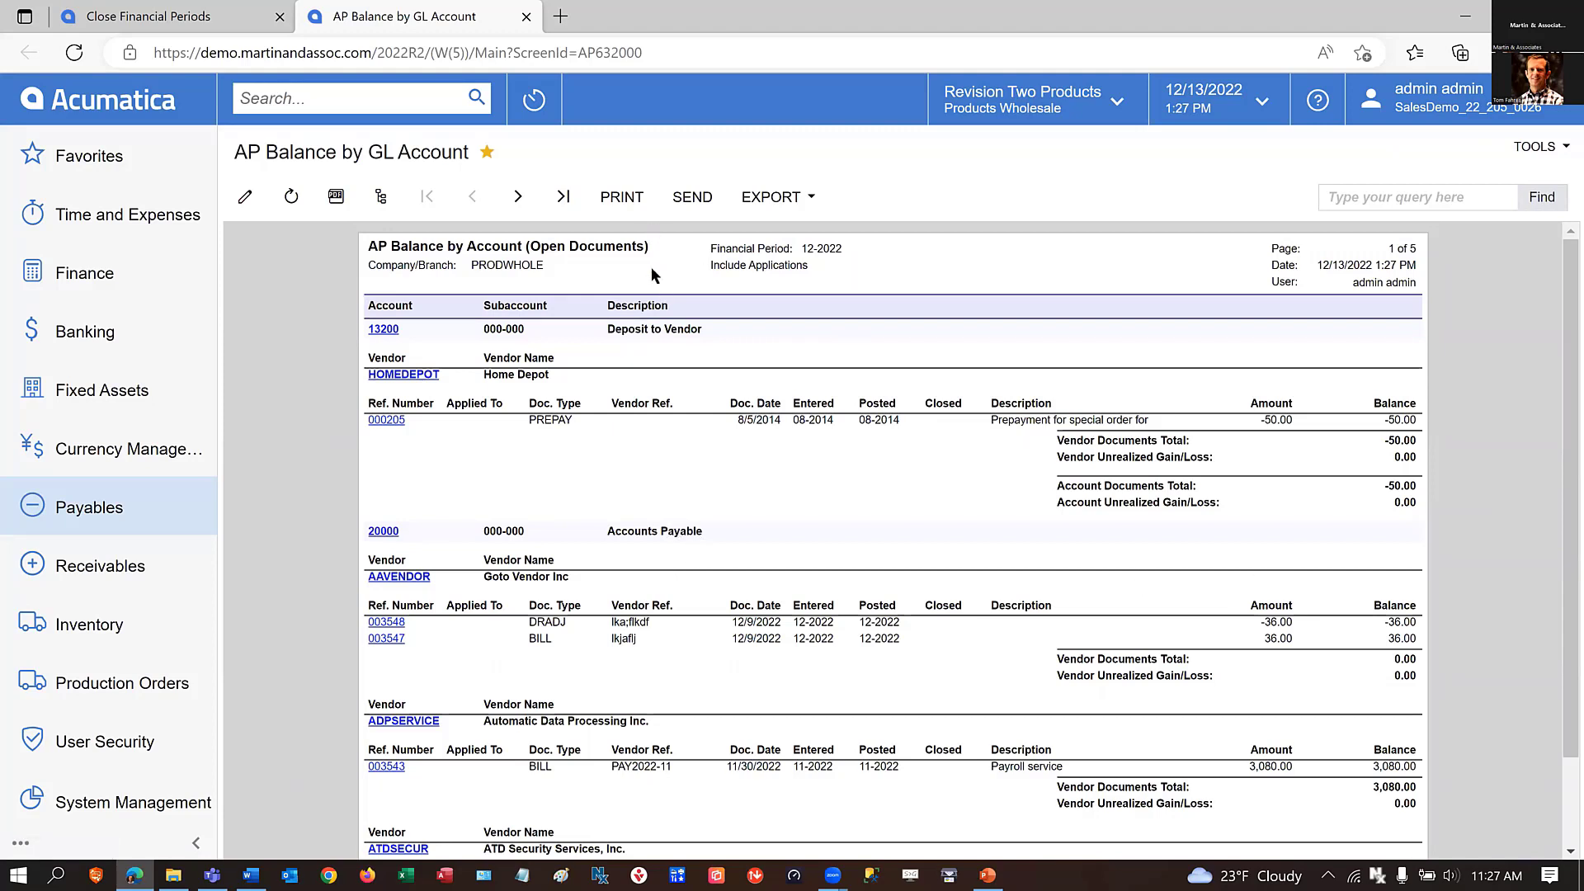
{"action": "left_click", "coordinate": [563, 198]}
{"action": "left_click", "coordinate": [518, 198]}
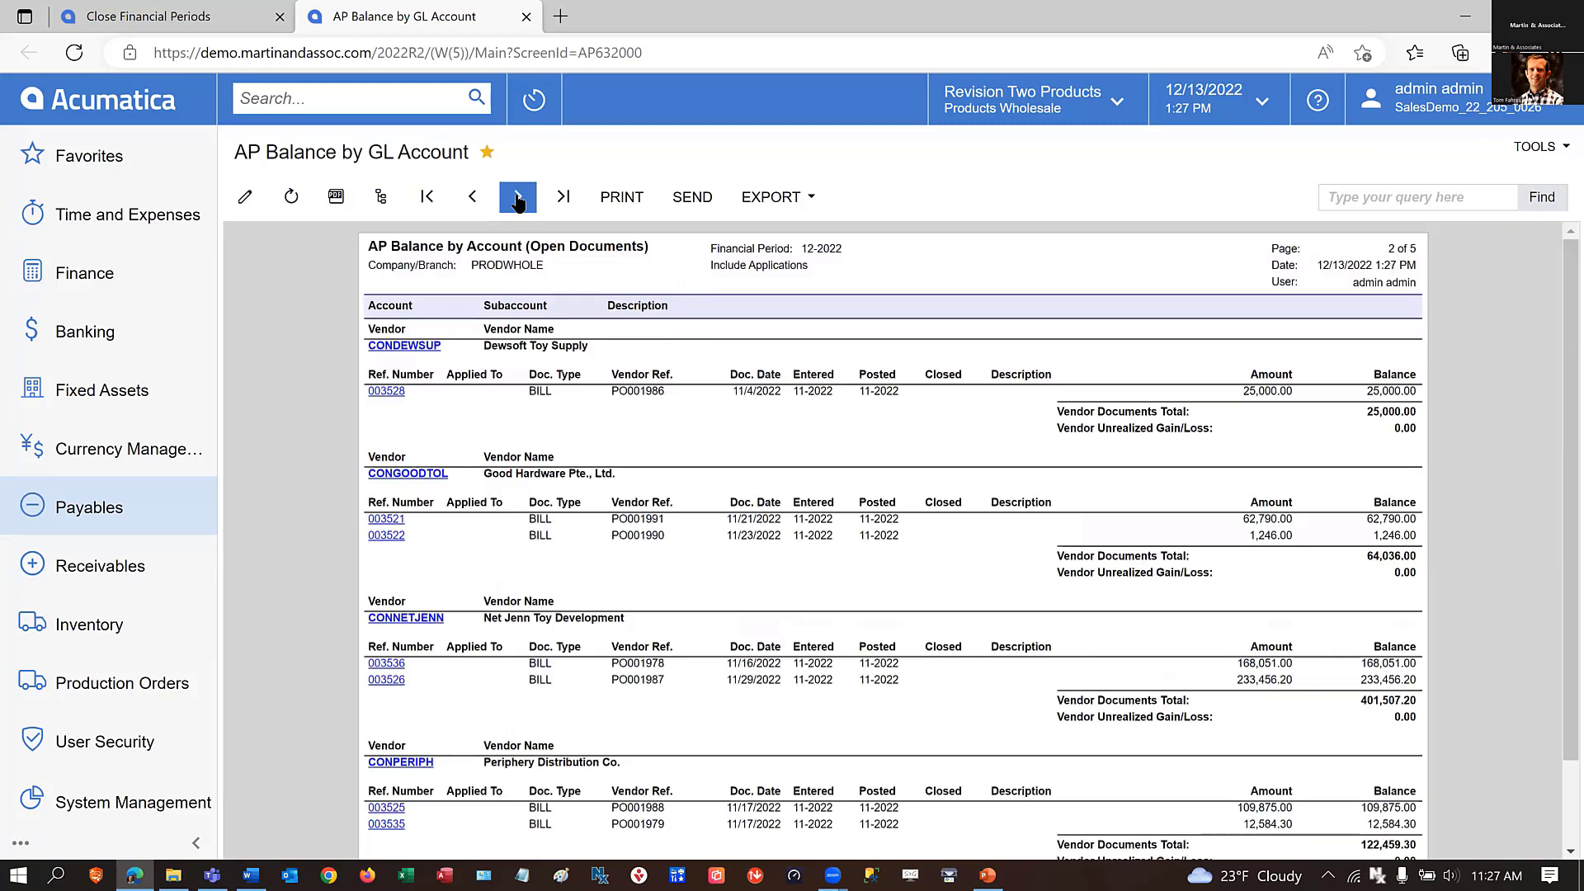
{"action": "left_click", "coordinate": [518, 198]}
{"action": "left_click", "coordinate": [518, 198]}
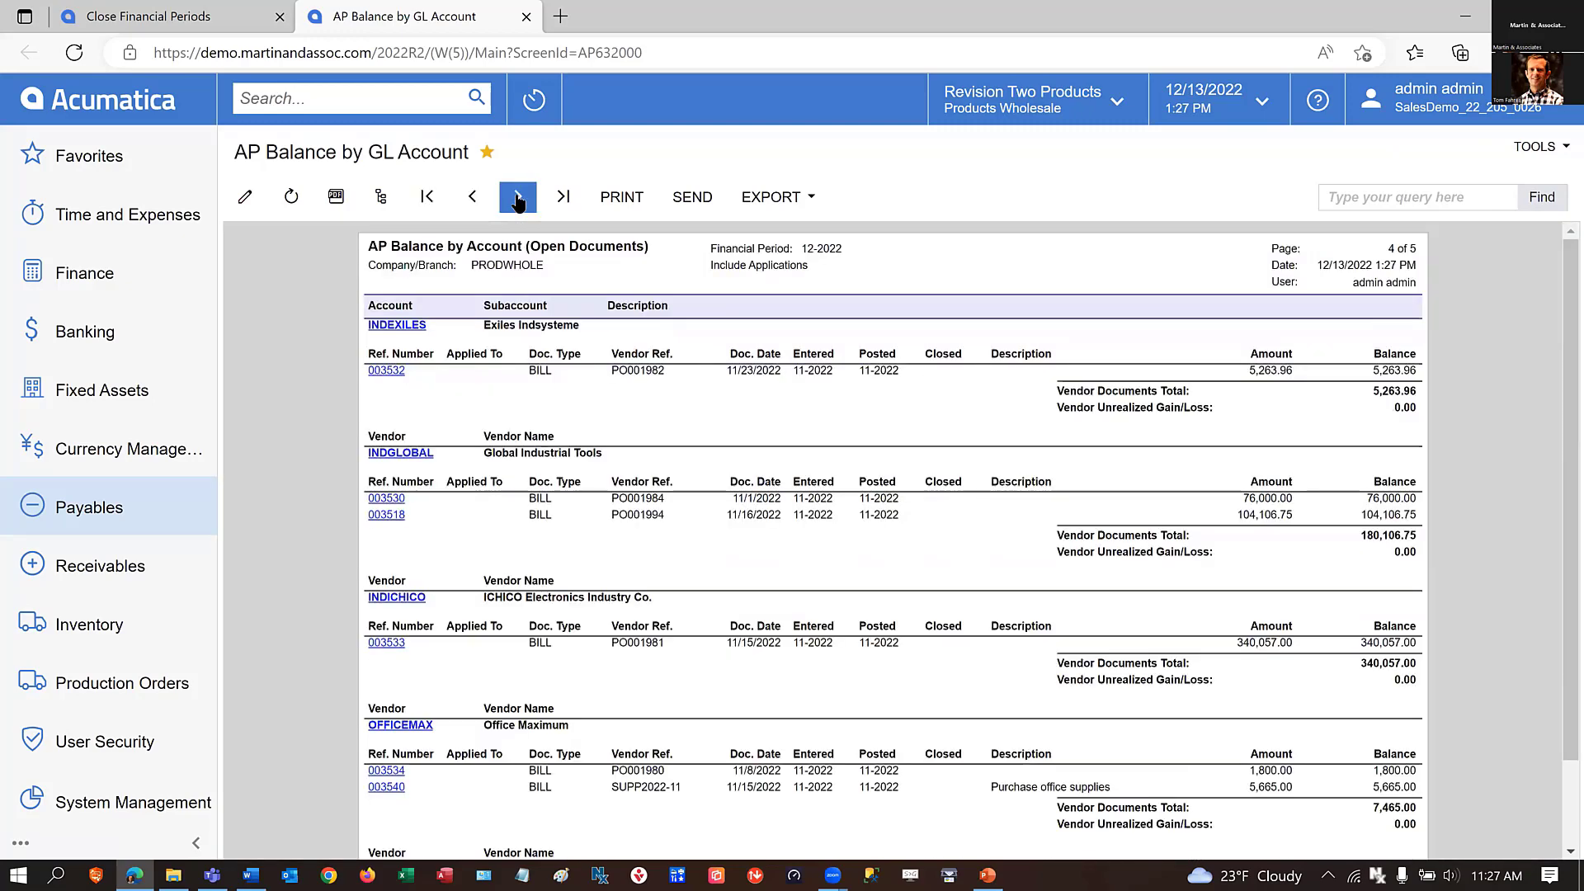
{"action": "left_click", "coordinate": [518, 198]}
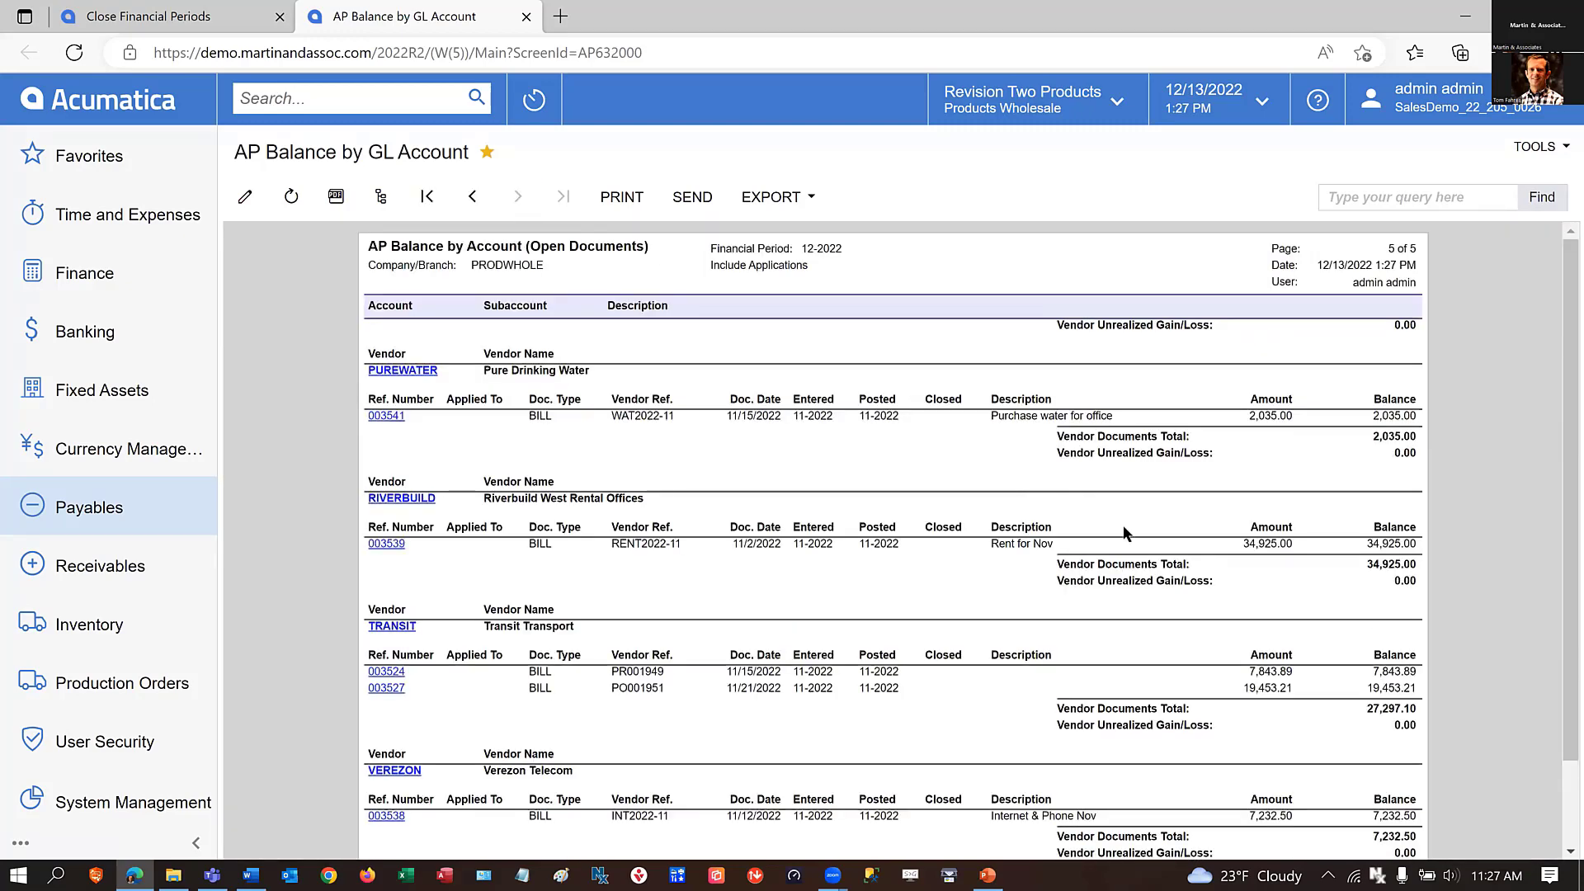
{"action": "scroll", "coordinate": [1299, 595], "scroll_direction": "down", "scroll_amount": 2}
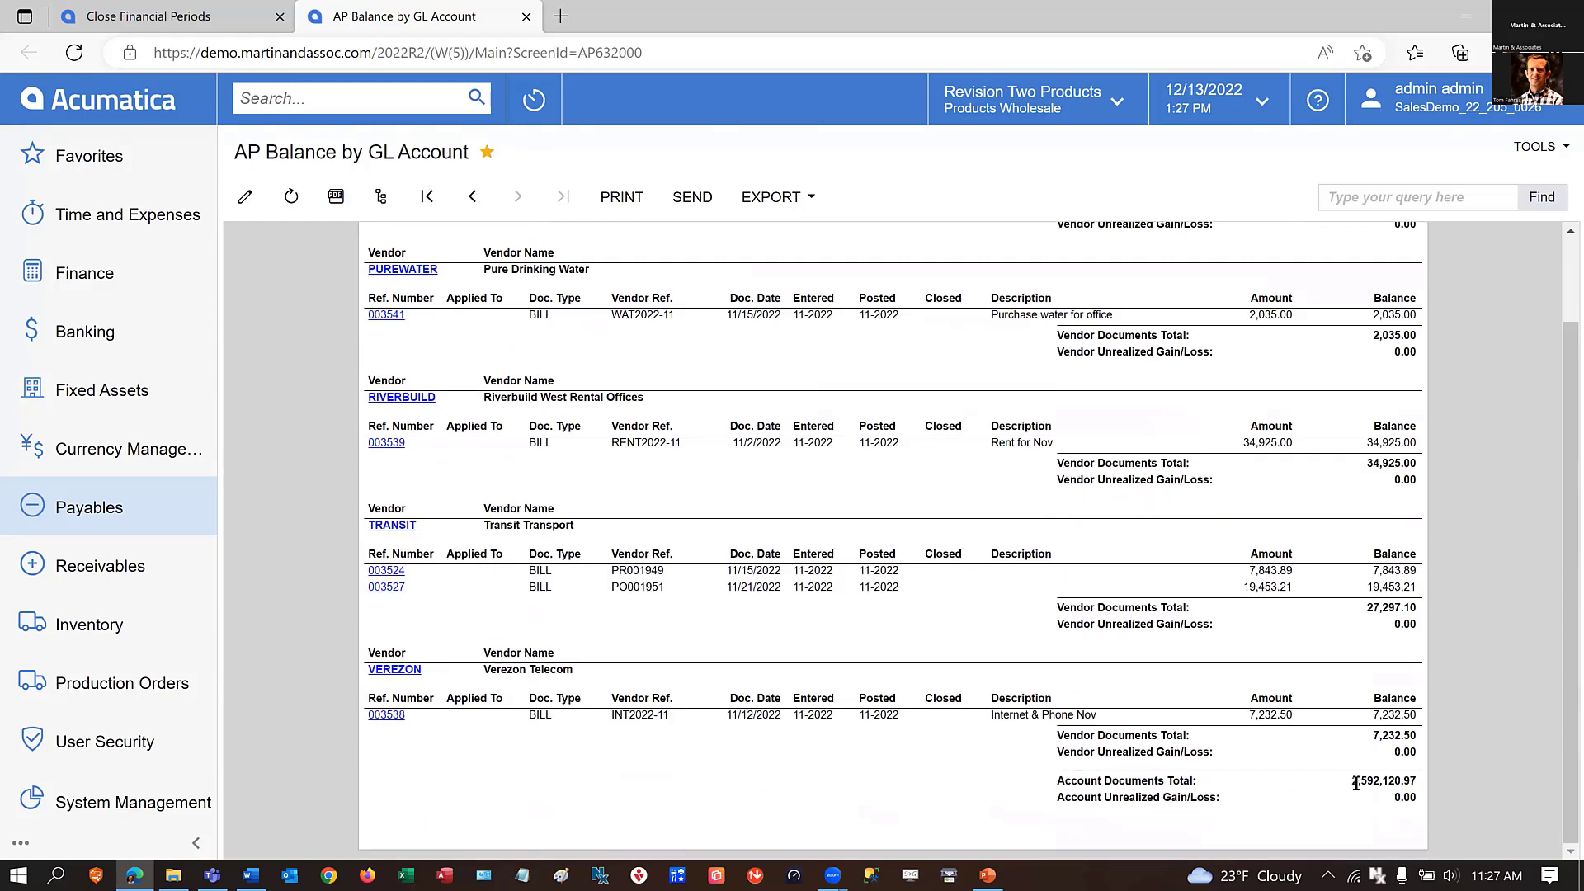
{"action": "left_click_drag", "start_coordinate": [1351, 782], "coordinate": [1515, 805]}
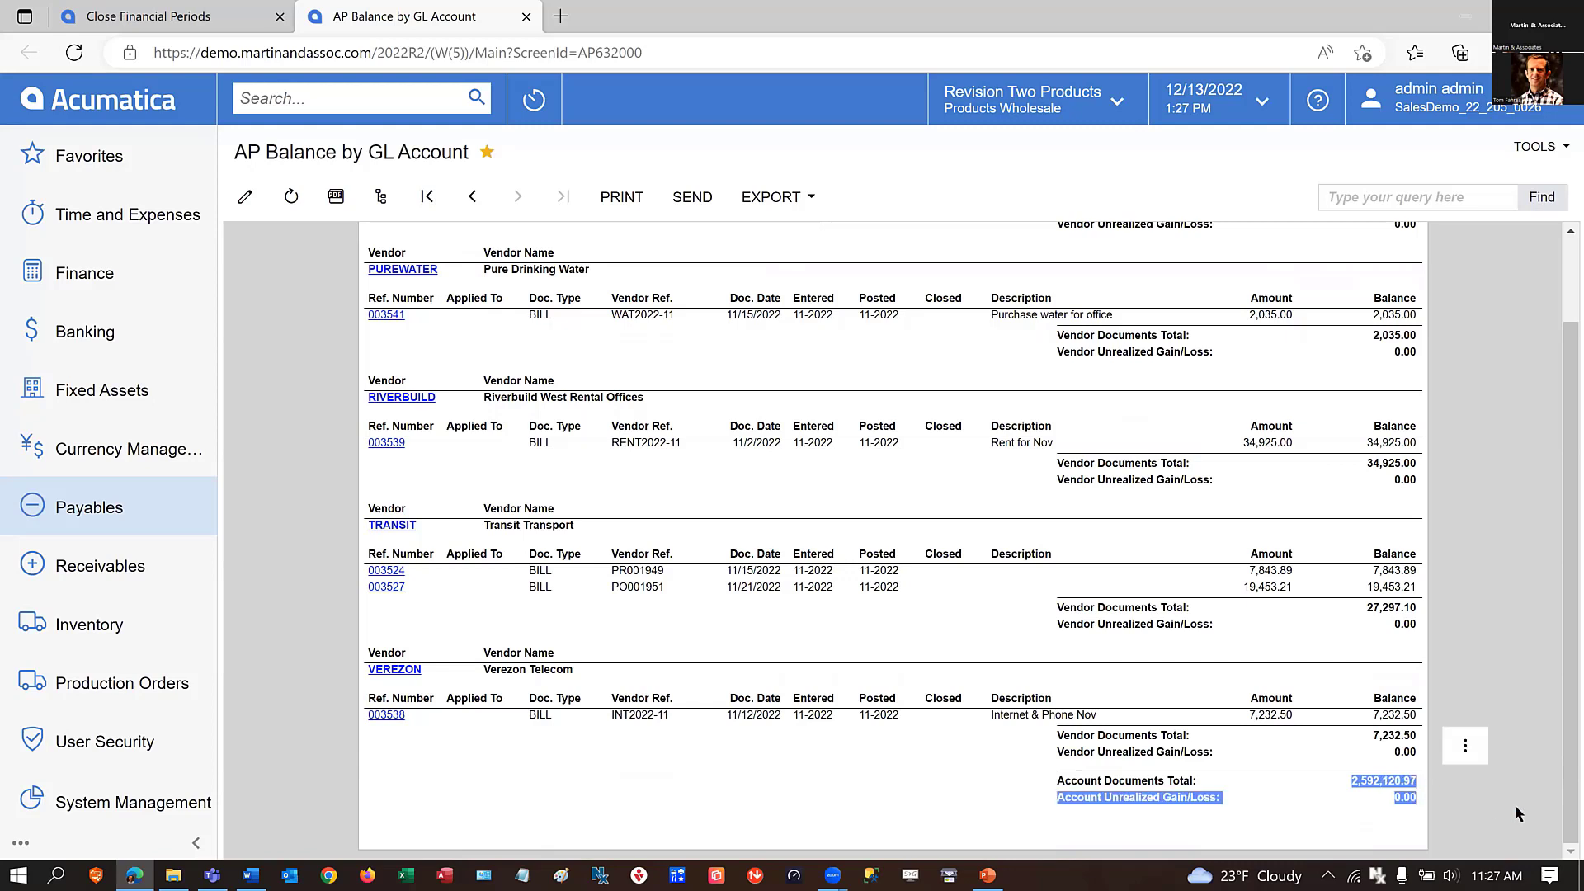
{"action": "left_click", "coordinate": [1347, 787]}
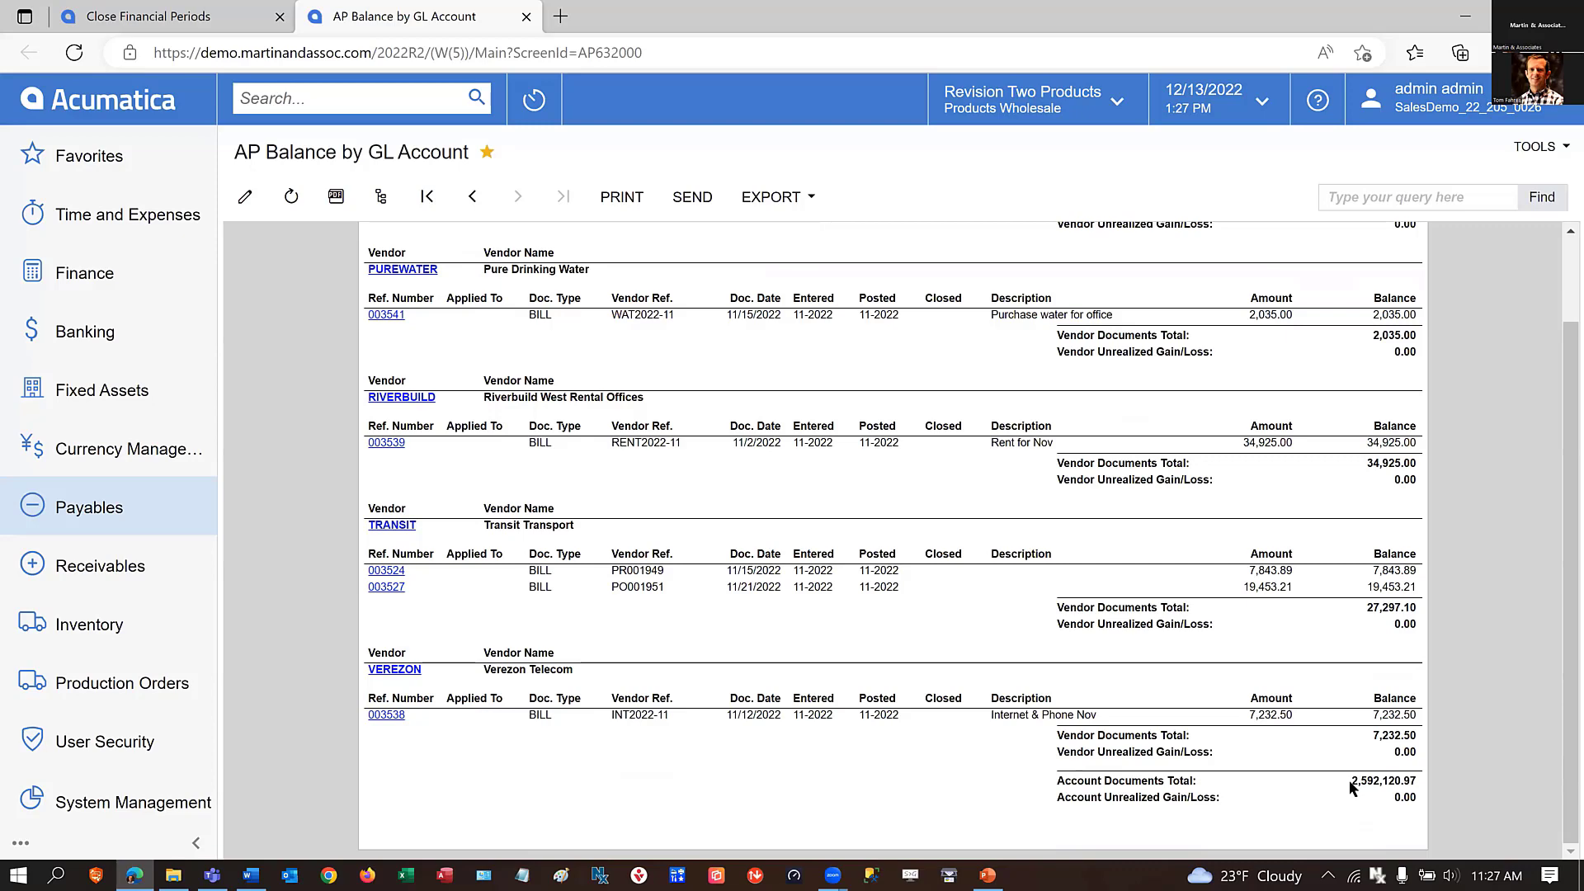
Open the Finance Account Details inquiry in a new browser tab and load account 20000 - Accounts Payable for period 12-2022.
{"action": "left_click", "coordinate": [96, 285]}
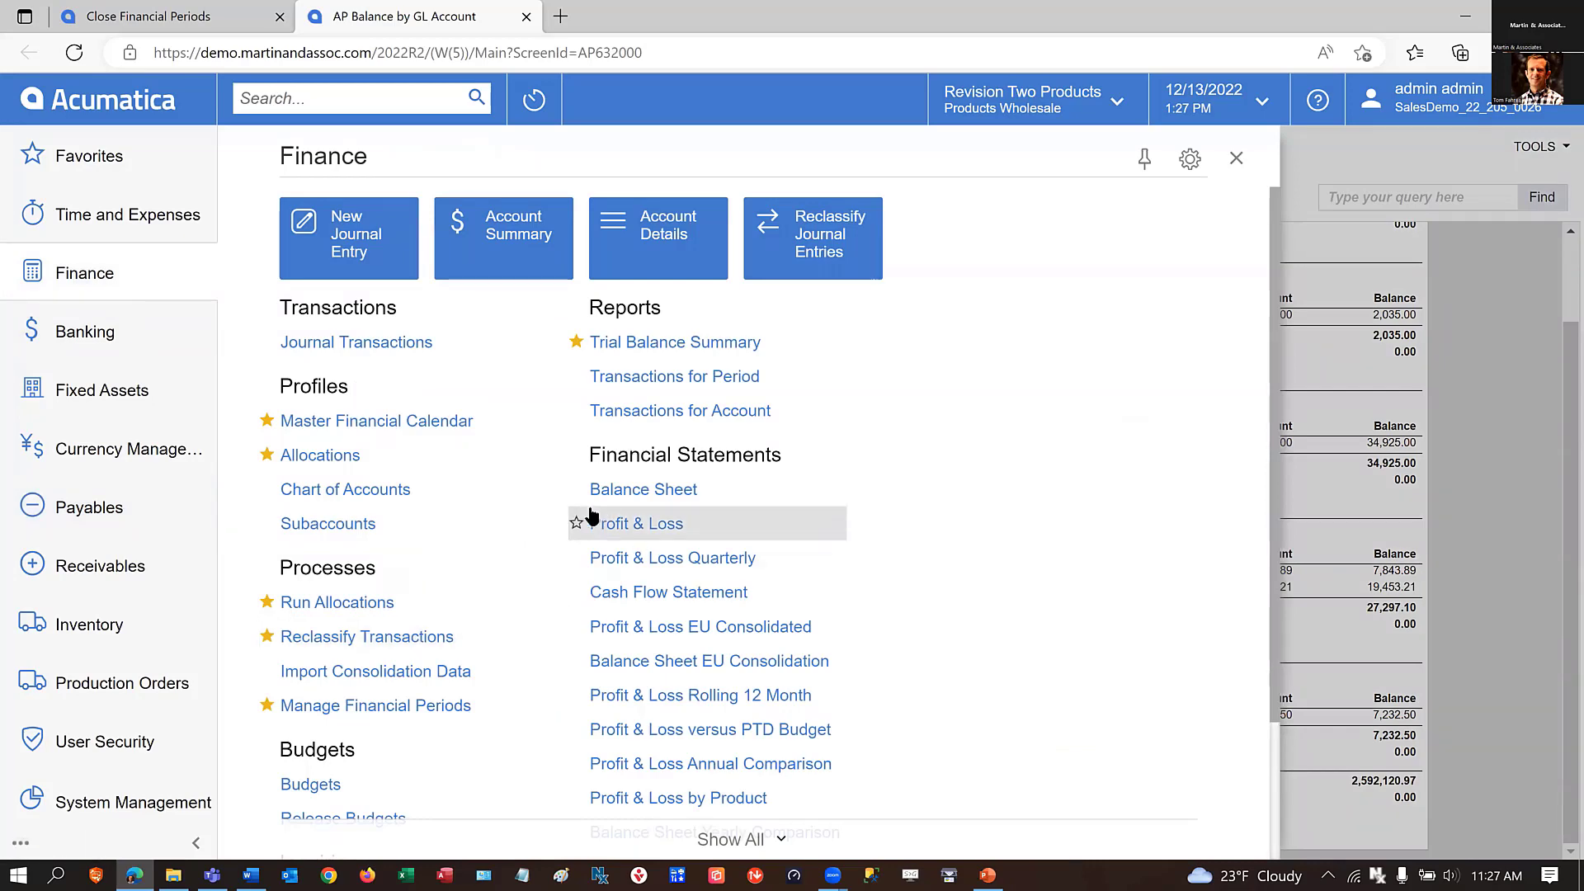
{"action": "scroll", "coordinate": [547, 583], "scroll_direction": "down", "scroll_amount": 2}
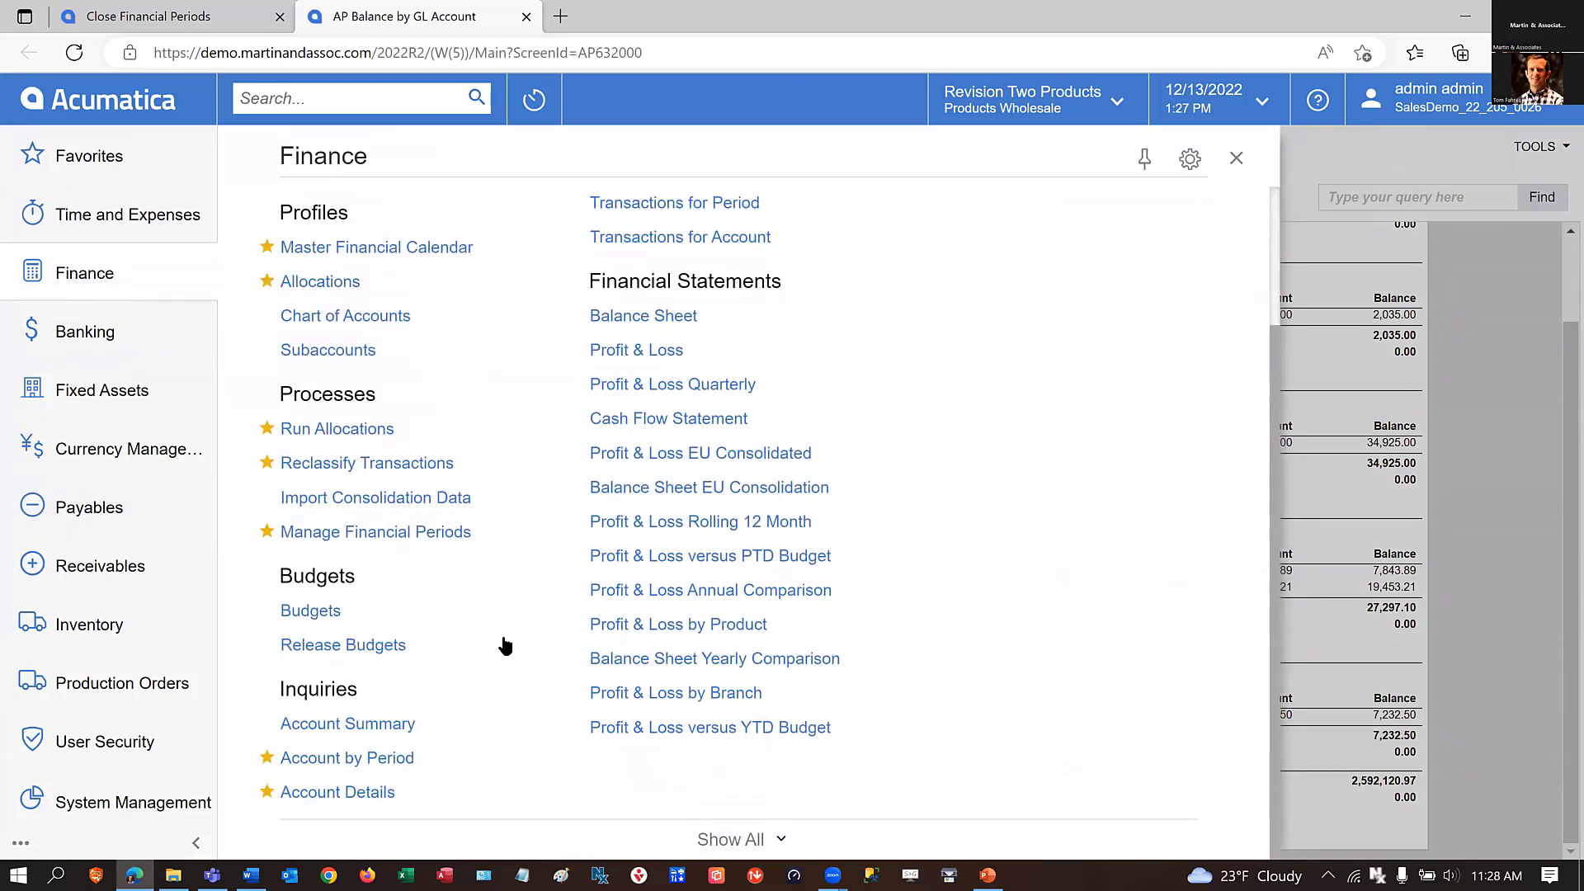
{"action": "right_click", "coordinate": [304, 796]}
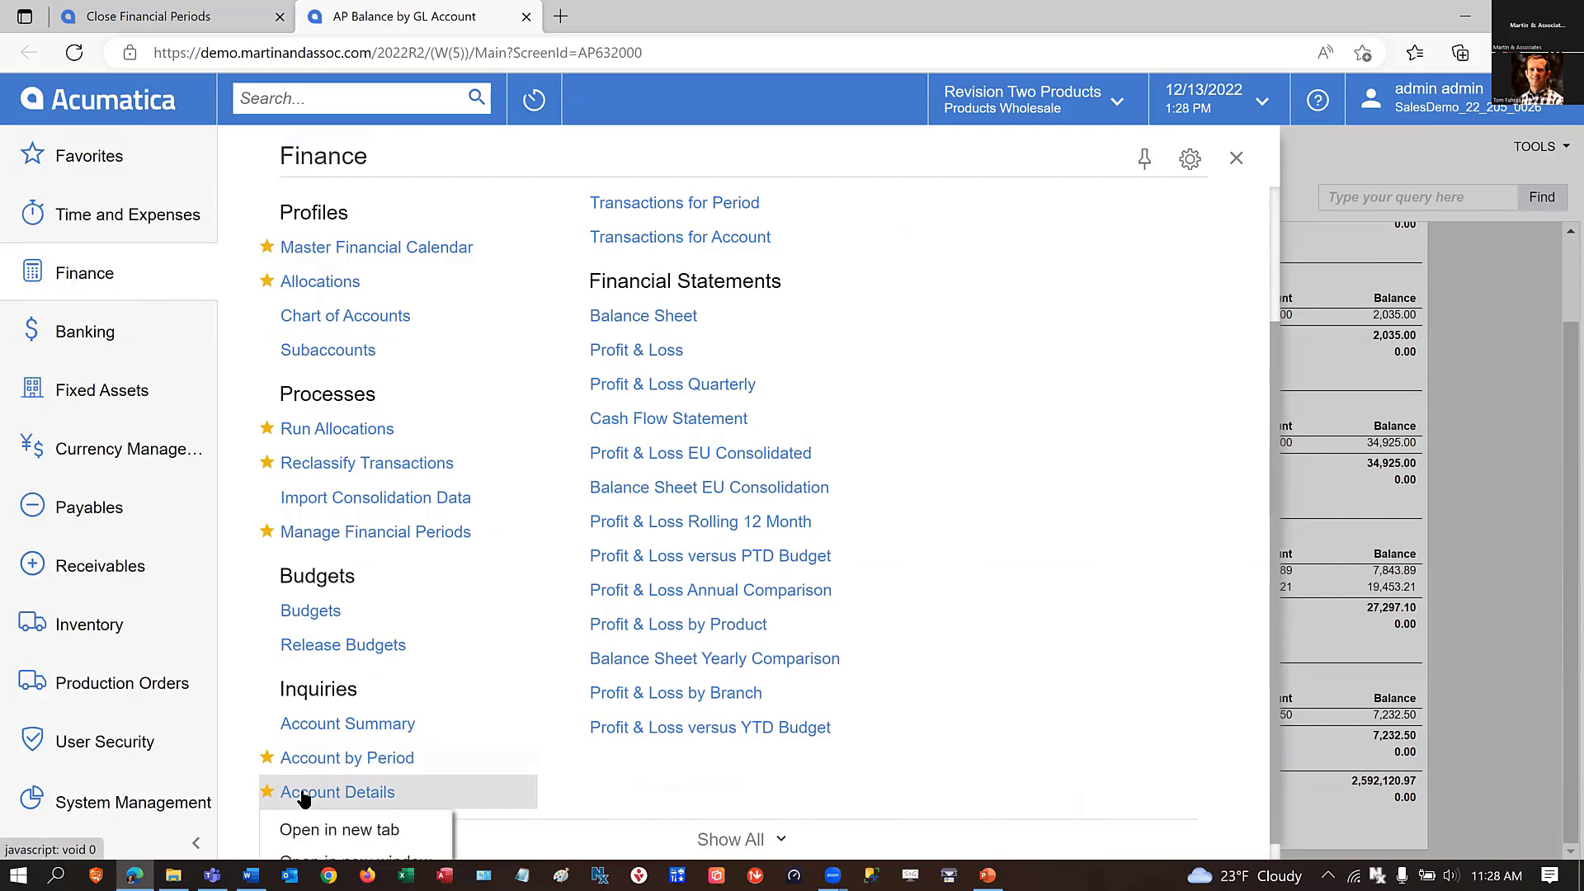
{"action": "left_click", "coordinate": [333, 828]}
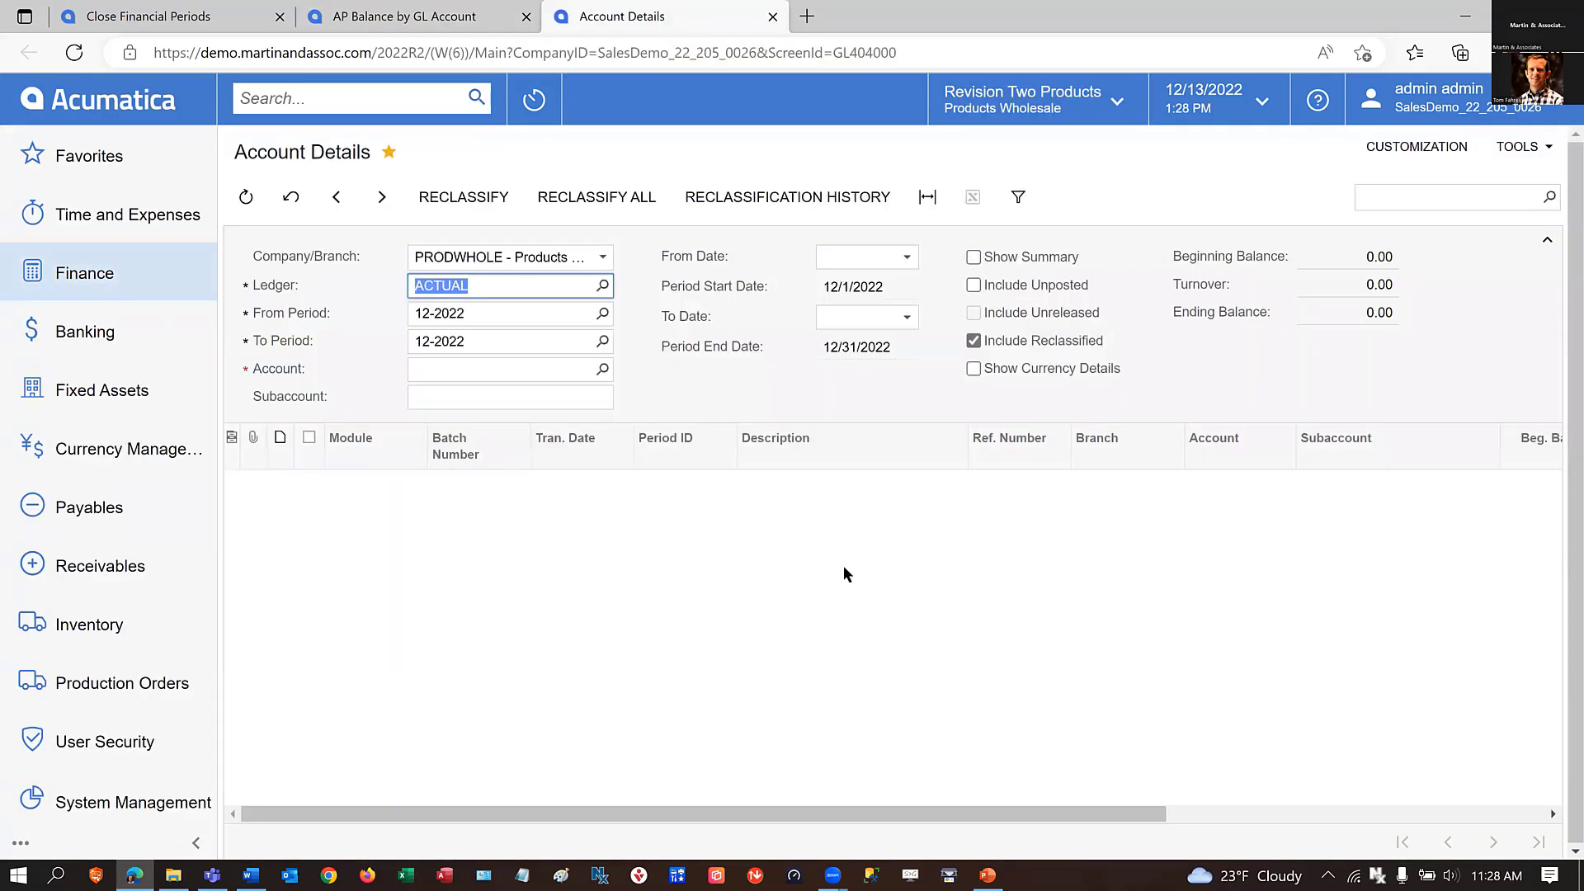
{"action": "left_click", "coordinate": [450, 365]}
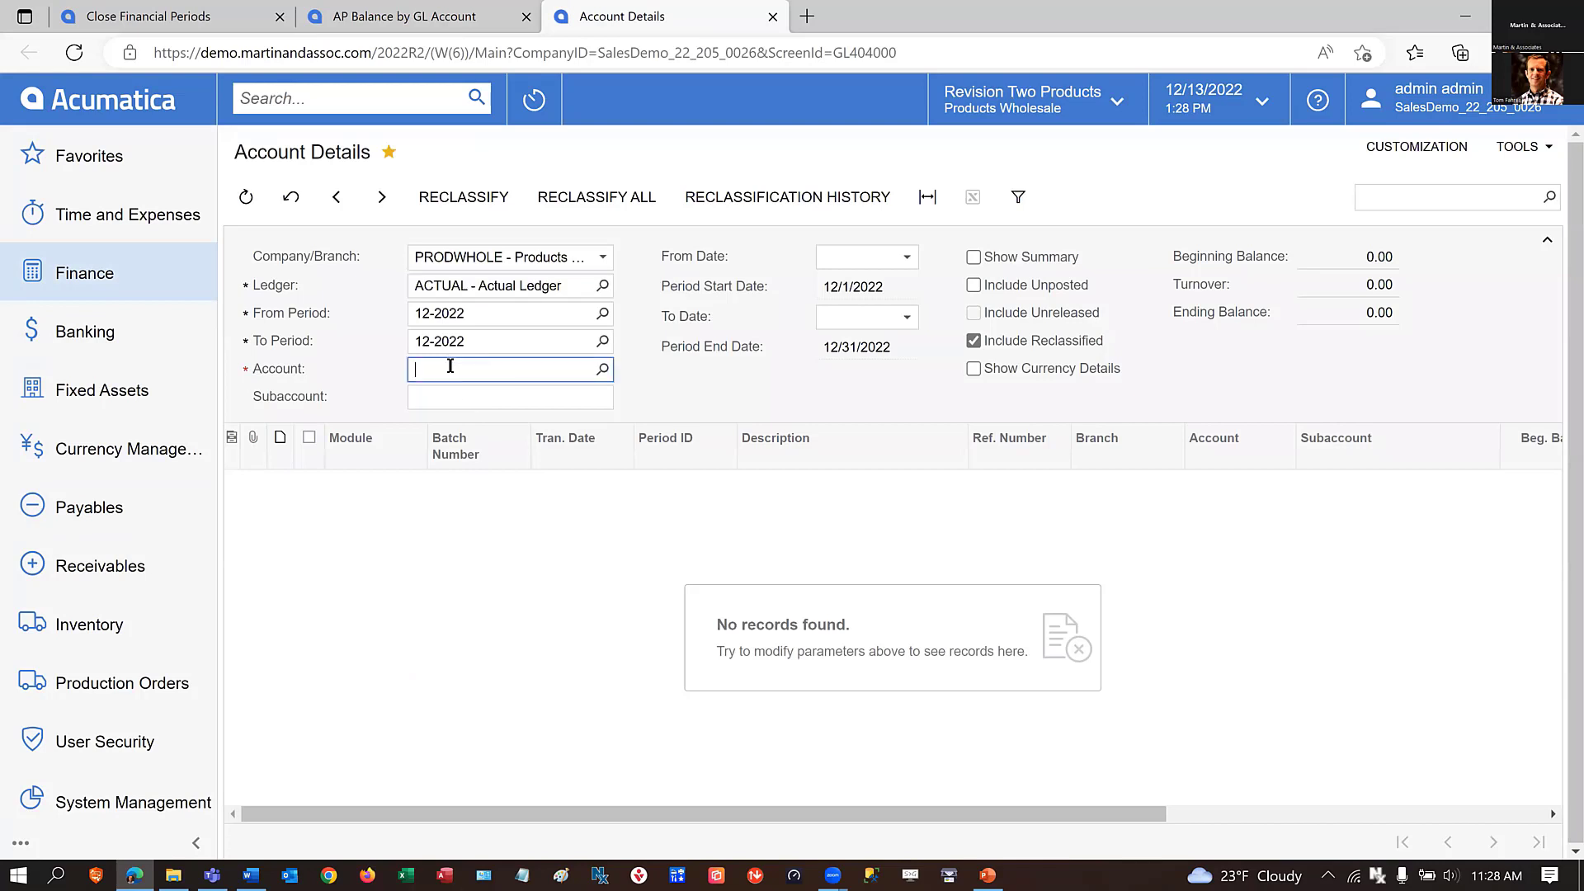
{"action": "type", "text": "20000"}
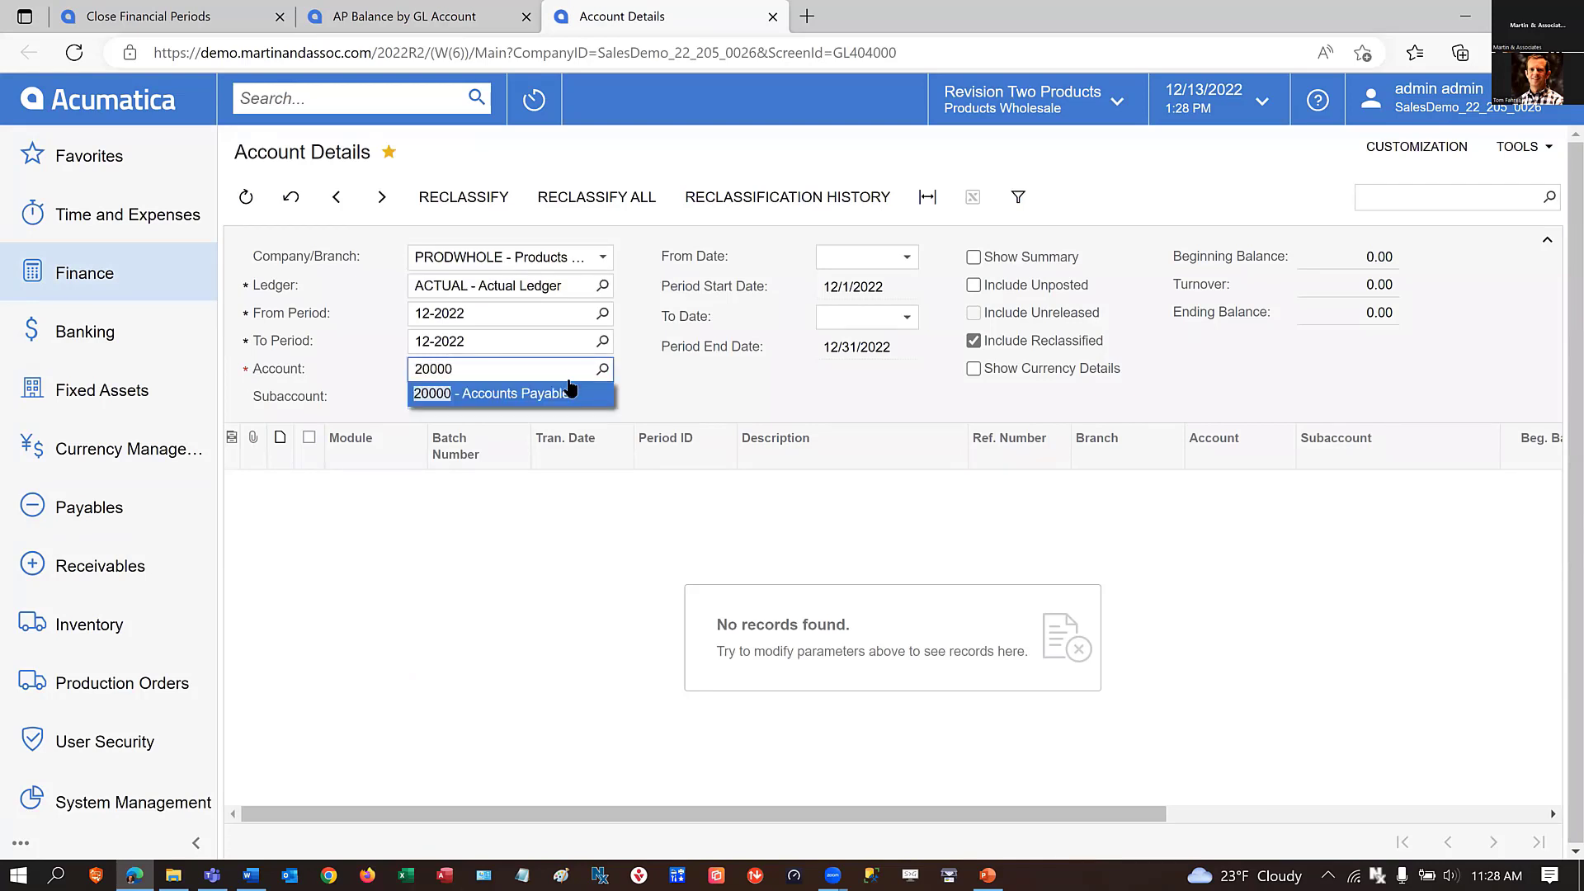
{"action": "left_click", "coordinate": [493, 394]}
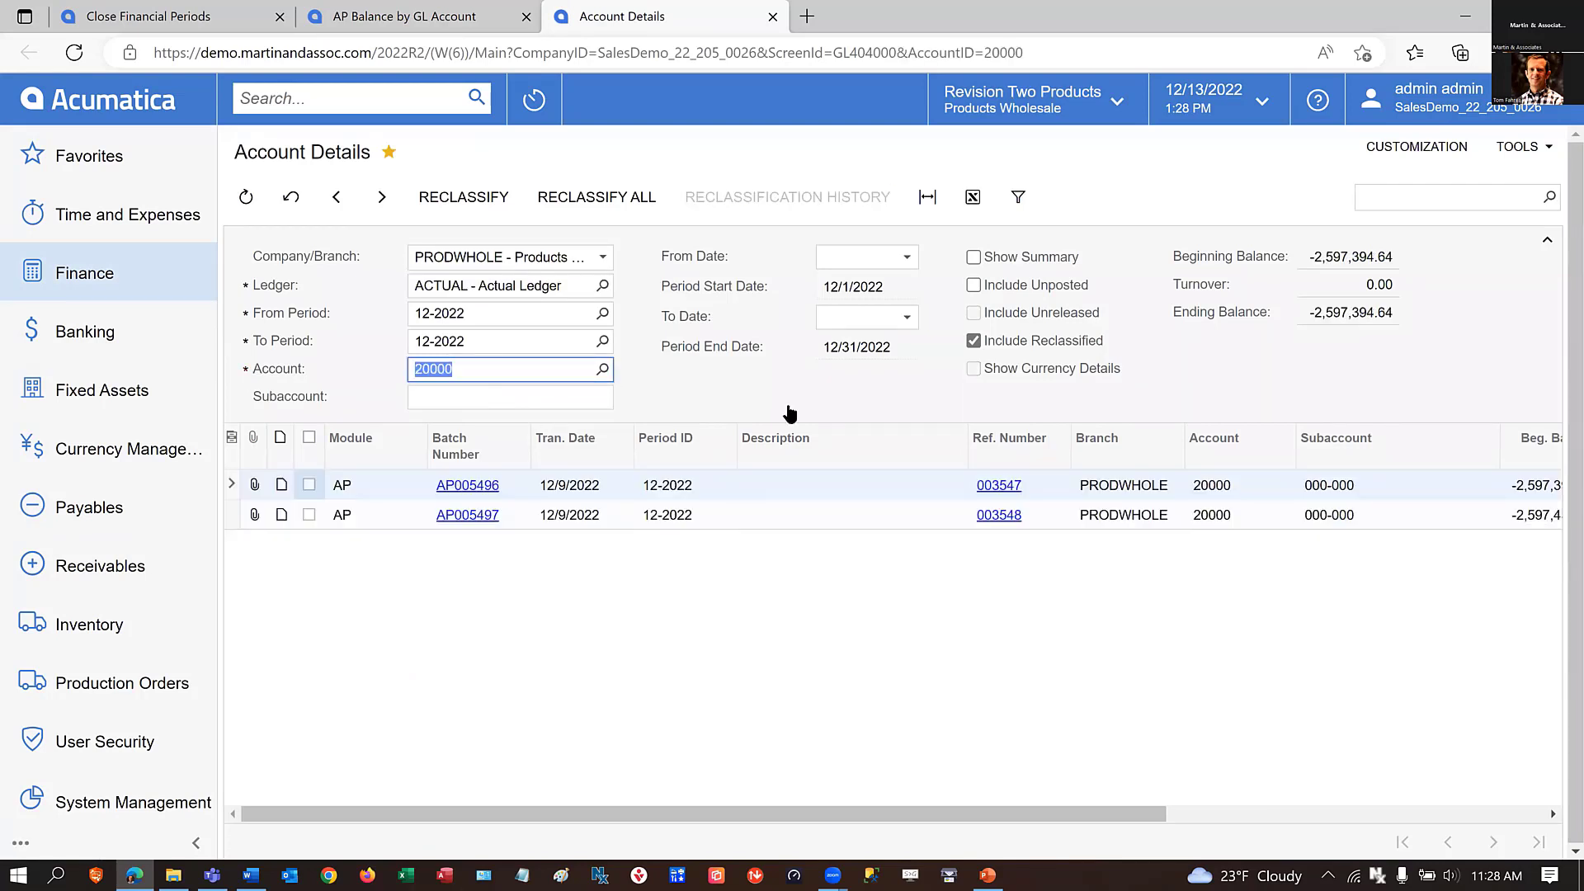
Compare the Accounts Payable beginning balance in Account Details with the Account Documents Total in the AP Balance by GL Account report.
{"action": "left_click", "coordinate": [1308, 257]}
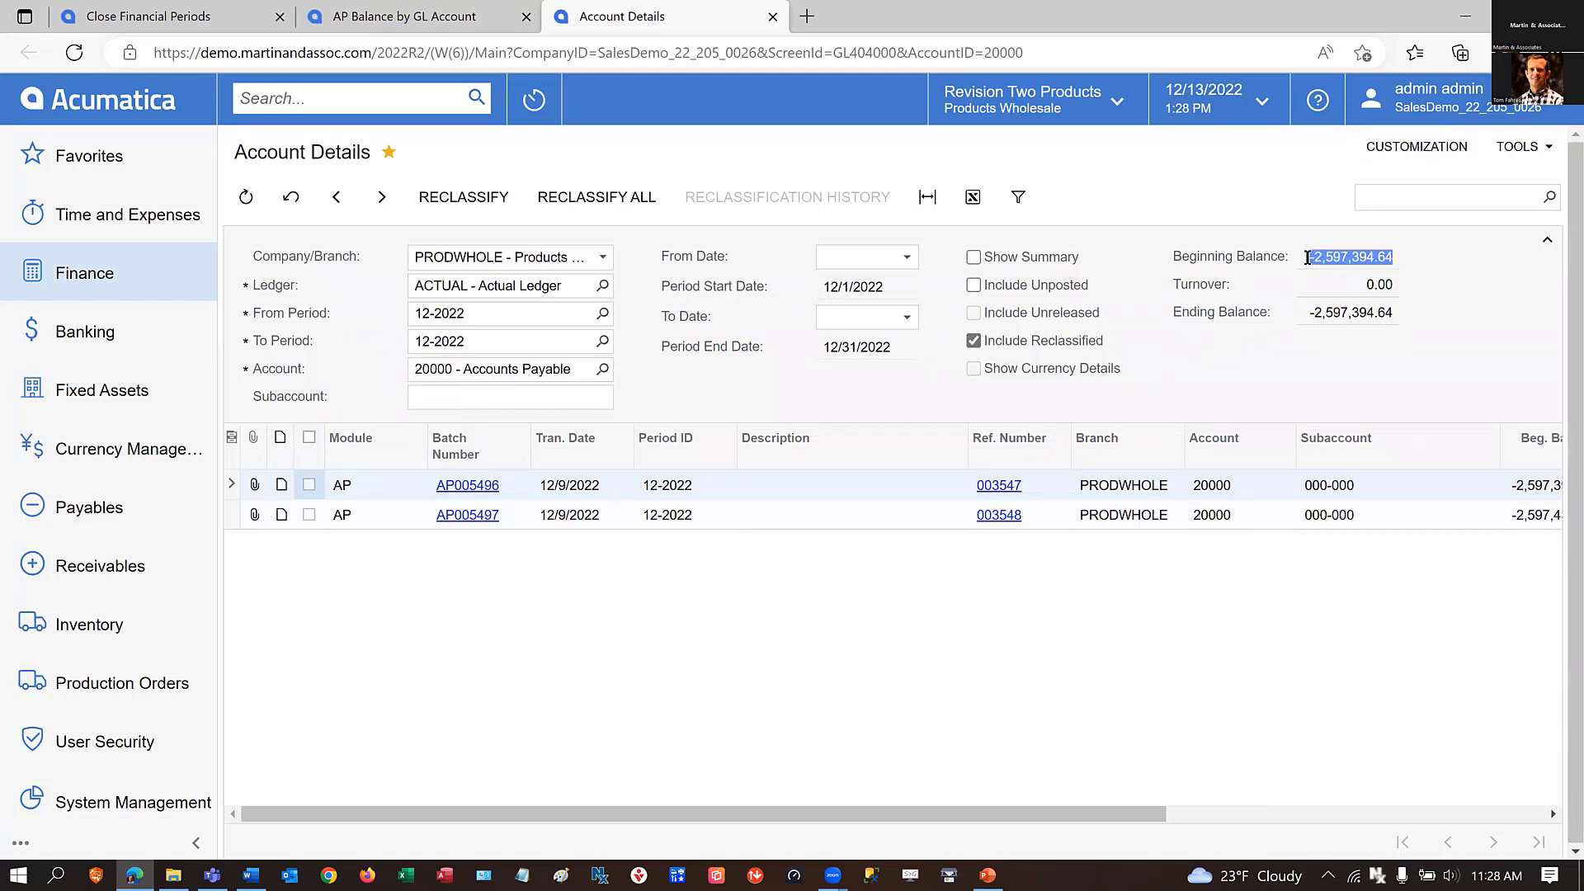
{"action": "left_click", "coordinate": [443, 17]}
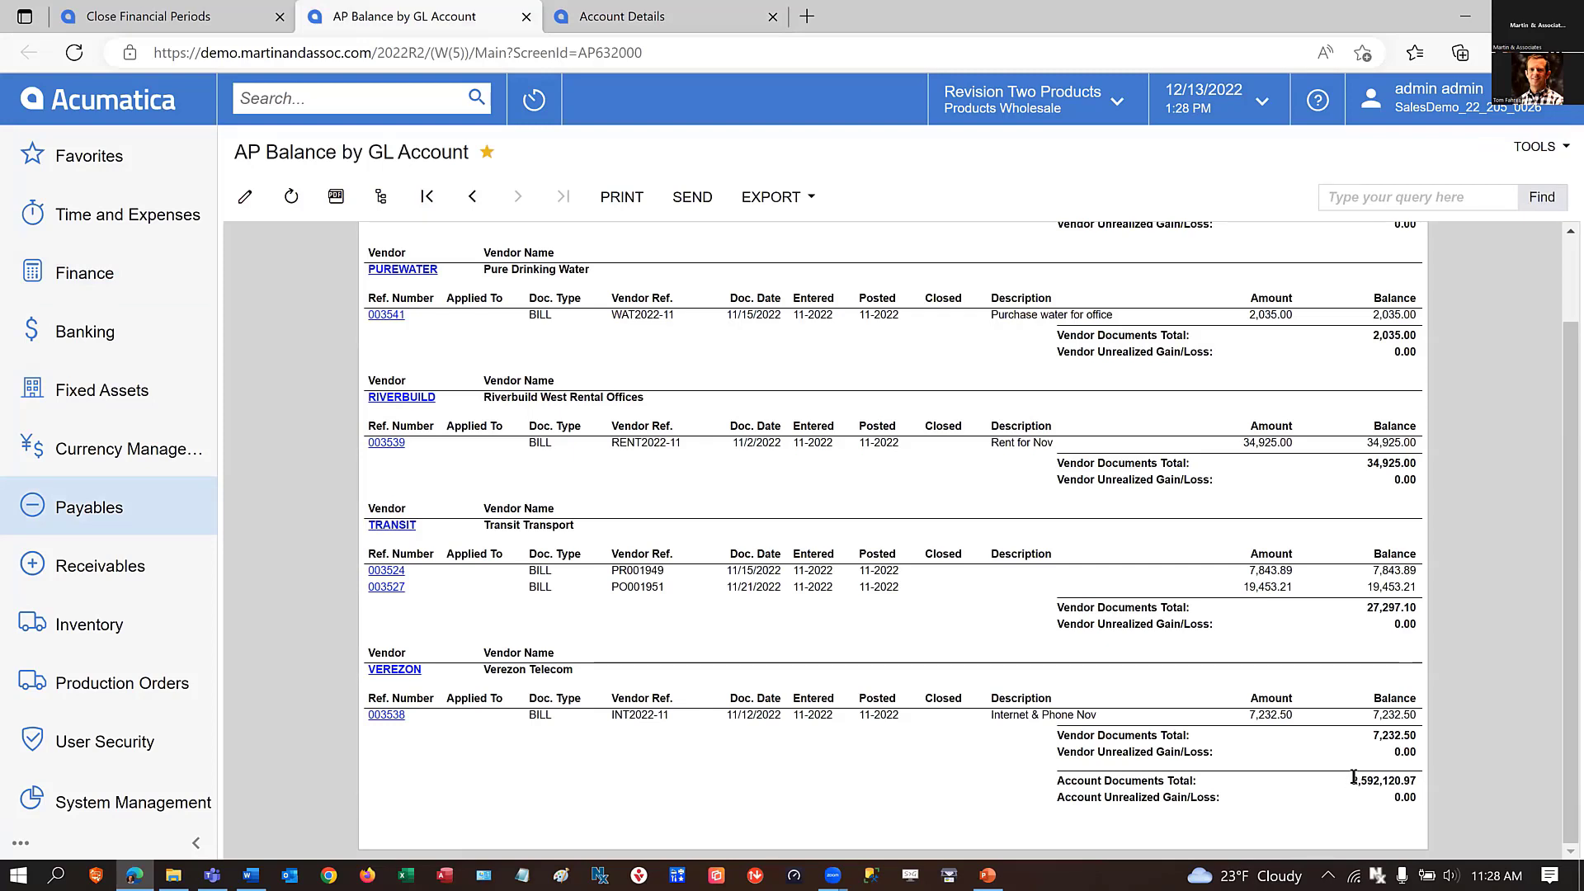
{"action": "double_click", "coordinate": [1355, 779]}
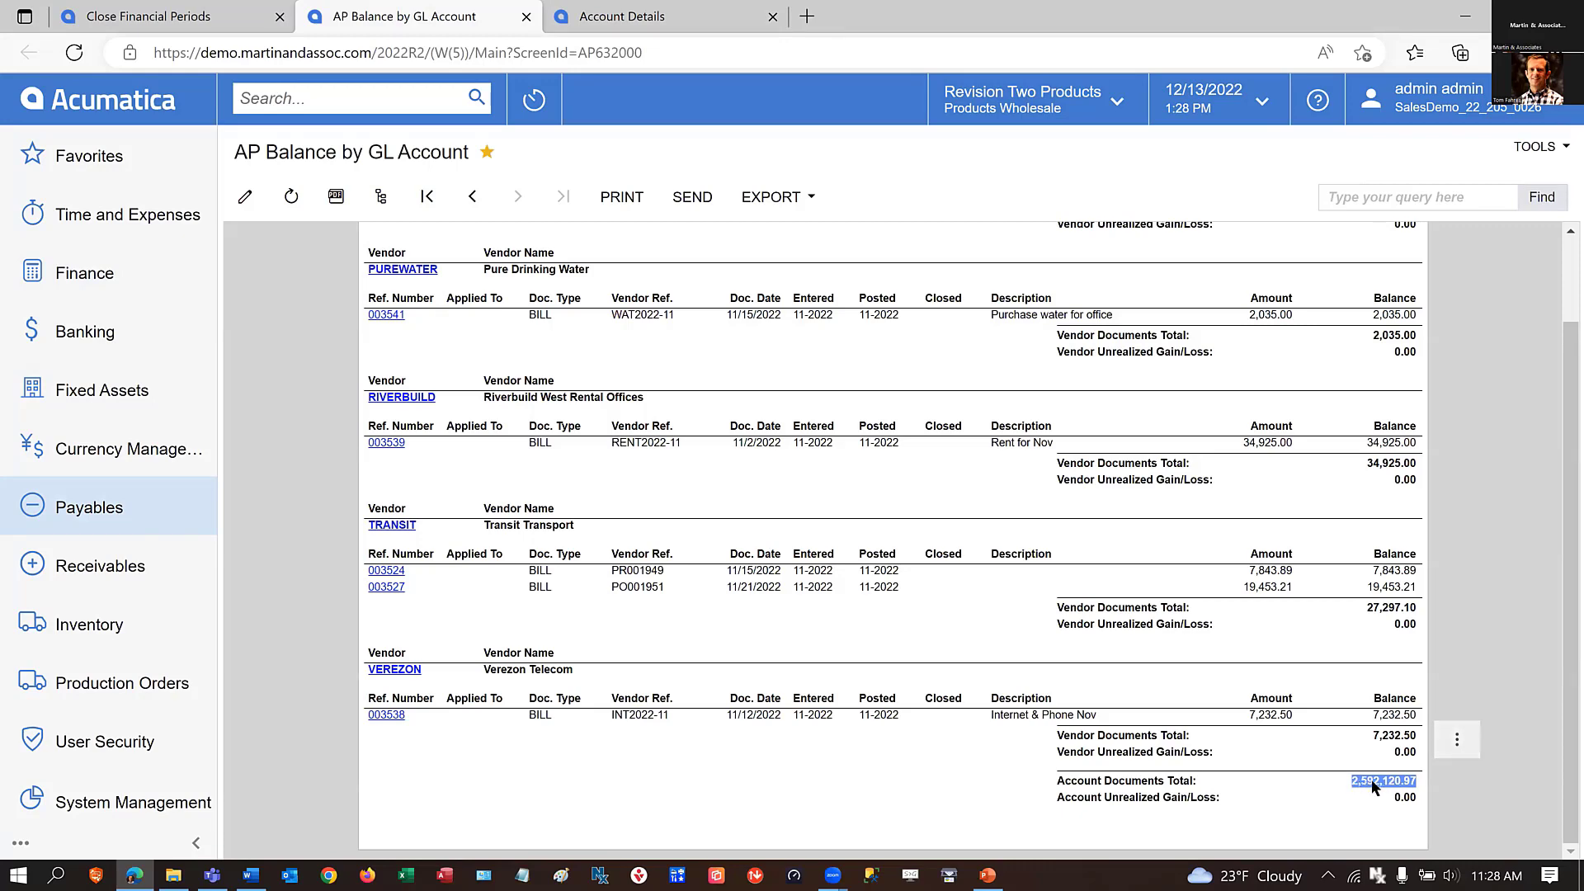
{"action": "left_click", "coordinate": [614, 18]}
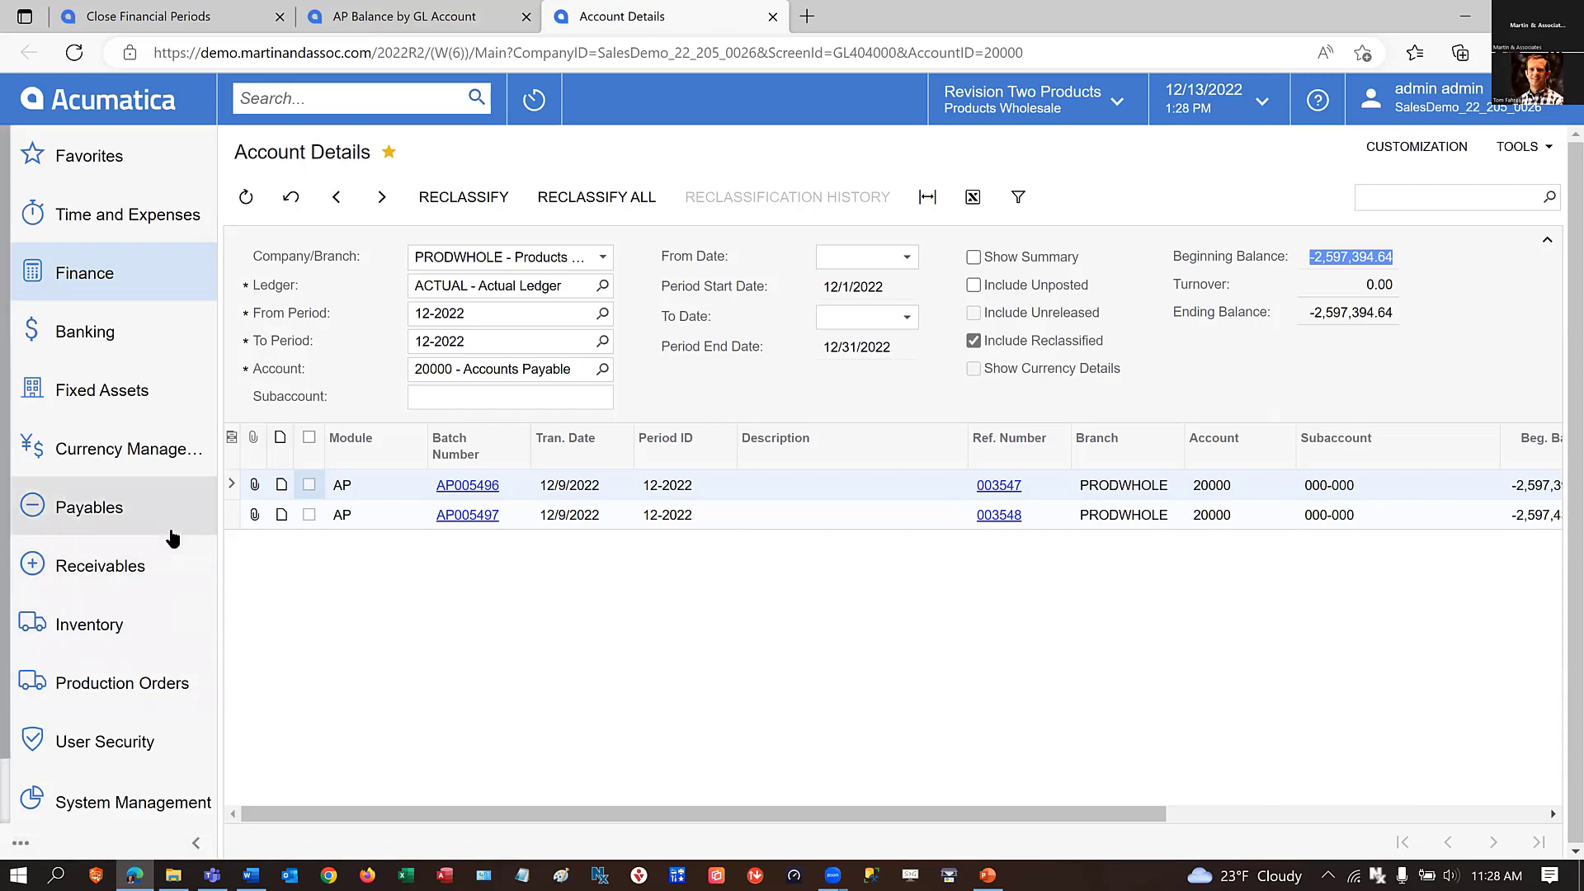
Locate Account Details among the Finance inquiries, and close the Account Details and AP Balance by GL Account browser tabs.
{"action": "left_click", "coordinate": [71, 287]}
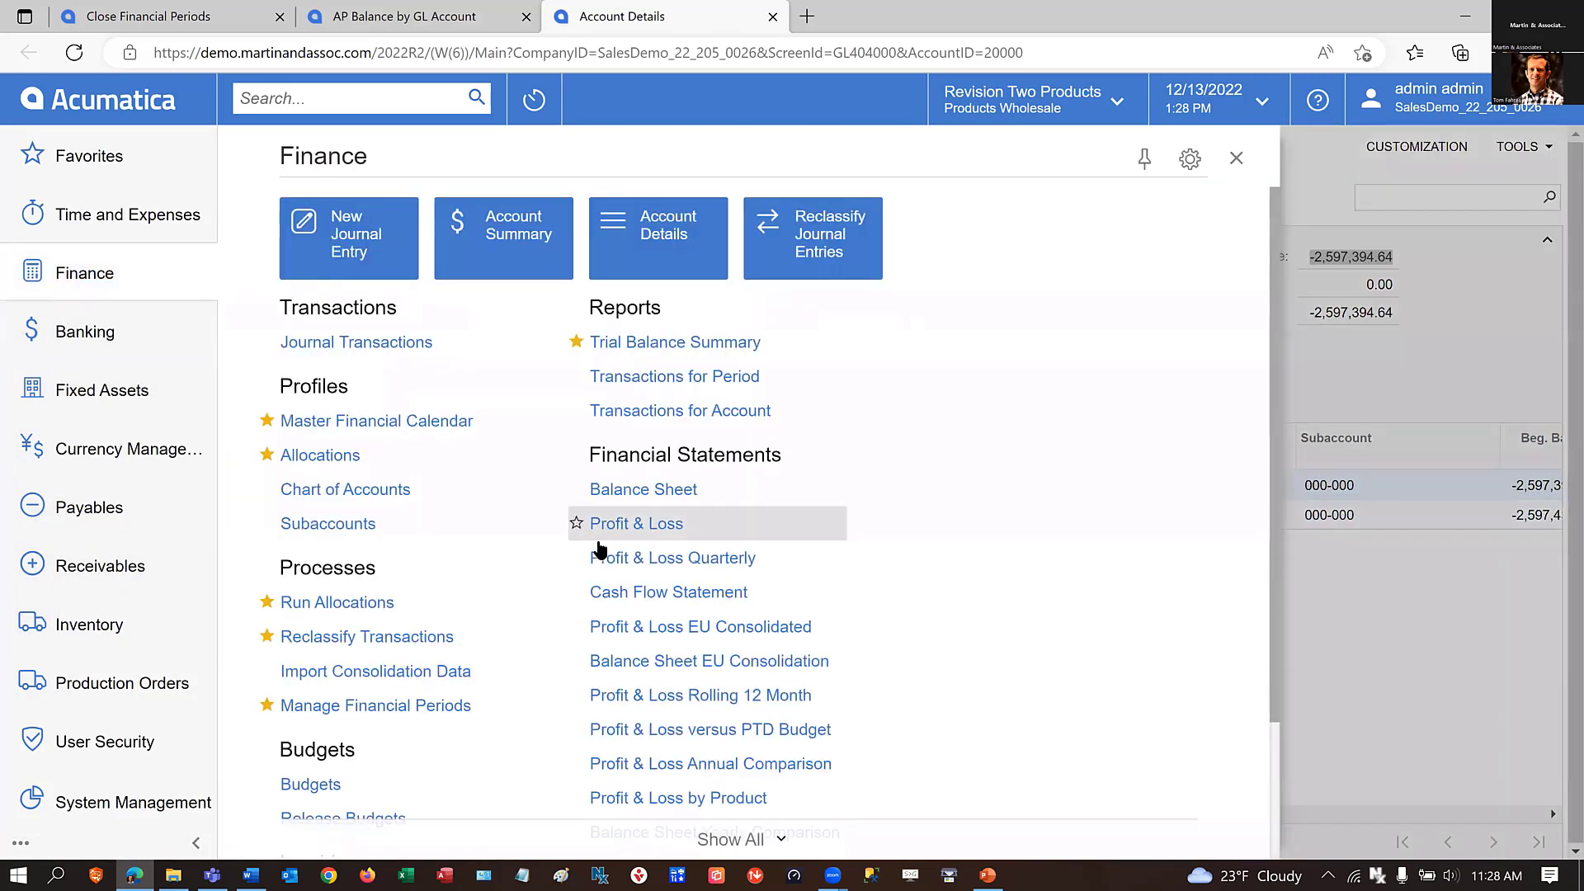
{"action": "scroll", "coordinate": [427, 735], "scroll_direction": "down", "scroll_amount": 2}
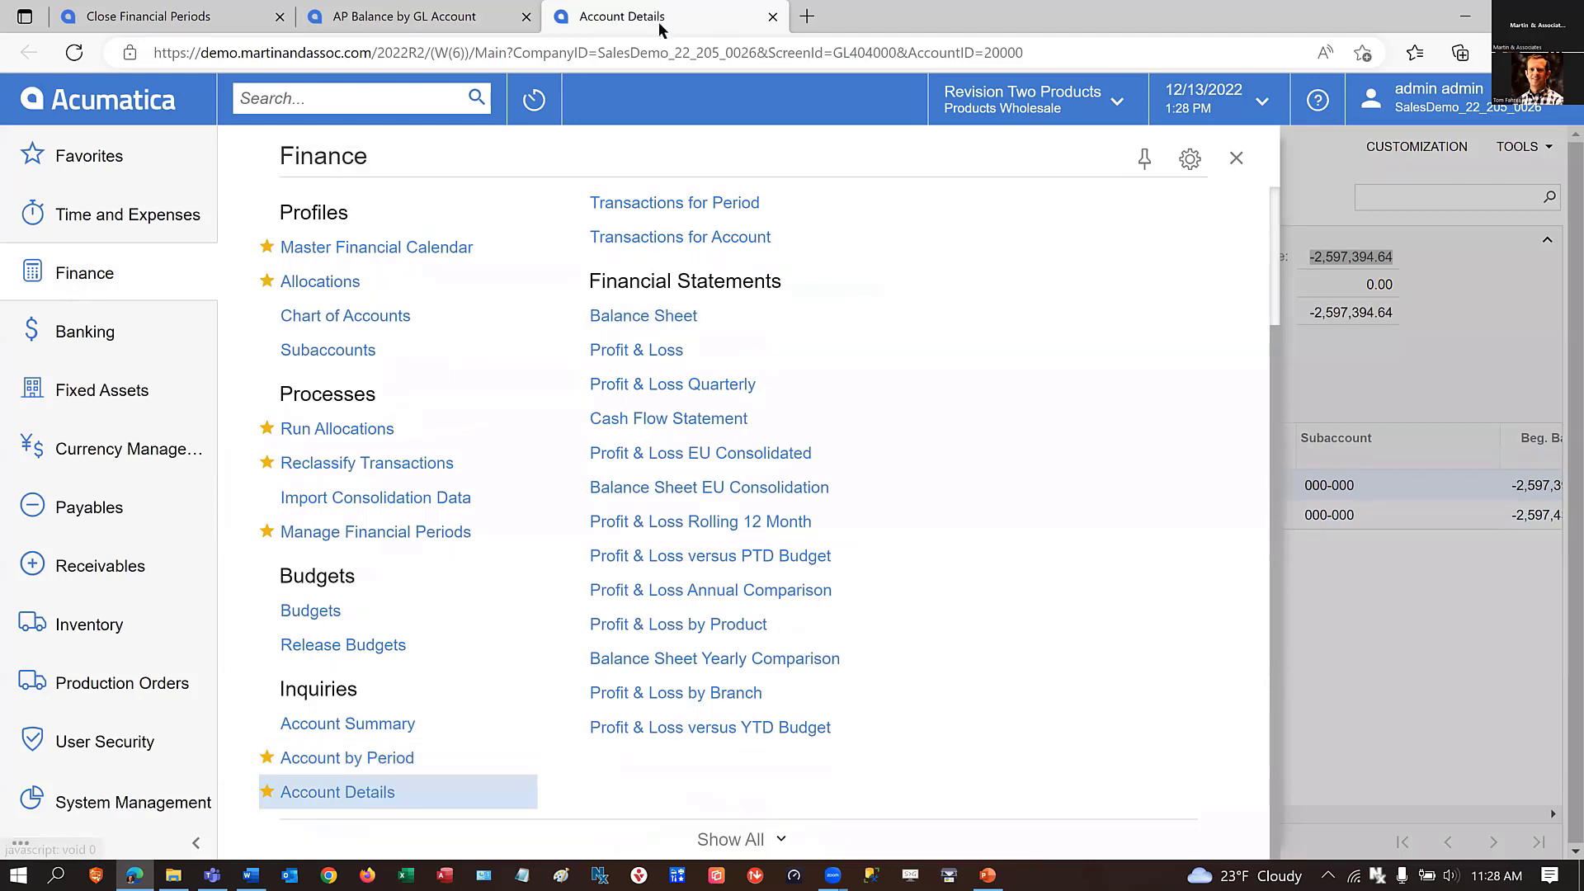
{"action": "left_click", "coordinate": [378, 15]}
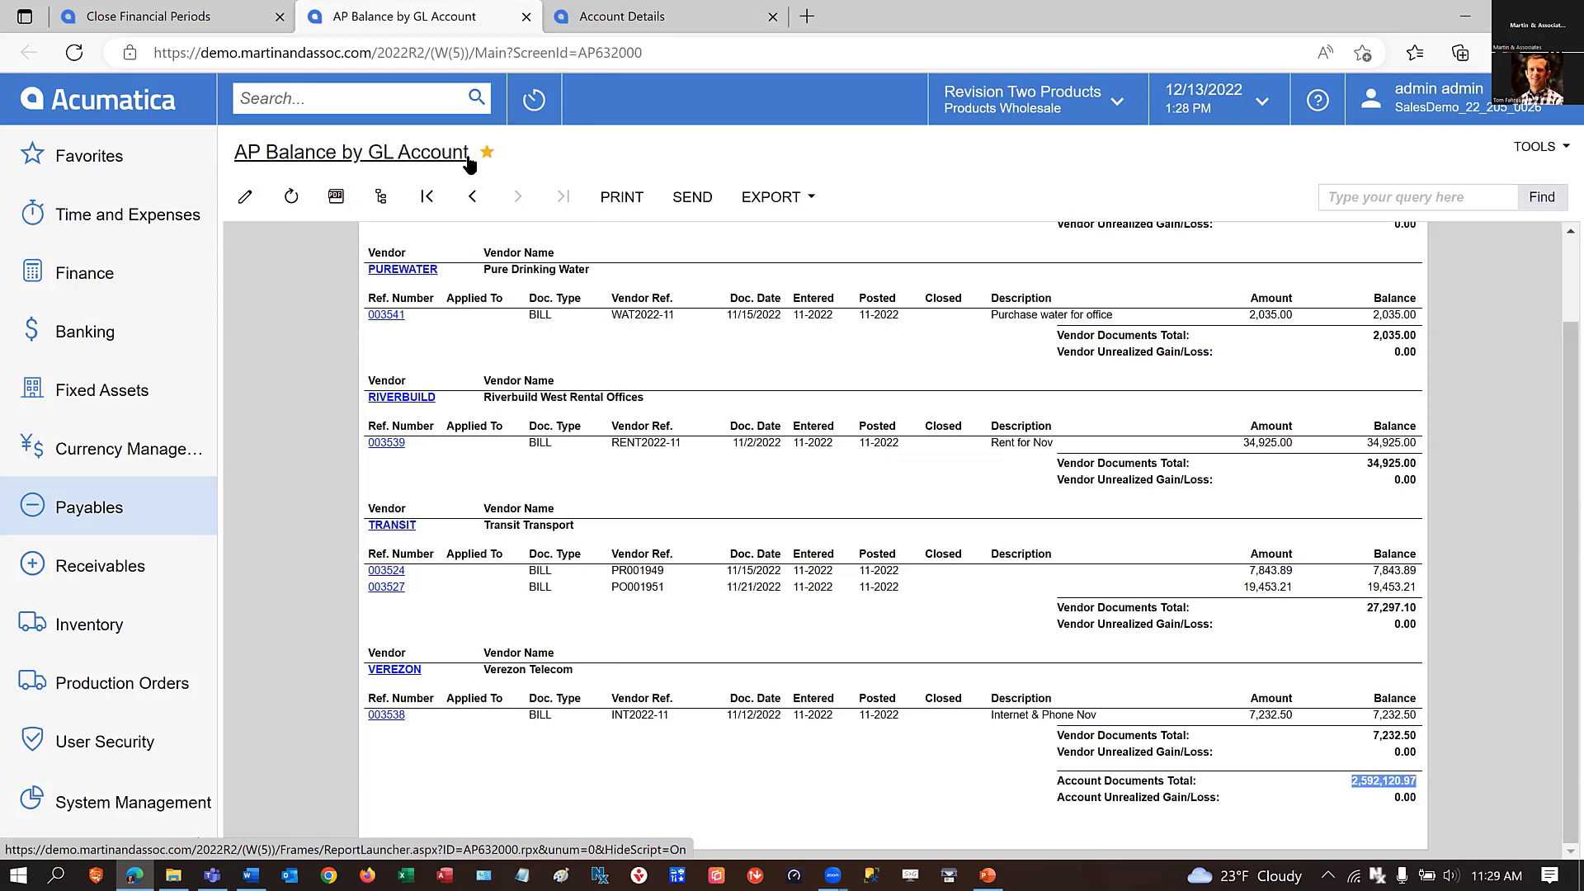
{"action": "left_click", "coordinate": [771, 16]}
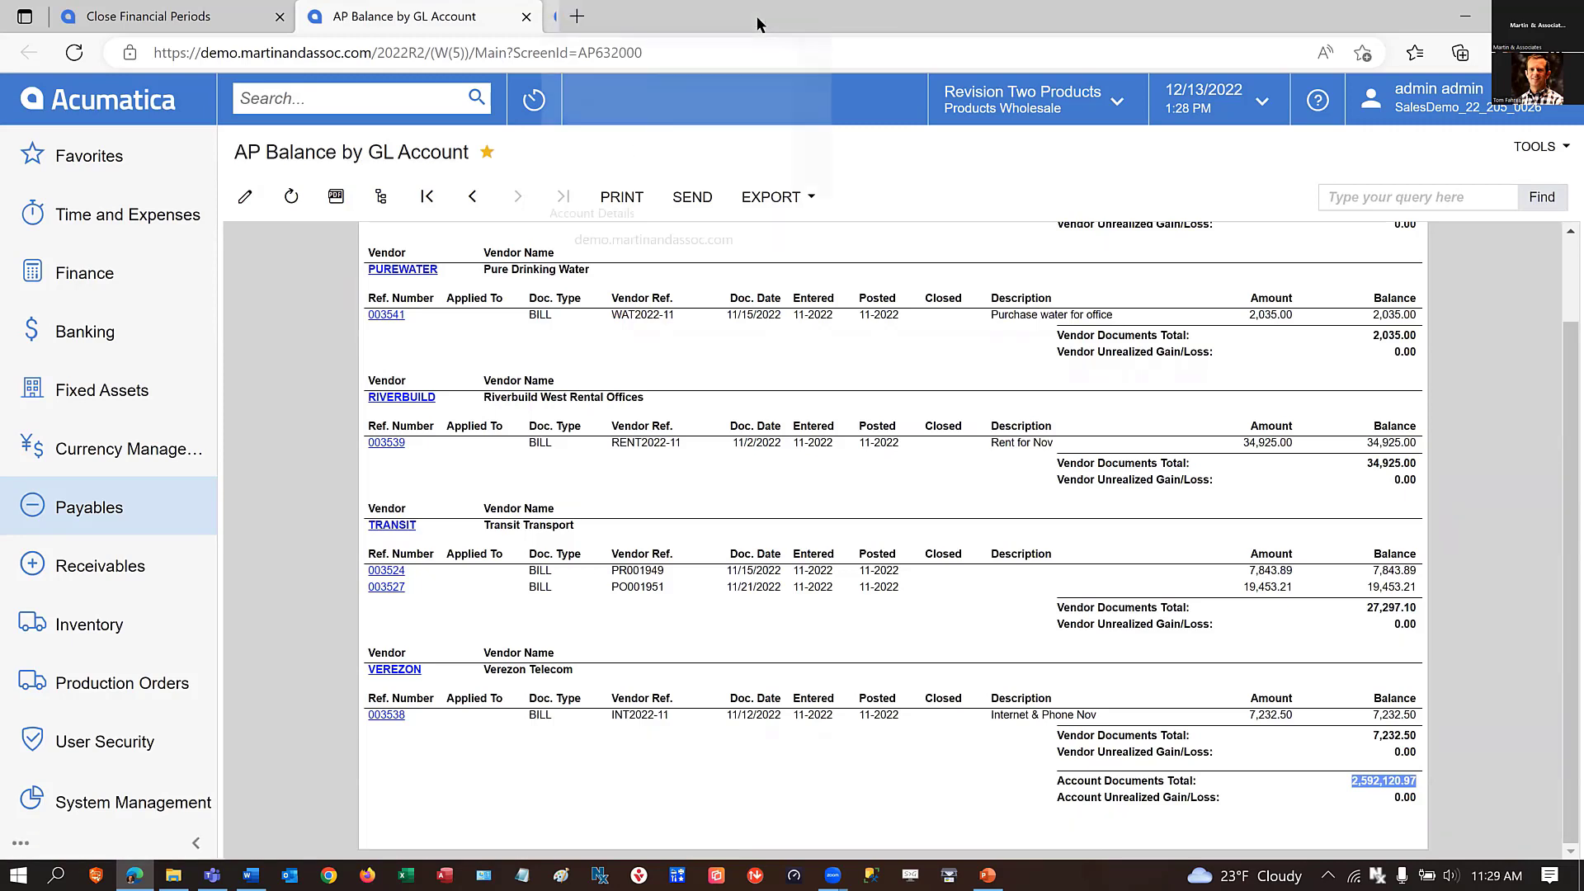
{"action": "left_click", "coordinate": [526, 17]}
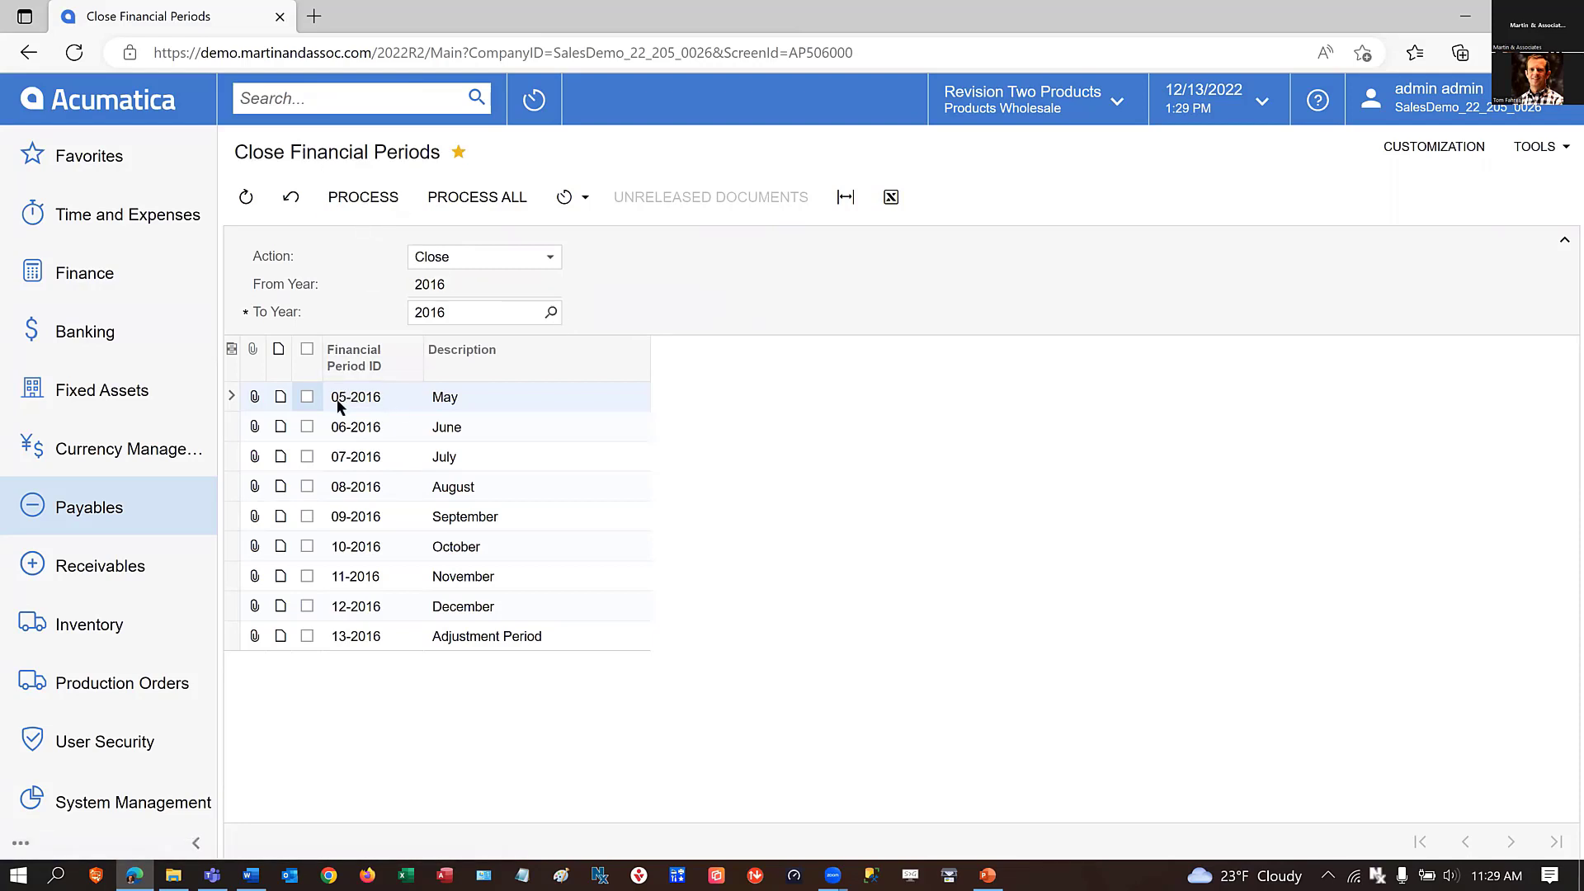
Close the payables financial periods 05-2016 through 13-2016.
{"action": "left_click", "coordinate": [307, 635]}
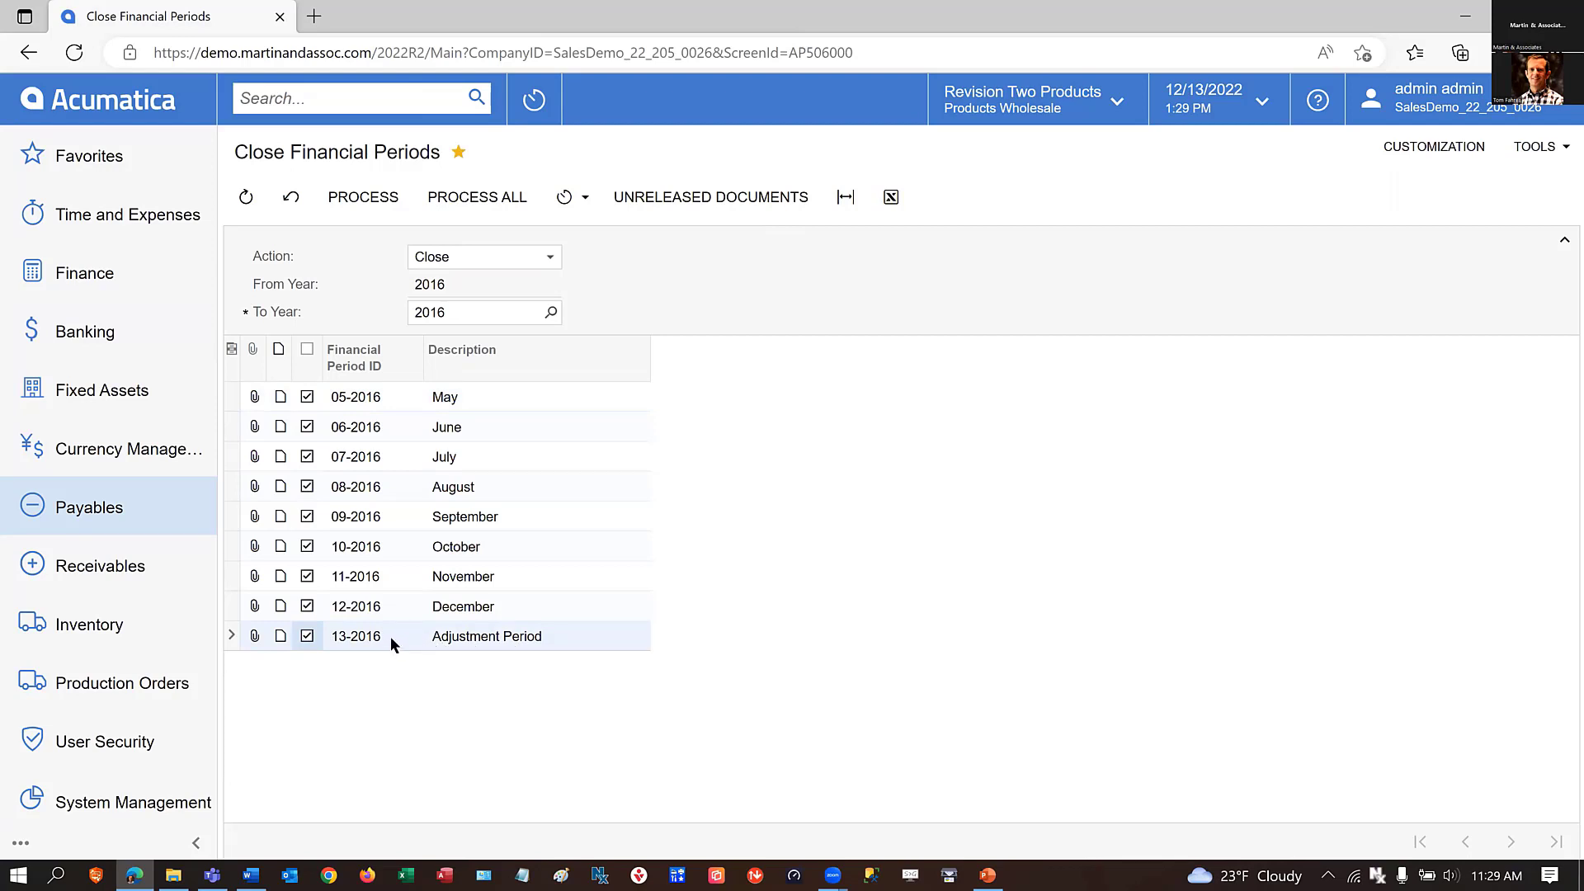
{"action": "left_click", "coordinate": [362, 201]}
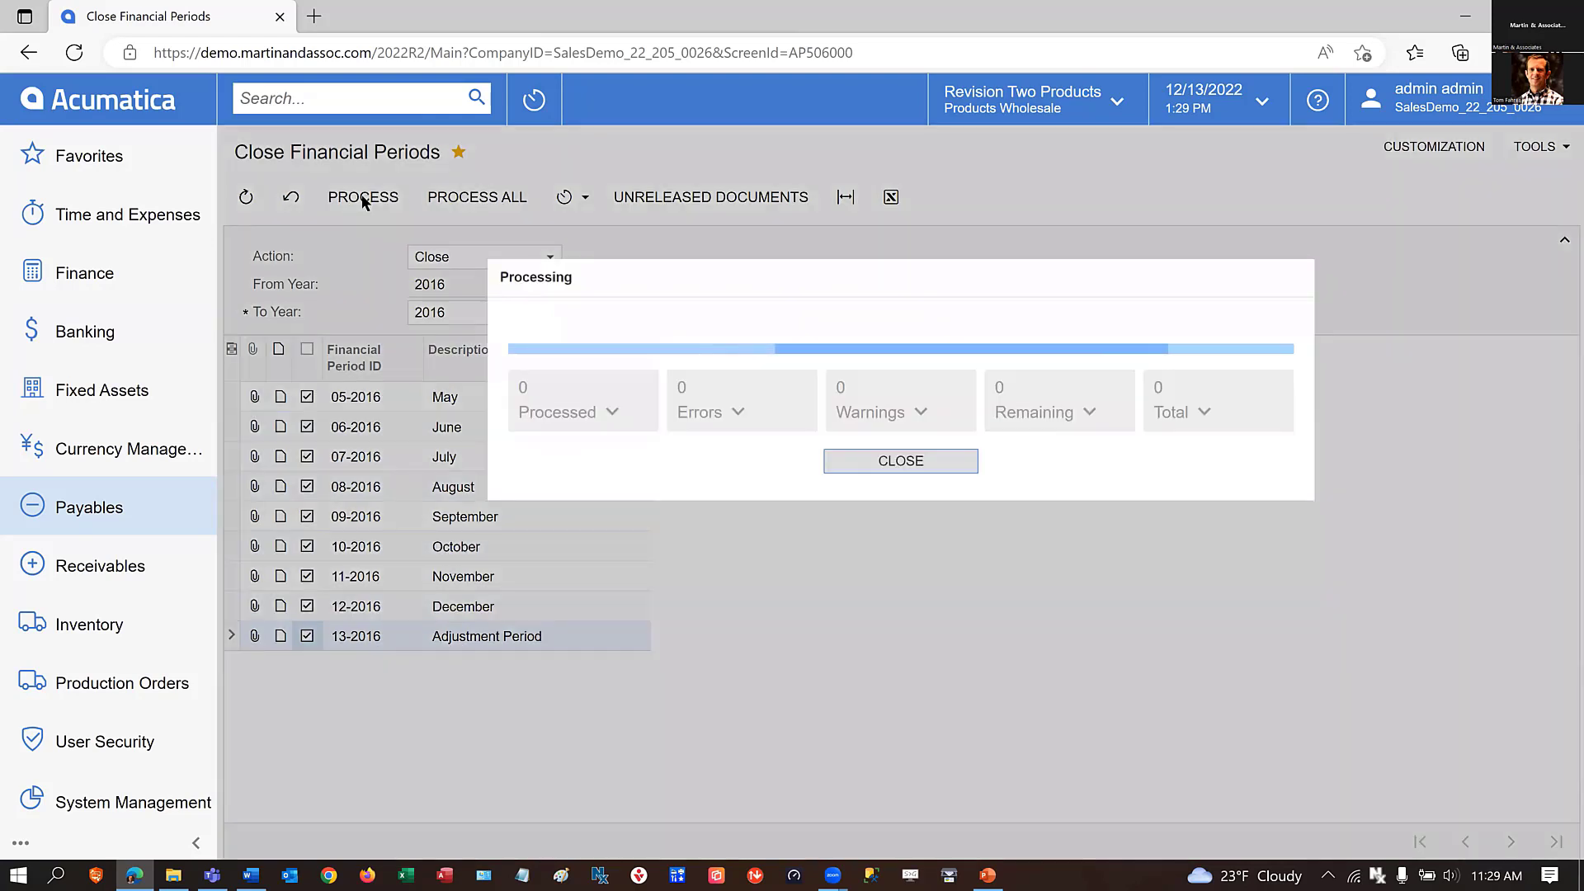
{"action": "left_click", "coordinate": [915, 462]}
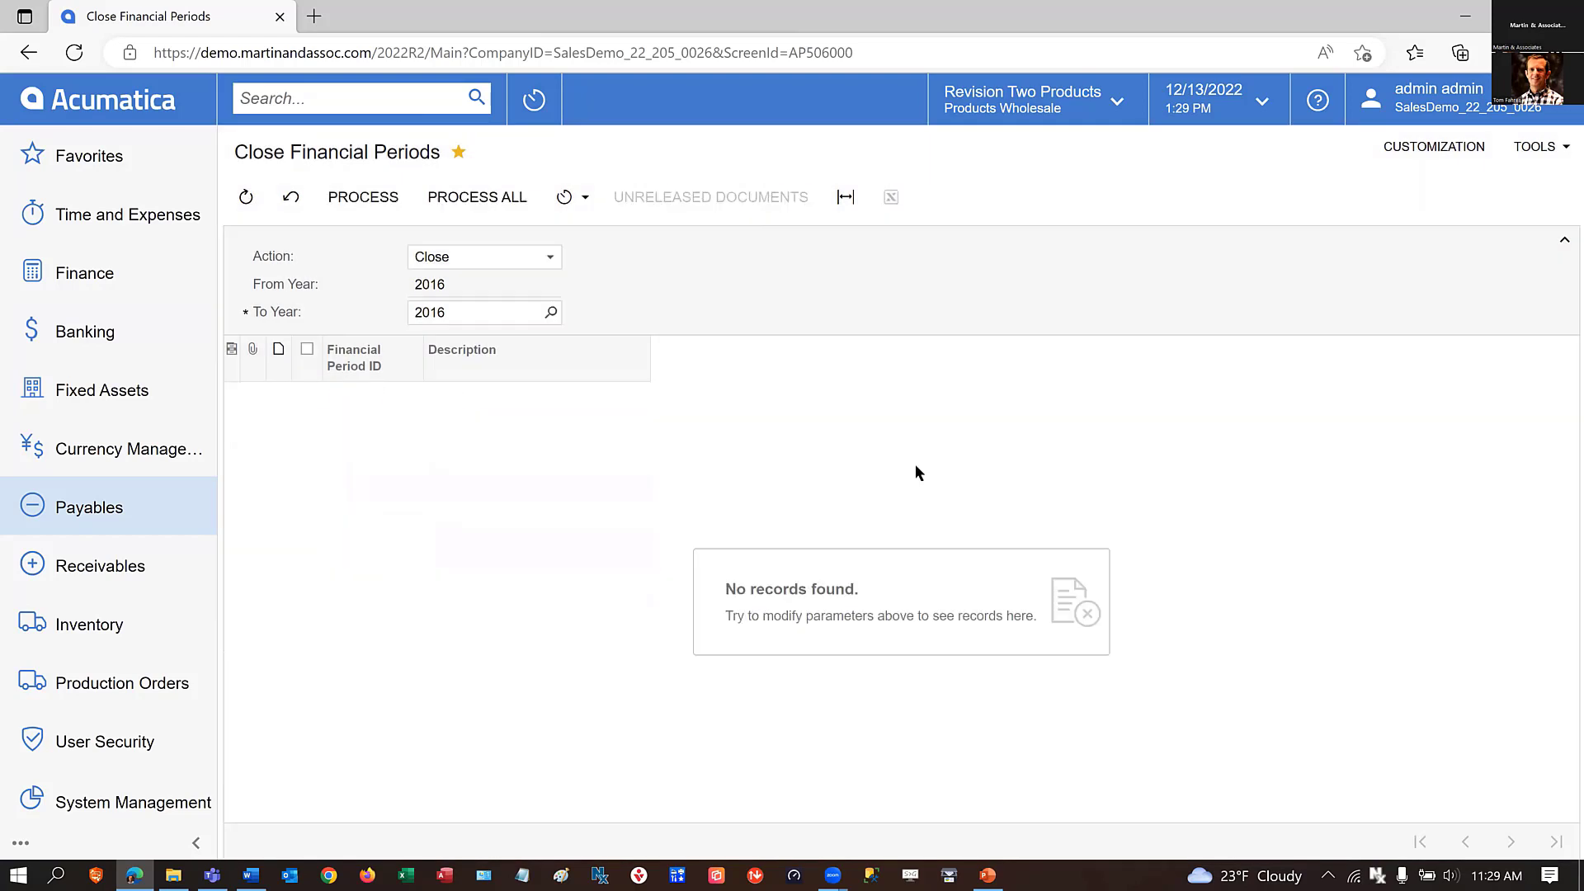
Set the To Year to 2022 for closing payables periods and select the periods through 03-2017.
{"action": "left_click", "coordinate": [552, 313]}
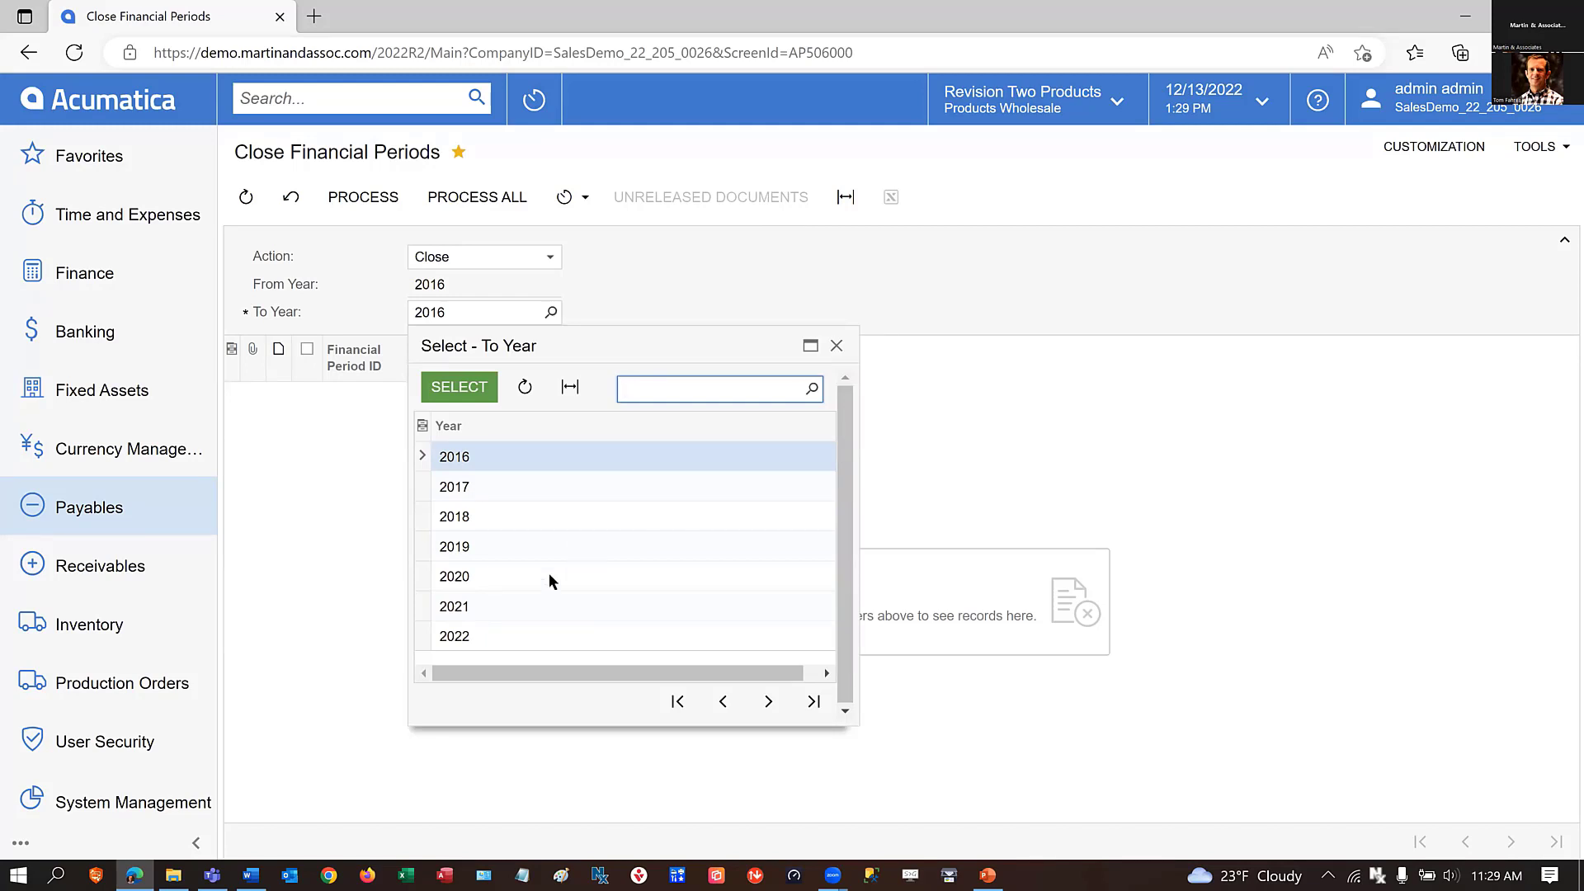
{"action": "left_click", "coordinate": [468, 636]}
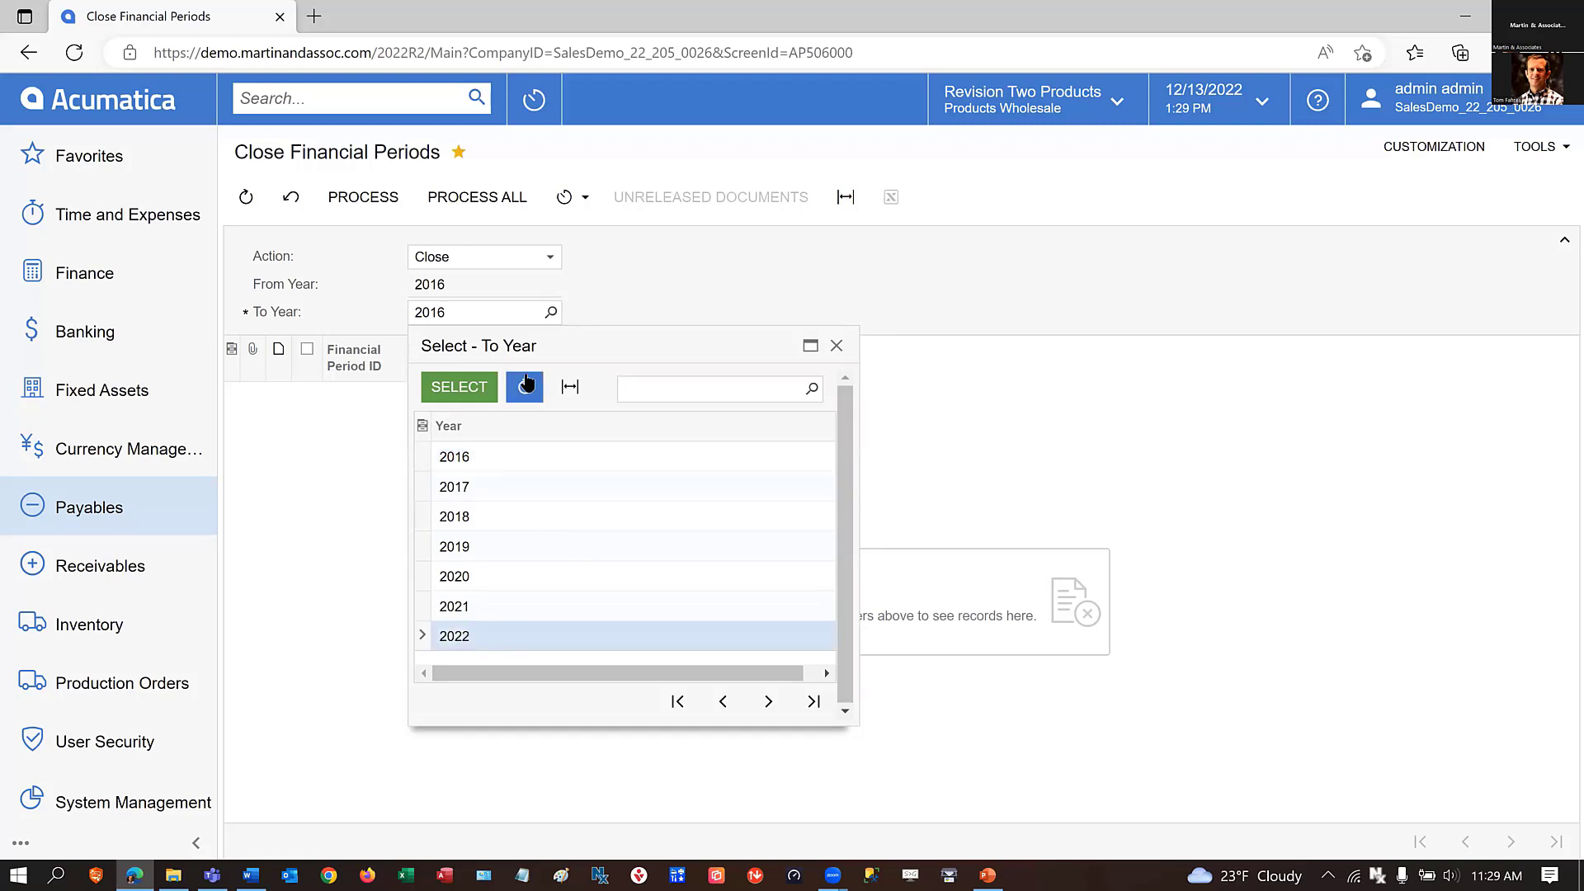
{"action": "left_click", "coordinate": [460, 388]}
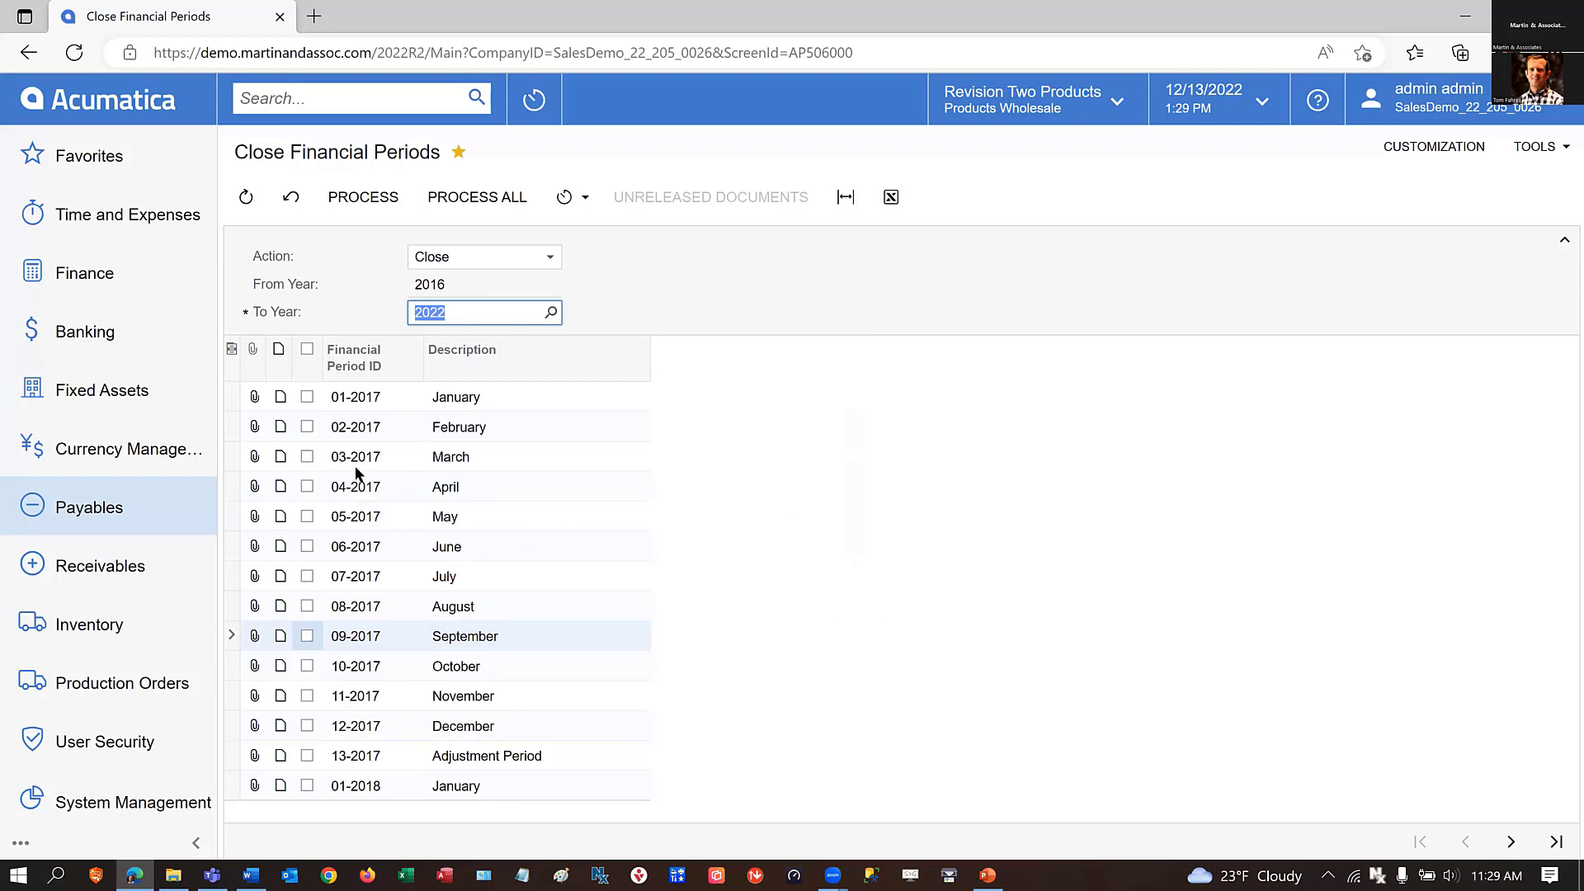
{"action": "left_click", "coordinate": [307, 456]}
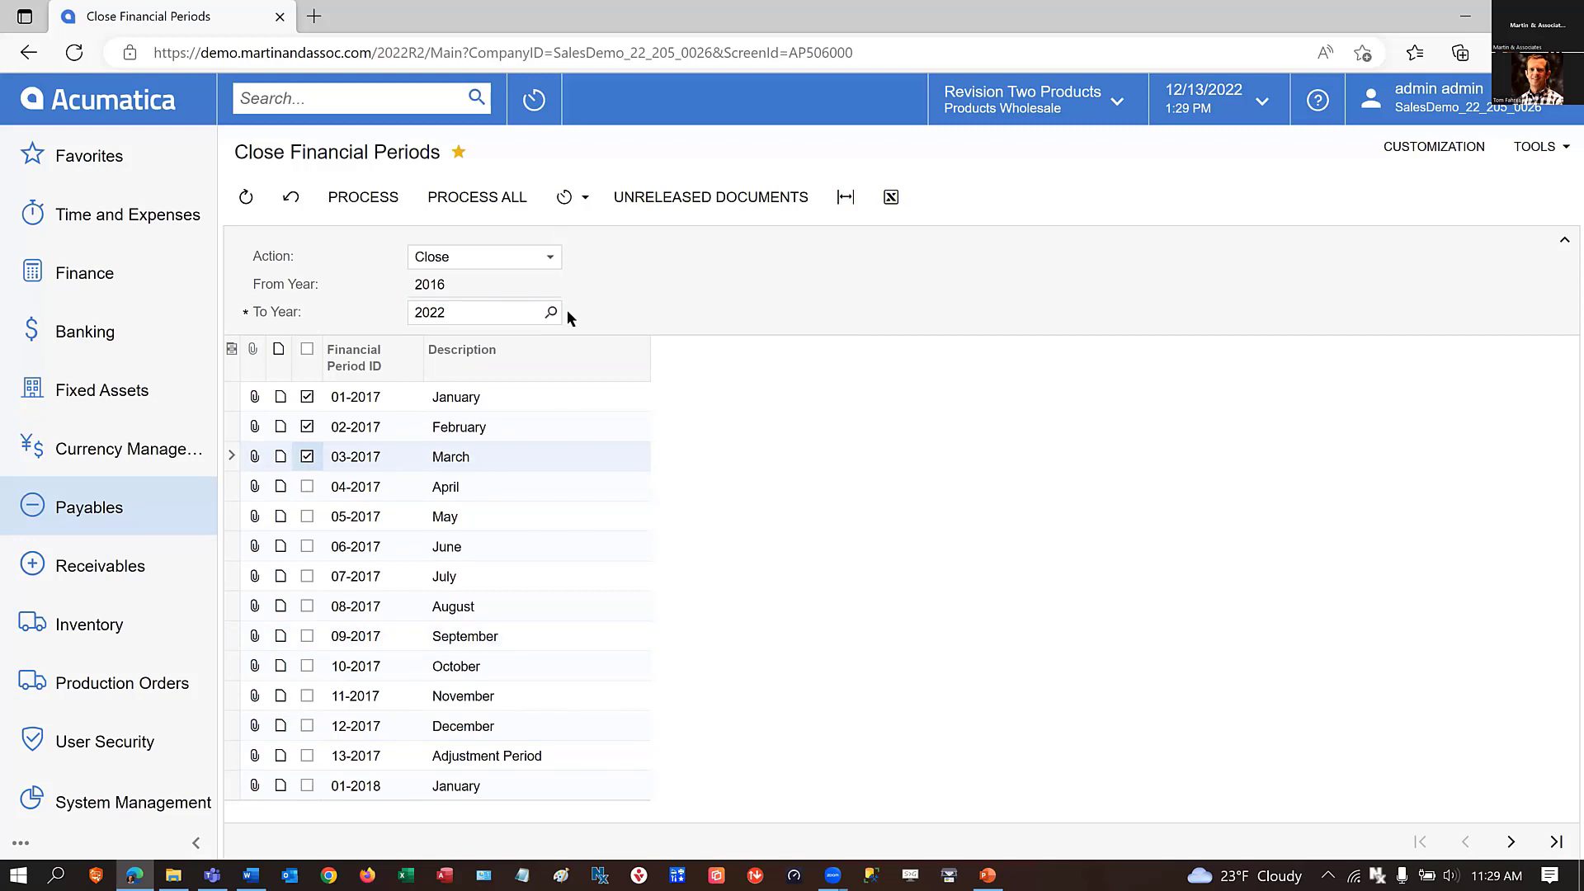
Extend the selection of payables periods through 03-2022 and check the selected periods on the preceding pages.
{"action": "left_click", "coordinate": [1555, 840]}
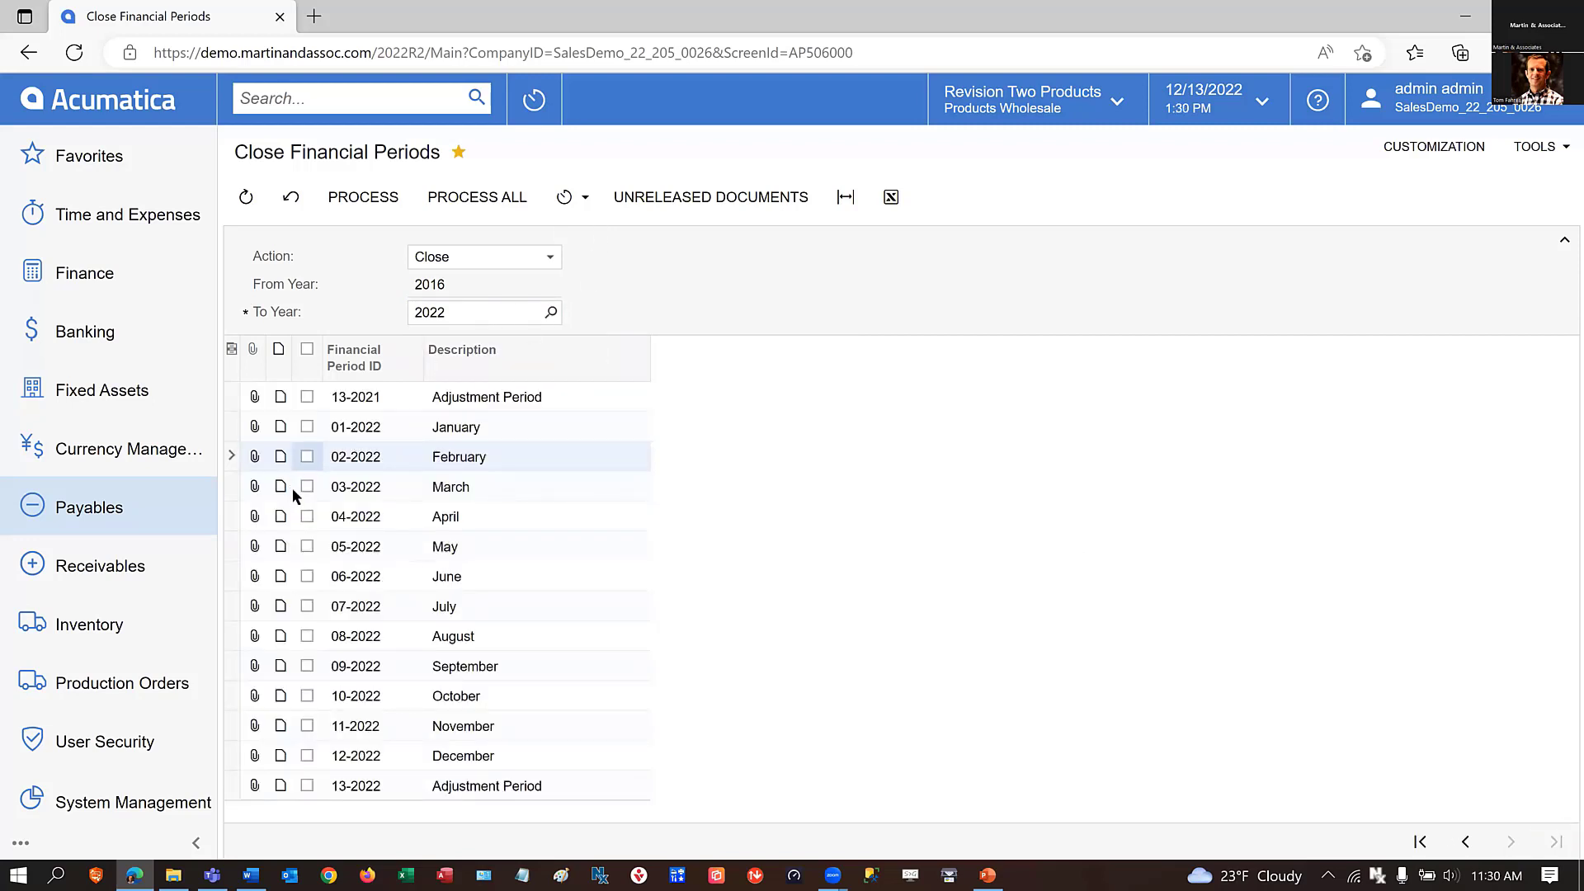
{"action": "left_click", "coordinate": [307, 486]}
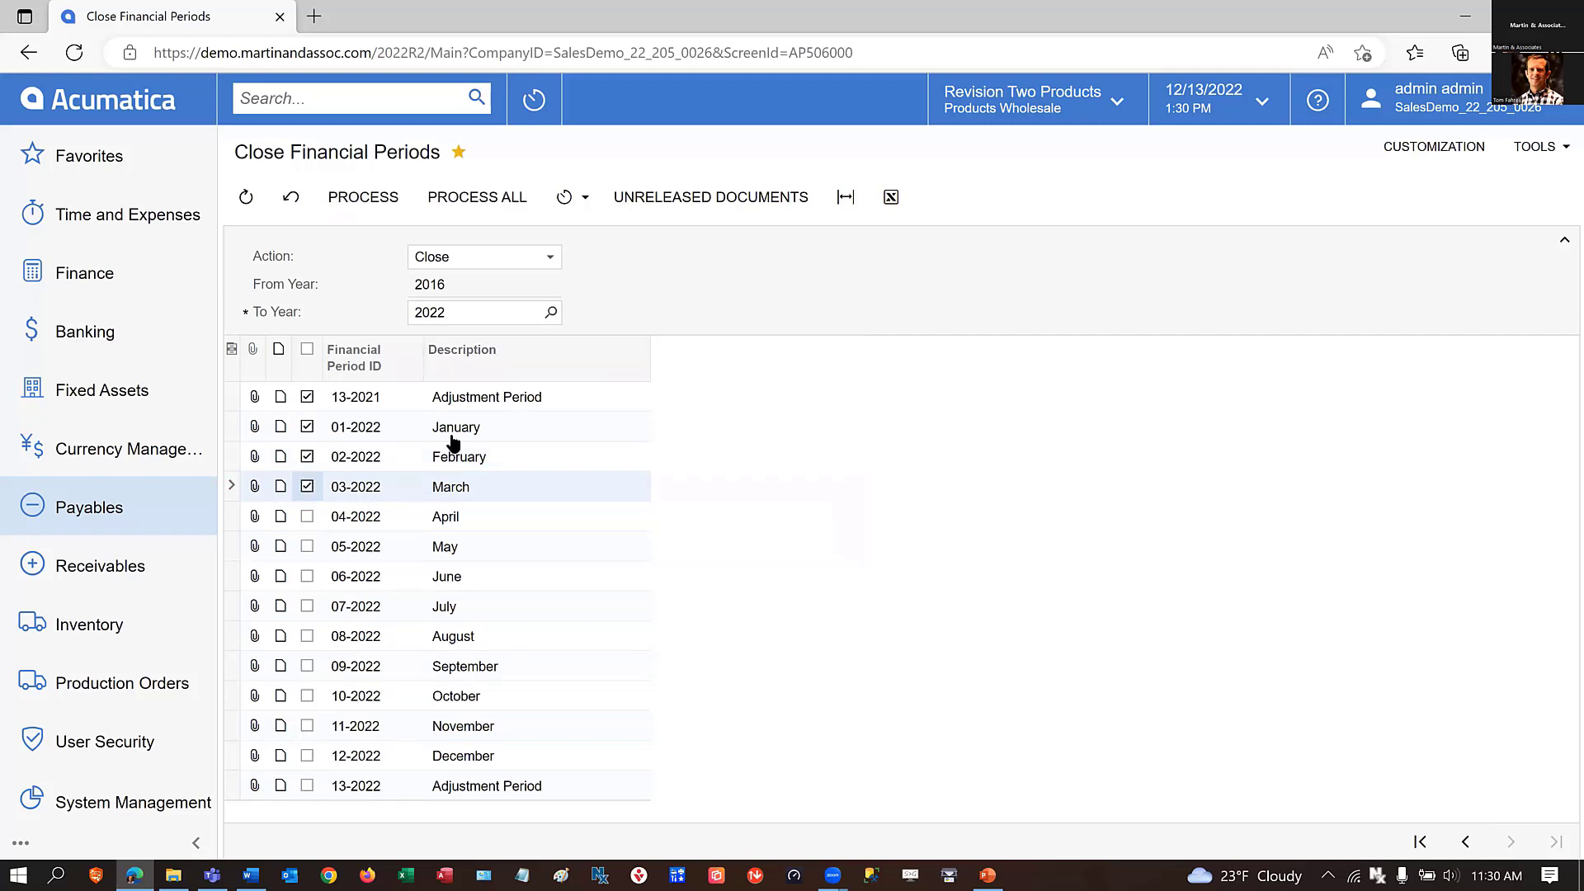
{"action": "left_click", "coordinate": [1455, 847]}
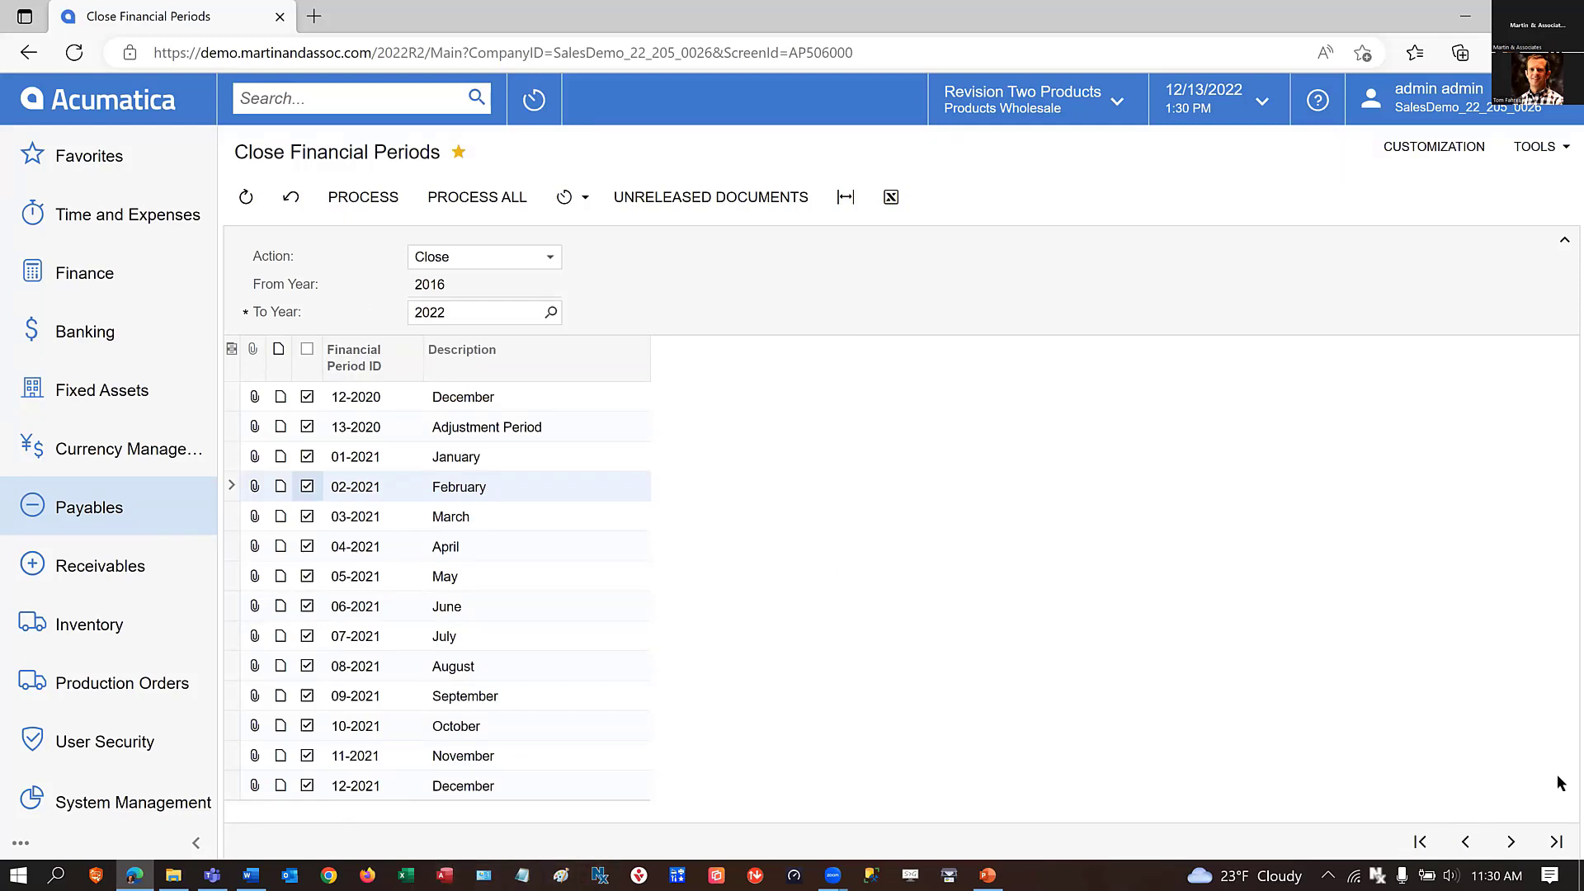
{"action": "left_click", "coordinate": [1464, 842]}
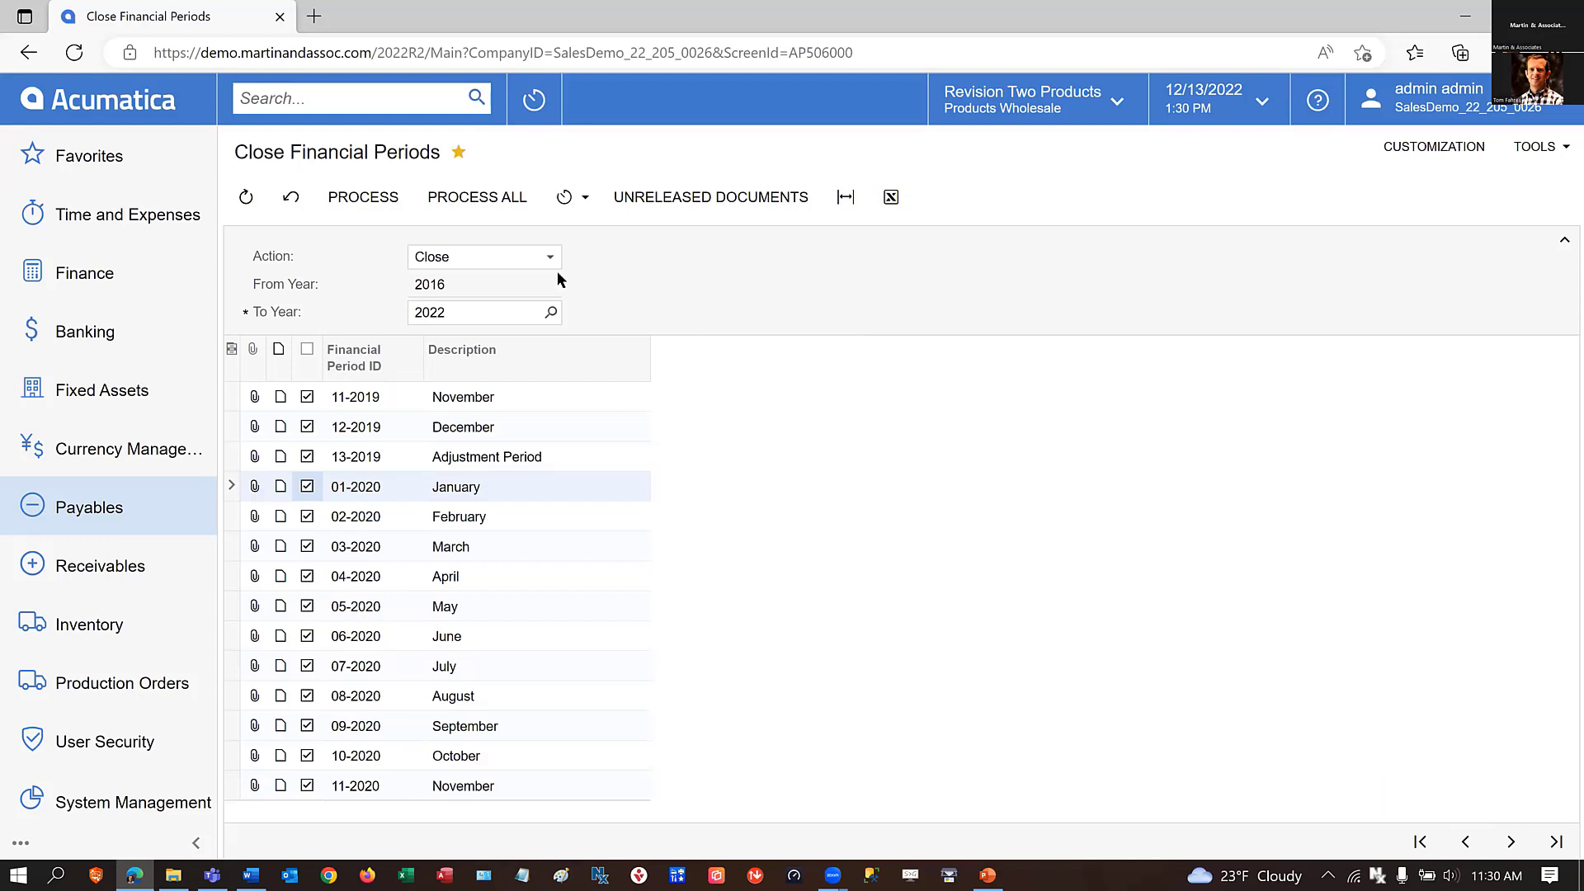
Process the closing of the selected payables periods through 03-2022 and dismiss the processing summary.
{"action": "left_click", "coordinate": [363, 202]}
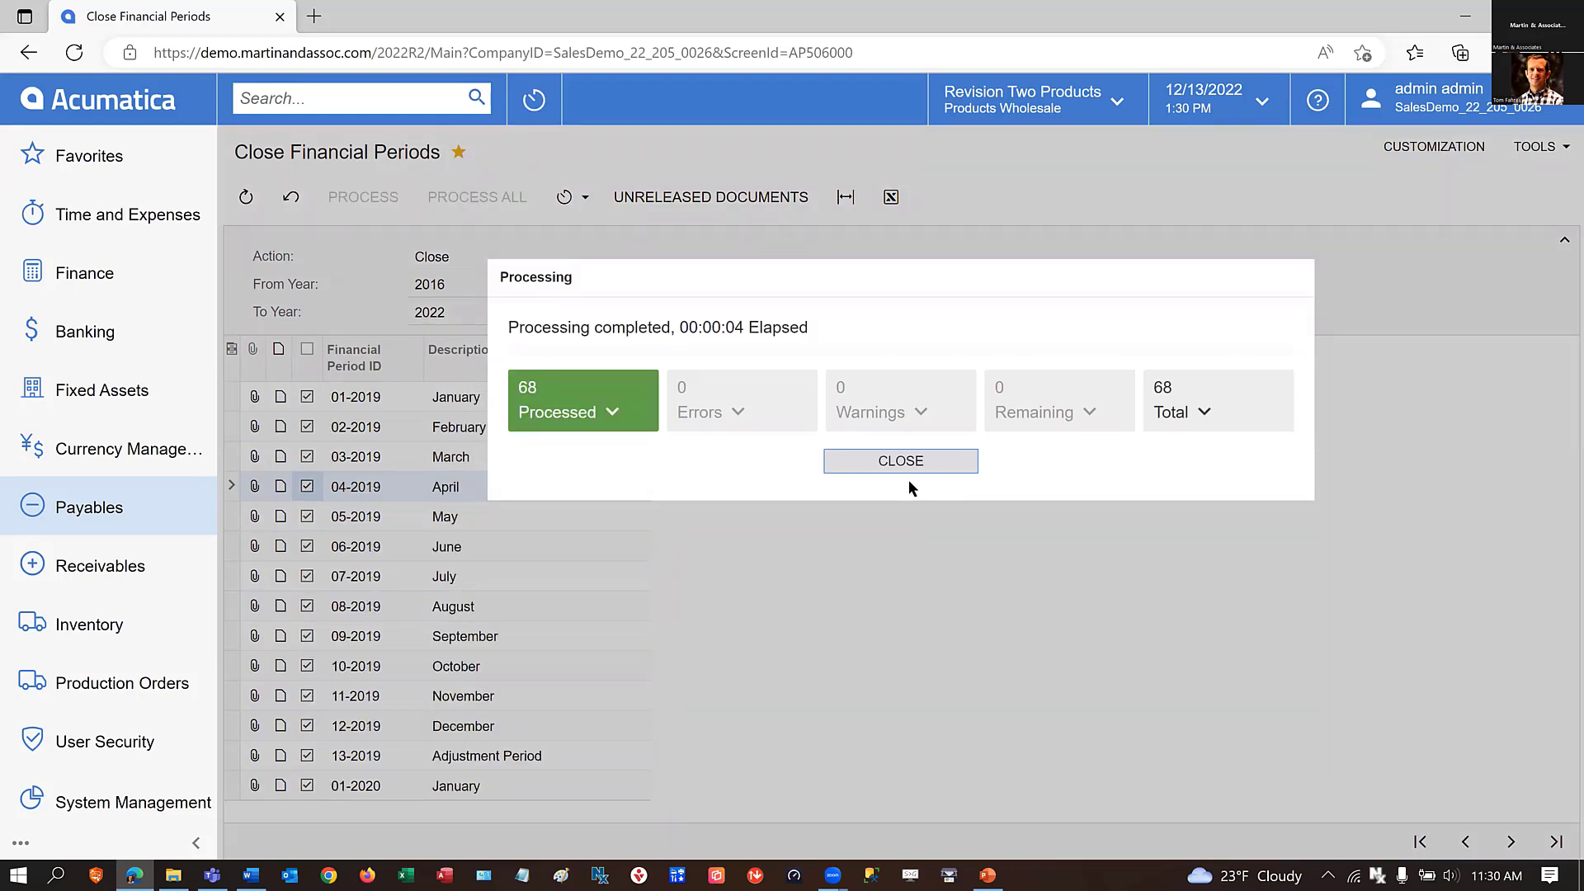
{"action": "left_click", "coordinate": [907, 461]}
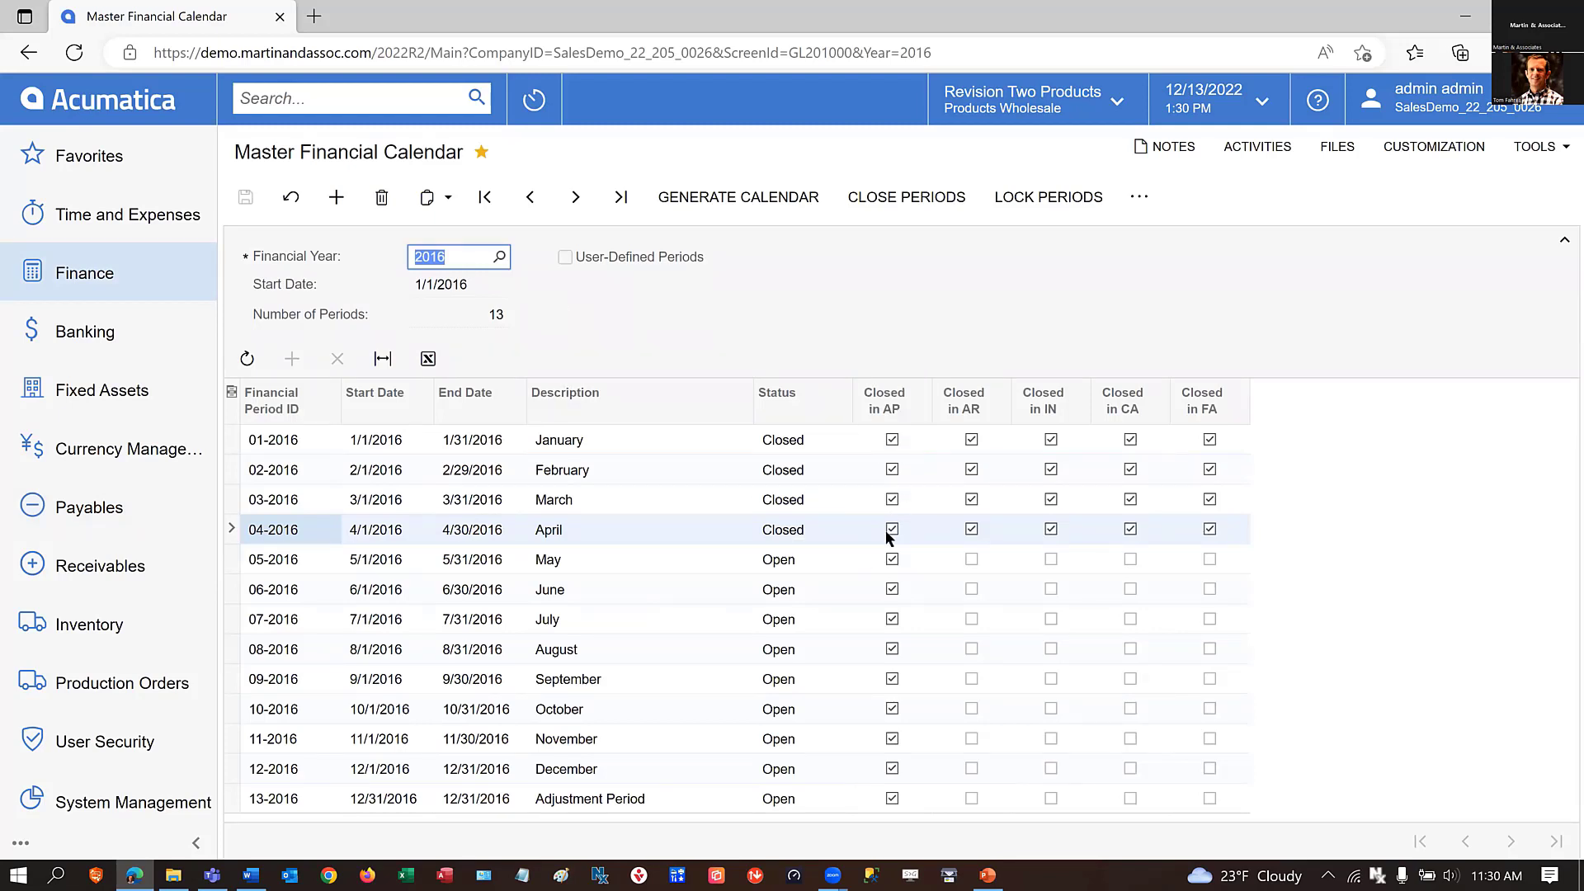
Check the Closed in AP marks in the Master Financial Calendar for each year from 2016 through 2022.
{"action": "left_click", "coordinate": [575, 198]}
{"action": "left_click", "coordinate": [575, 198]}
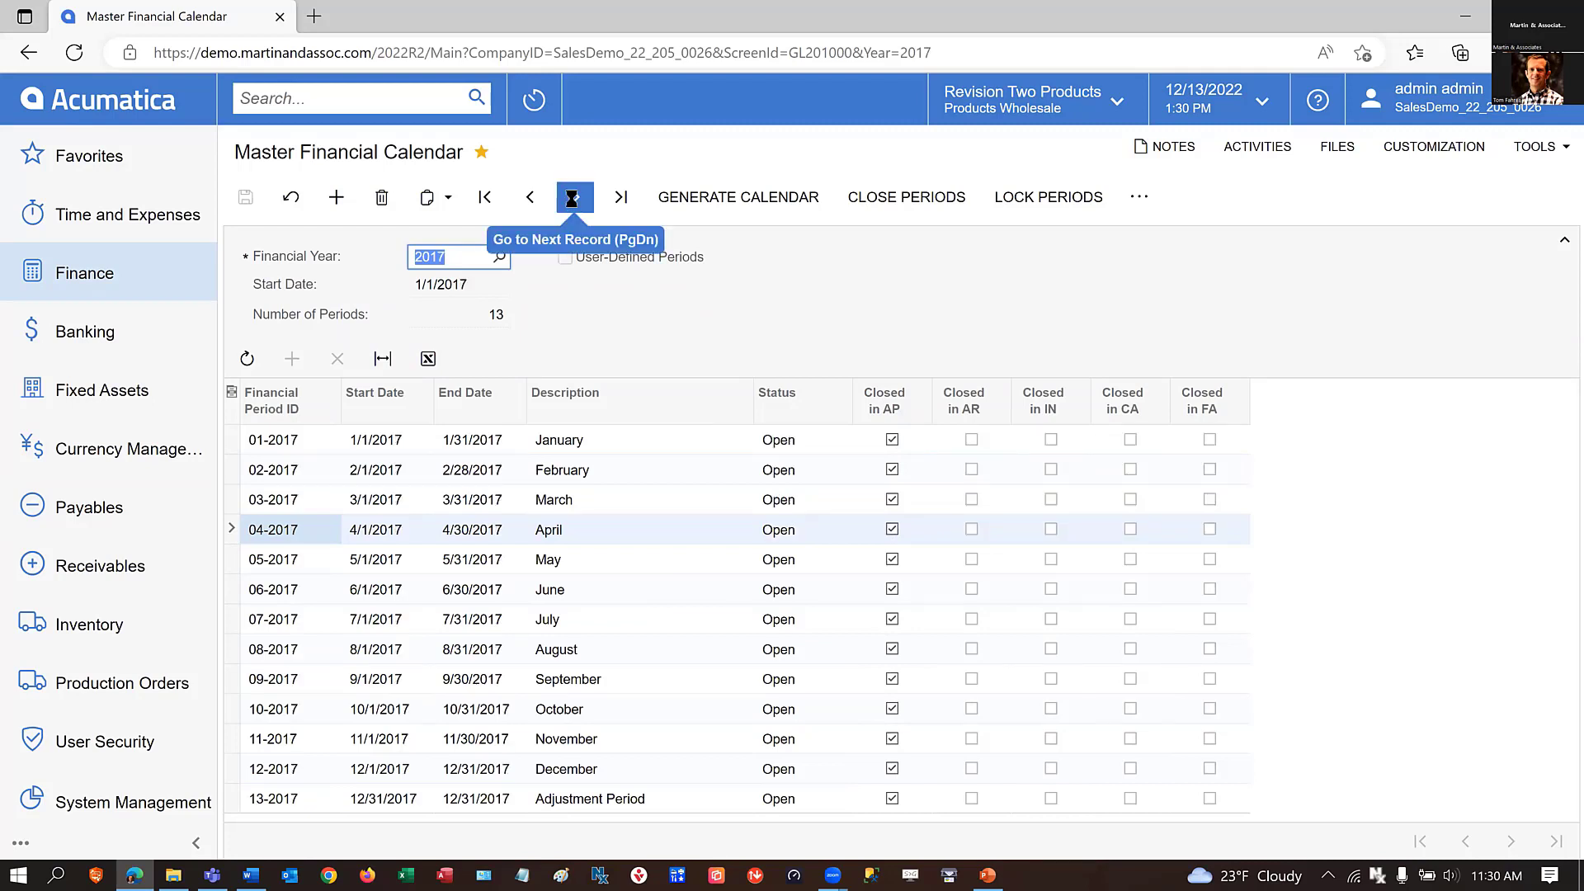
{"action": "left_click", "coordinate": [575, 198]}
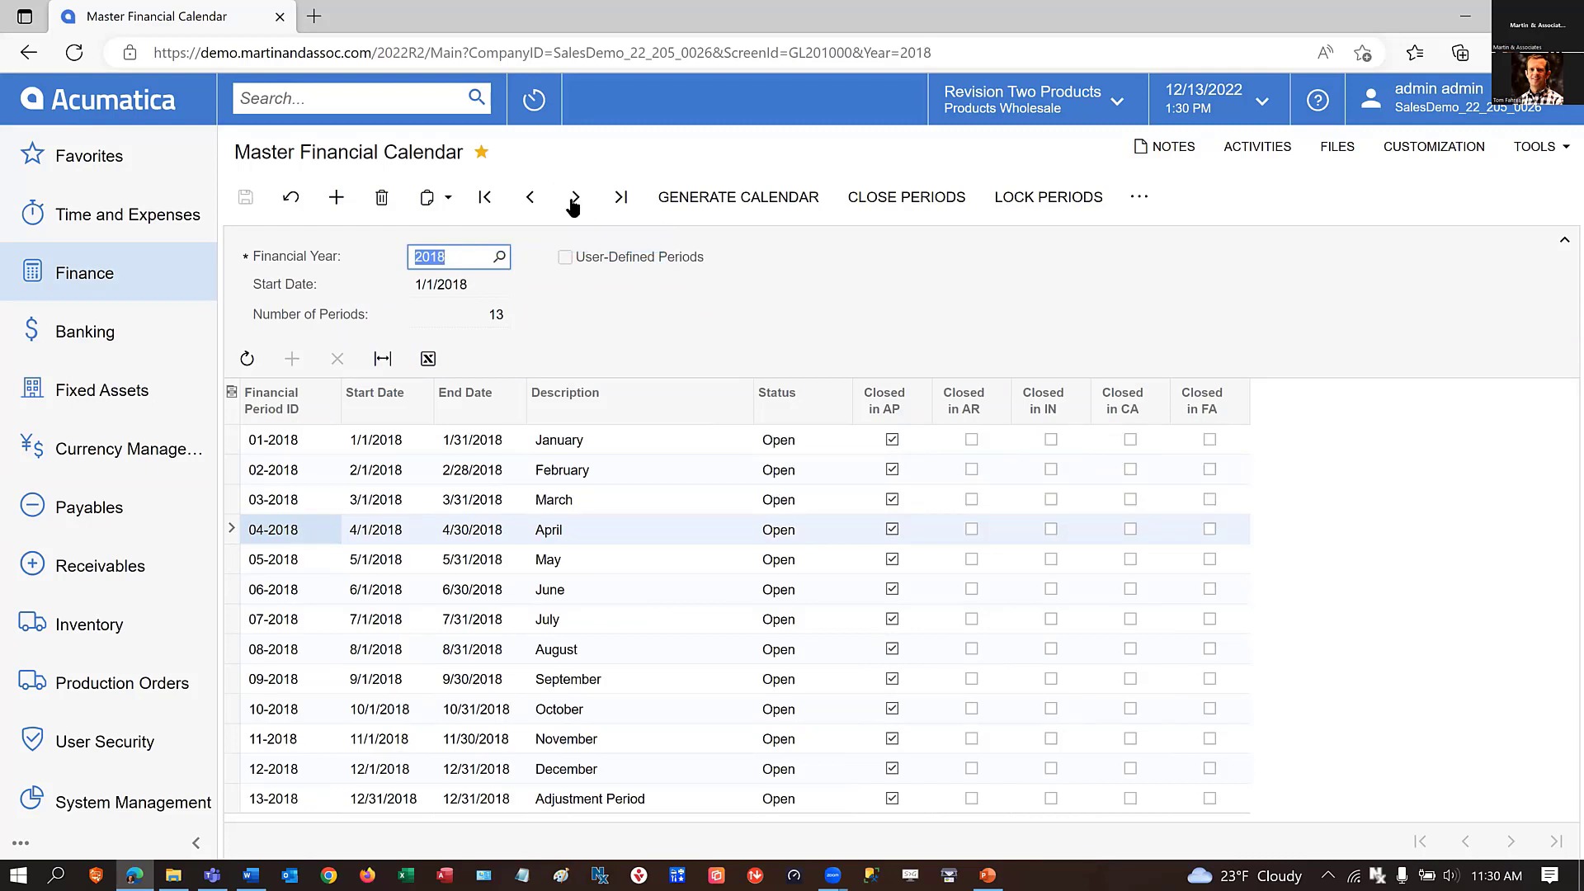
{"action": "left_click", "coordinate": [575, 198]}
{"action": "left_click", "coordinate": [575, 198]}
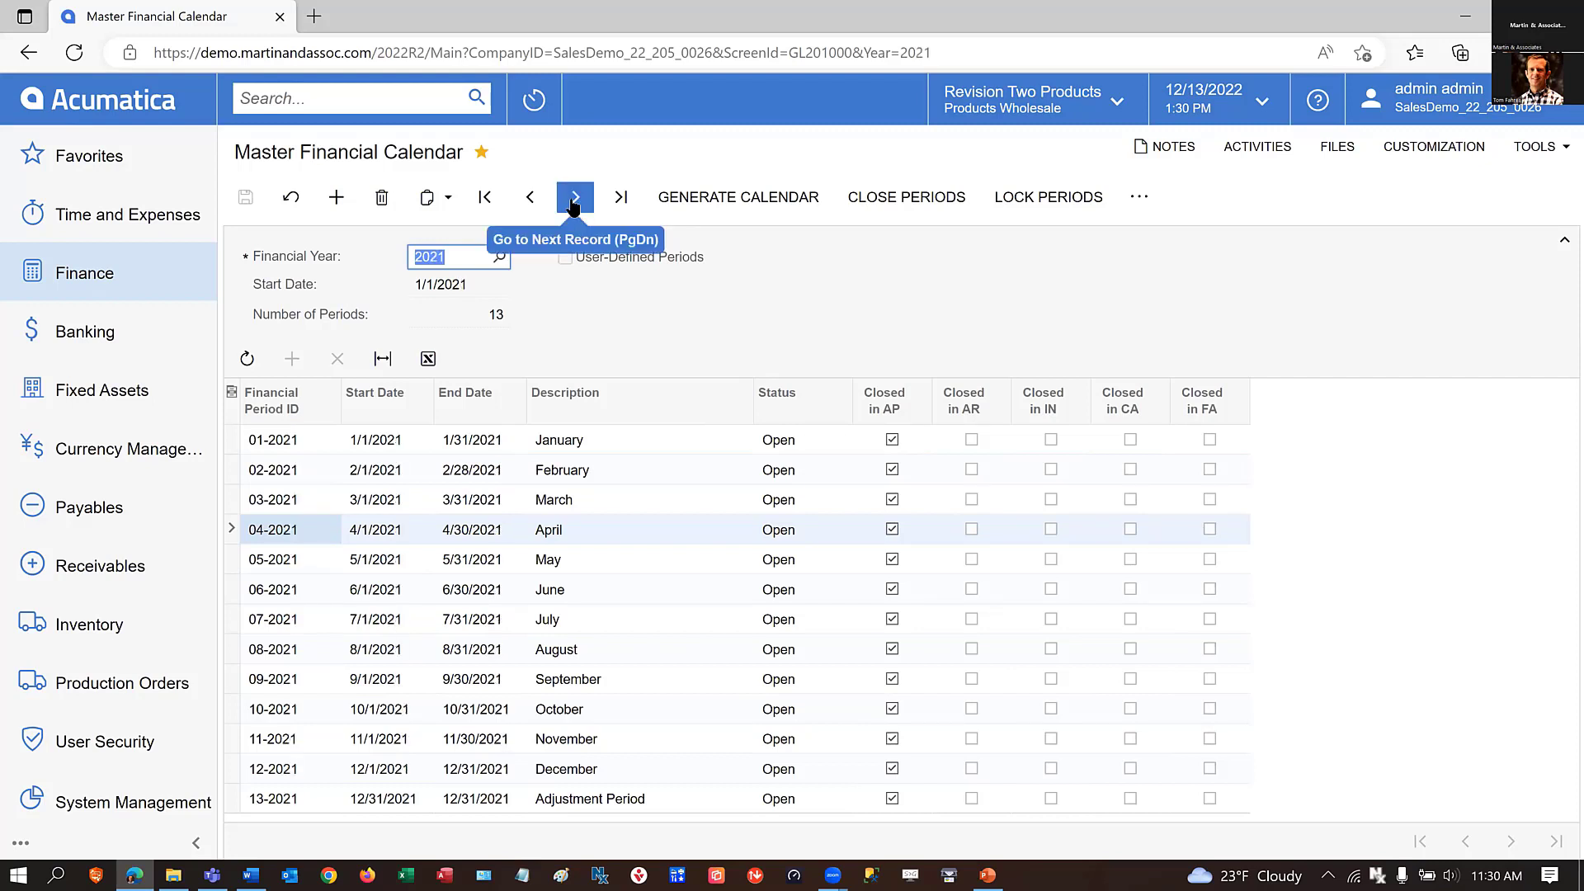
{"action": "left_click", "coordinate": [575, 200]}
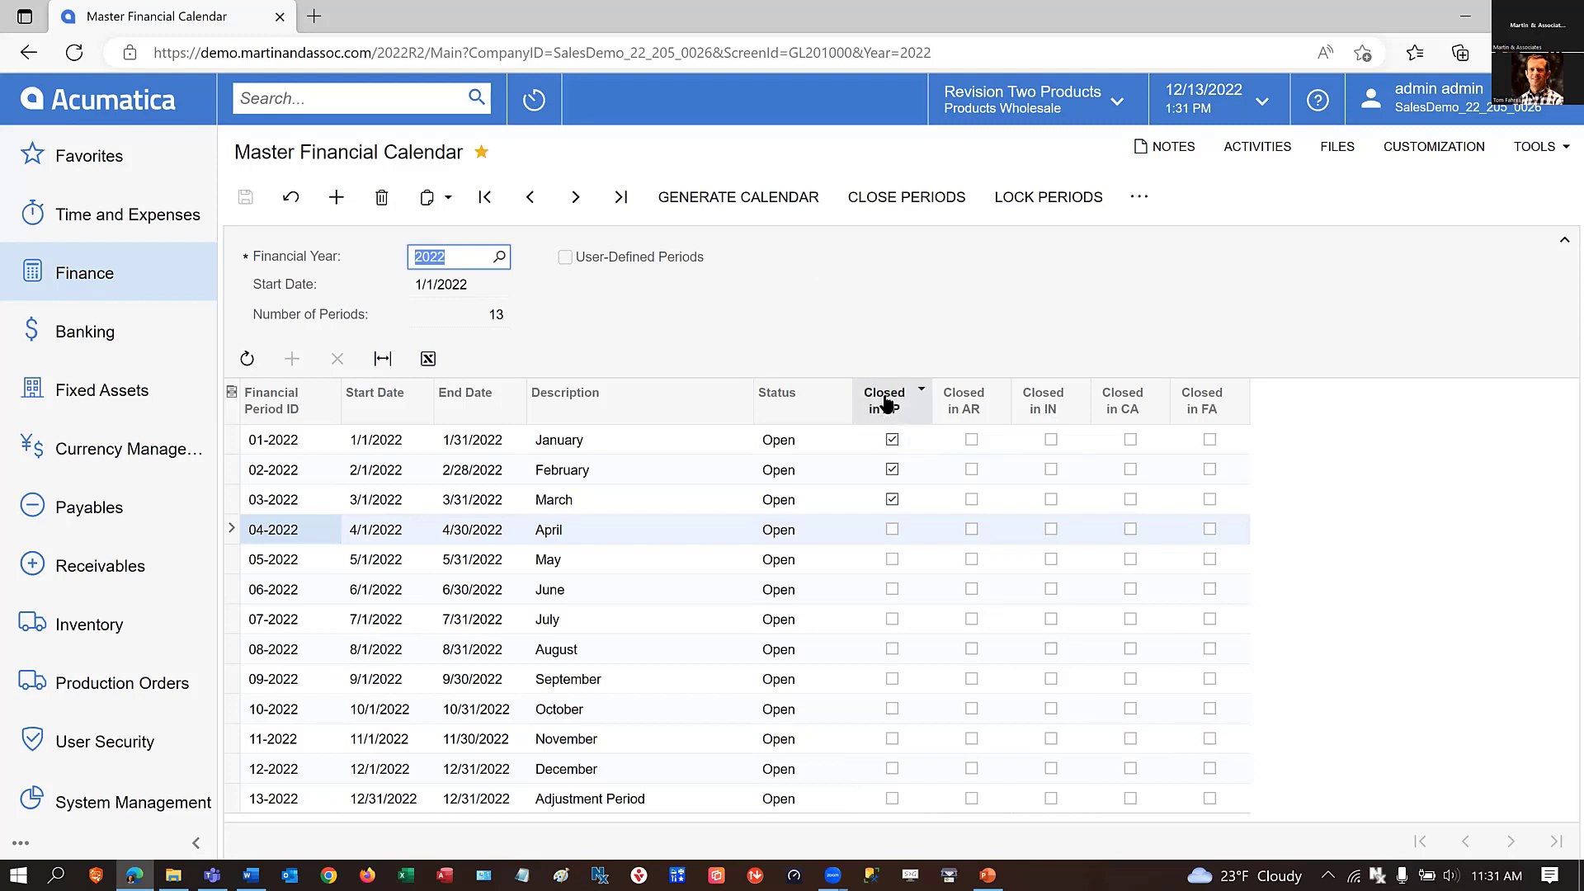
{"action": "mouse_move", "coordinate": [892, 408]}
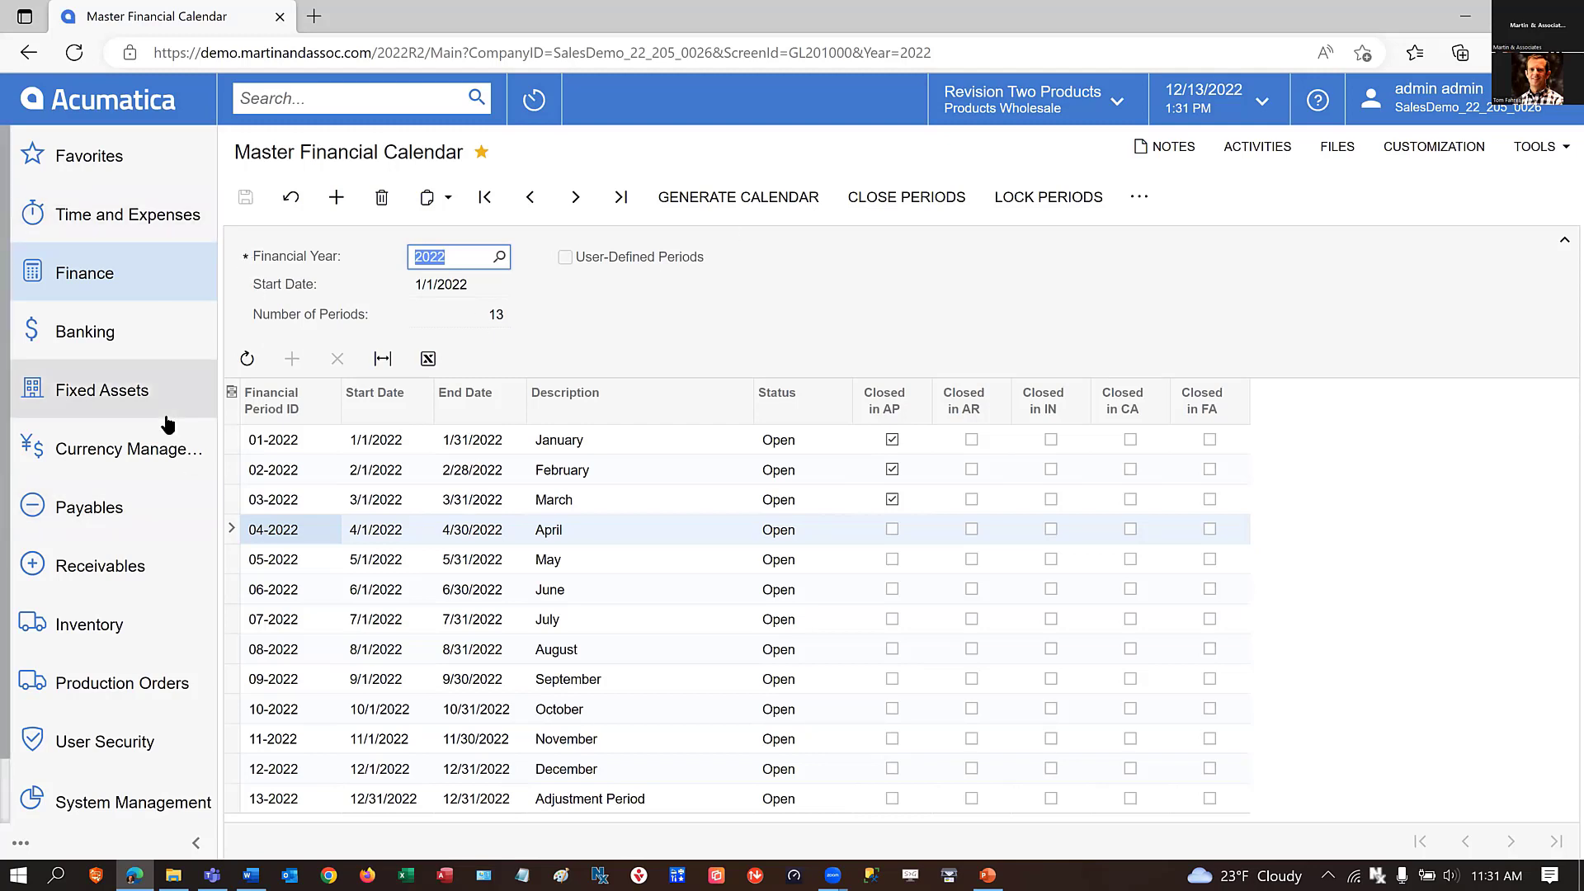
Run the receivables AR Balance by GL Account report for Products Wholesale with open documents in period 12-2022.
{"action": "left_click", "coordinate": [123, 565]}
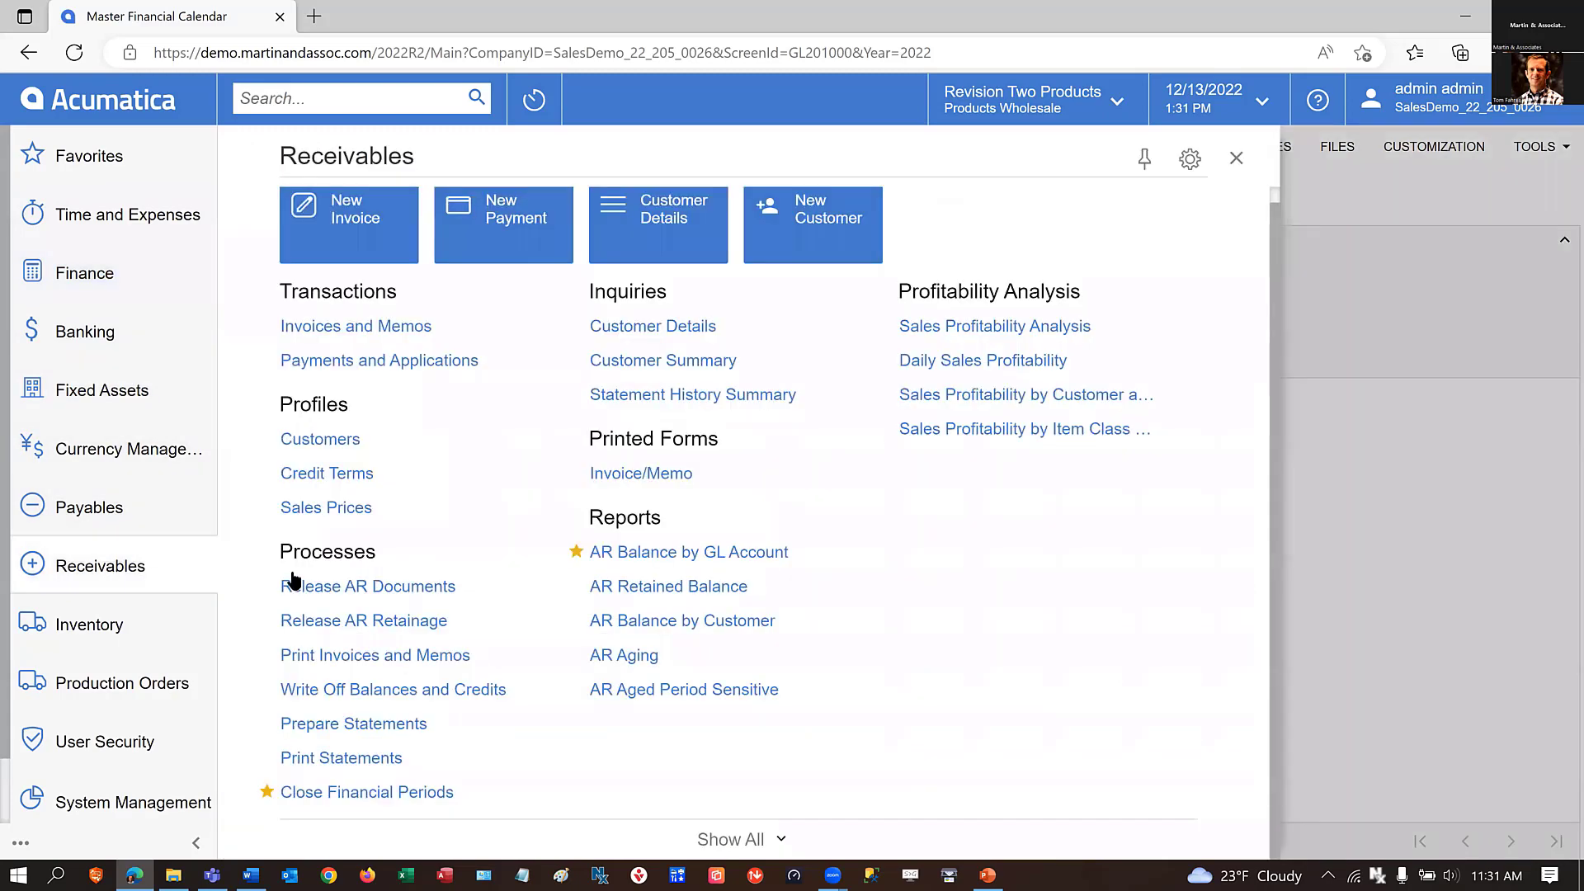
{"action": "left_click", "coordinate": [656, 553]}
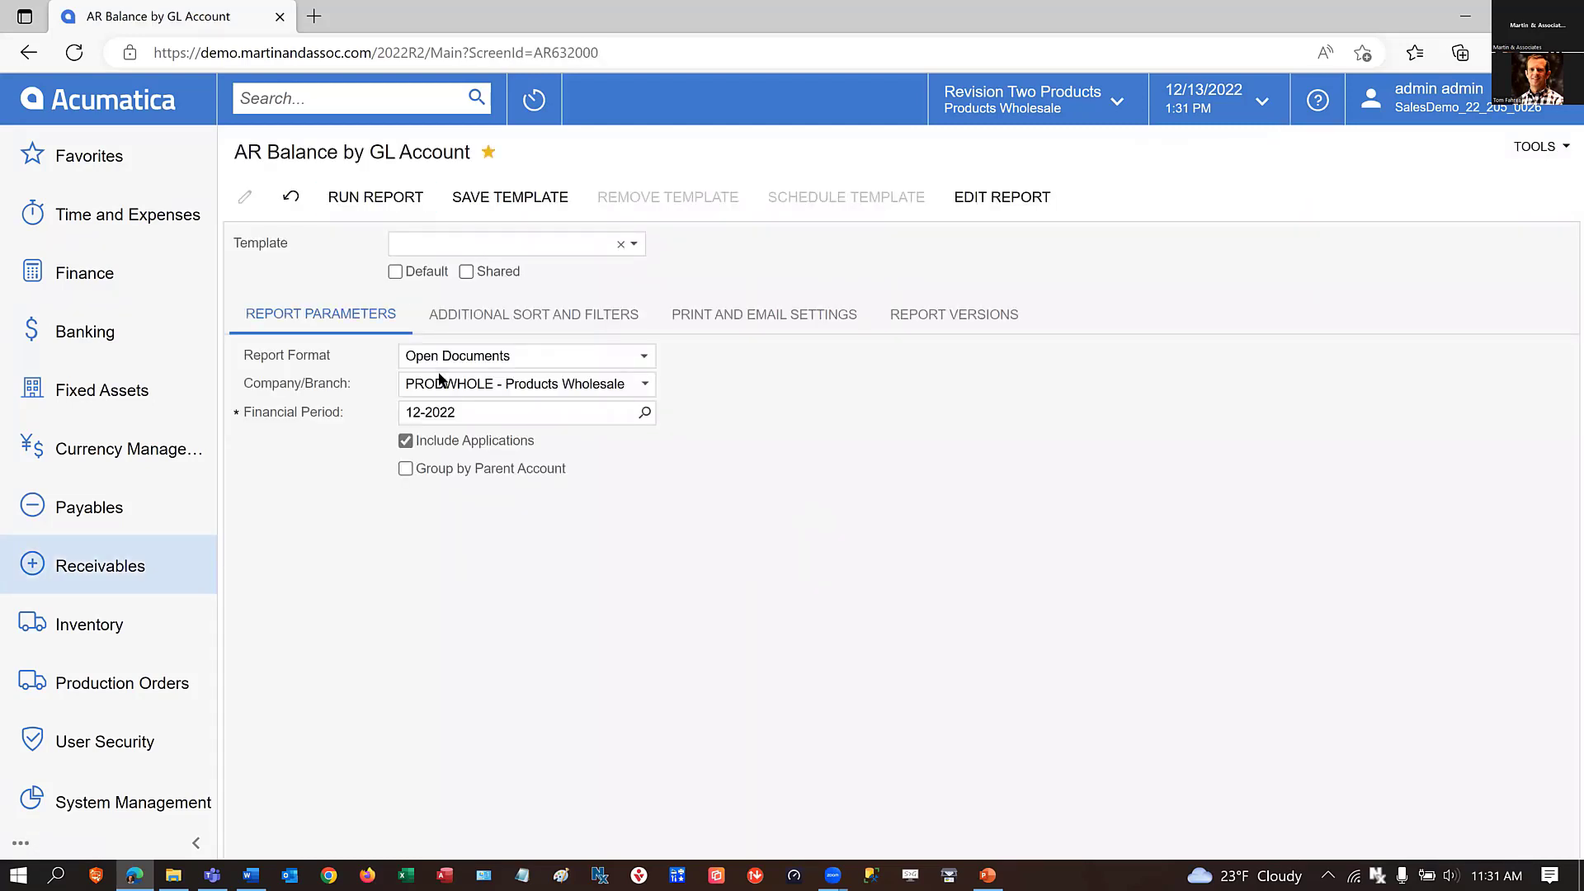
{"action": "left_click", "coordinate": [357, 200]}
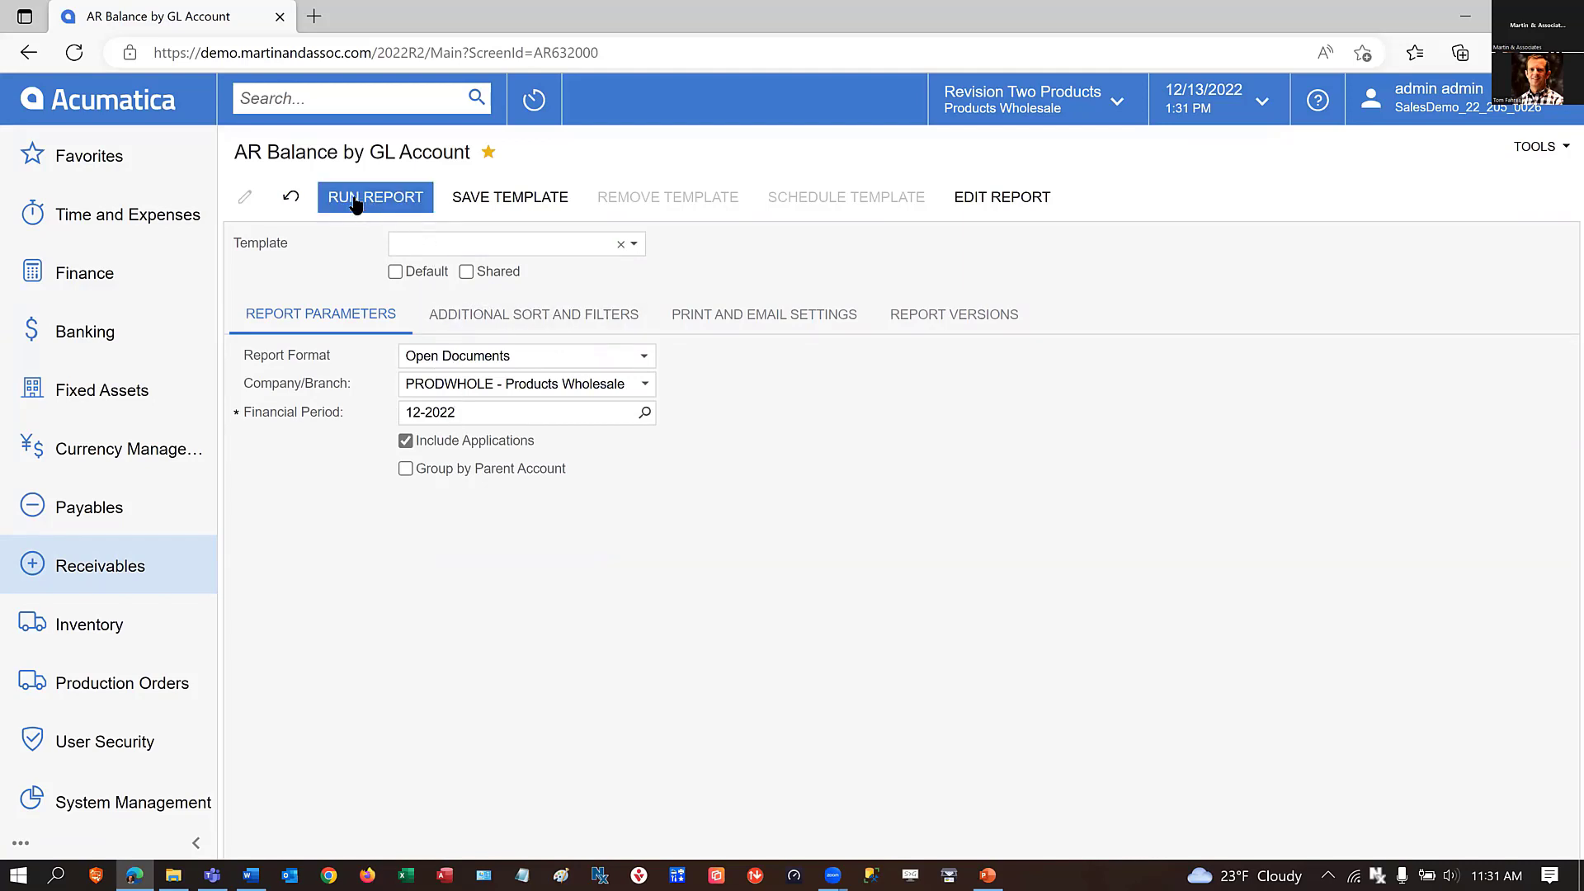
{"action": "left_click", "coordinate": [355, 203]}
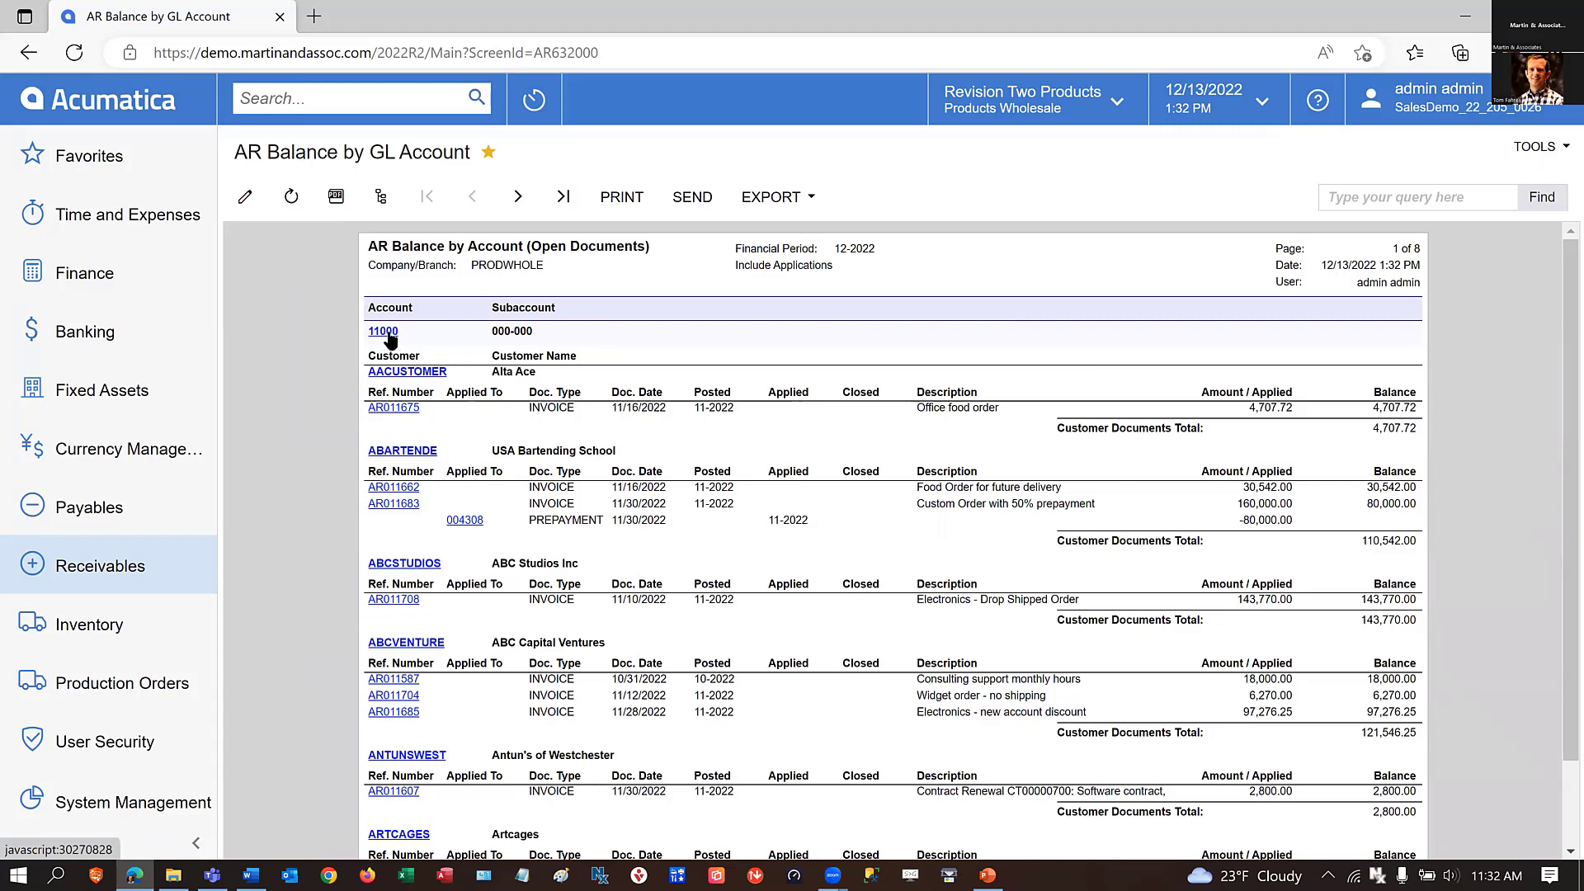
Examine the AR Balance by Account report for account 11000 and highlight the account documents total on its last page.
{"action": "scroll", "coordinate": [1296, 705], "scroll_direction": "down", "scroll_amount": 1}
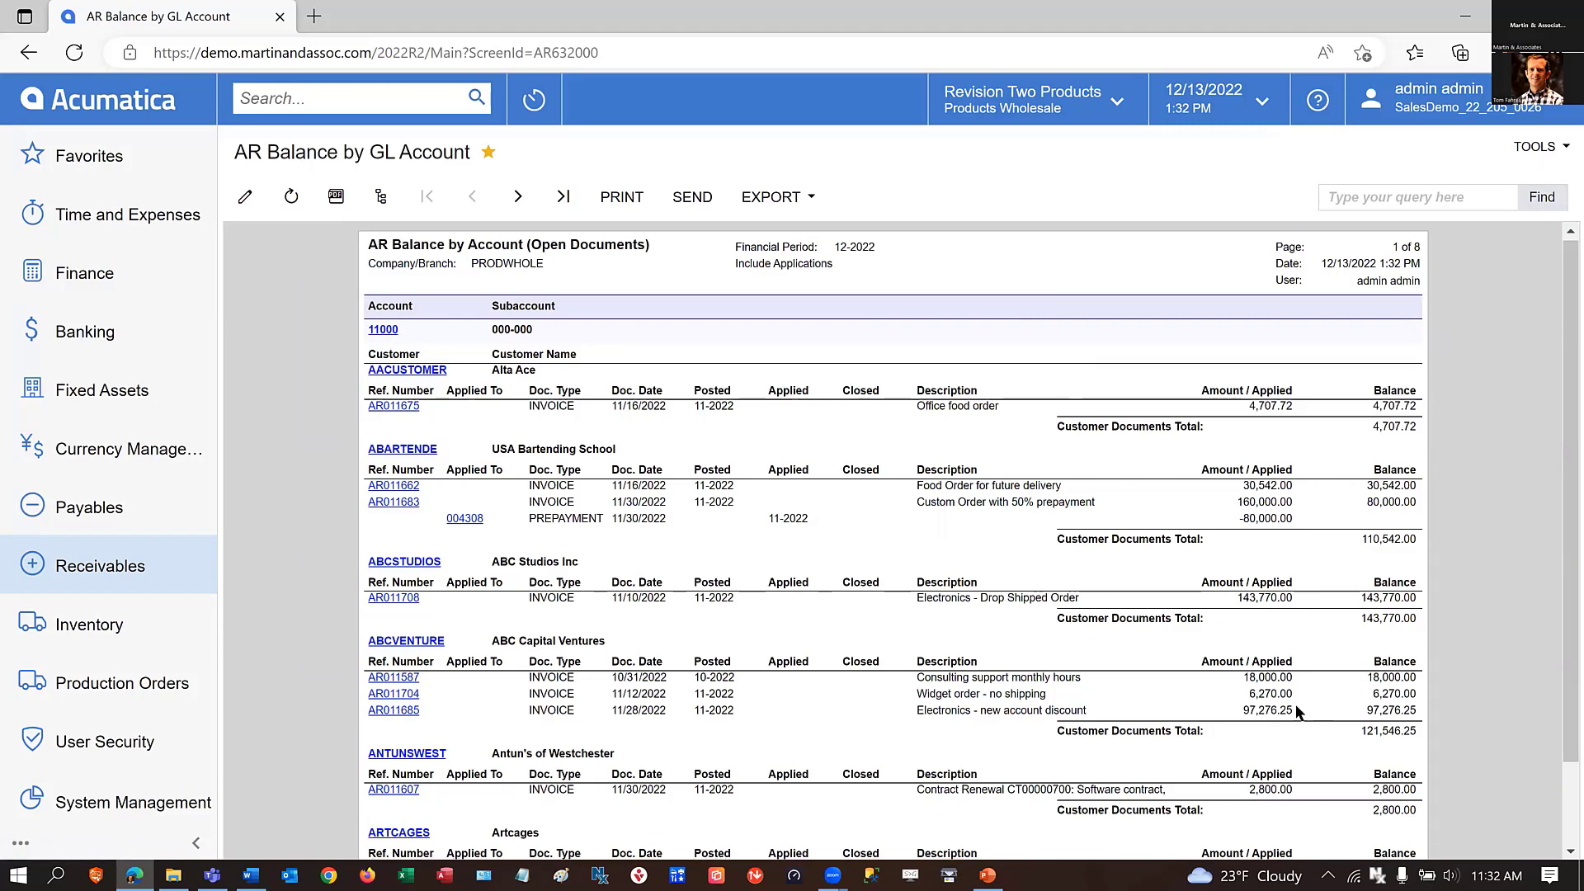
{"action": "scroll", "coordinate": [1296, 705], "scroll_direction": "down", "scroll_amount": 1}
{"action": "scroll", "coordinate": [1181, 677], "scroll_direction": "up", "scroll_amount": 2}
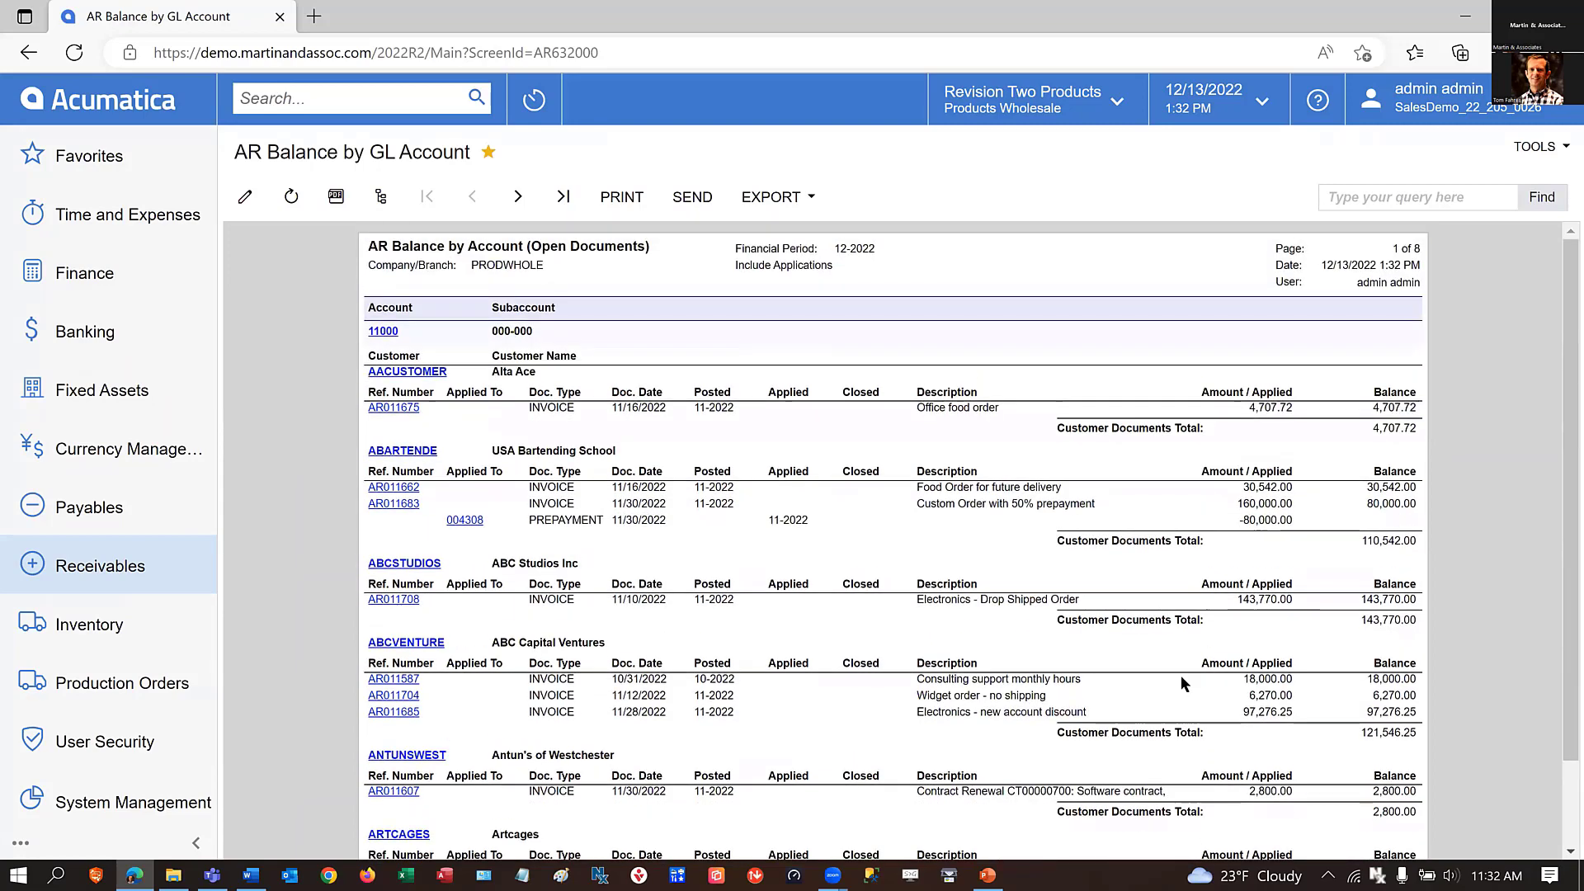
{"action": "left_click", "coordinate": [564, 196]}
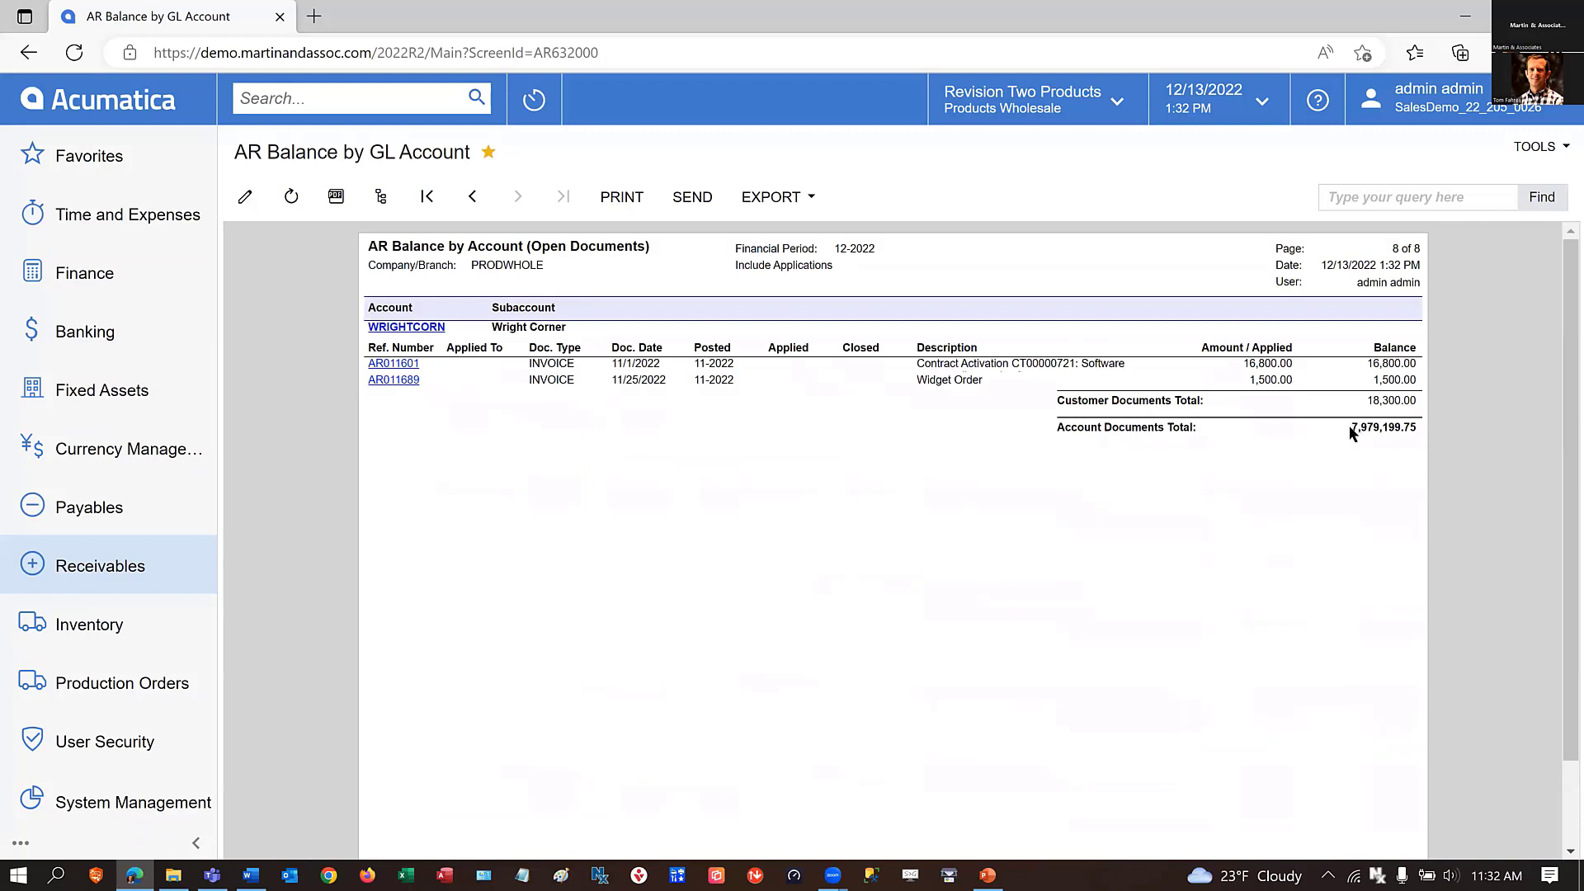
{"action": "left_click_drag", "start_coordinate": [1350, 427], "coordinate": [1404, 428]}
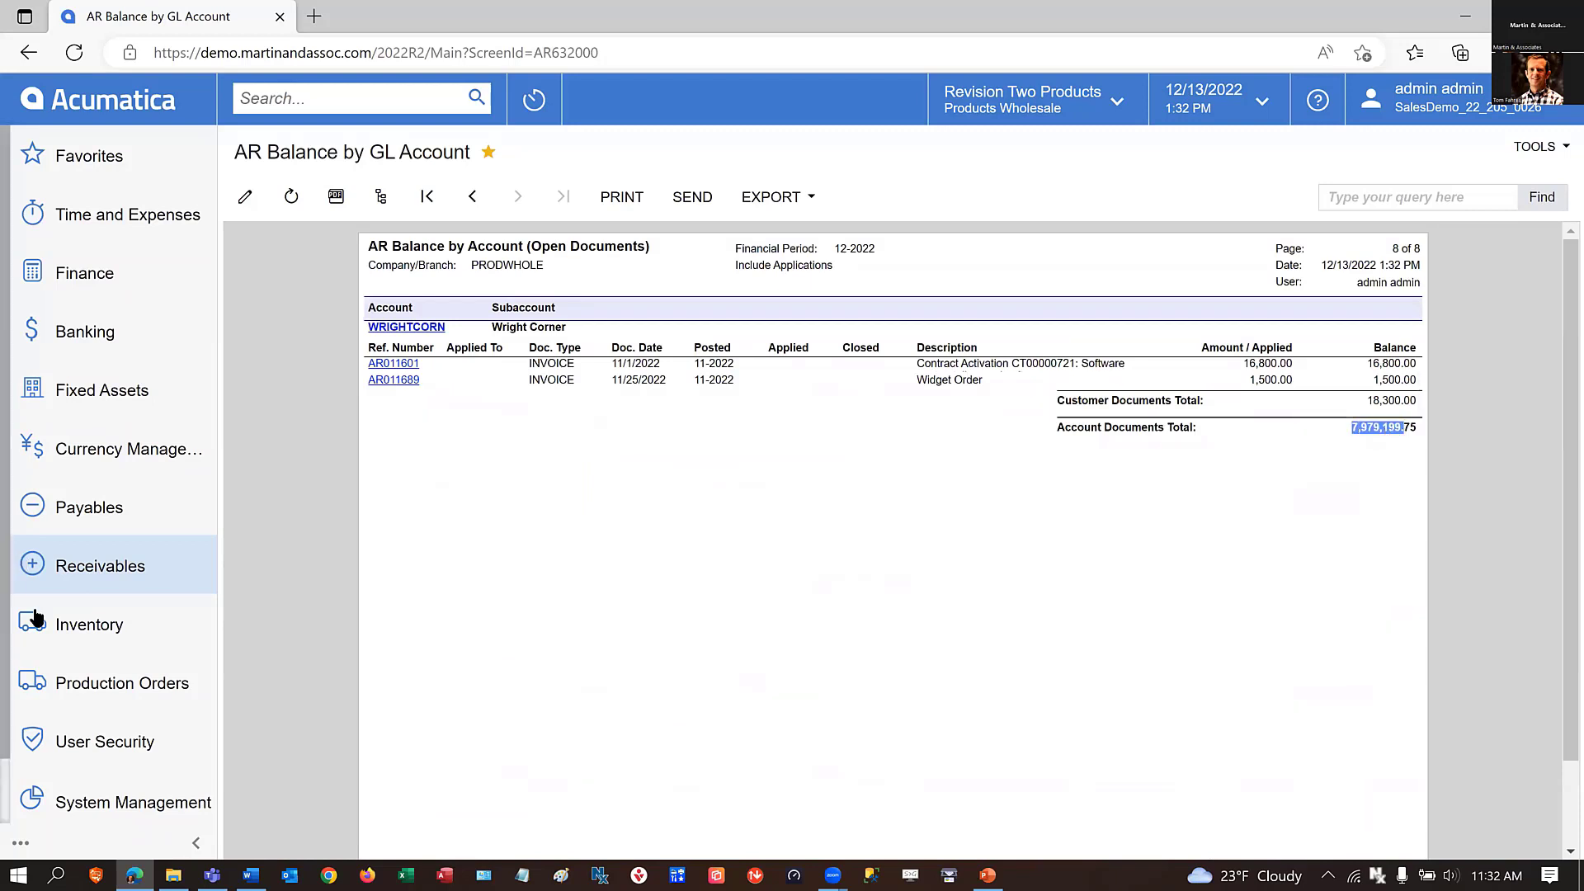
Open Close Financial Periods for receivables and start editing the To Year.
{"action": "left_click", "coordinate": [99, 564]}
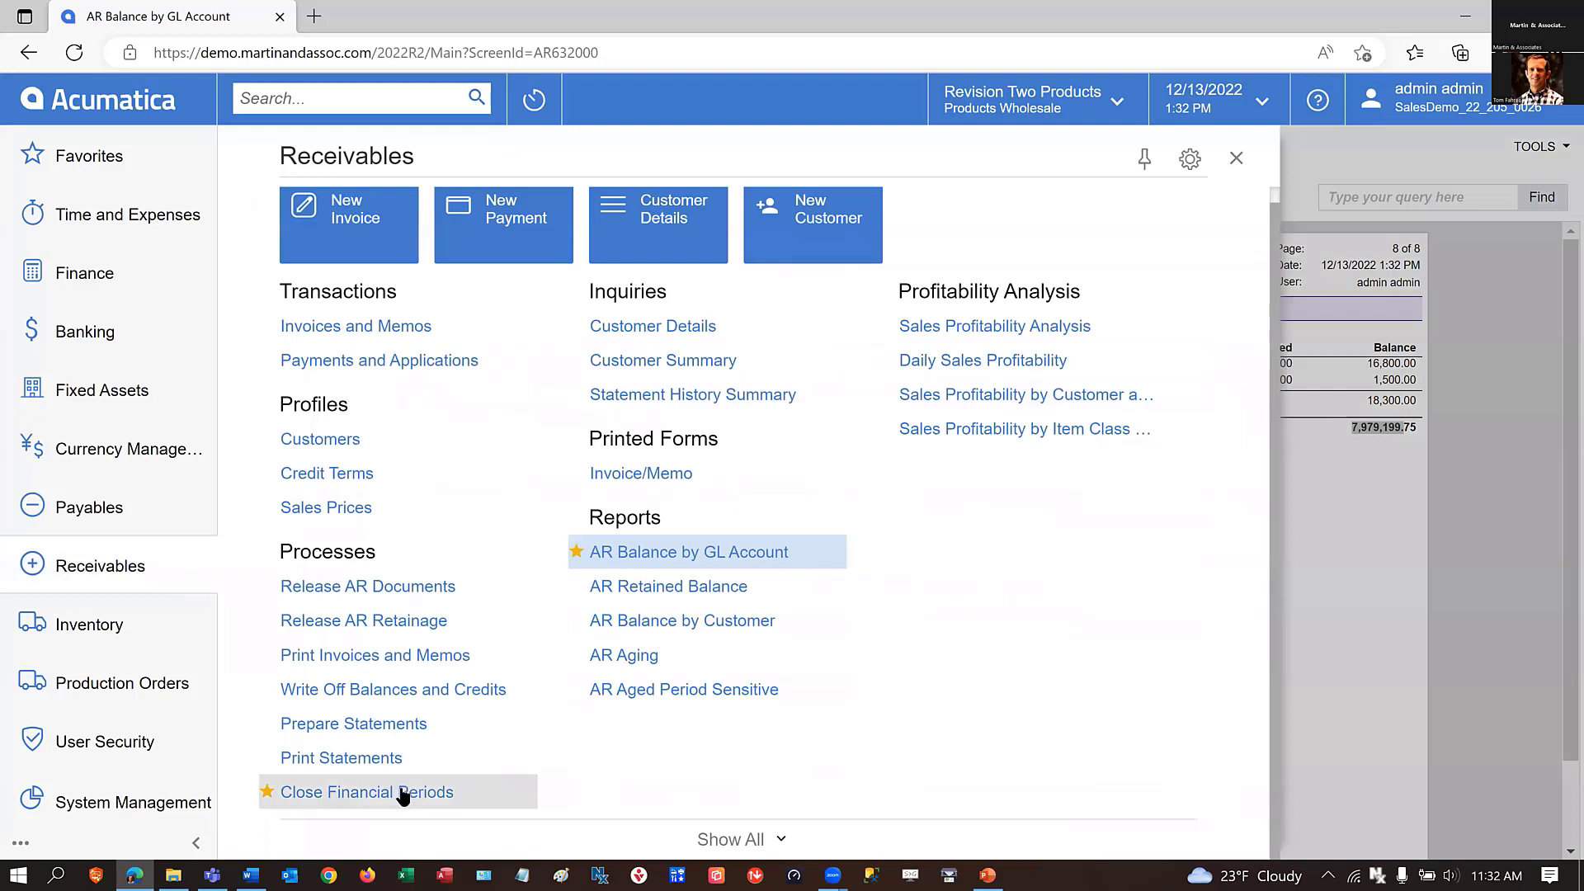
{"action": "left_click", "coordinate": [373, 794]}
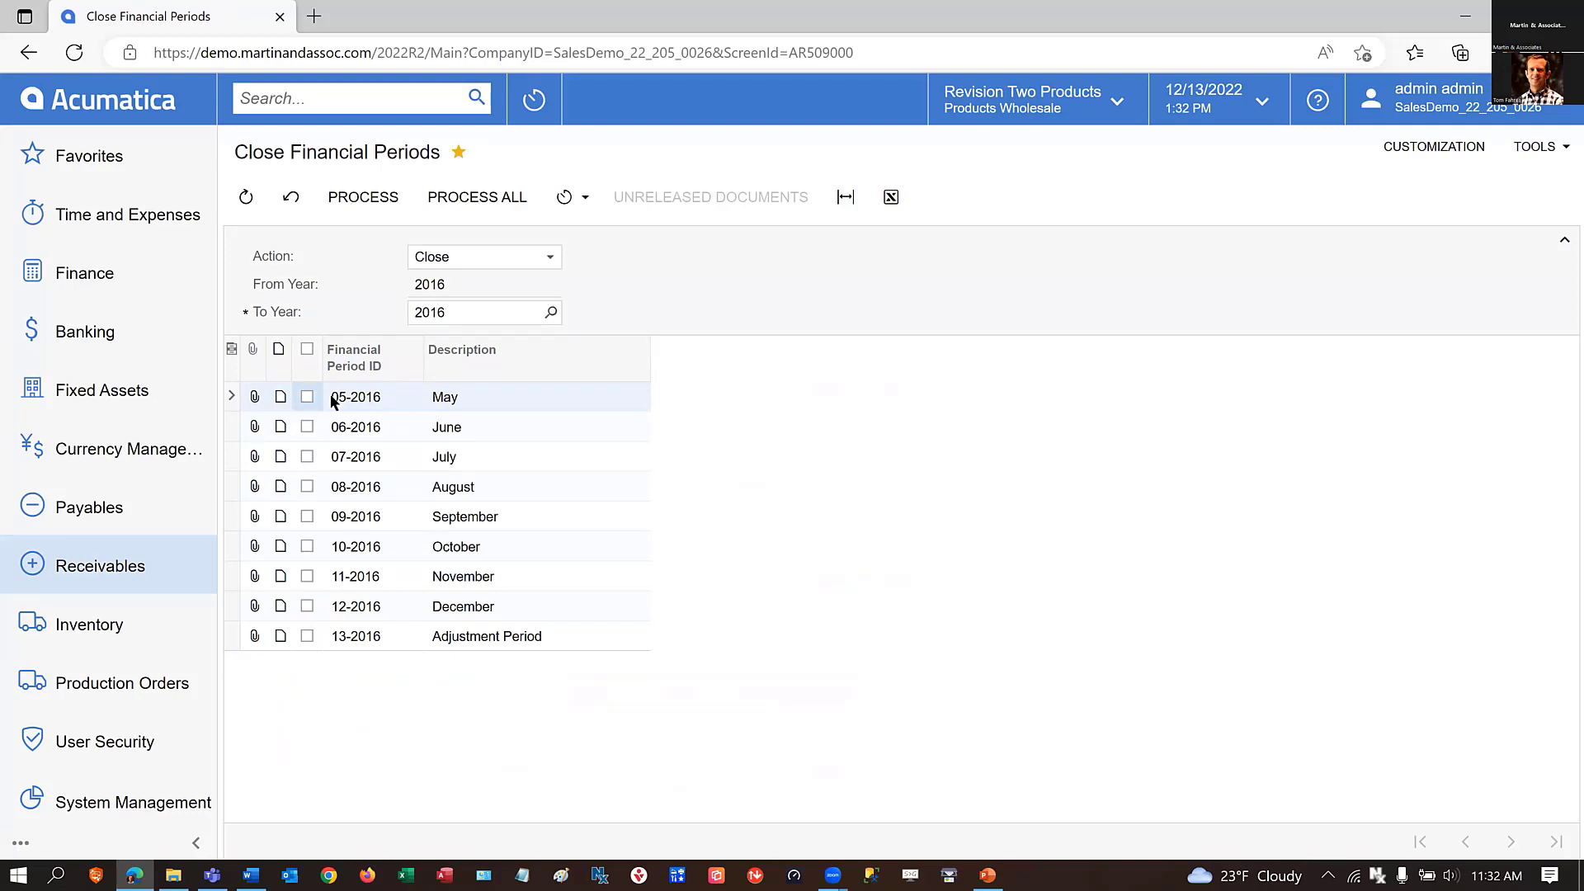
{"action": "left_click", "coordinate": [476, 314]}
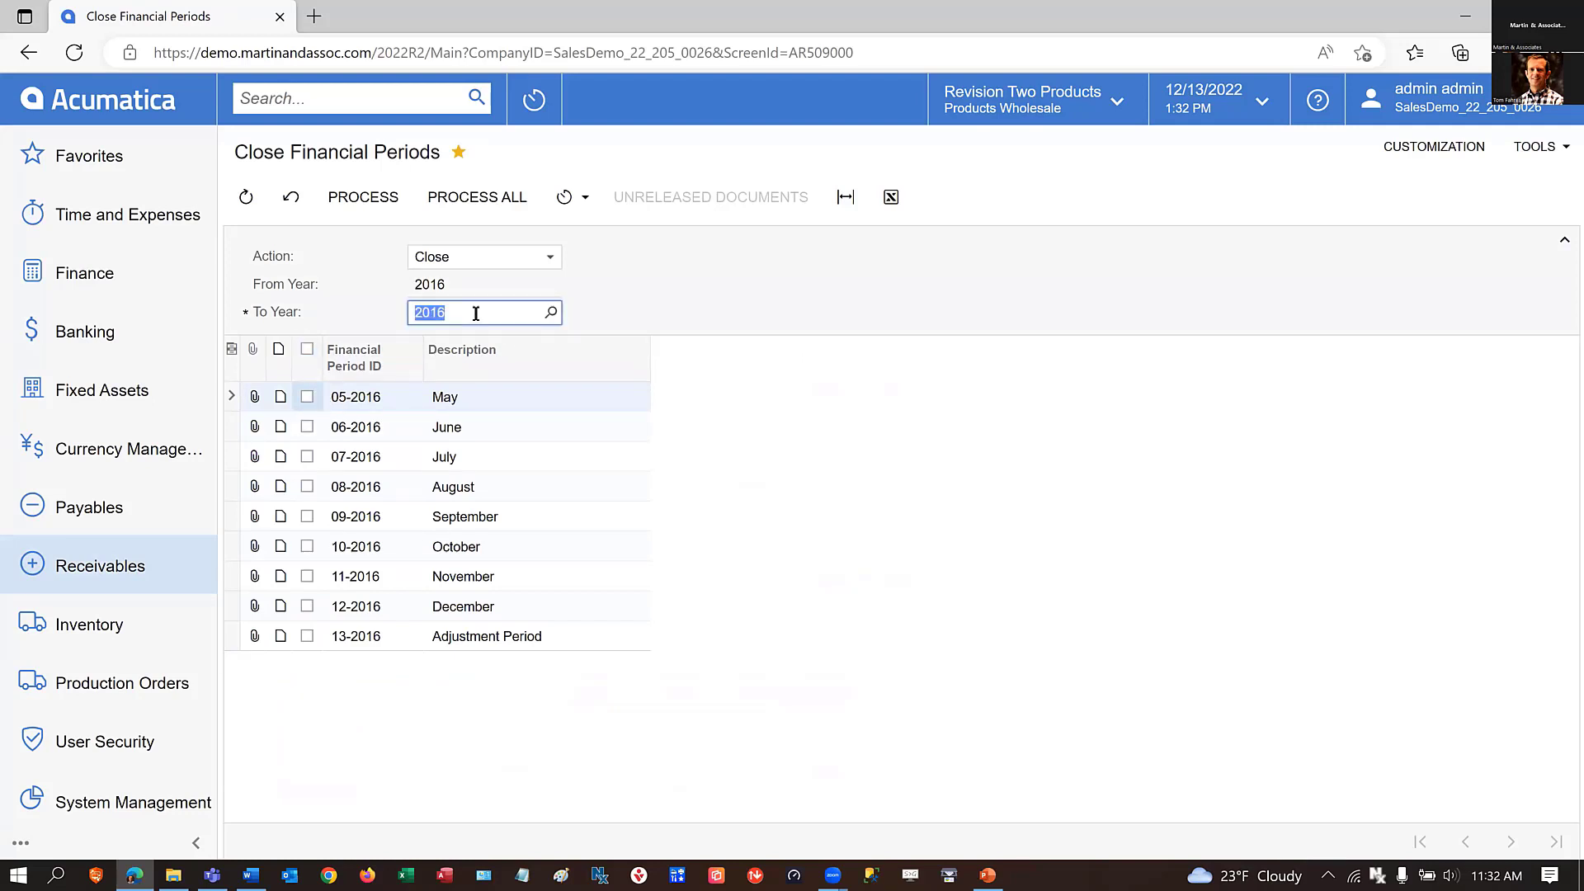
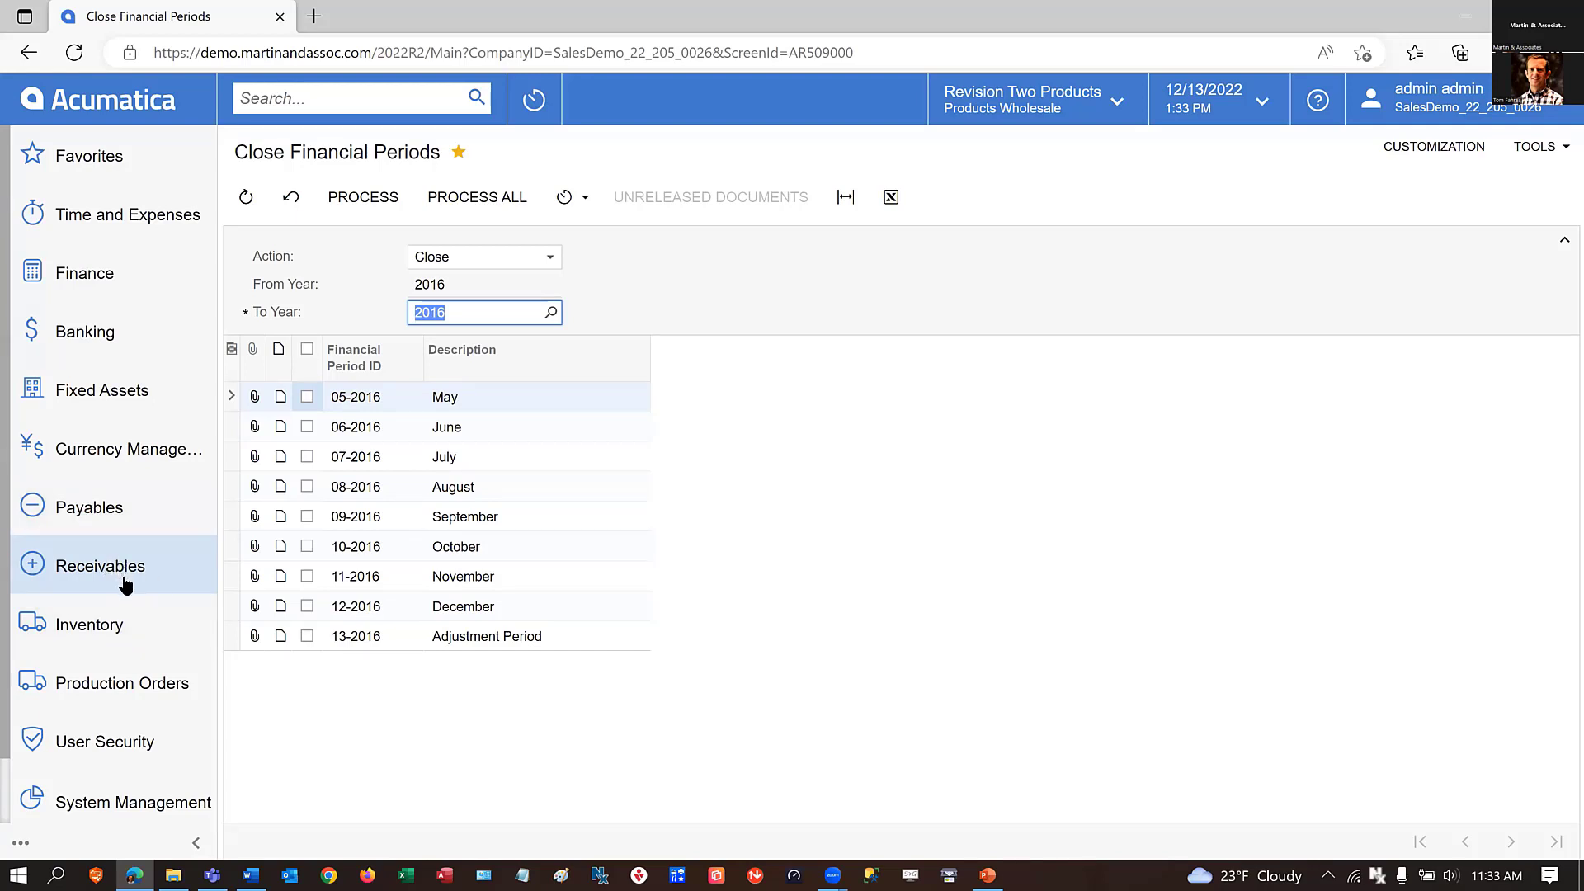
Open Close Financial Periods for banking and start editing the To Year.
{"action": "left_click", "coordinate": [86, 340]}
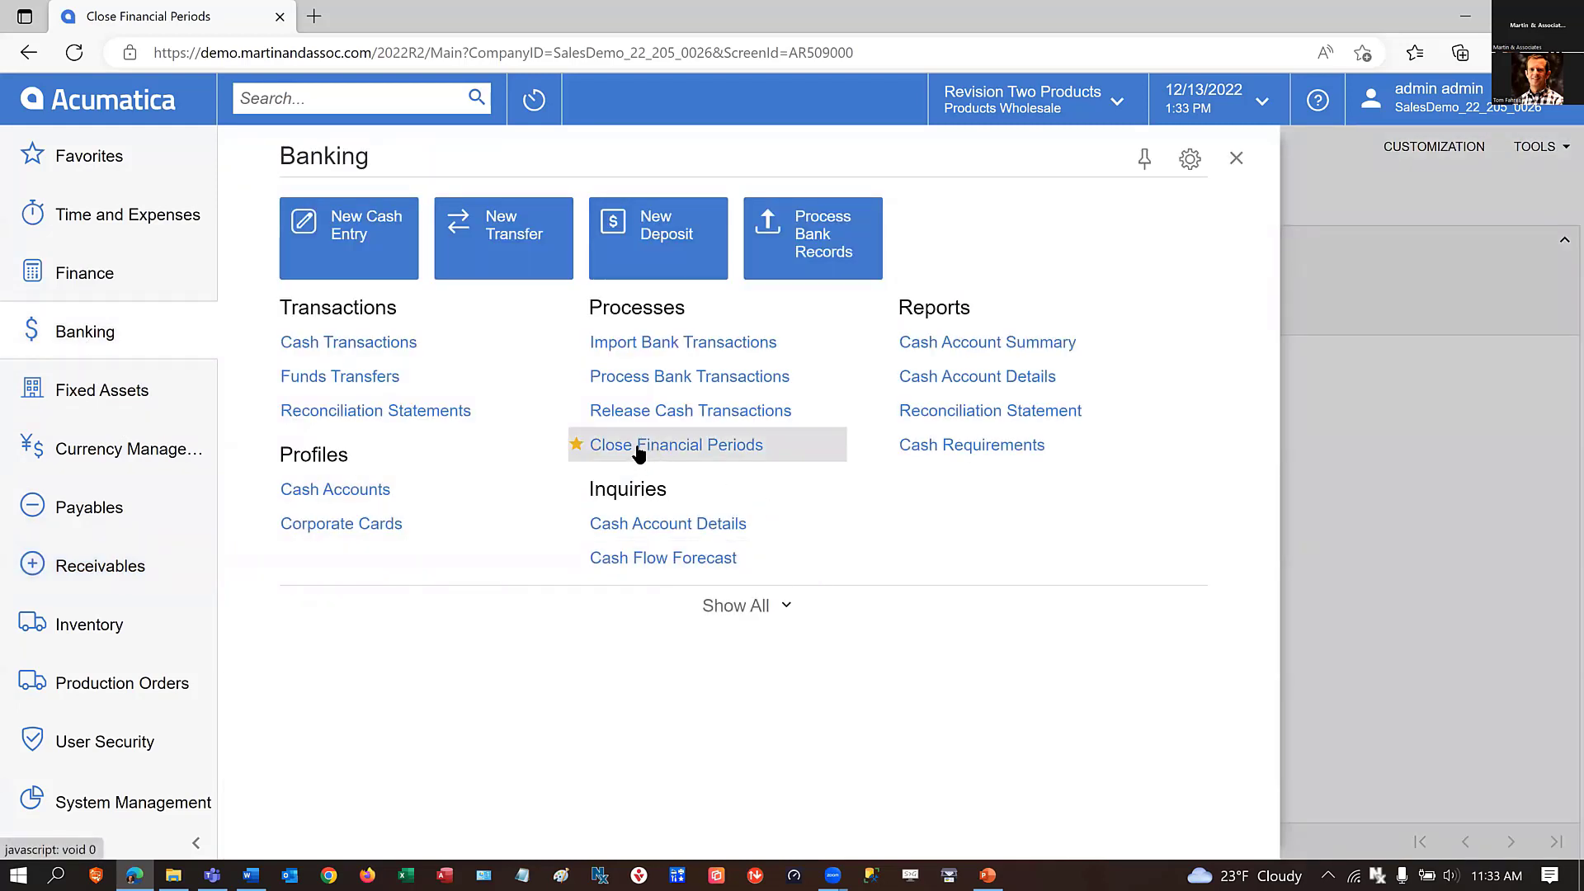
{"action": "left_click", "coordinate": [734, 607]}
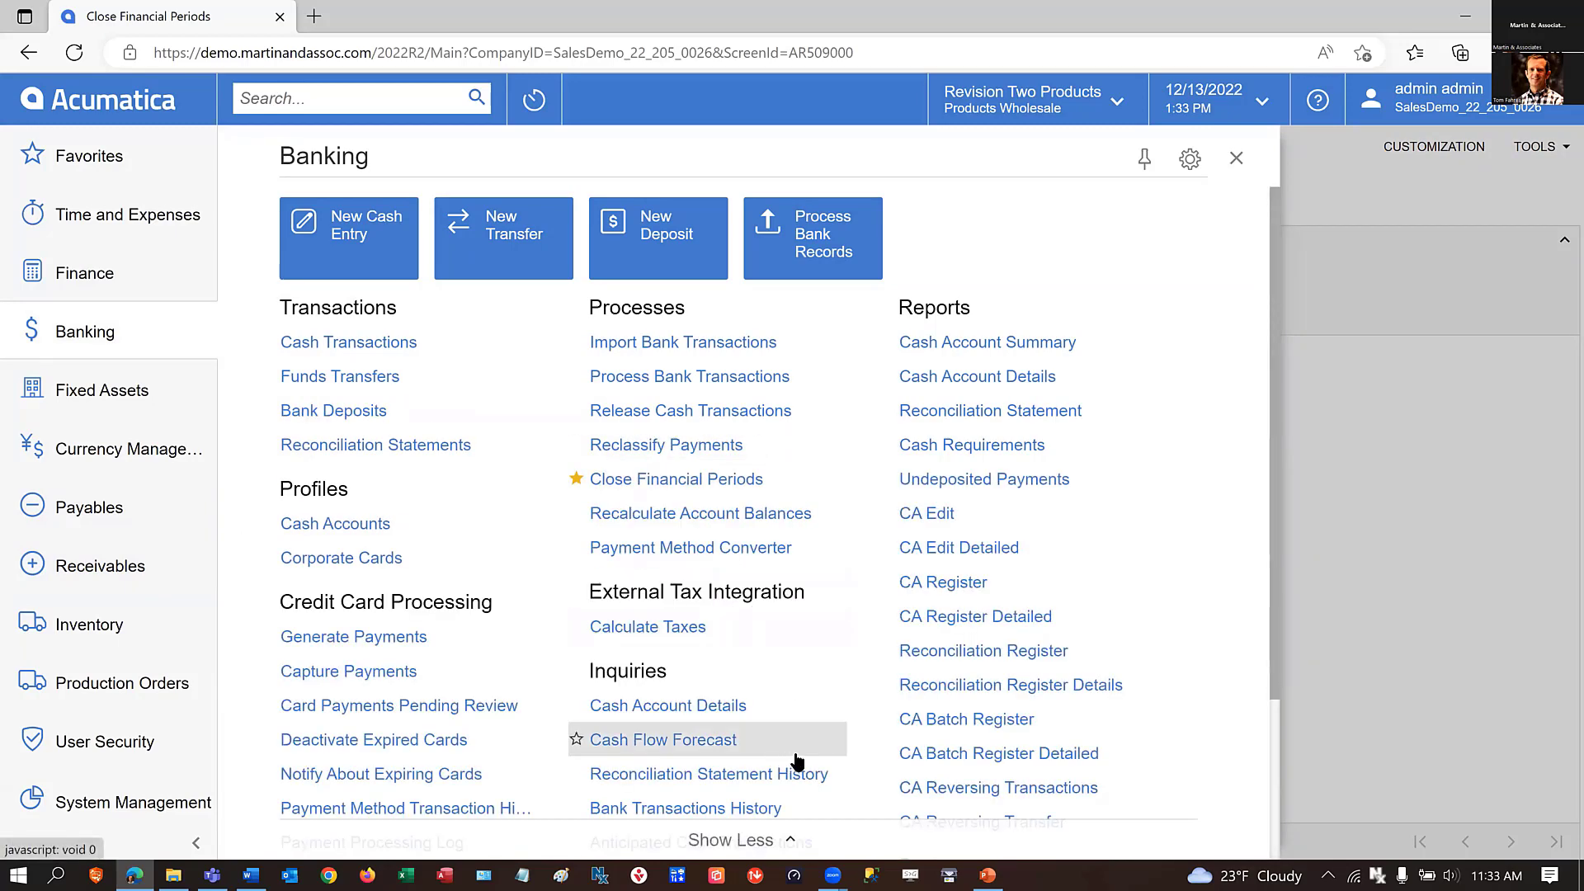
{"action": "scroll", "coordinate": [816, 761], "scroll_direction": "down", "scroll_amount": 2}
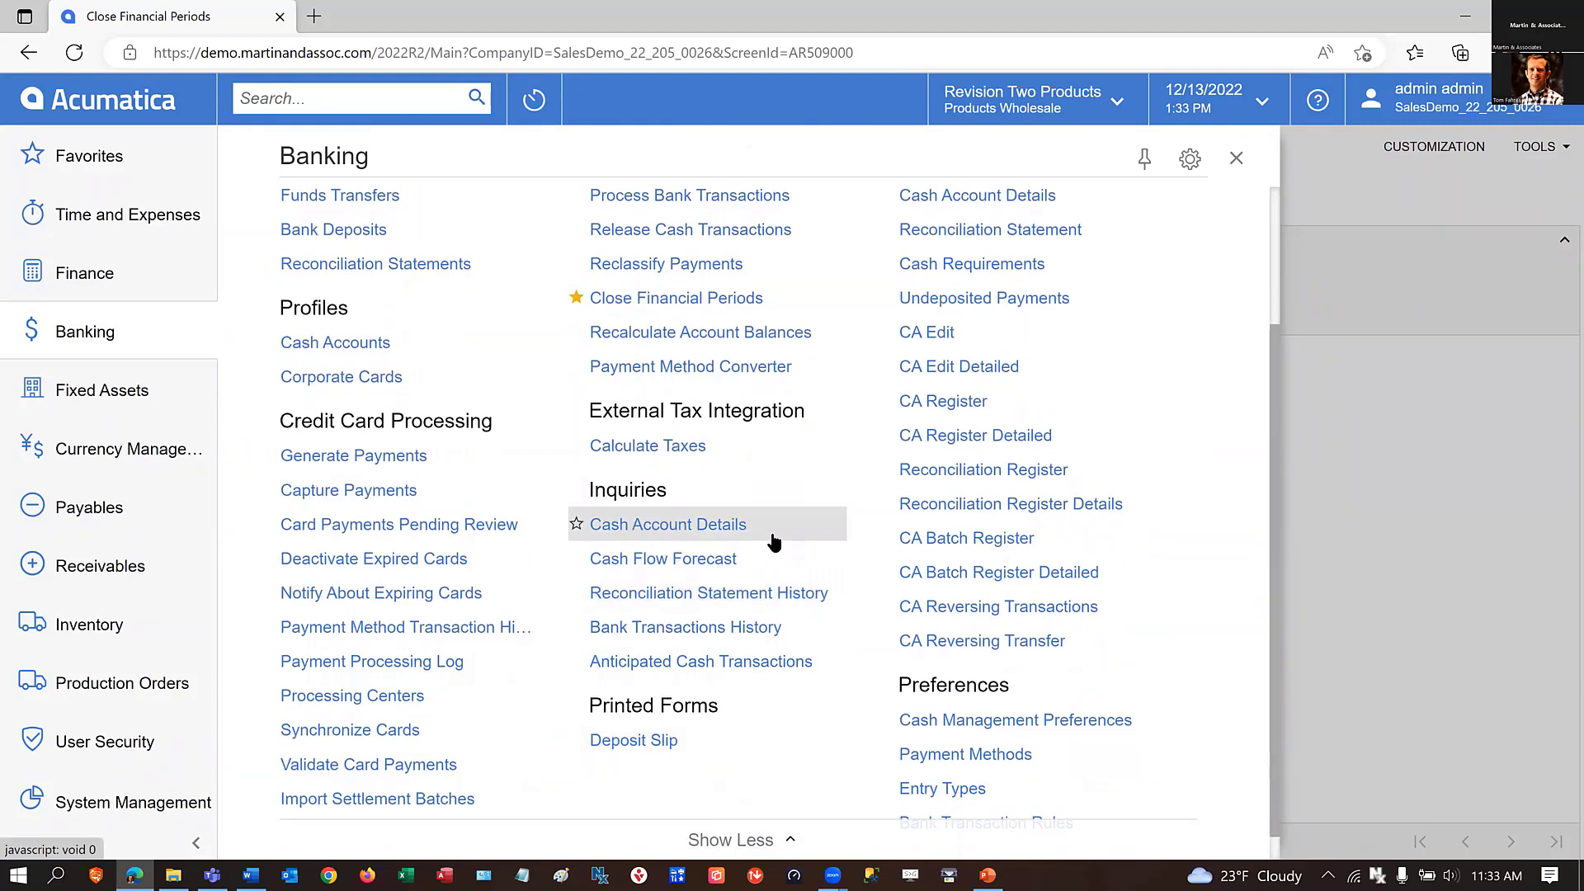
{"action": "scroll", "coordinate": [1176, 548], "scroll_direction": "up", "scroll_amount": 2}
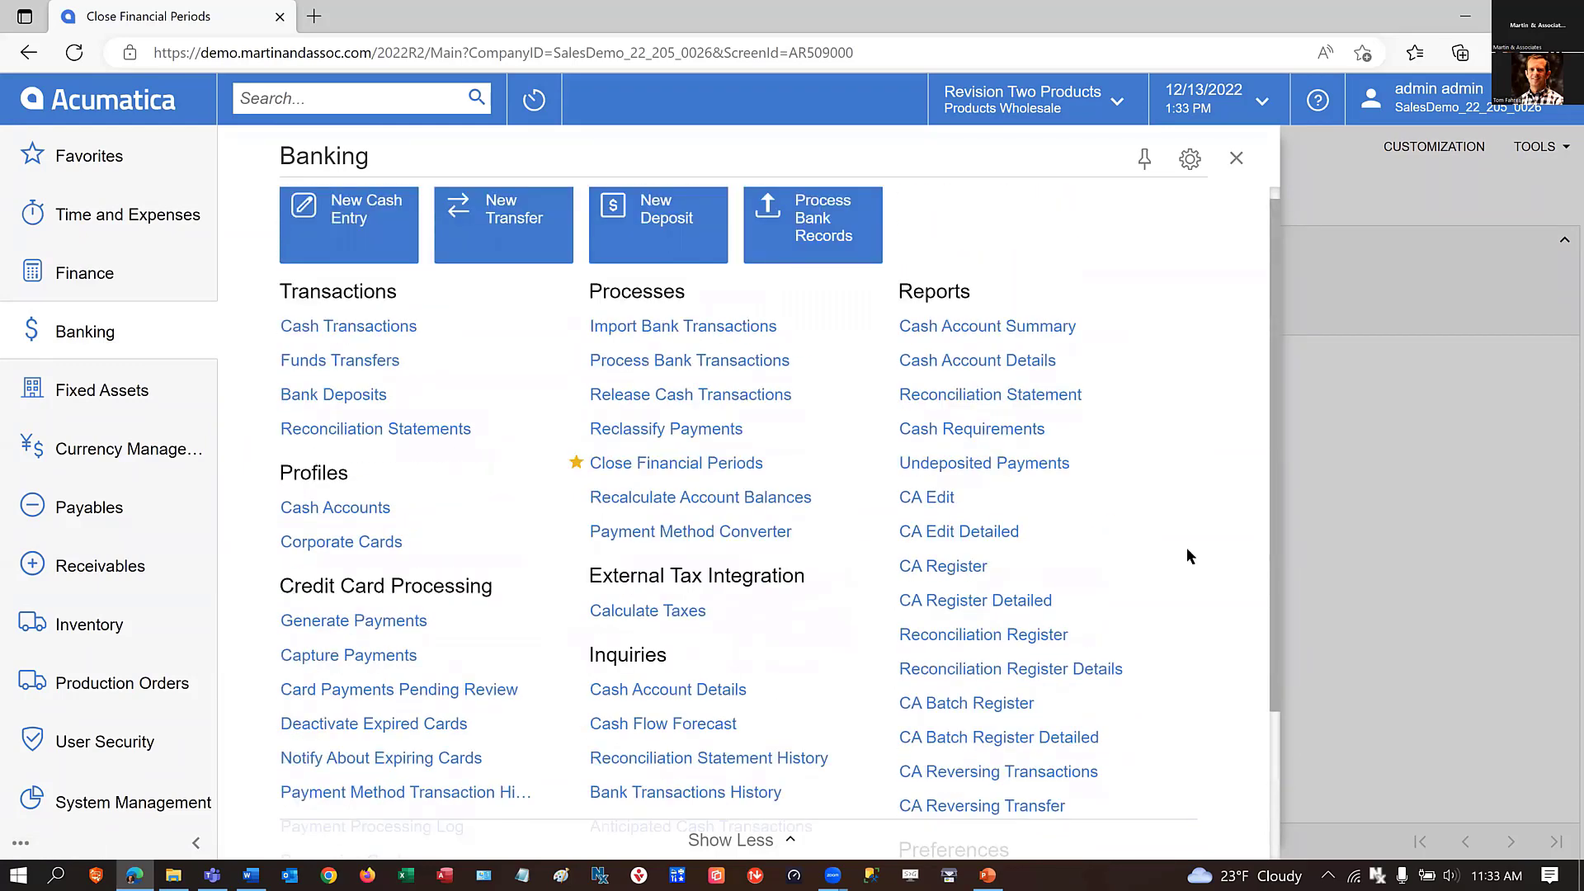
{"action": "left_click", "coordinate": [621, 464]}
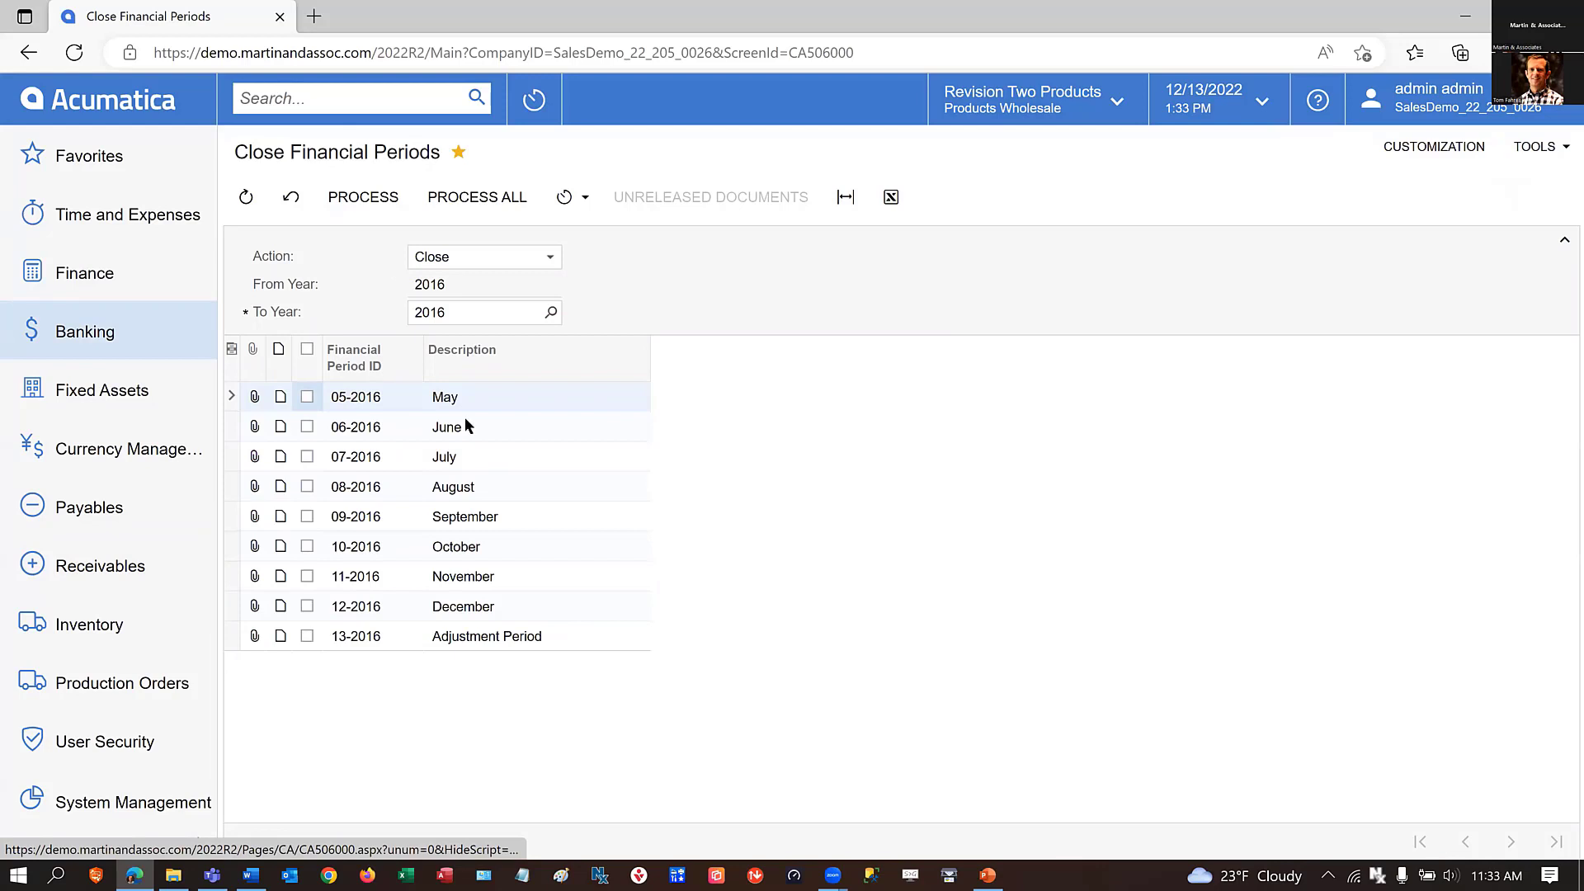
{"action": "left_click", "coordinate": [517, 312]}
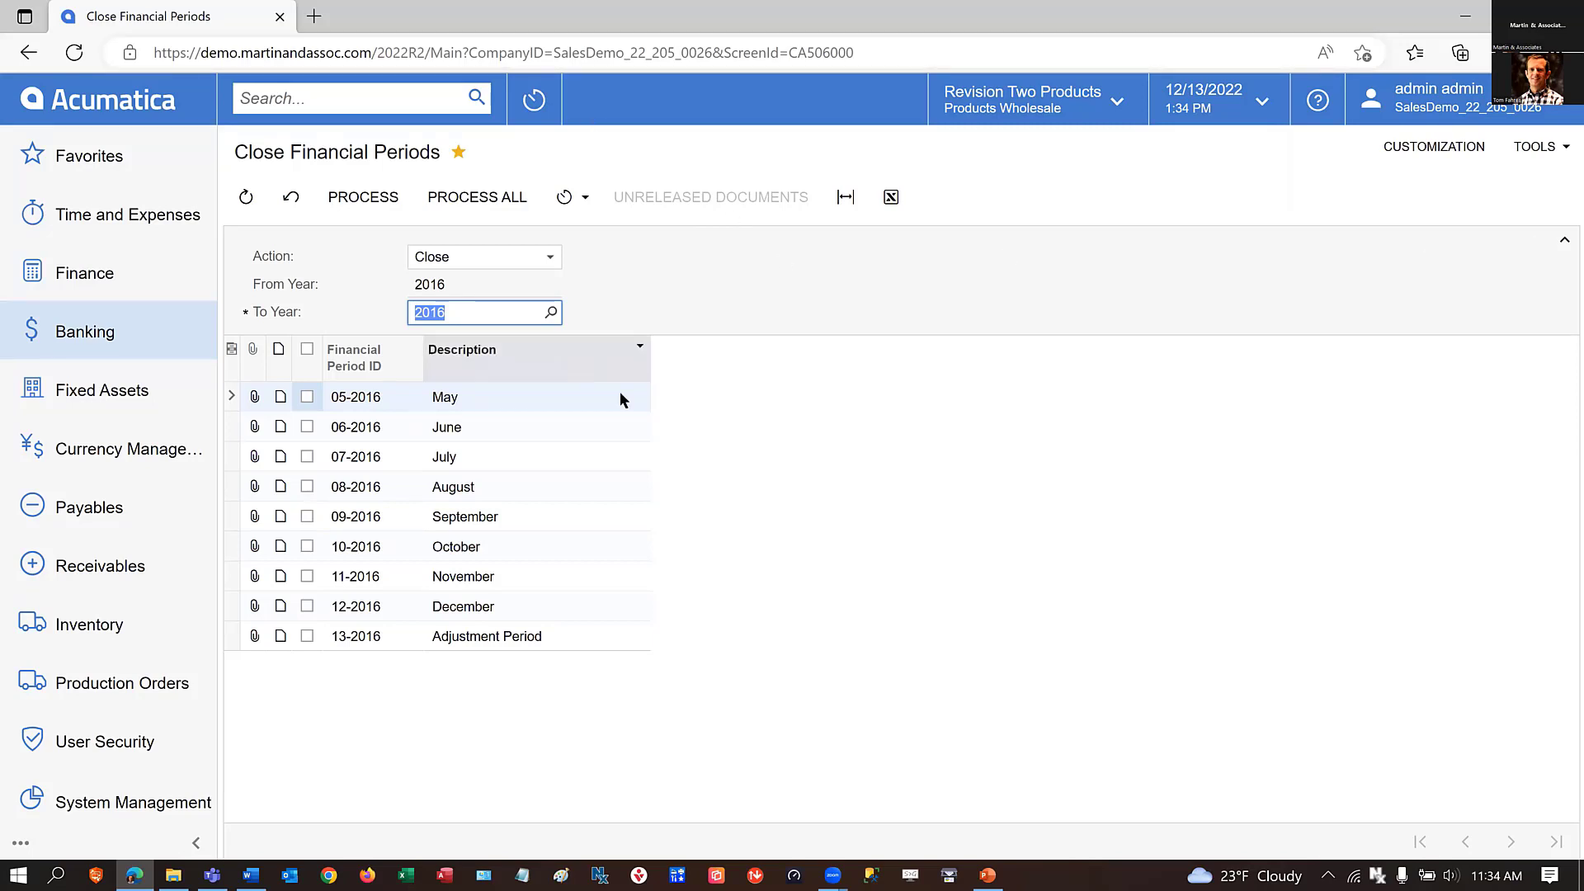
Open Close Financial Periods for inventory.
{"action": "left_click", "coordinate": [55, 627]}
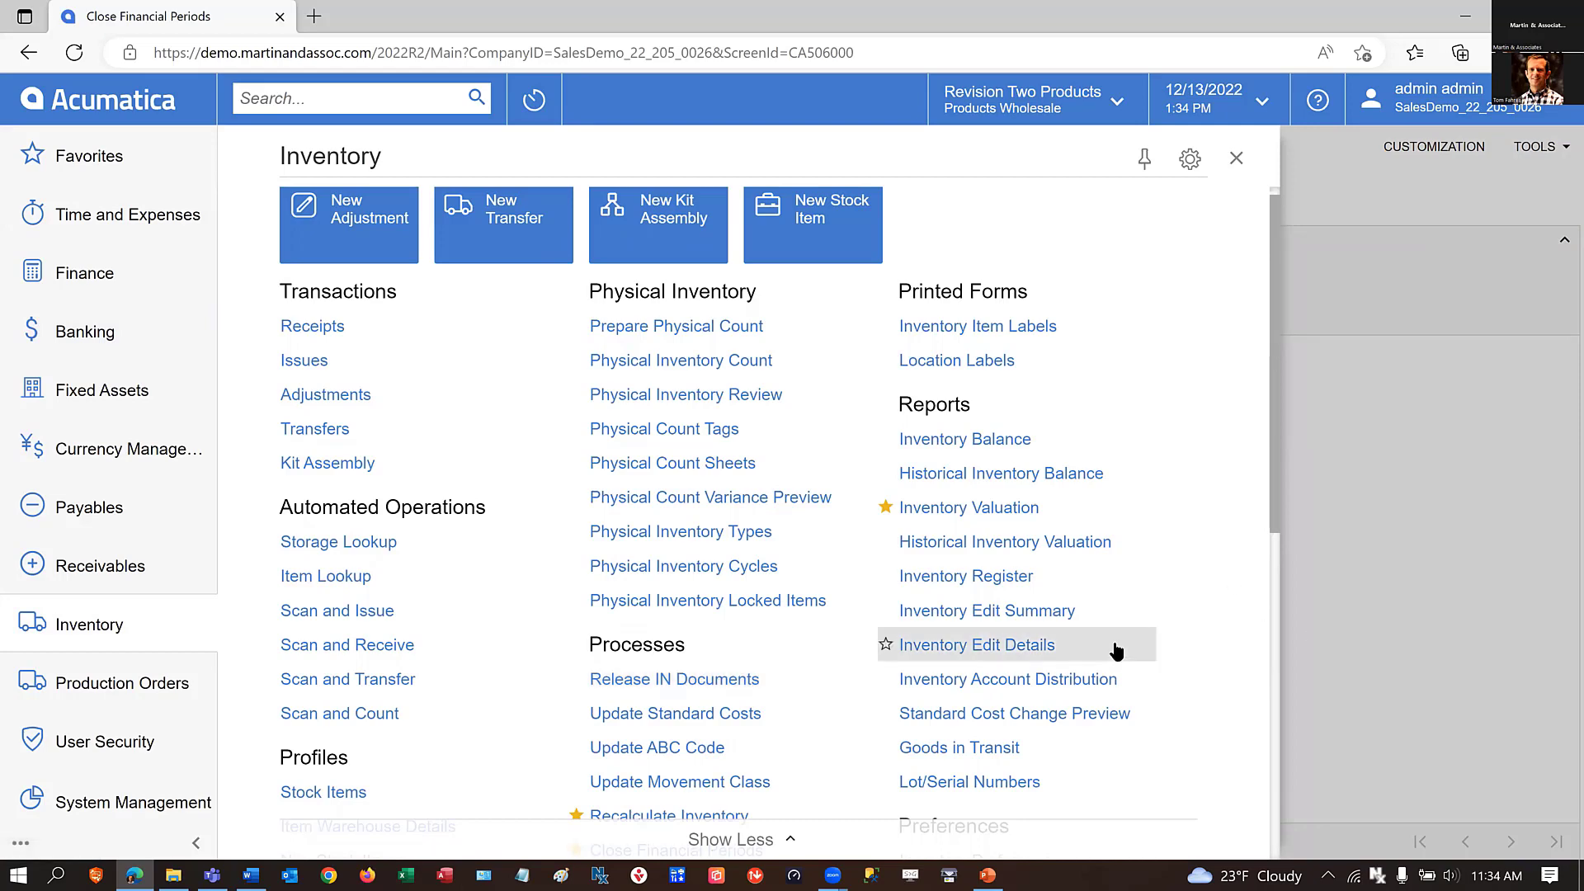
{"action": "scroll", "coordinate": [842, 670], "scroll_direction": "down", "scroll_amount": 1}
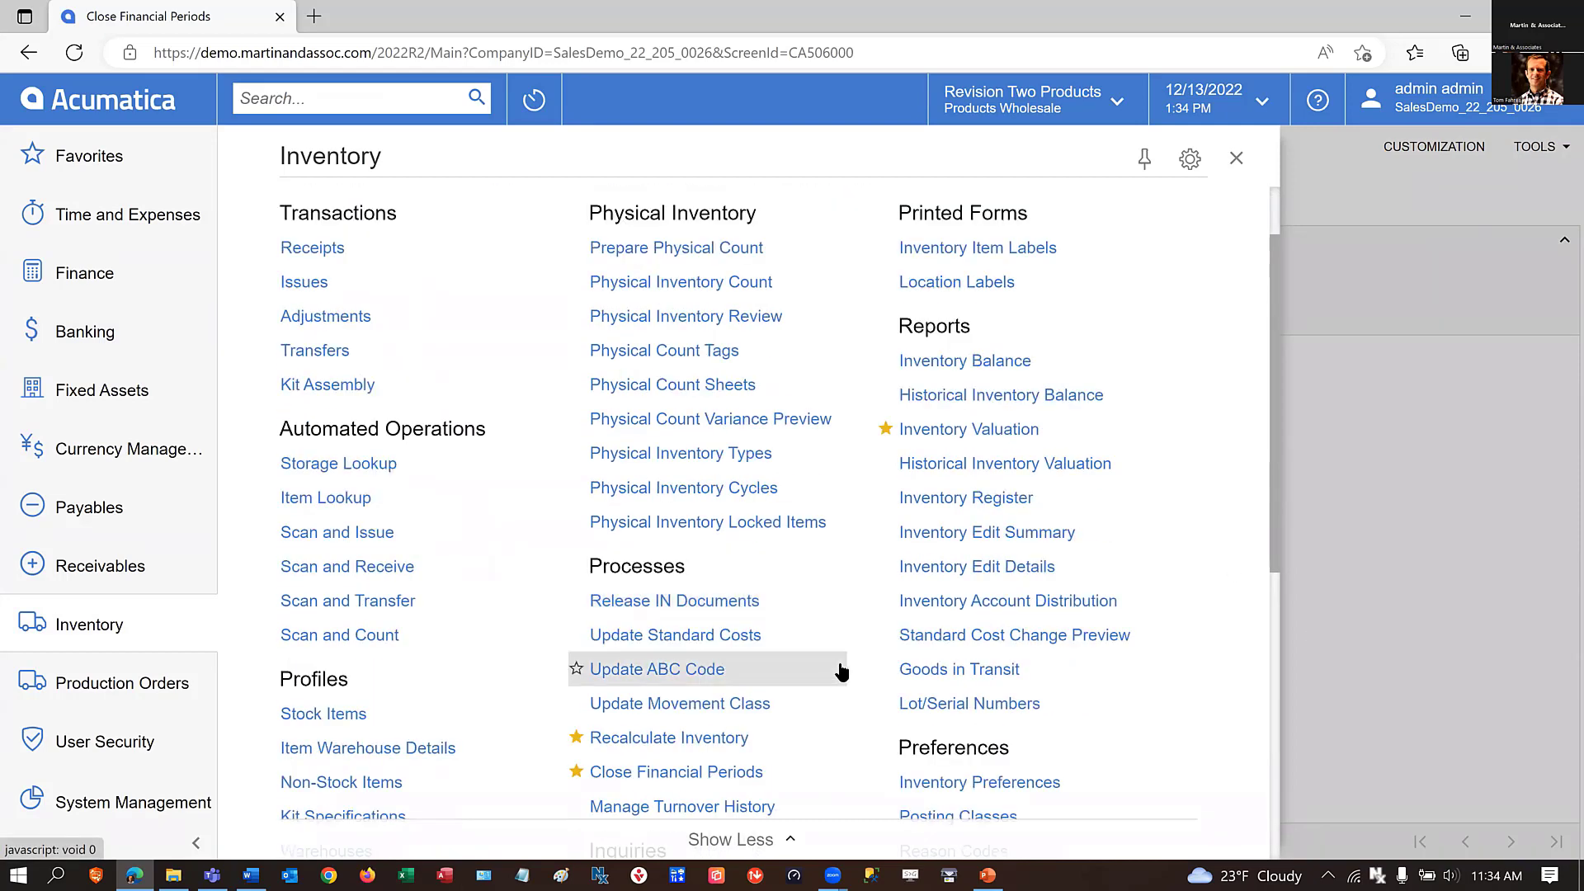
{"action": "scroll", "coordinate": [842, 670], "scroll_direction": "down", "scroll_amount": 1}
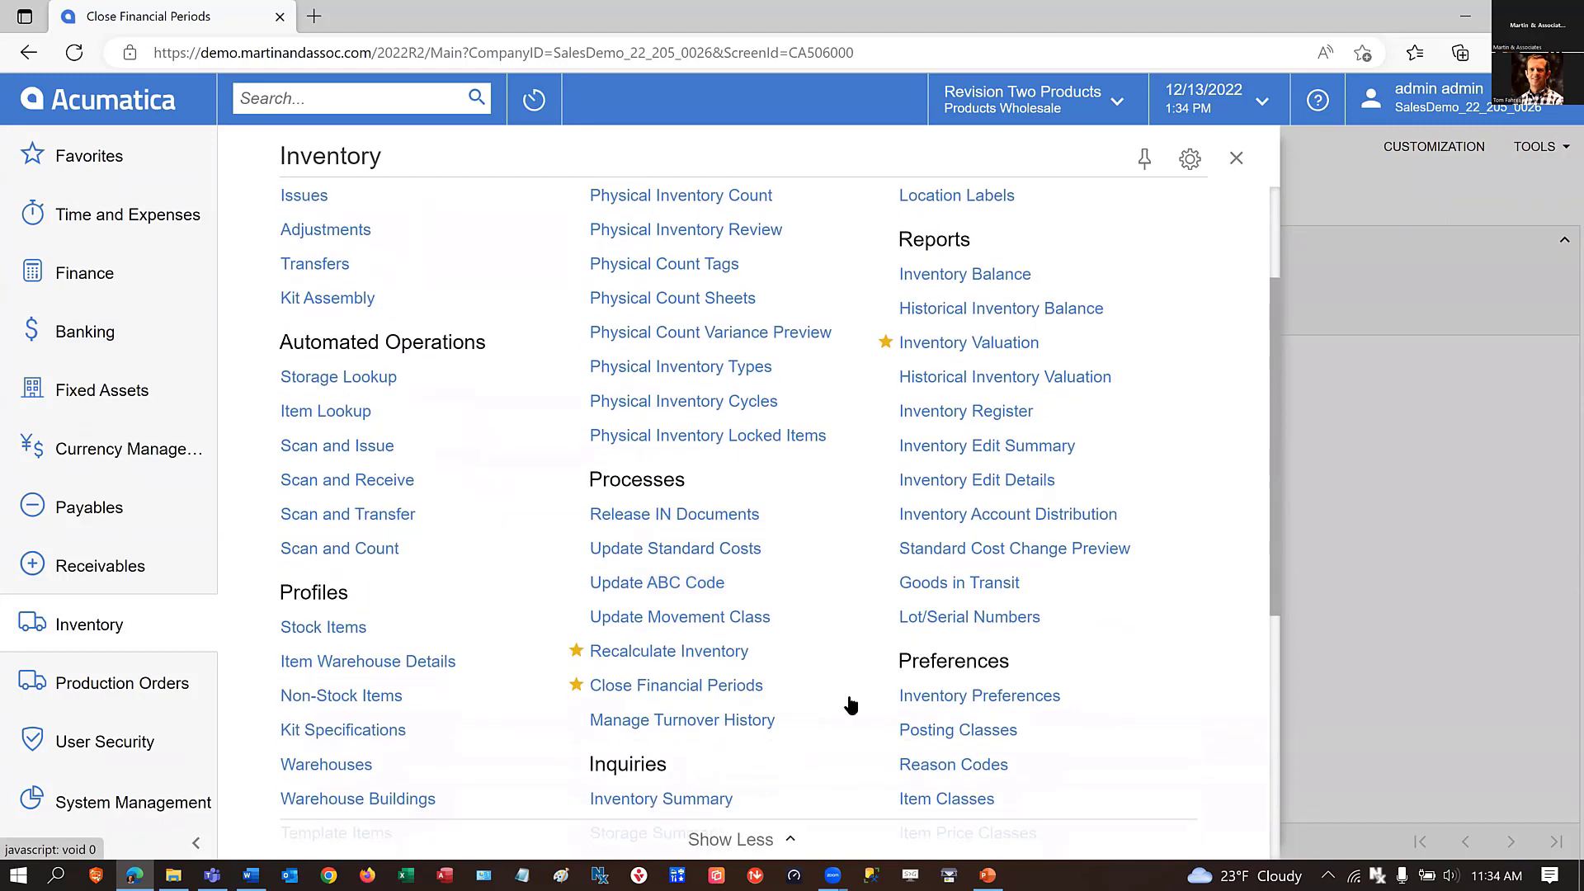
{"action": "left_click", "coordinate": [655, 686]}
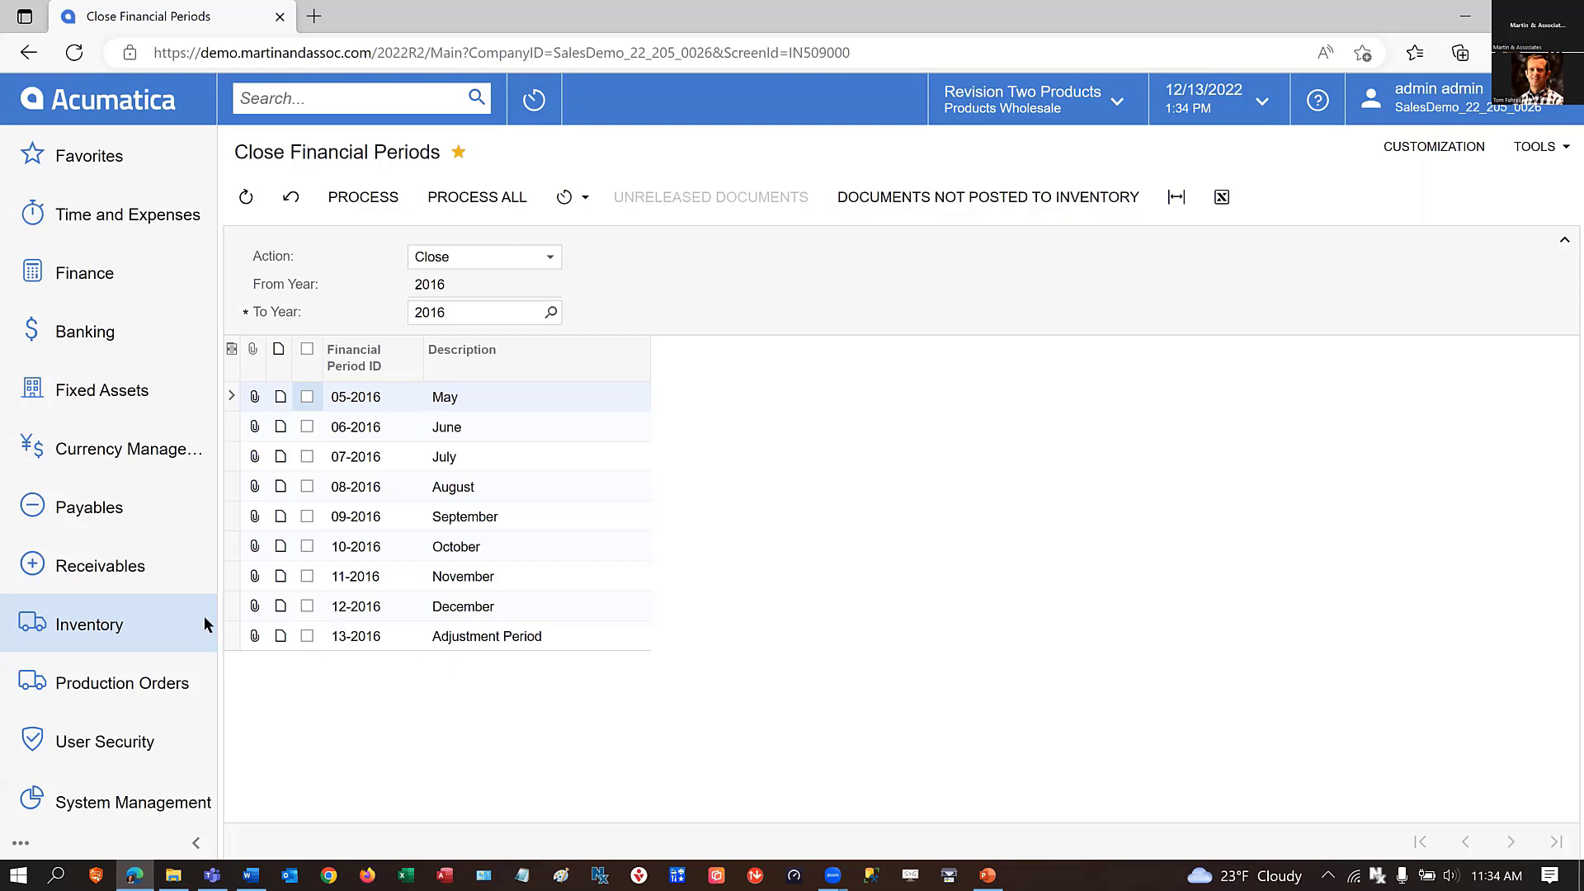
Open the Inventory Valuation report form and mark the Historical Inventory Valuation report as a favorite.
{"action": "left_click", "coordinate": [52, 624]}
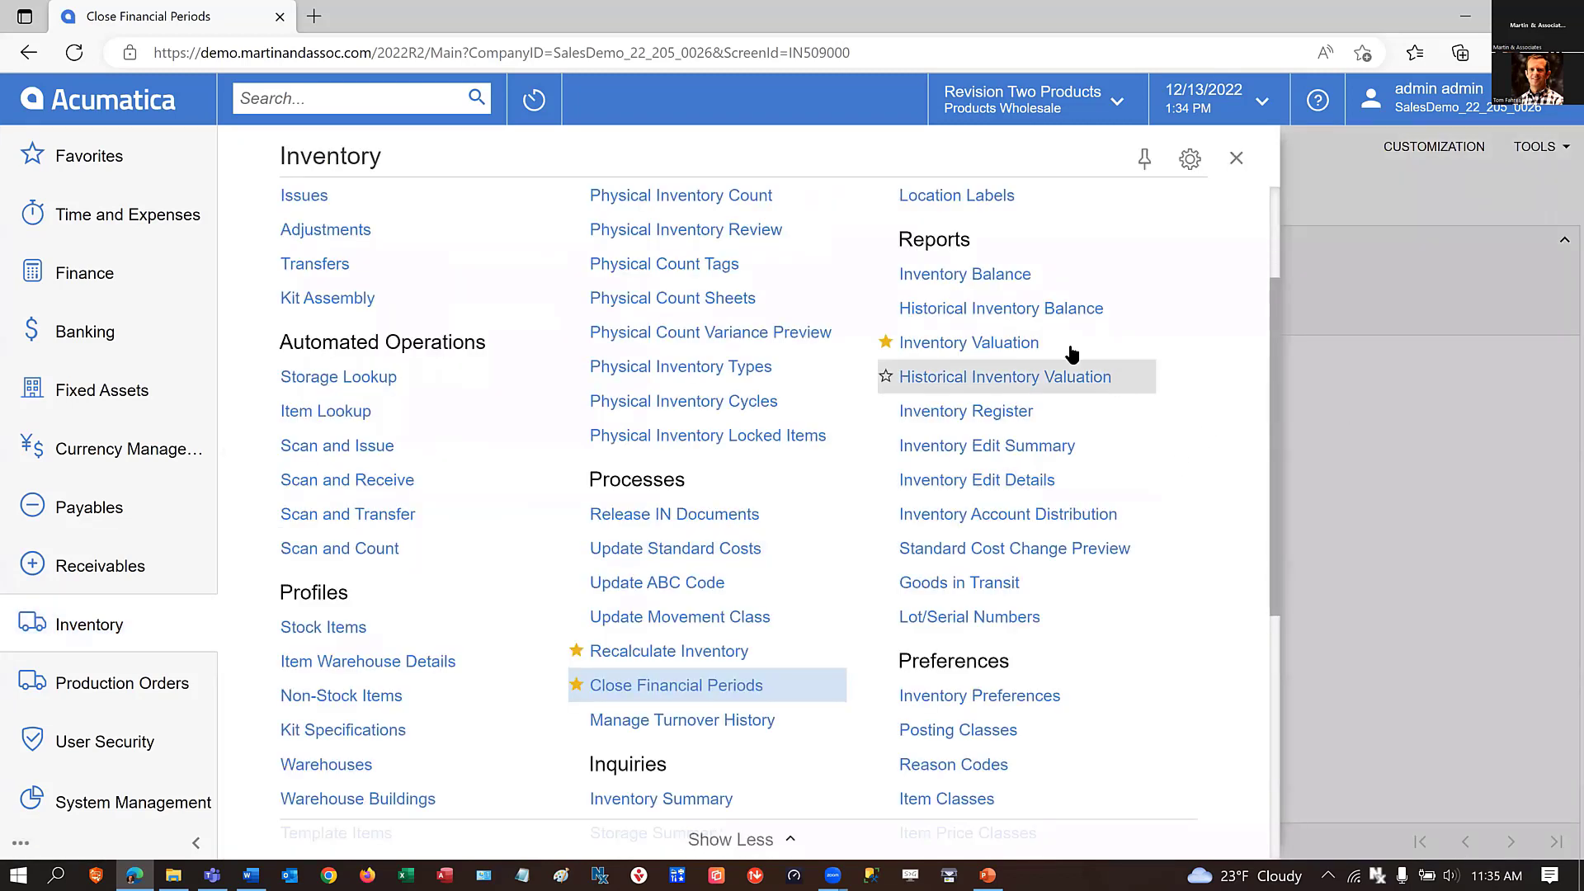
{"action": "left_click", "coordinate": [960, 345]}
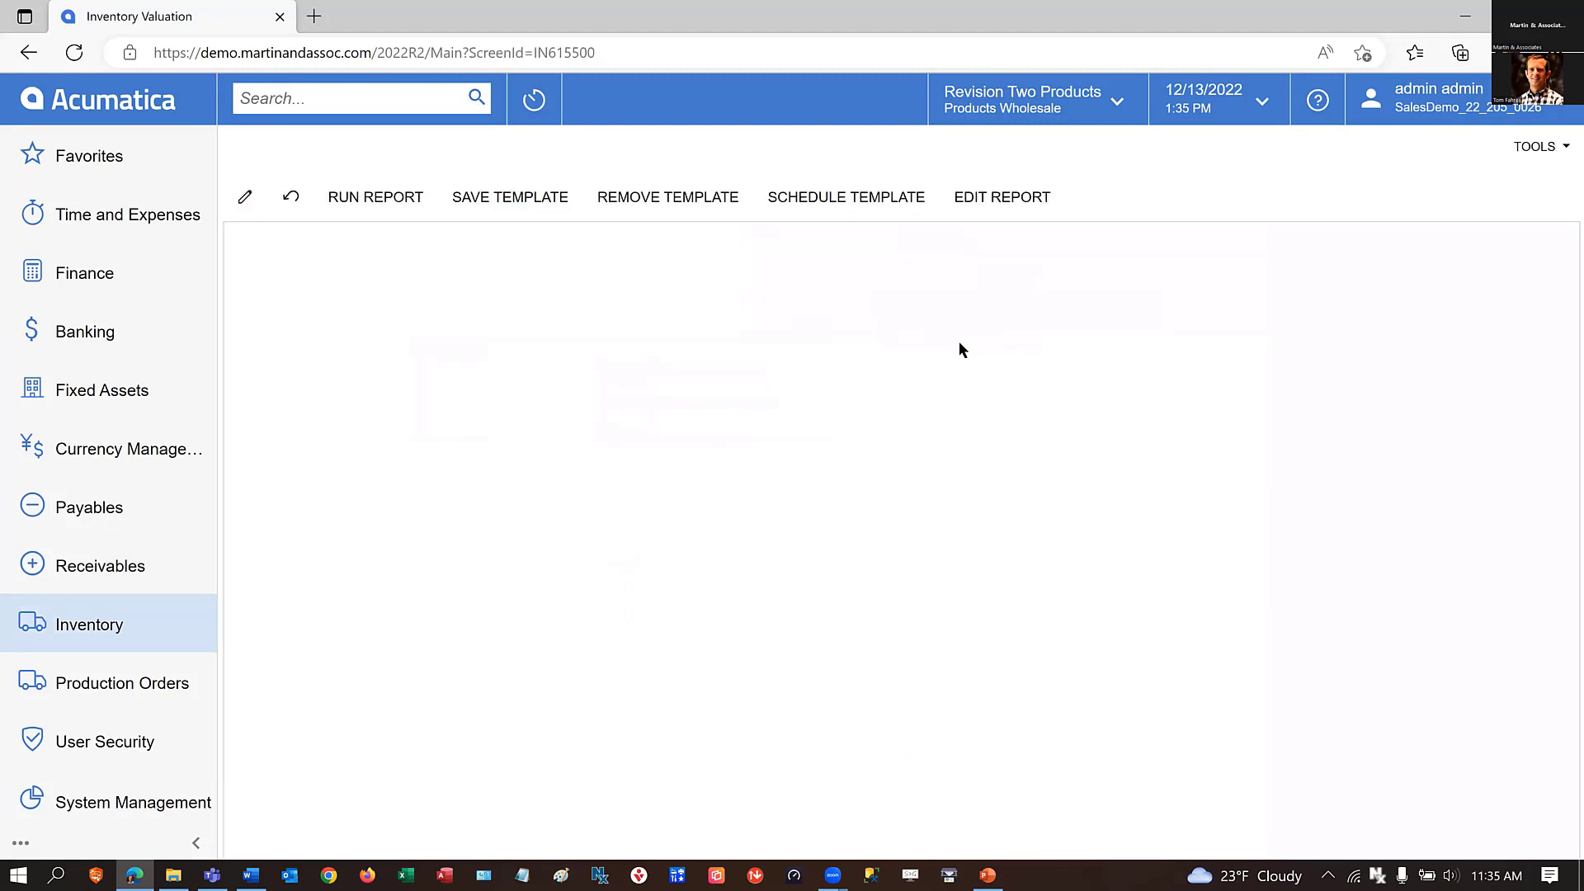
{"action": "left_click", "coordinate": [64, 631]}
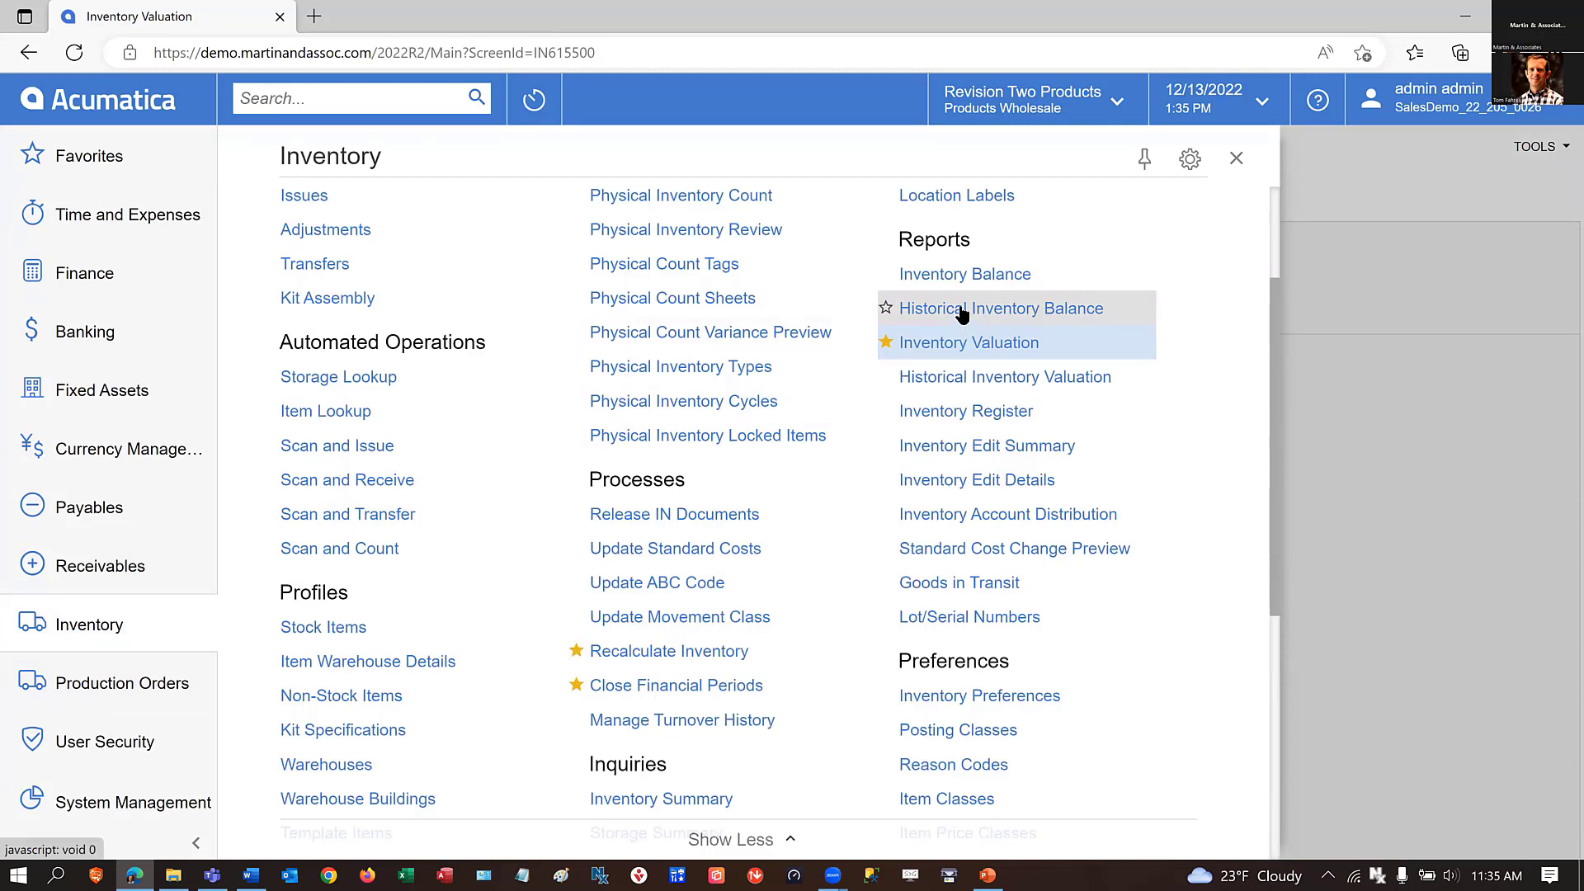
{"action": "left_click", "coordinate": [887, 377]}
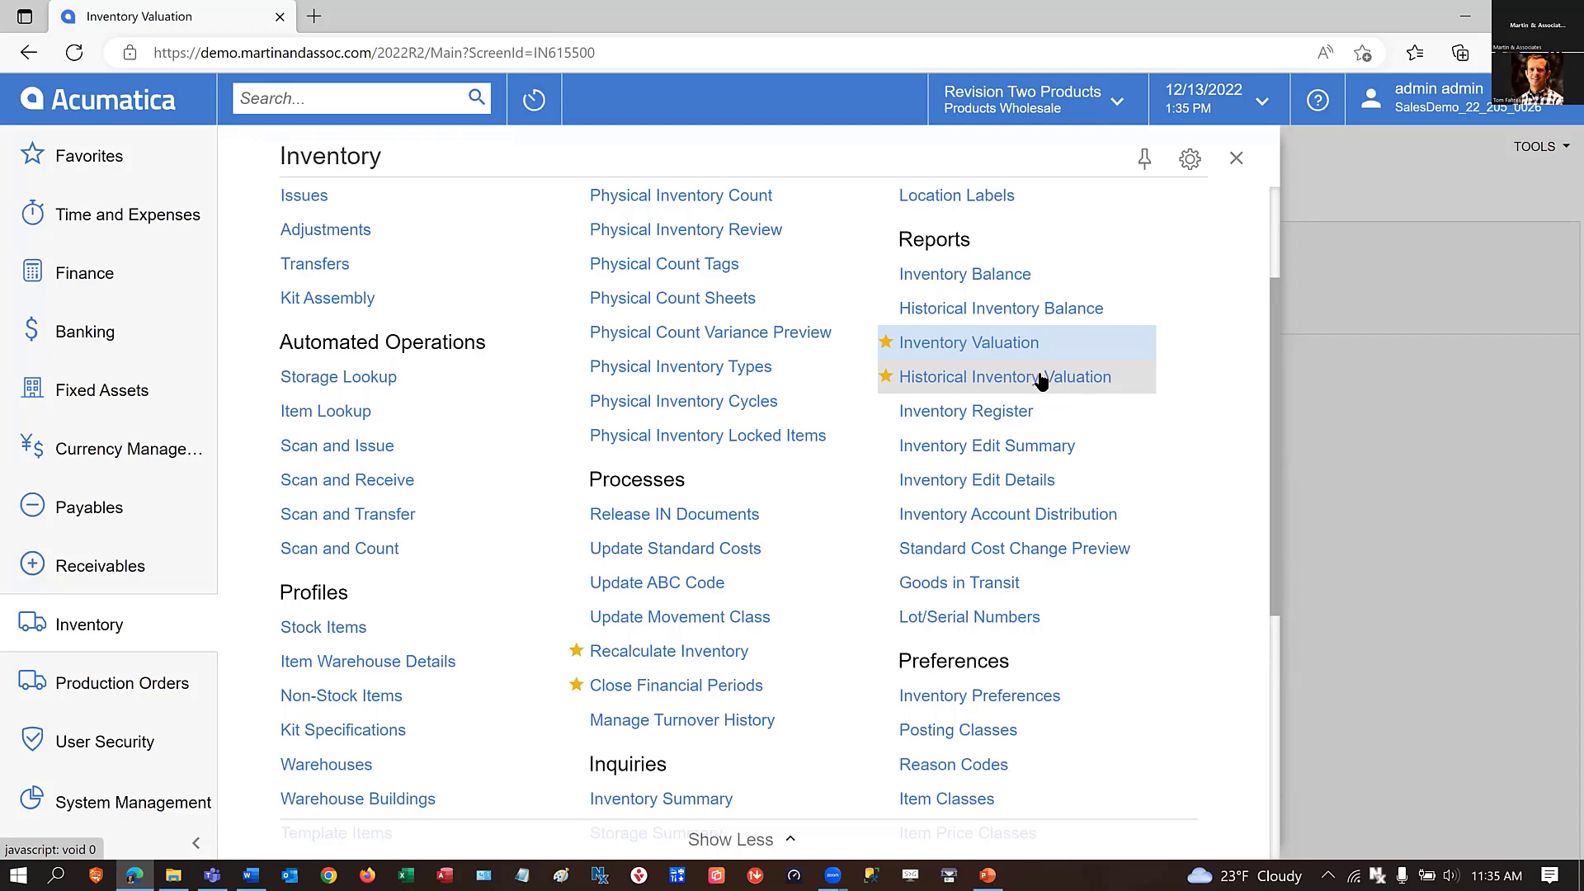
Open Recalculate Inventory, load the items of the WHOLESALE warehouse, and show the scheduling options.
{"action": "scroll", "coordinate": [796, 651], "scroll_direction": "down", "scroll_amount": 1}
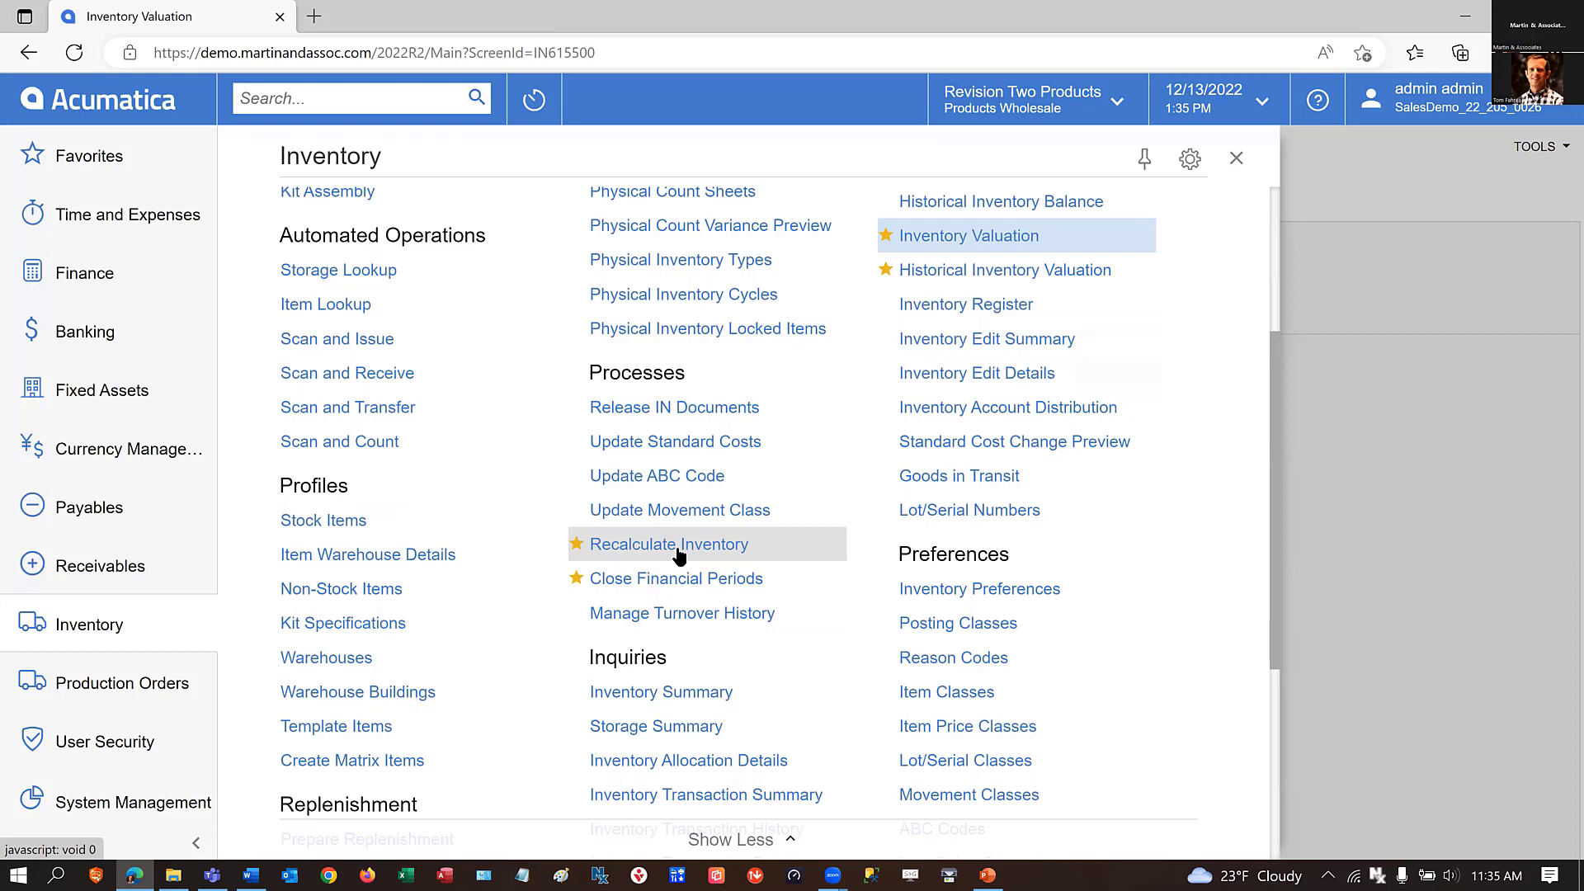
{"action": "left_click", "coordinate": [623, 548]}
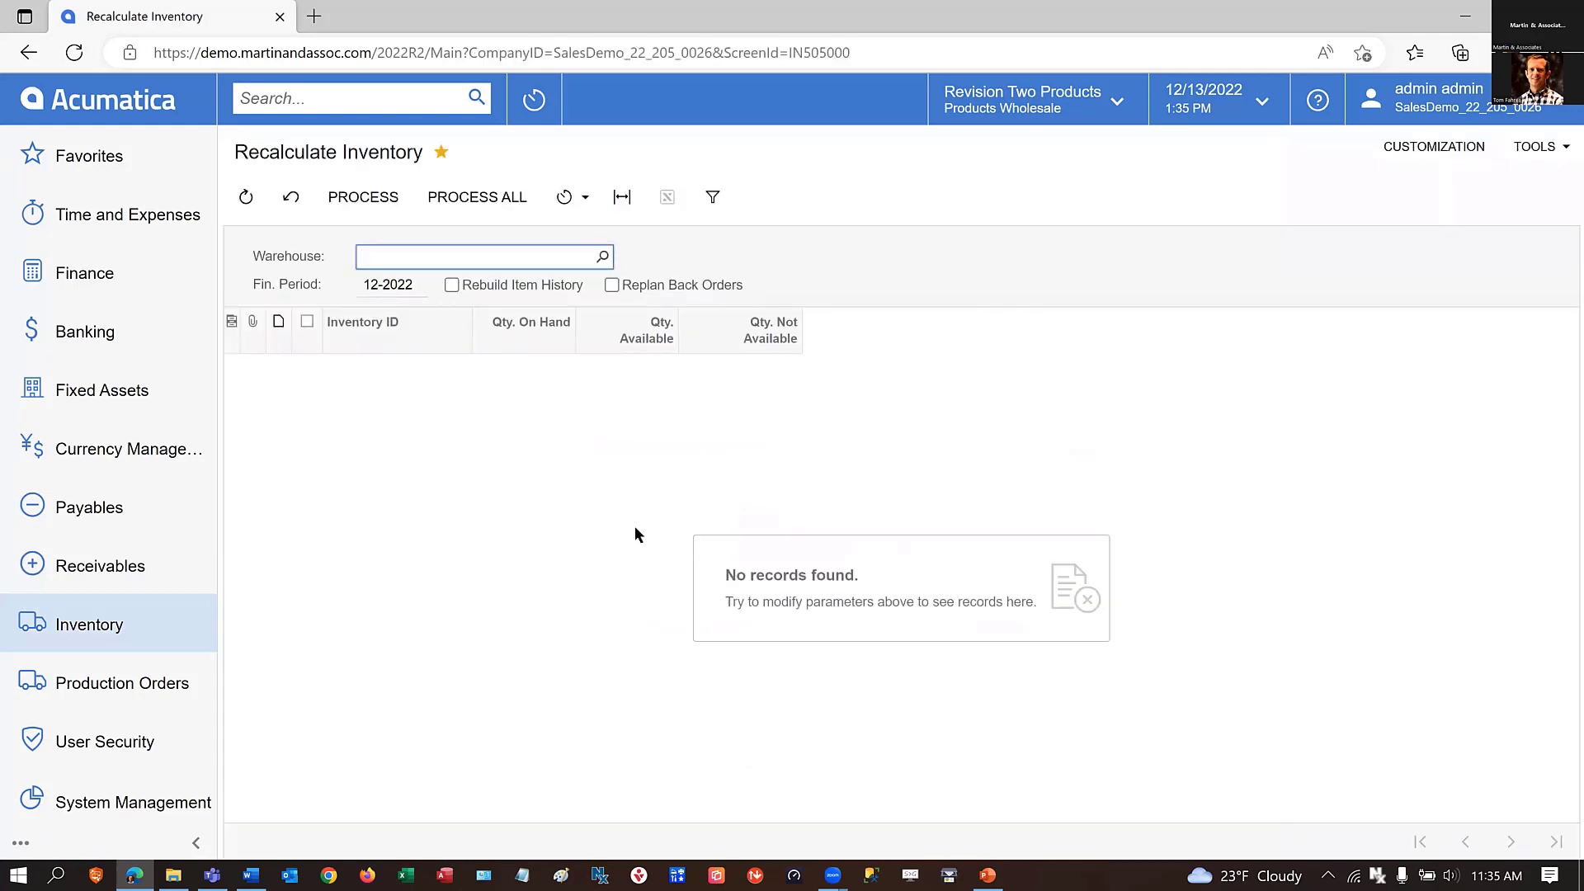
{"action": "left_click", "coordinate": [604, 258]}
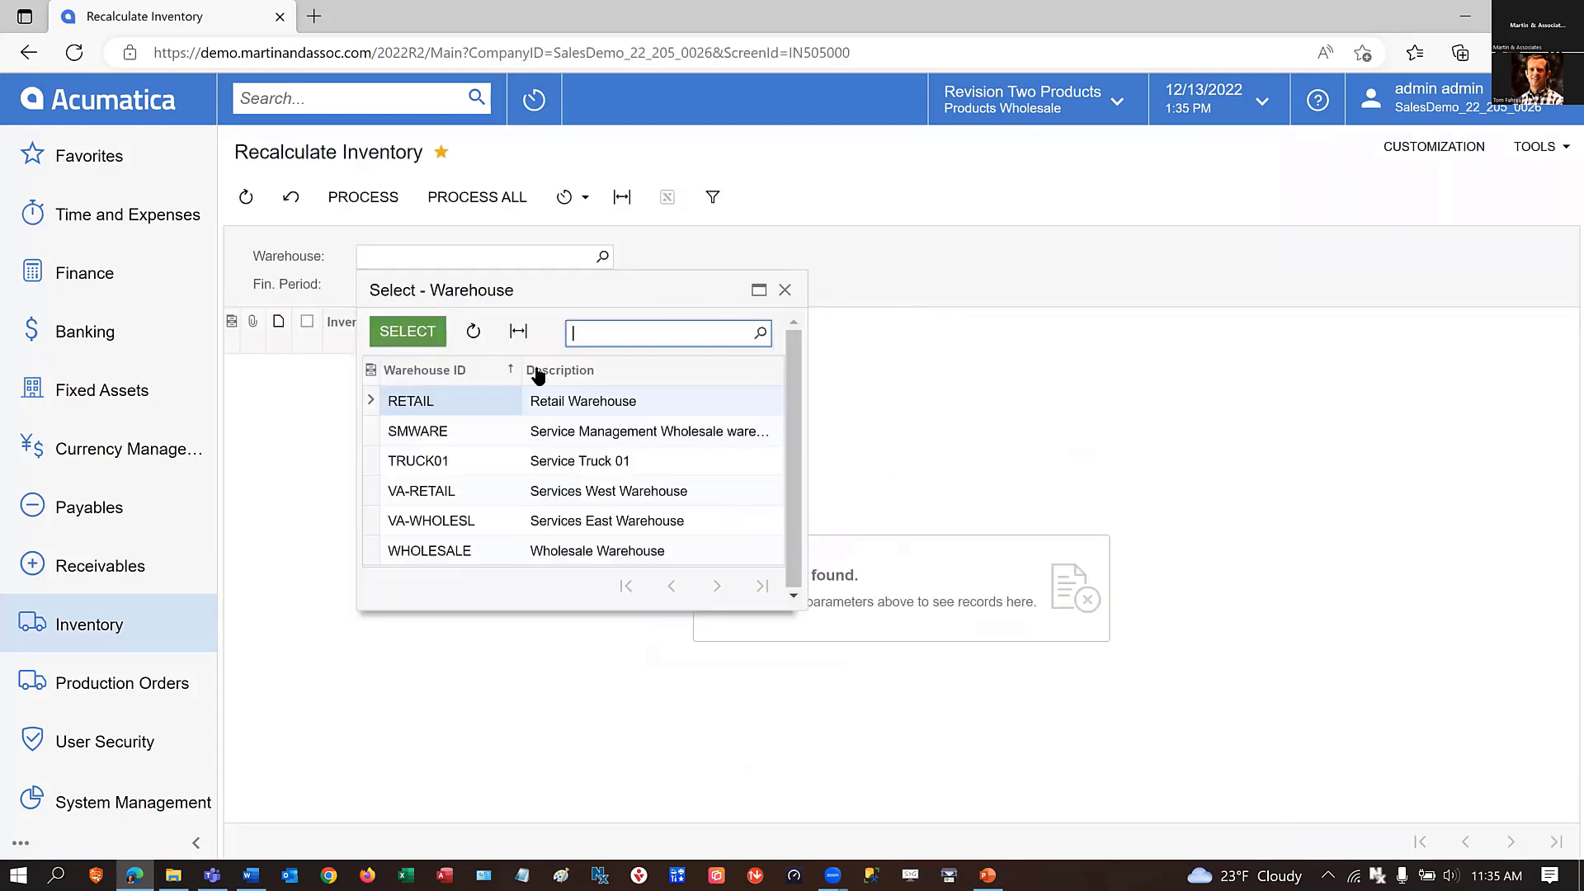
{"action": "left_click", "coordinate": [438, 548]}
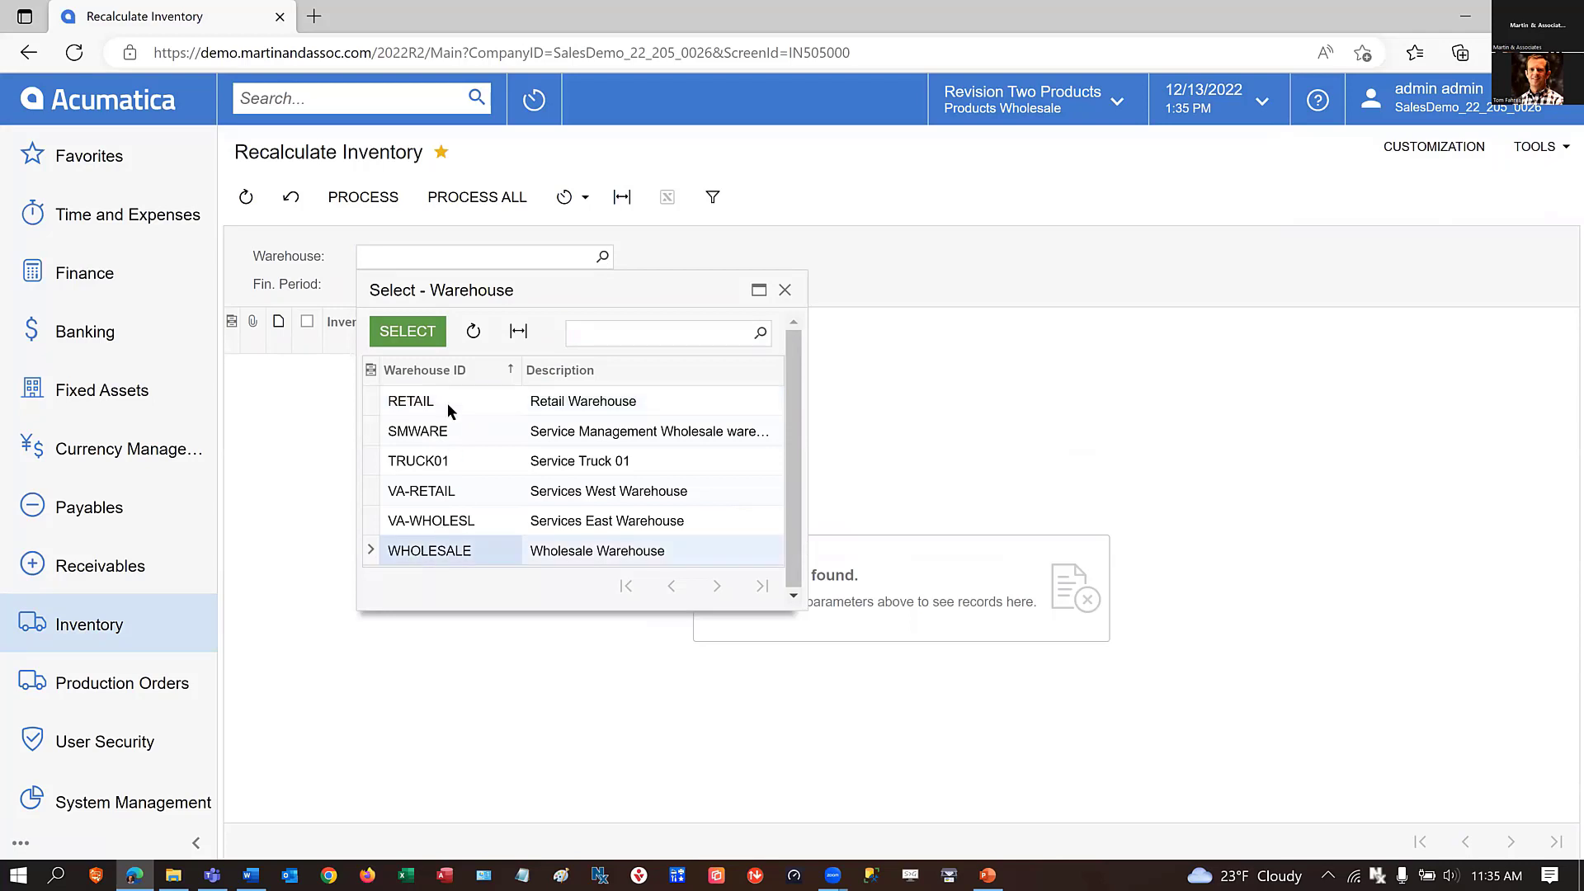
{"action": "left_click", "coordinate": [408, 331]}
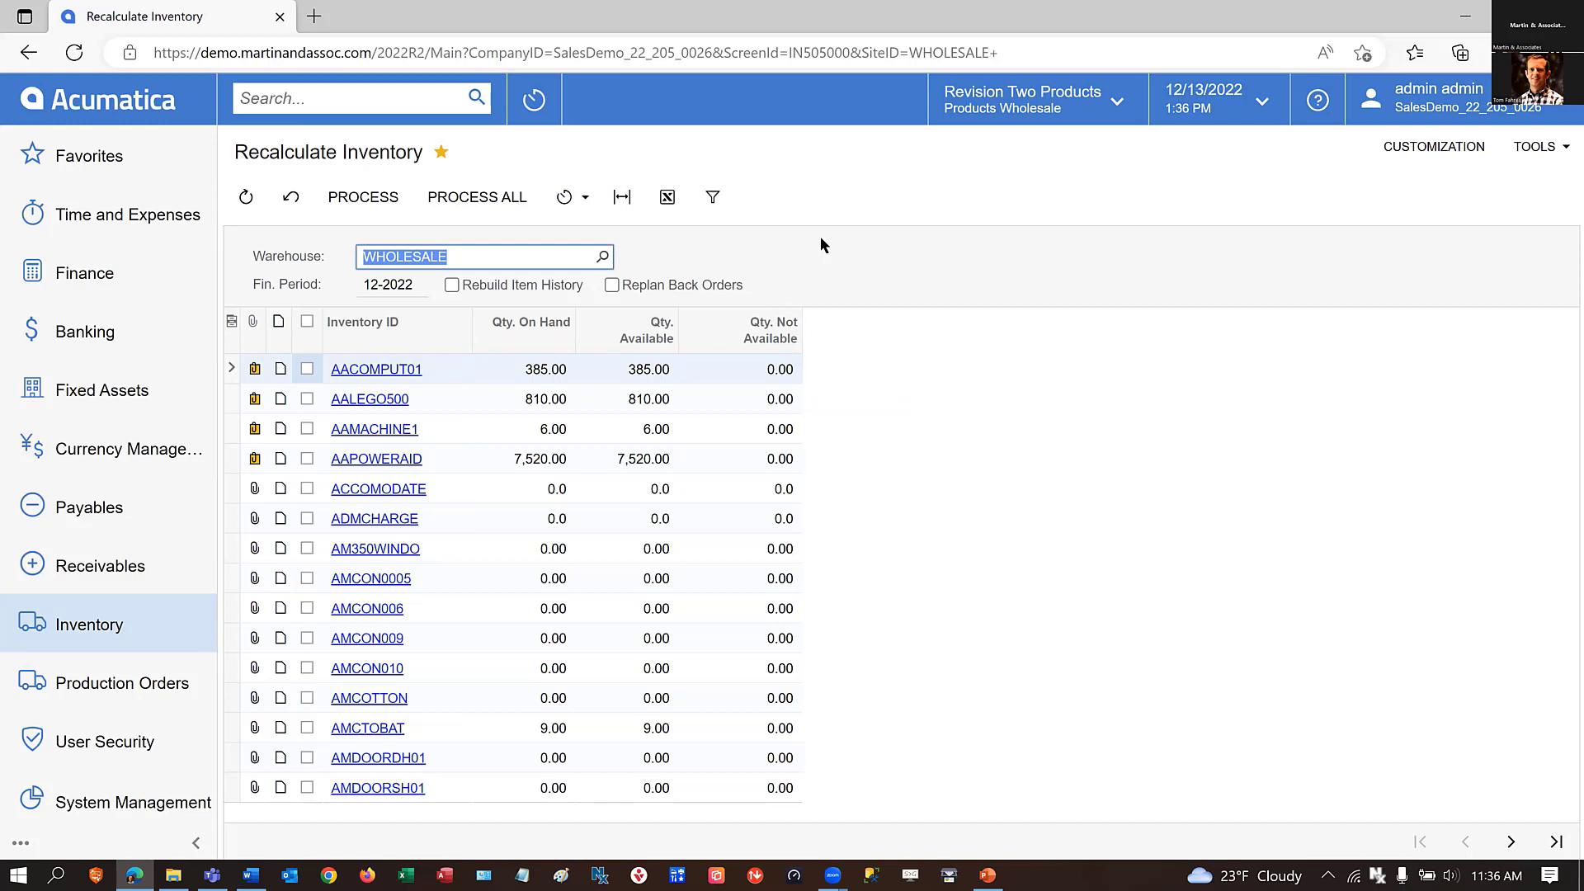
{"action": "left_click", "coordinate": [587, 203]}
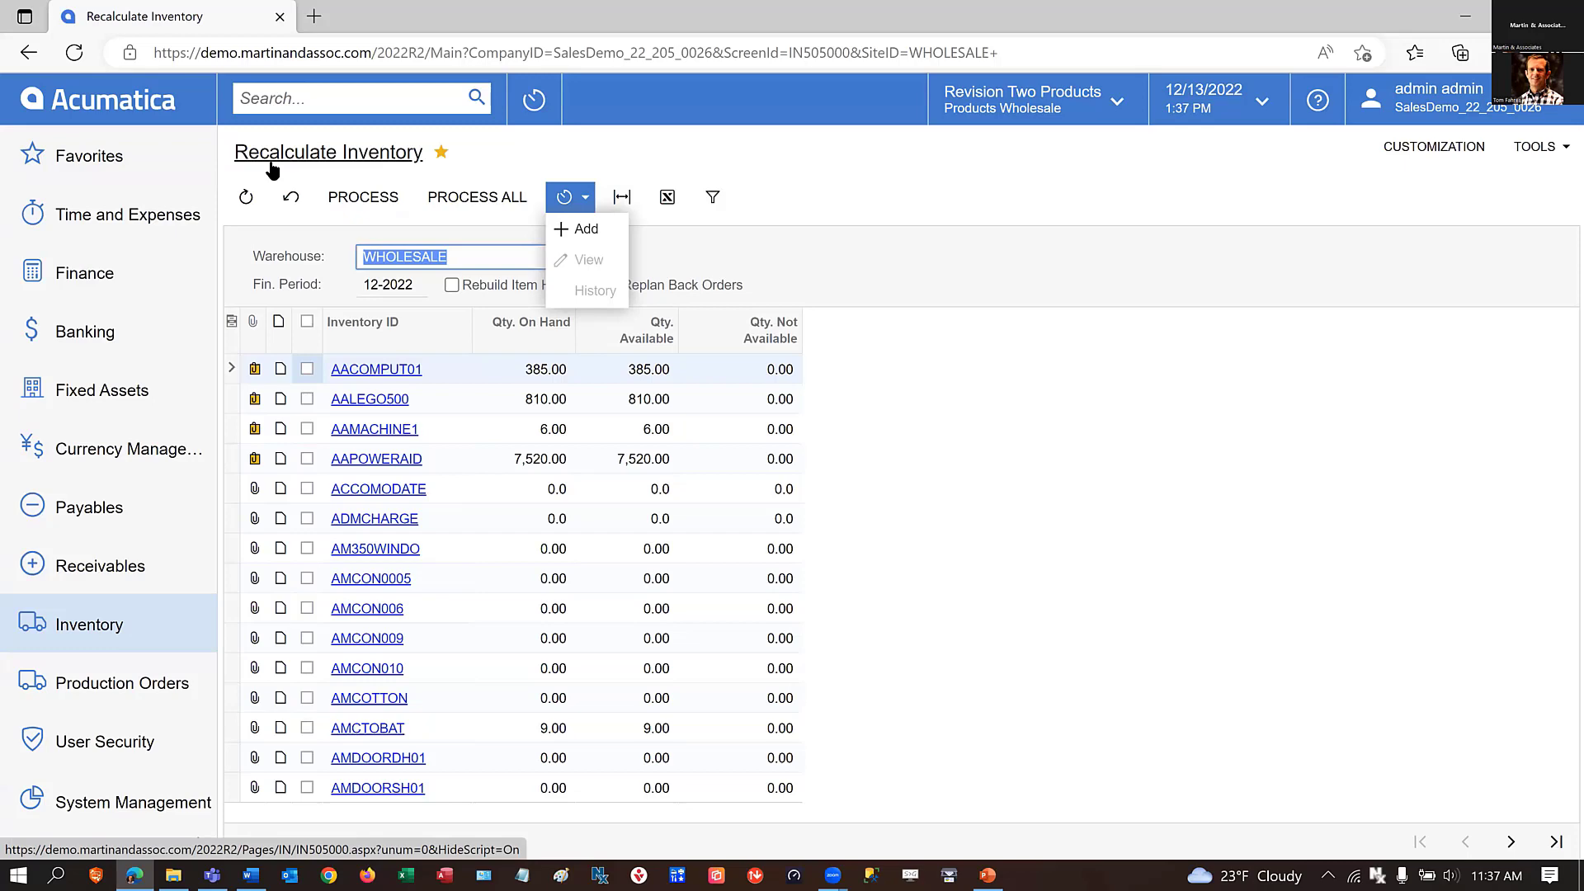
Open Close Financial Periods for inventory again and set the To Year to 2022.
{"action": "left_click", "coordinate": [92, 629]}
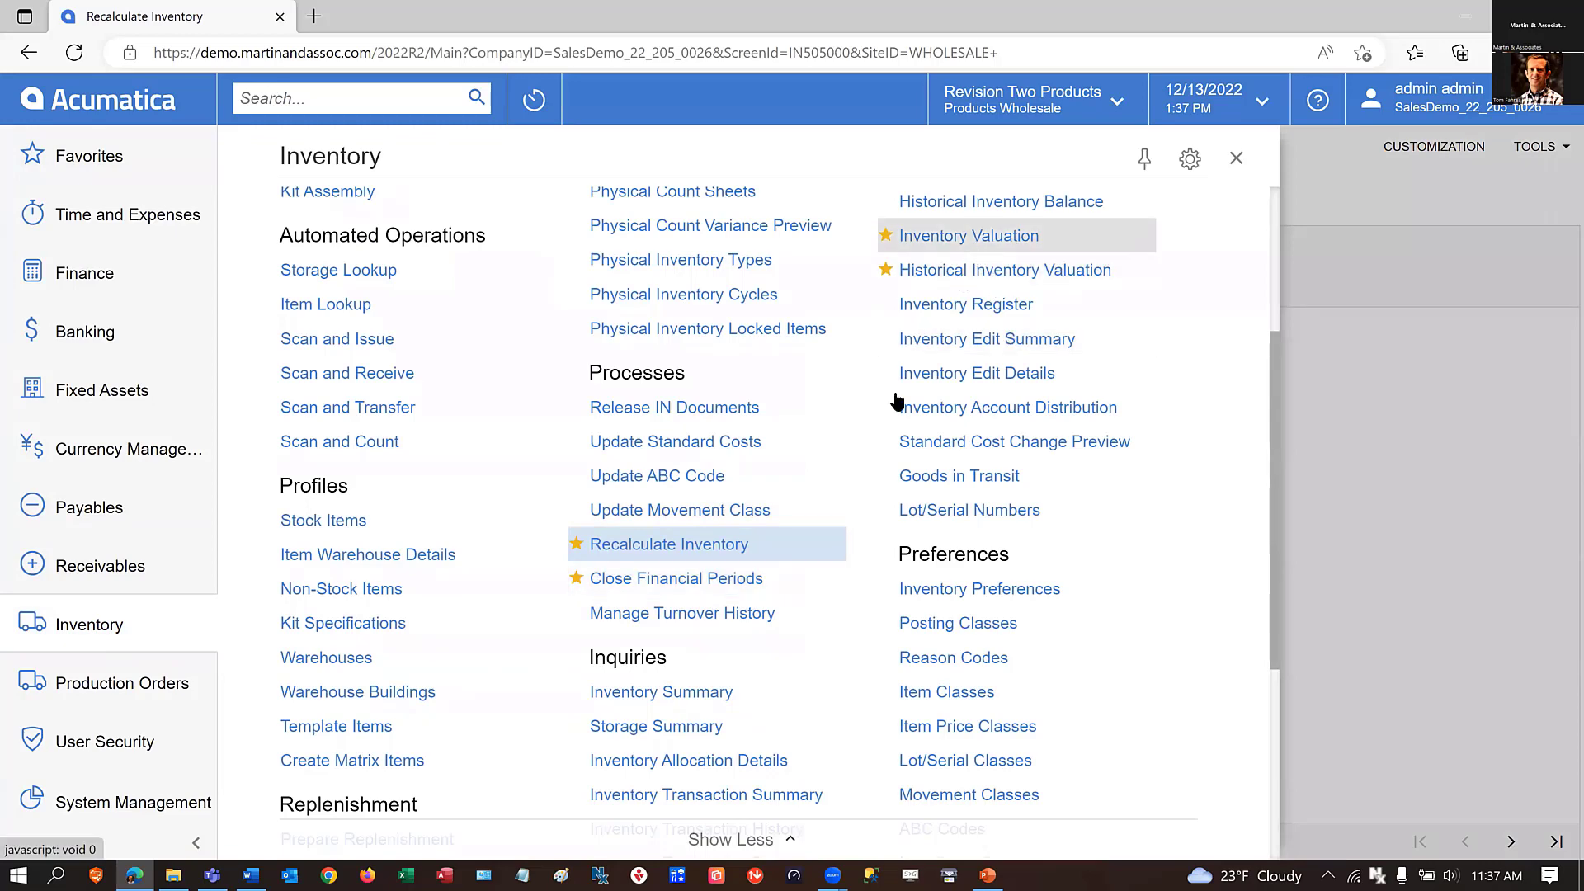
{"action": "scroll", "coordinate": [790, 683], "scroll_direction": "down", "scroll_amount": 1}
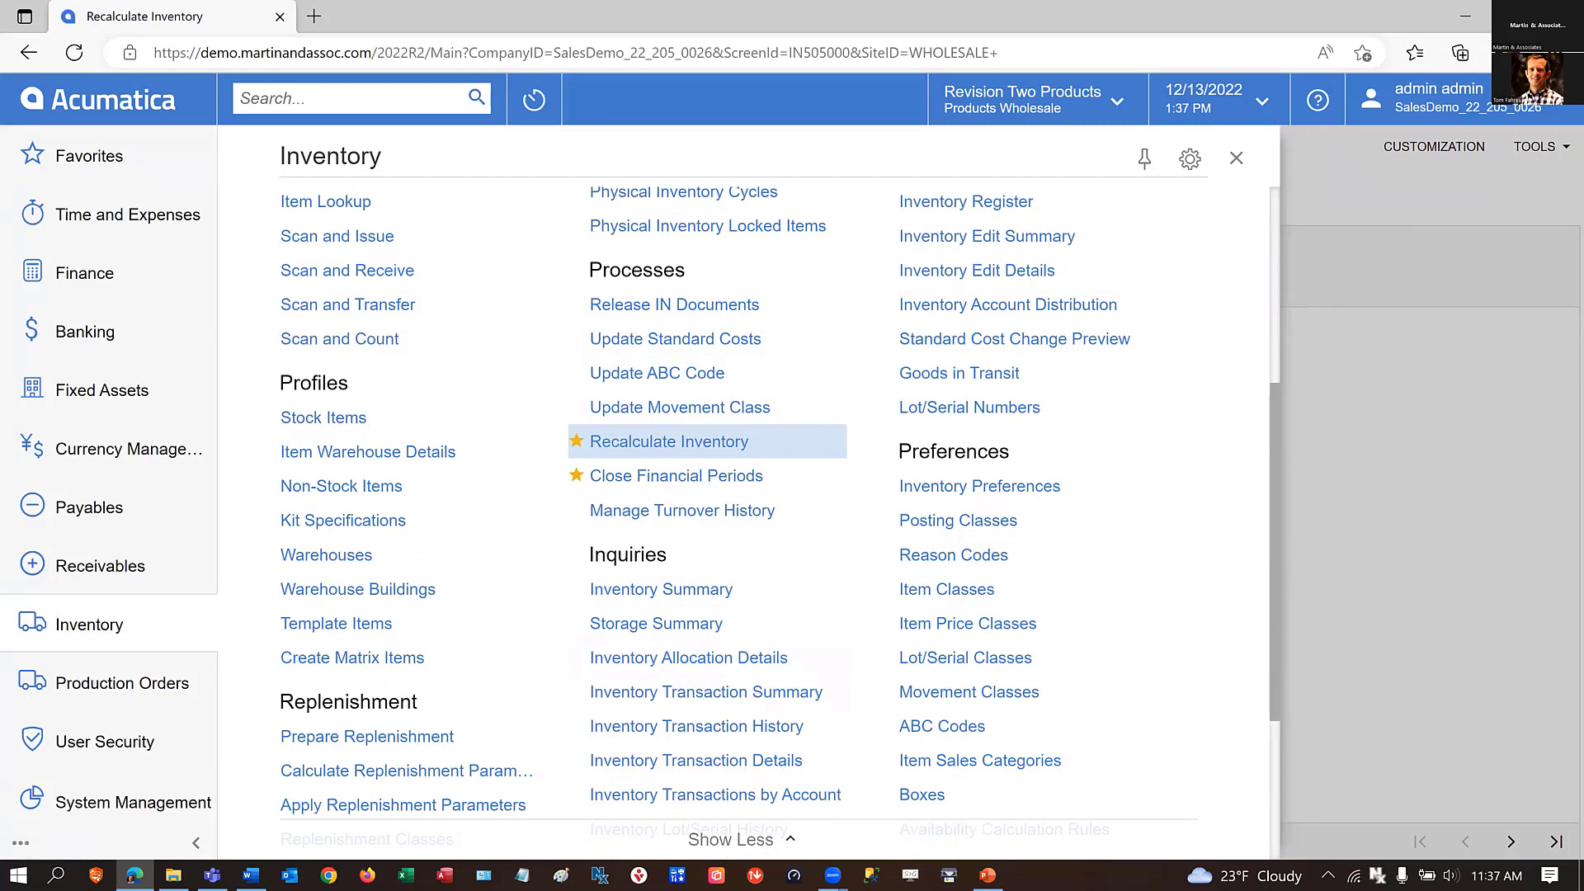
{"action": "left_click", "coordinate": [689, 478]}
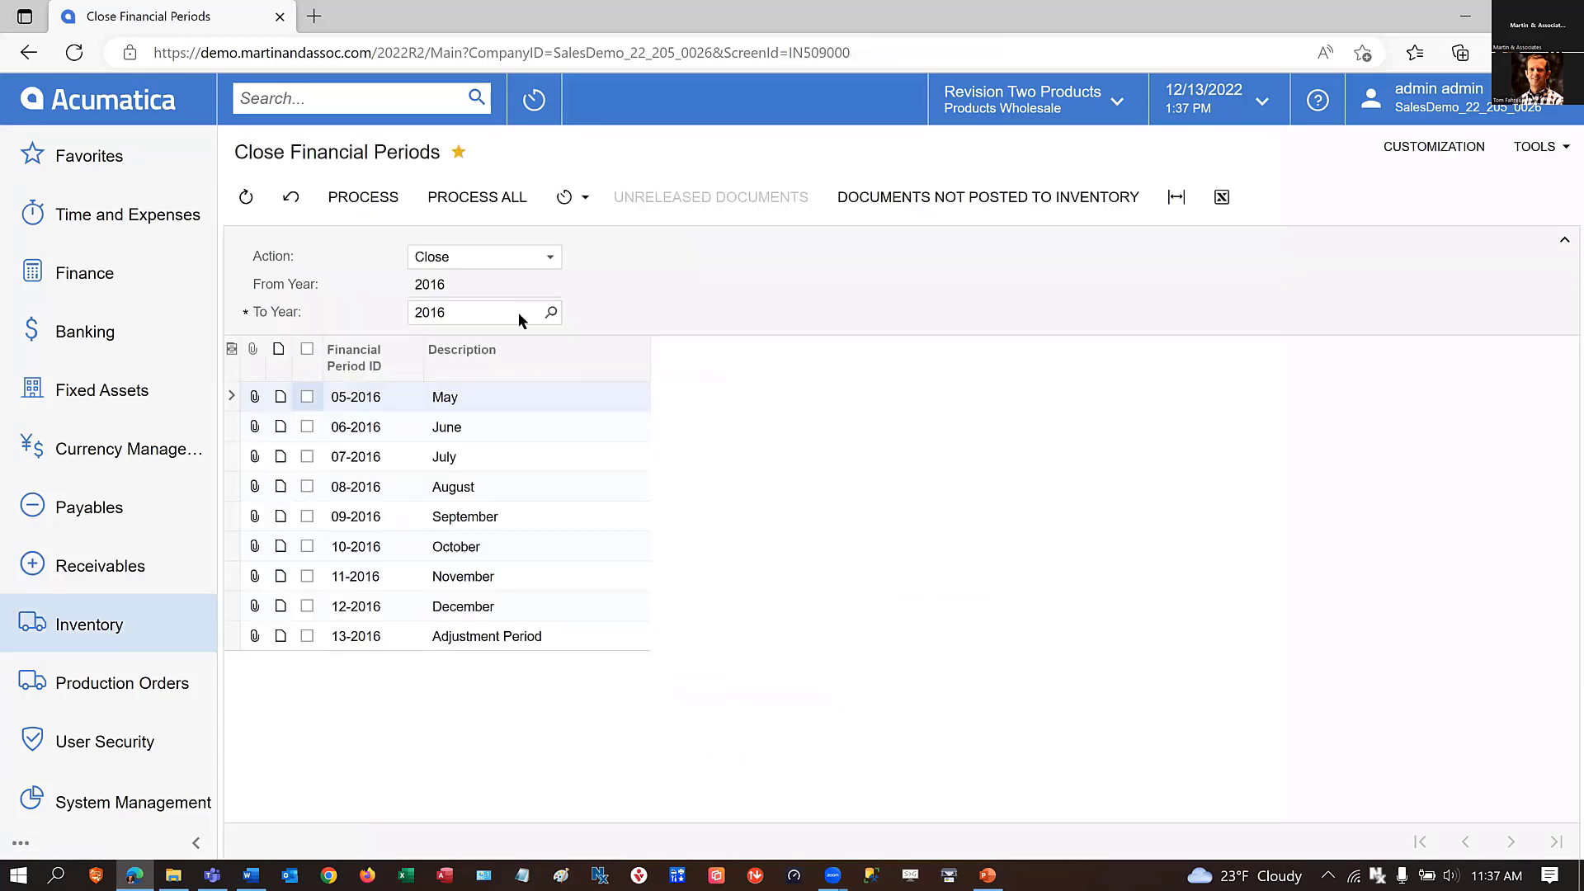
{"action": "left_click", "coordinate": [551, 313]}
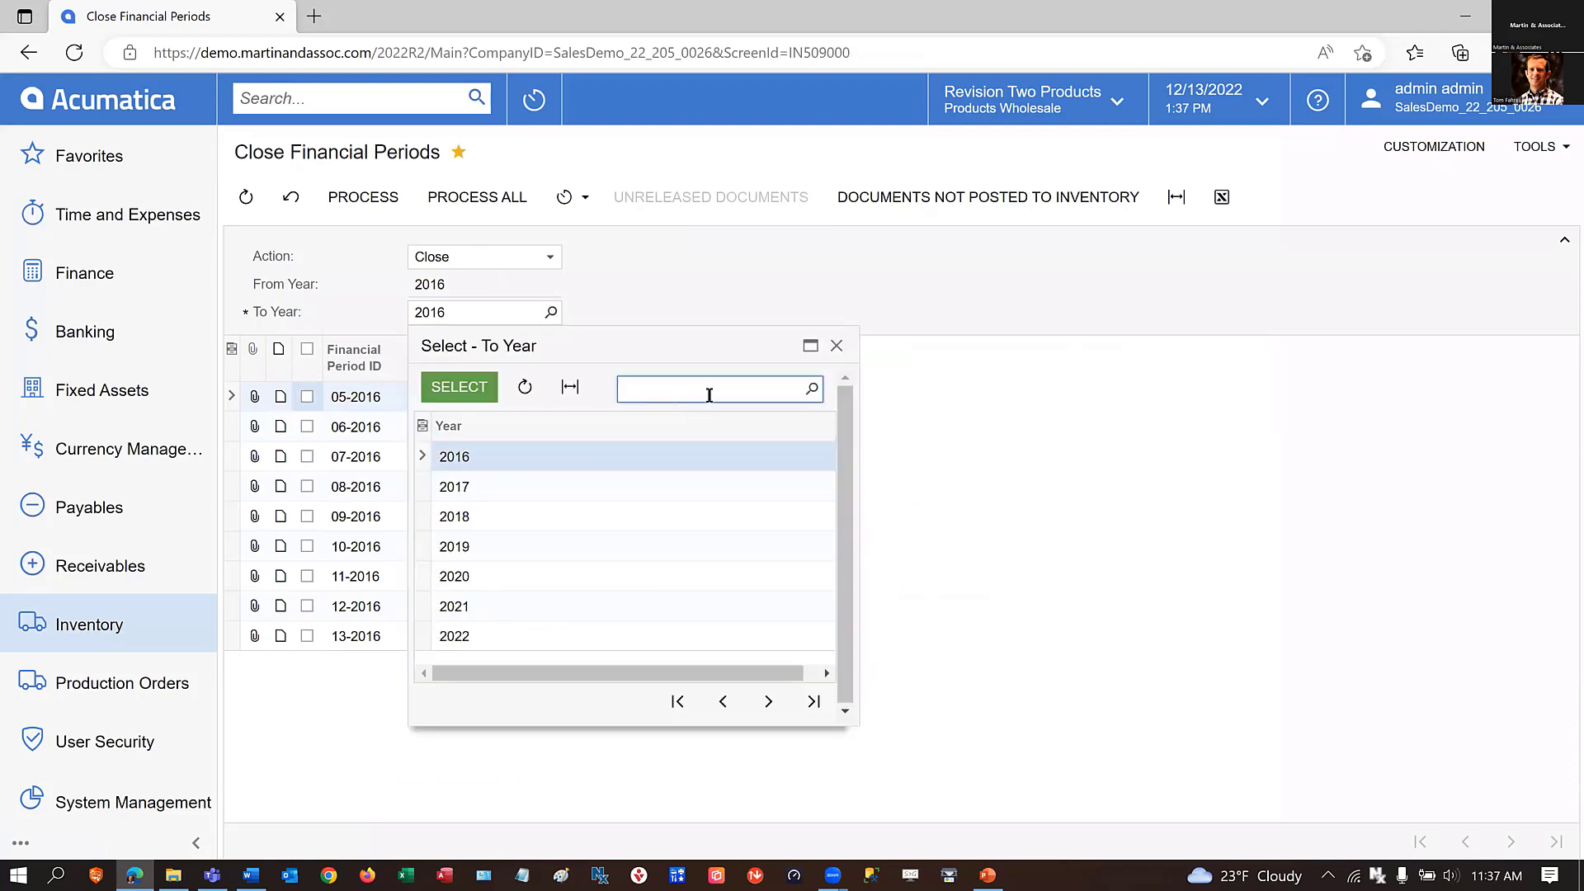
{"action": "left_click", "coordinate": [468, 637]}
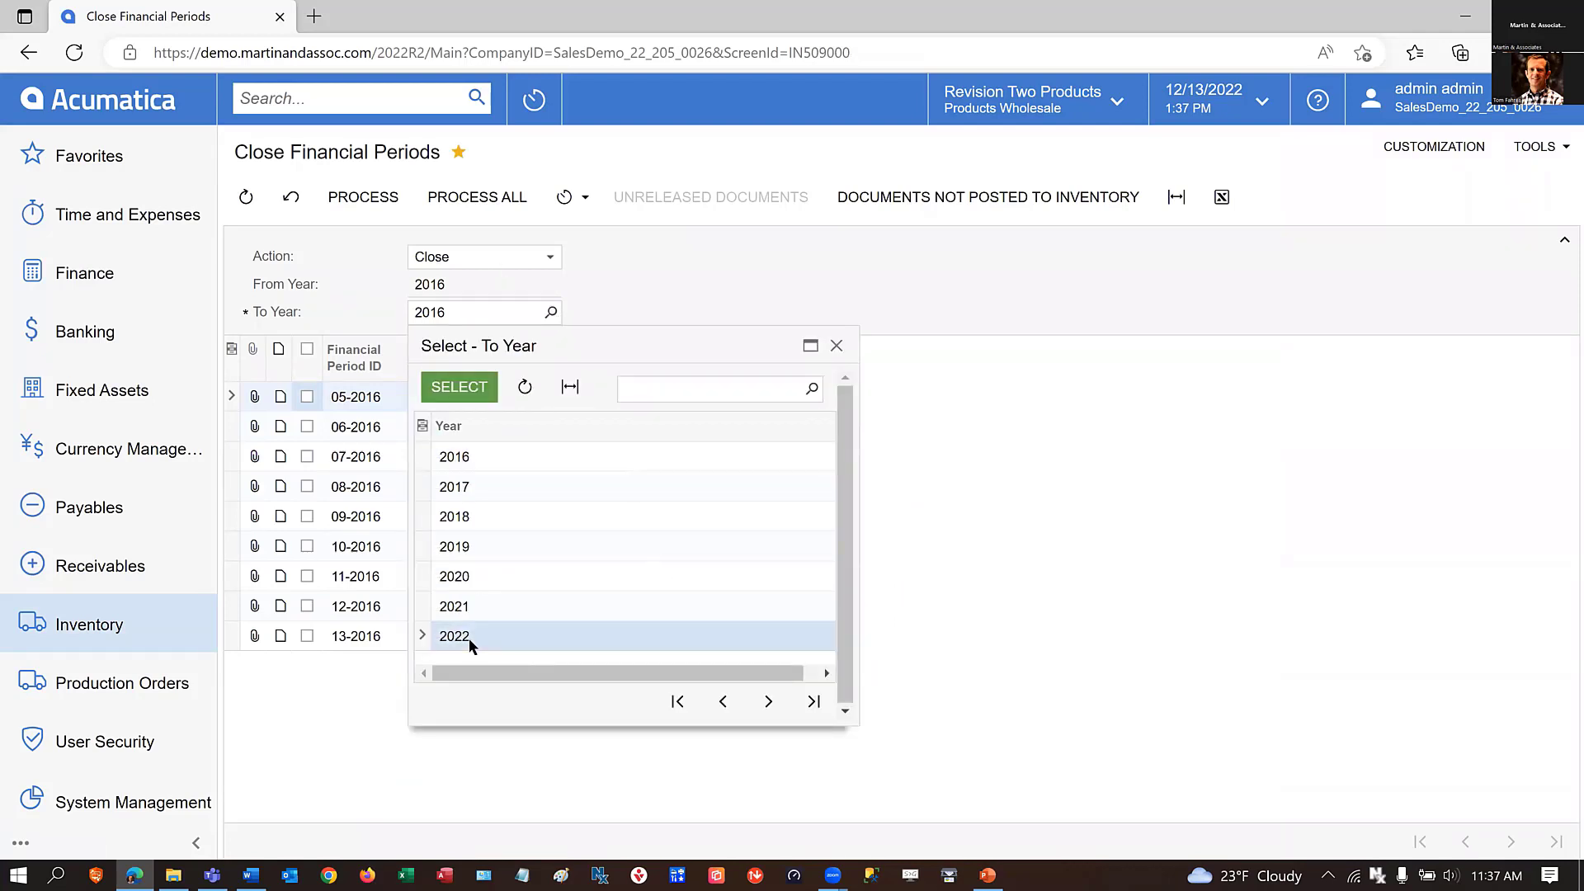
{"action": "left_click", "coordinate": [459, 388]}
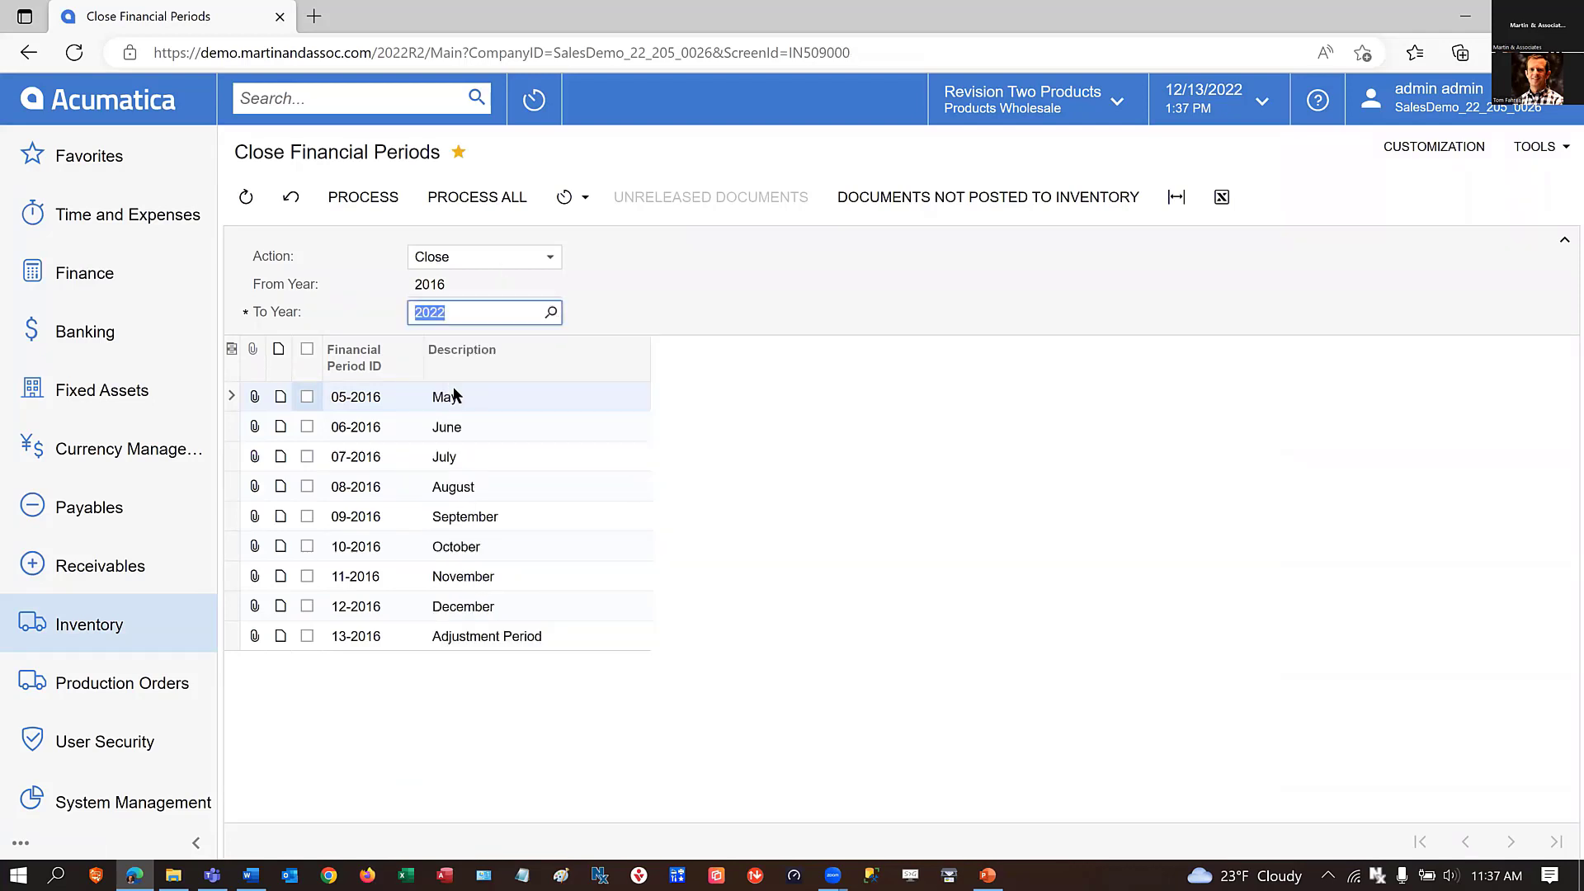
Select the inventory periods up to 03-2022 for closing and run the report of their unreleased documents.
{"action": "left_click", "coordinate": [1550, 841]}
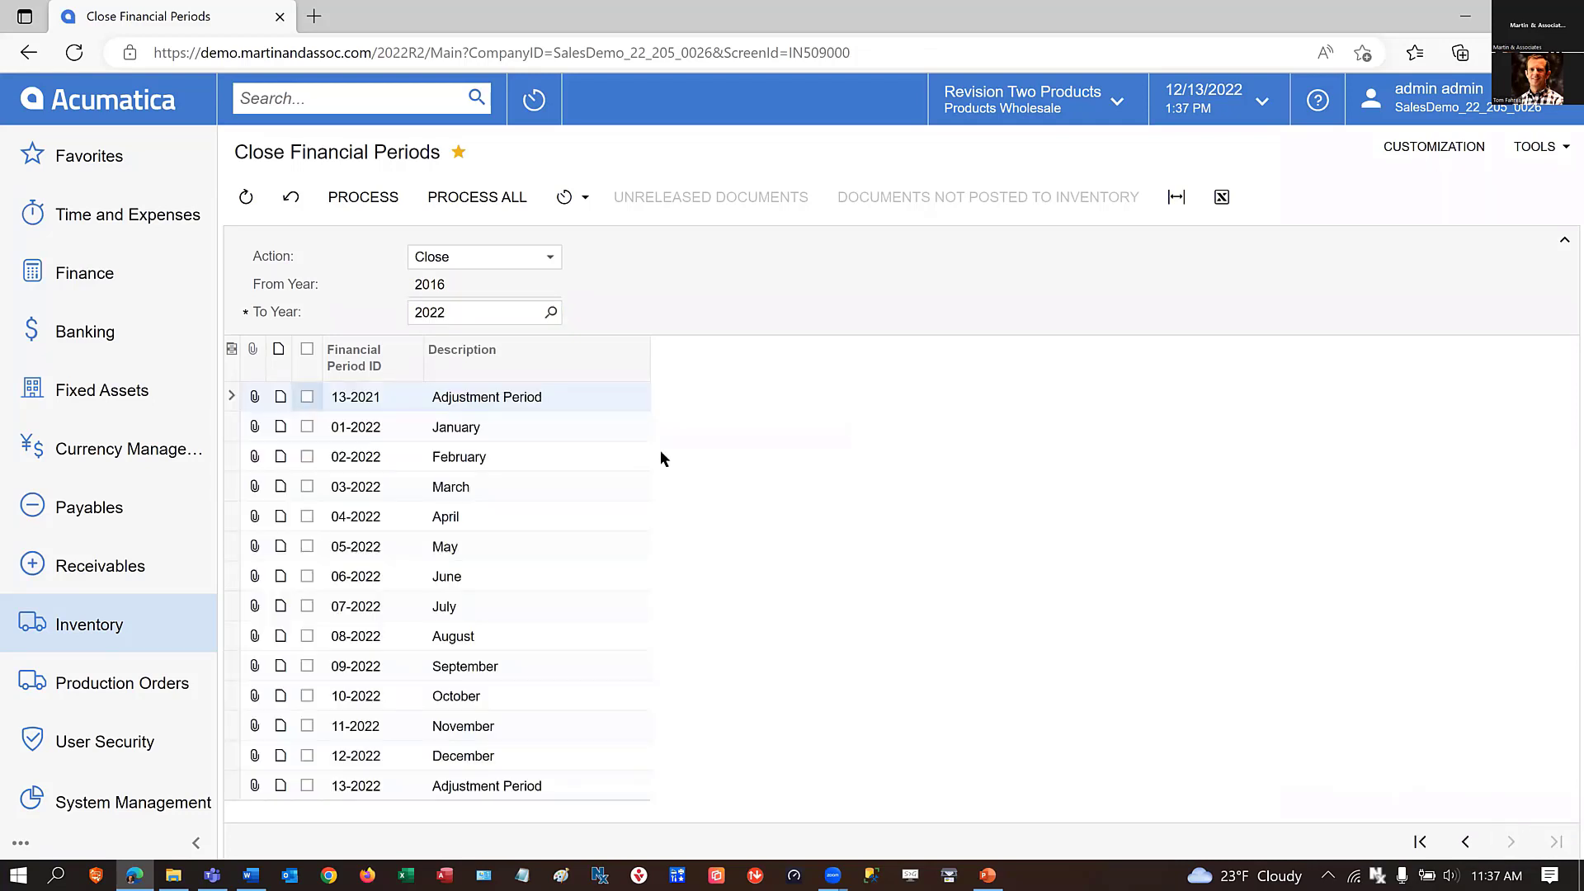
{"action": "left_click", "coordinate": [308, 486]}
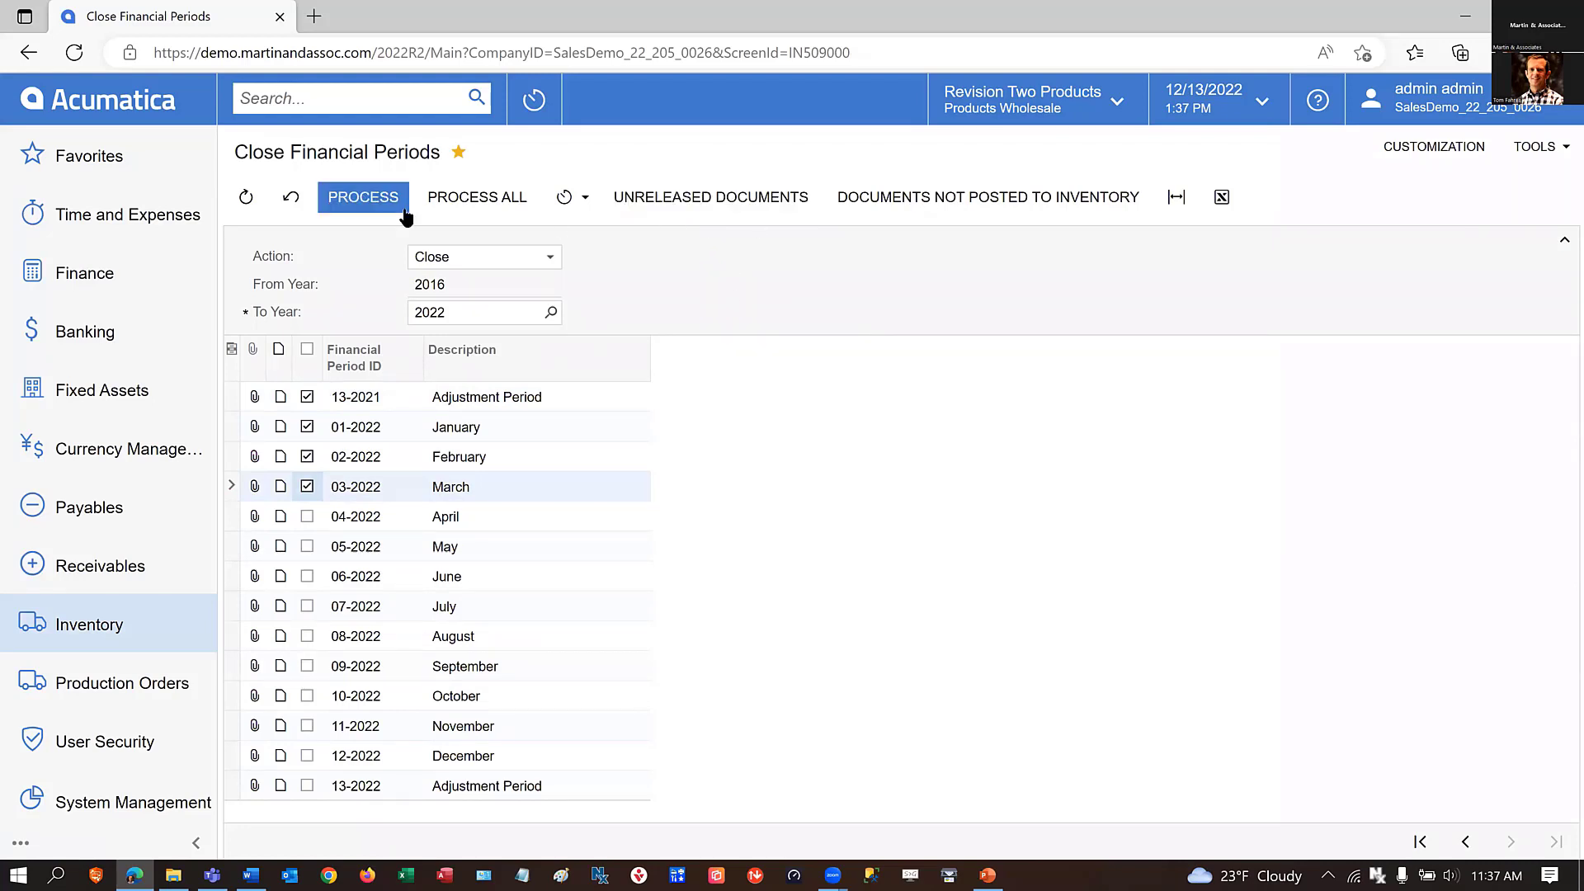
{"action": "left_click", "coordinate": [648, 201]}
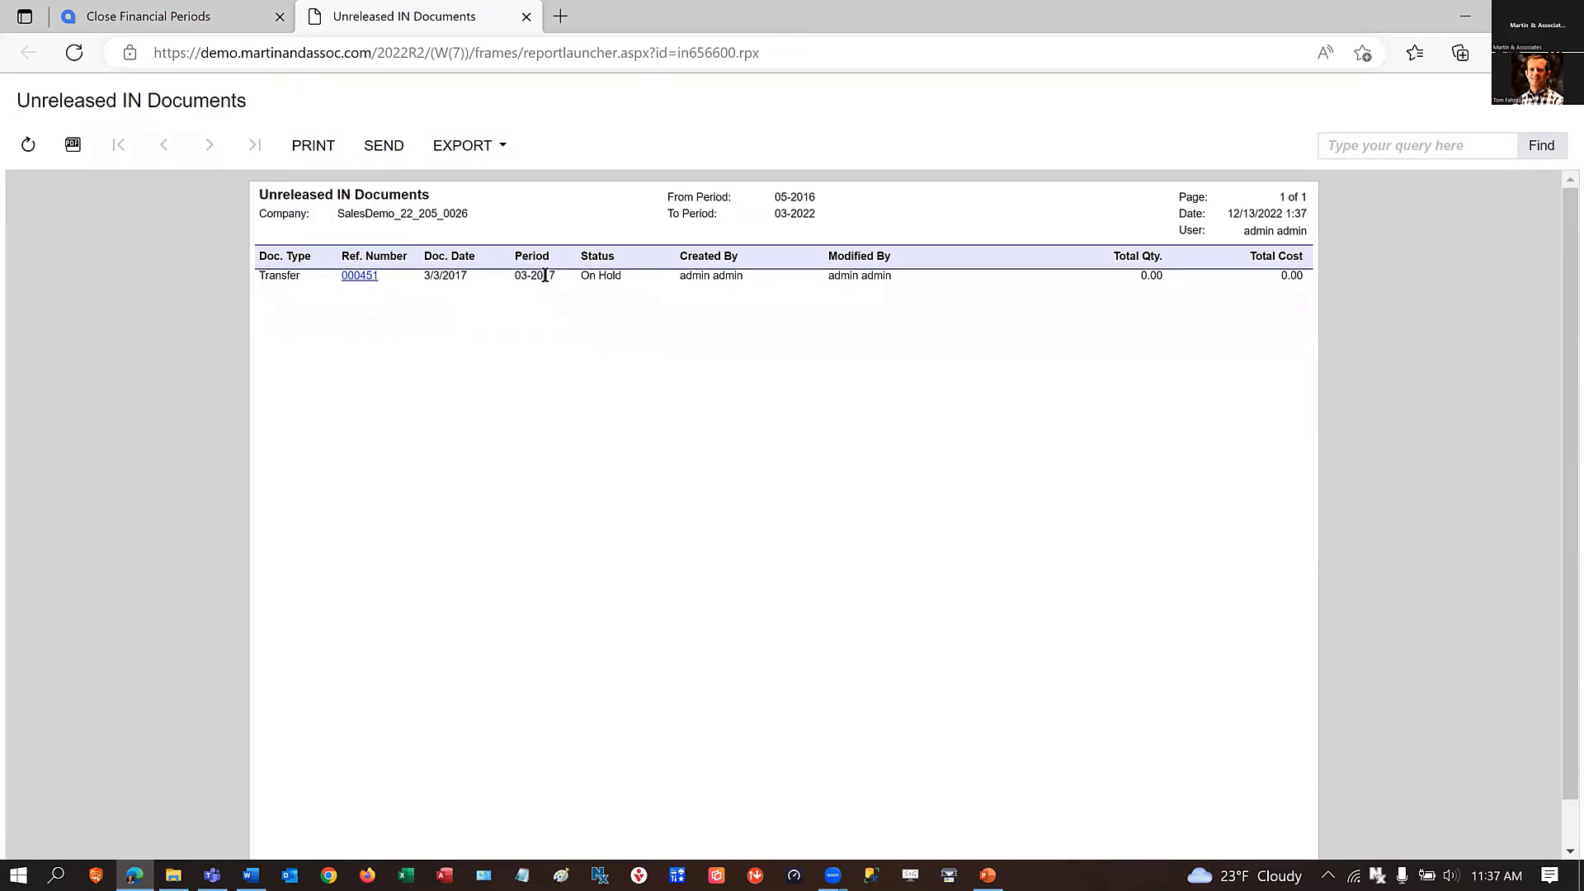
Delete the on-hold March 2017 transfer listed in Unreleased IN Documents, and return to Close Financial Periods.
{"action": "left_click", "coordinate": [360, 275]}
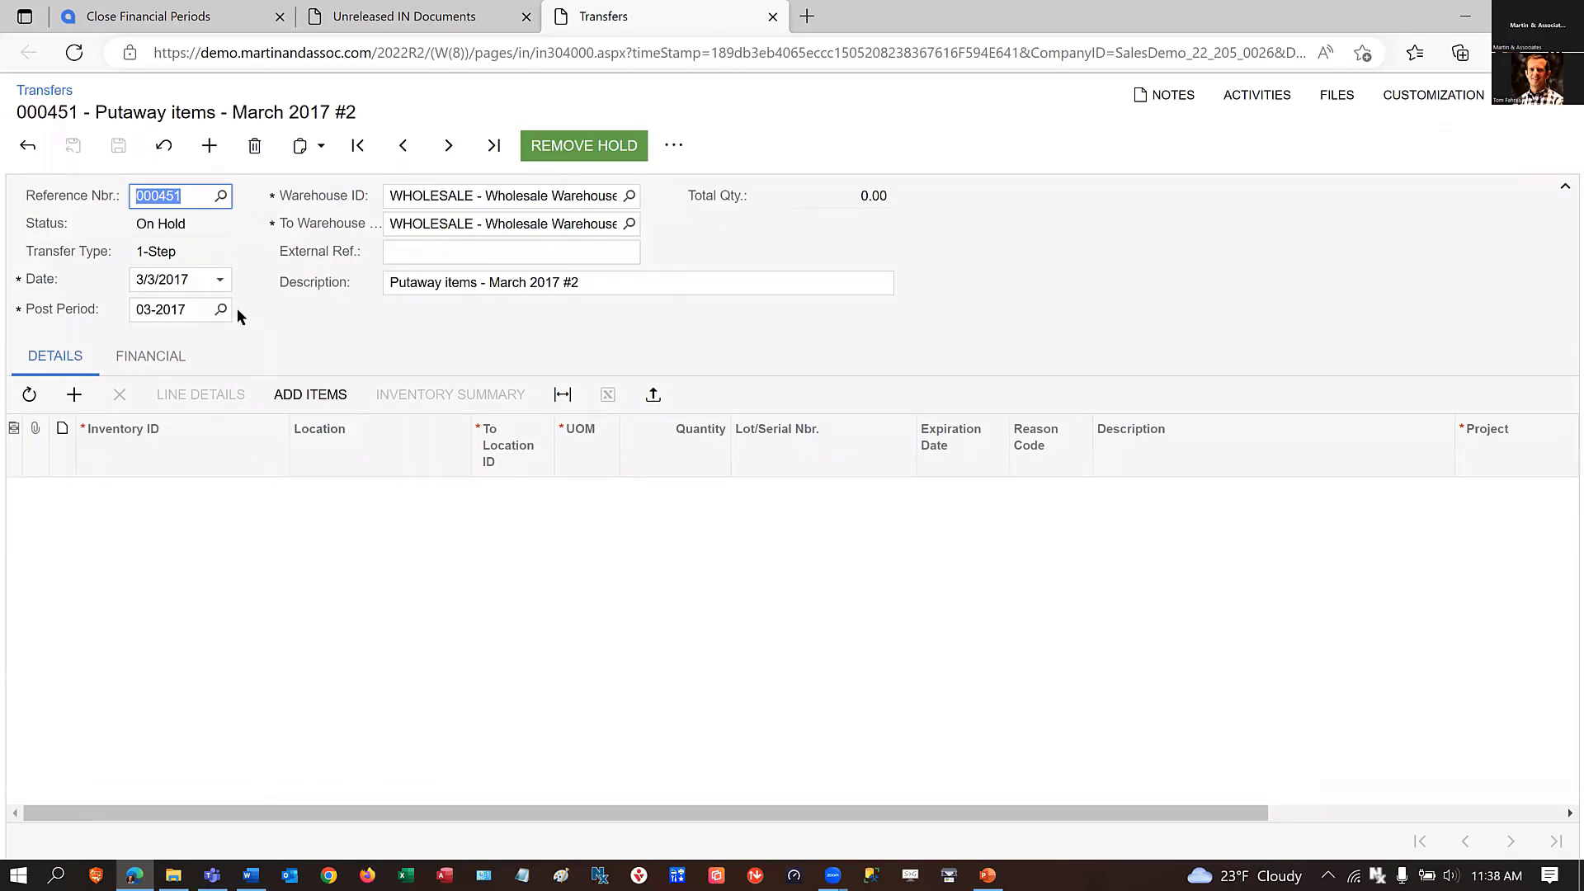
{"action": "left_click", "coordinate": [199, 278]}
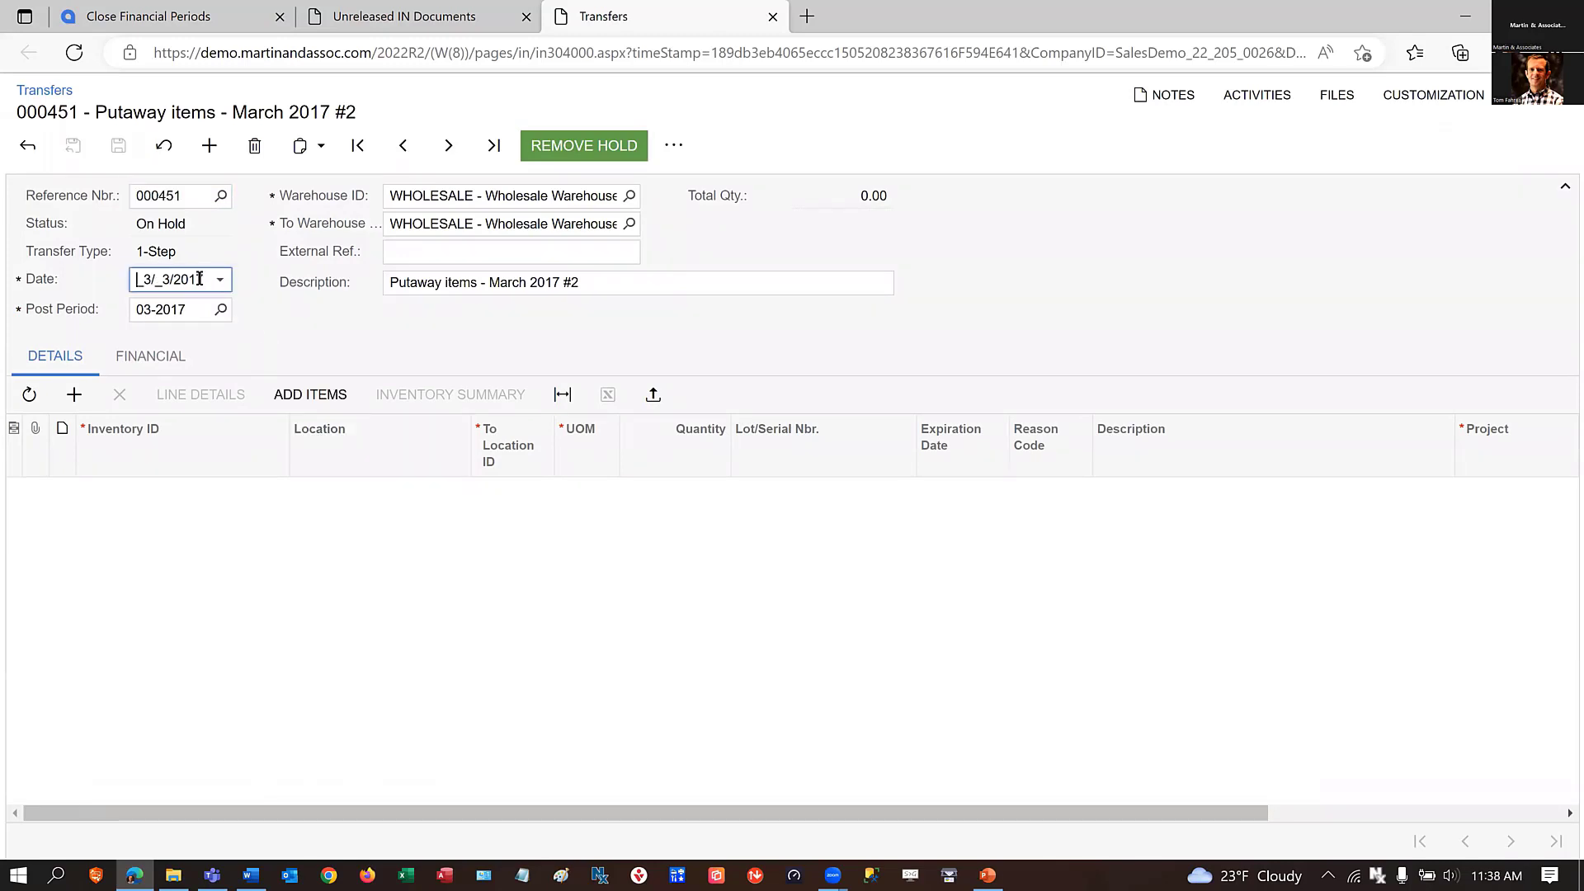
{"action": "left_click", "coordinate": [254, 145]}
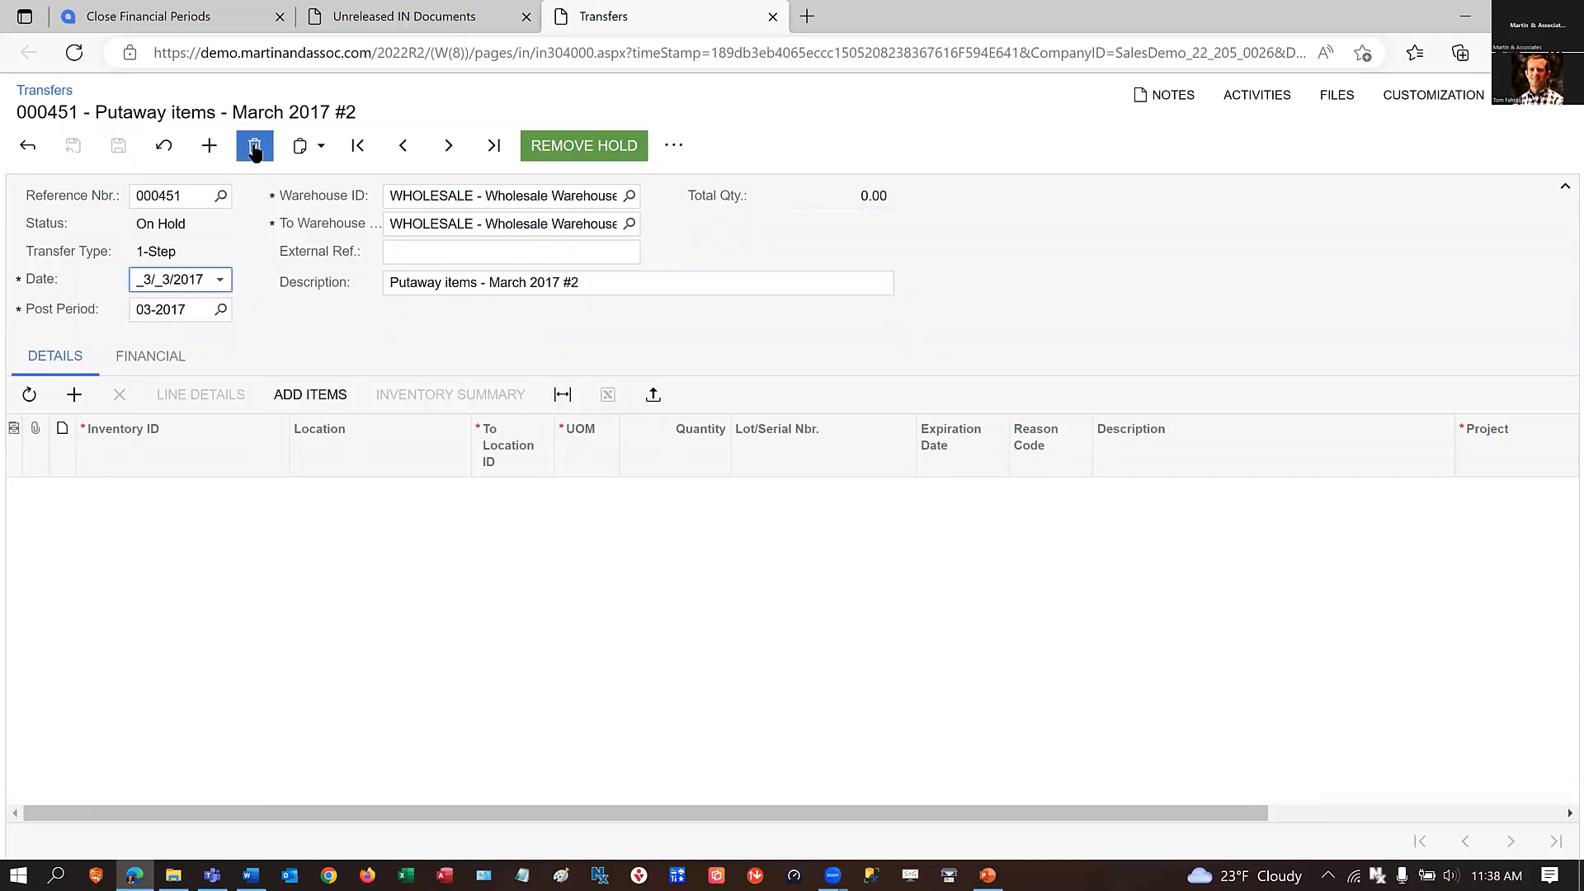
{"action": "left_click", "coordinate": [896, 163]}
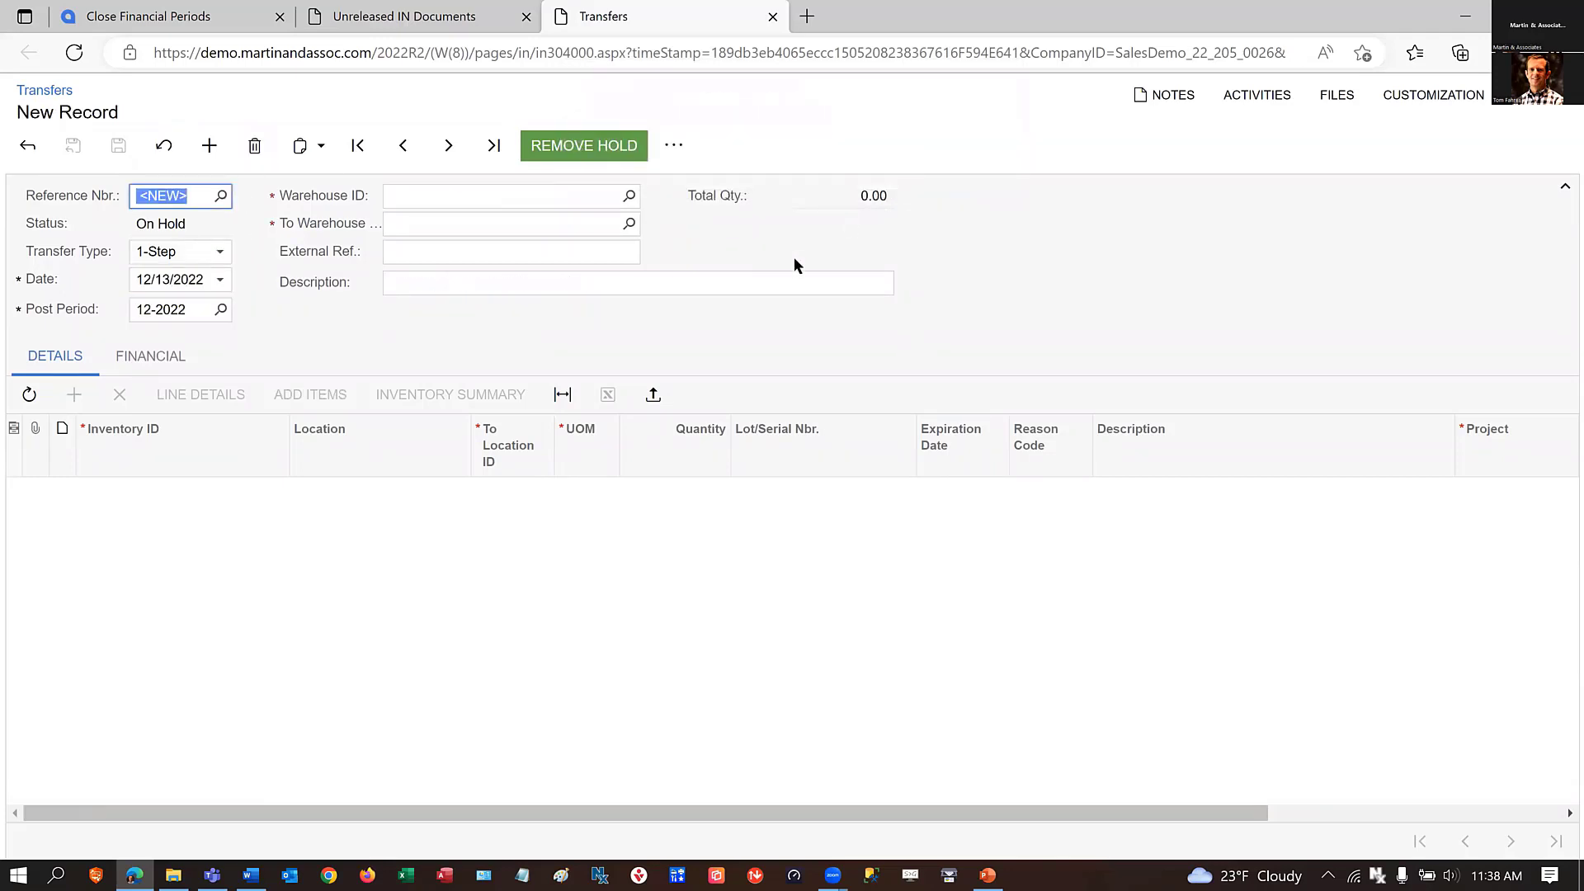
{"action": "left_click", "coordinate": [773, 17]}
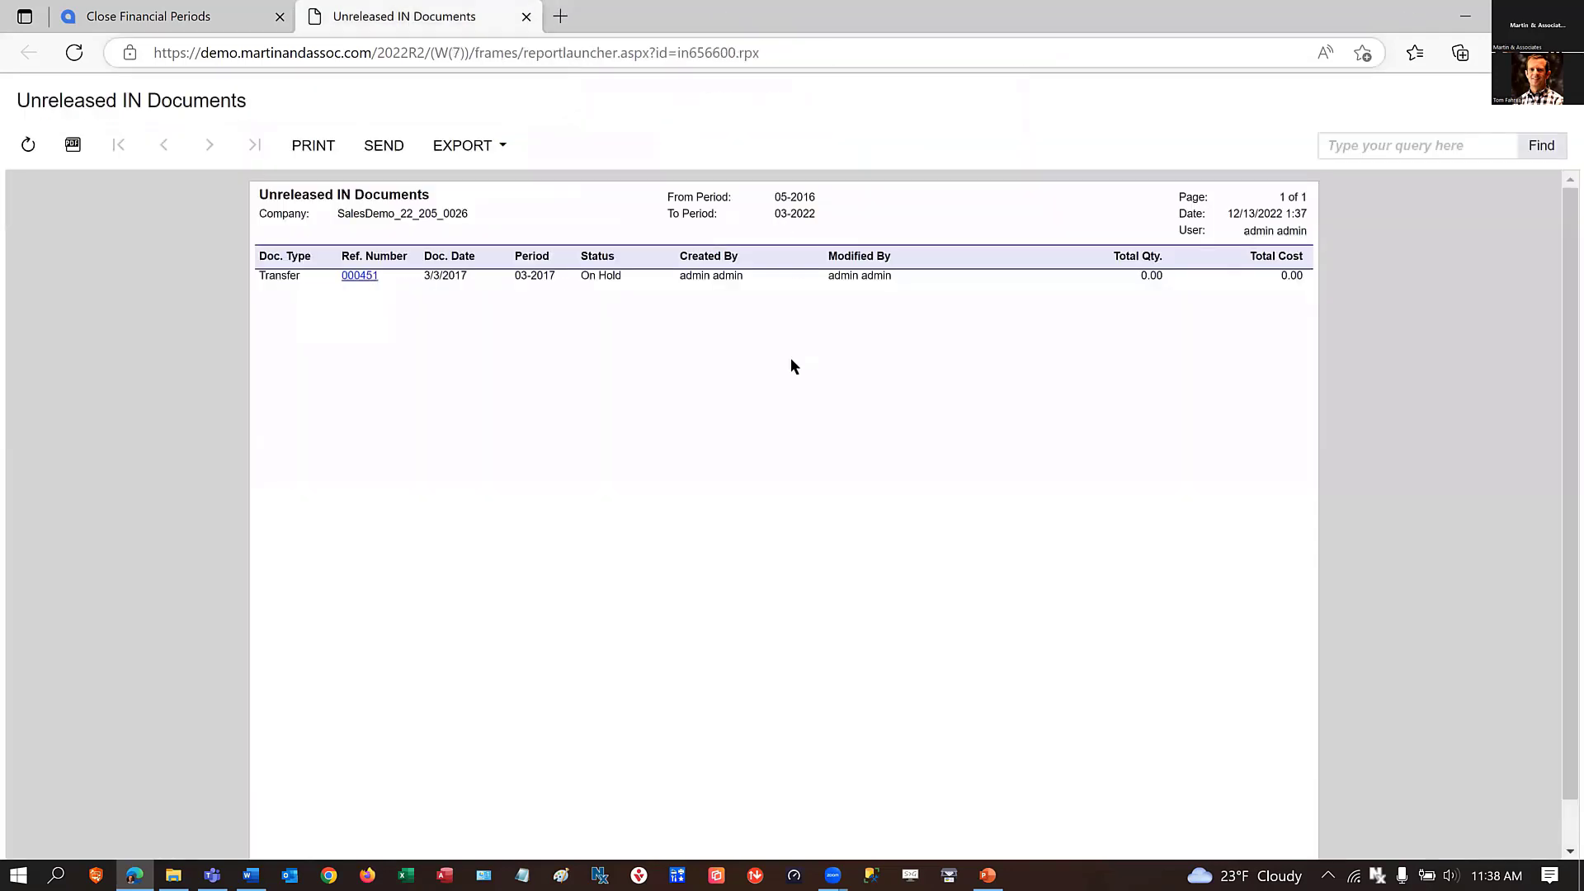
{"action": "left_click", "coordinate": [527, 17]}
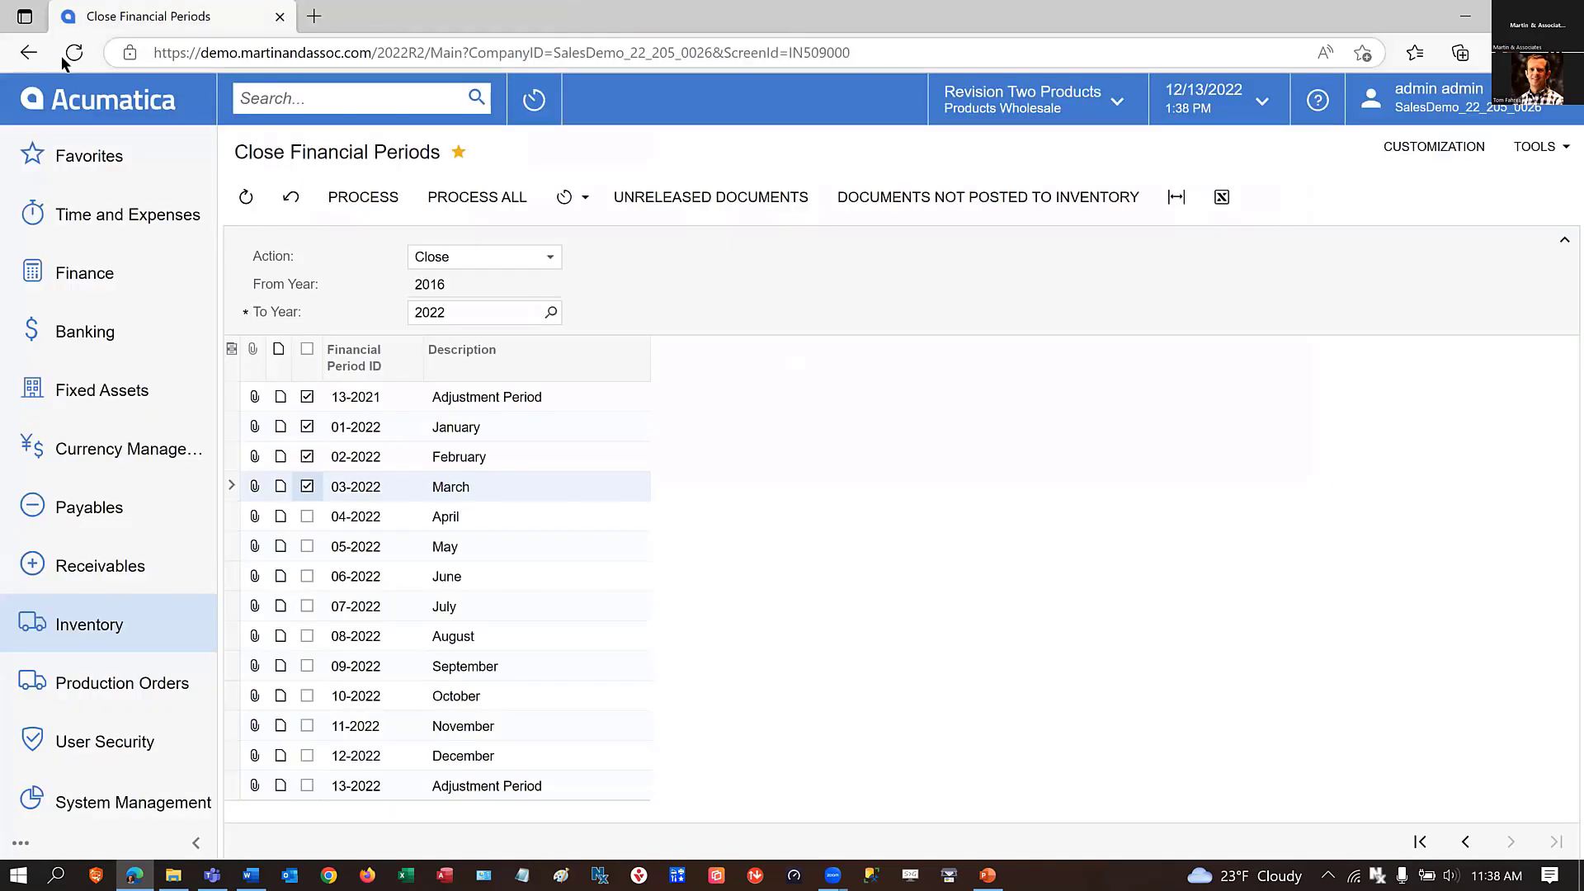
Reload Close Financial Periods for inventory, set the To Year to 2022, and select the periods up to 03-2022.
{"action": "left_click", "coordinate": [73, 52]}
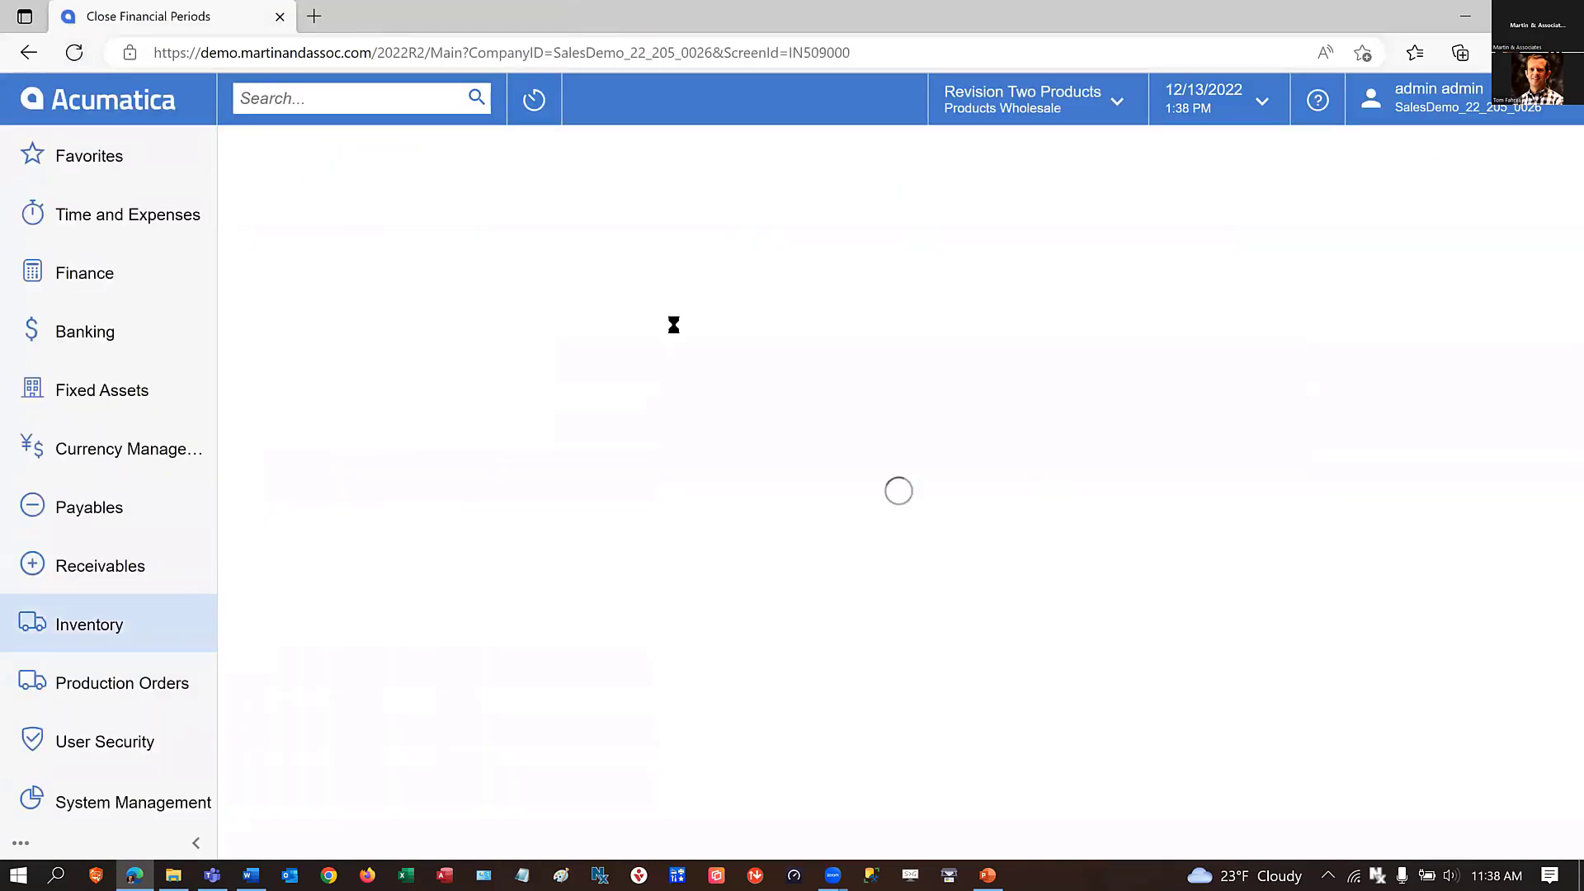
{"action": "left_click", "coordinate": [551, 313]}
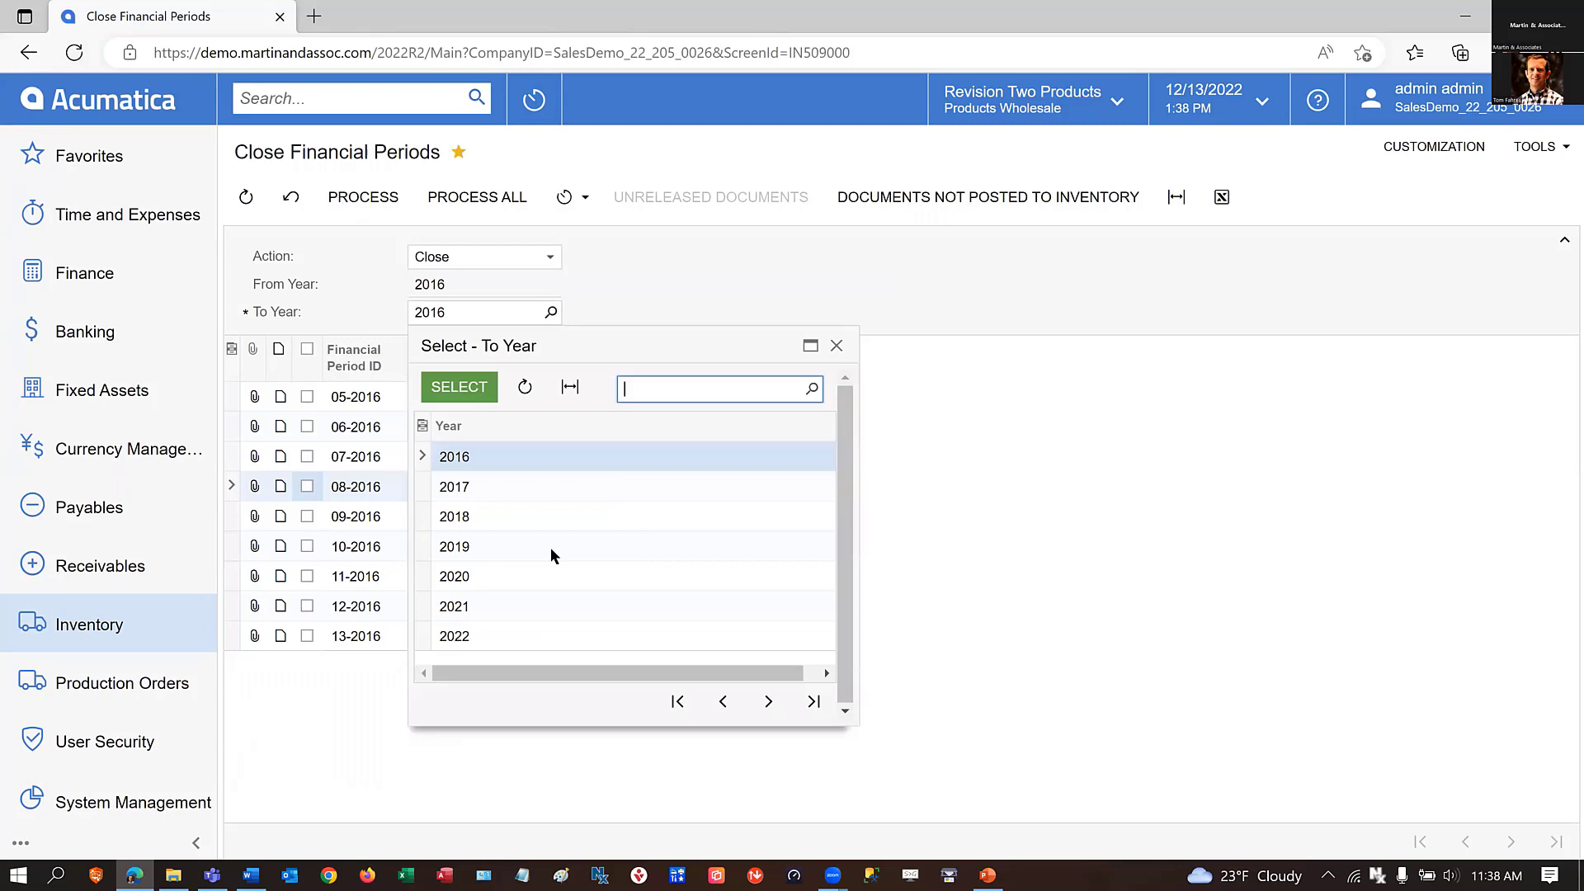
{"action": "left_click", "coordinate": [472, 633]}
{"action": "left_click", "coordinate": [459, 387]}
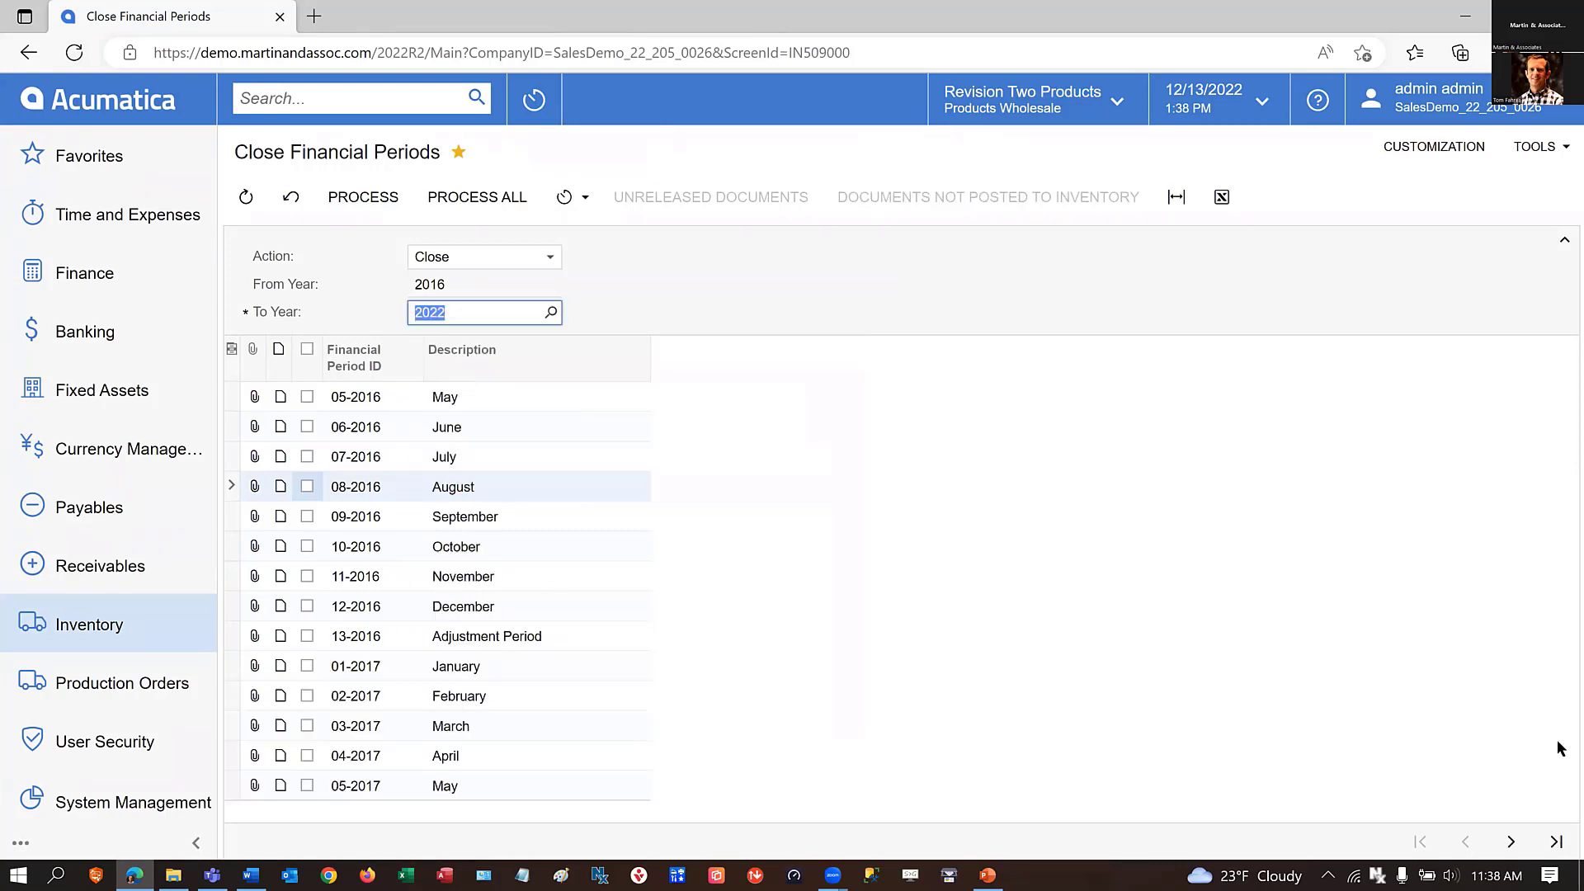
{"action": "left_click", "coordinate": [1555, 842]}
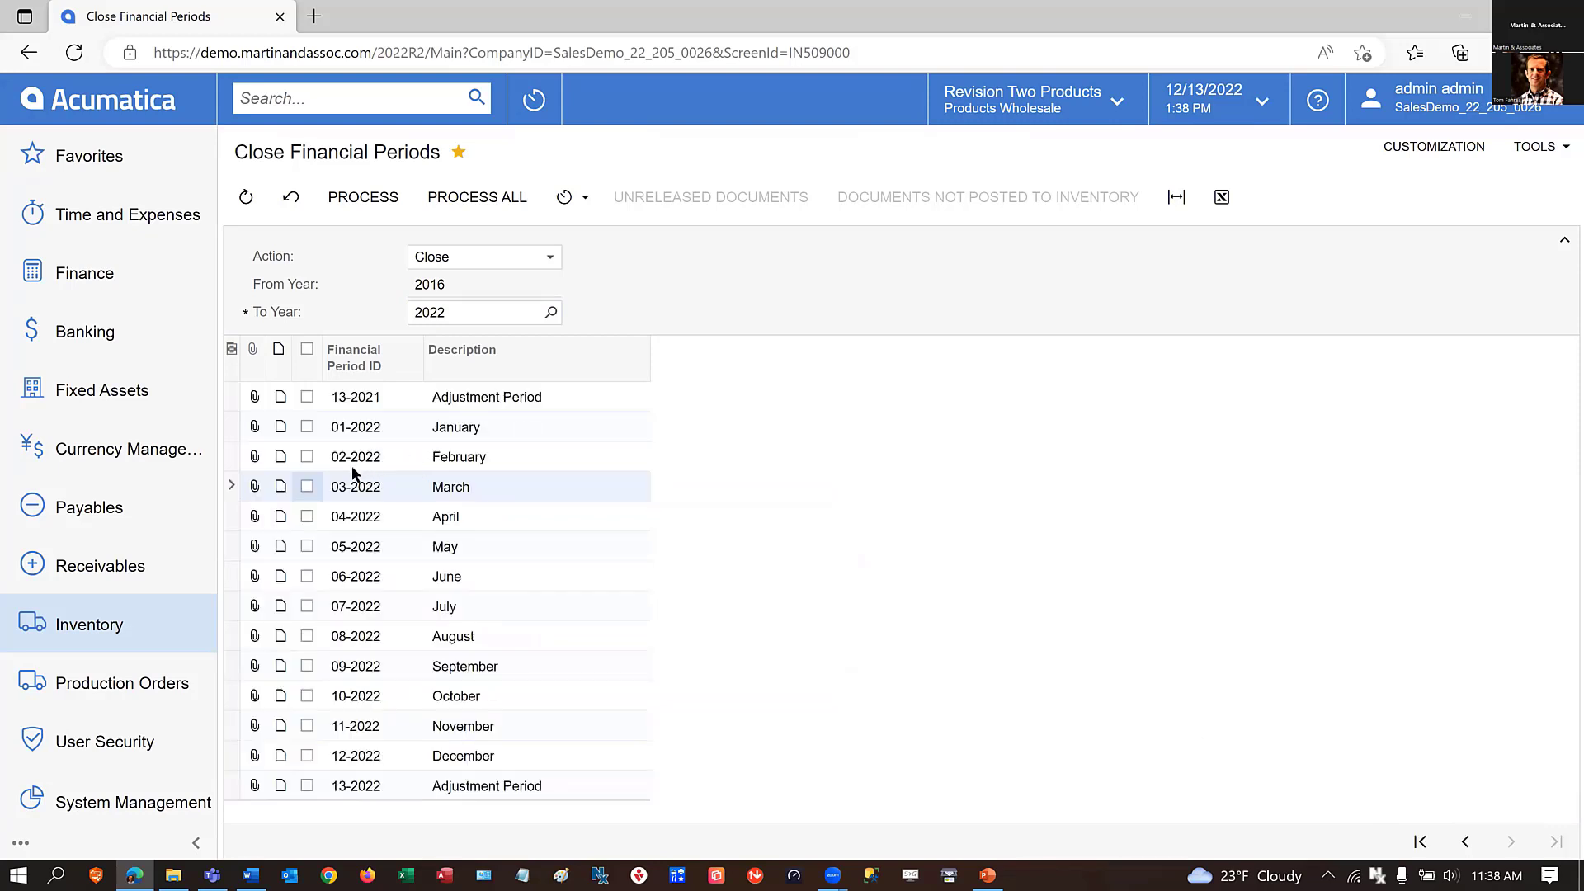
{"action": "left_click", "coordinate": [309, 484]}
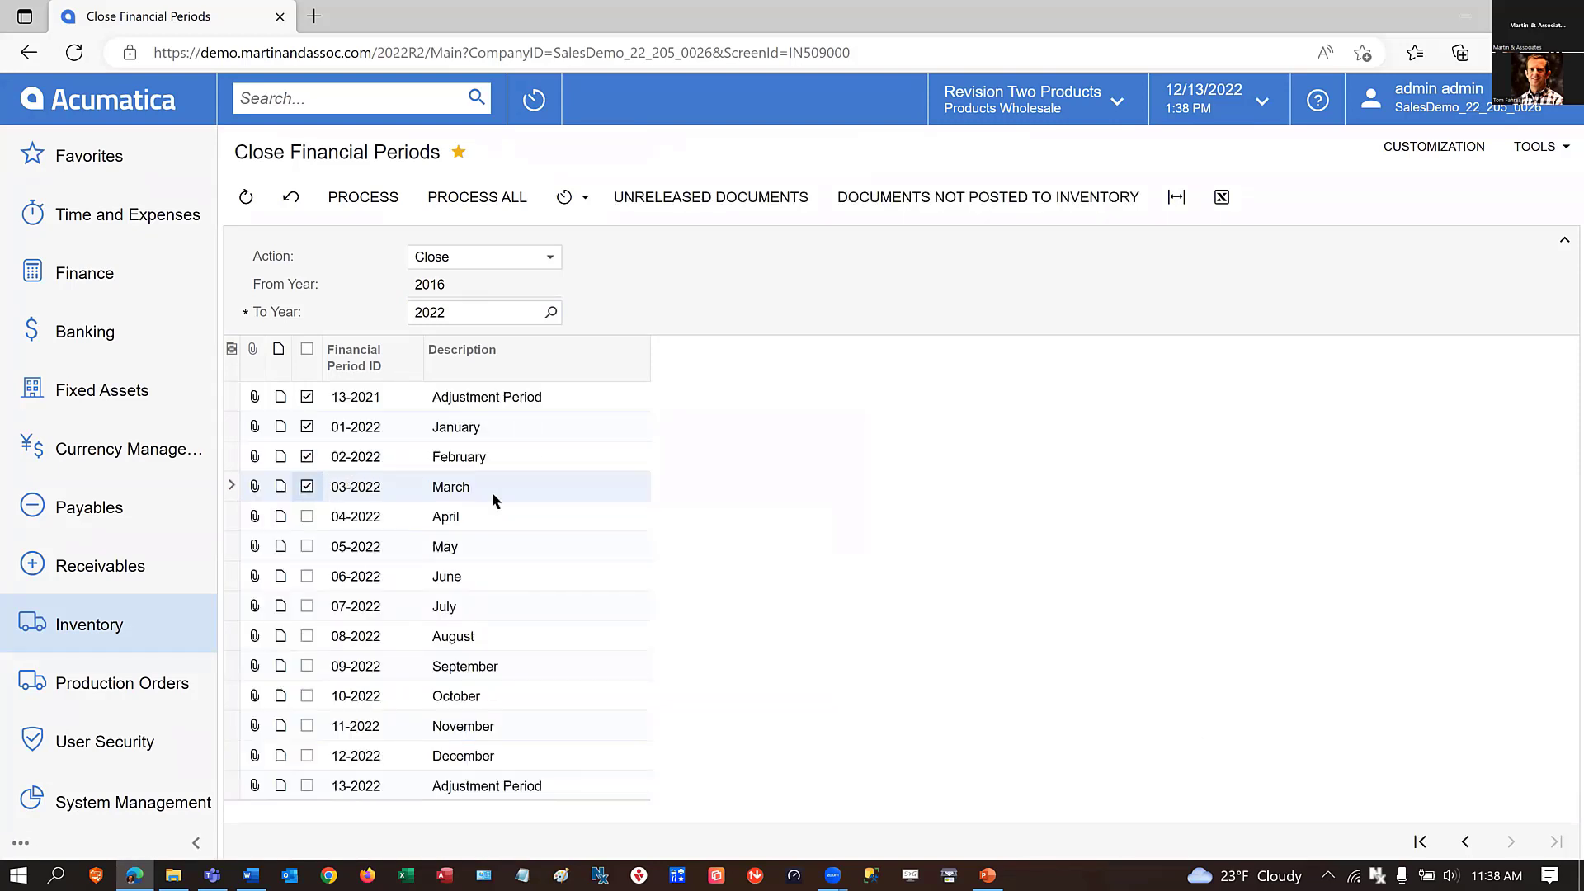
Check the selected periods for unreleased documents and run the report of documents not posted to inventory.
{"action": "left_click", "coordinate": [682, 199]}
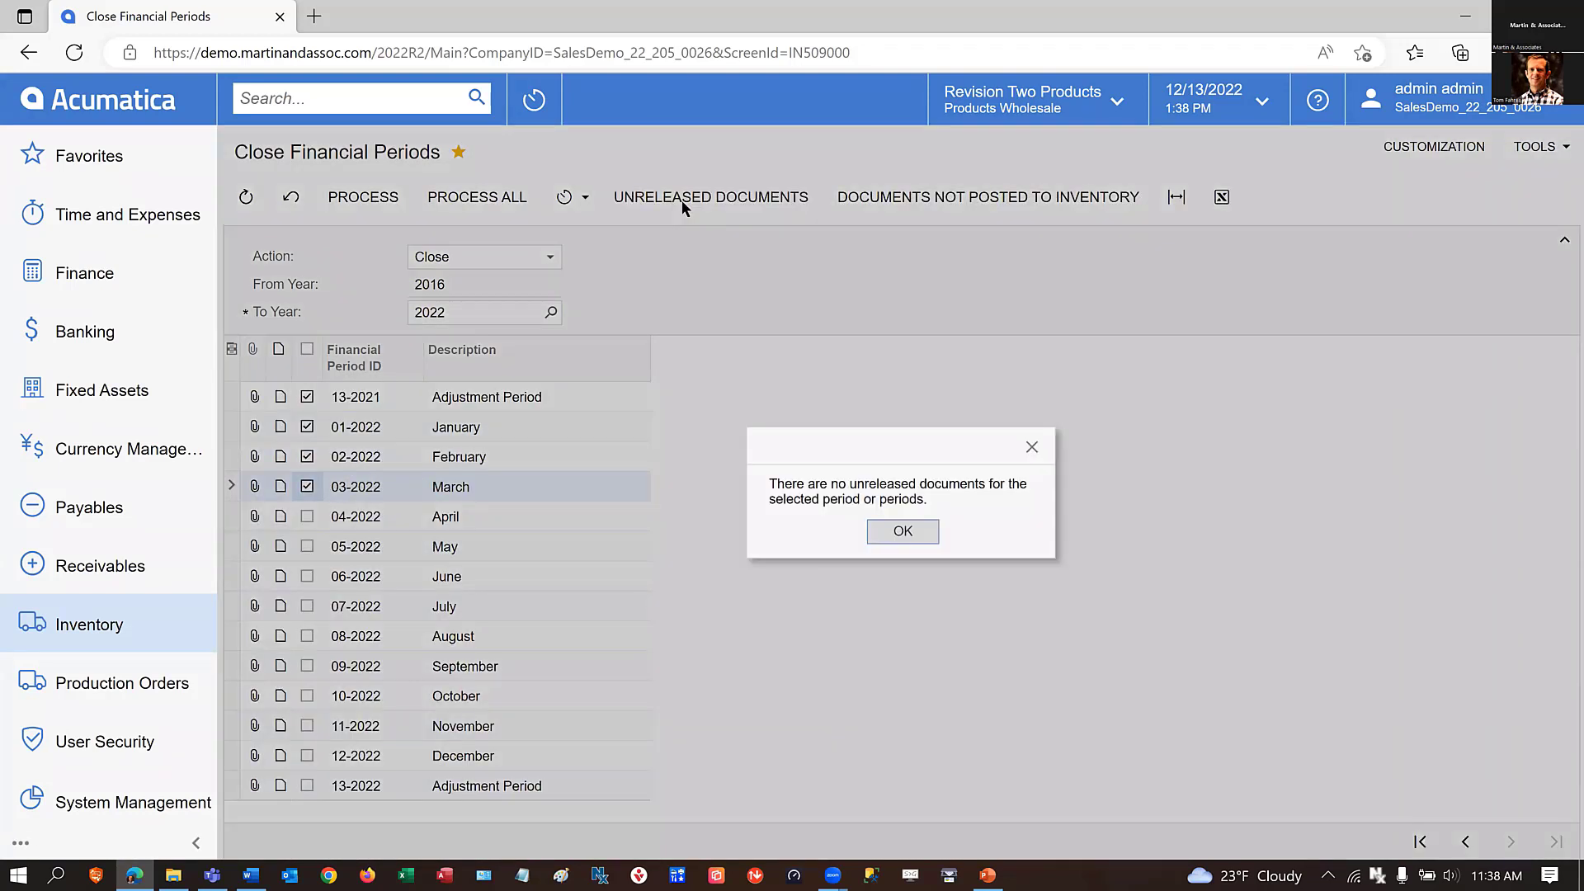
{"action": "left_click", "coordinate": [903, 531]}
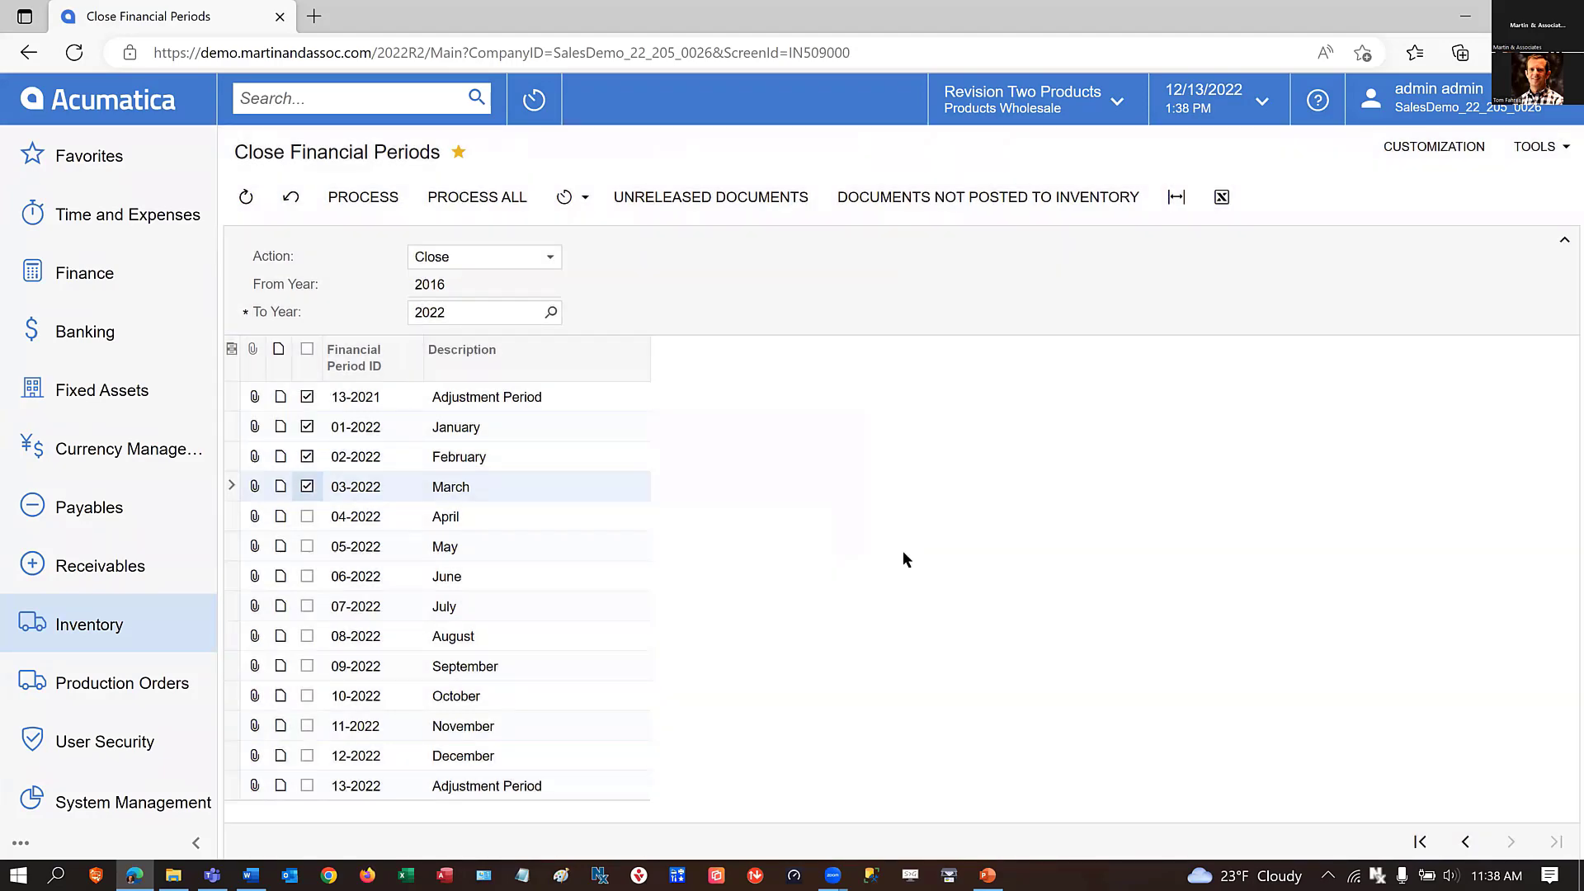
{"action": "left_click", "coordinate": [964, 199]}
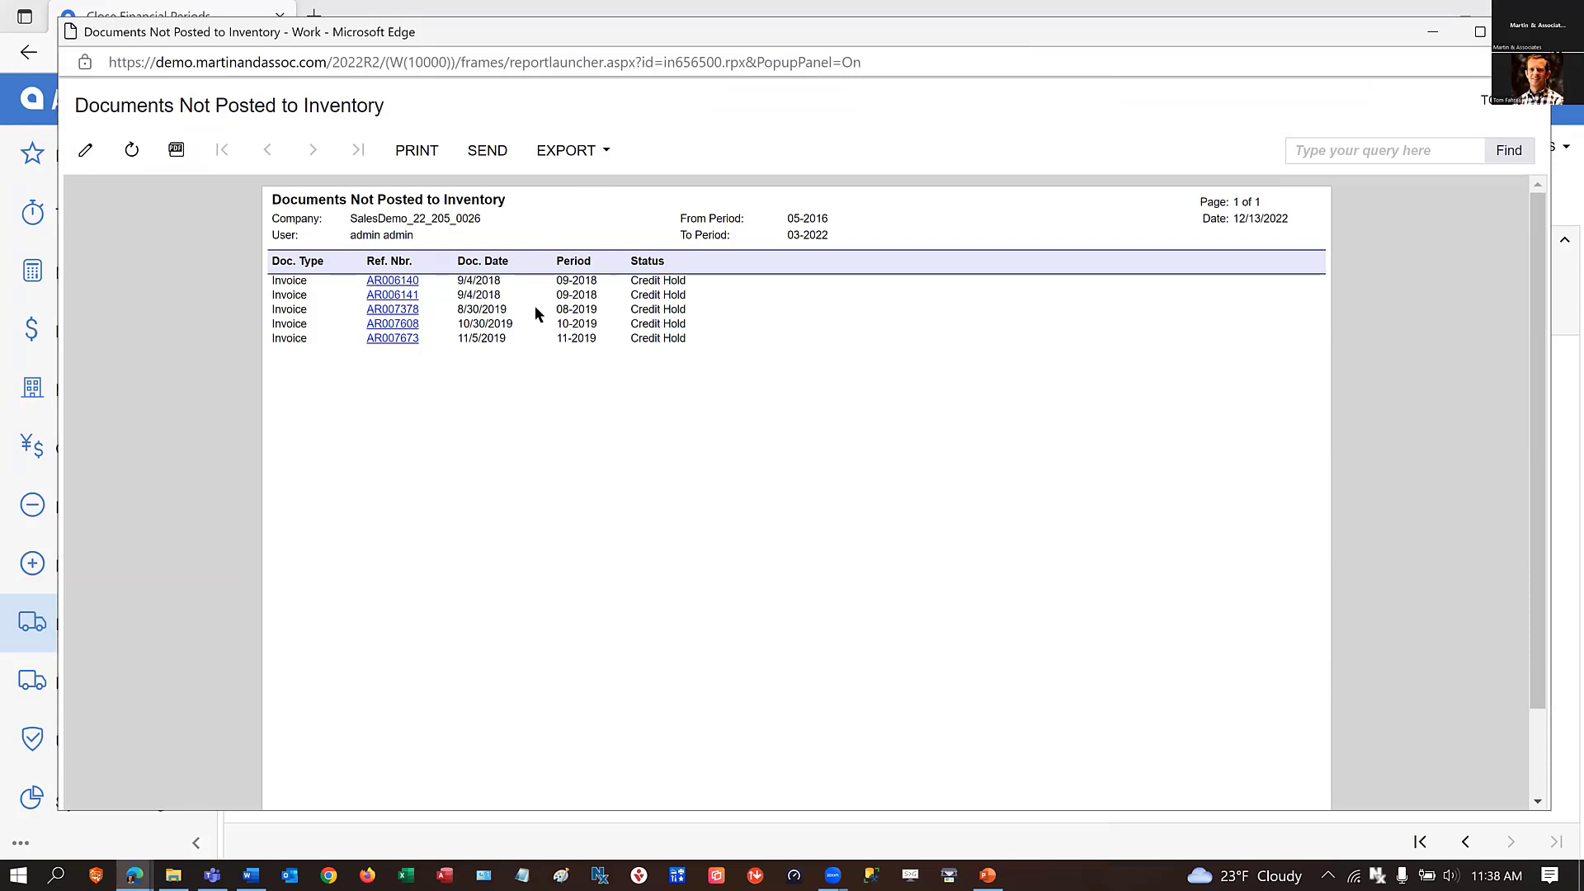
Open the first September 2018 credit-hold invoice in the report, view its financial details, delete it, and return to Close Financial Periods.
{"action": "left_click", "coordinate": [386, 281]}
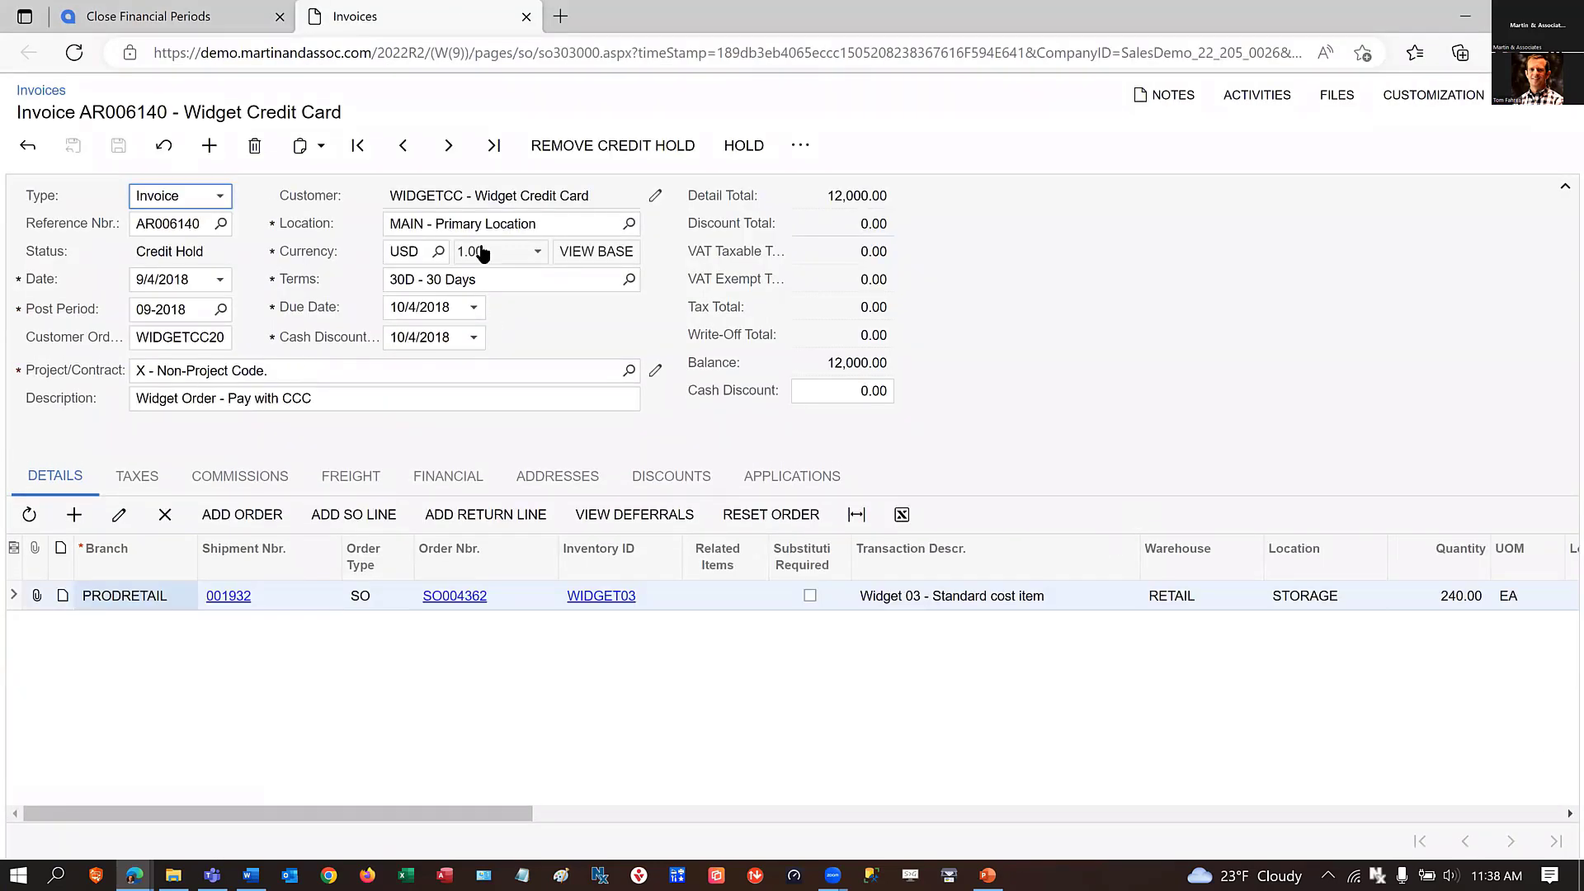
{"action": "left_click", "coordinate": [446, 483]}
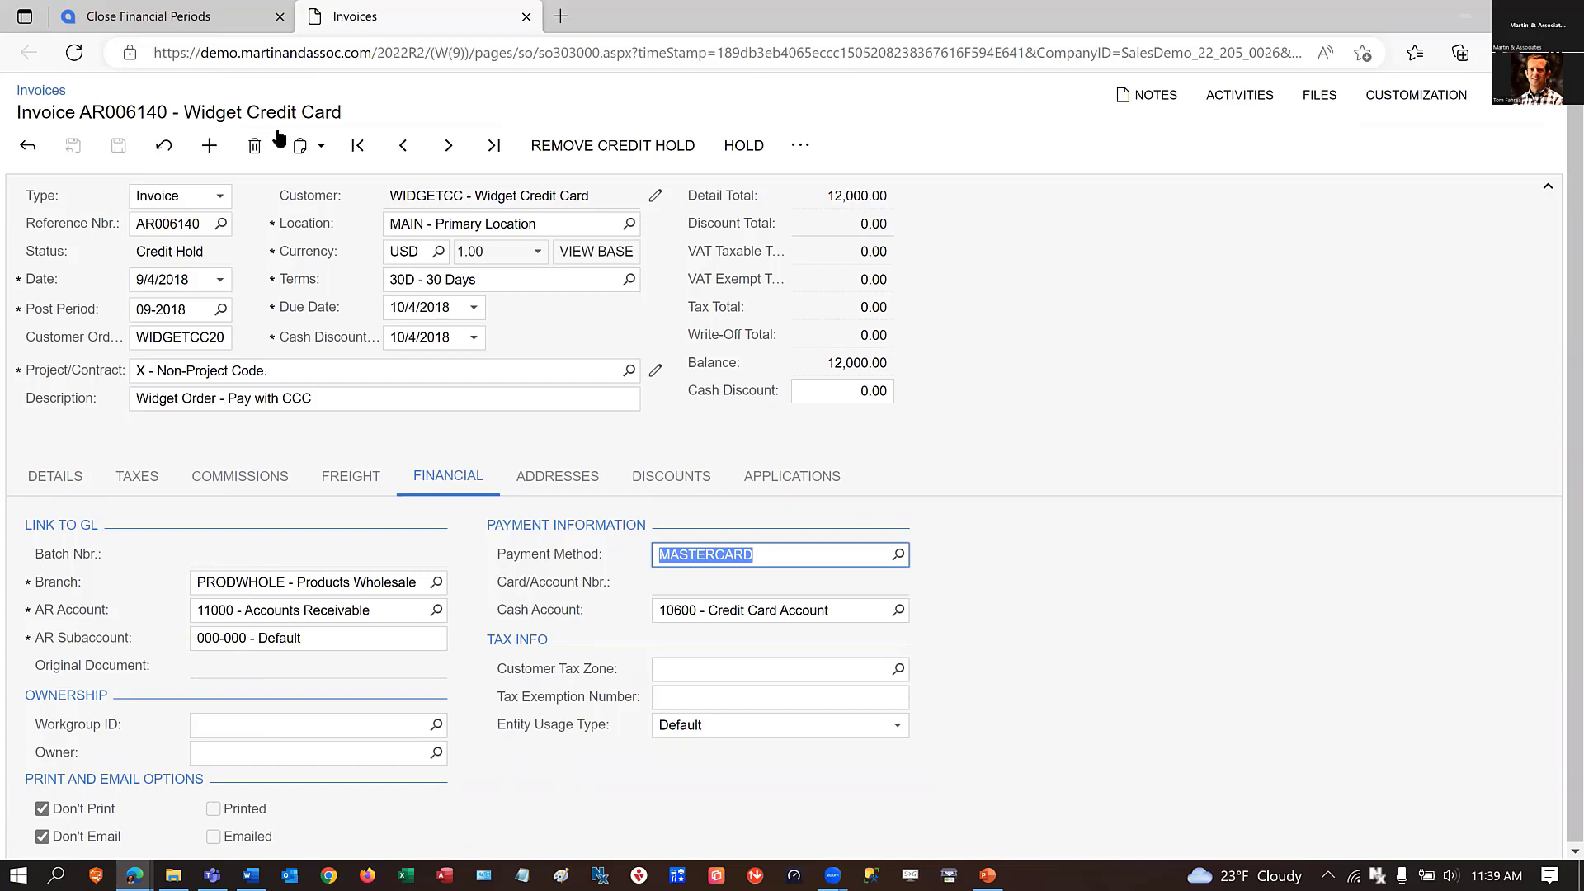
{"action": "left_click", "coordinate": [254, 148]}
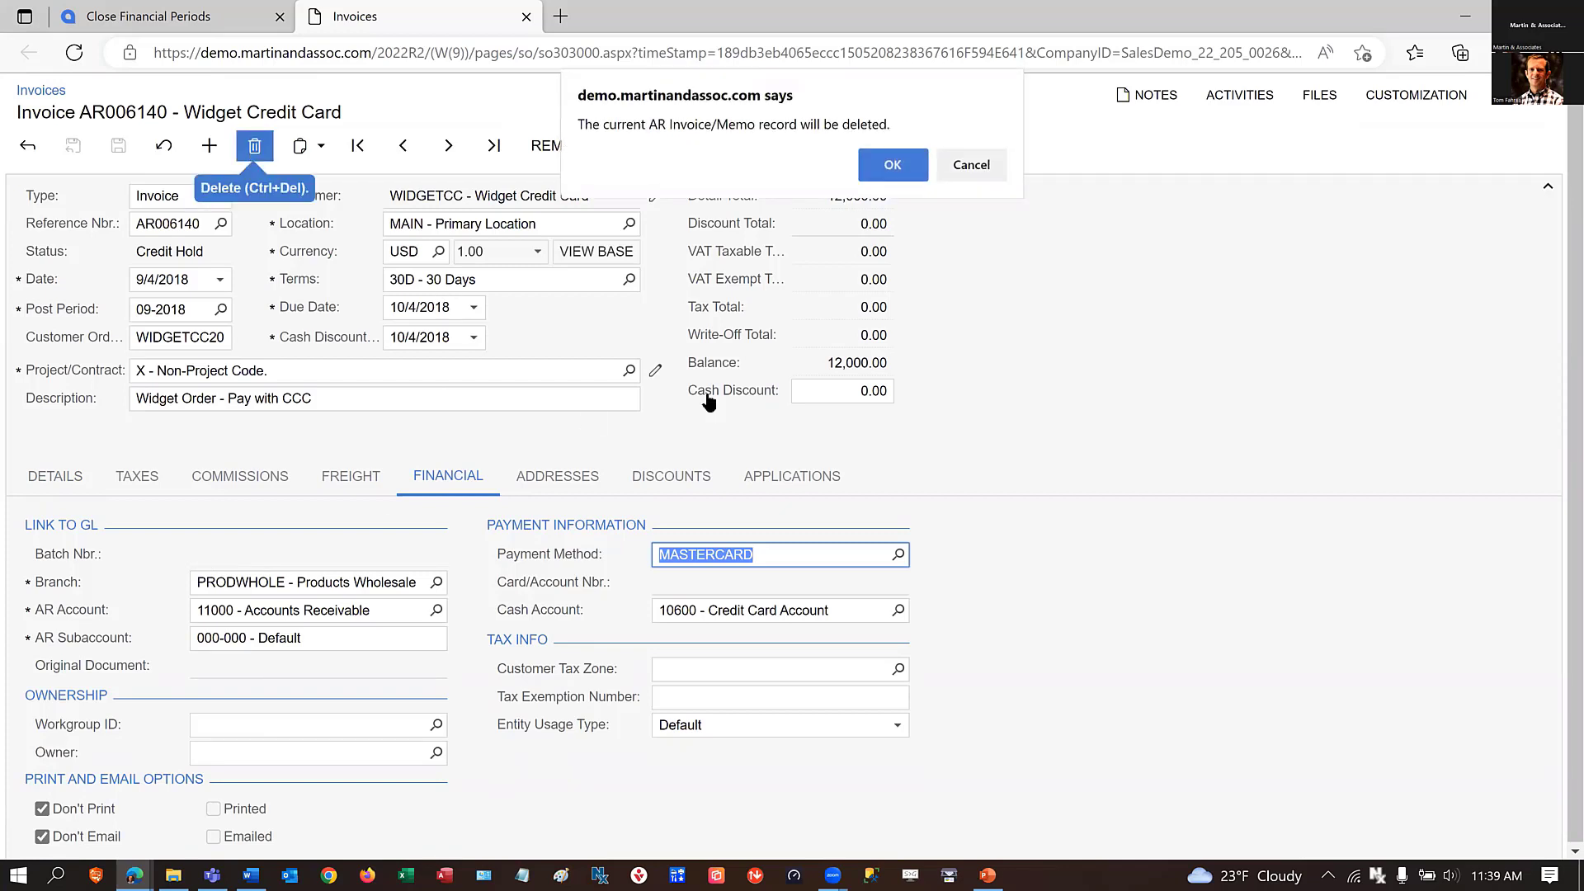
{"action": "left_click", "coordinate": [895, 166]}
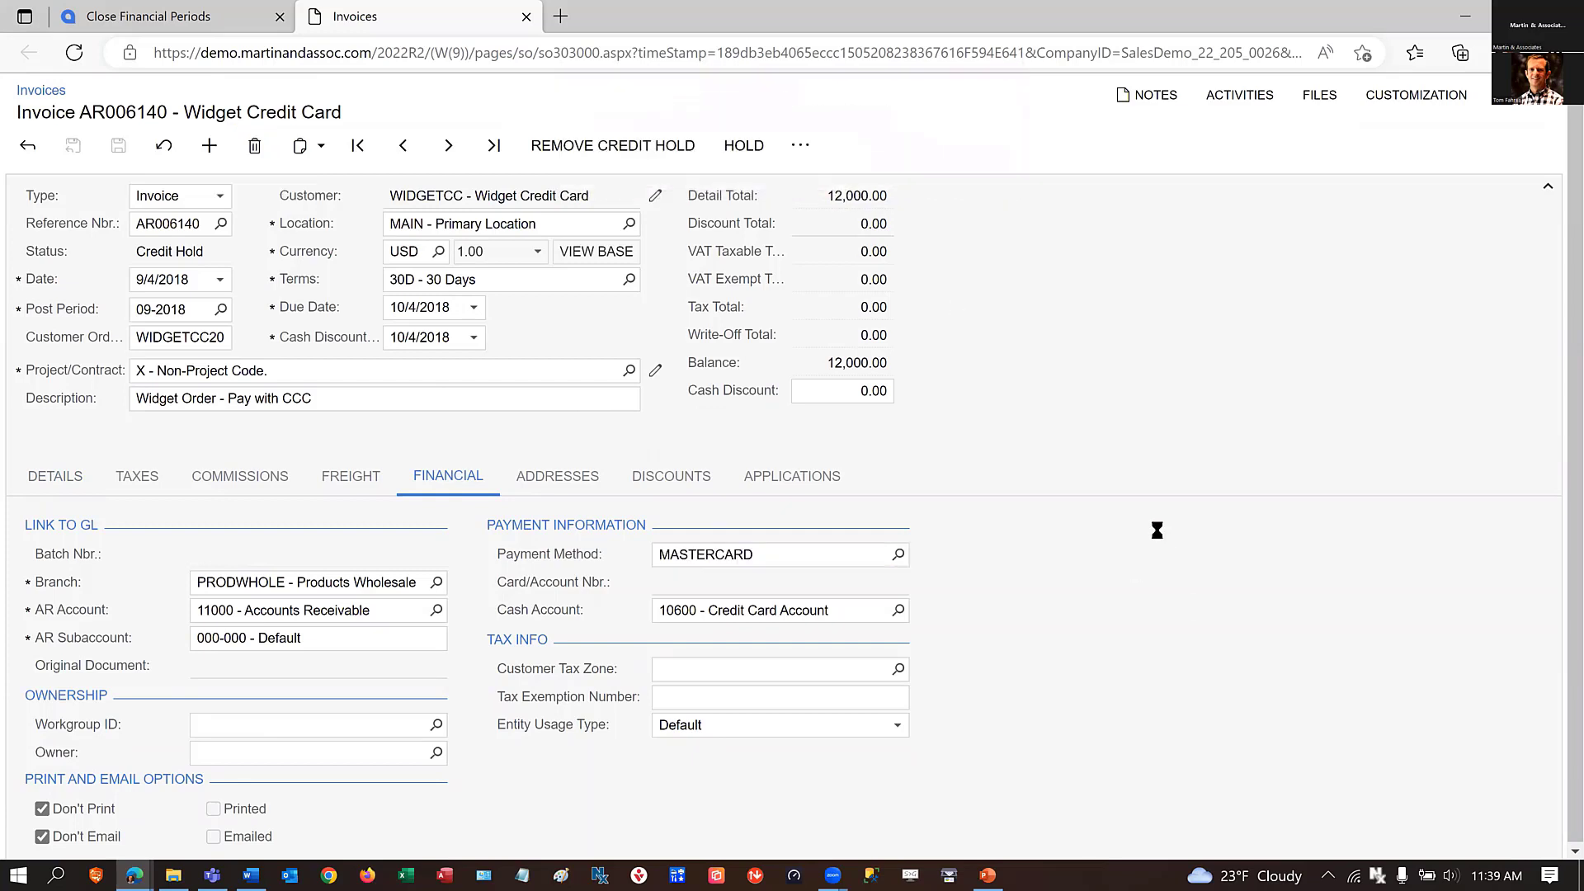
{"action": "left_click", "coordinate": [526, 18]}
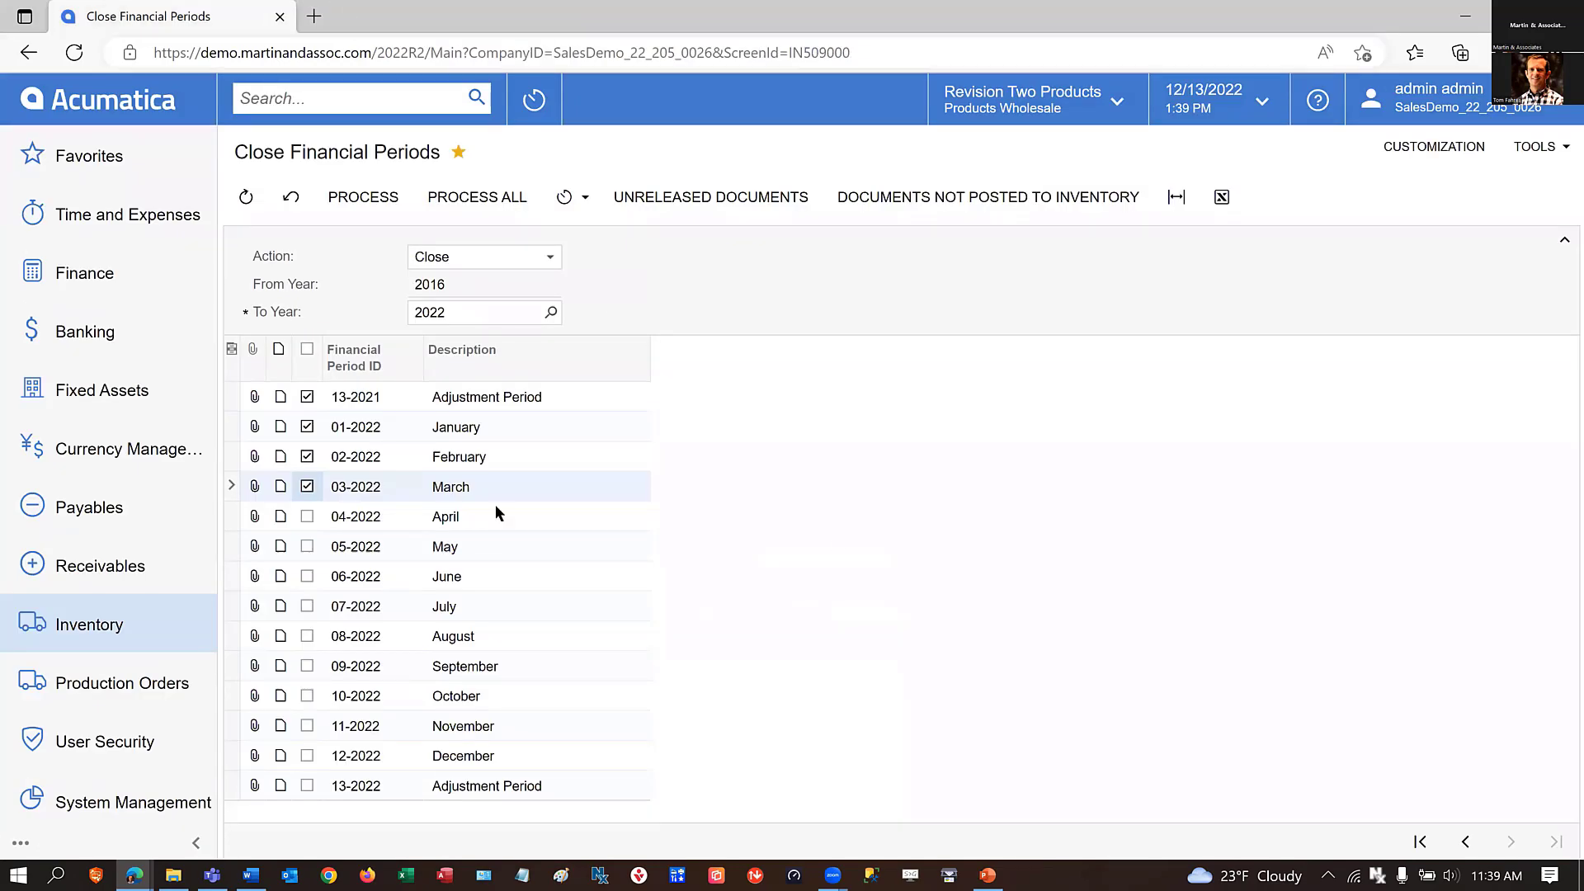
Rerun the Documents Not Posted to Inventory report and examine the orders linked to the partially invoiced September 2018 shipment.
{"action": "left_click", "coordinate": [920, 198]}
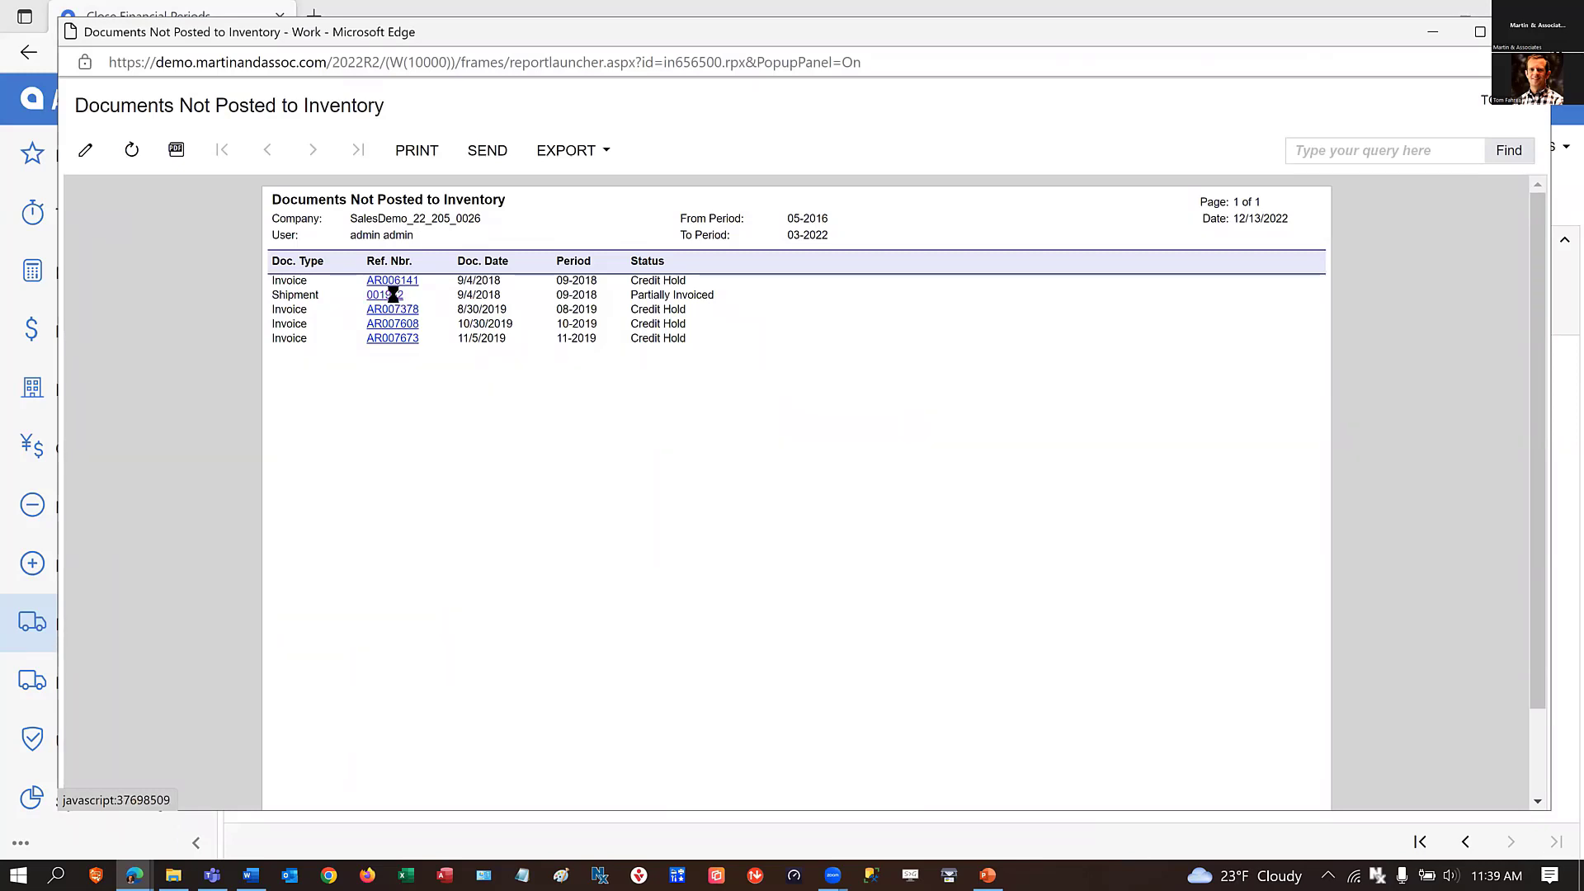
{"action": "left_click", "coordinate": [393, 297]}
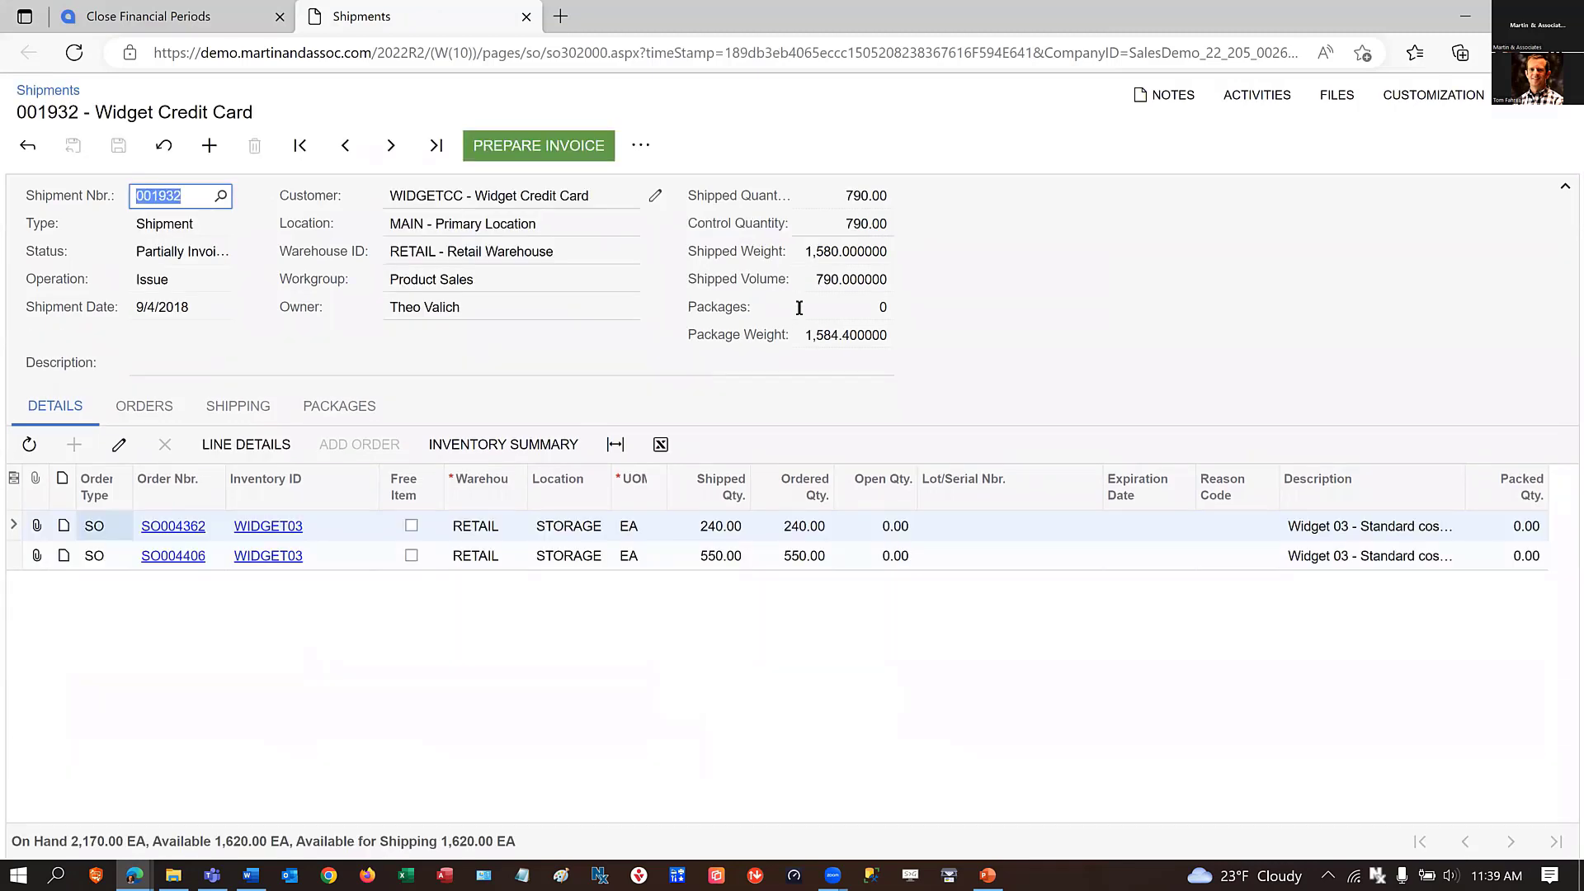
{"action": "left_click", "coordinate": [145, 409]}
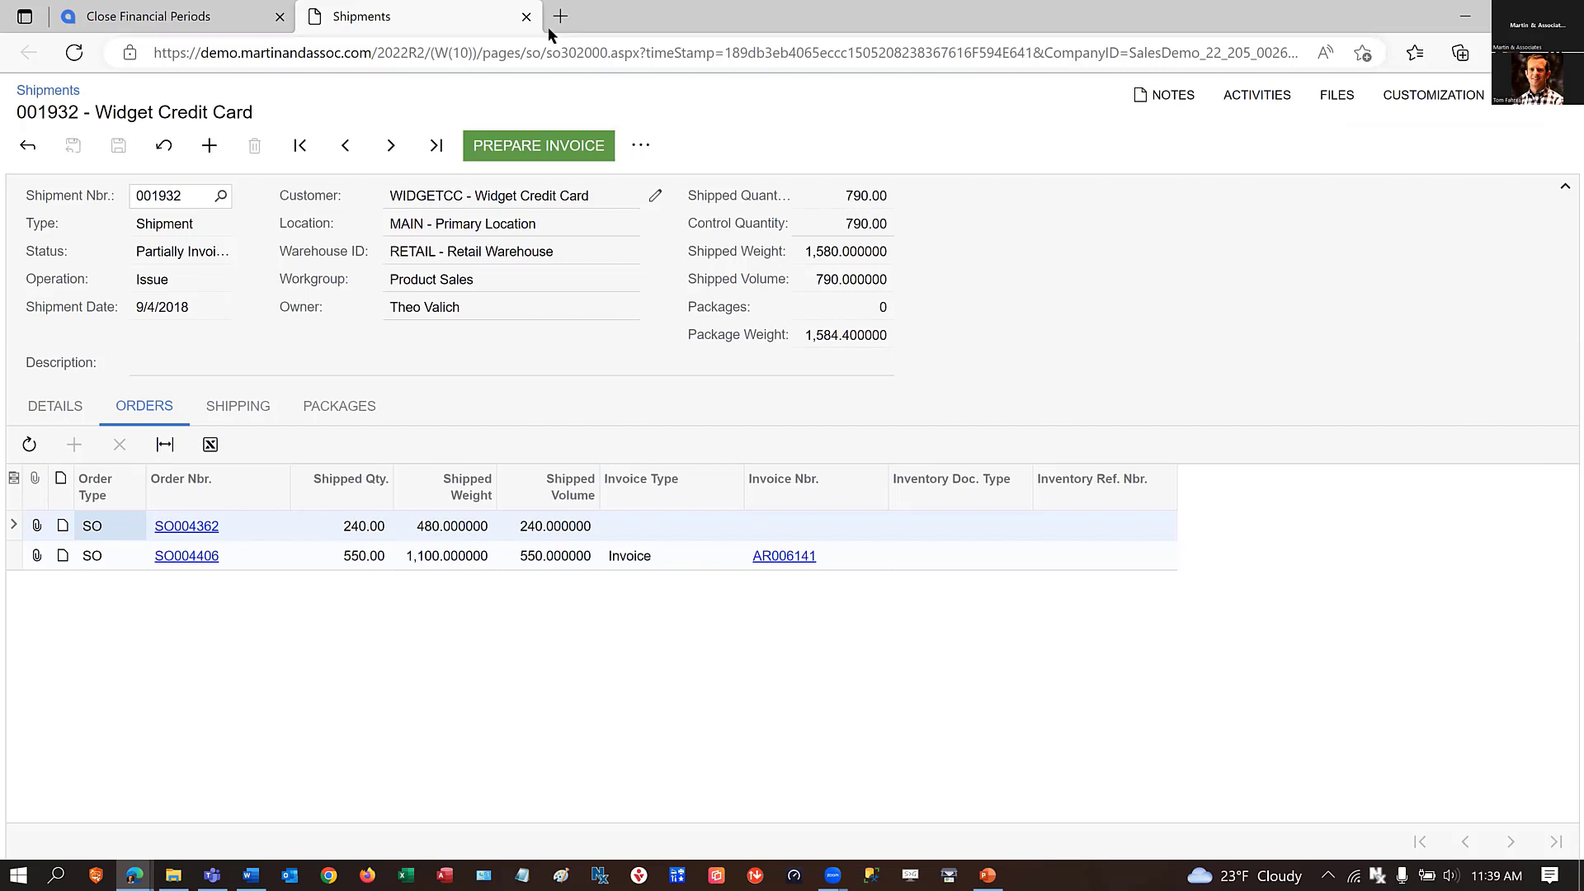
{"action": "left_click", "coordinate": [527, 16]}
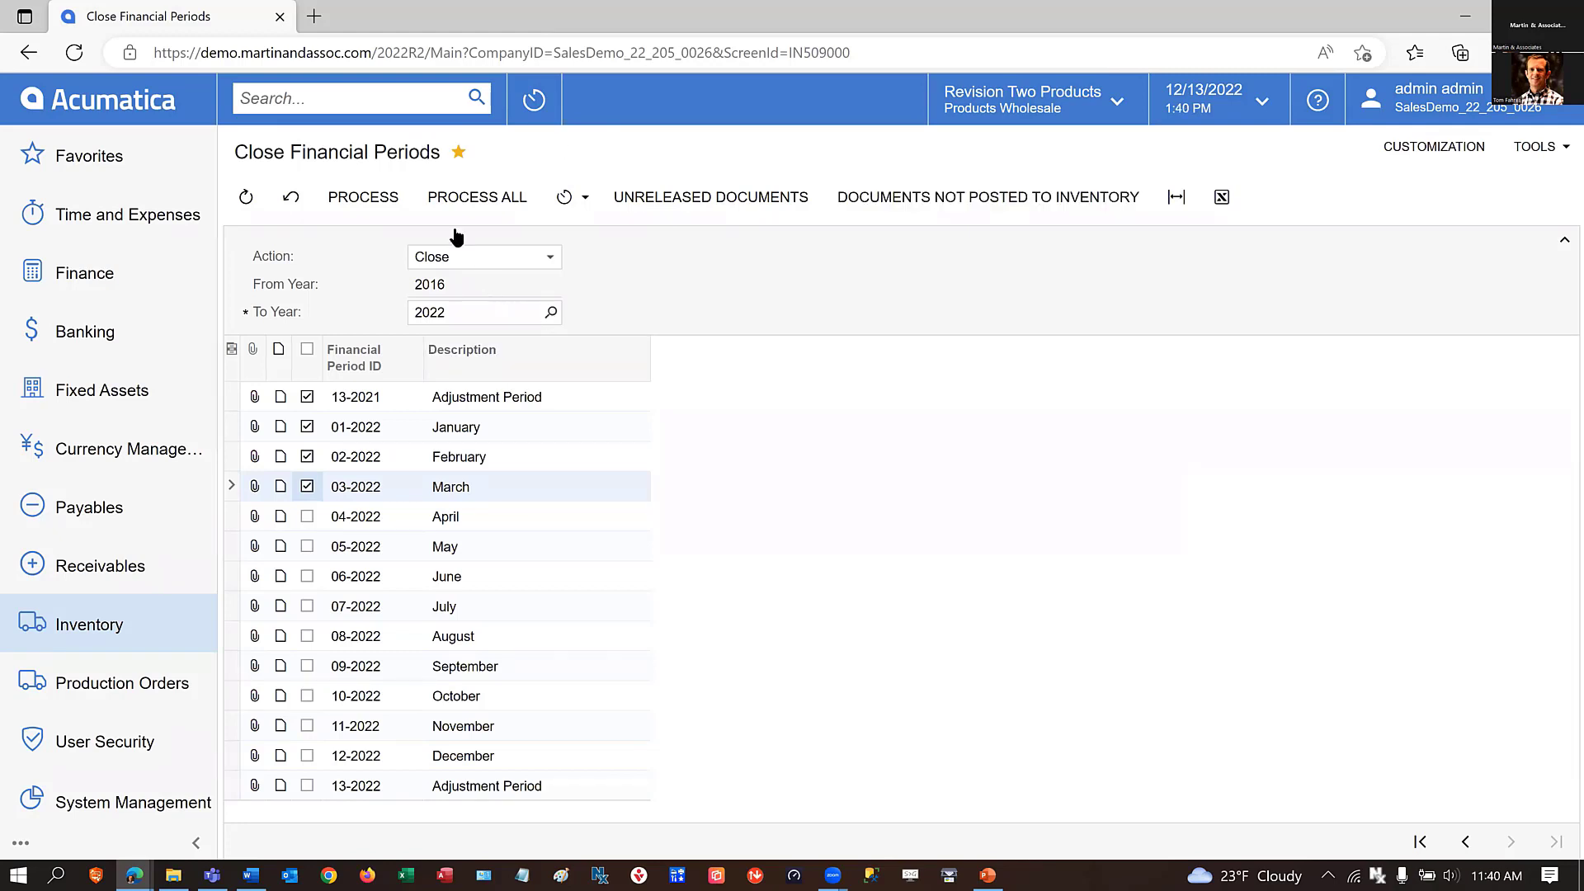
Reload Close Financial Periods, set the To Year to 2018, and select the inventory periods up to 01-2018.
{"action": "left_click", "coordinate": [74, 54]}
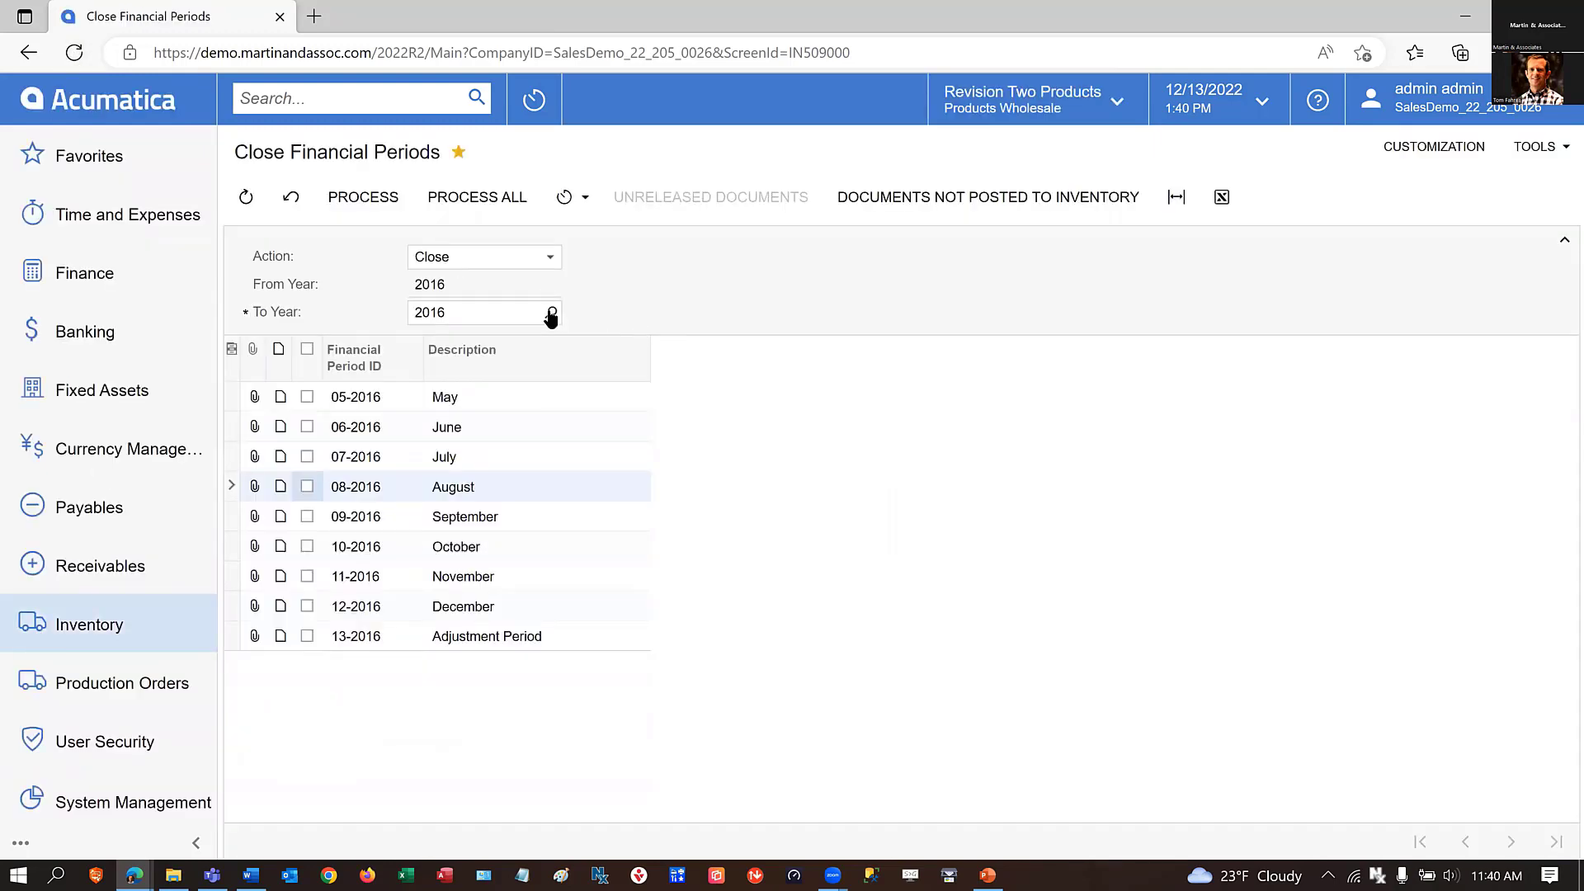
{"action": "left_click", "coordinate": [505, 312]}
{"action": "left_click", "coordinate": [552, 312]}
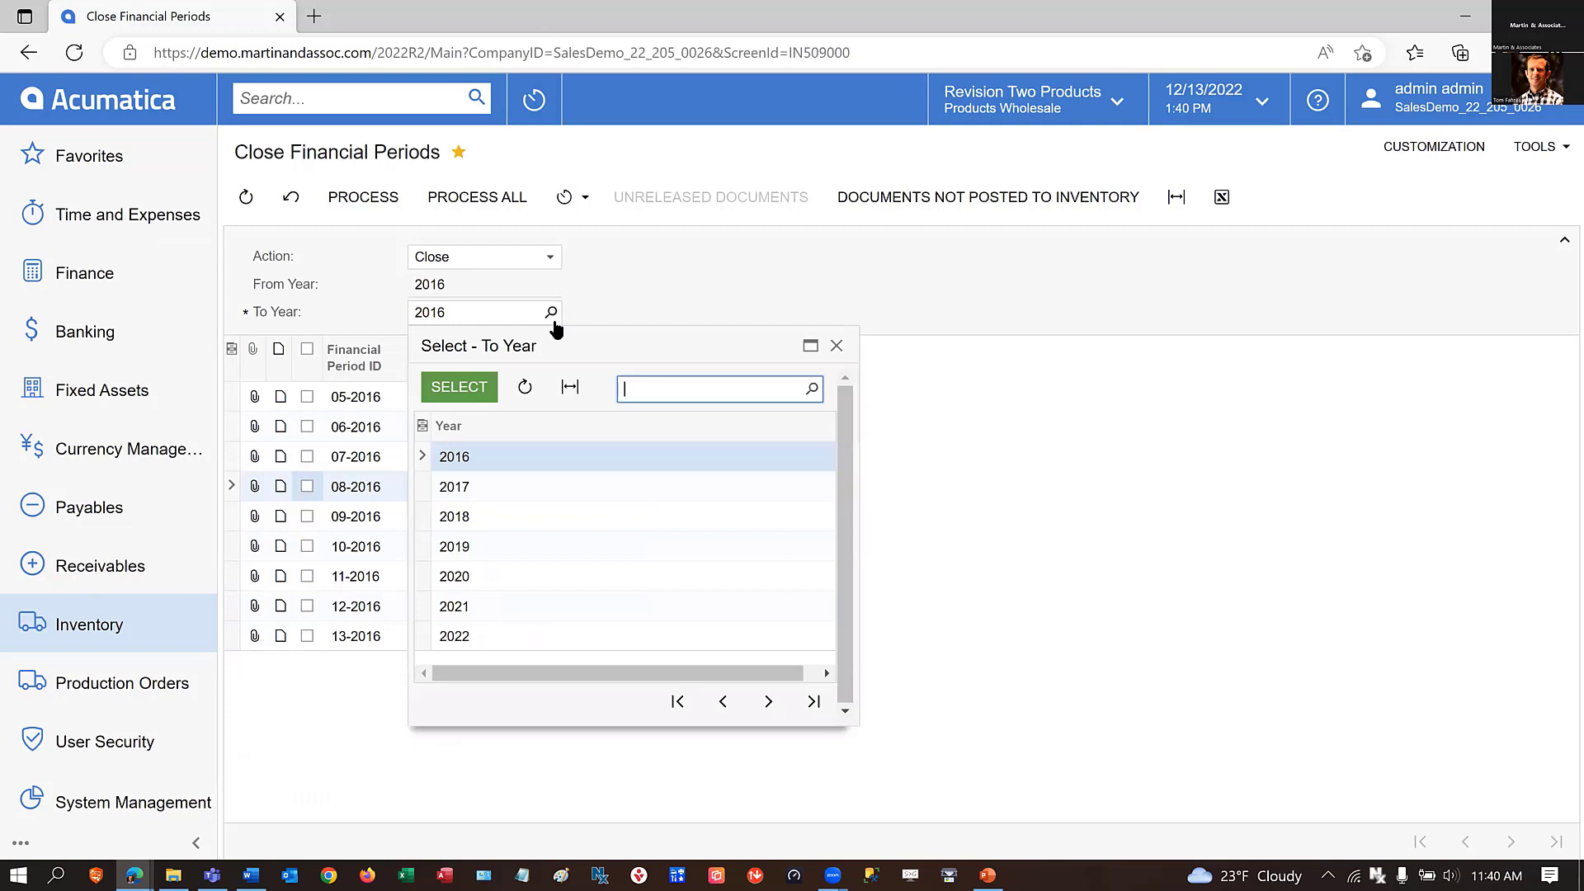
{"action": "left_click", "coordinate": [467, 517]}
{"action": "left_click", "coordinate": [459, 387]}
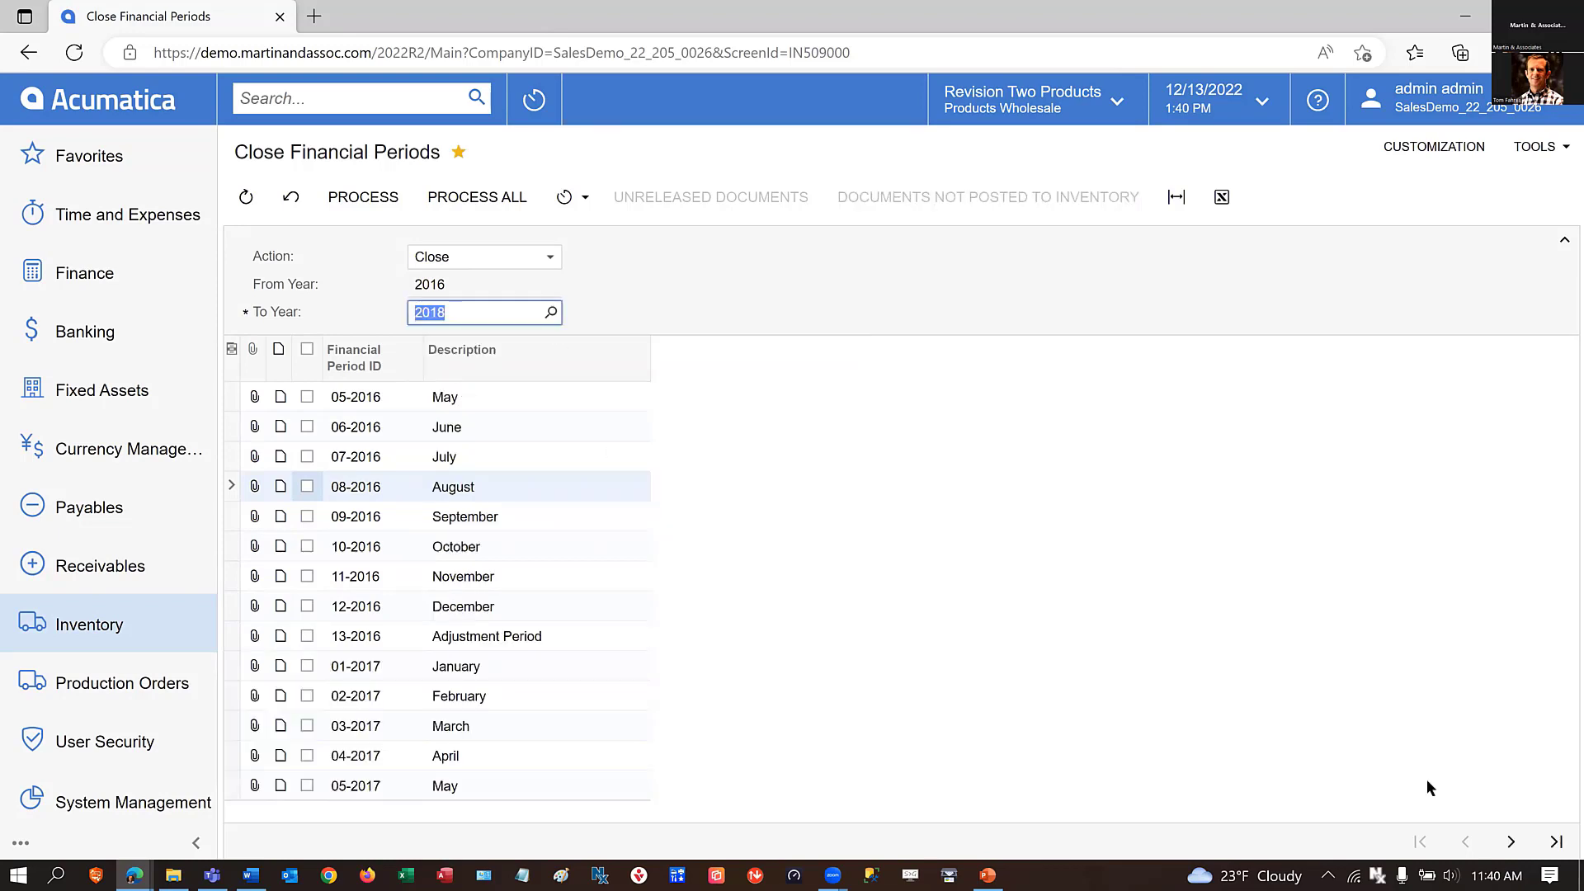
{"action": "left_click", "coordinate": [1556, 842]}
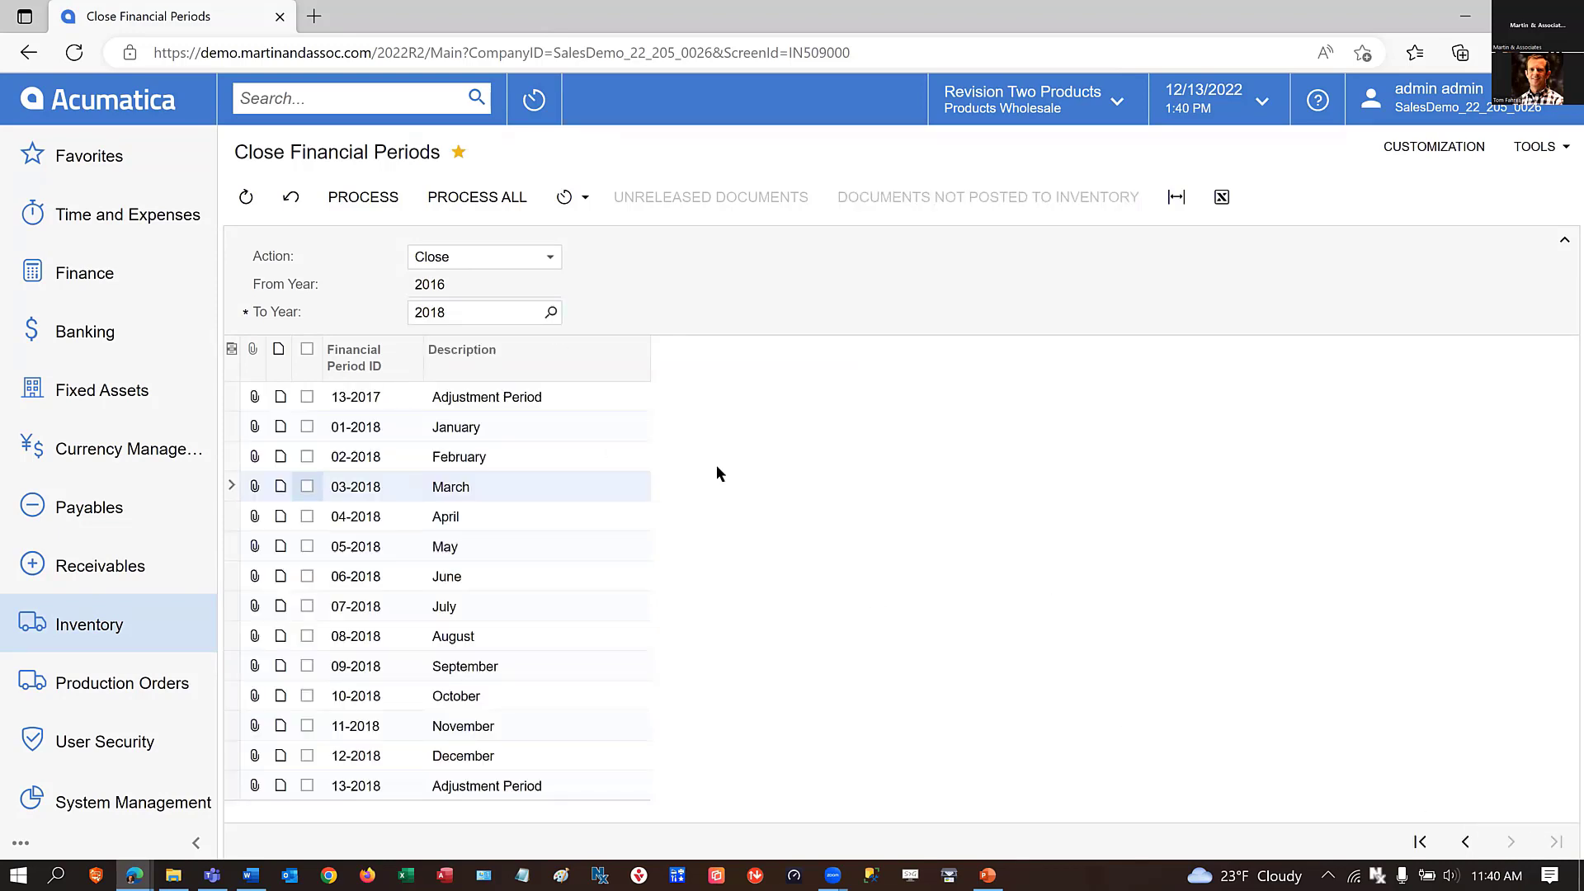
{"action": "left_click", "coordinate": [305, 427]}
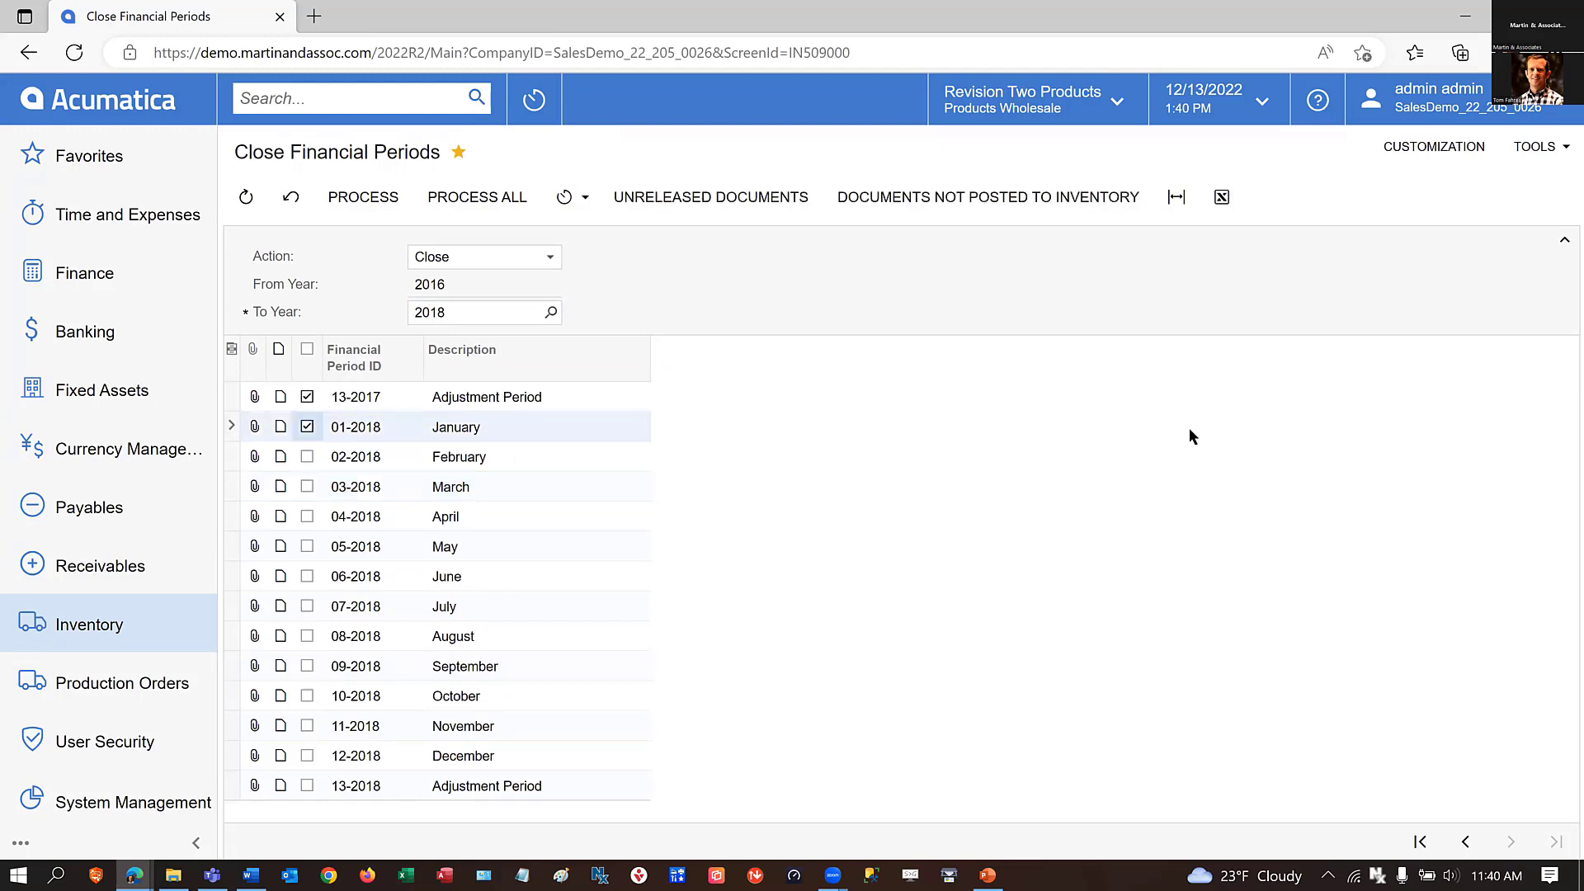
Check the selected periods for documents not posted to inventory and unreleased documents, and close the inventory periods up to 01-2018.
{"action": "left_click", "coordinate": [948, 197]}
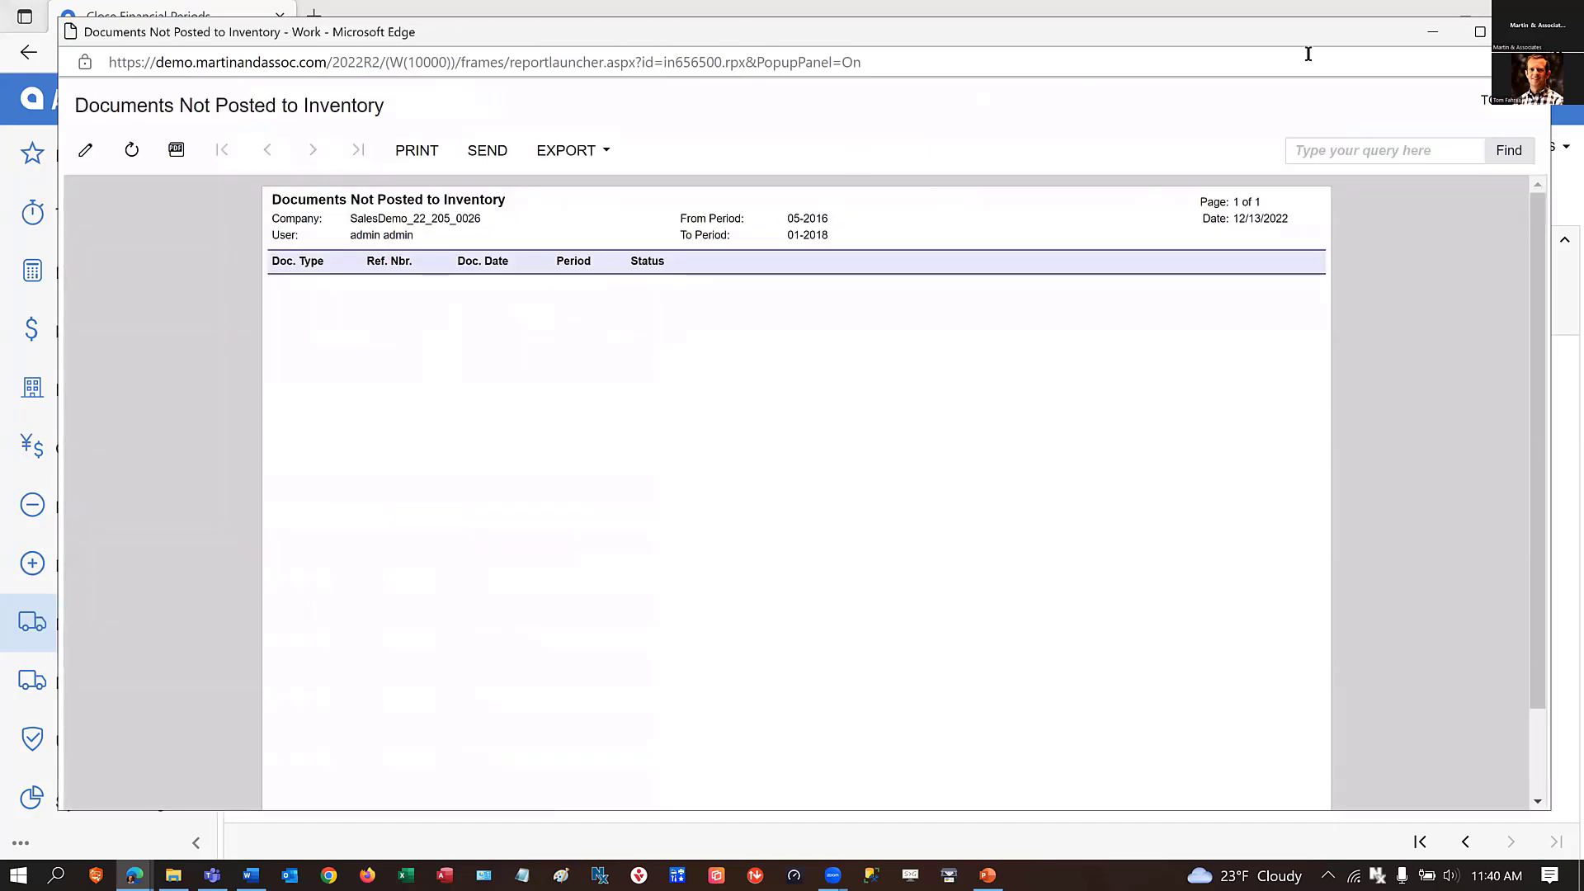
{"action": "left_click", "coordinate": [1527, 32]}
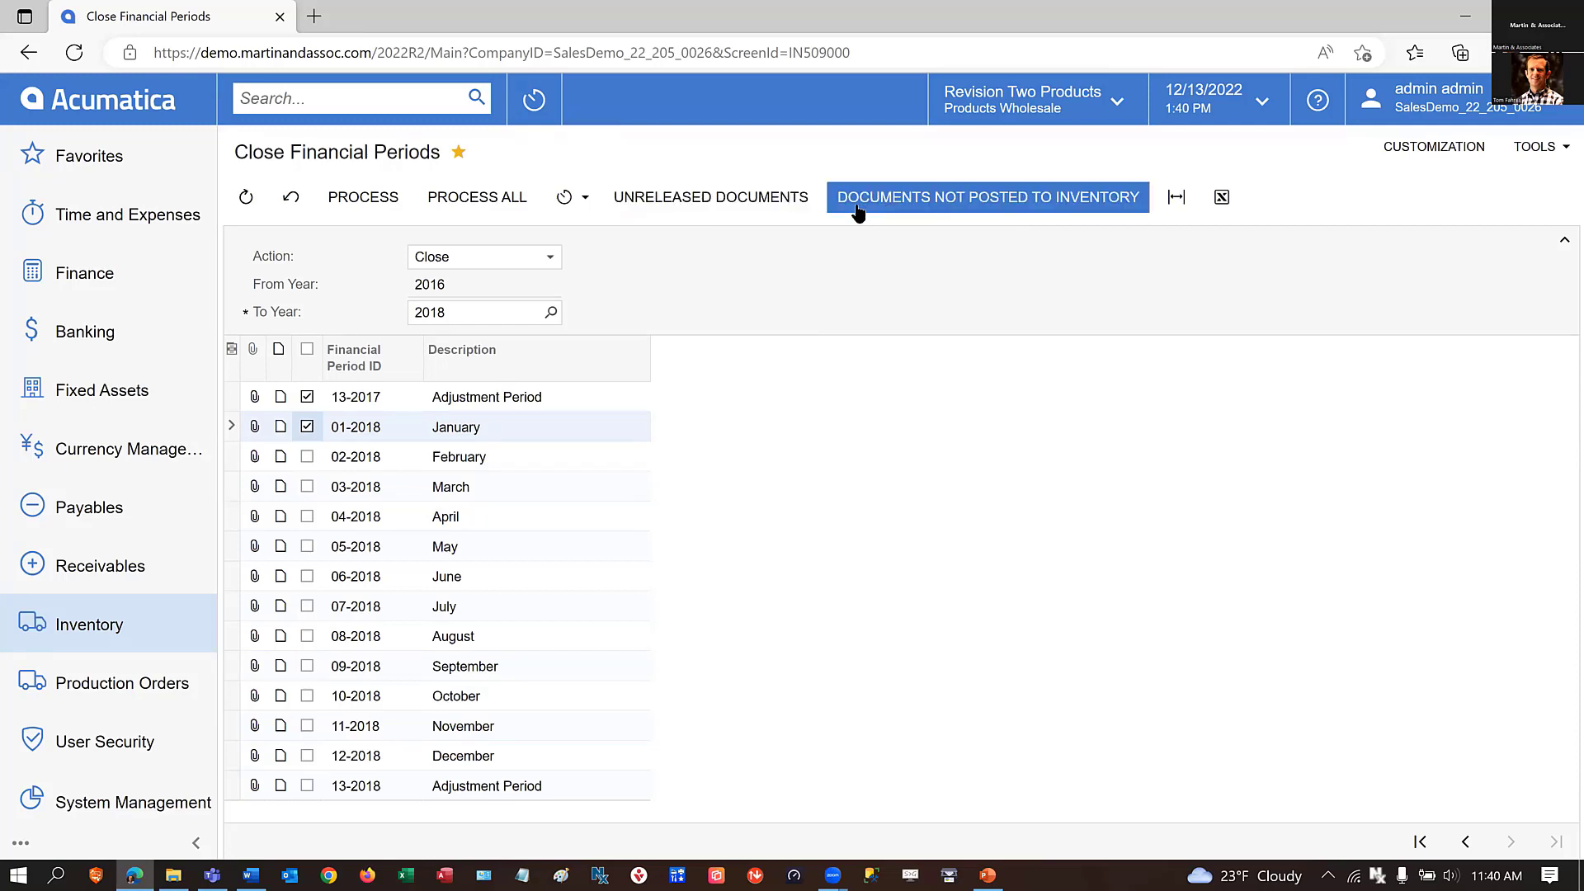
{"action": "left_click", "coordinate": [751, 198]}
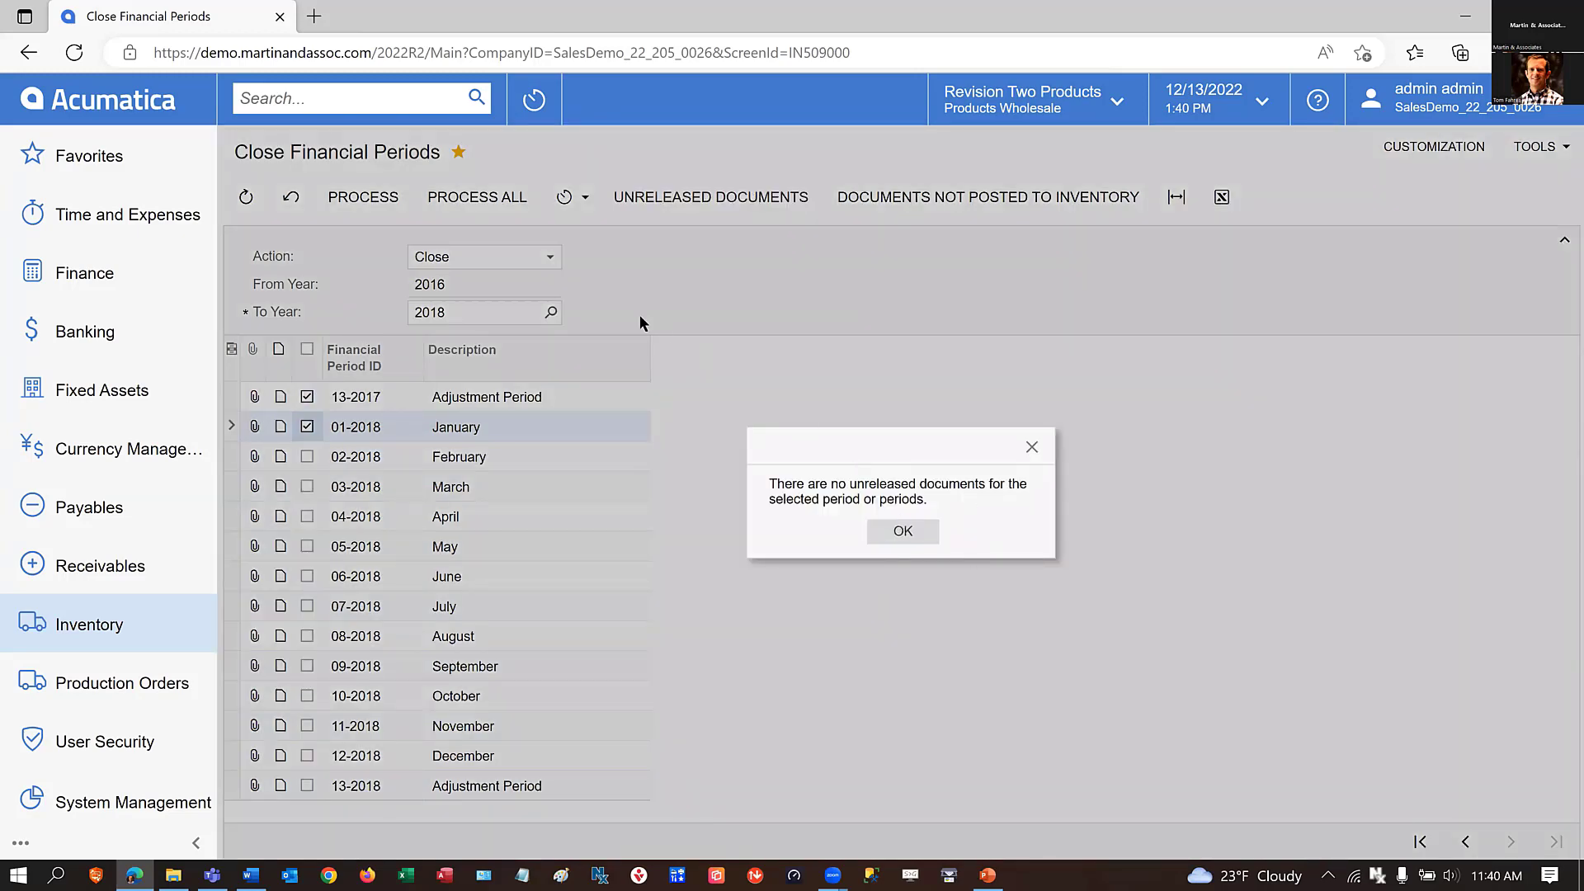
{"action": "left_click", "coordinate": [898, 536]}
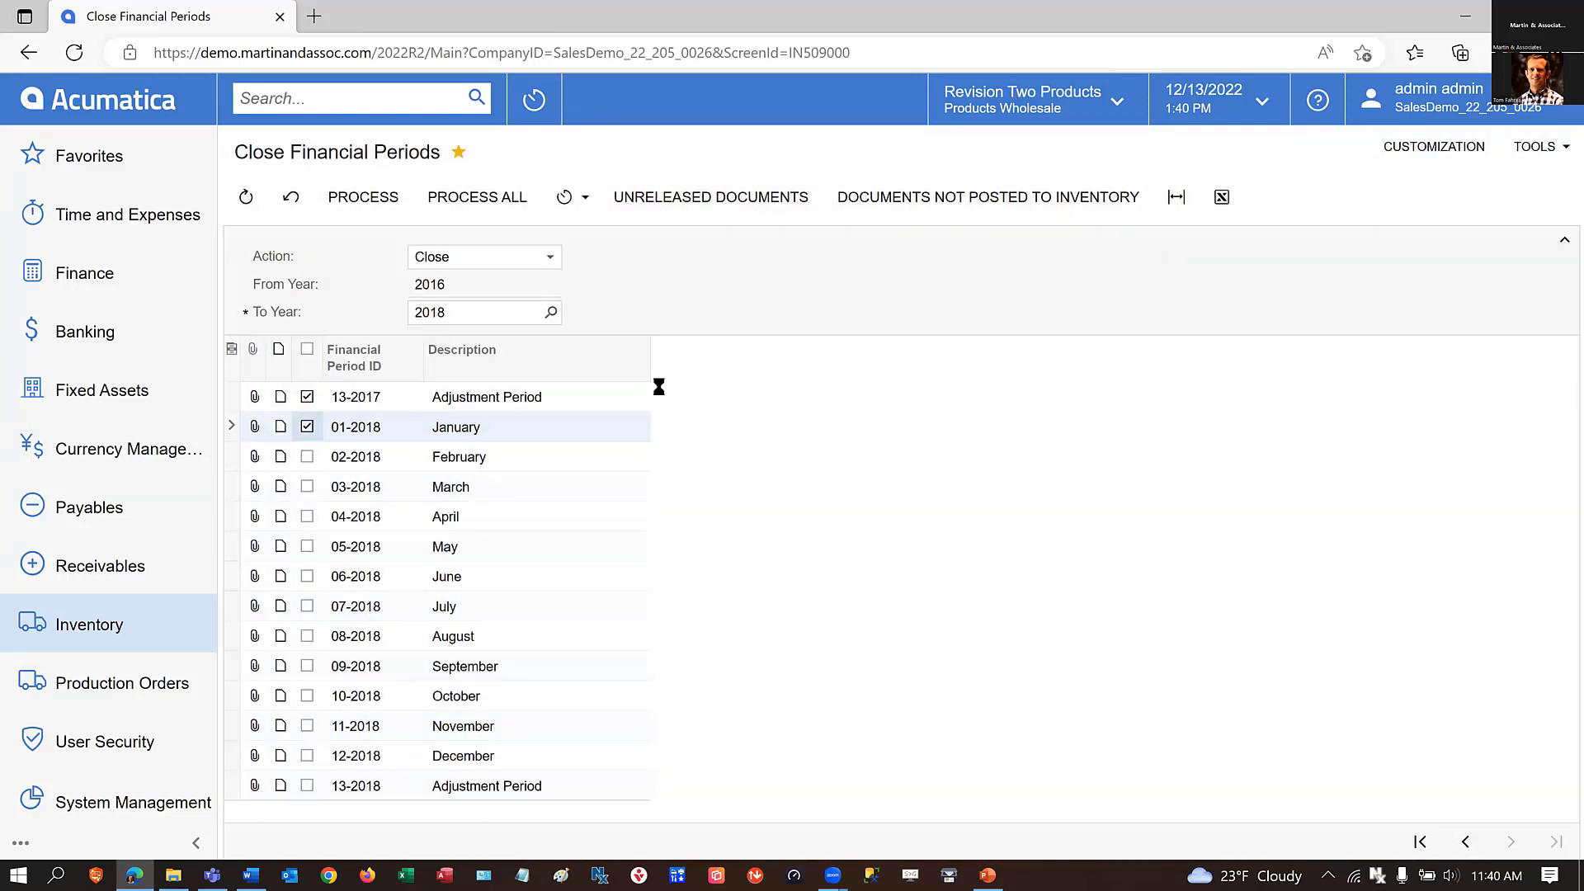
{"action": "left_click", "coordinate": [367, 201]}
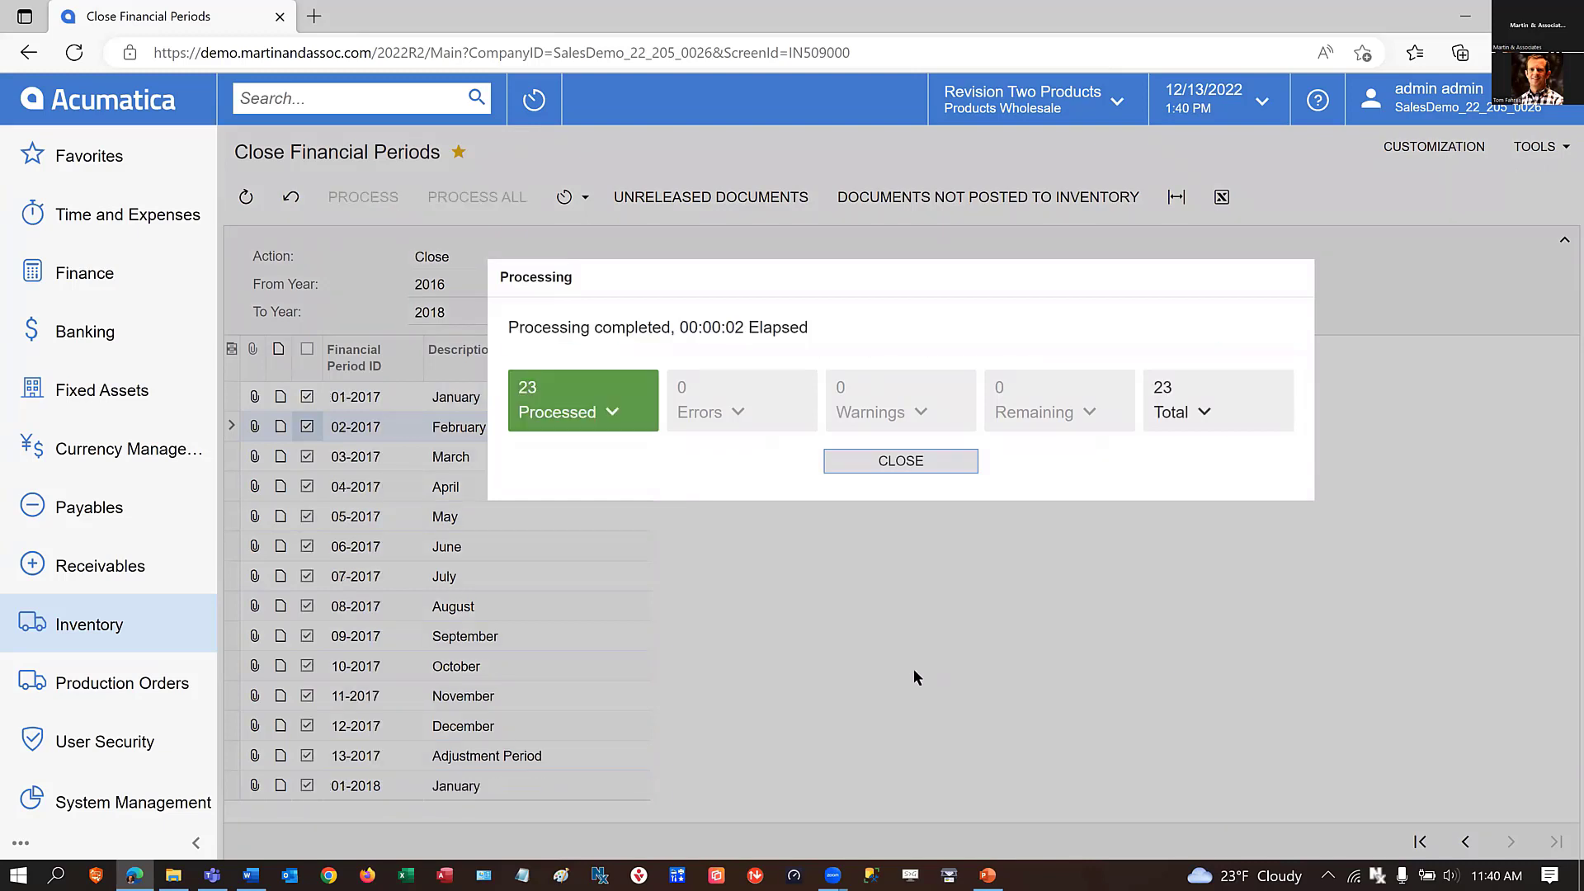
{"action": "left_click", "coordinate": [894, 468]}
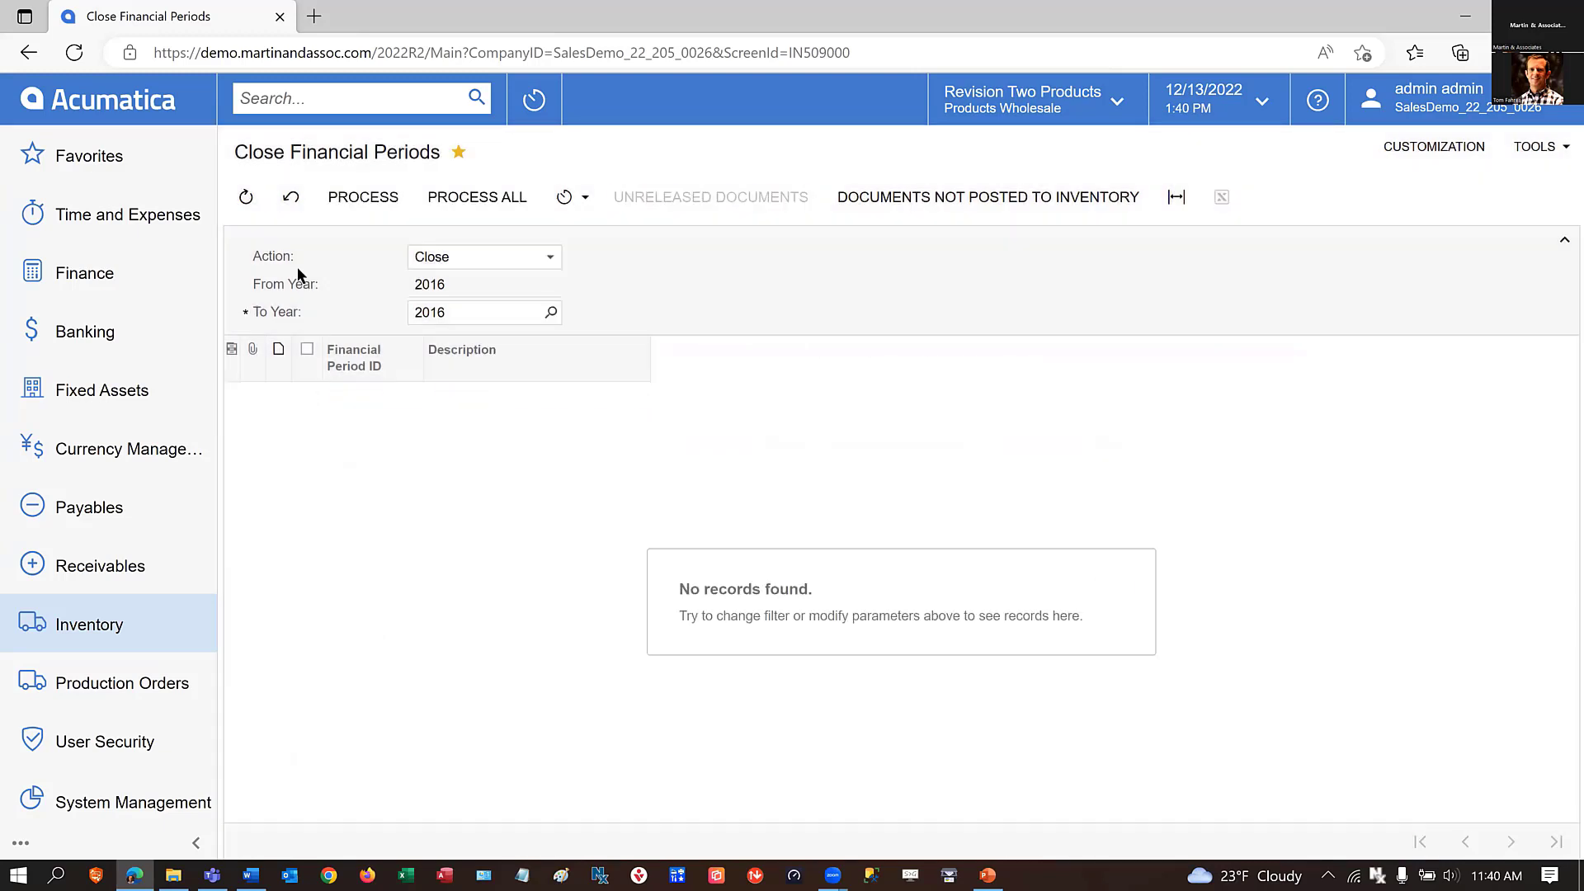
Open the Master Financial Calendar and go back from 2022 to 2017 to review which periods are closed in each module.
{"action": "left_click", "coordinate": [74, 102]}
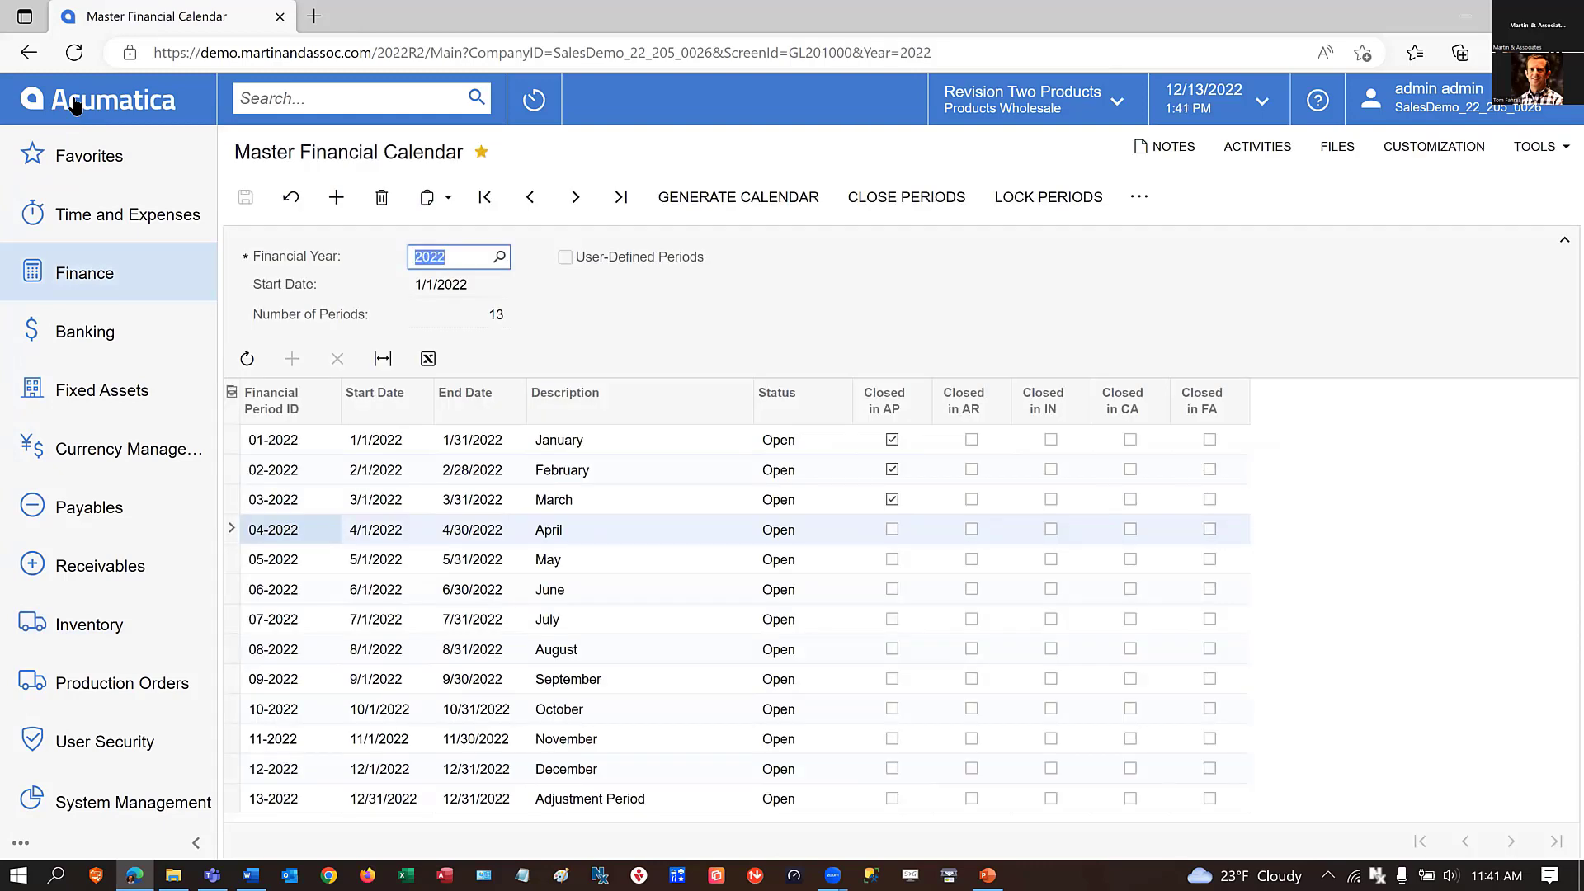
{"action": "left_click", "coordinate": [532, 200]}
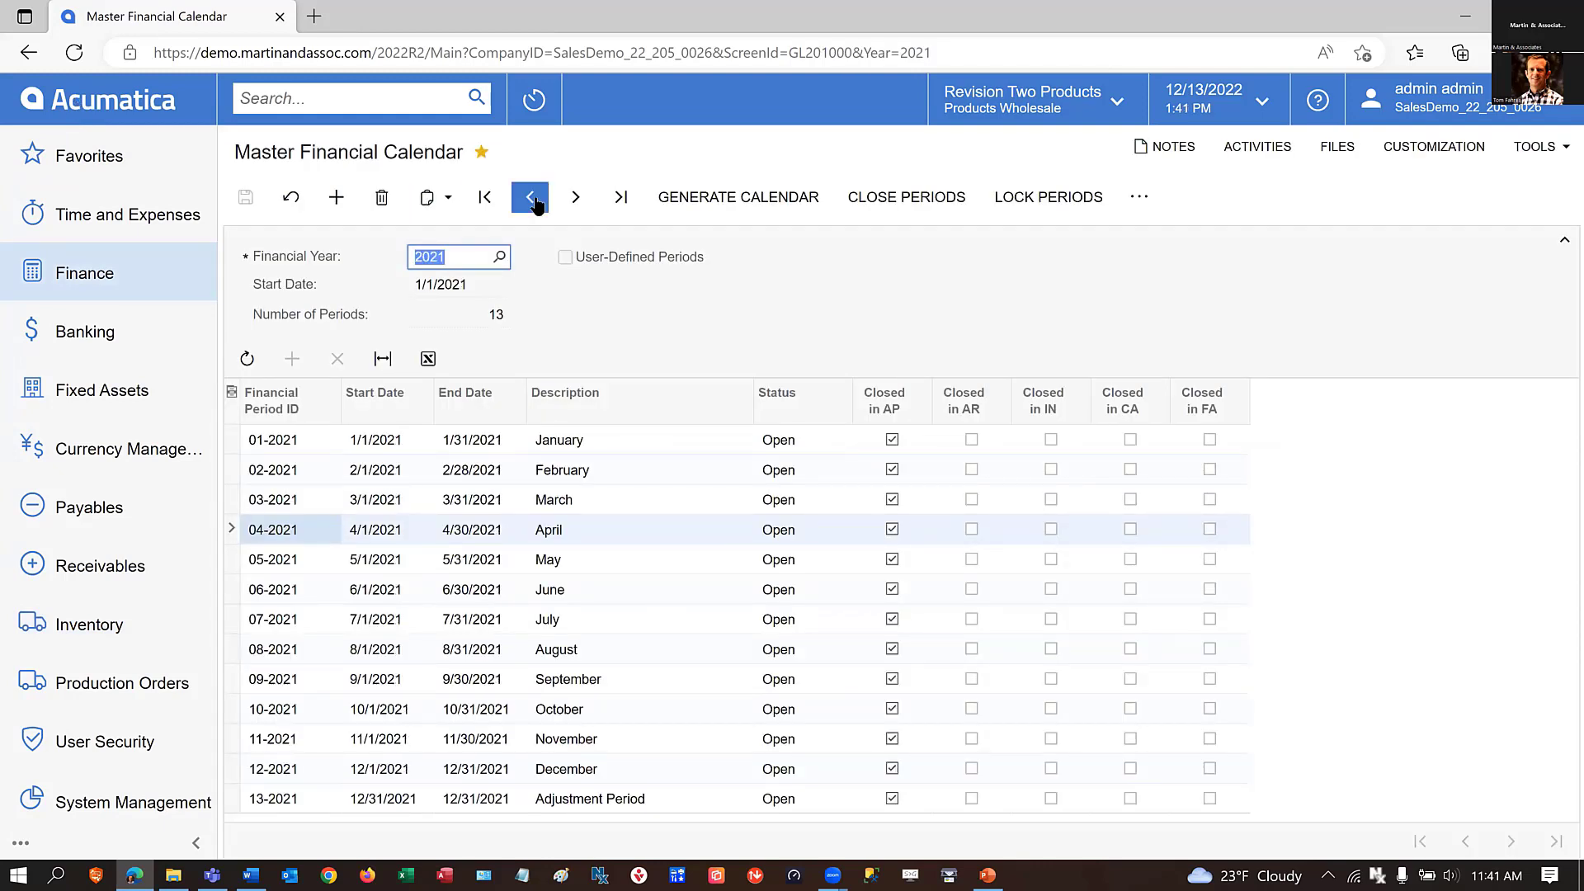
{"action": "left_click", "coordinate": [530, 201]}
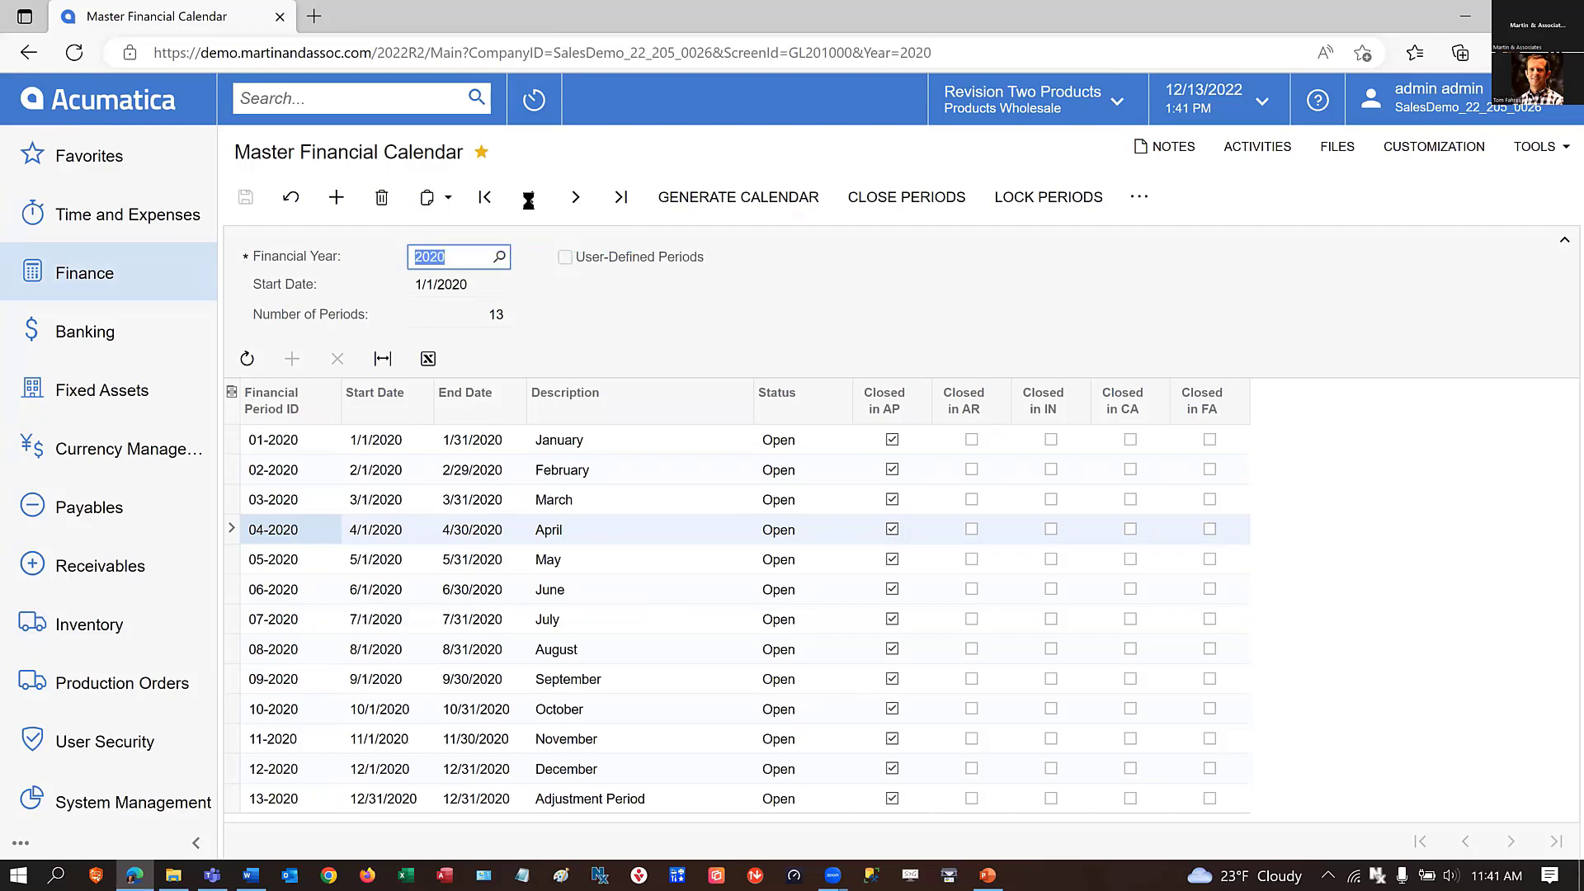
{"action": "left_click", "coordinate": [529, 201]}
{"action": "left_click", "coordinate": [529, 200]}
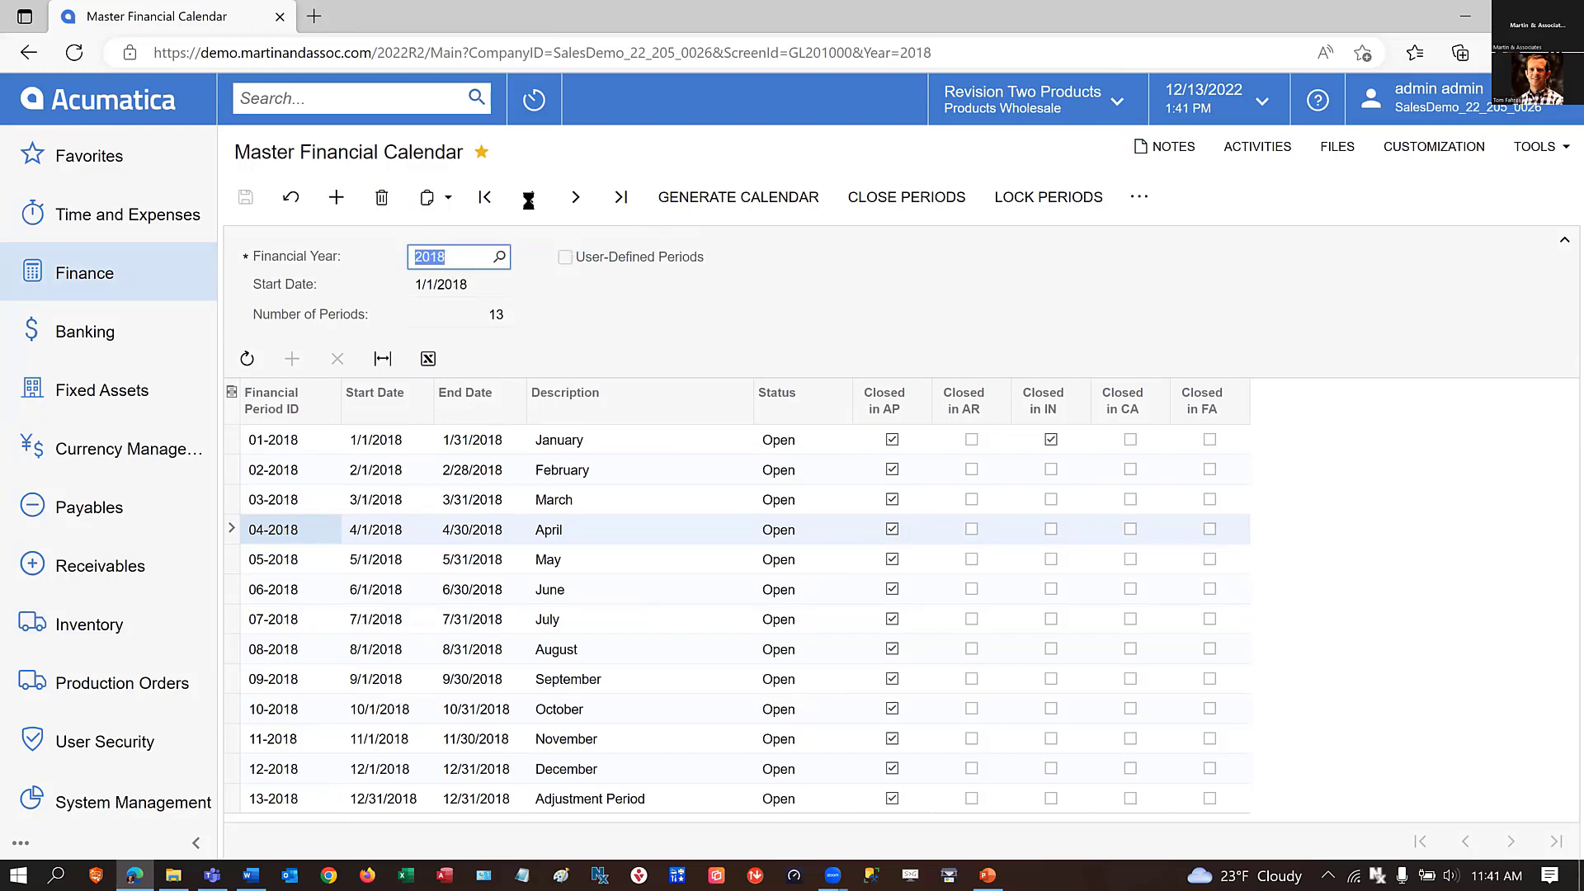
{"action": "left_click", "coordinate": [529, 201]}
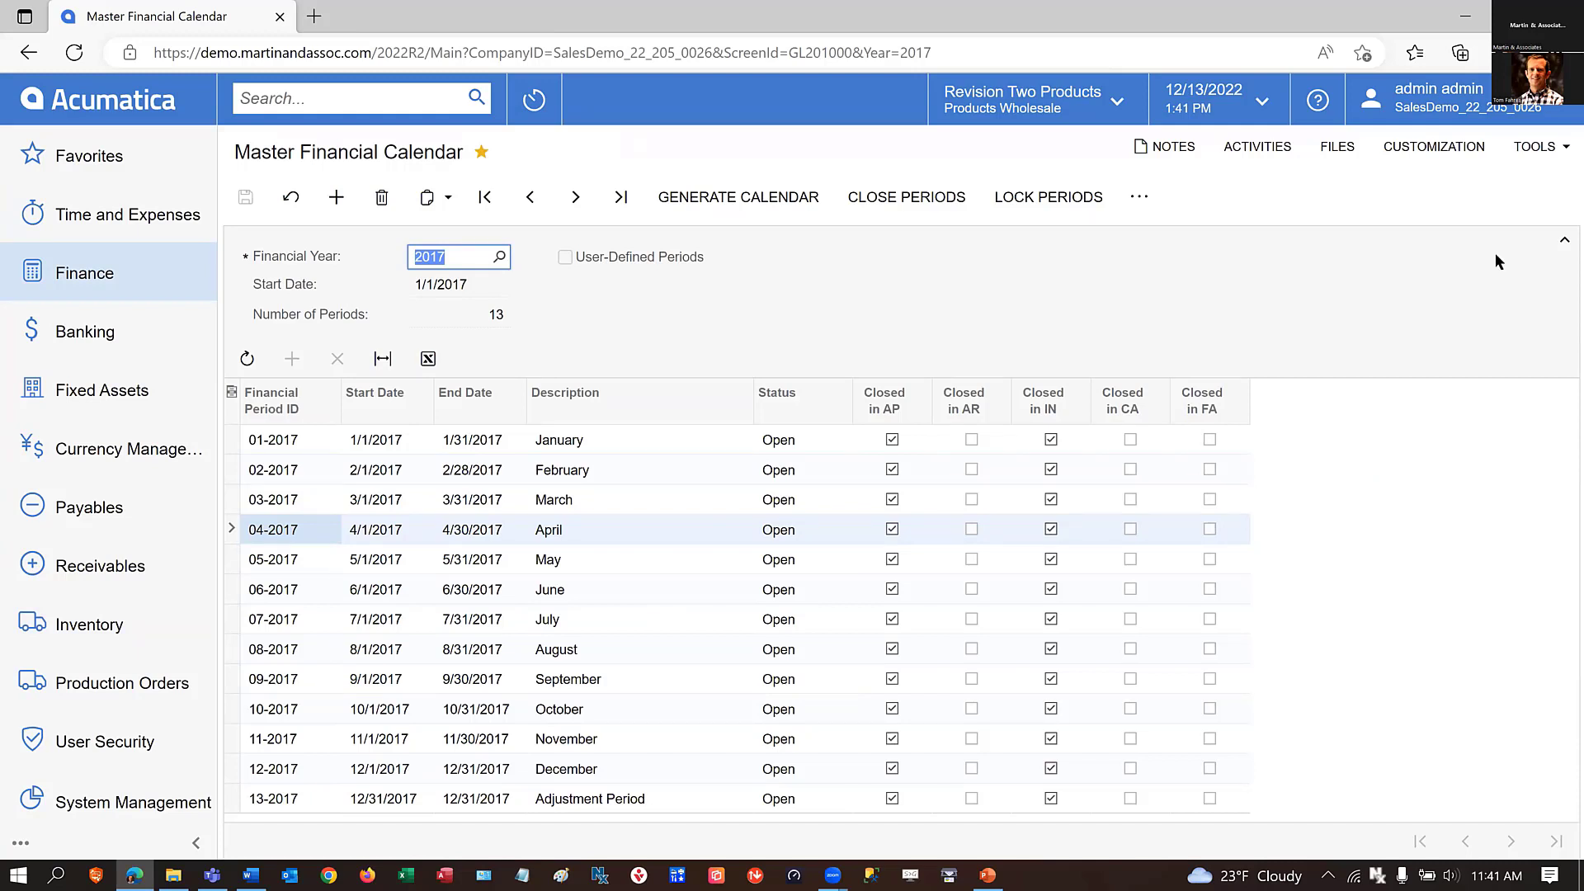
Open the Materials transactions list under Production Orders.
{"action": "left_click", "coordinate": [95, 685]}
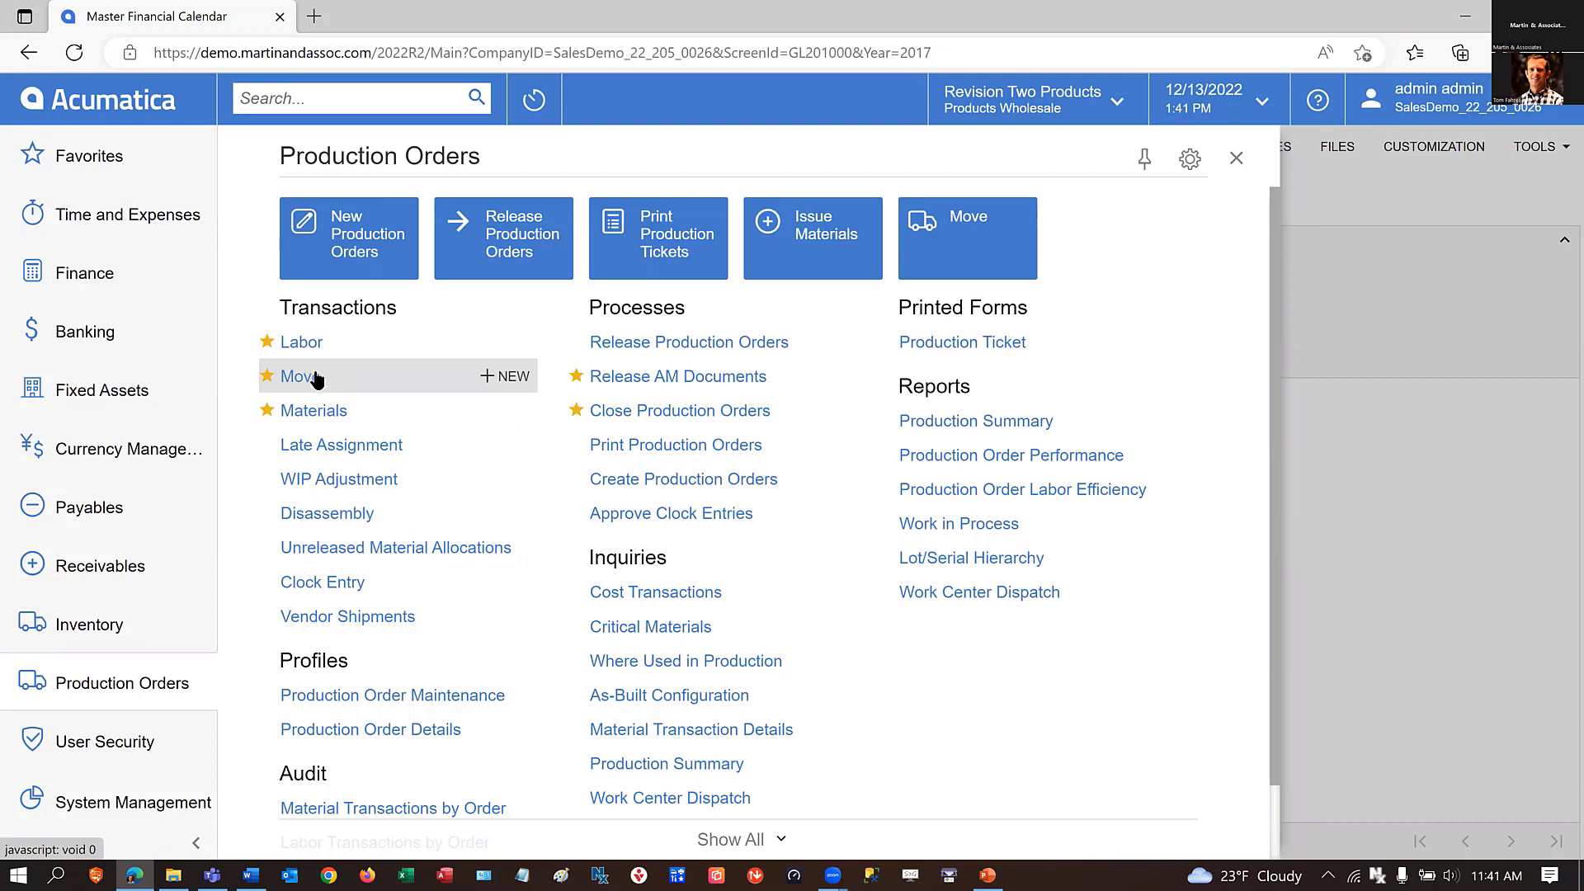
{"action": "left_click", "coordinate": [313, 411]}
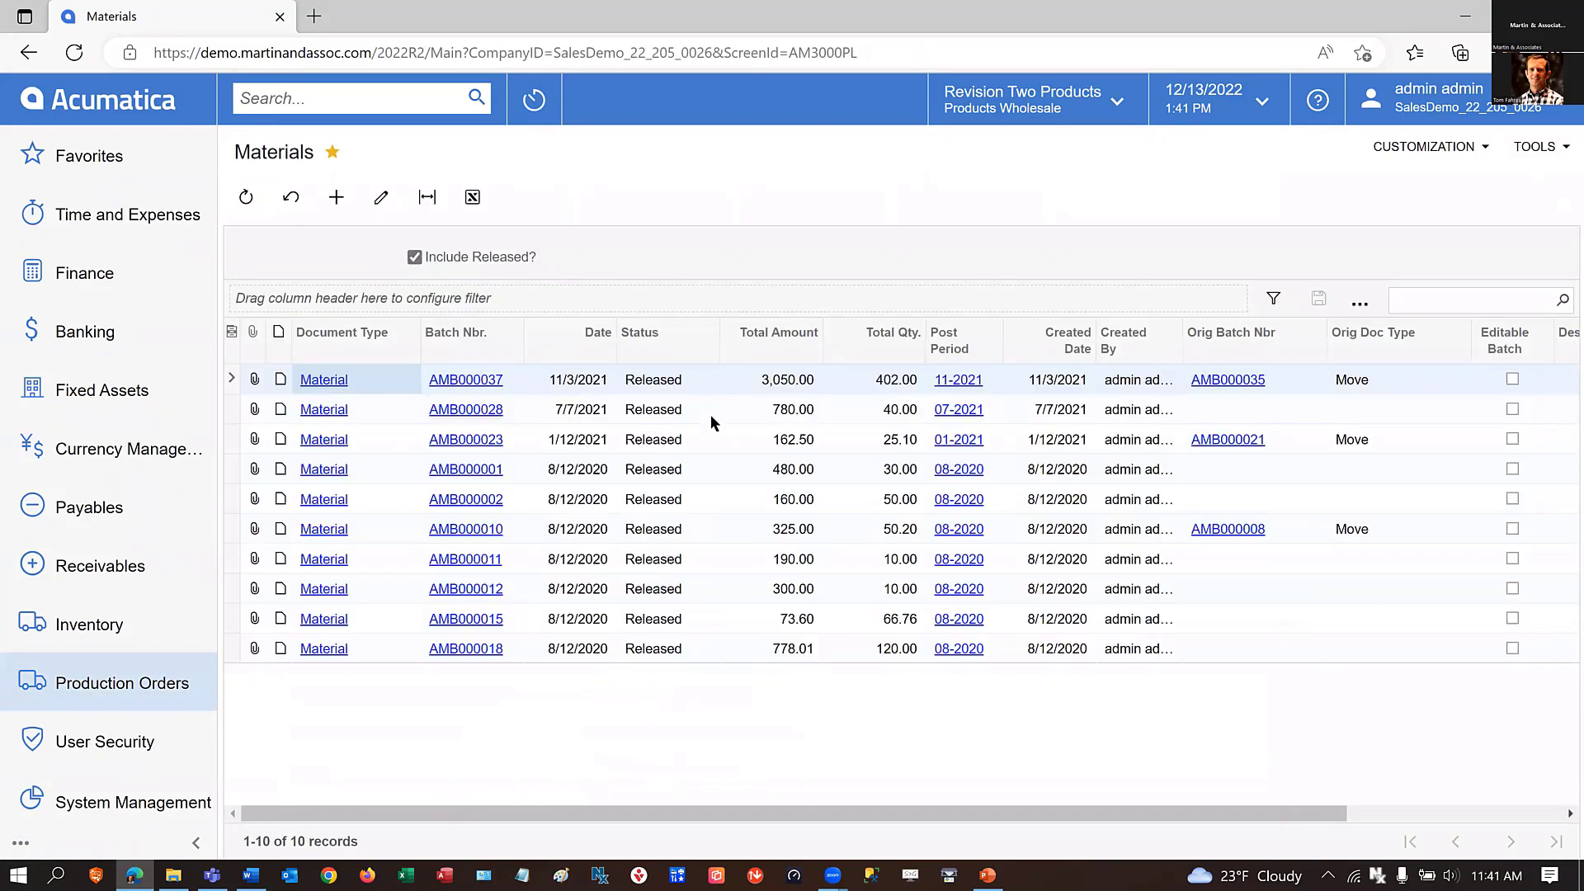
Open material batch AMB000037 and add the IN Doc Type and IN Ref Nbr columns to its line grid.
{"action": "left_click", "coordinate": [475, 382]}
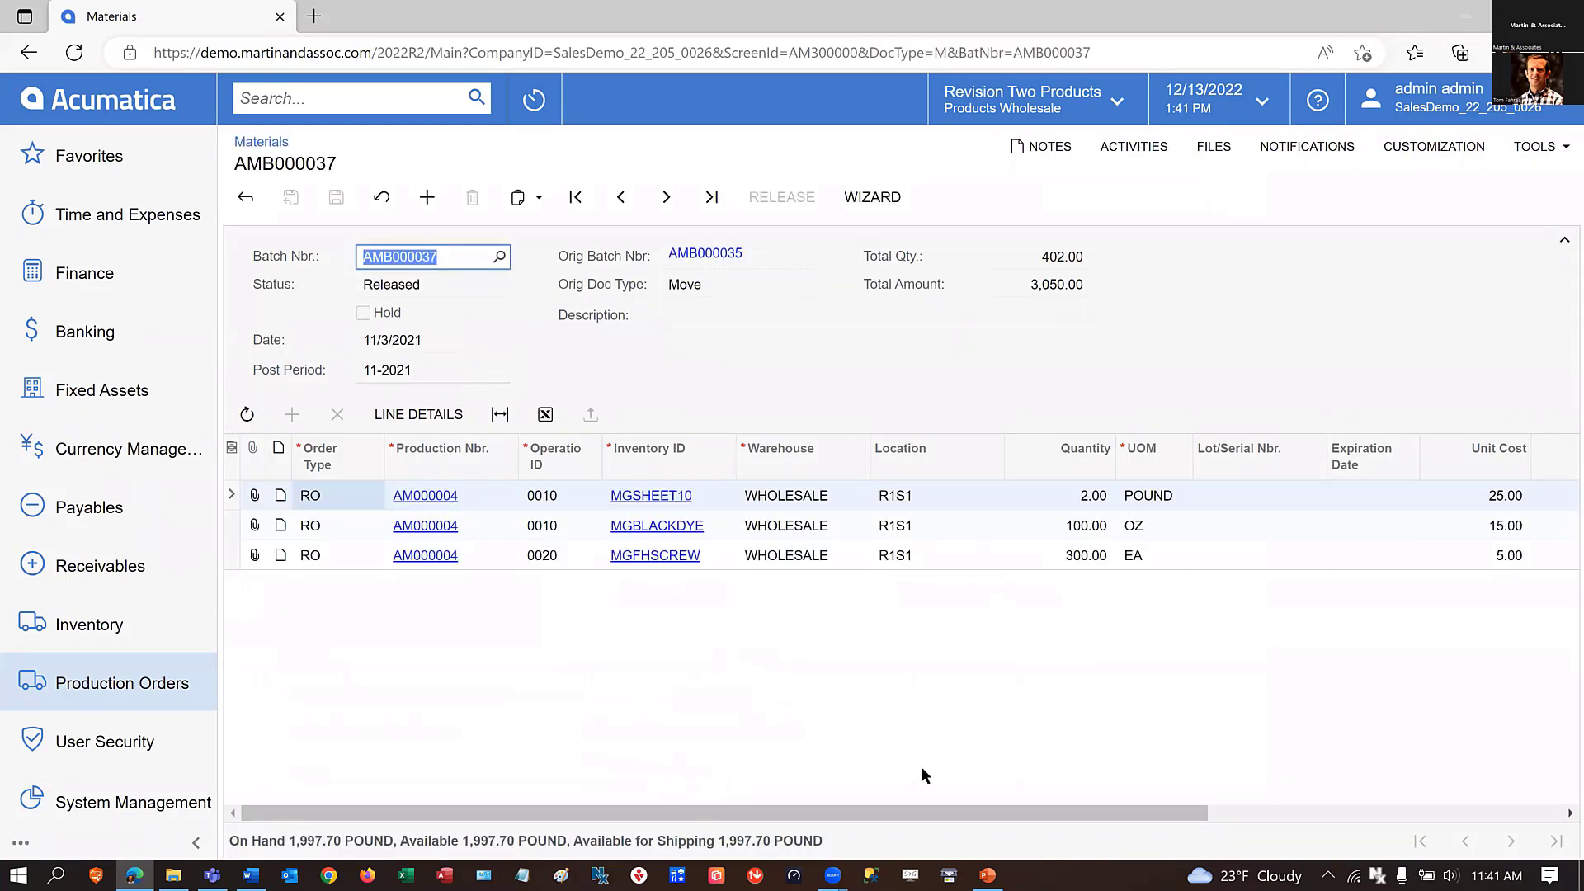
{"action": "left_click_drag", "start_coordinate": [942, 814], "coordinate": [379, 750]}
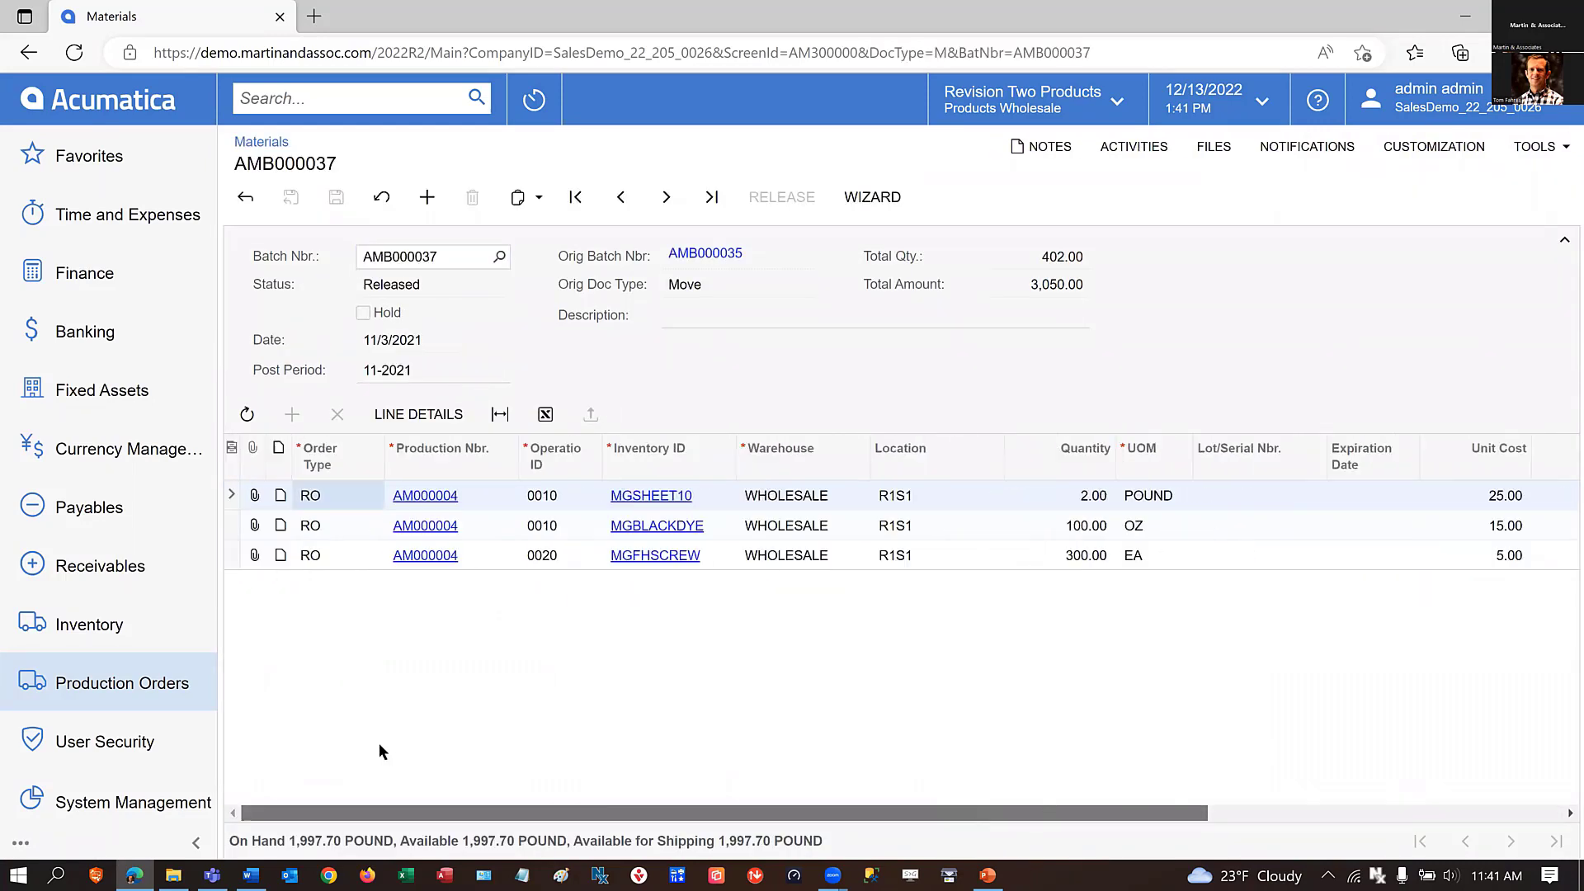
{"action": "left_click", "coordinate": [231, 448]}
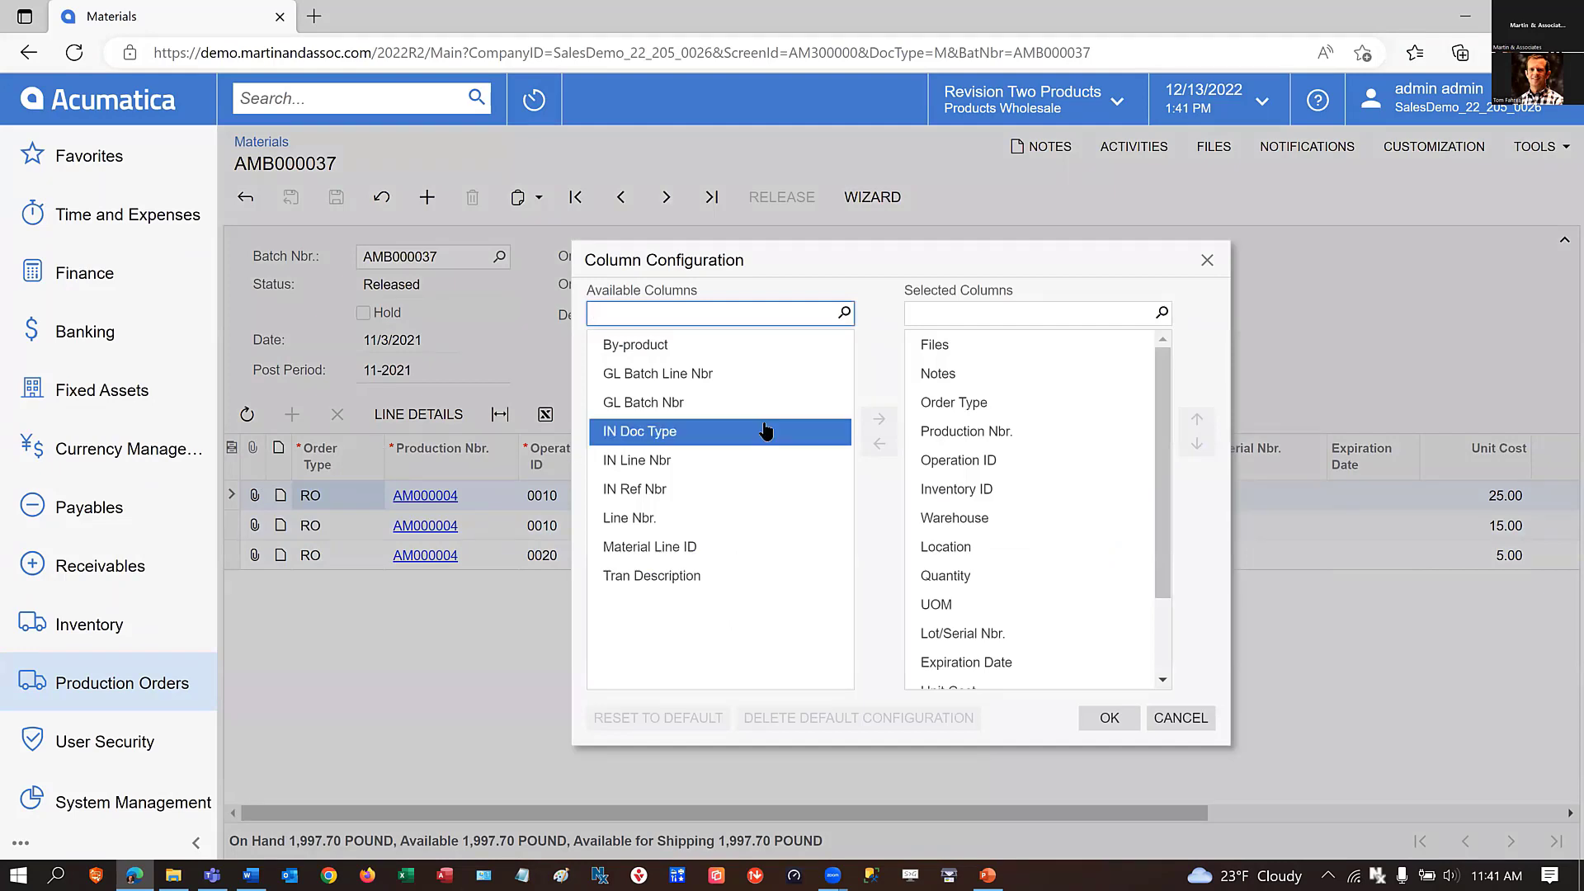
{"action": "left_click", "coordinate": [661, 434]}
{"action": "left_click", "coordinate": [657, 489], "text": "ctrl"}
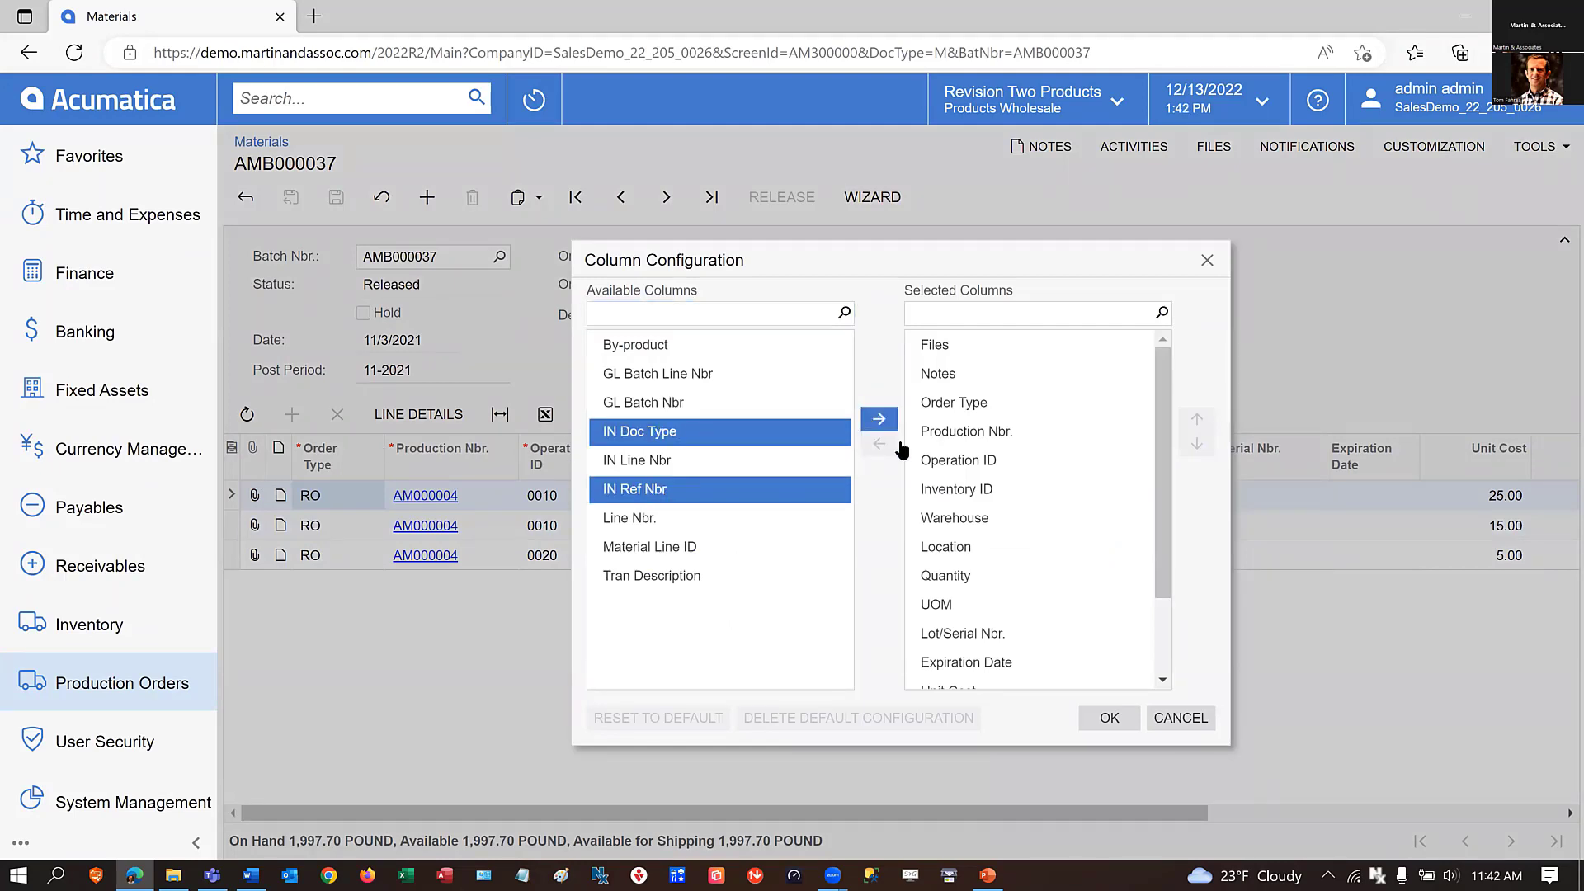
{"action": "left_click", "coordinate": [879, 419]}
{"action": "left_click", "coordinate": [1110, 718]}
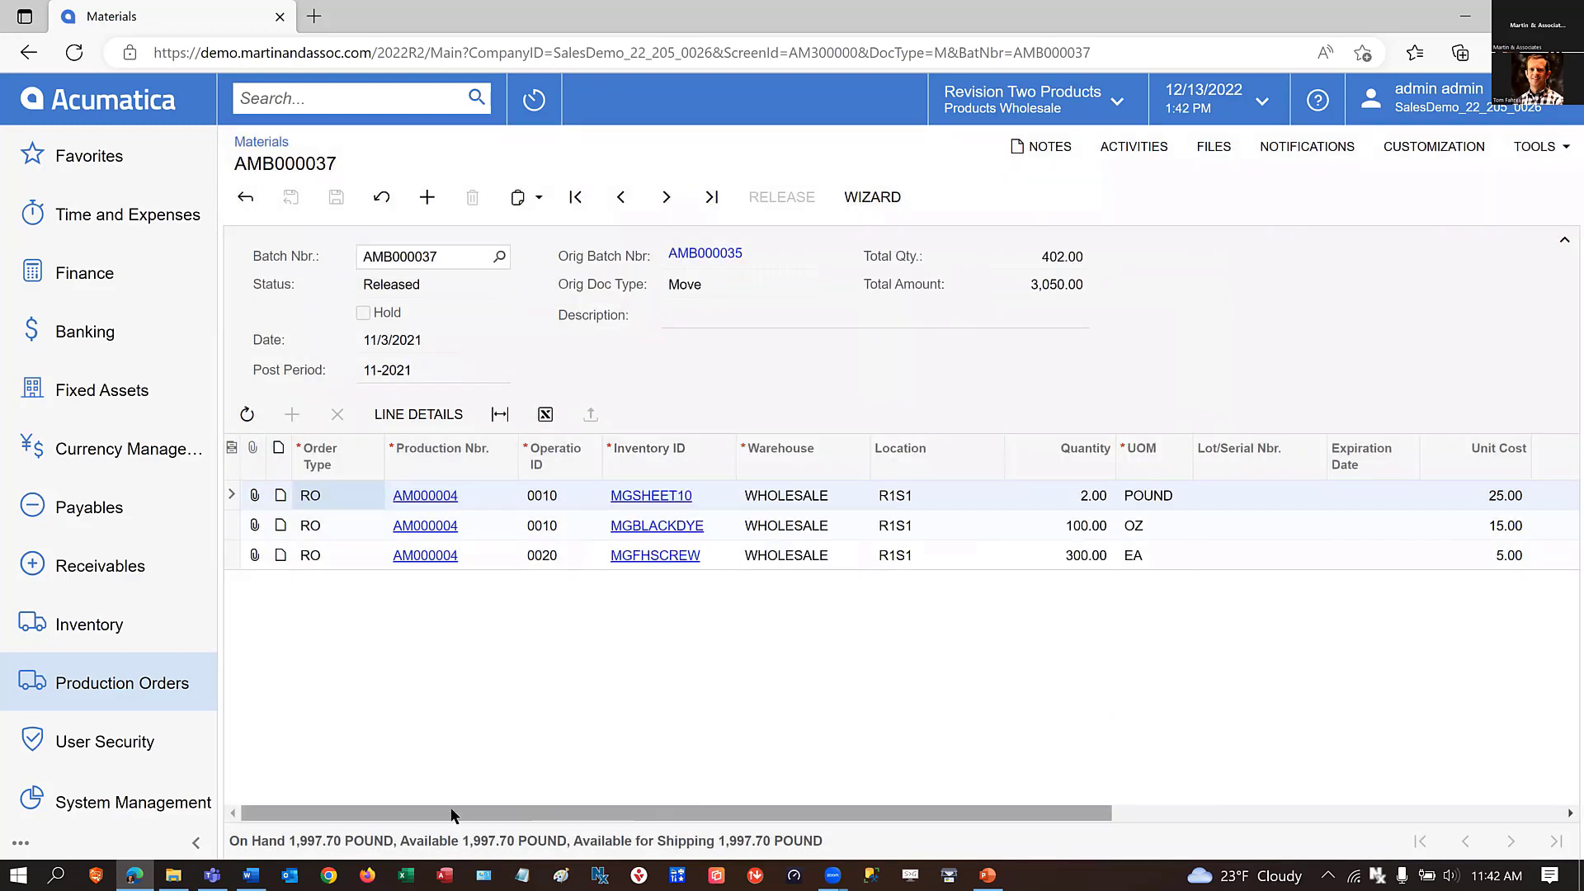
Follow the inventory reference of the batch's MGSHEET10 line to its issue document, and return to the Materials list.
{"action": "left_click_drag", "start_coordinate": [452, 816], "coordinate": [1221, 821]}
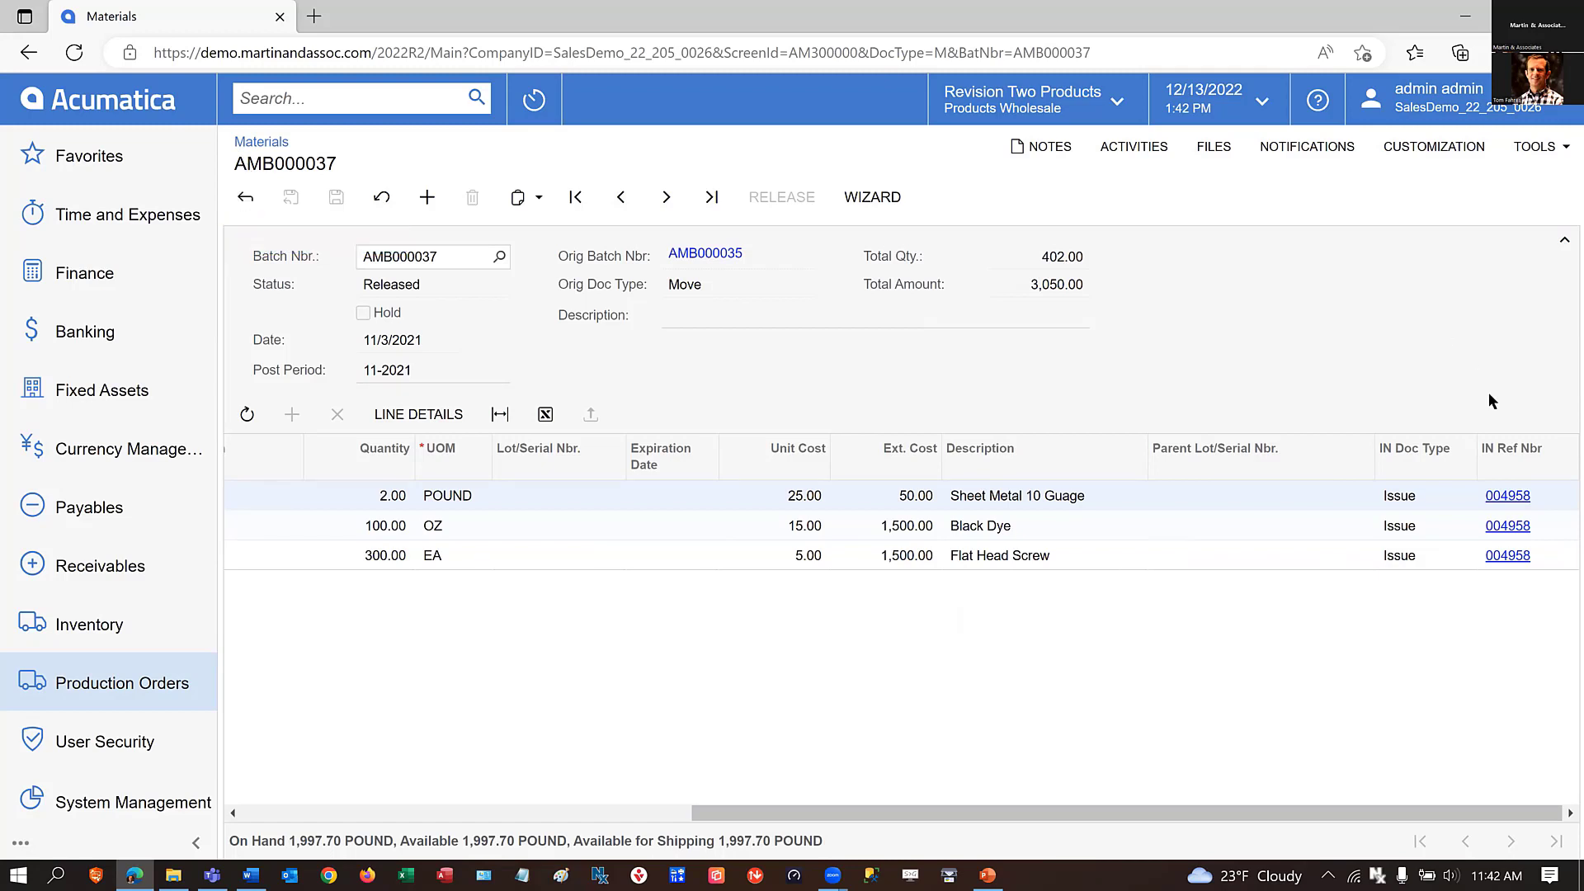
{"action": "left_click", "coordinate": [1507, 495]}
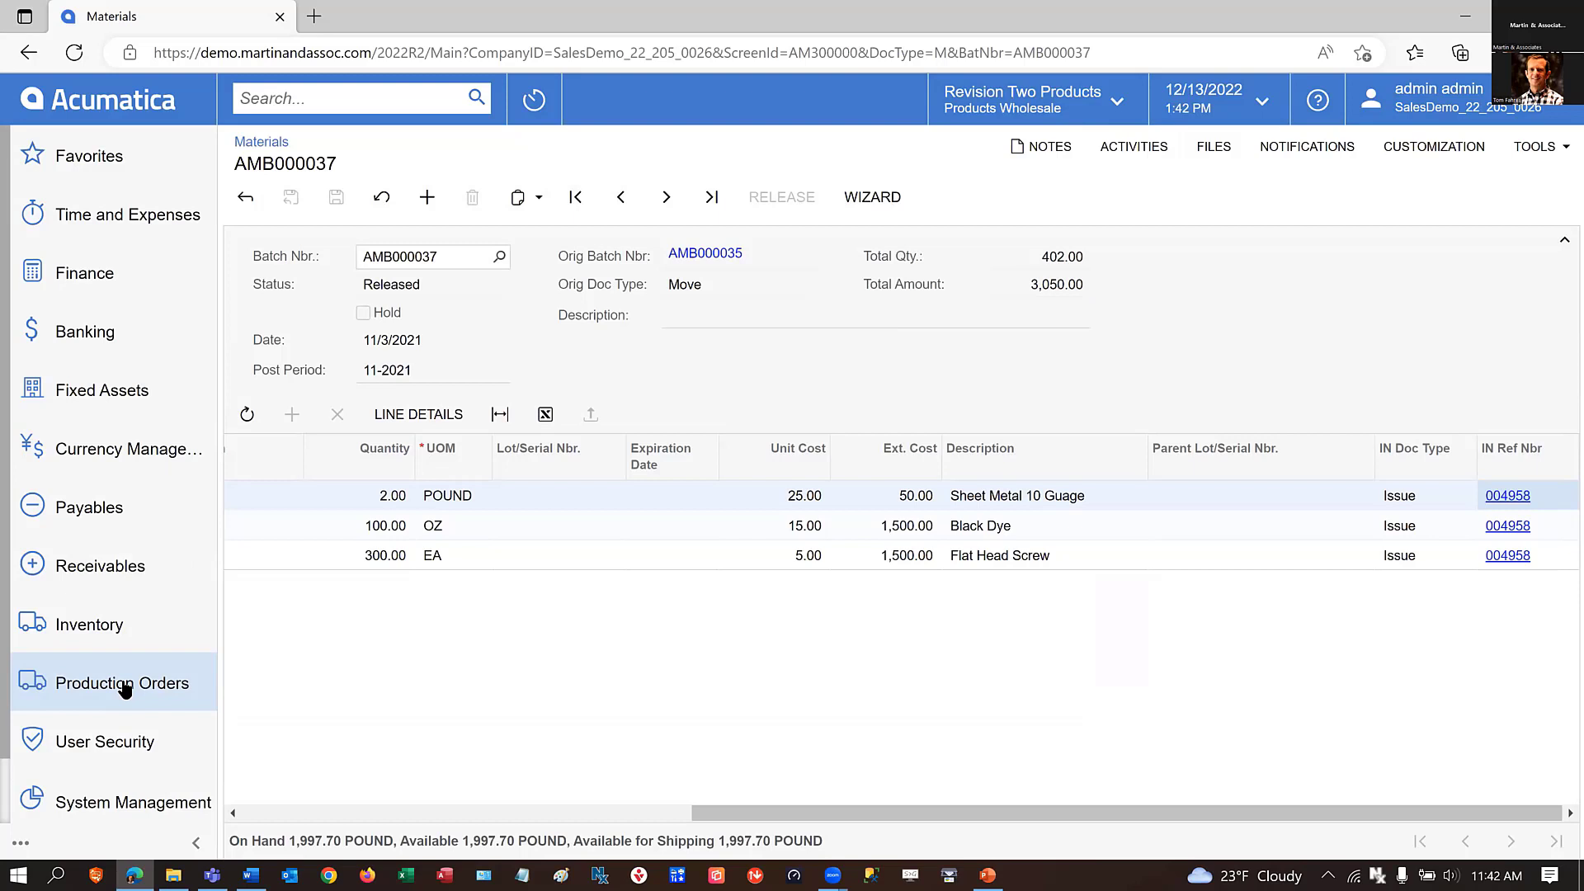
{"action": "left_click", "coordinate": [245, 196]}
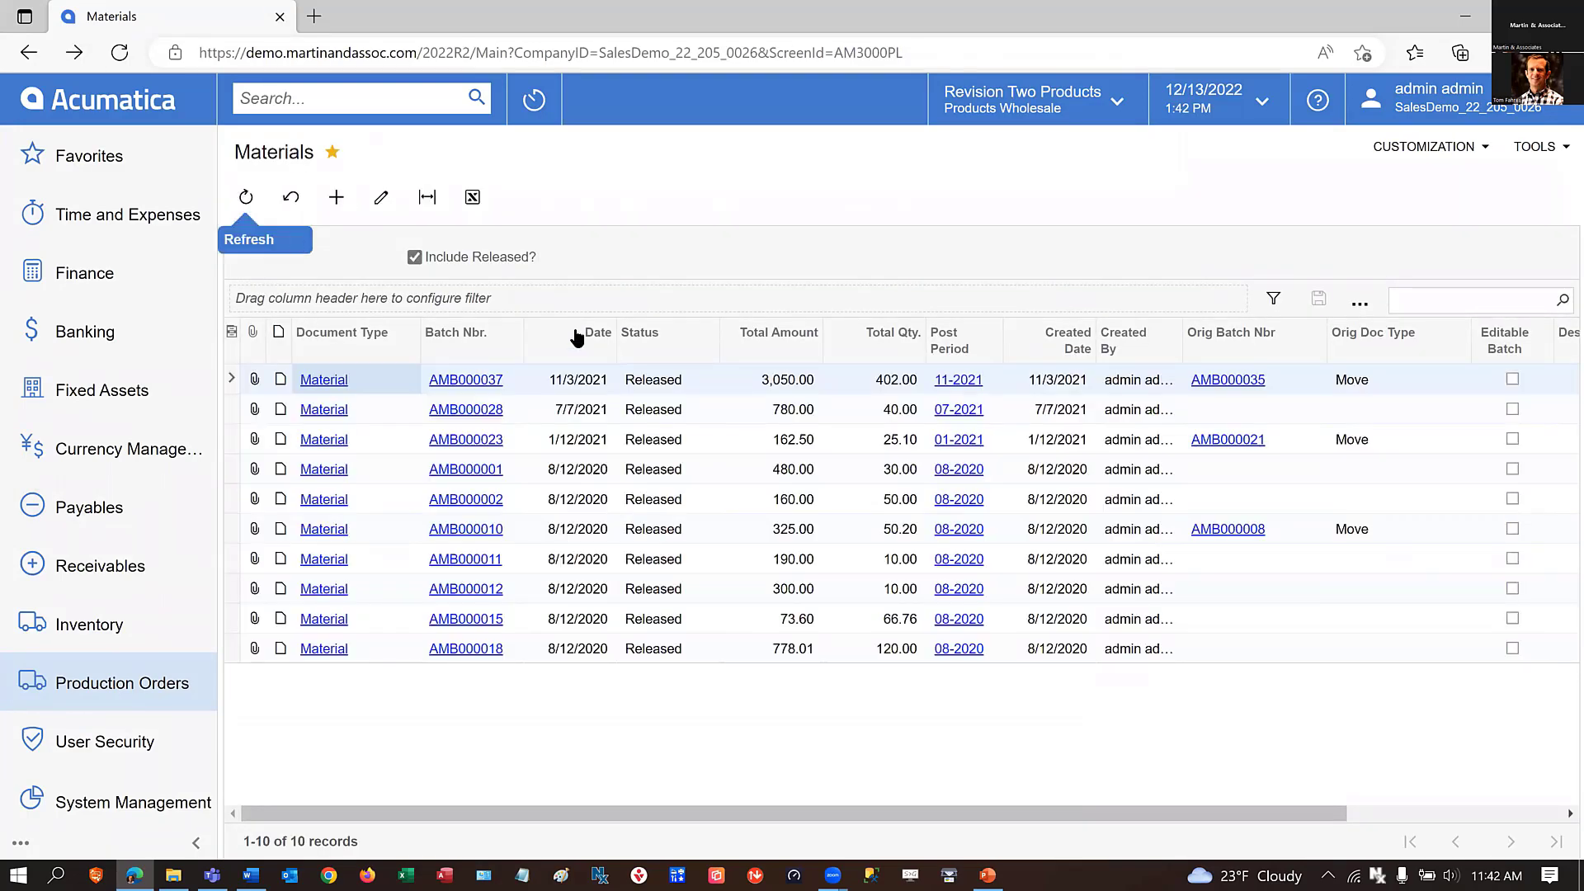
Check the Materials list with released batches excluded, restore them, and filter the status to Balanced and On Hold.
{"action": "left_click", "coordinate": [414, 258]}
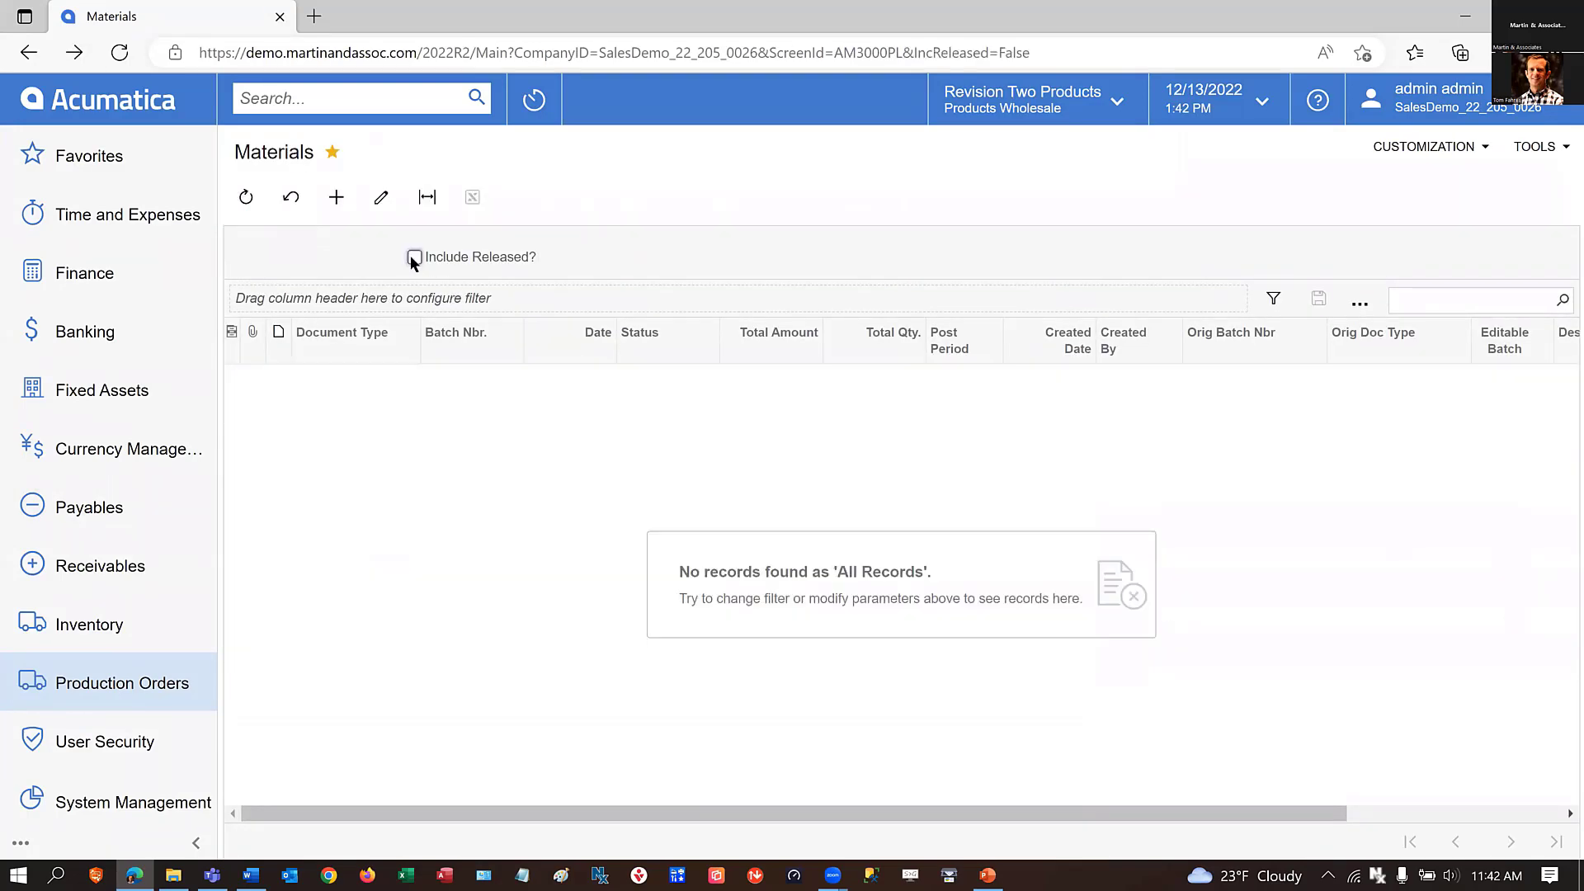
{"action": "left_click", "coordinate": [415, 258]}
{"action": "left_click", "coordinate": [708, 329]}
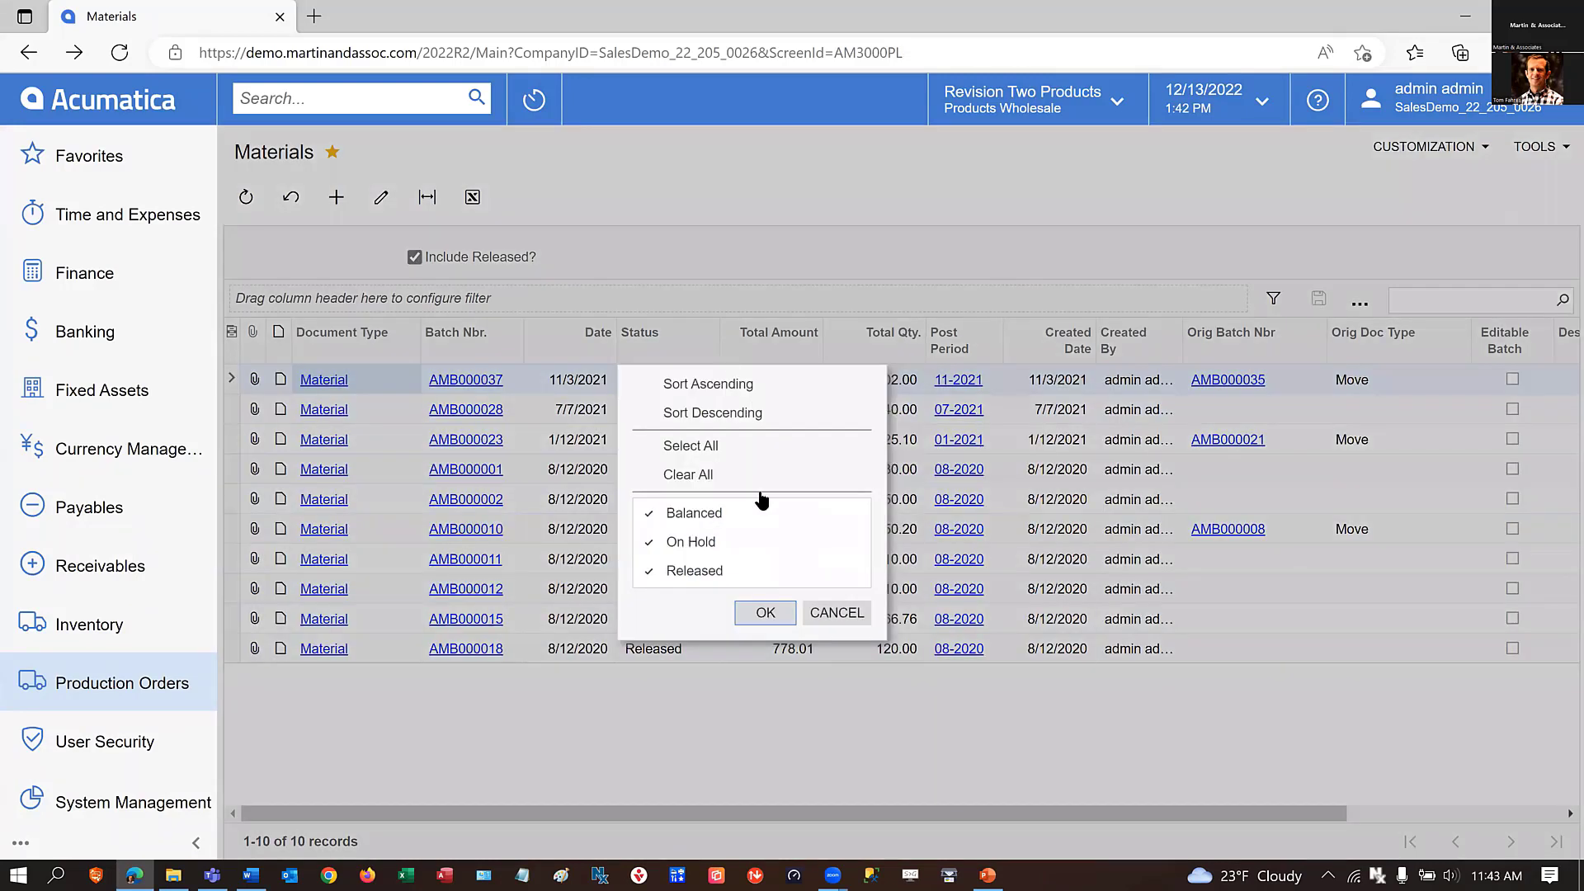
{"action": "left_click", "coordinate": [701, 475]}
{"action": "left_click", "coordinate": [701, 513]}
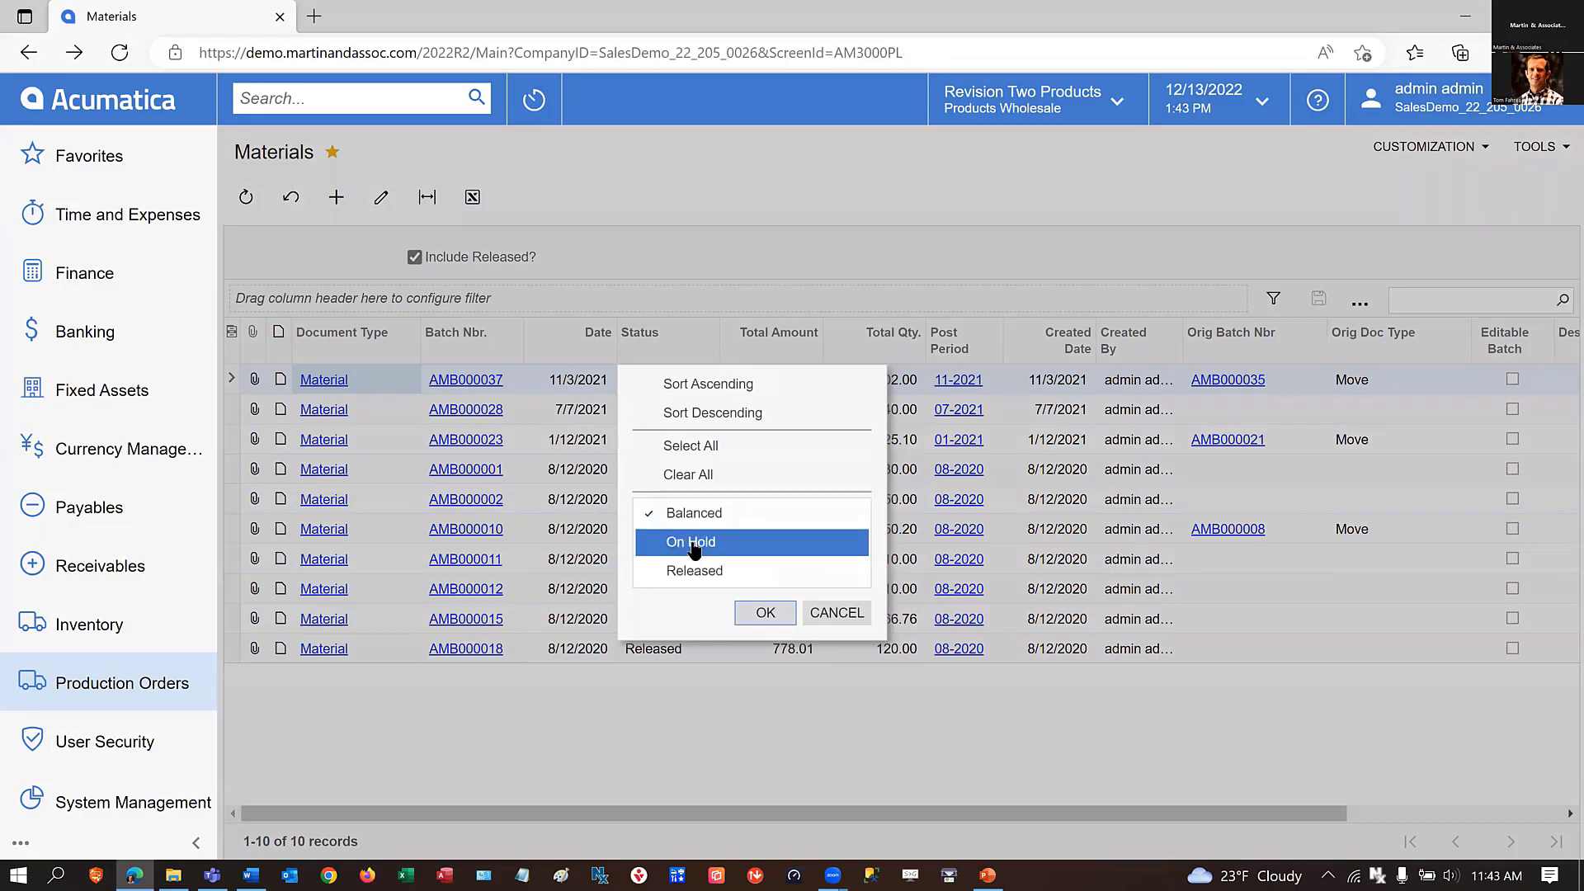
{"action": "left_click", "coordinate": [692, 542]}
{"action": "left_click", "coordinate": [763, 613]}
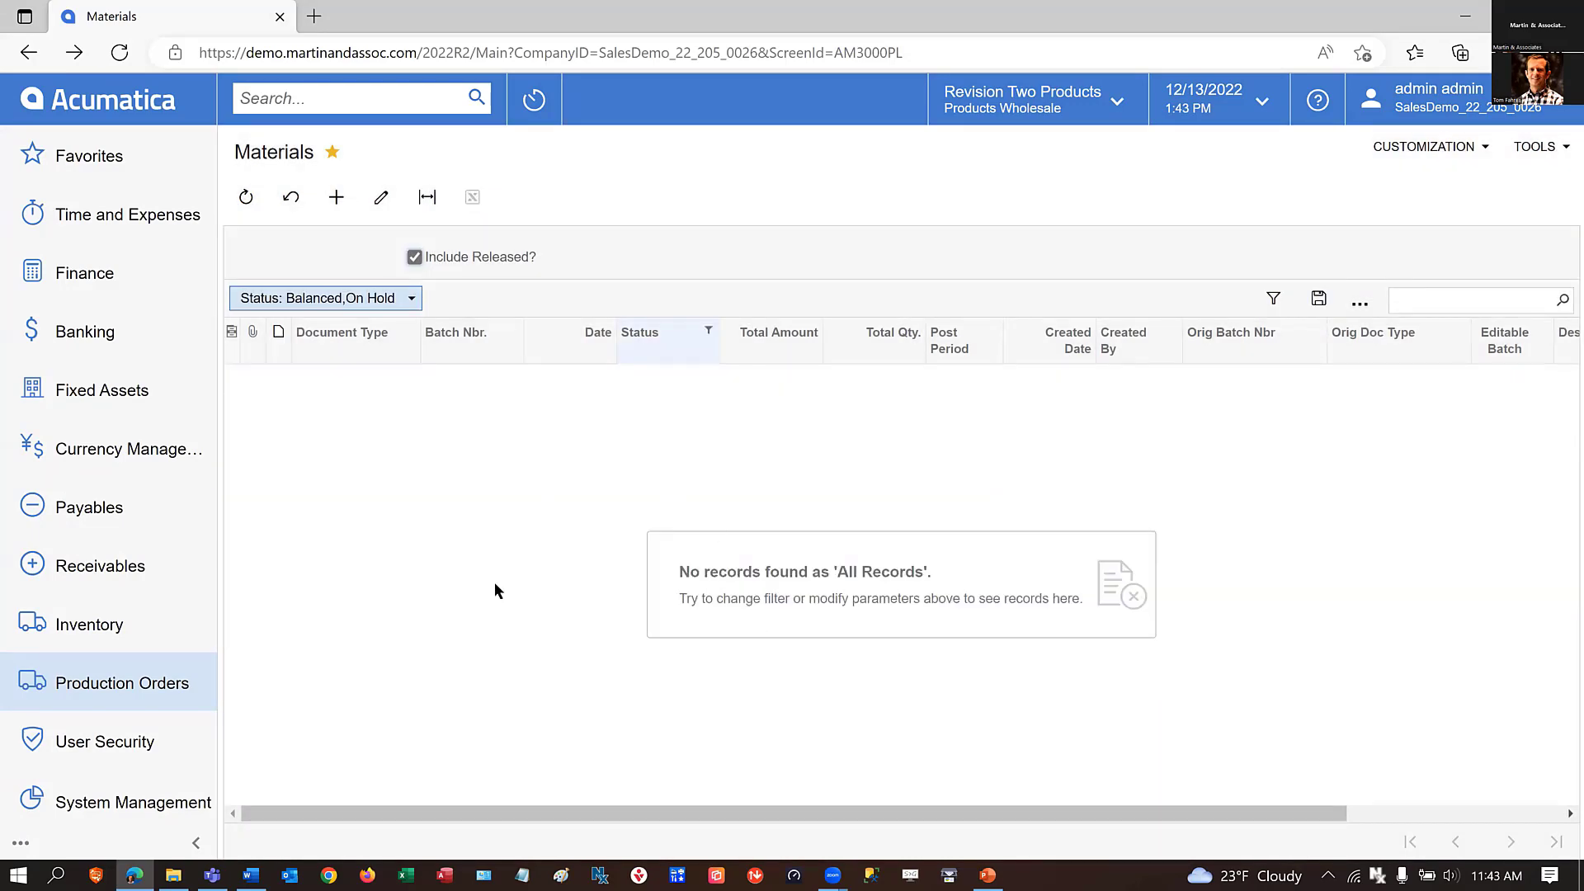
Open the Move transactions list under Production Orders and exclude released batches to check for unreleased ones.
{"action": "left_click", "coordinate": [92, 691]}
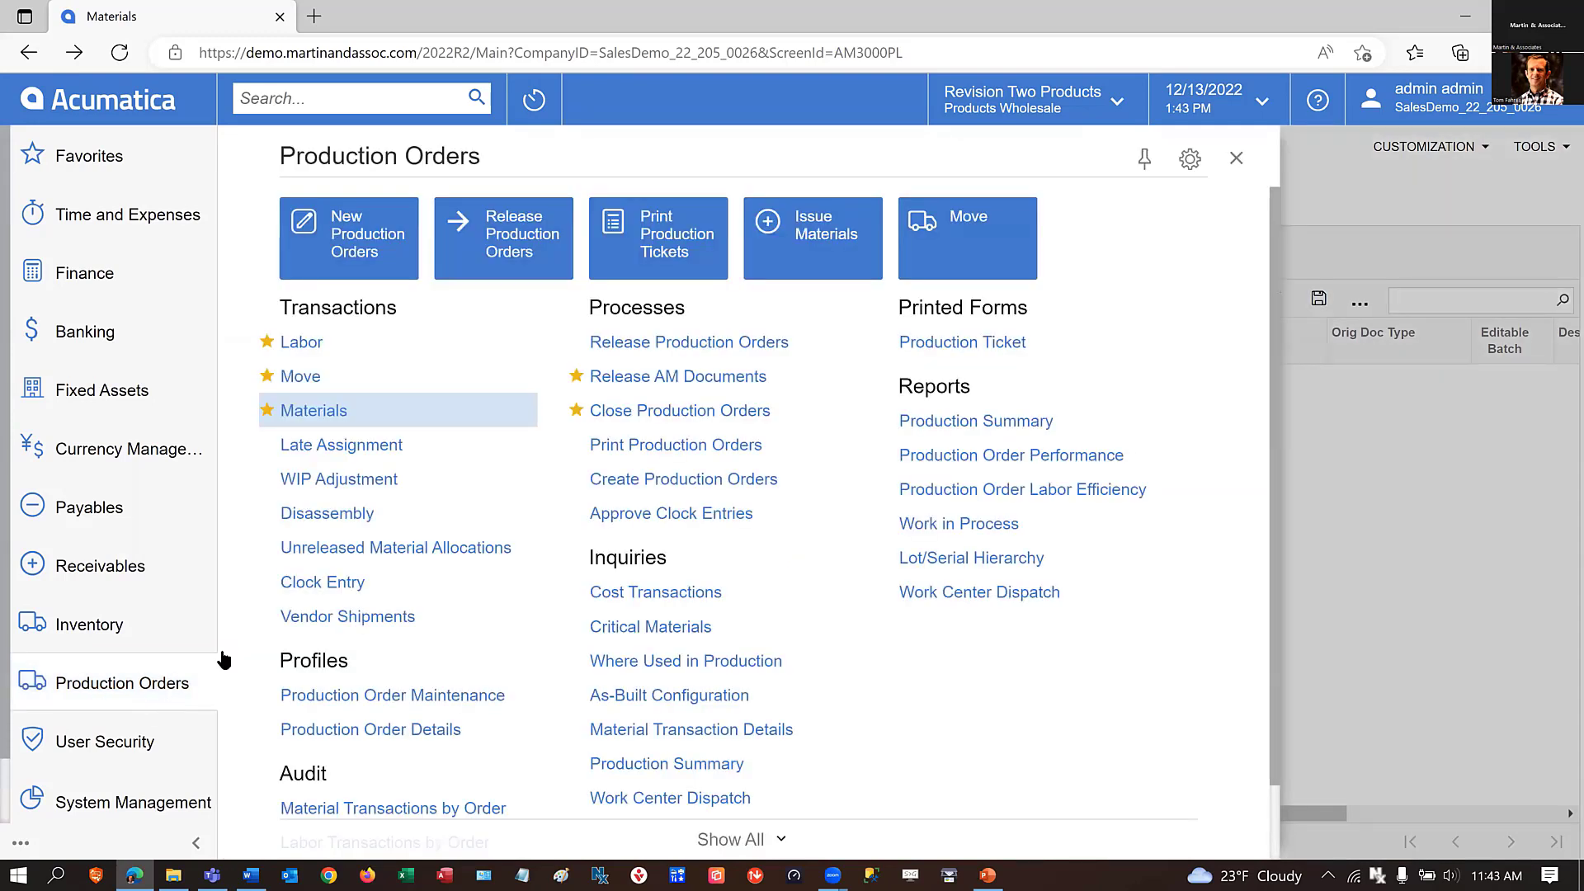
{"action": "left_click", "coordinate": [300, 376]}
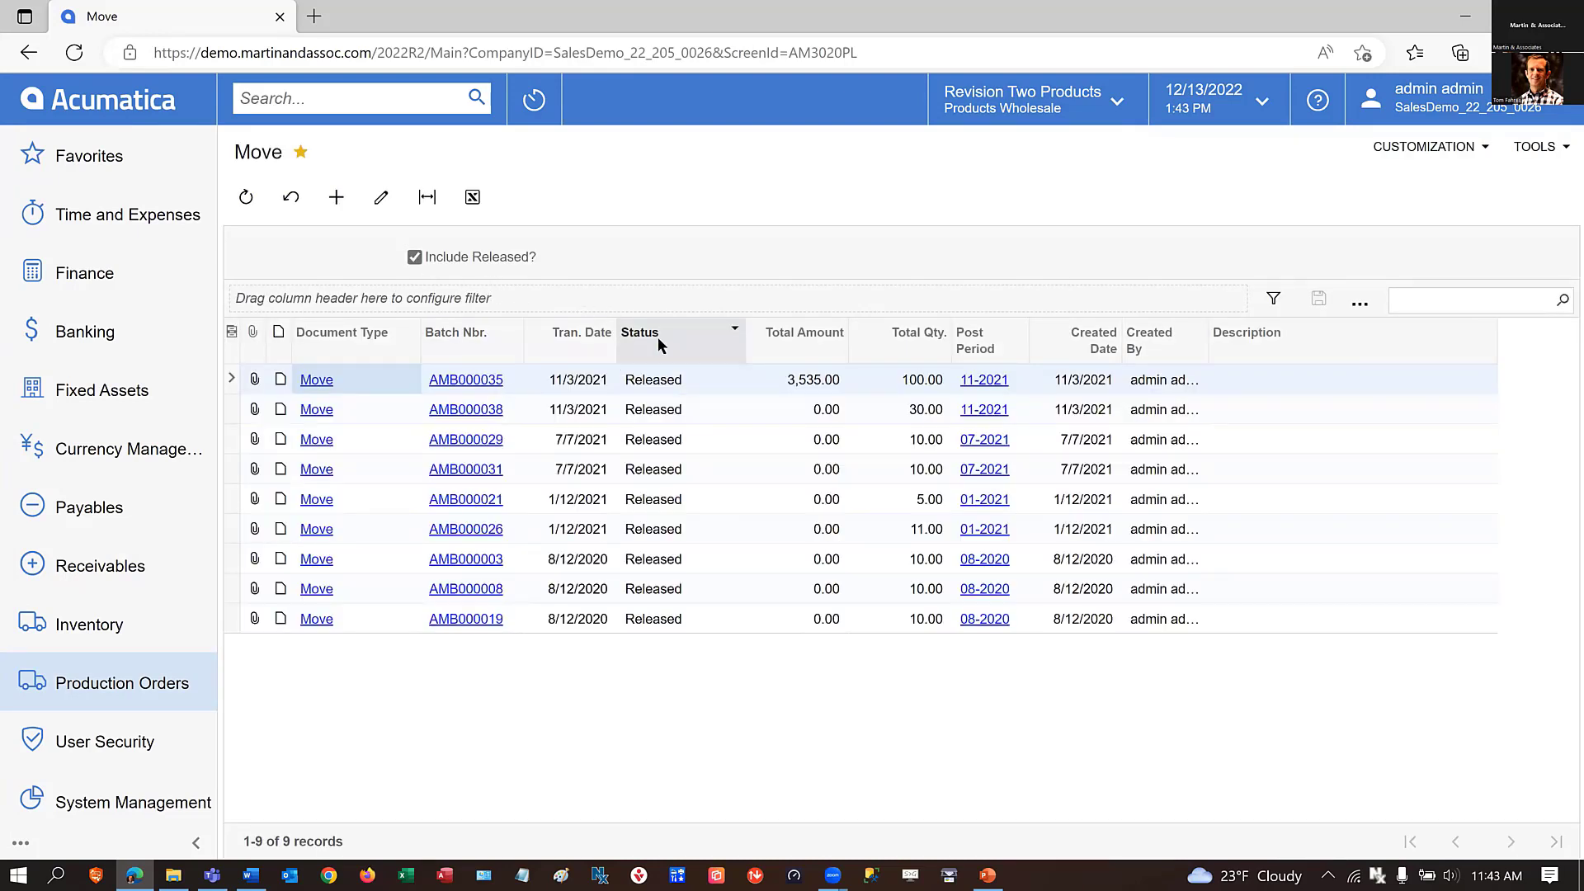
{"action": "left_click", "coordinate": [732, 334]}
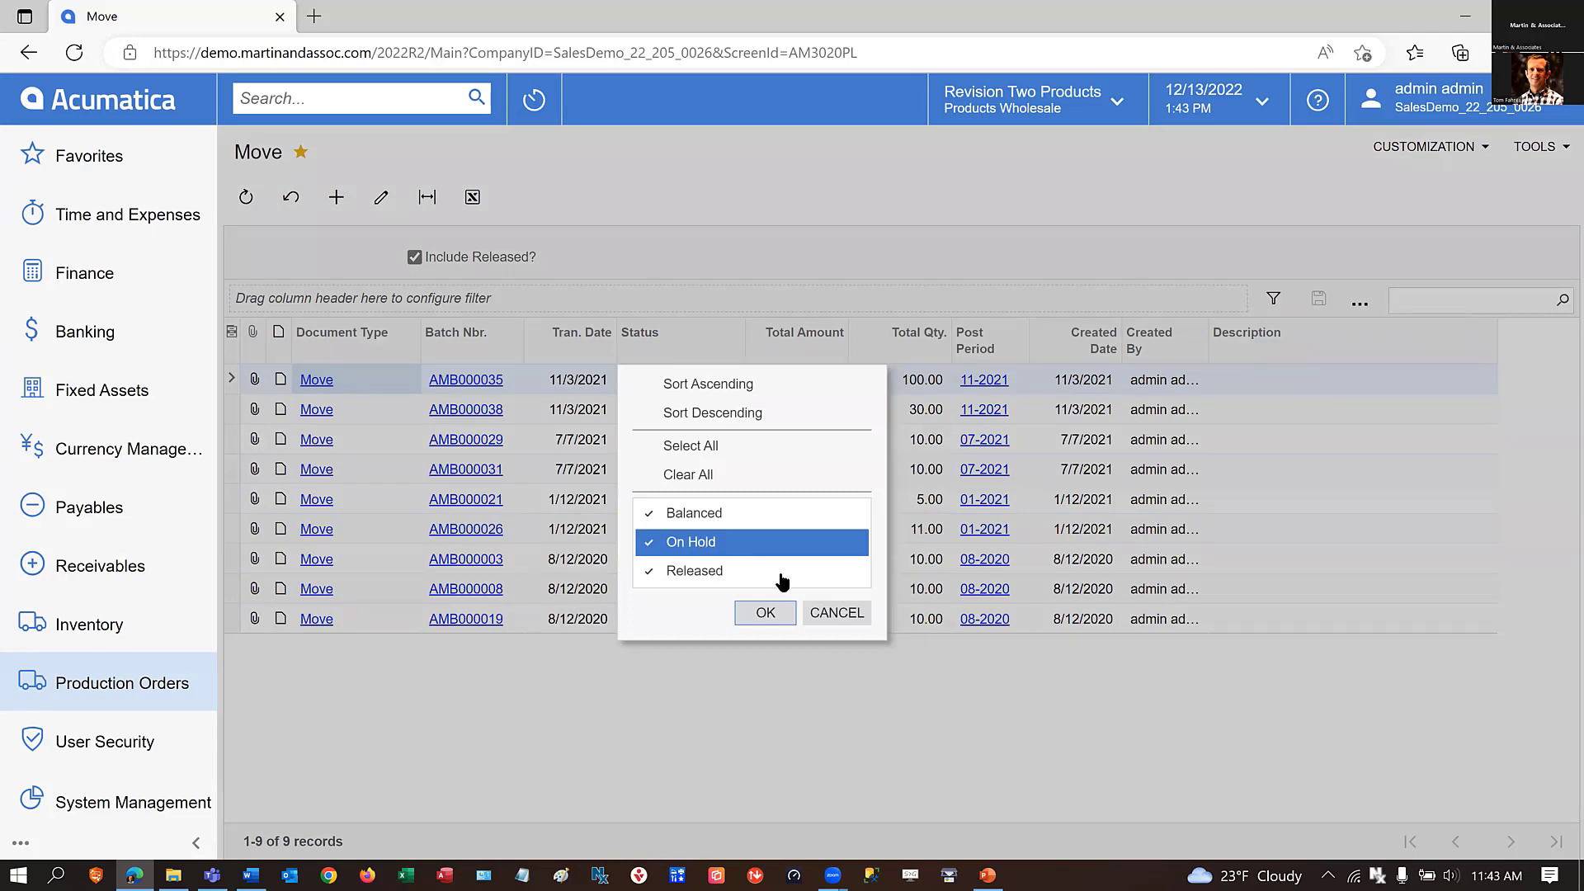
{"action": "left_click", "coordinate": [835, 611]}
{"action": "left_click", "coordinate": [415, 257]}
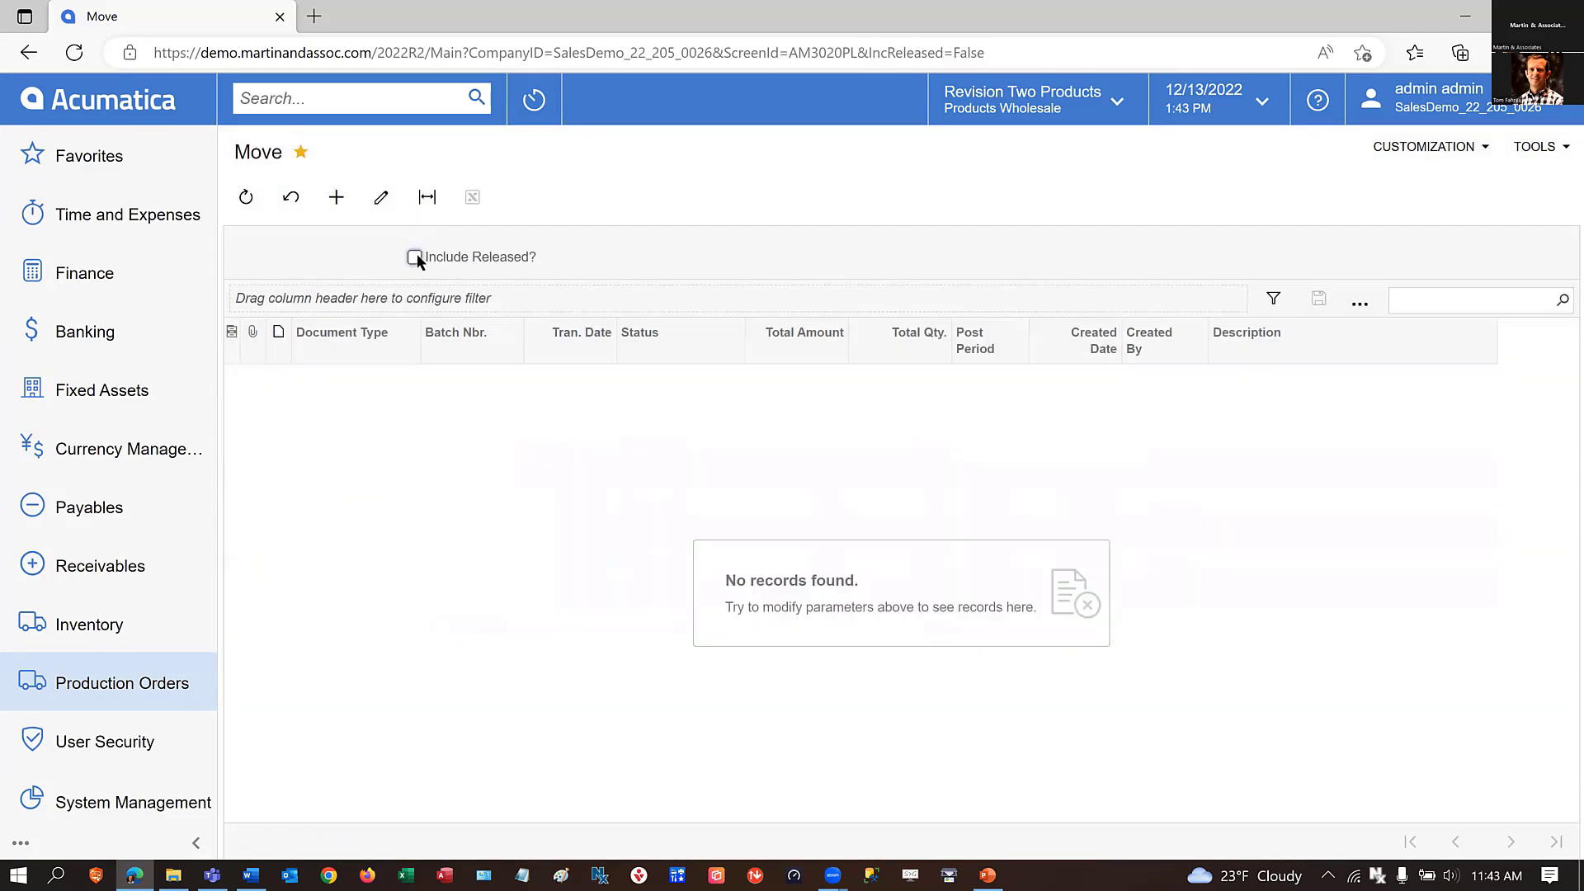
Open the Labor transactions list under Production Orders and exclude released batches to check for unreleased ones.
{"action": "left_click", "coordinate": [108, 685]}
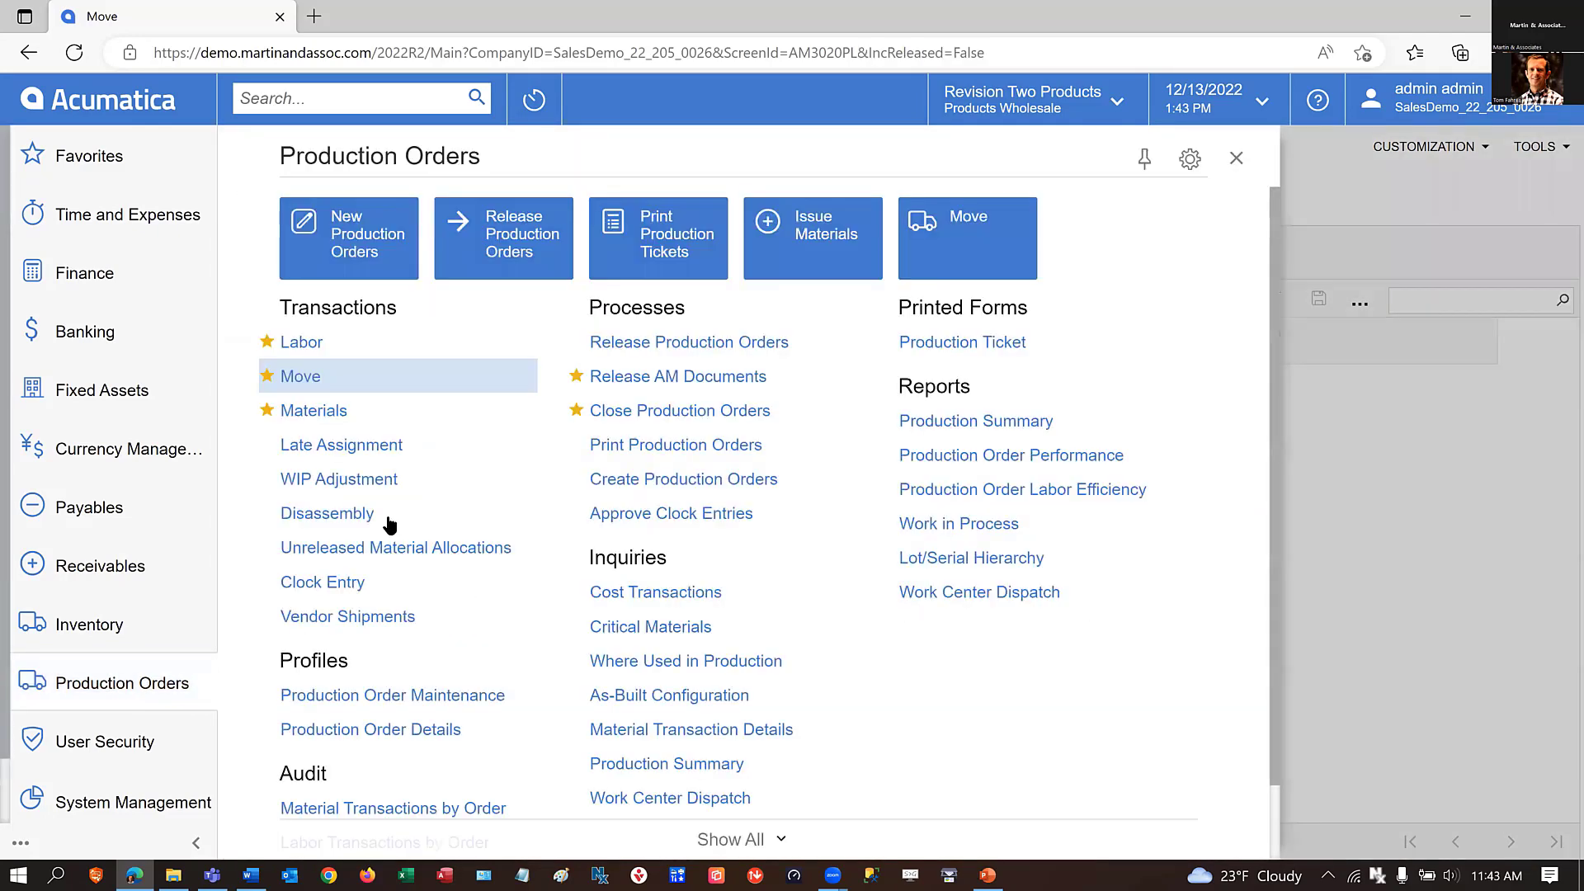
{"action": "left_click", "coordinate": [313, 354]}
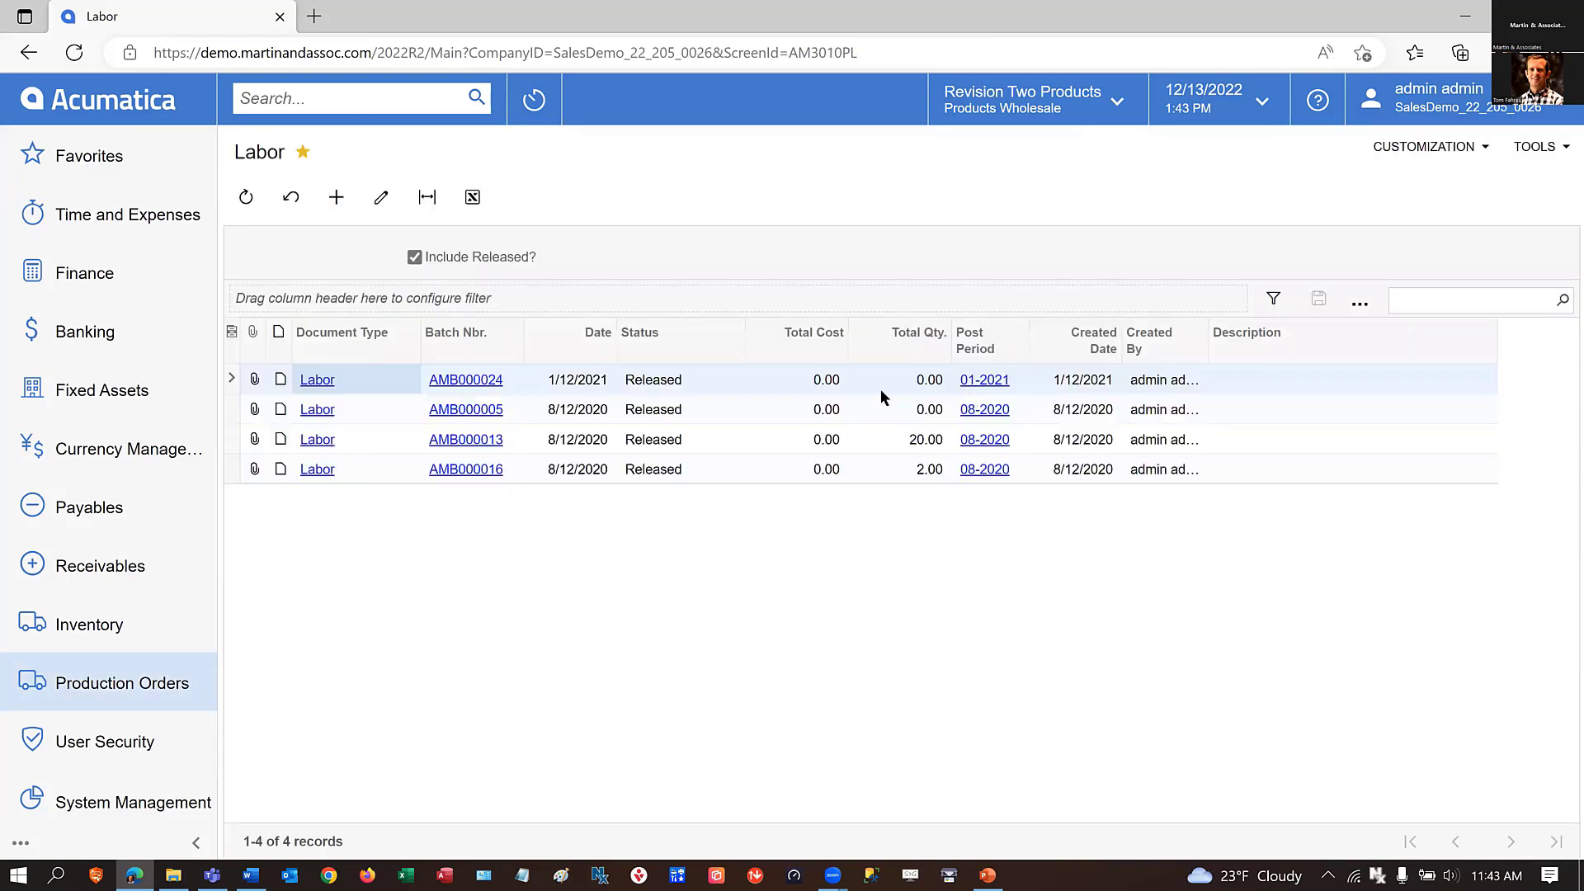
{"action": "left_click", "coordinate": [415, 258]}
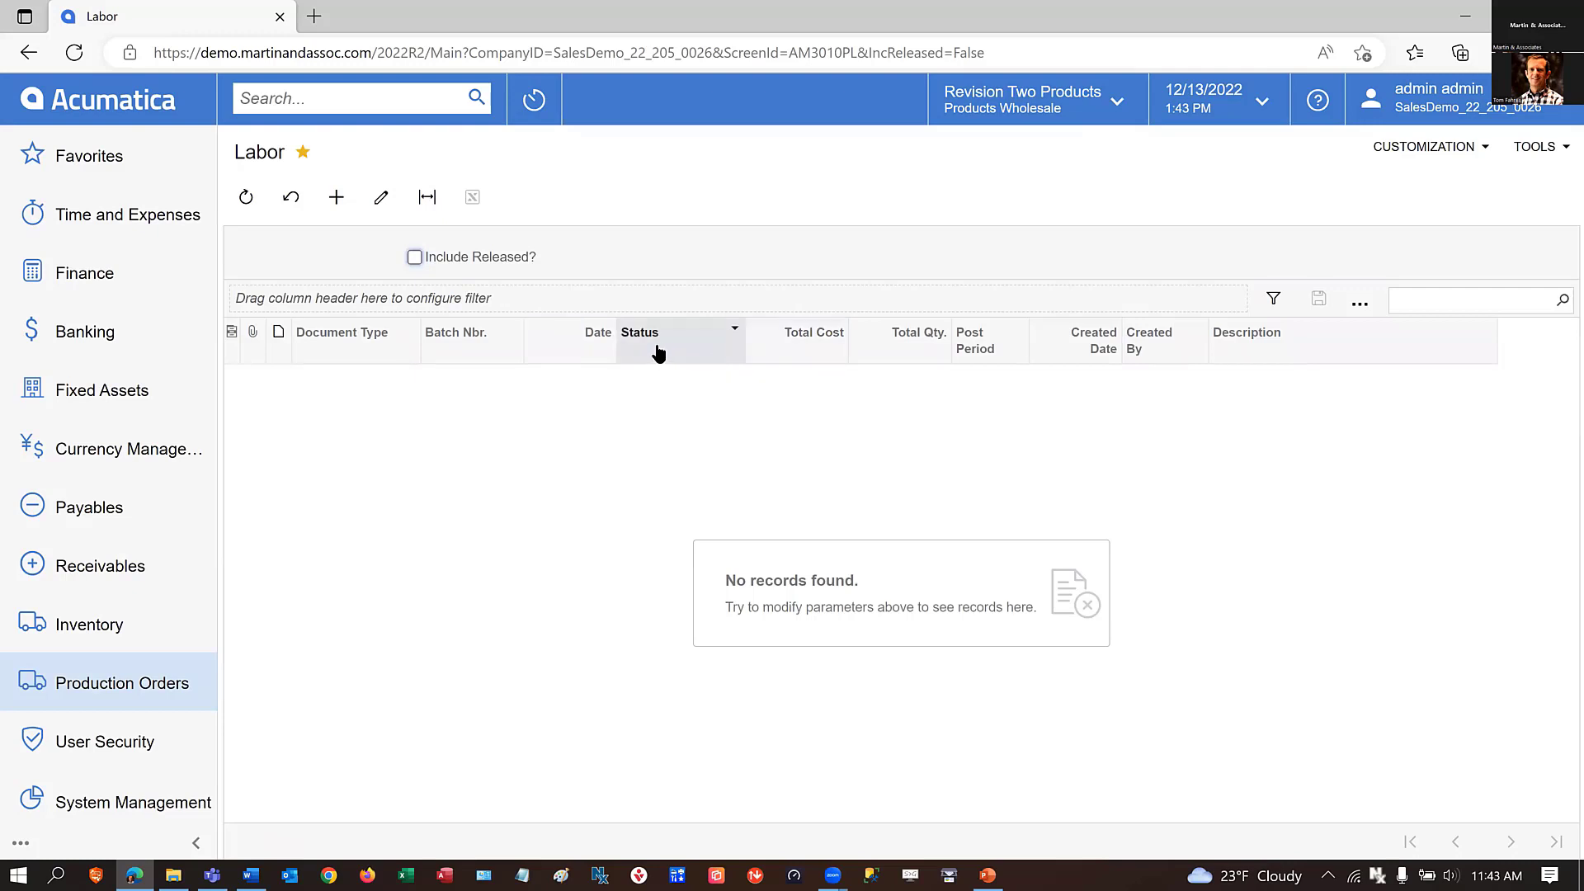
Open the FA Balance by GL Account report under Fixed Assets.
{"action": "left_click", "coordinate": [124, 685]}
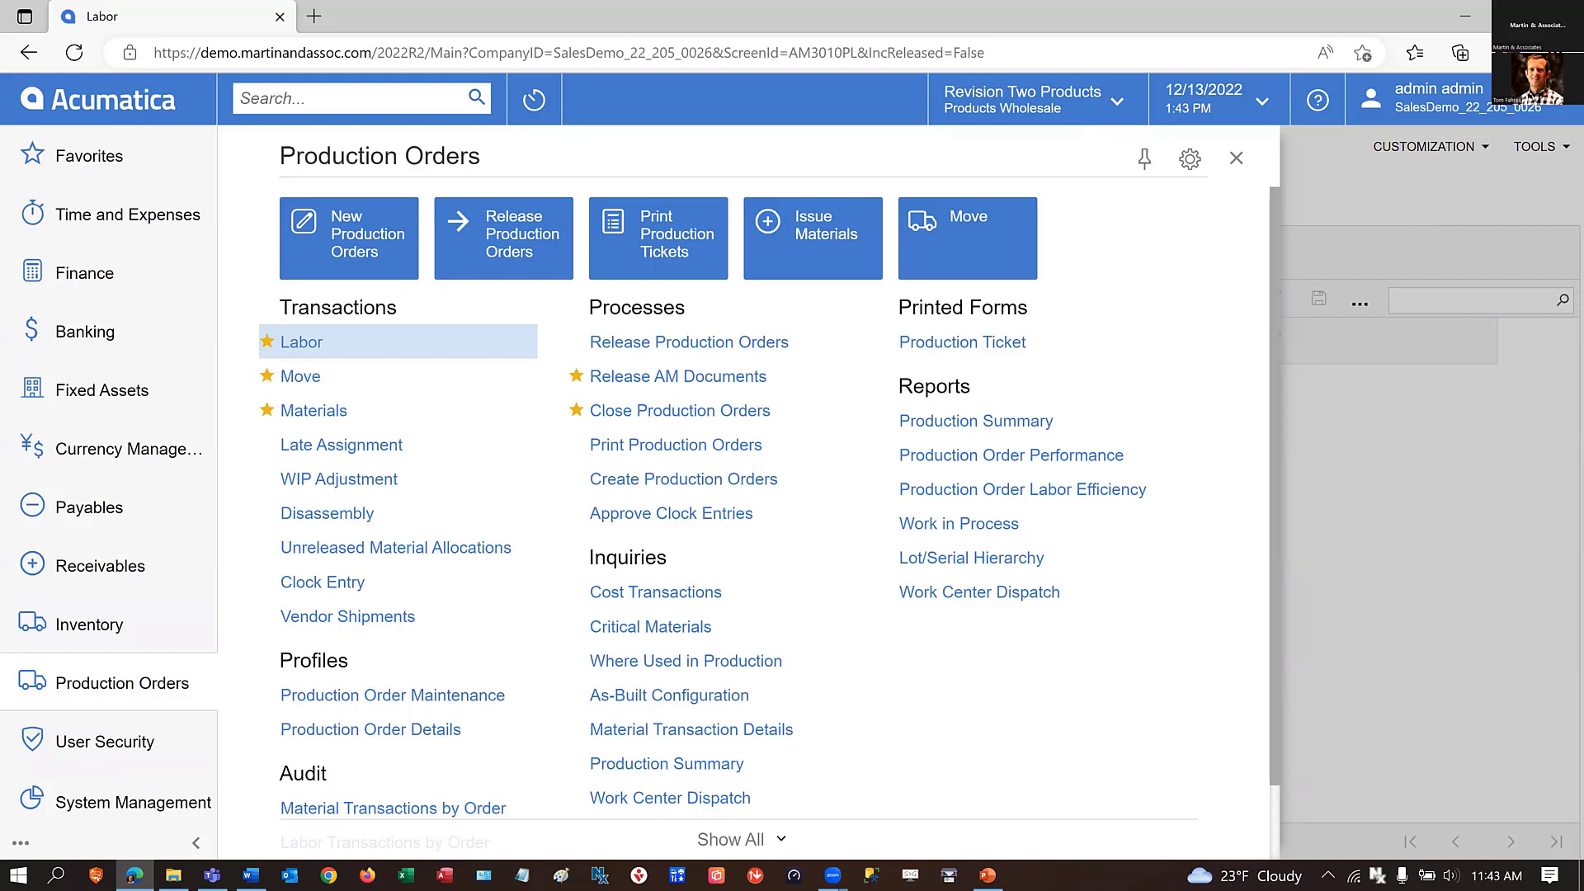
{"action": "left_click", "coordinate": [86, 395]}
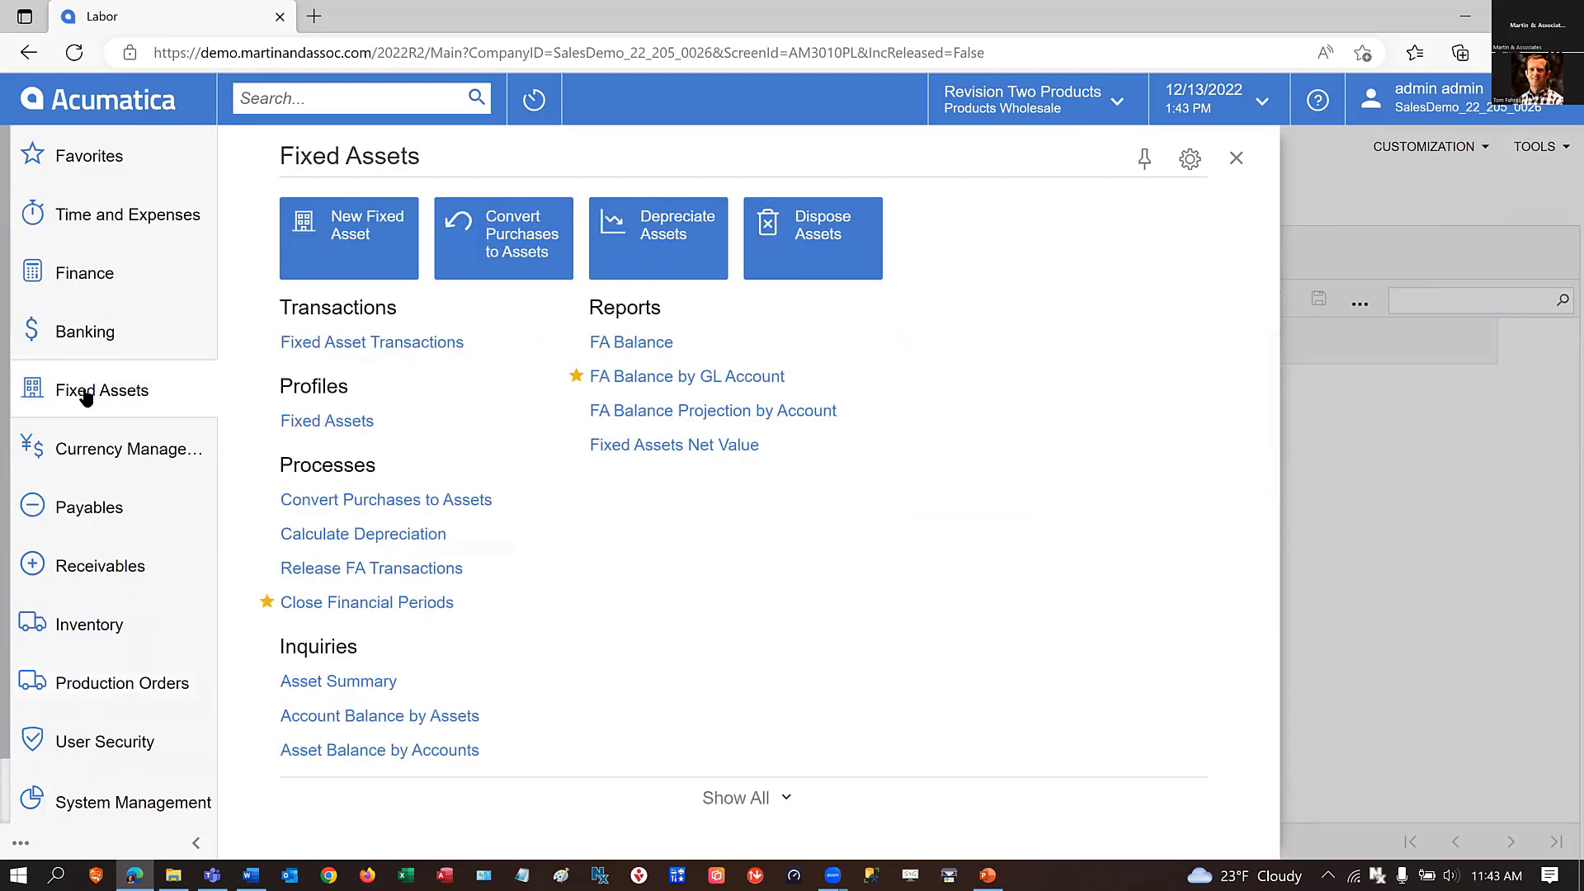
{"action": "left_click", "coordinate": [669, 378]}
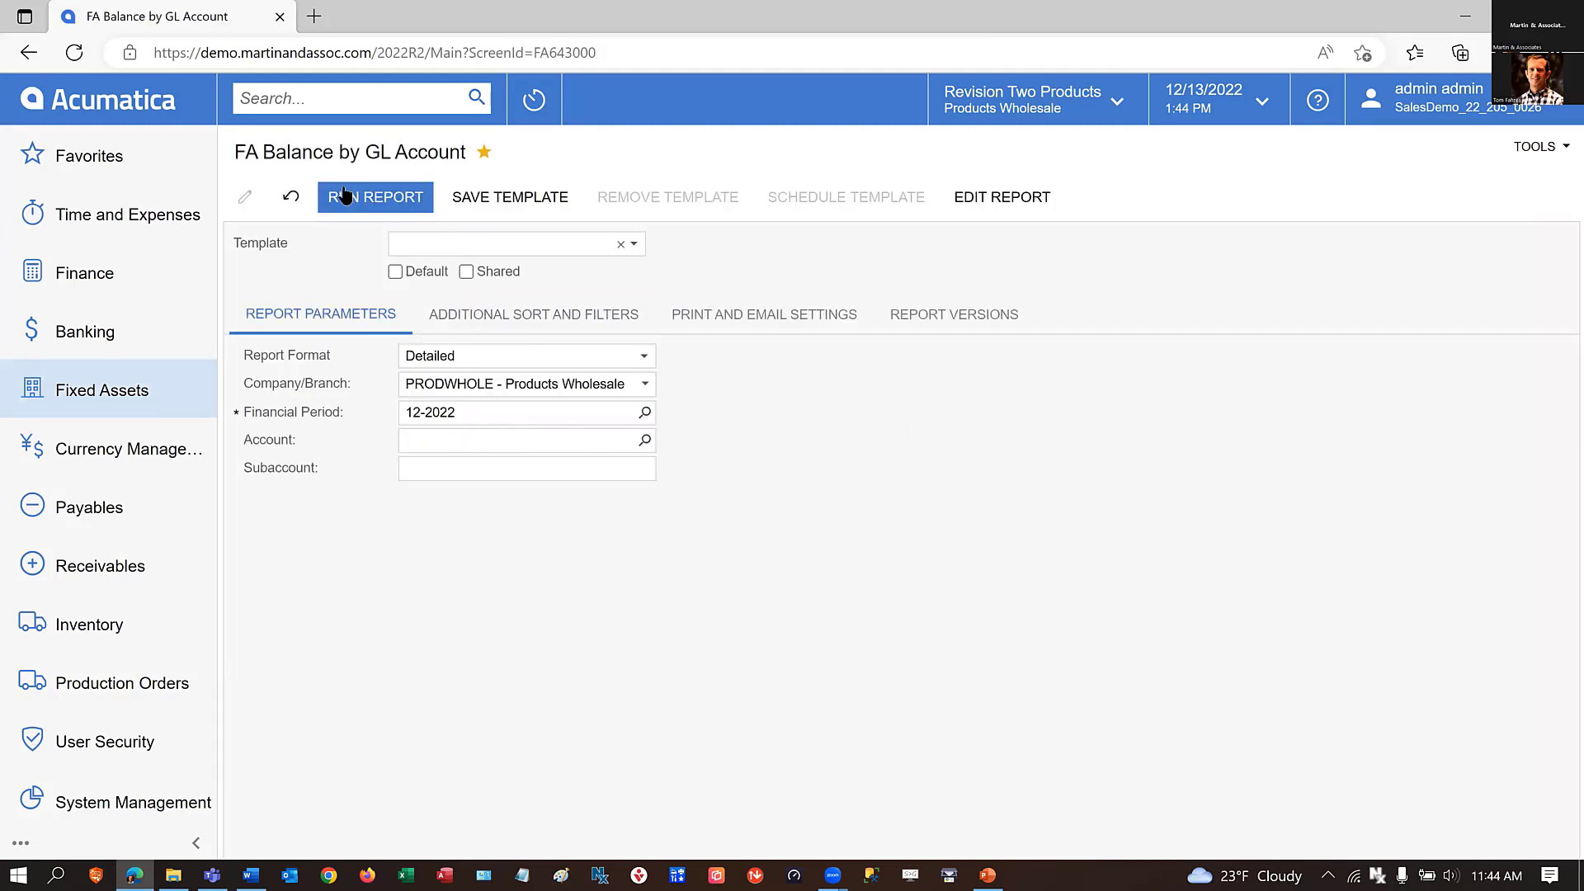
Filter the report's account lookup to account class FIXEDASSET, searching the classes for "fix".
{"action": "left_click", "coordinate": [645, 442]}
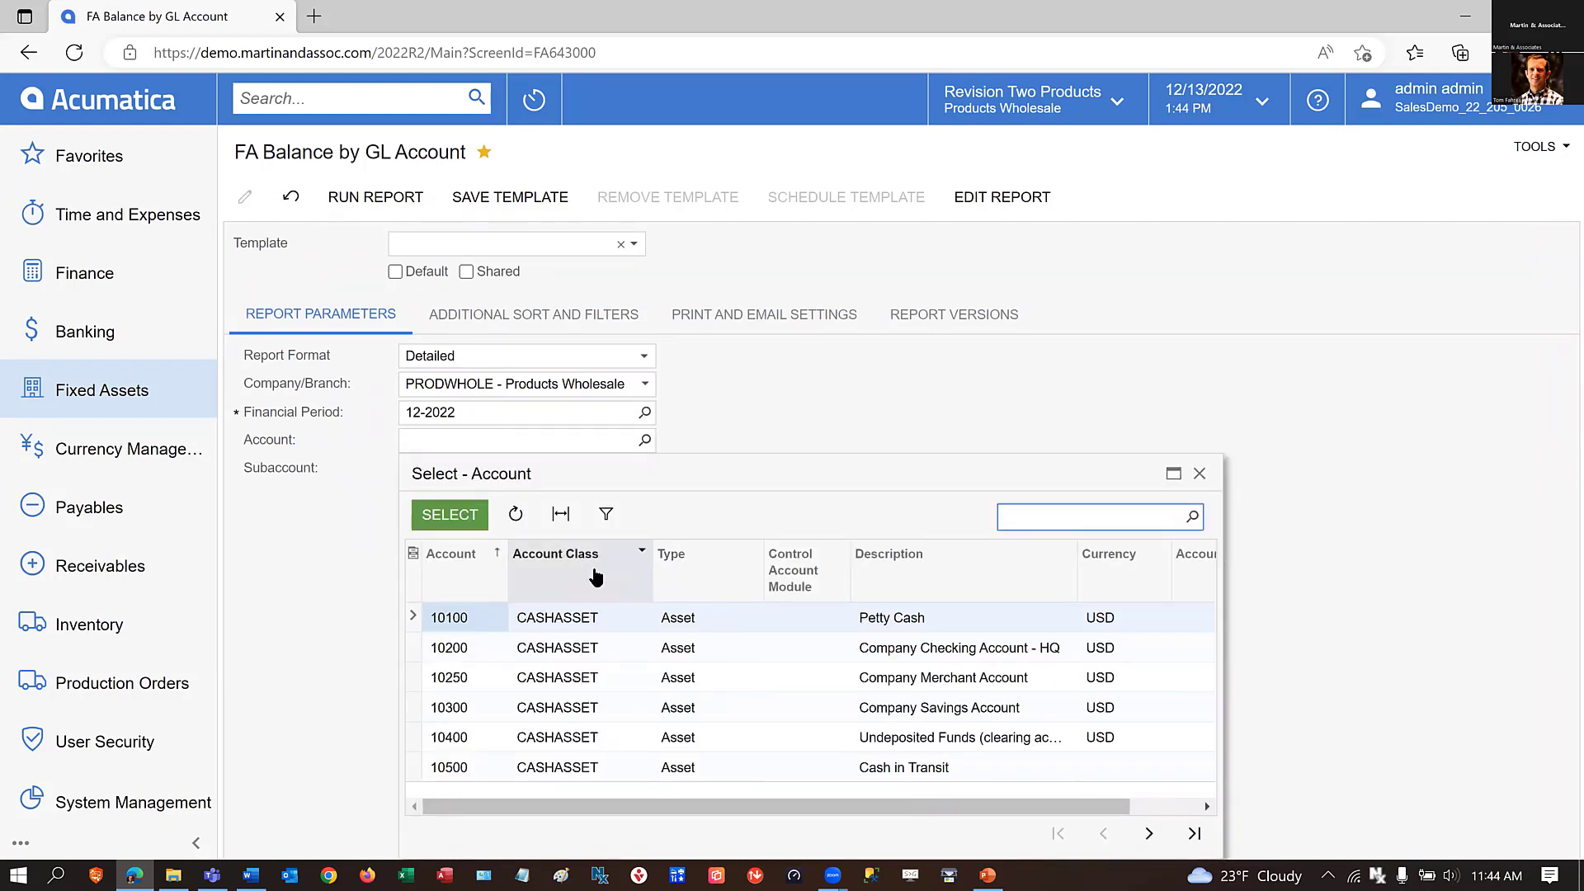
{"action": "left_click", "coordinate": [579, 568]}
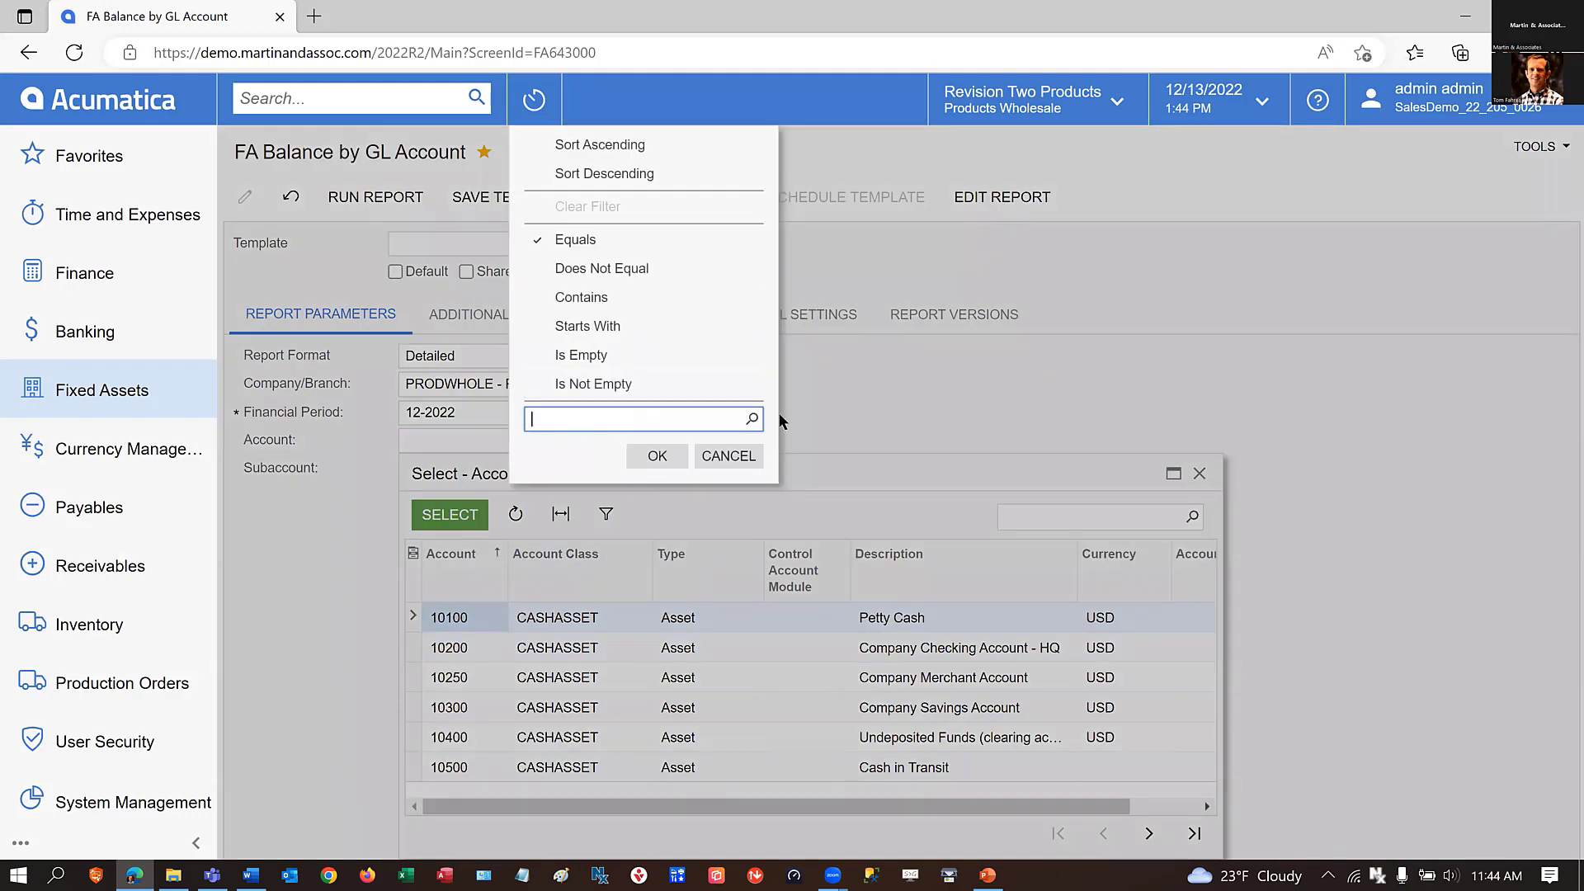
{"action": "left_click", "coordinate": [753, 416]}
{"action": "type", "text": "f"}
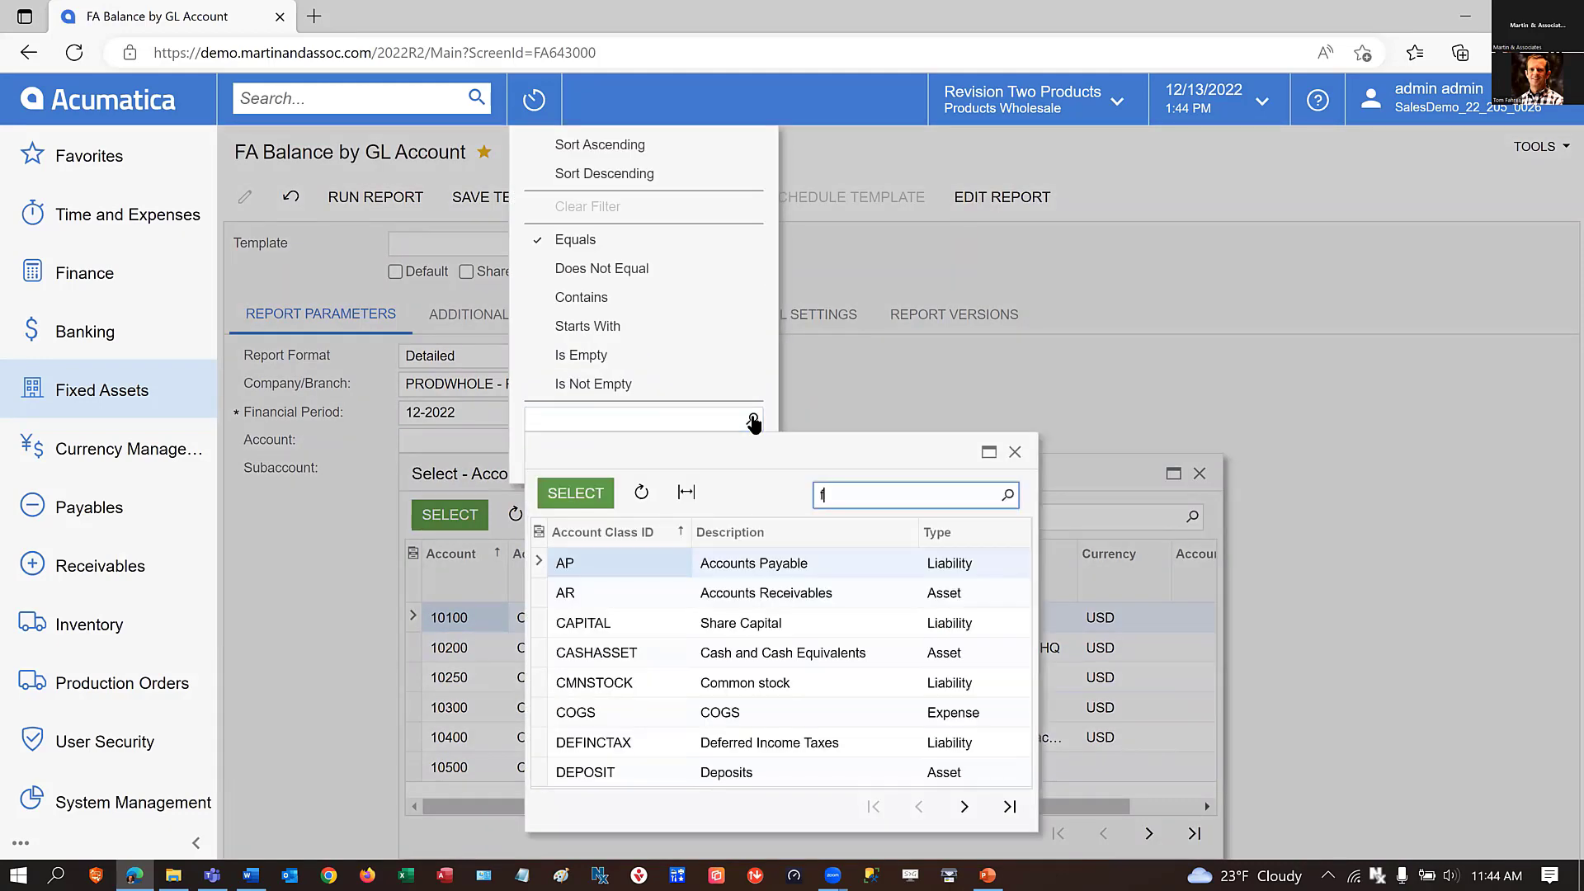
{"action": "type", "text": "ix"}
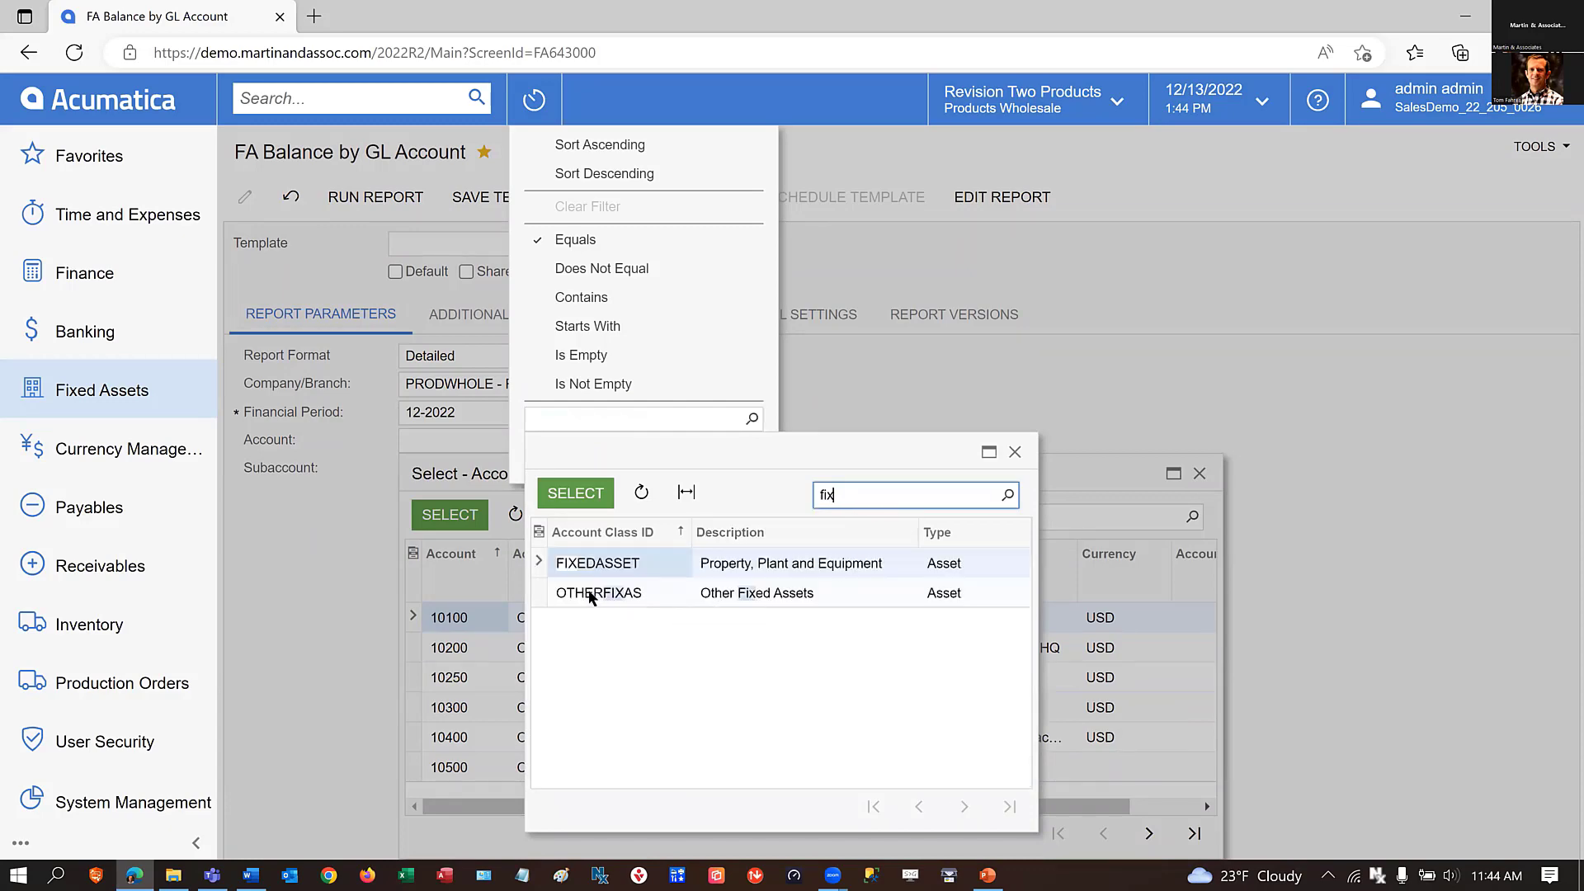
{"action": "left_click", "coordinate": [591, 502]}
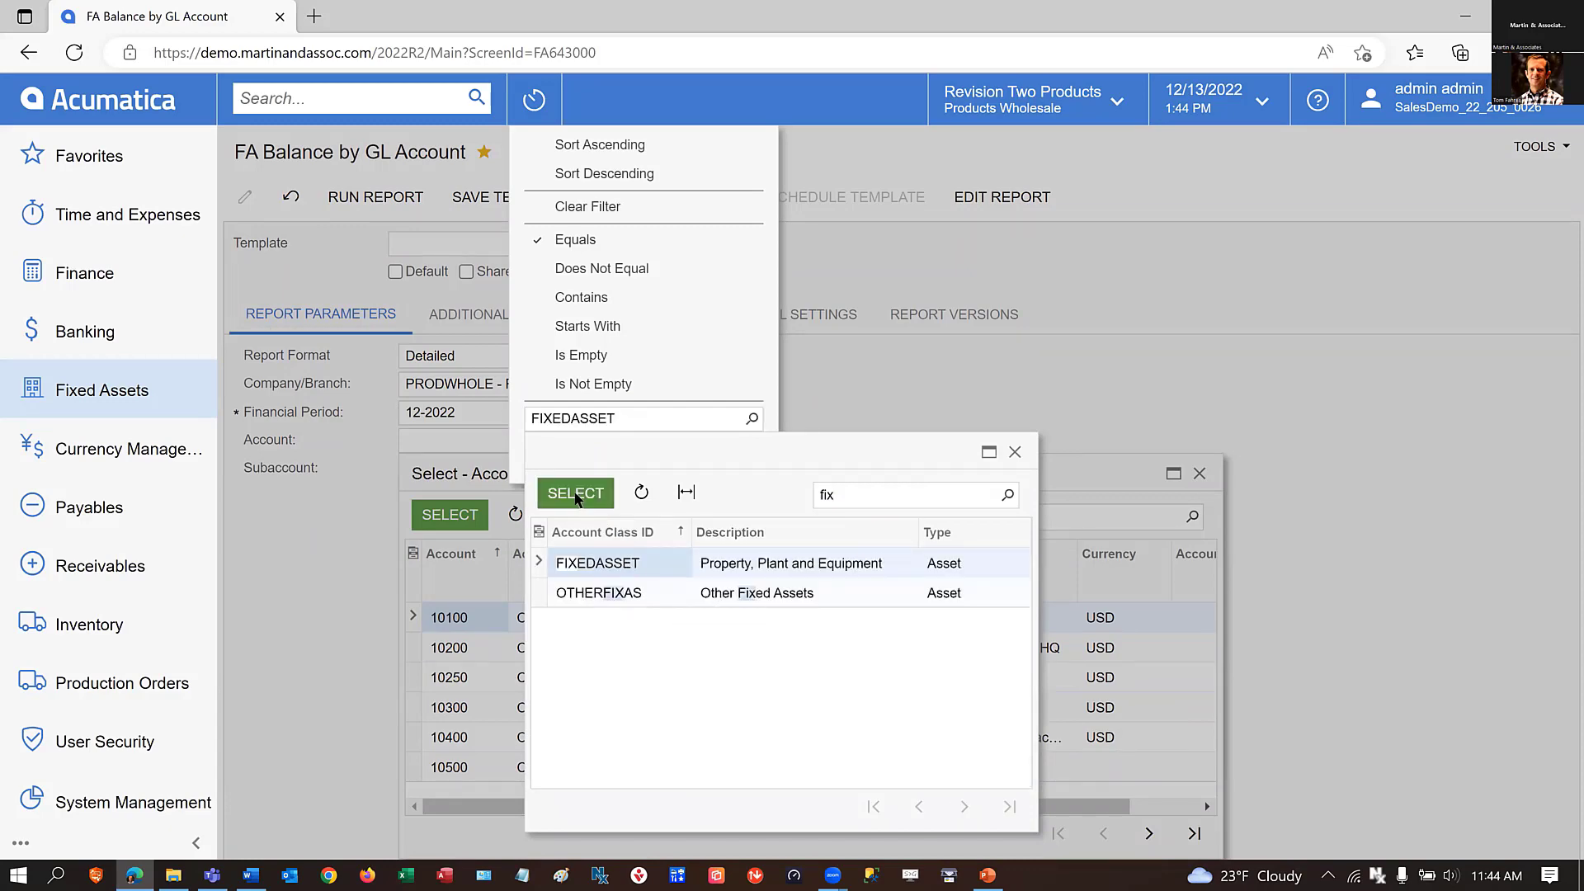
{"action": "left_click", "coordinate": [648, 456]}
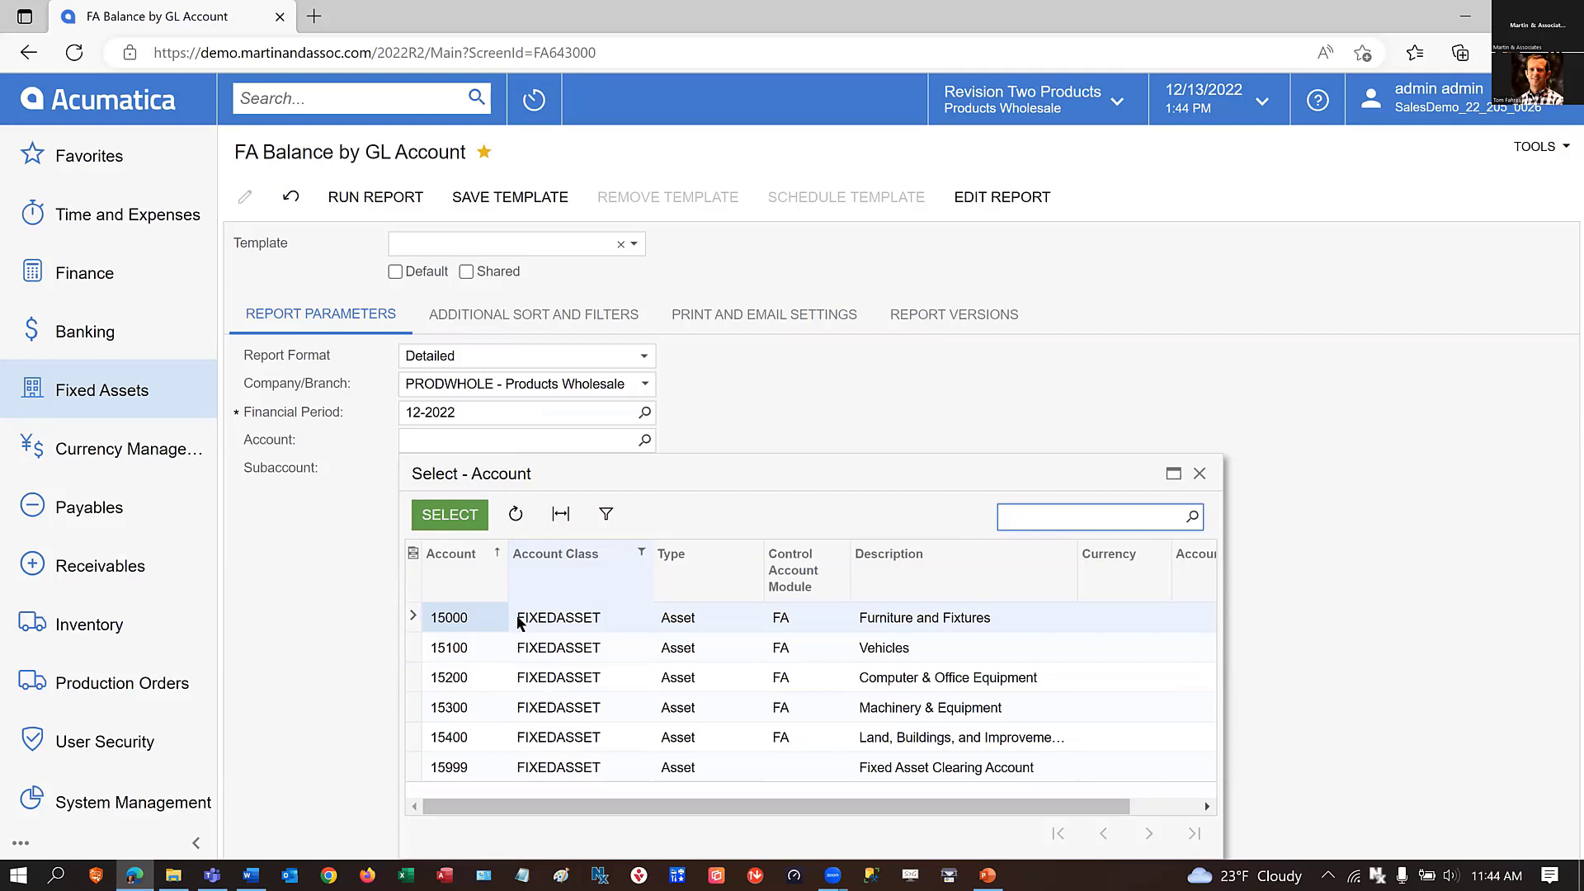
Set the report's account to 15000, Furniture and Fixtures, and run the fixed asset balance report.
{"action": "left_click", "coordinate": [446, 626]}
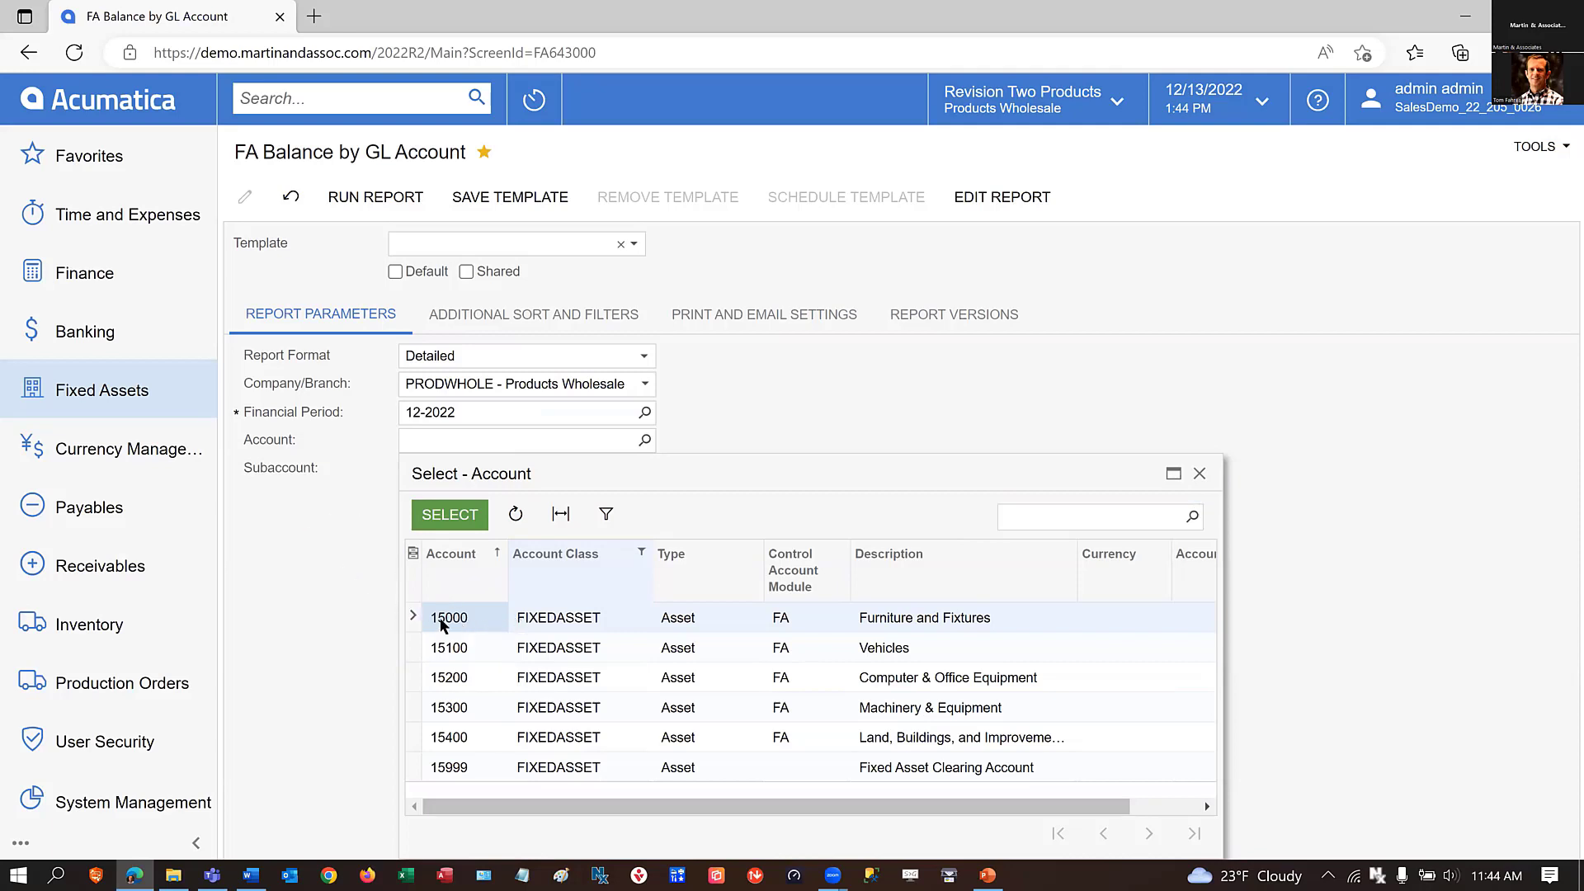
{"action": "left_click", "coordinate": [449, 514]}
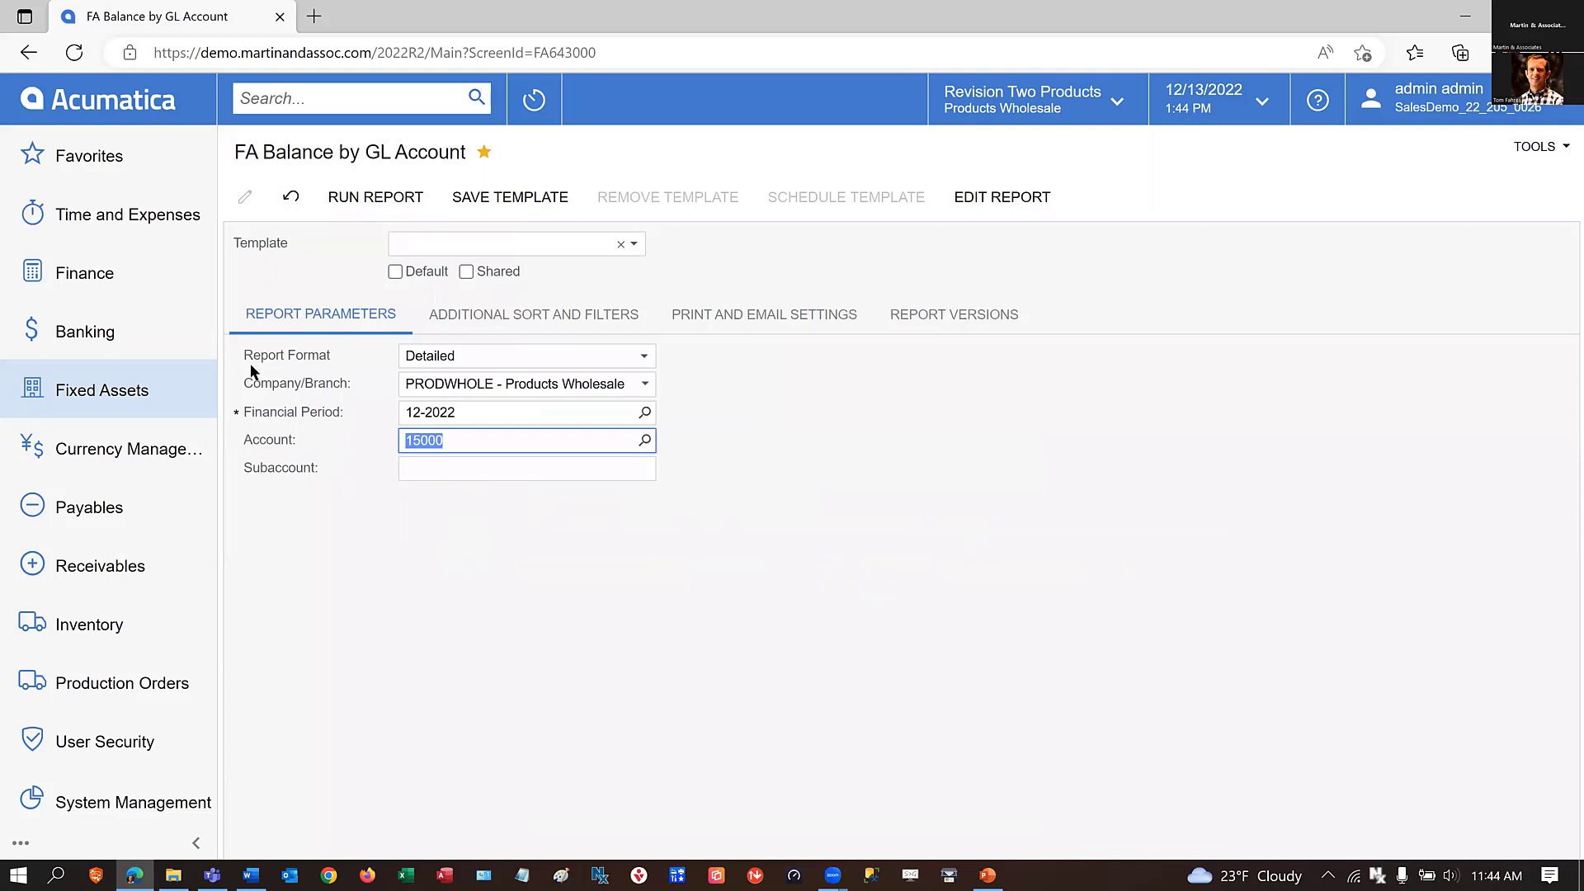
{"action": "left_click", "coordinate": [370, 198]}
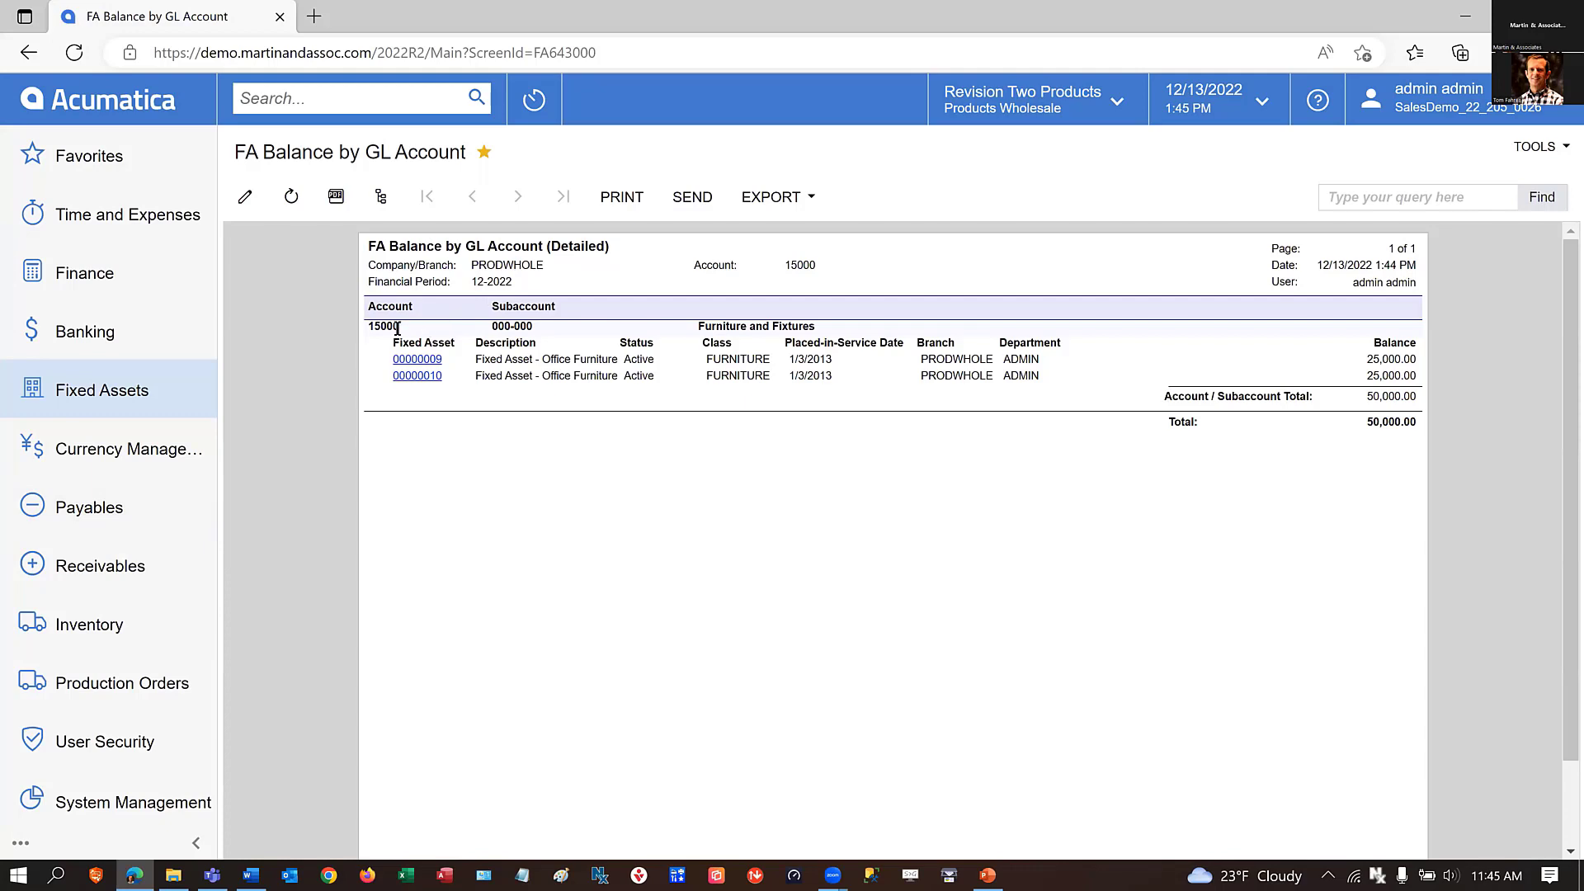
Look through the Finance screens for the account inquiries, and open Close Financial Periods under Fixed Assets.
{"action": "left_click", "coordinate": [73, 284]}
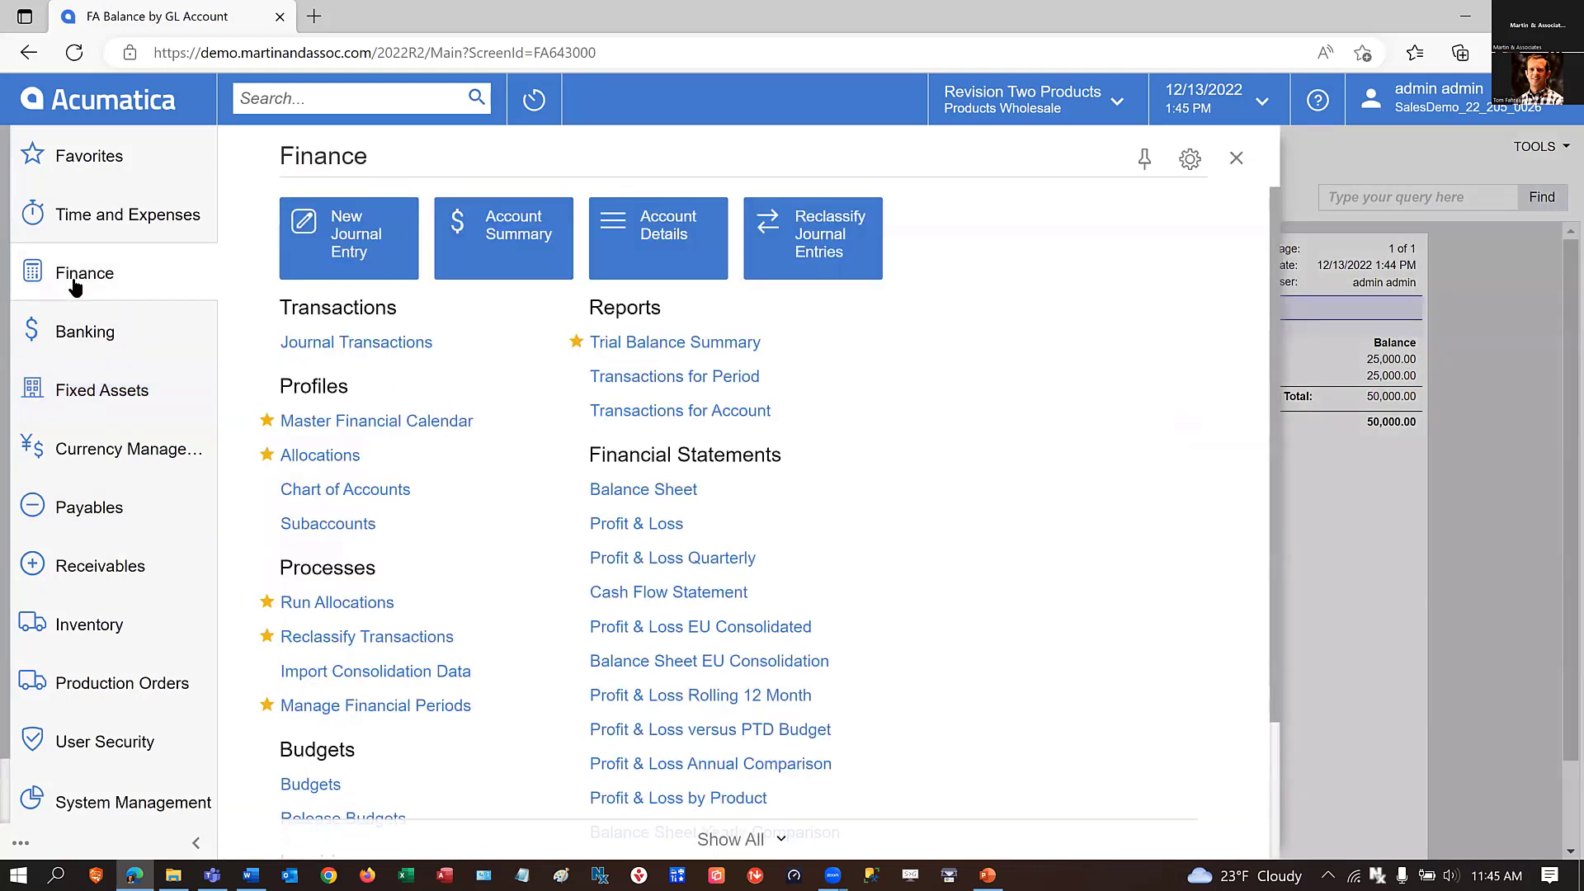
{"action": "scroll", "coordinate": [516, 726], "scroll_direction": "down", "scroll_amount": 2}
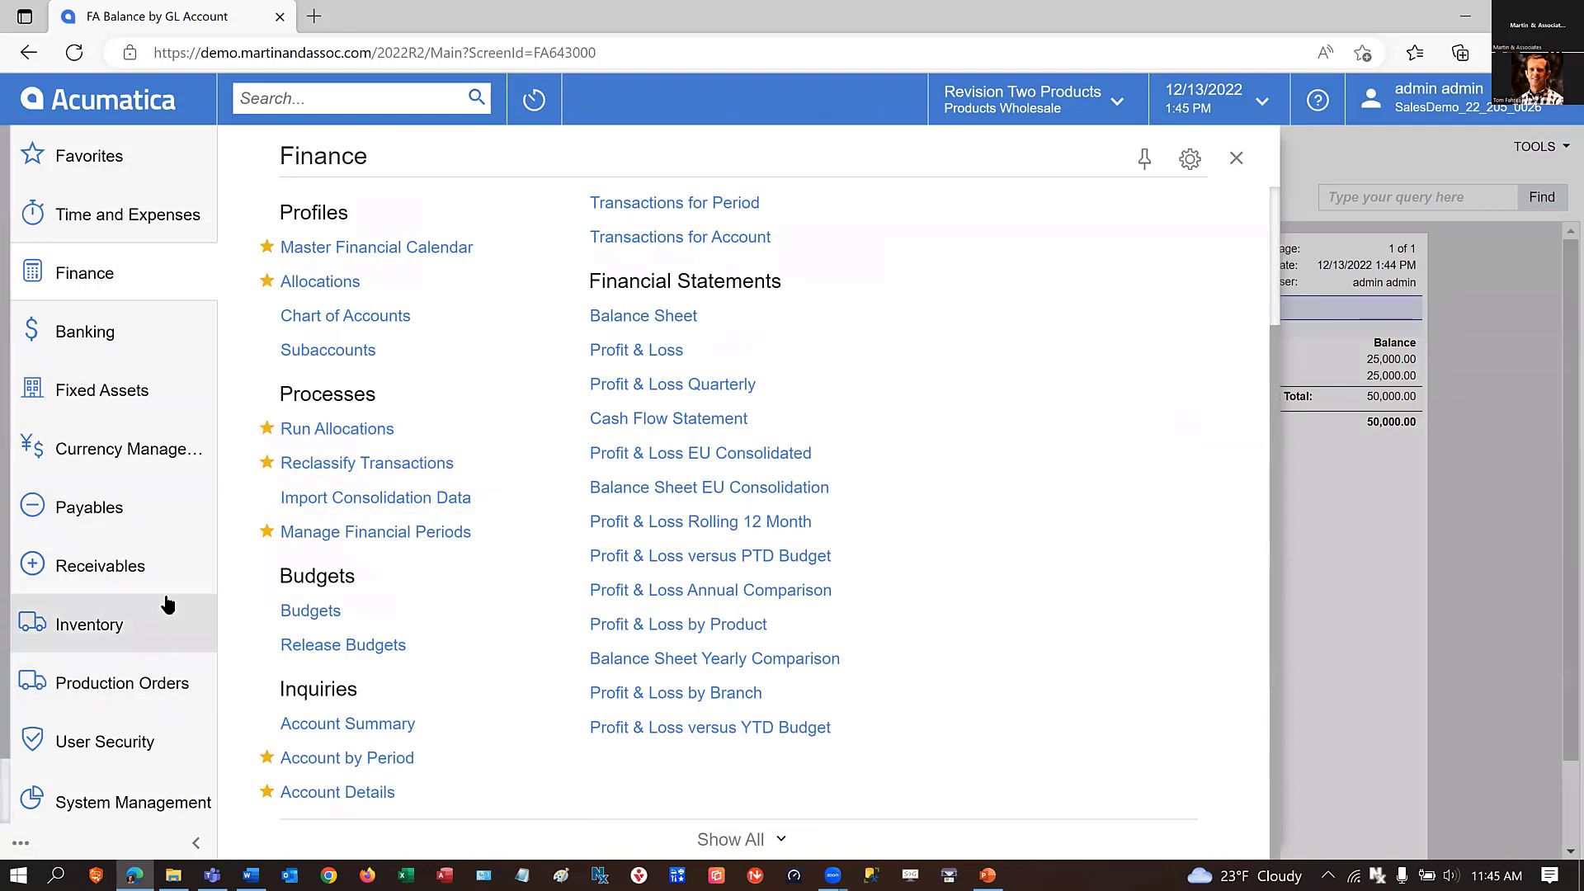
{"action": "left_click", "coordinate": [115, 391]}
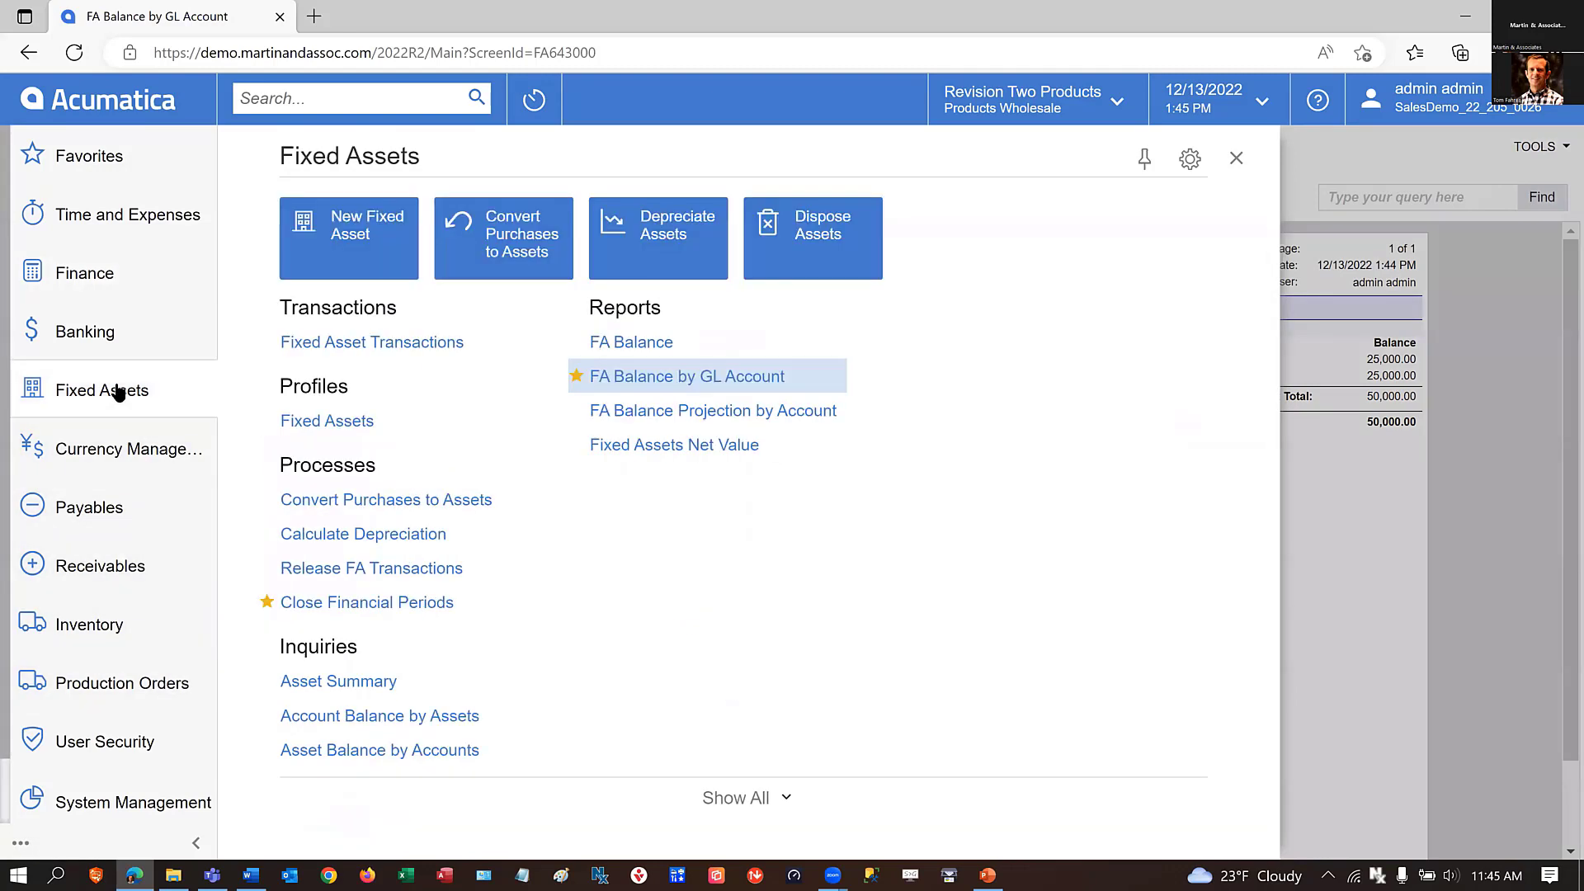
{"action": "left_click", "coordinate": [334, 608]}
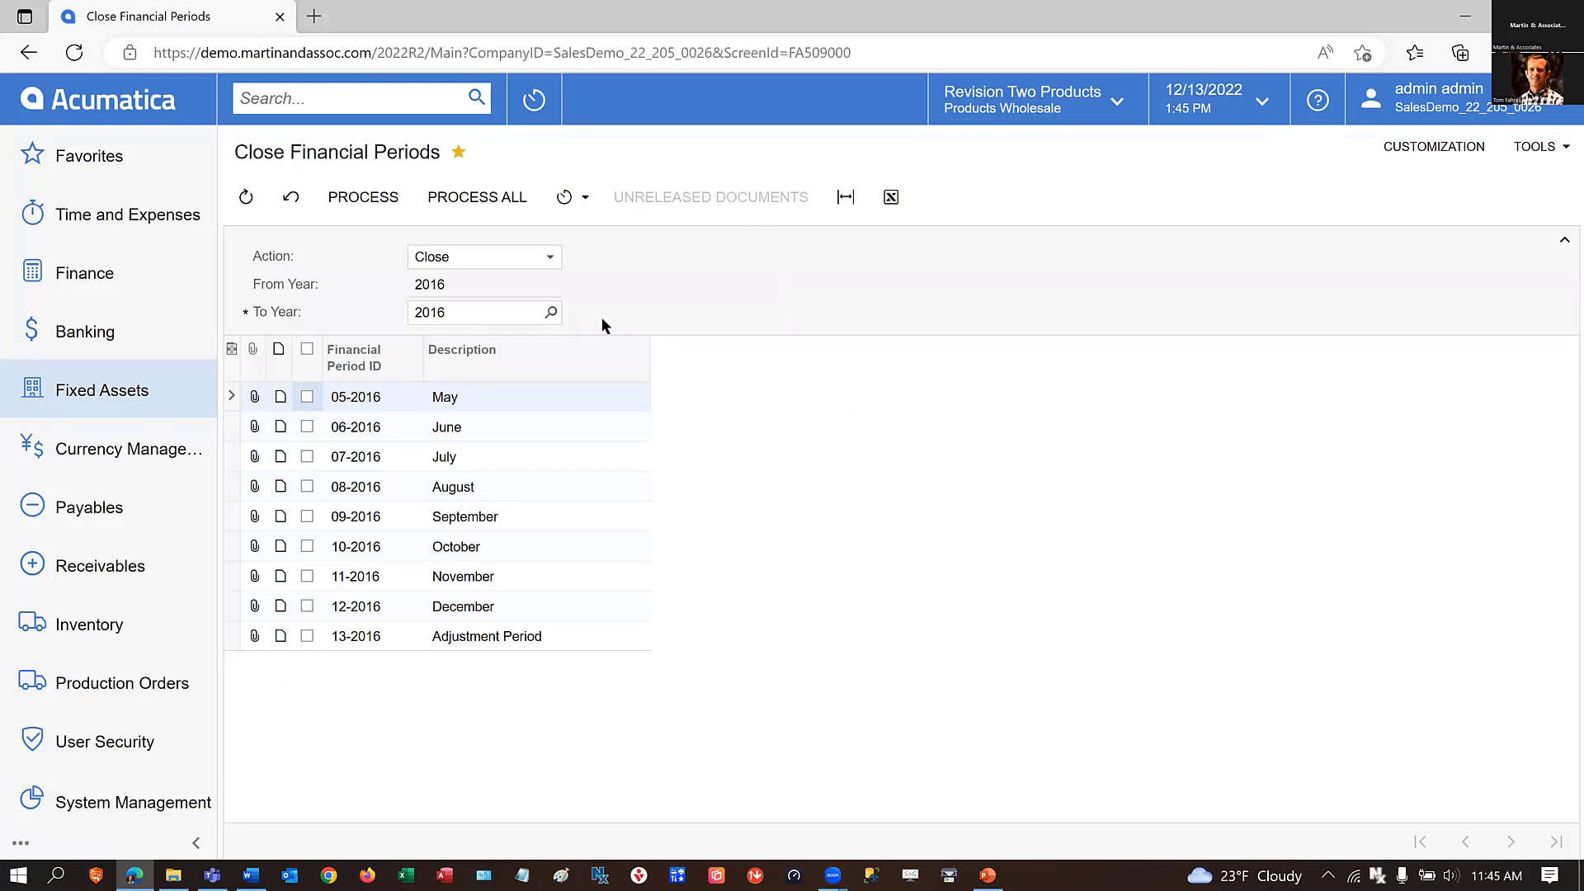
Check Release FA Transactions for unreleased fixed asset transactions in a separate browser tab, and return to Close Financial Periods.
{"action": "left_click", "coordinate": [72, 398]}
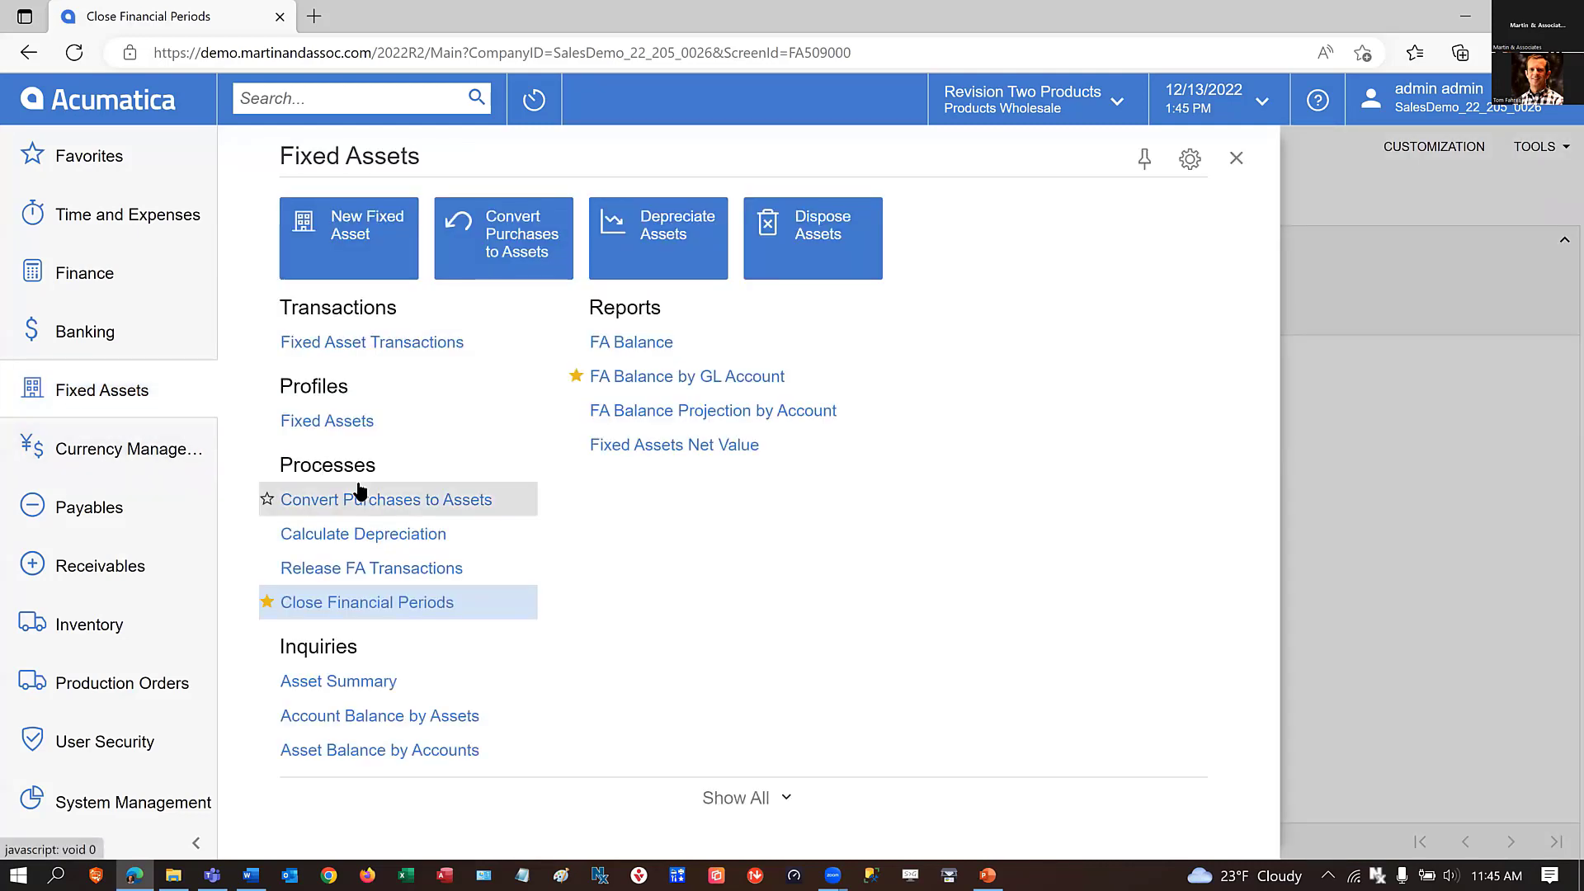
{"action": "left_click", "coordinate": [747, 805]}
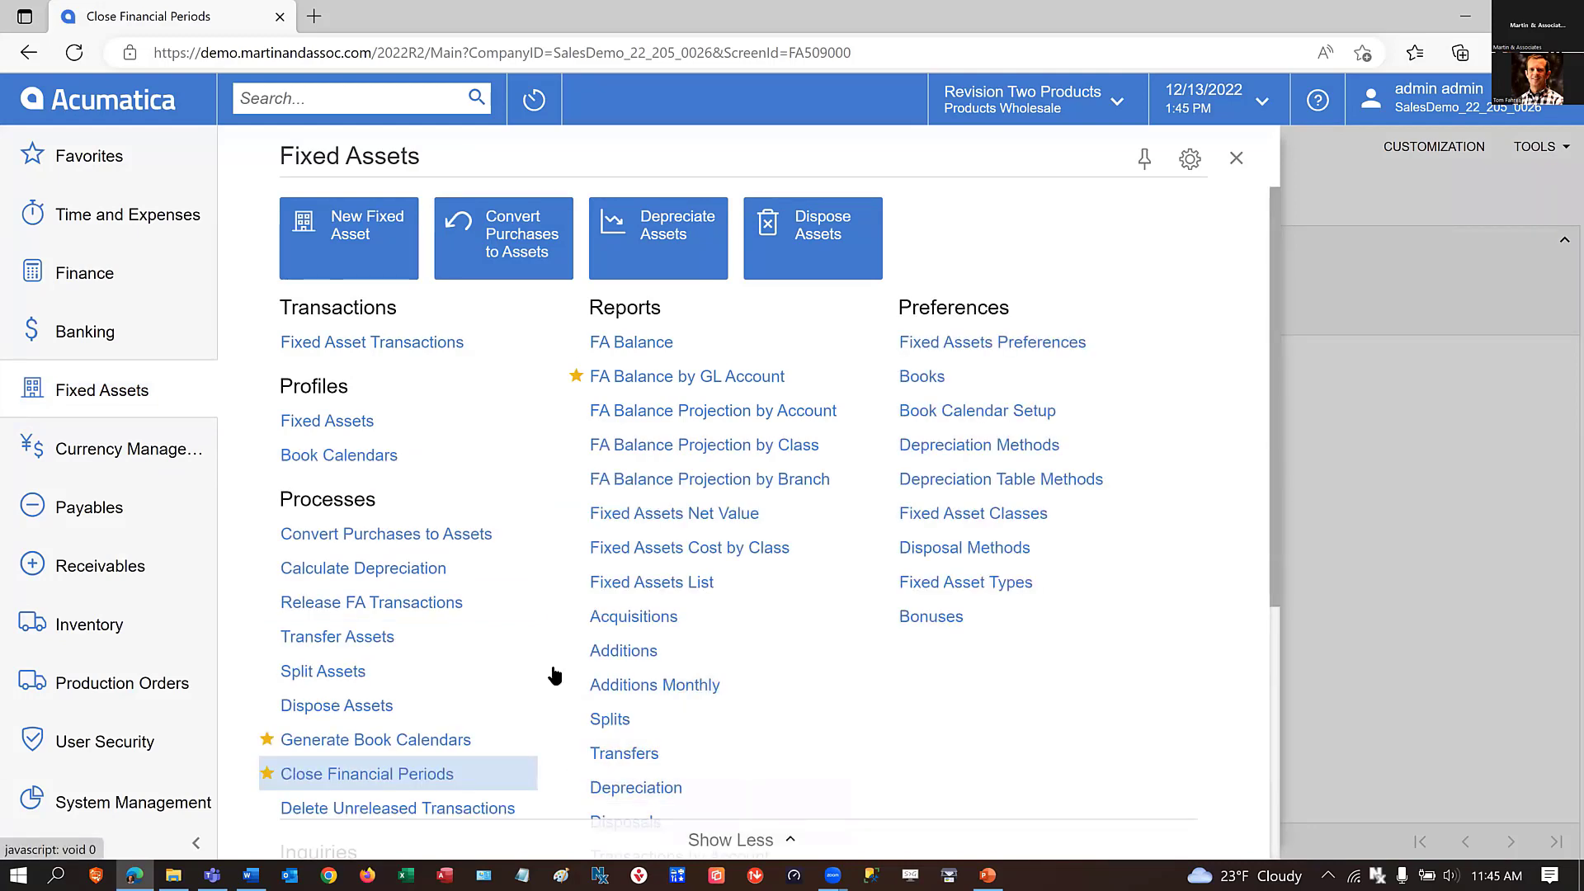
{"action": "right_click", "coordinate": [291, 609]}
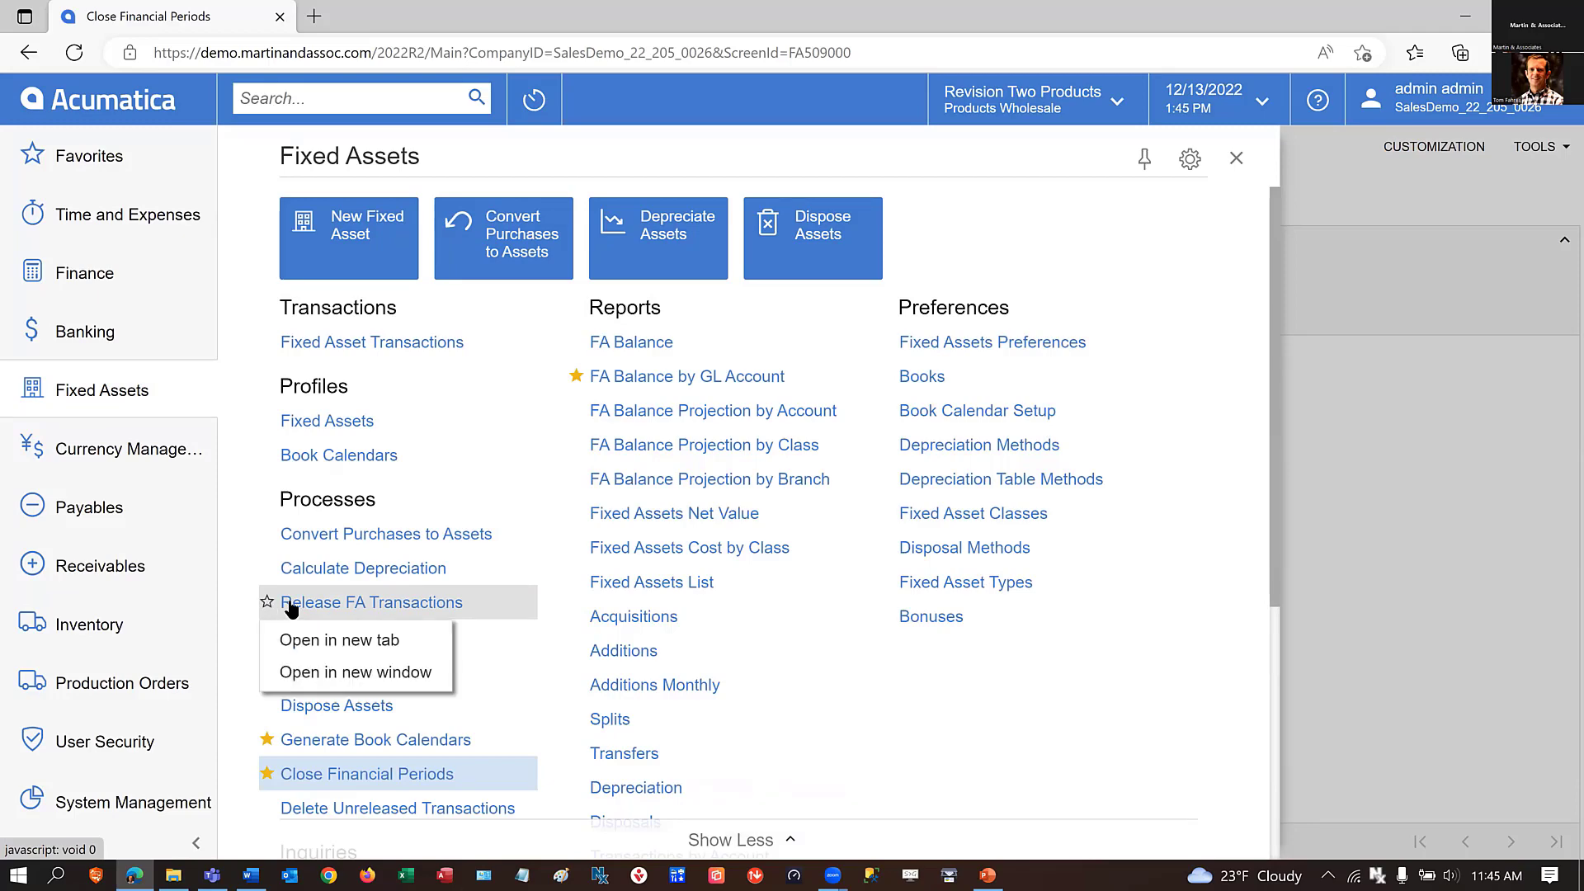
{"action": "left_click", "coordinate": [334, 640]}
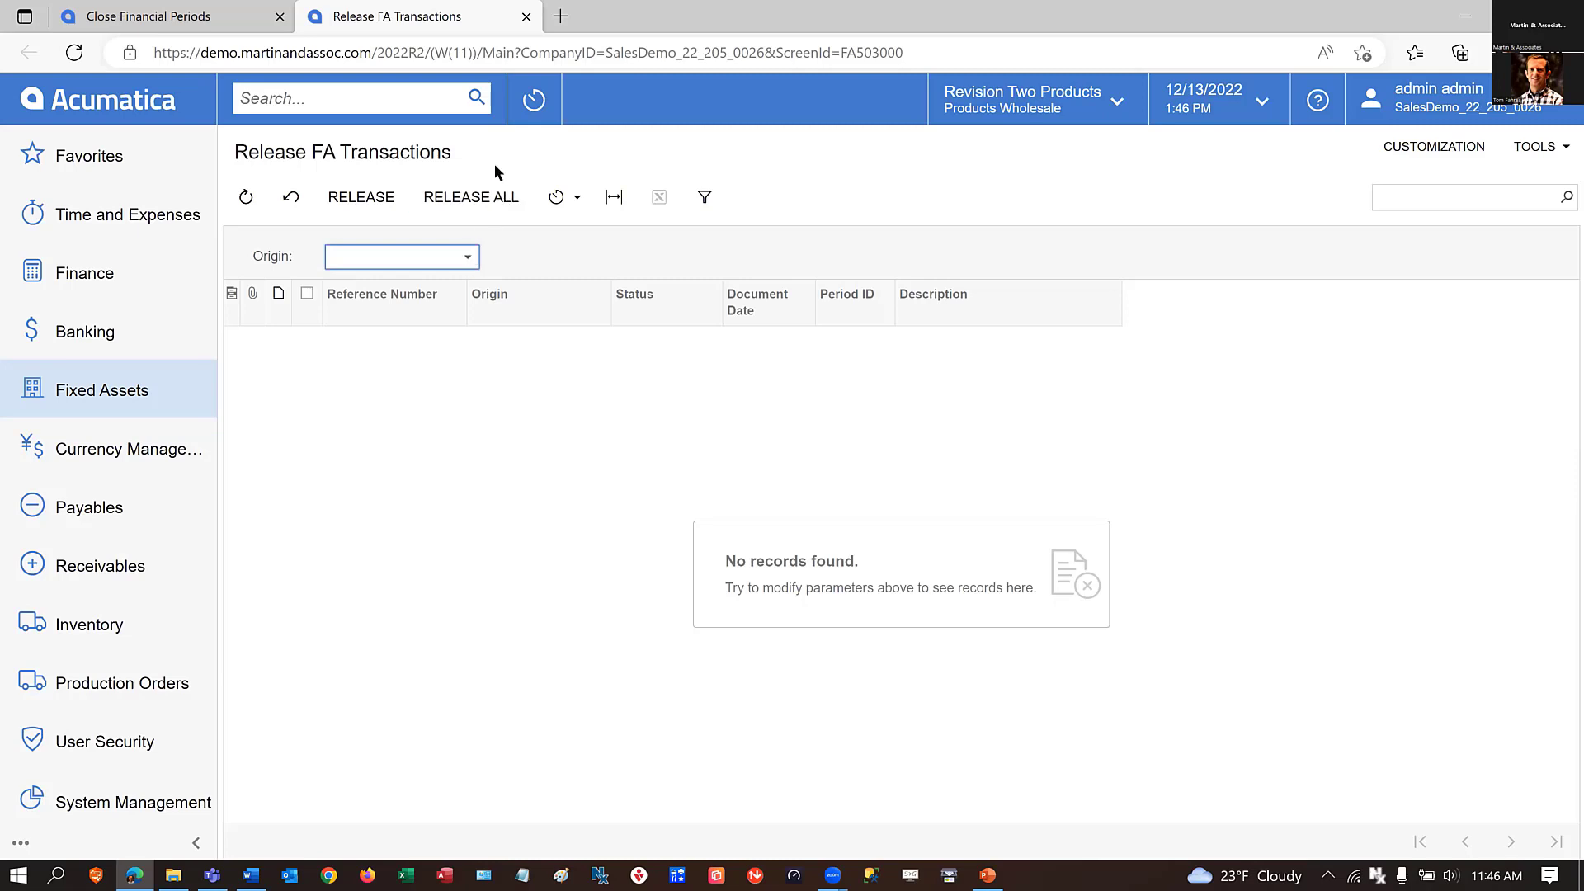
{"action": "left_click", "coordinate": [218, 23]}
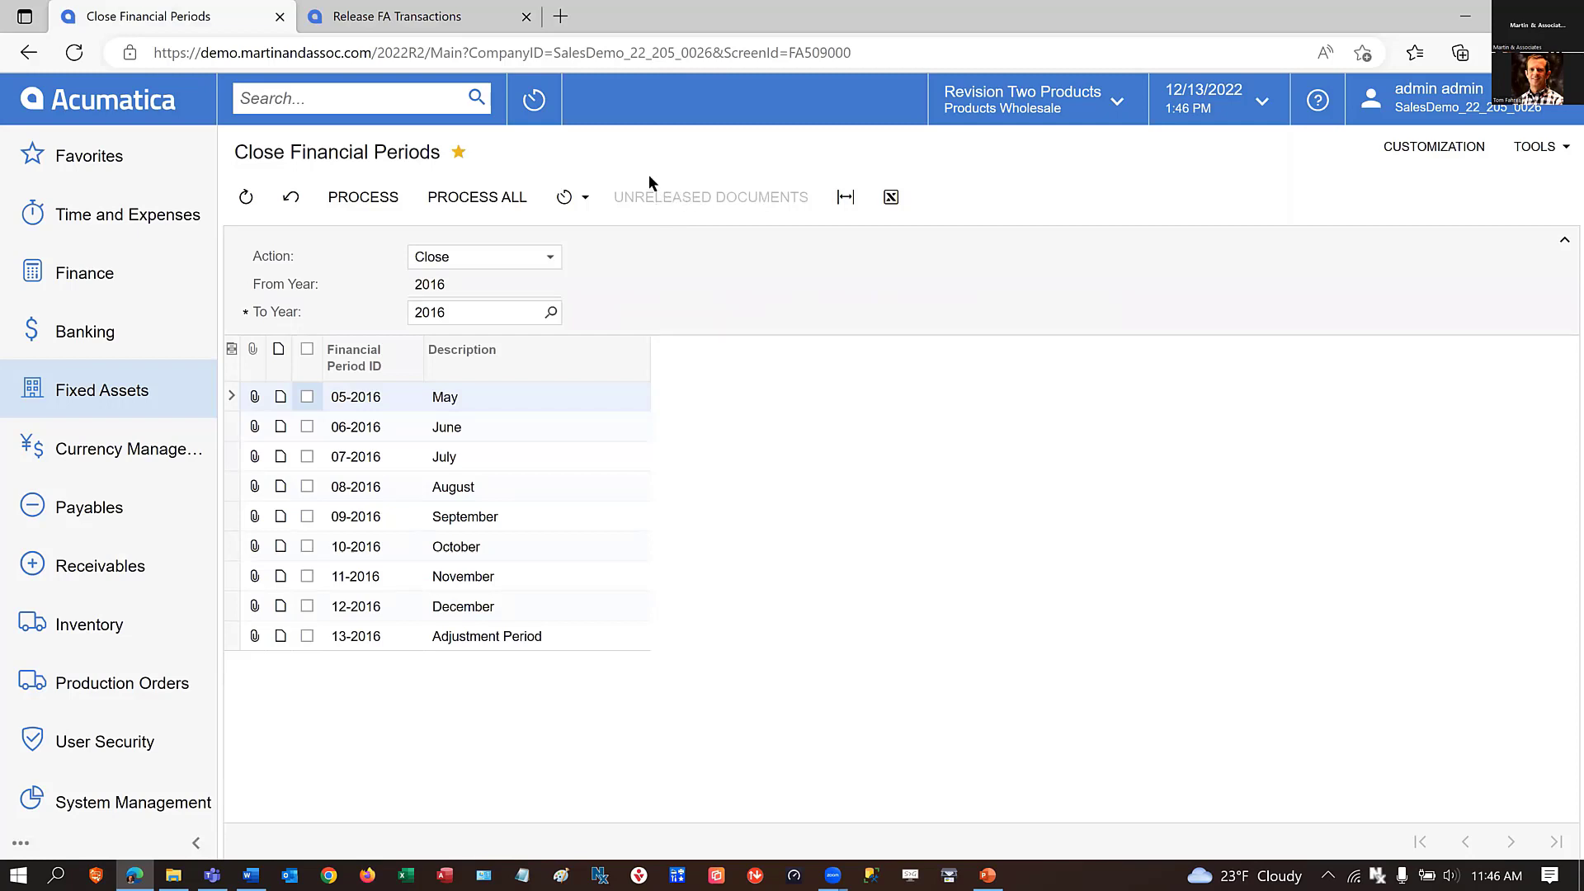
{"action": "left_click", "coordinate": [527, 16]}
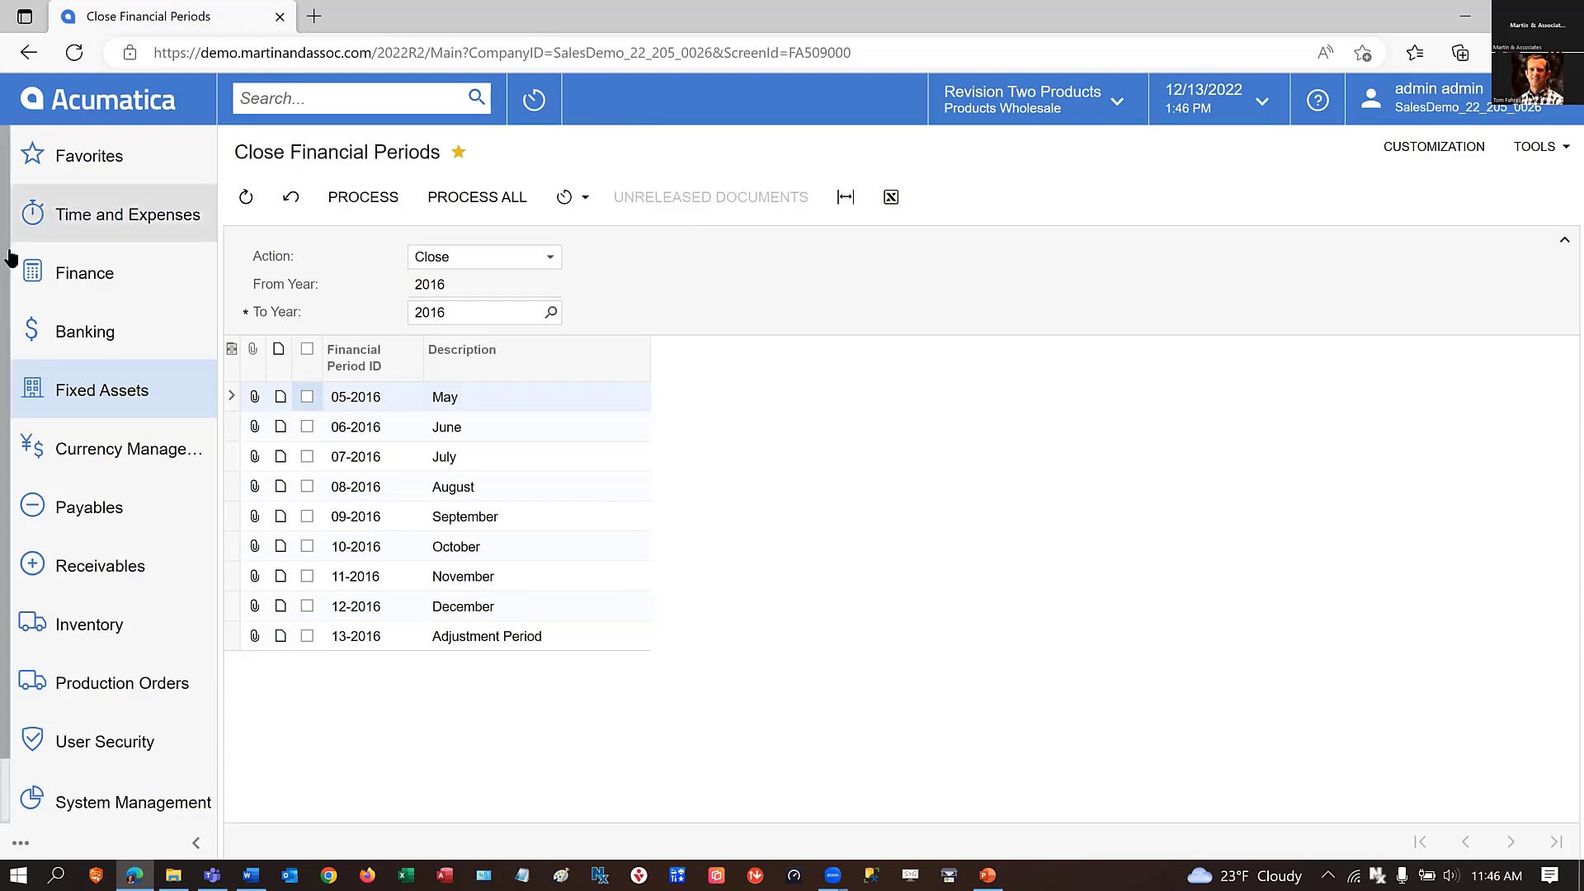
Open the Master Financial Calendar and review the module closing status of the 2016 periods.
{"action": "key", "text": "alt+Left"}
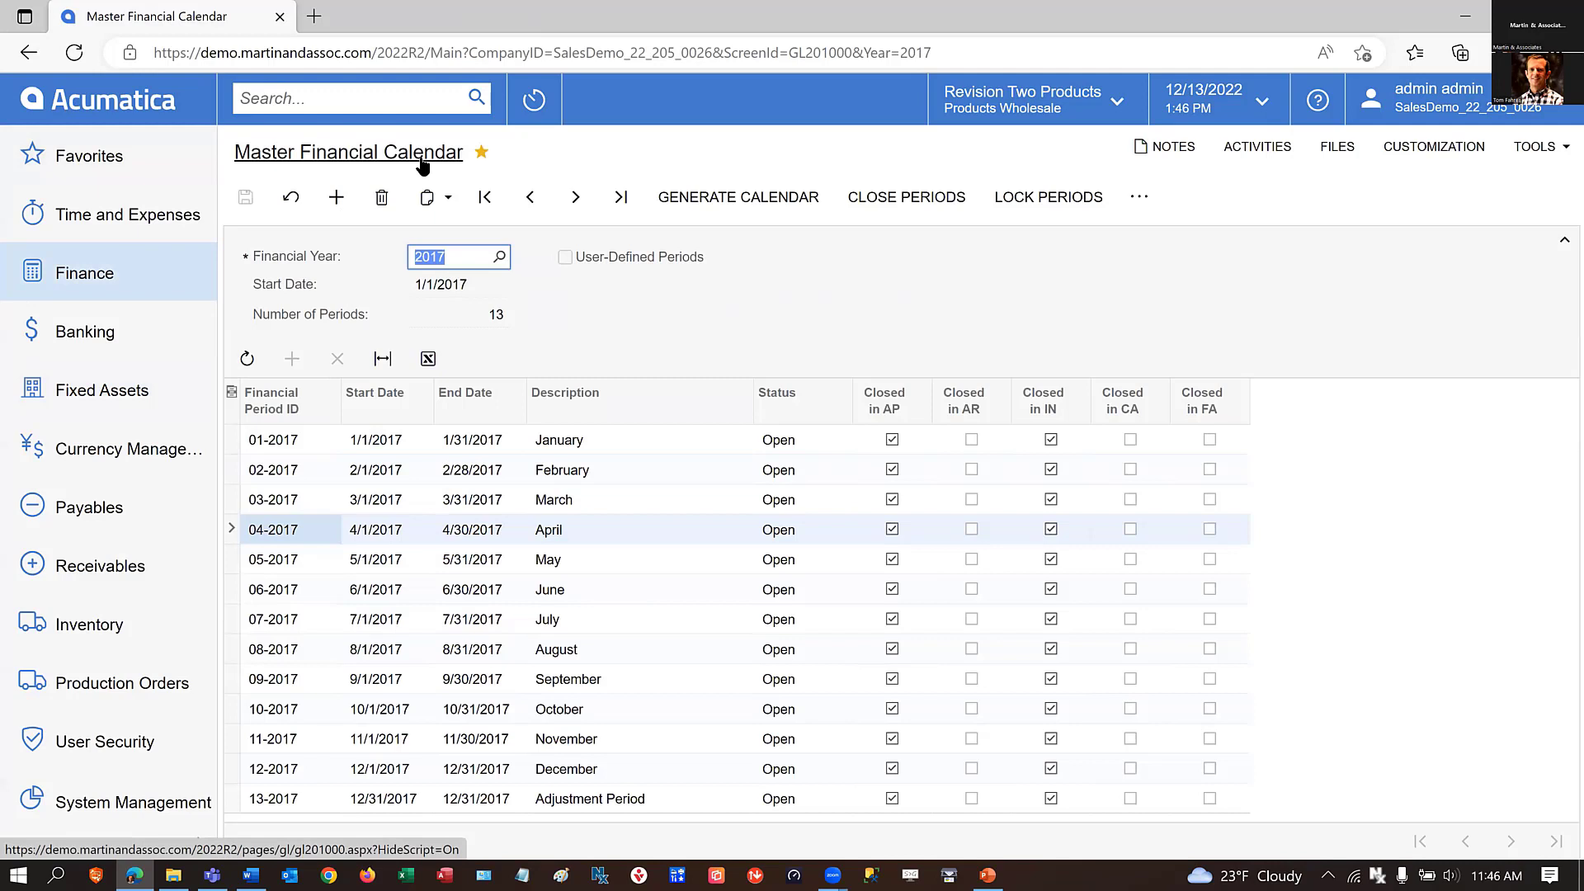
{"action": "left_click", "coordinate": [536, 198]}
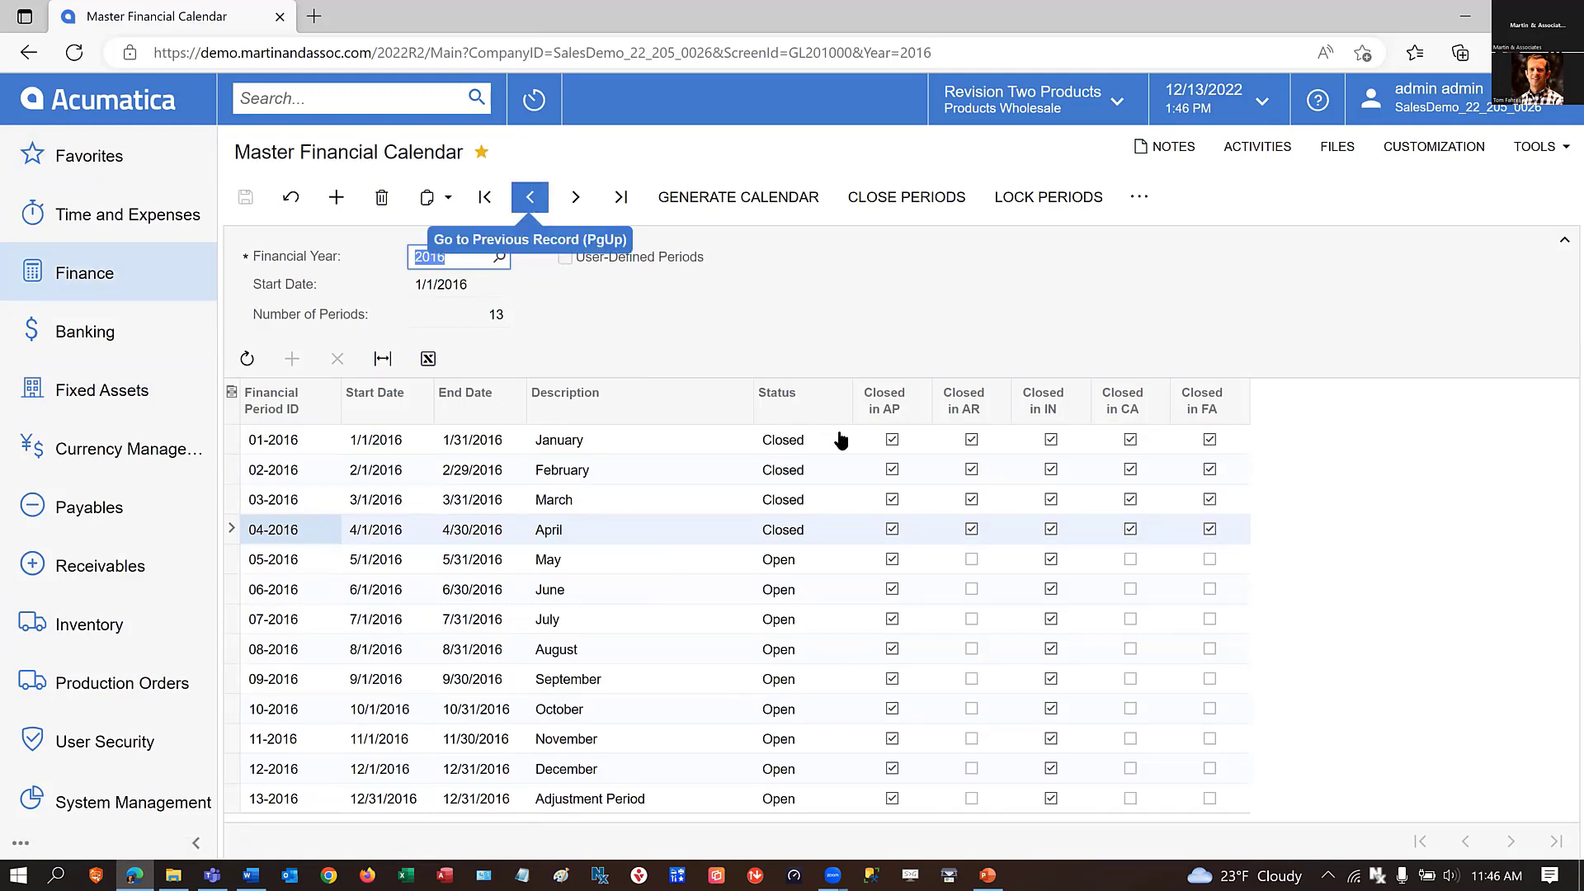
{"action": "left_click", "coordinate": [972, 559]}
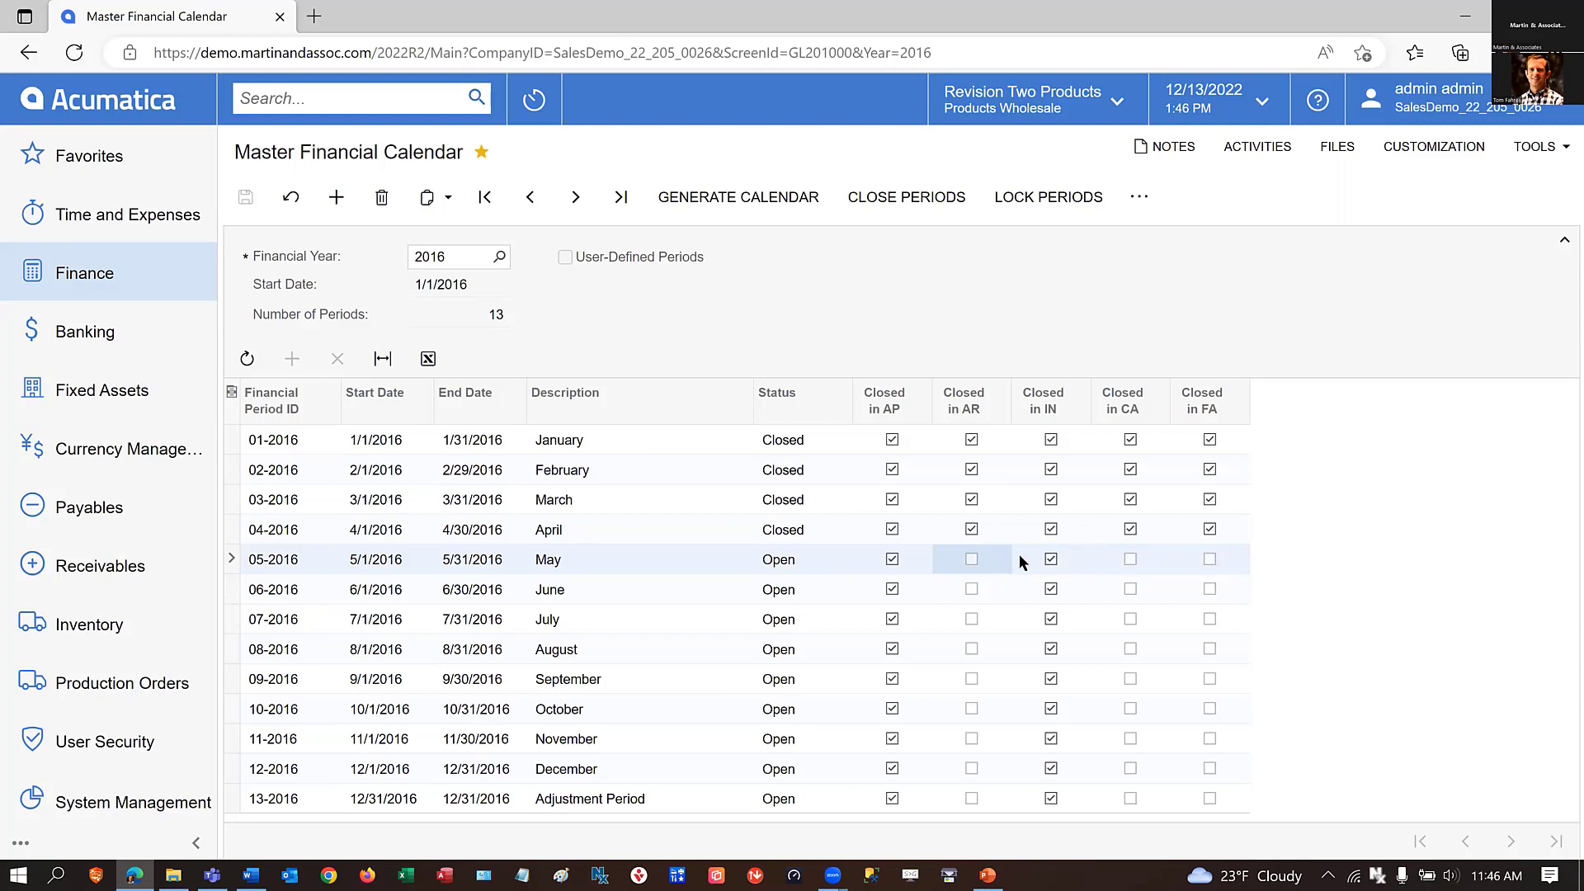
Select periods 05-2016 through 12-2016 for closing in Manage Financial Periods and check them for unposted documents.
{"action": "left_click", "coordinate": [883, 202]}
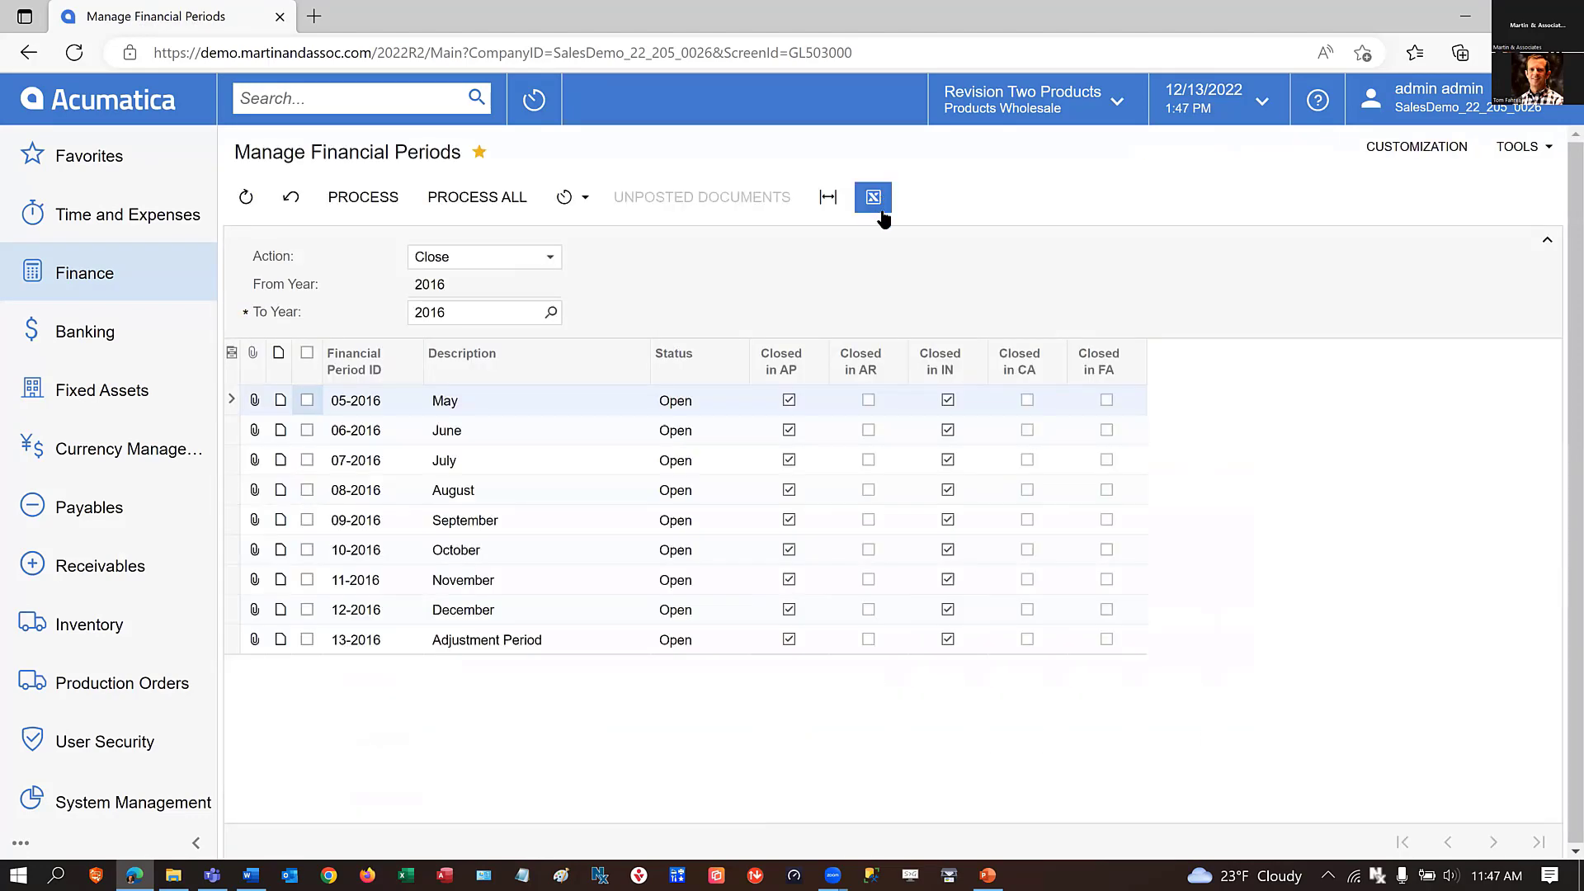
{"action": "left_click", "coordinate": [305, 401]}
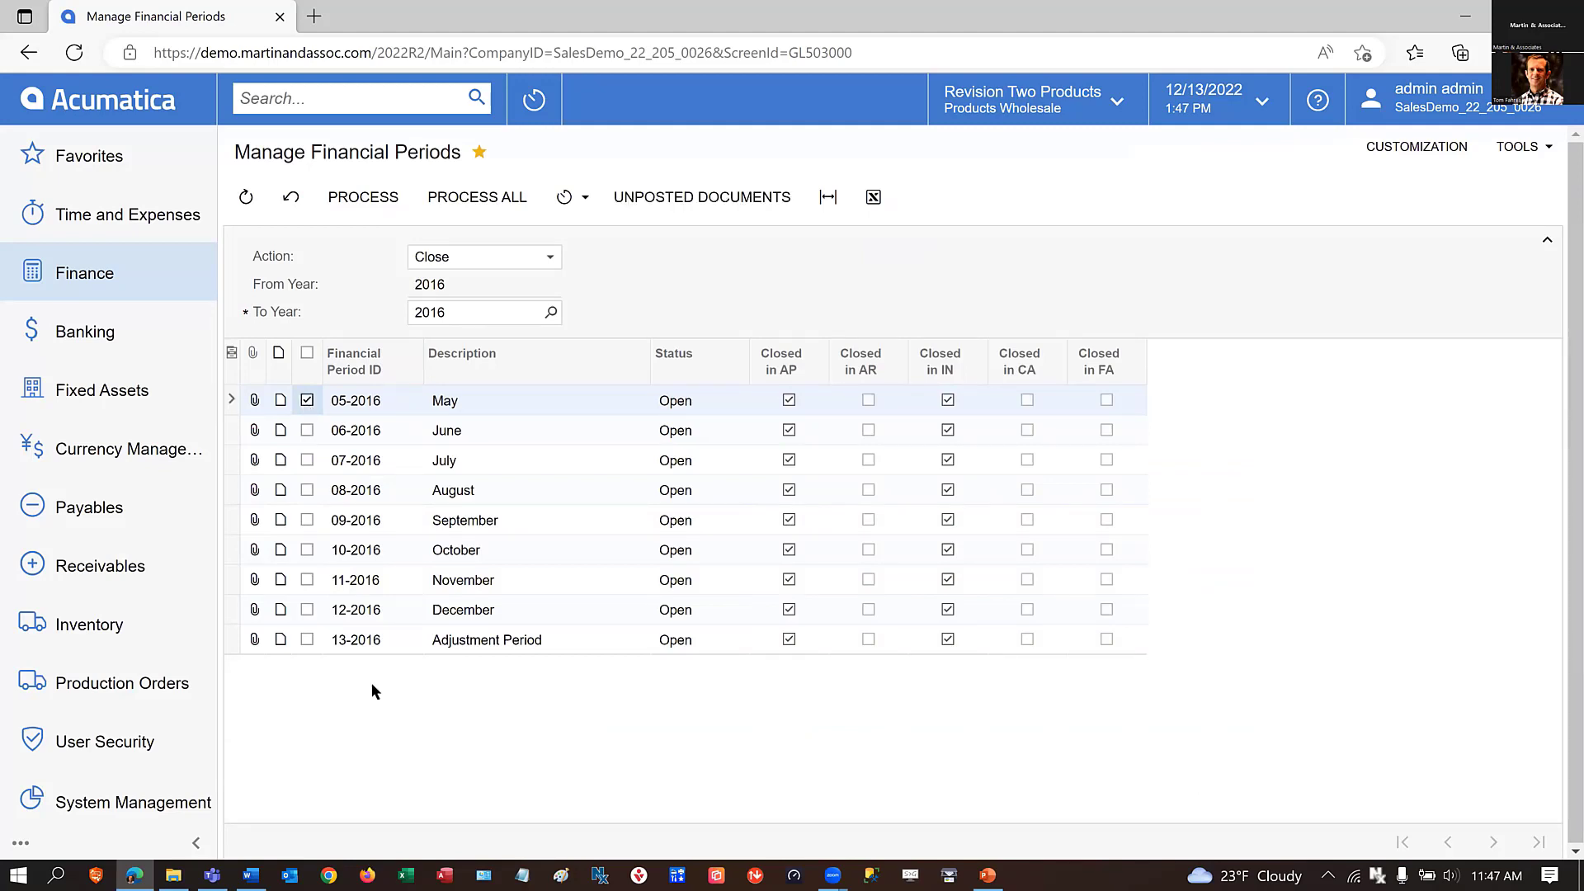
{"action": "left_click", "coordinate": [307, 609], "text": "shift"}
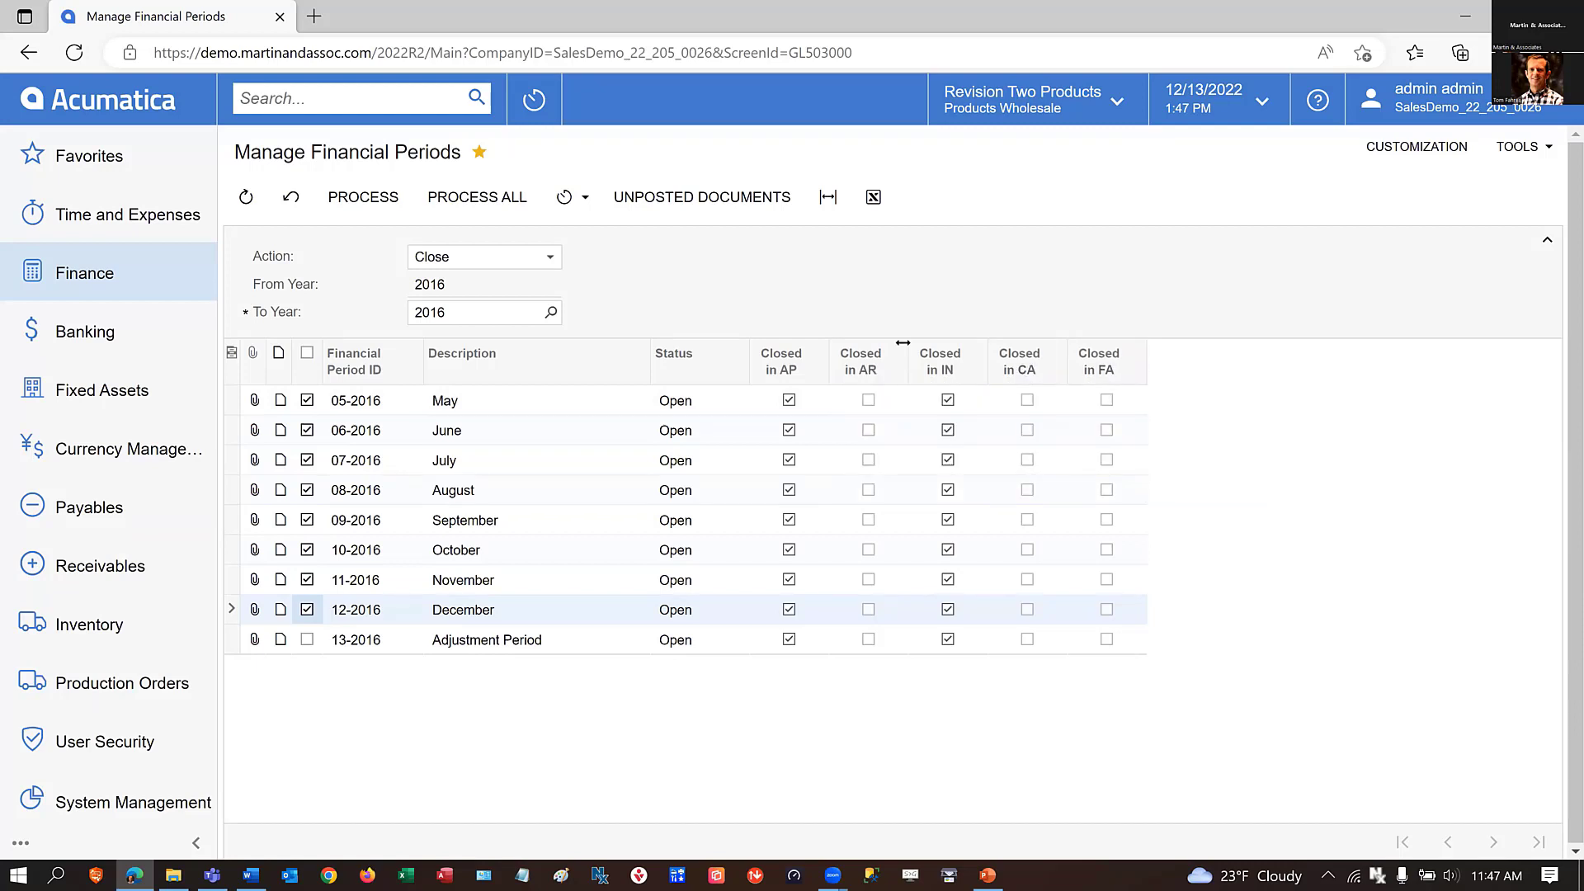
{"action": "left_click", "coordinate": [690, 200]}
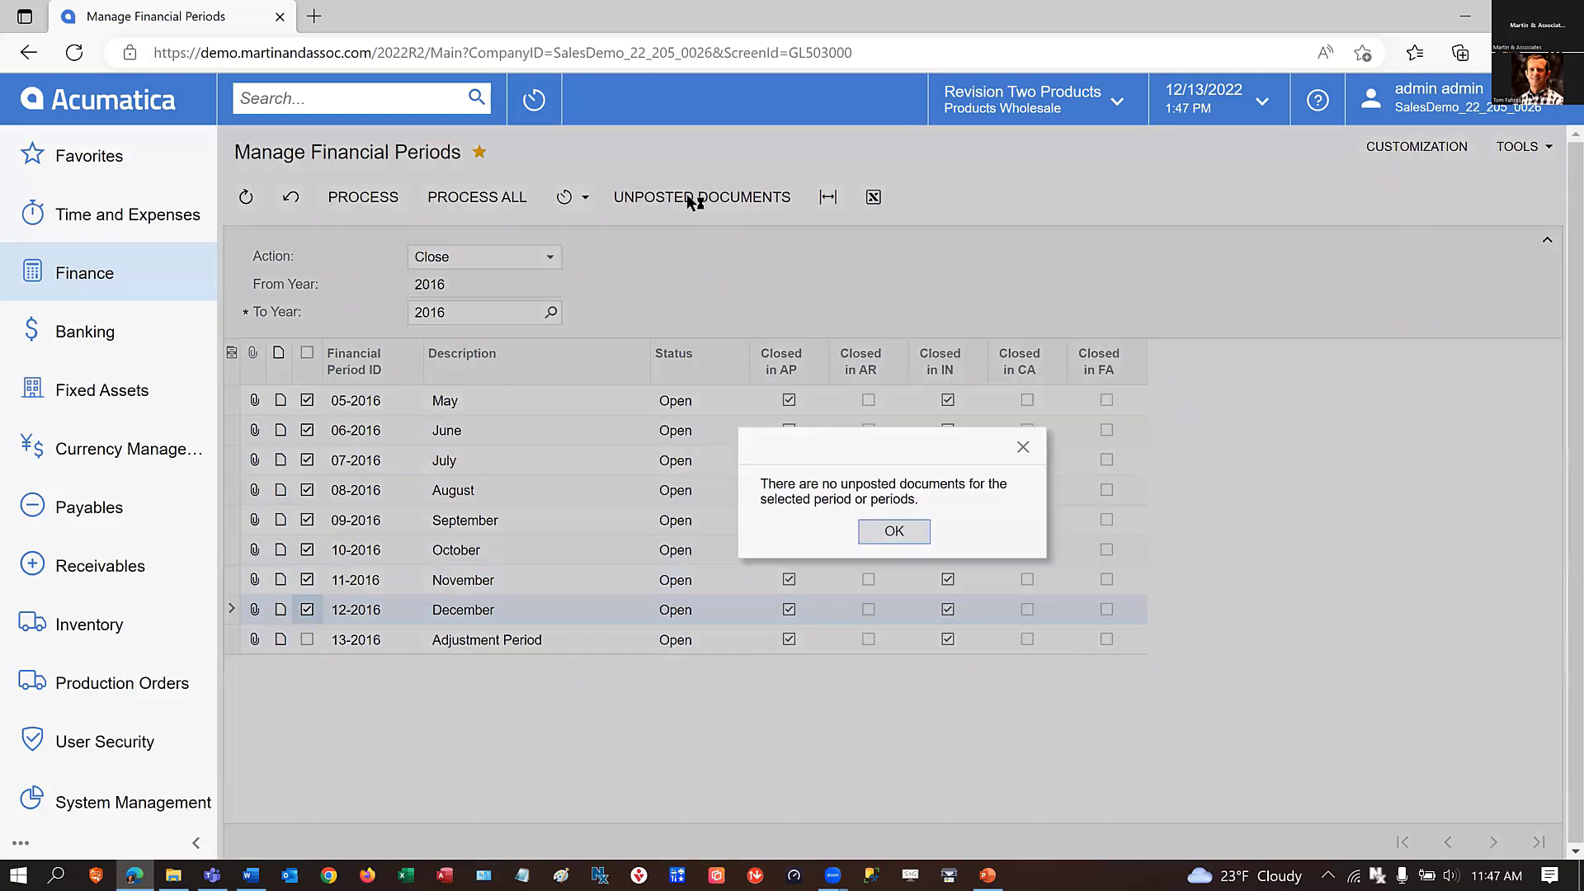
{"action": "left_click", "coordinate": [901, 533]}
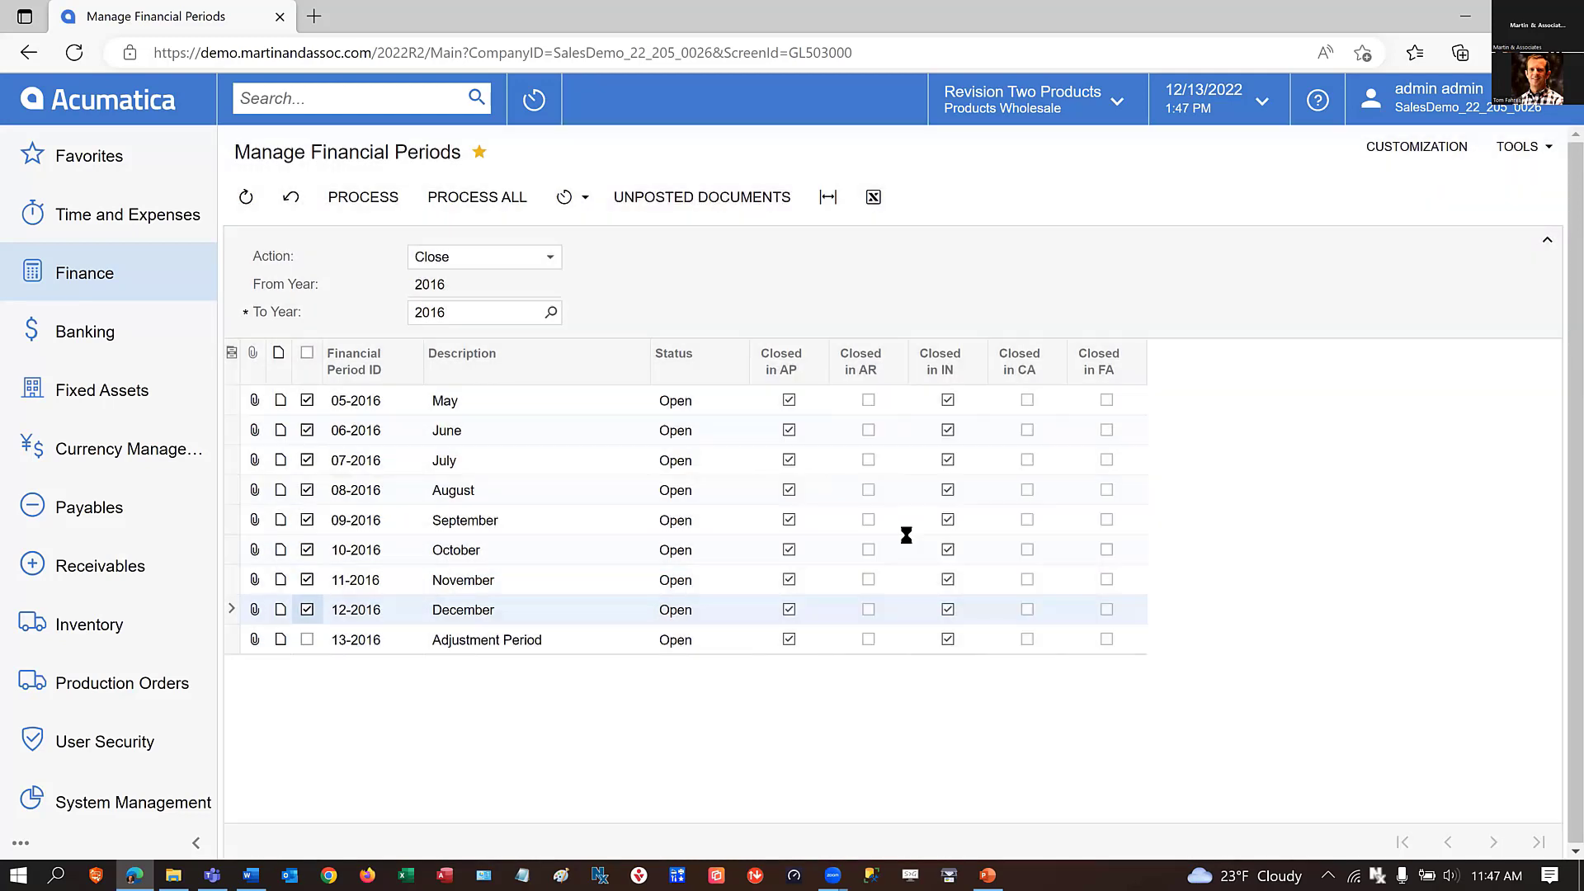
Close the selected periods, May through December 2016, in the remaining modules and the general ledger.
{"action": "left_click", "coordinate": [366, 199]}
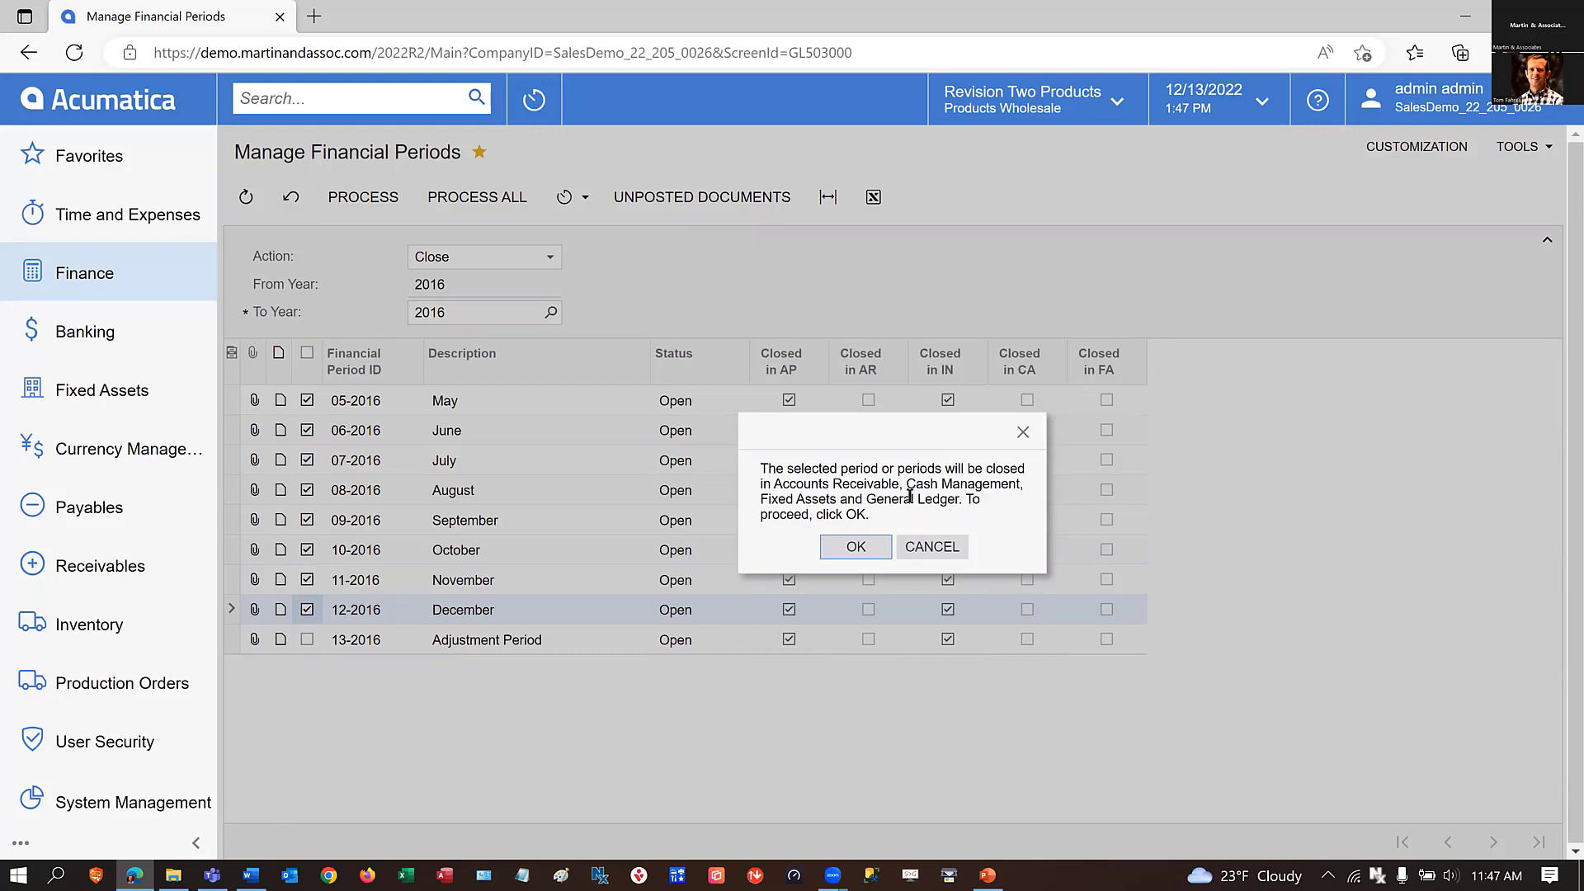
{"action": "left_click", "coordinate": [856, 548]}
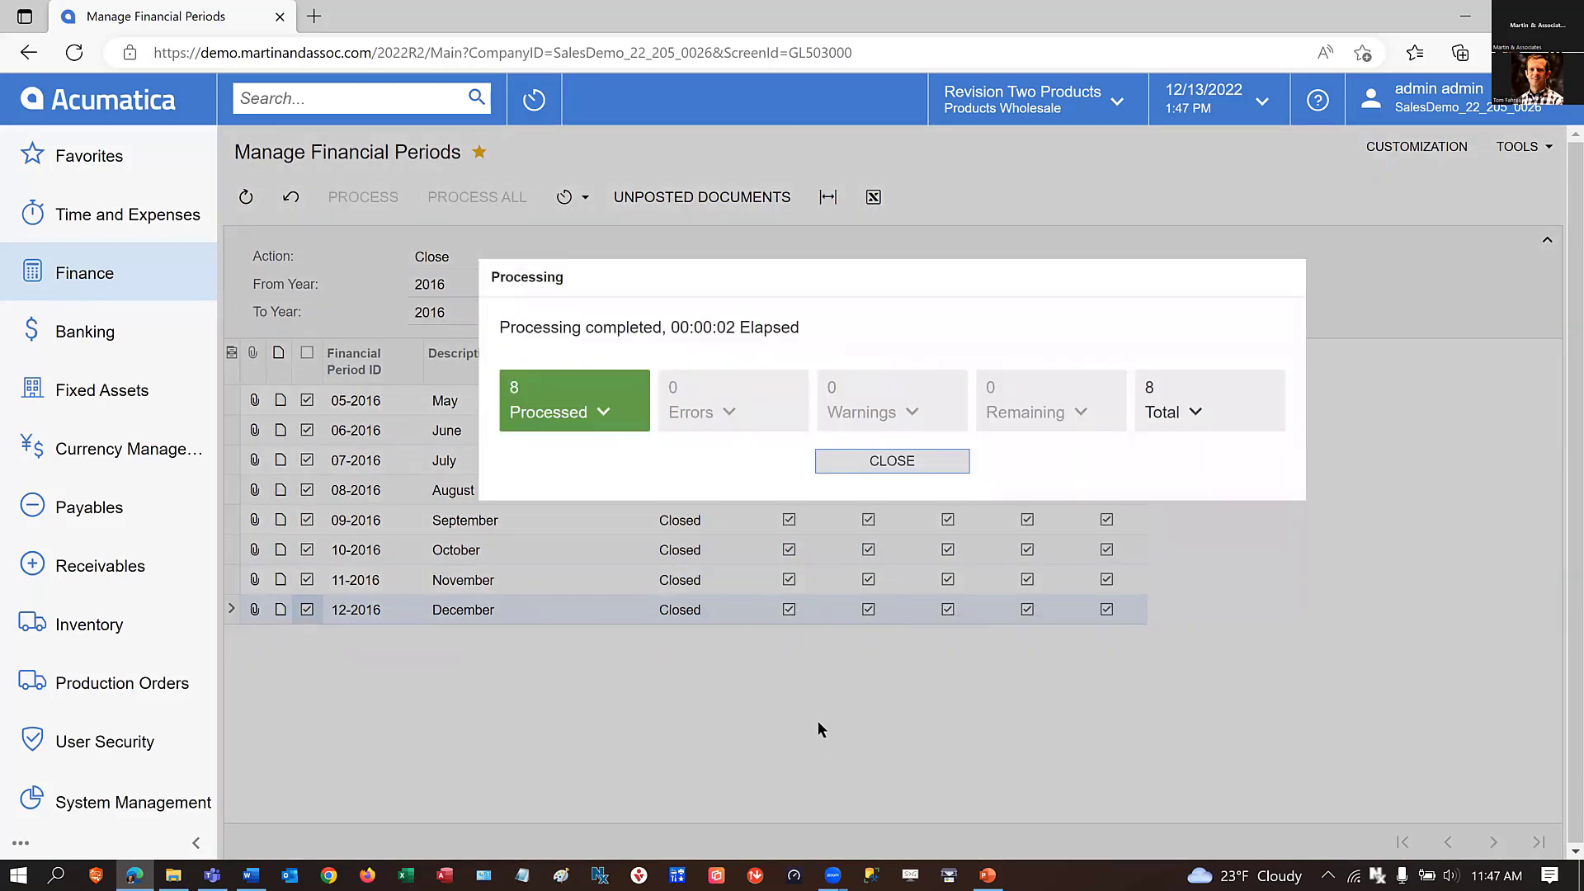
{"action": "left_click", "coordinate": [874, 460]}
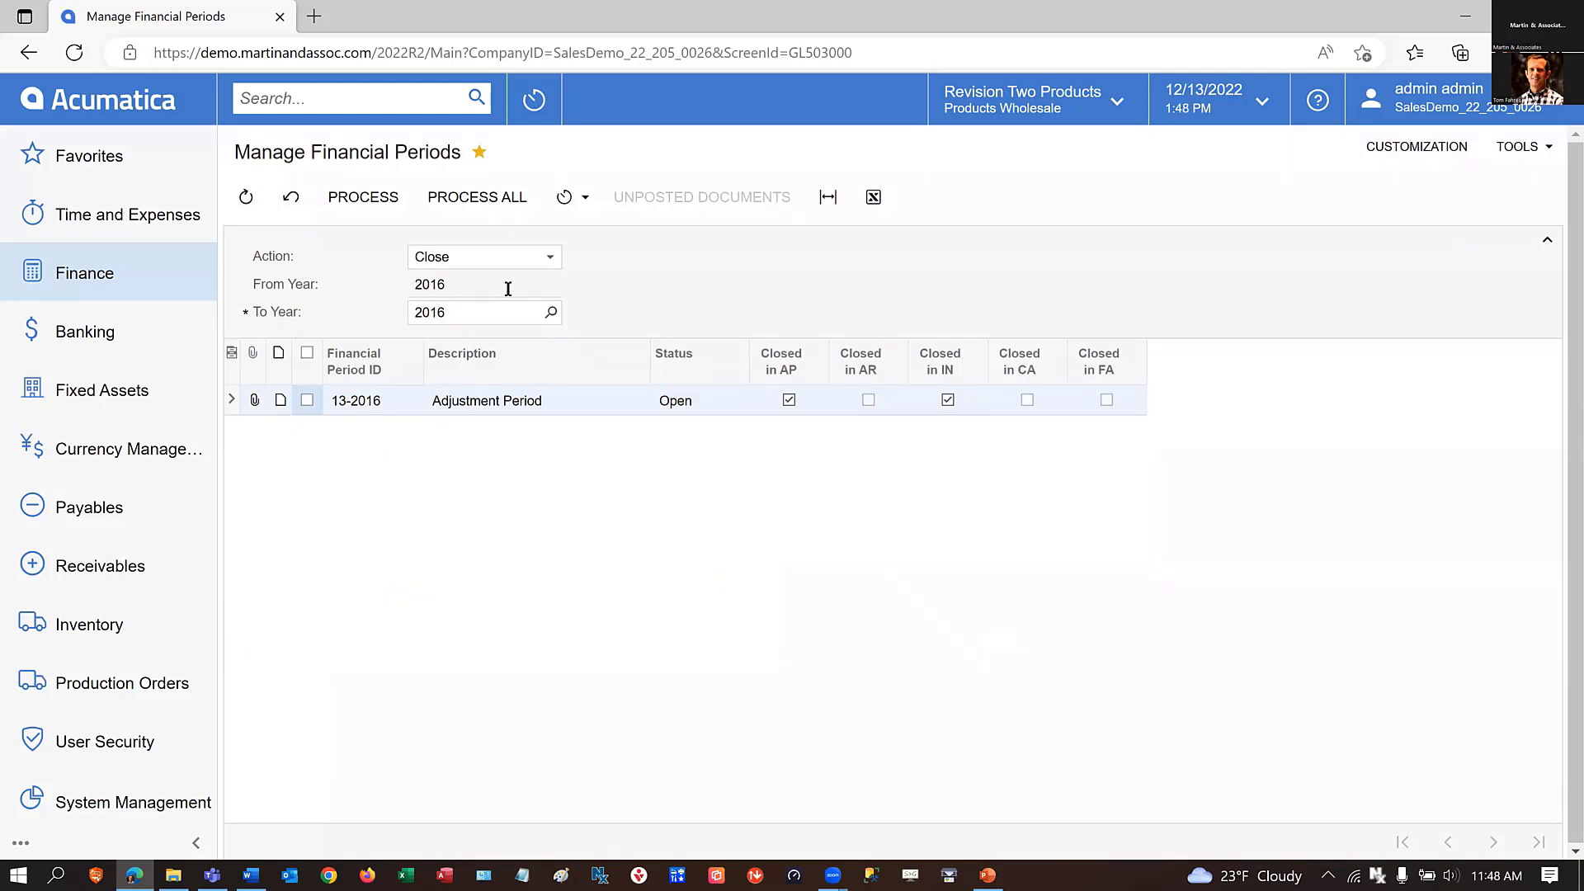
Review the 2016 periods in the Master Financial Calendar, including the adjustment period, and open the period locking process.
{"action": "left_click", "coordinate": [88, 100]}
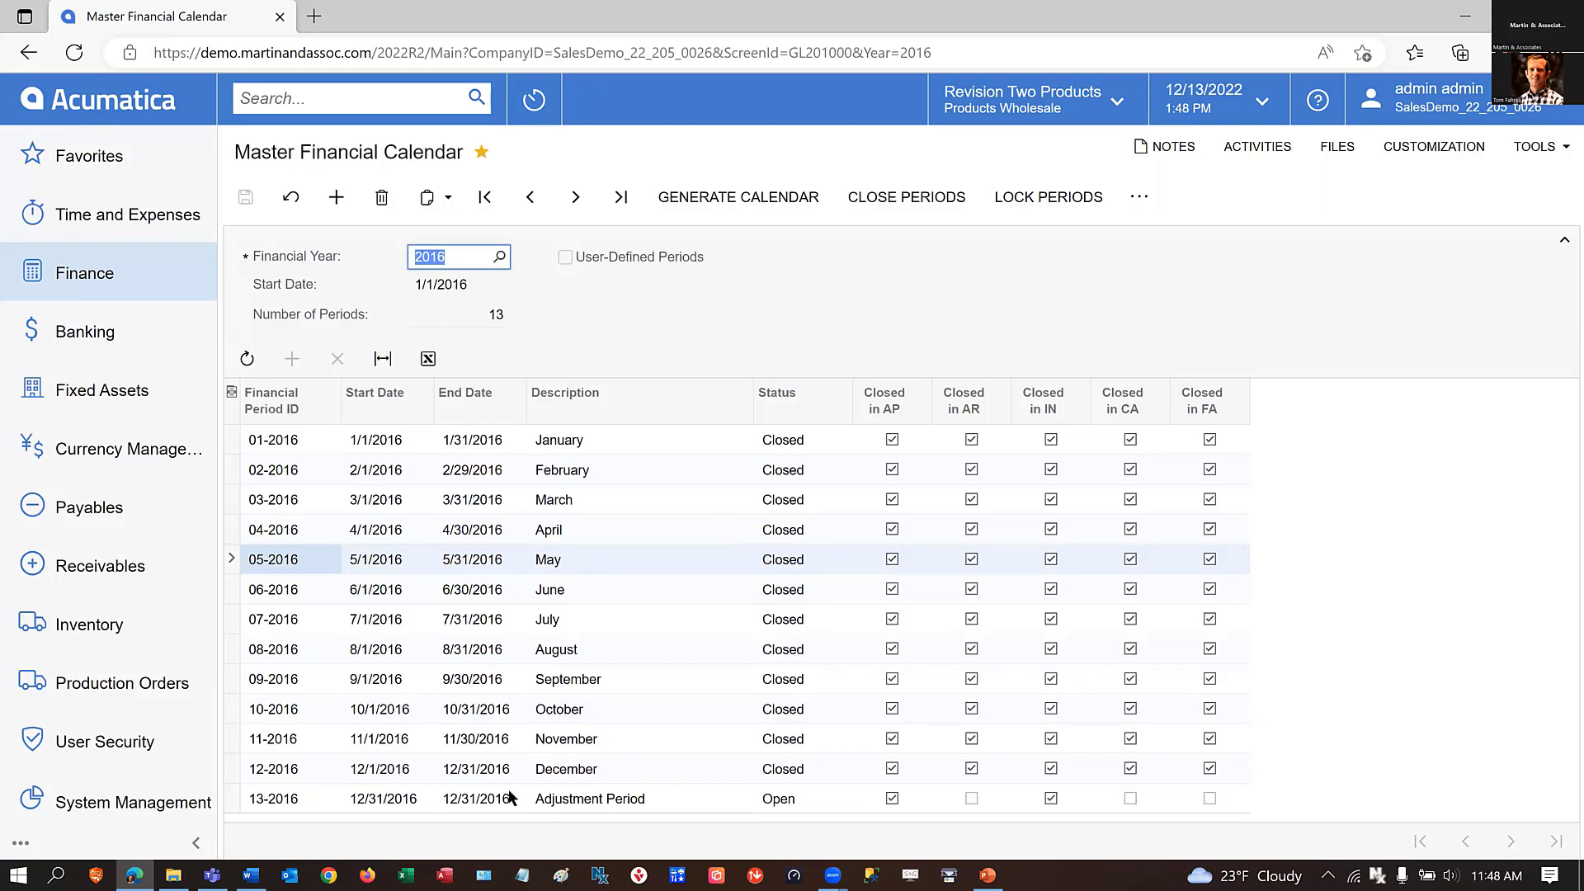
{"action": "left_click", "coordinate": [625, 804]}
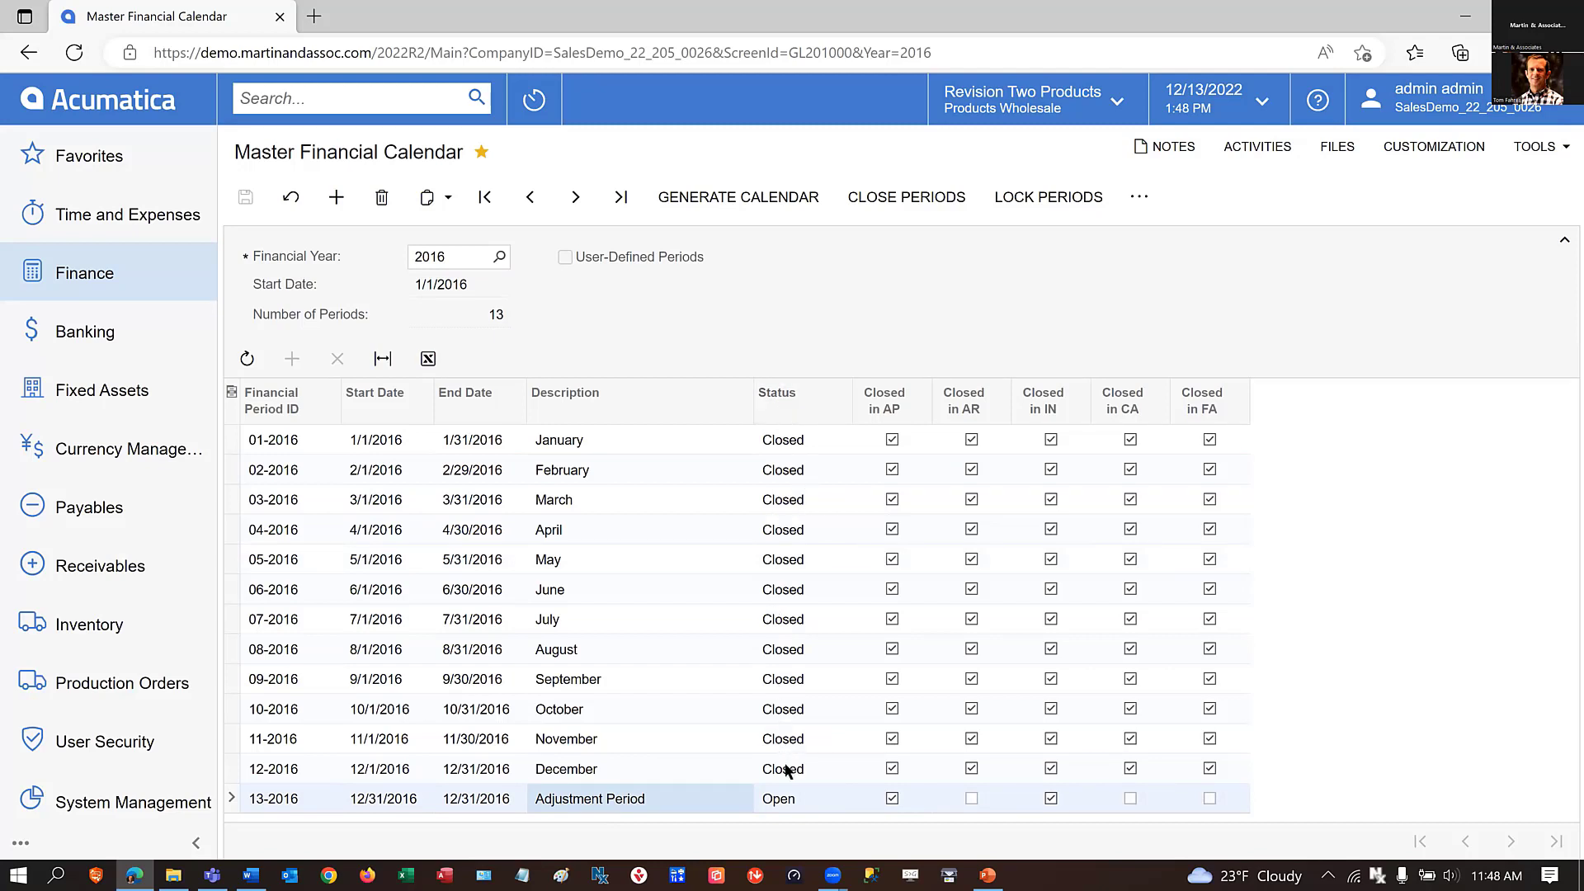
{"action": "left_click", "coordinate": [1040, 206]}
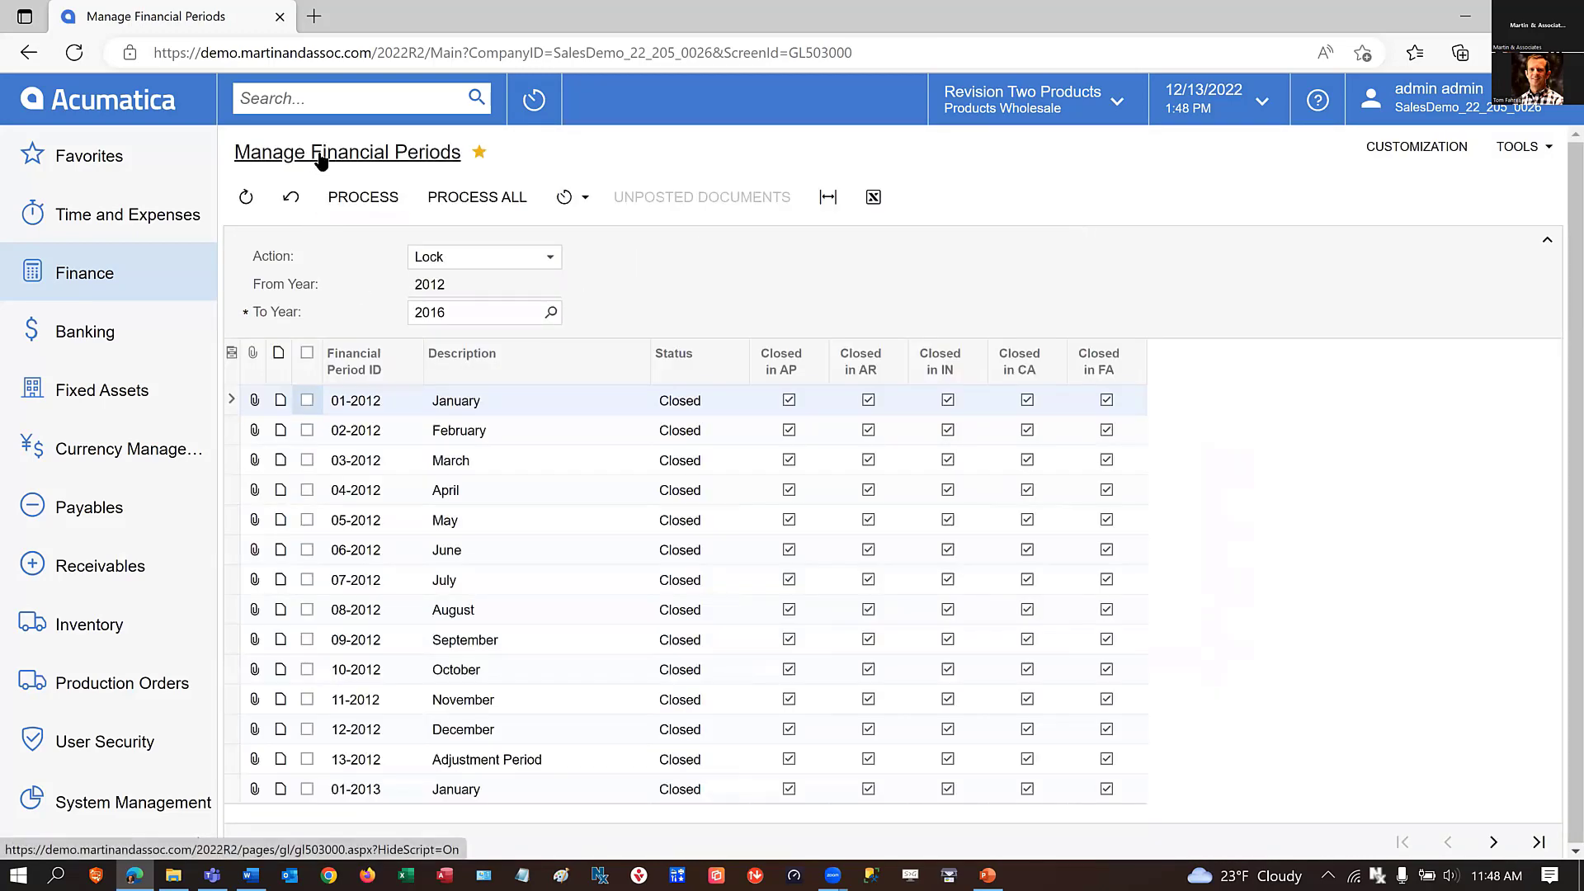
Look through the Finance screens to locate Master Financial Calendar and Manage Financial Periods.
{"action": "left_click", "coordinate": [118, 278]}
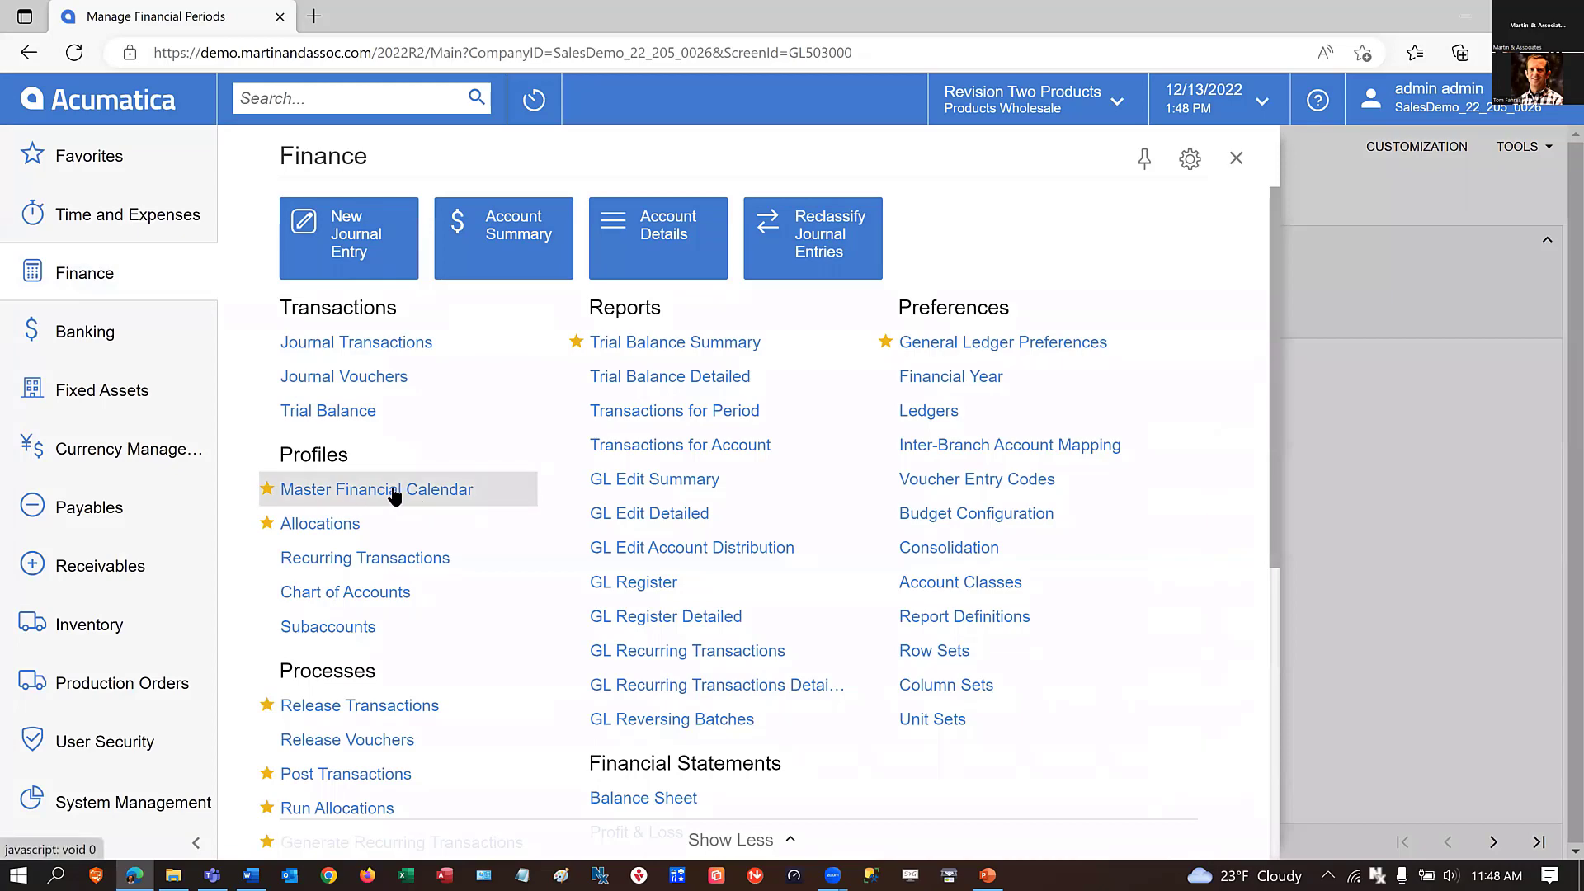
{"action": "scroll", "coordinate": [492, 618], "scroll_direction": "down", "scroll_amount": 3}
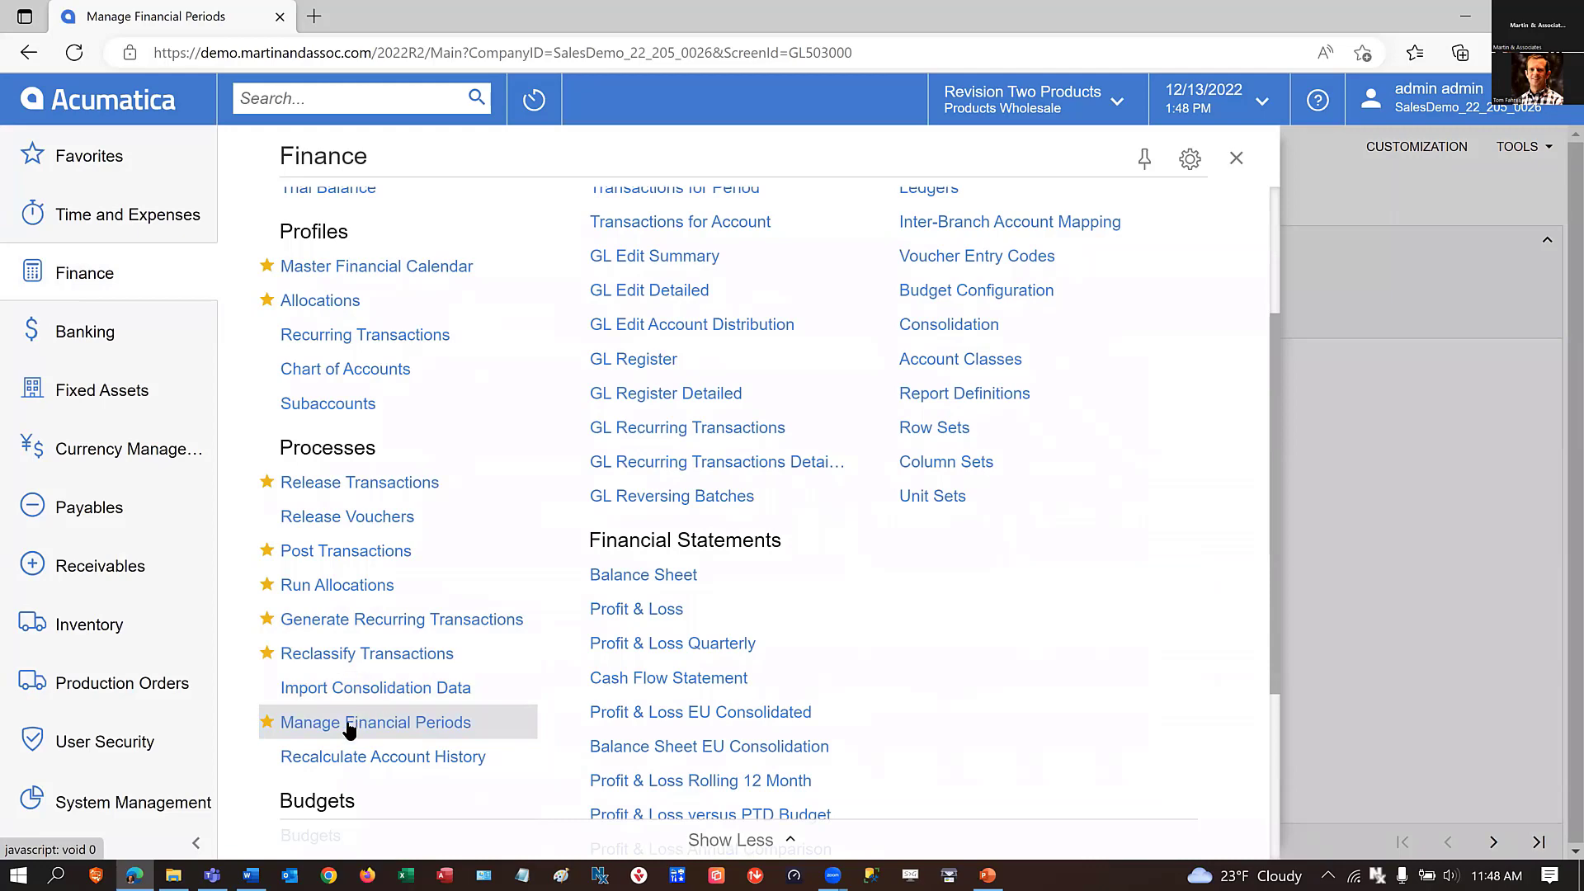
{"action": "left_click", "coordinate": [385, 275]}
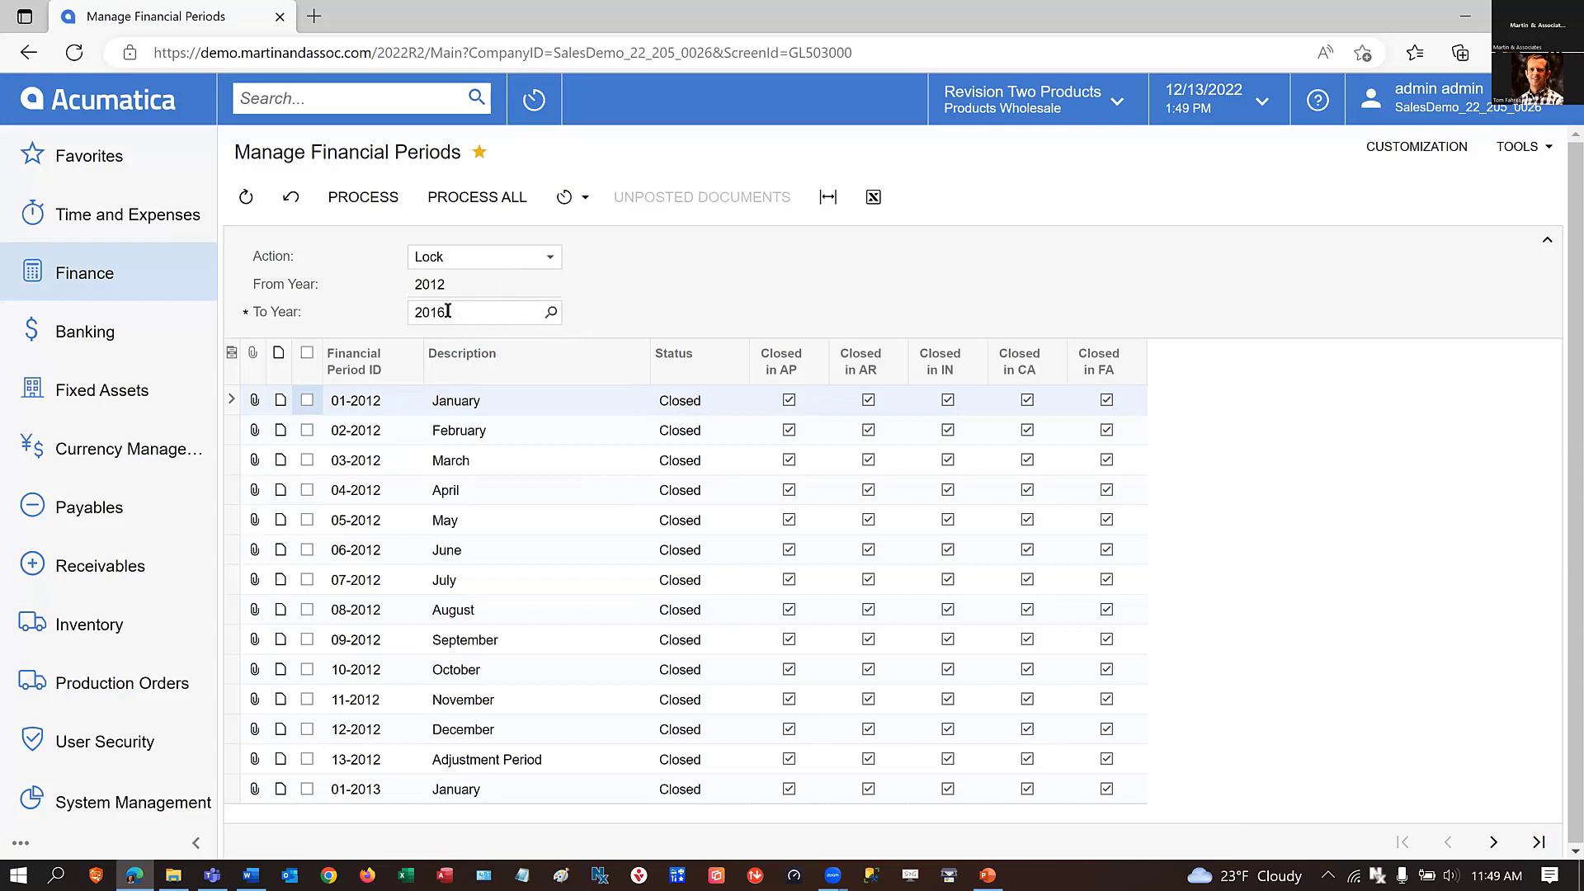
Lock all closed financial periods from 01-2012 through 12-2016.
{"action": "left_click", "coordinate": [1539, 842]}
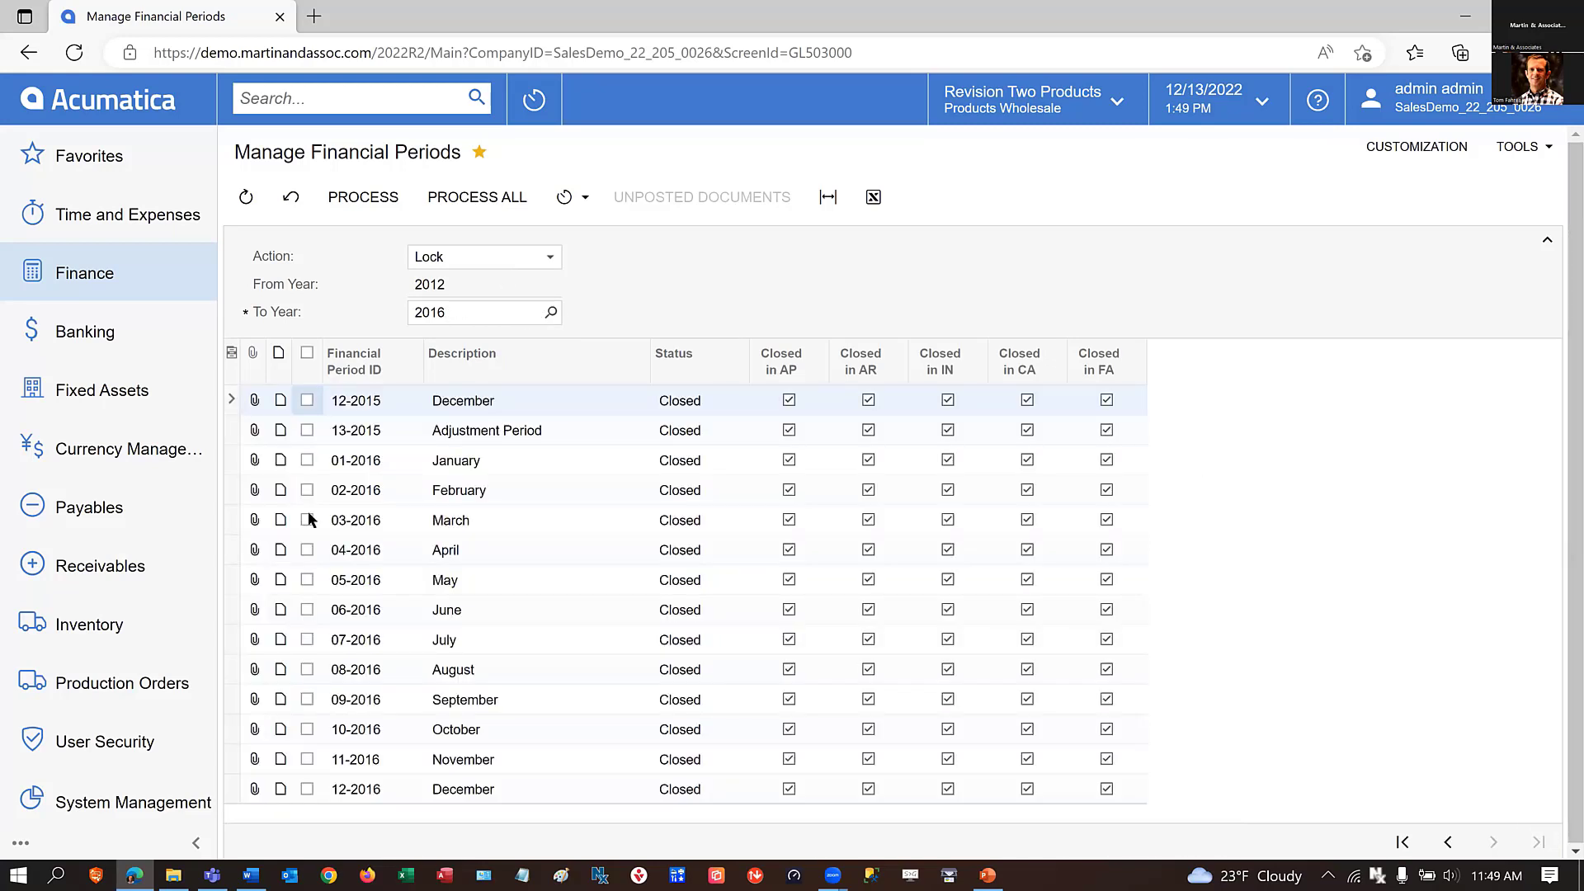
{"action": "left_click", "coordinate": [307, 790], "text": "shift"}
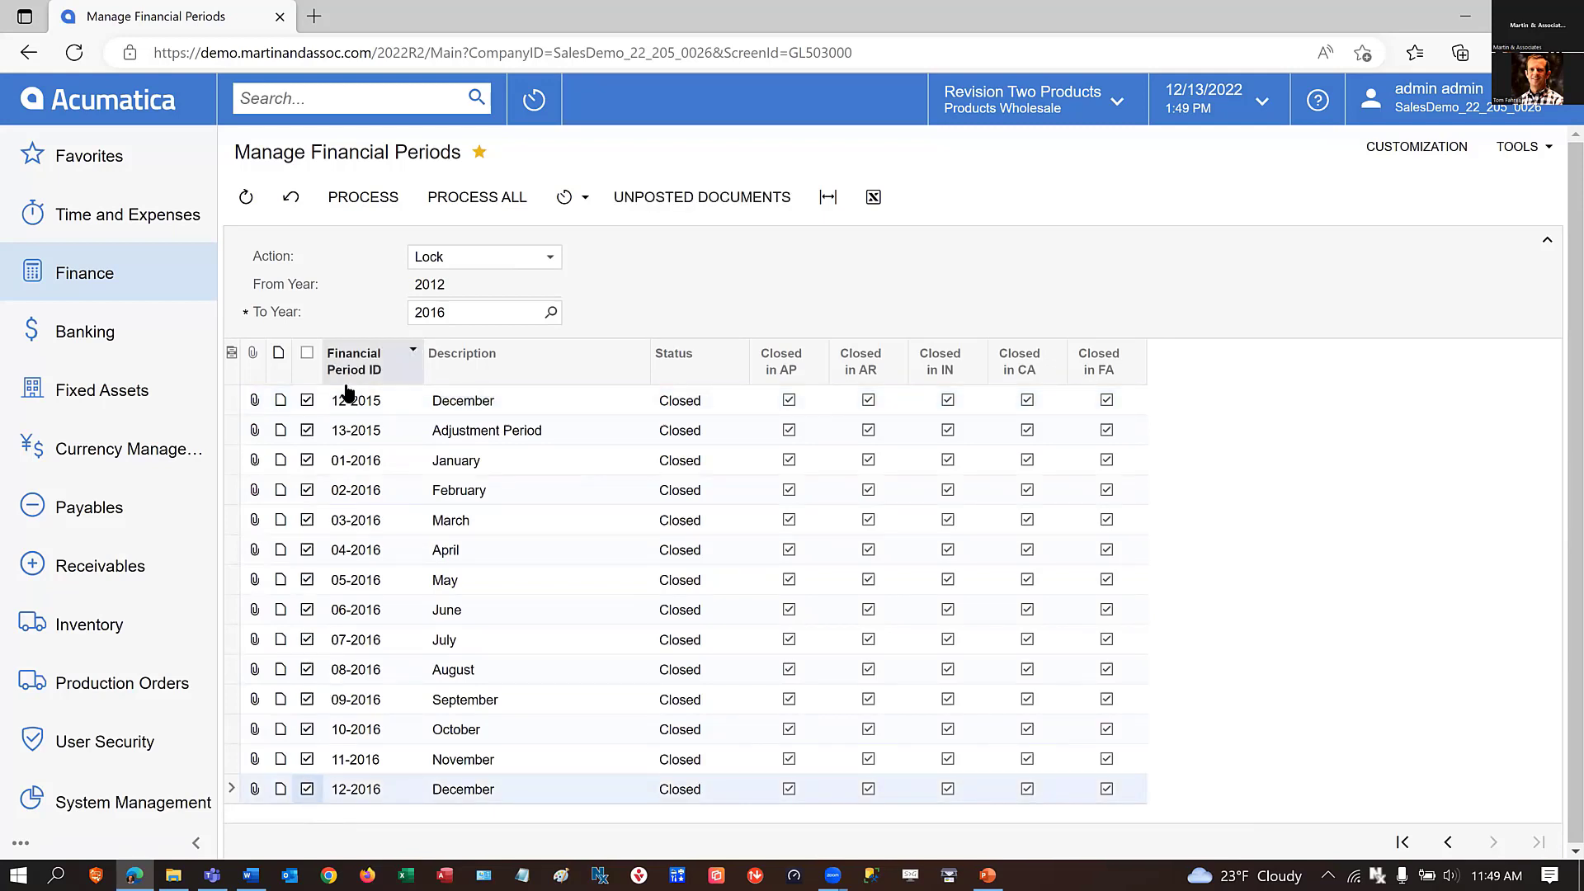
{"action": "left_click", "coordinate": [357, 199]}
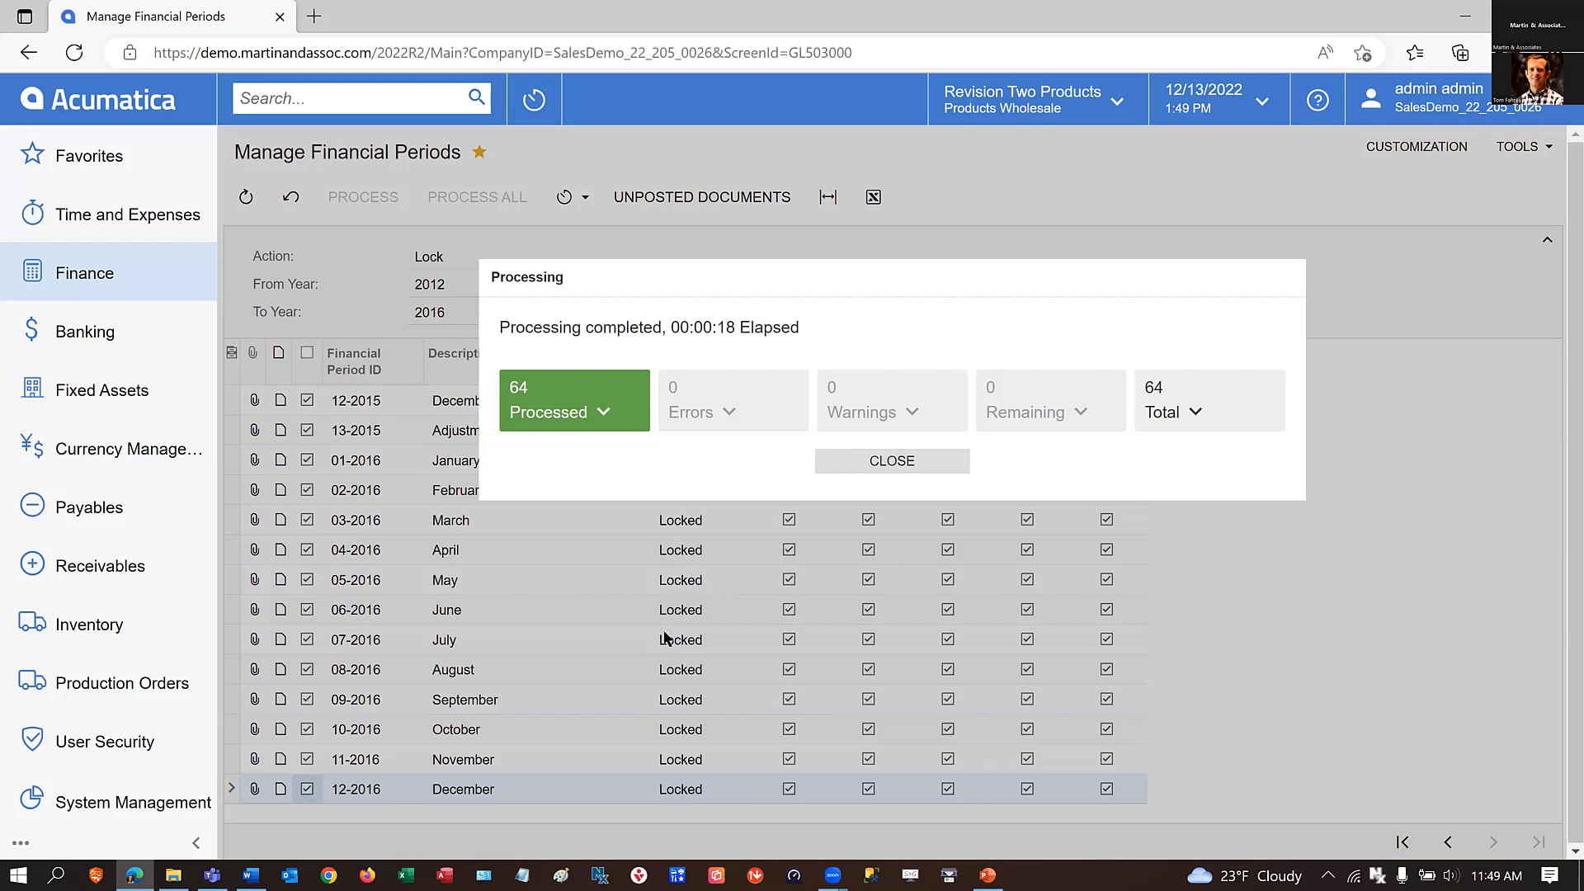
{"action": "left_click", "coordinate": [889, 467]}
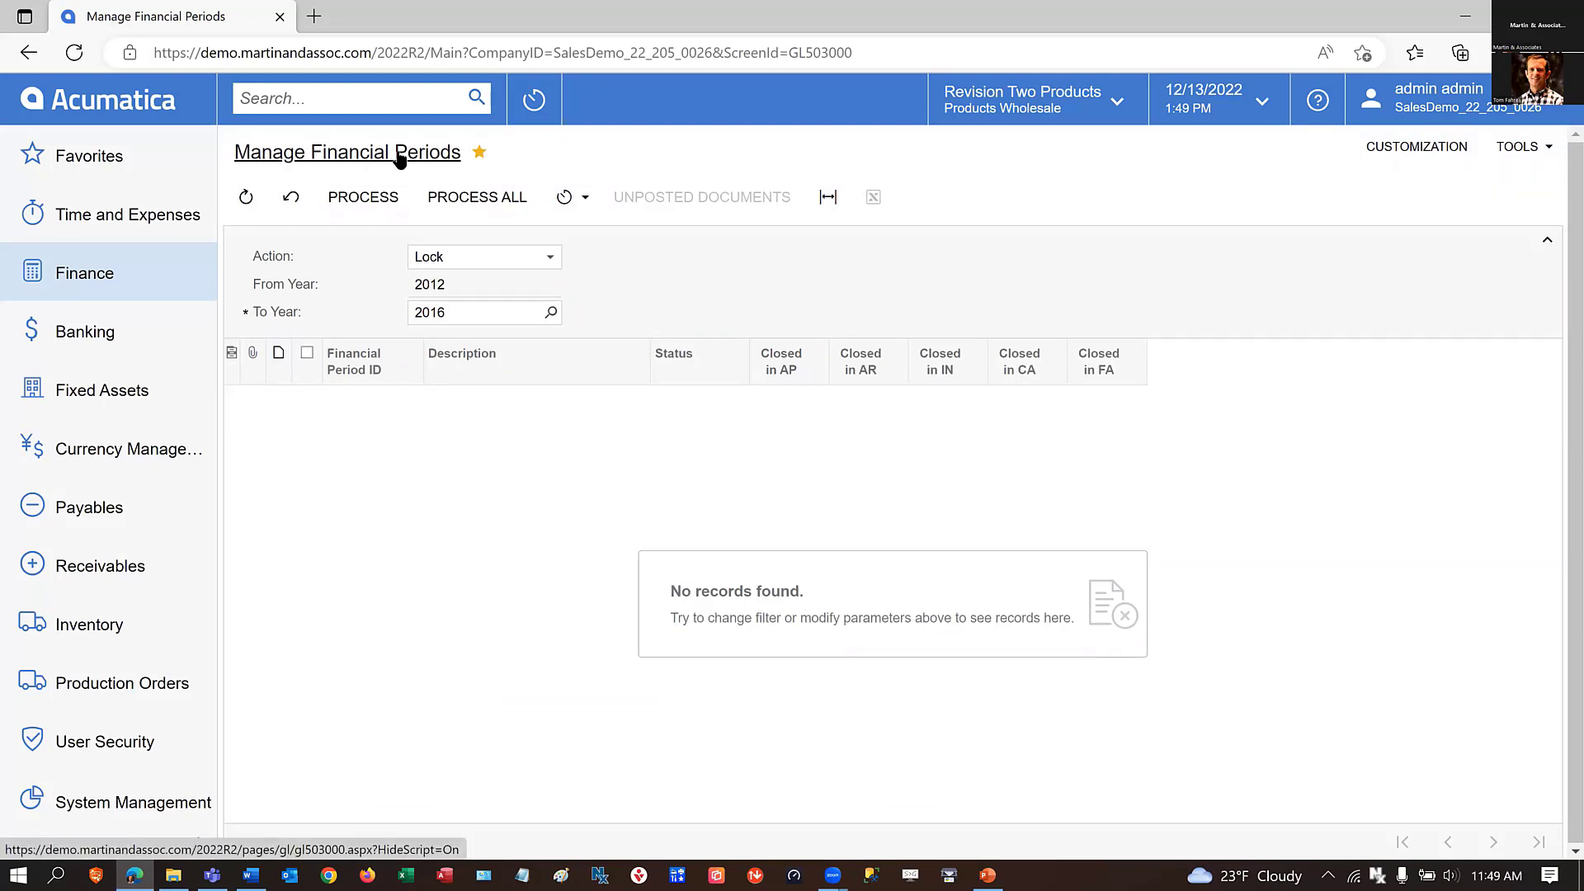
Open the Master Financial Calendar and examine the status of the 2016 periods, including November and December.
{"action": "left_click", "coordinate": [104, 279]}
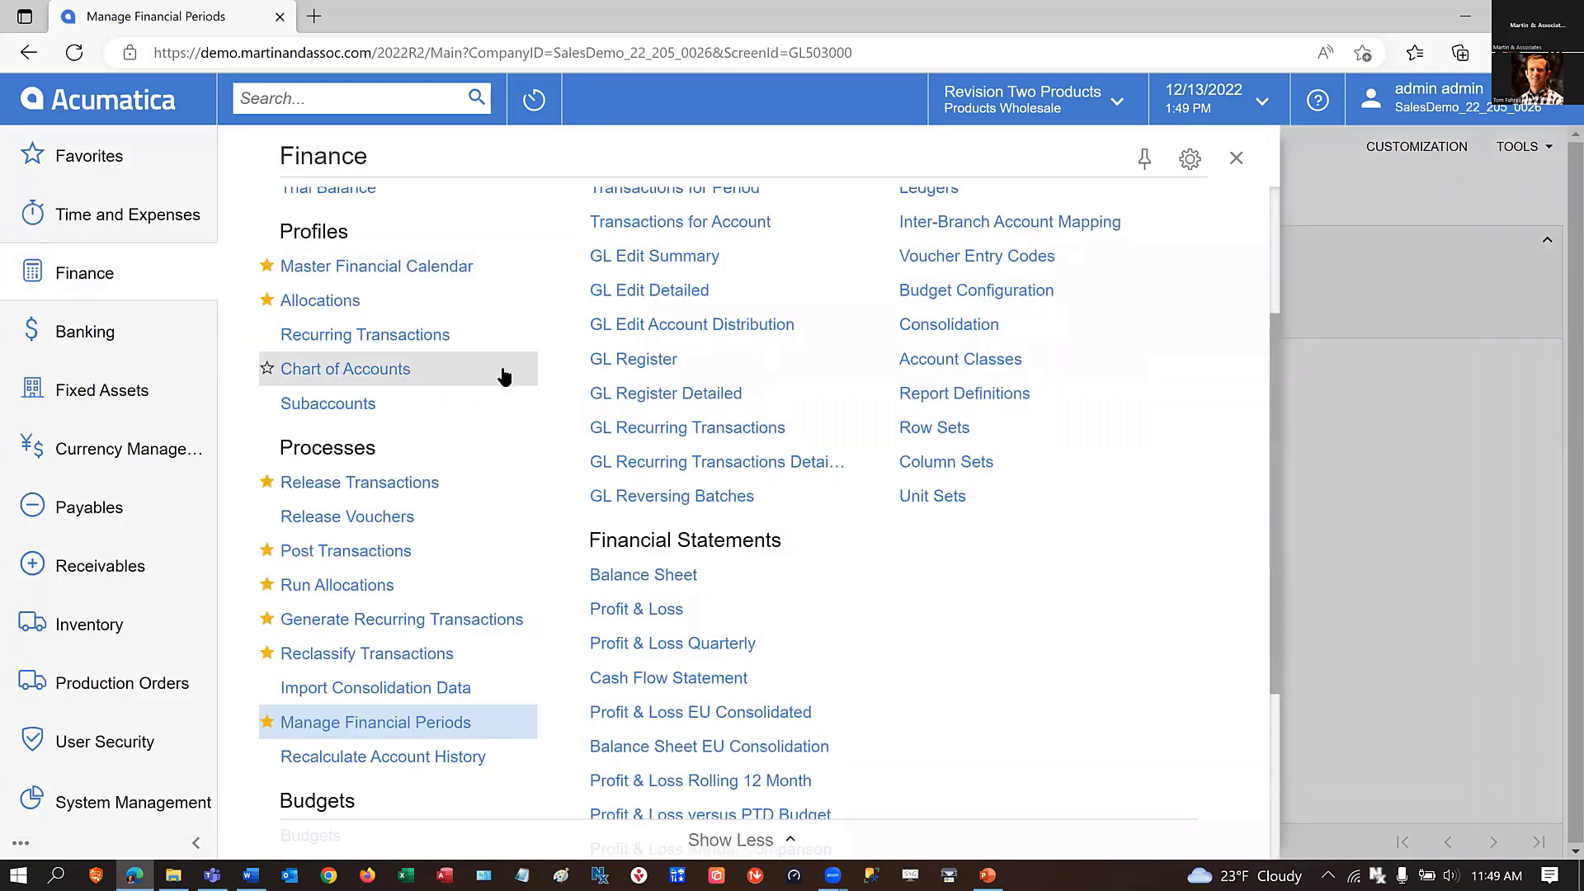
{"action": "left_click", "coordinate": [377, 266]}
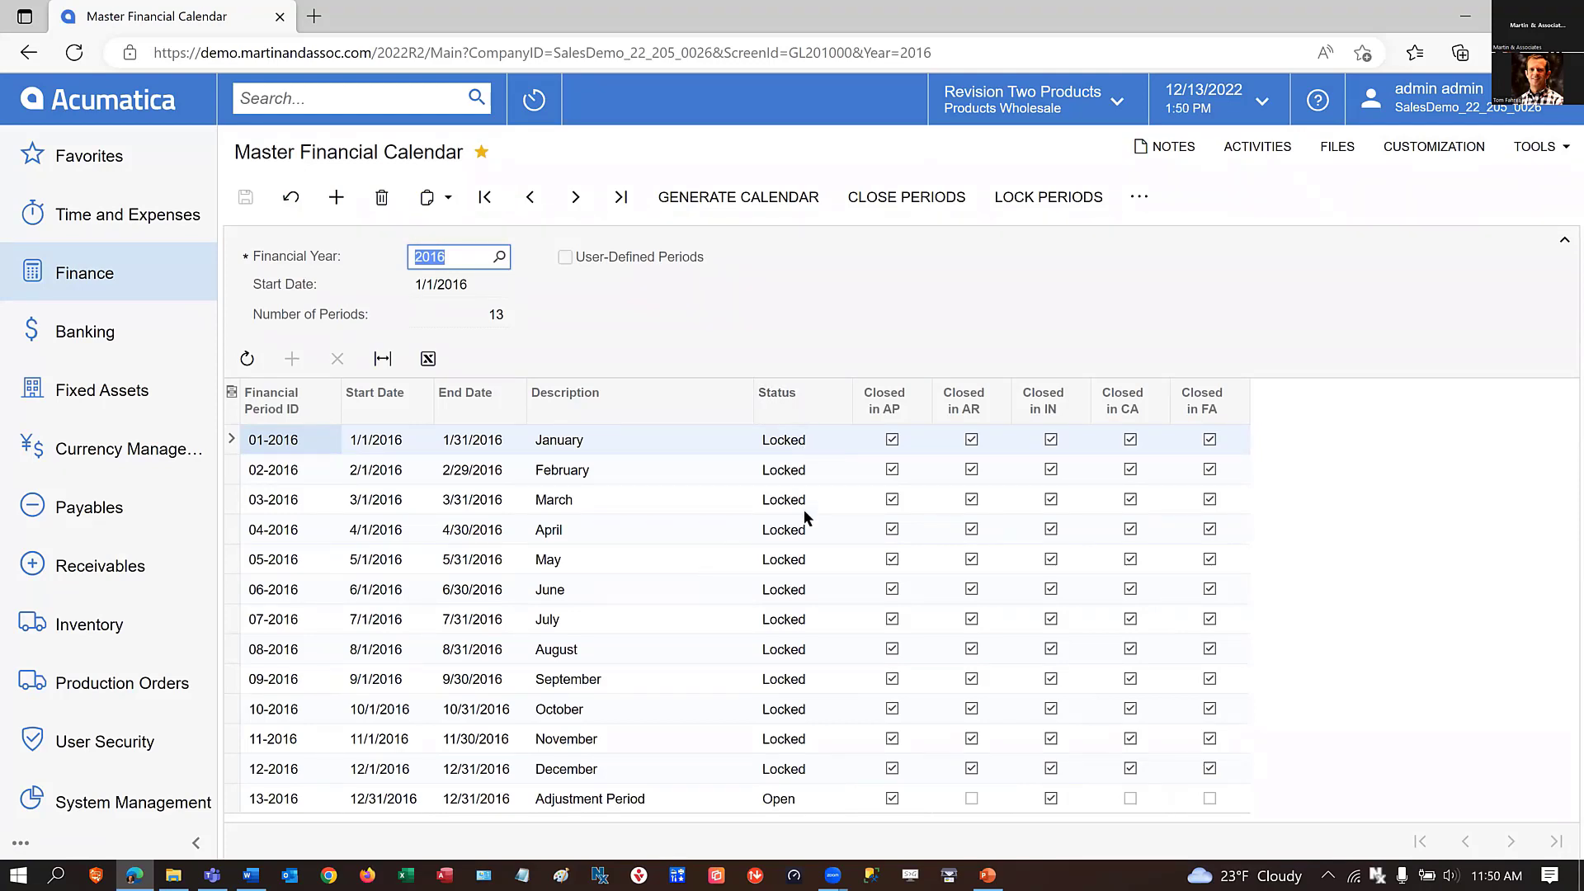
{"action": "left_click", "coordinate": [301, 771]}
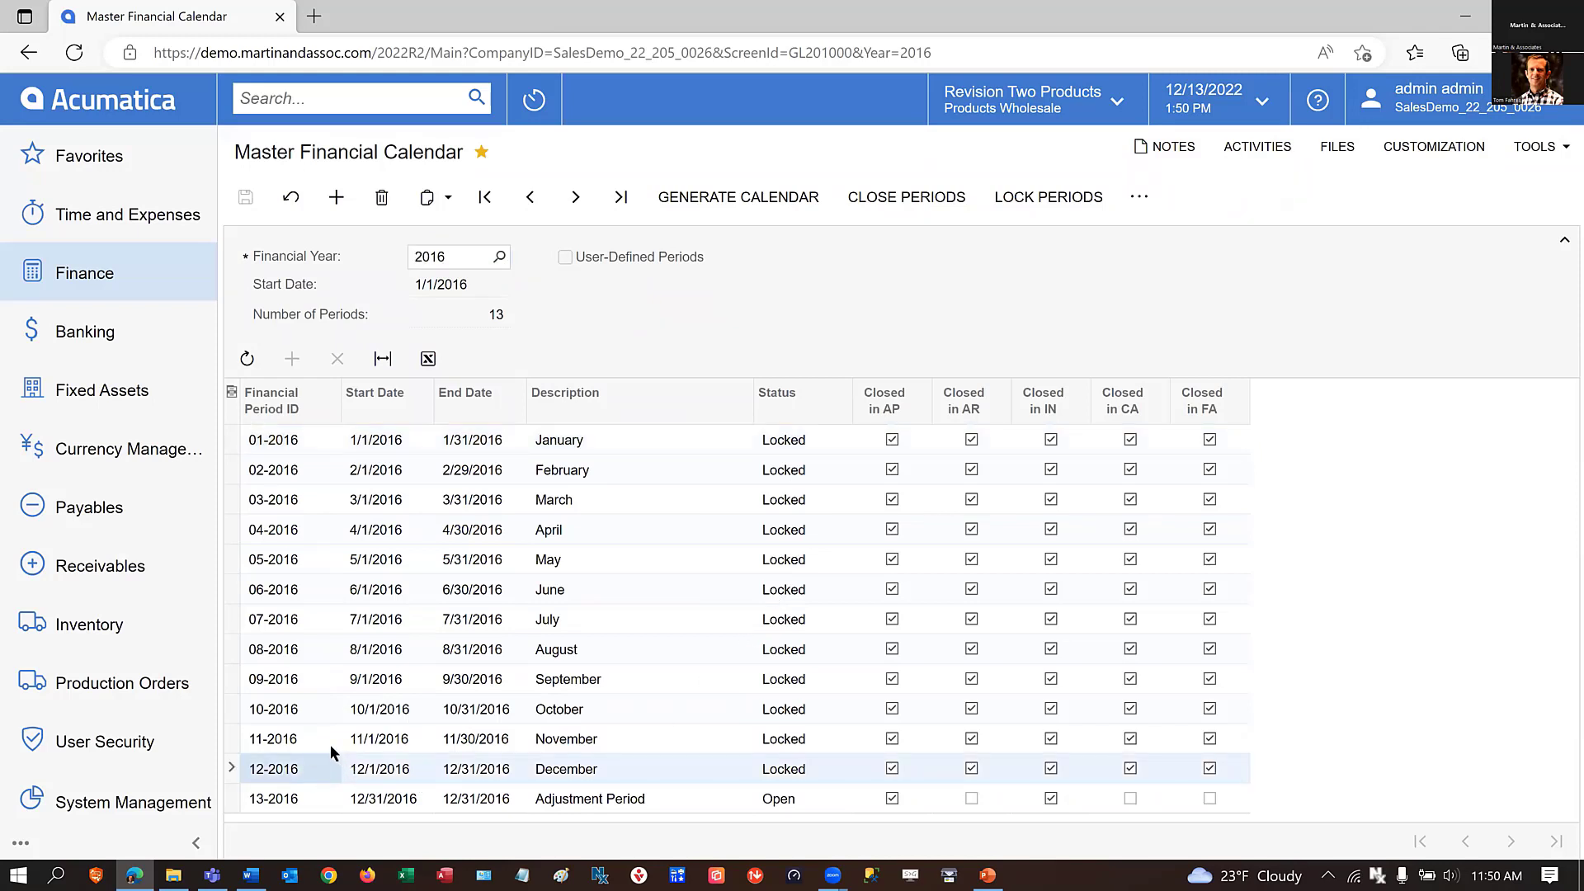
{"action": "left_click", "coordinate": [325, 740]}
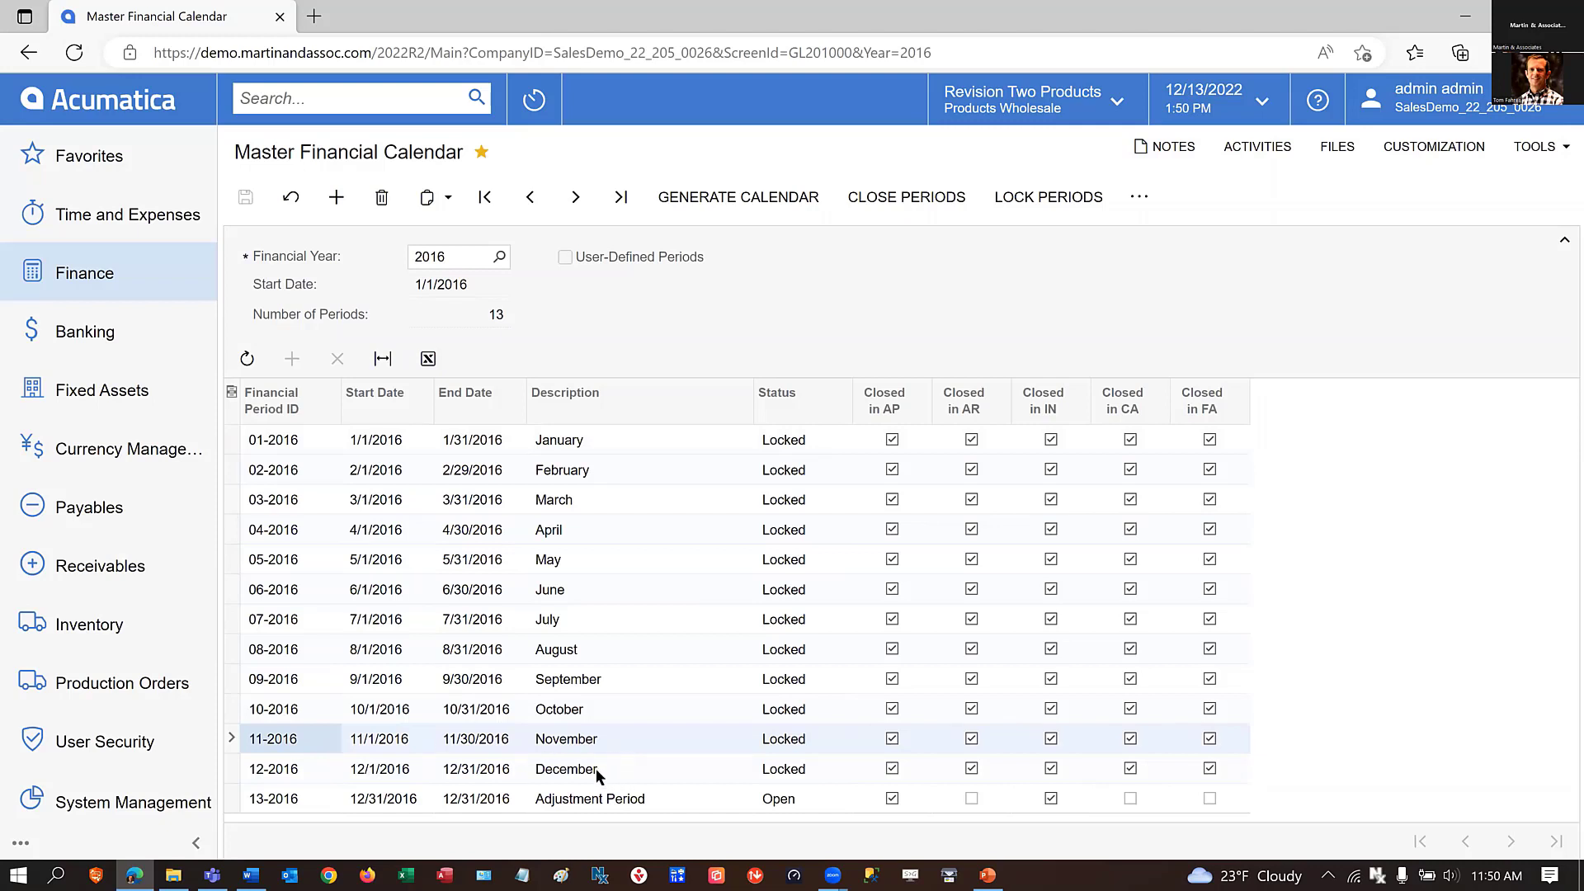
Unlock periods 11-2016 and 12-2016 through the Unlock Periods process.
{"action": "left_click", "coordinate": [1146, 202]}
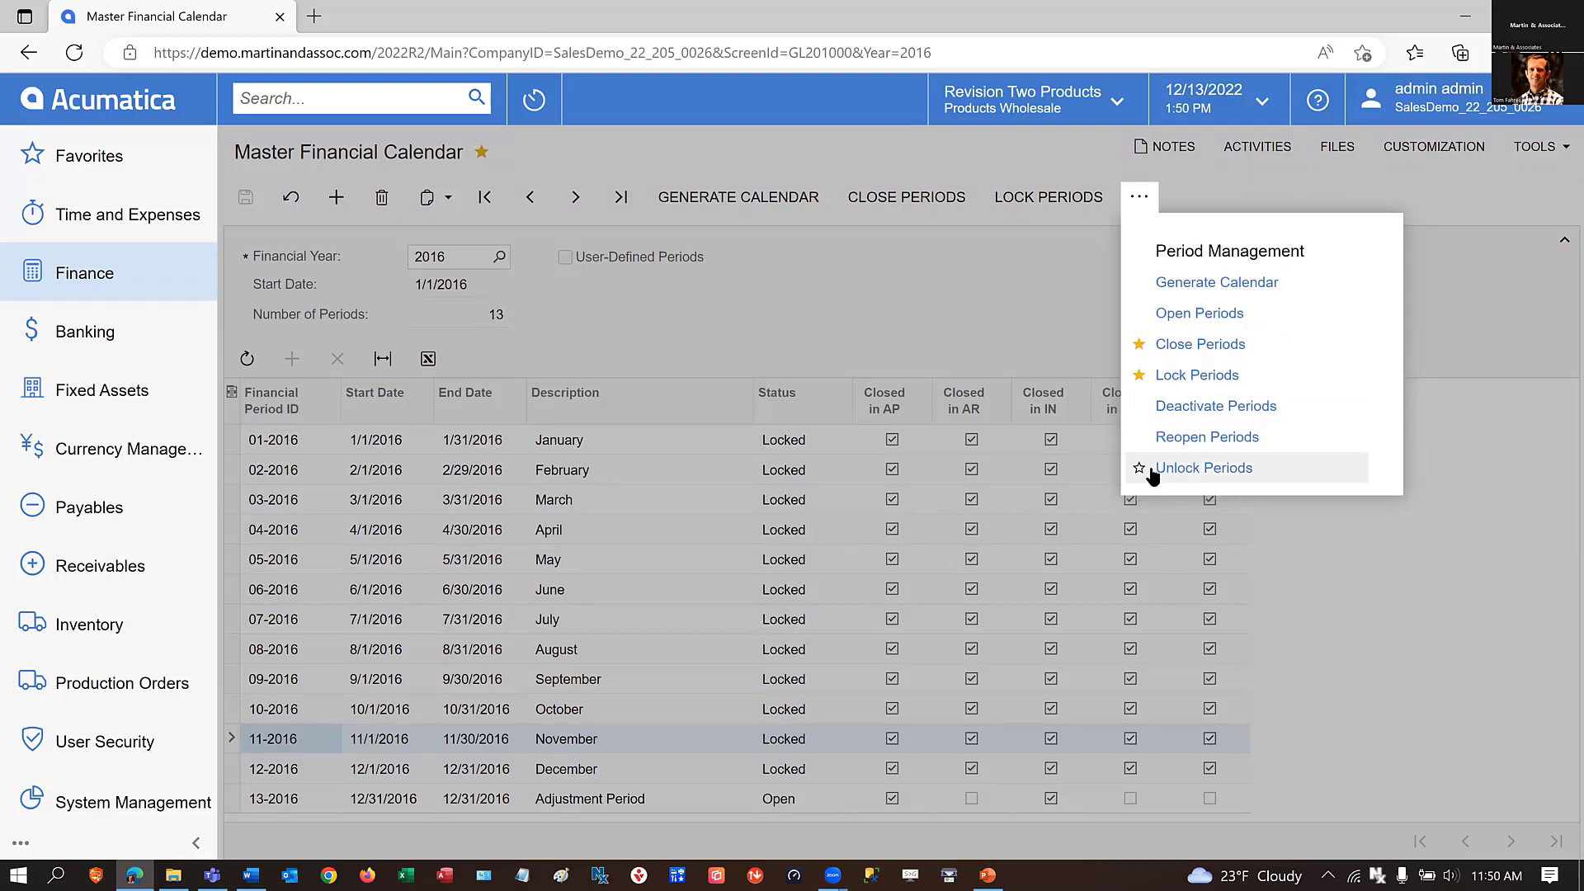
{"action": "left_click", "coordinate": [1202, 468]}
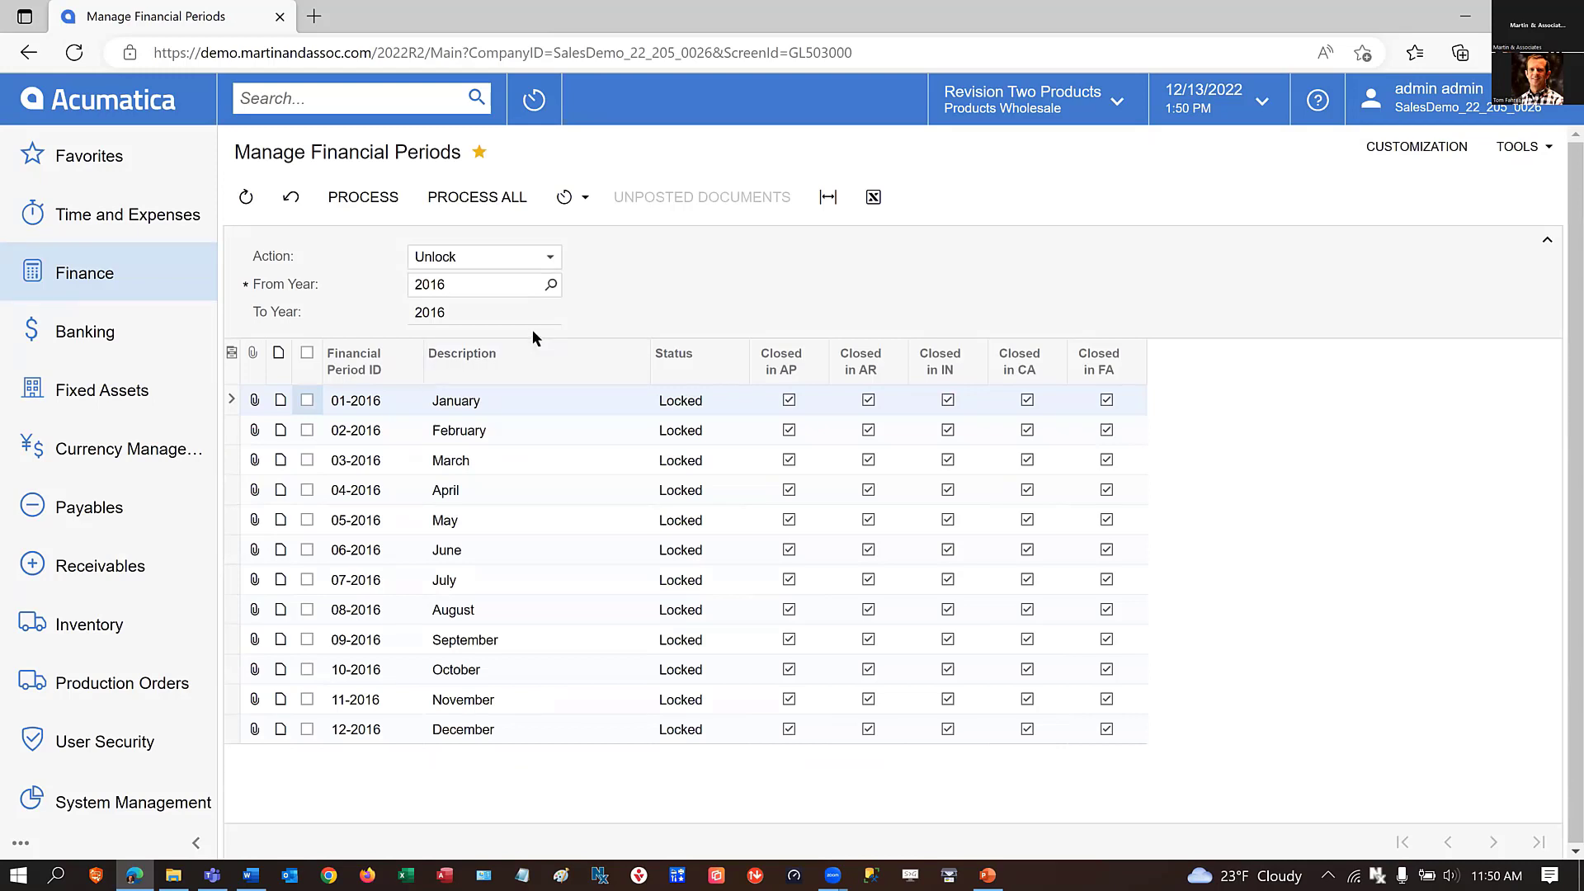
{"action": "left_click", "coordinate": [308, 702]}
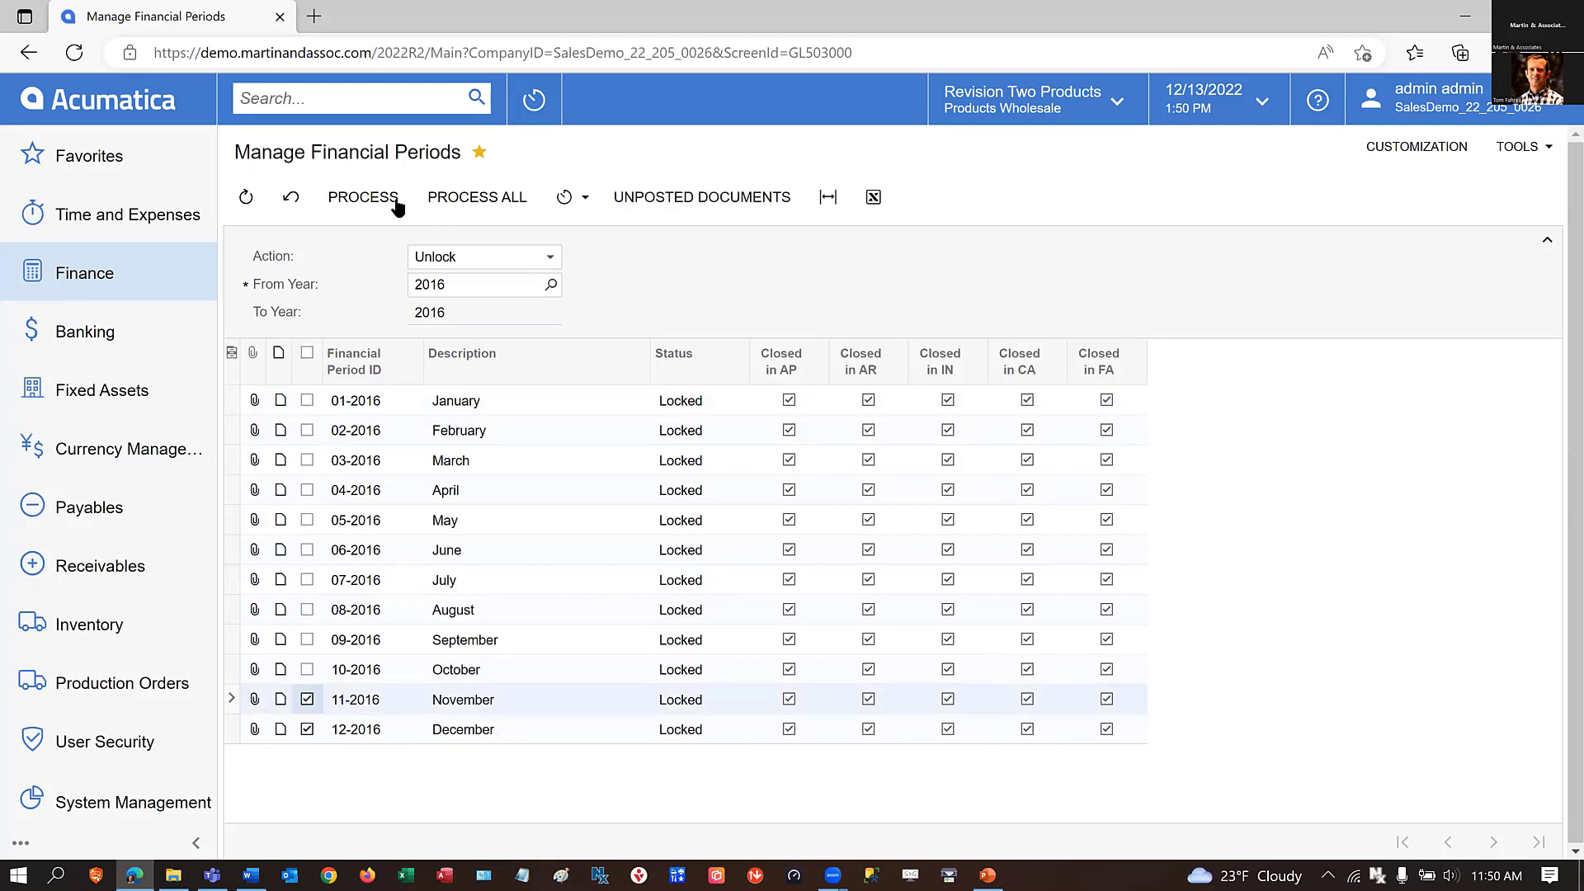
{"action": "left_click", "coordinate": [366, 196]}
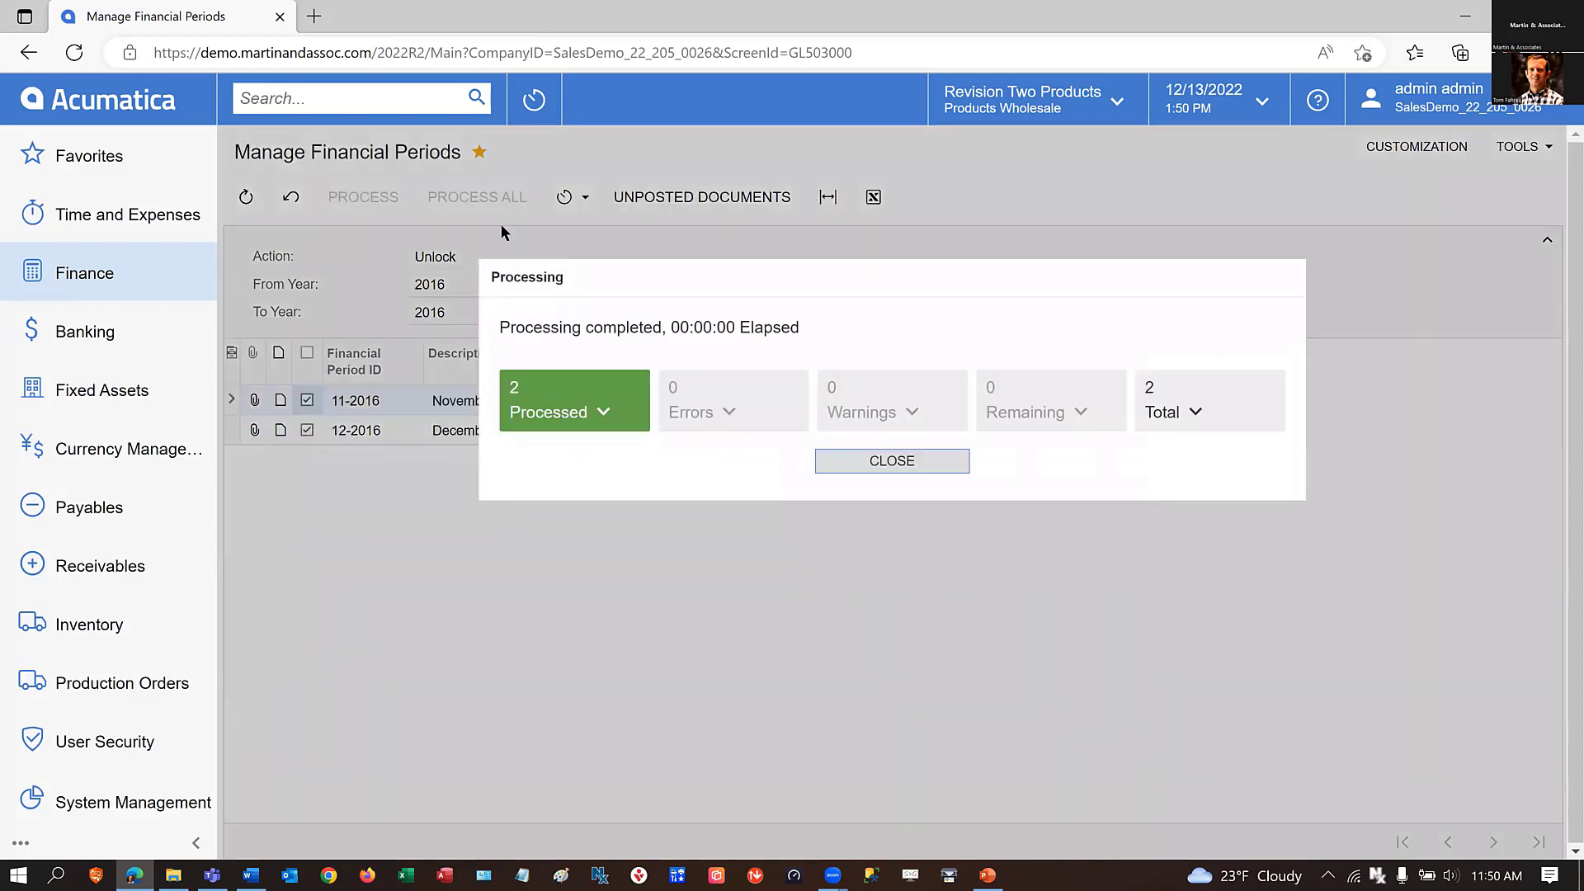
Close the unlock processing results and reopen the Master Financial Calendar to examine the status of the 2016 periods.
{"action": "left_click", "coordinate": [890, 461]}
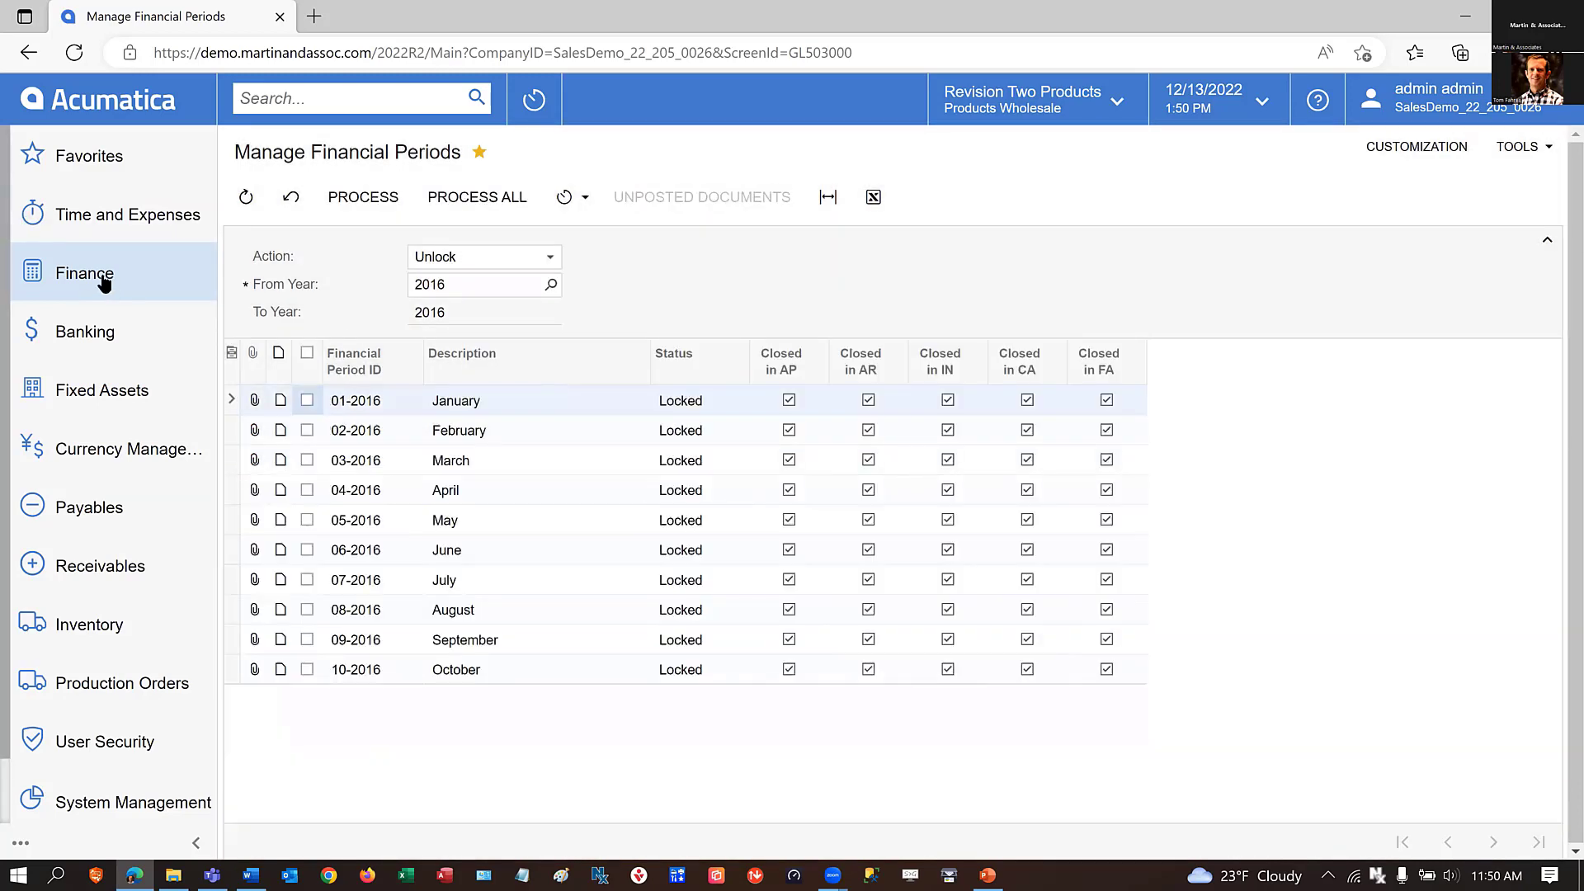
{"action": "left_click", "coordinate": [116, 279]}
{"action": "left_click", "coordinate": [381, 270]}
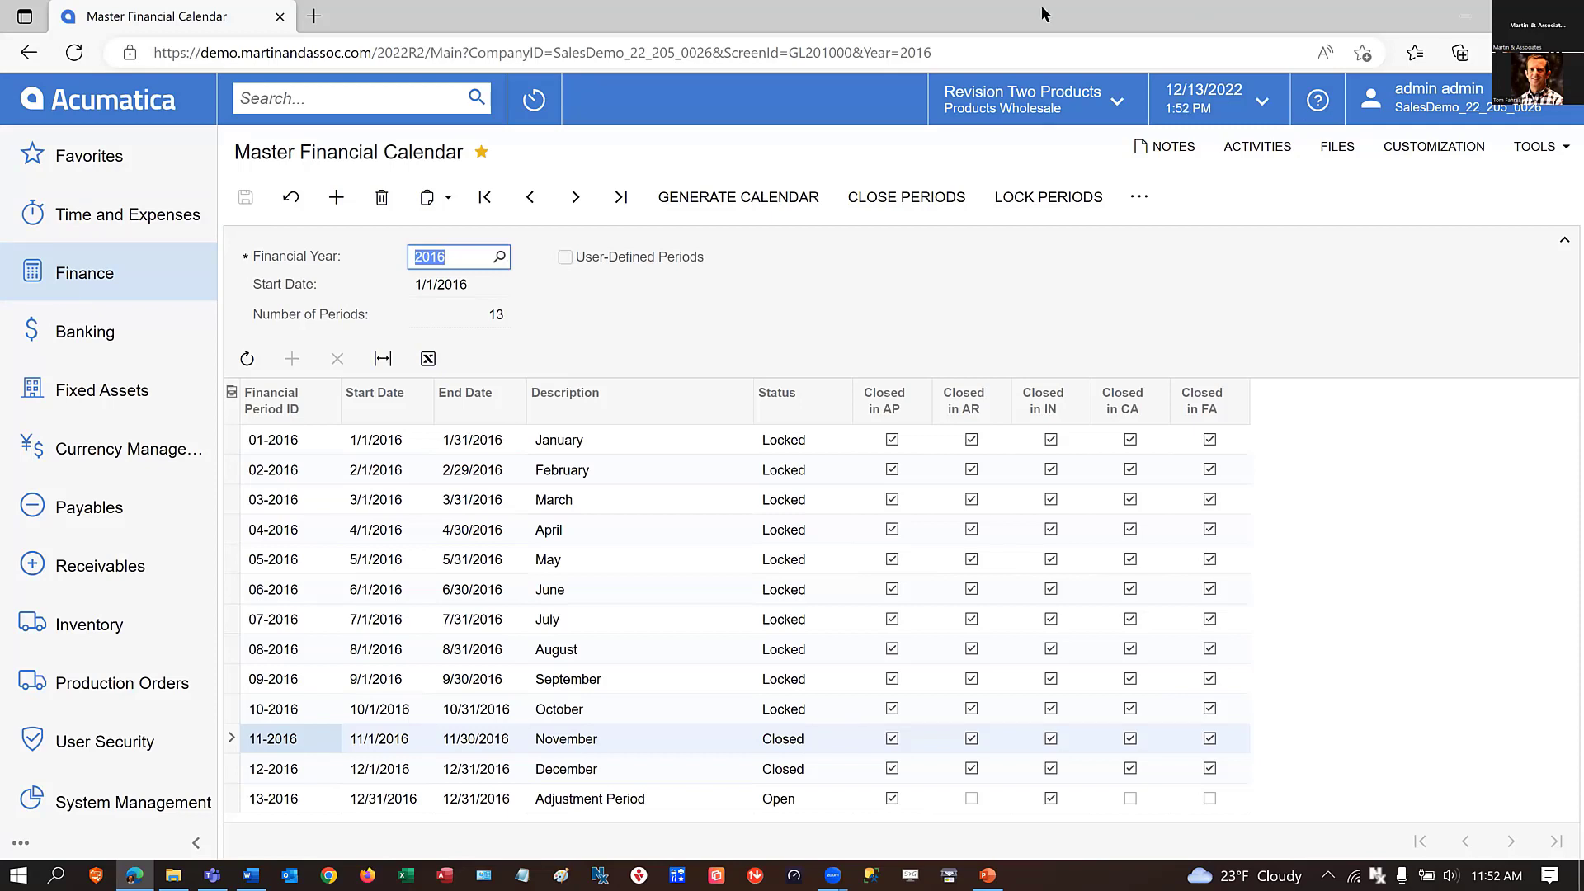
Go to the last existing financial year in the Master Financial Calendar and generate the GL calendar from 2024 to 2024.
{"action": "left_click", "coordinate": [618, 197]}
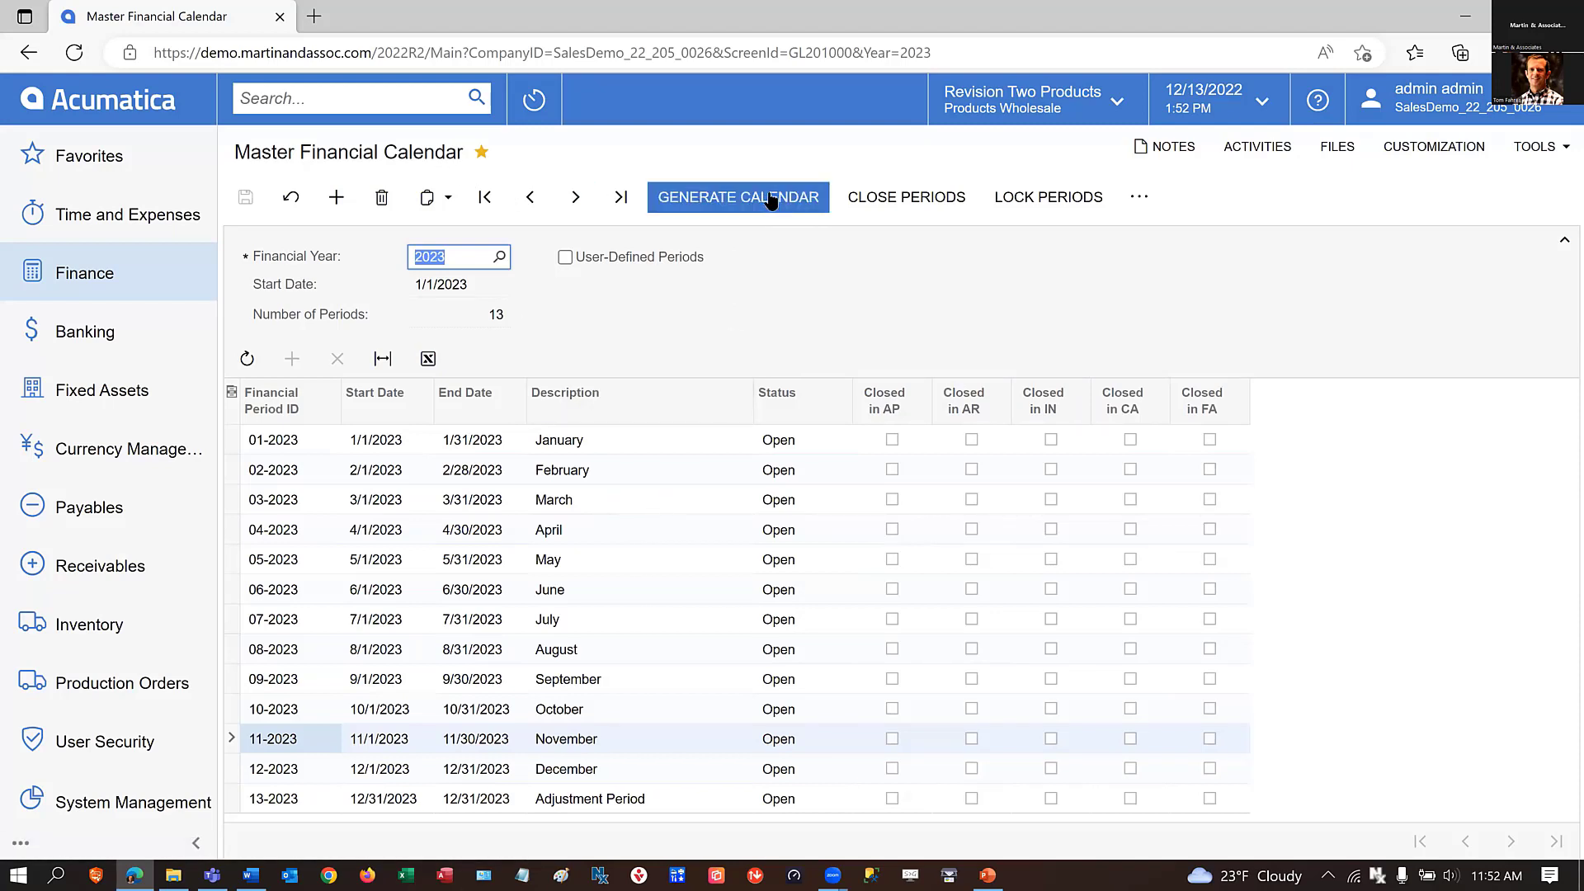
{"action": "left_click", "coordinate": [499, 258]}
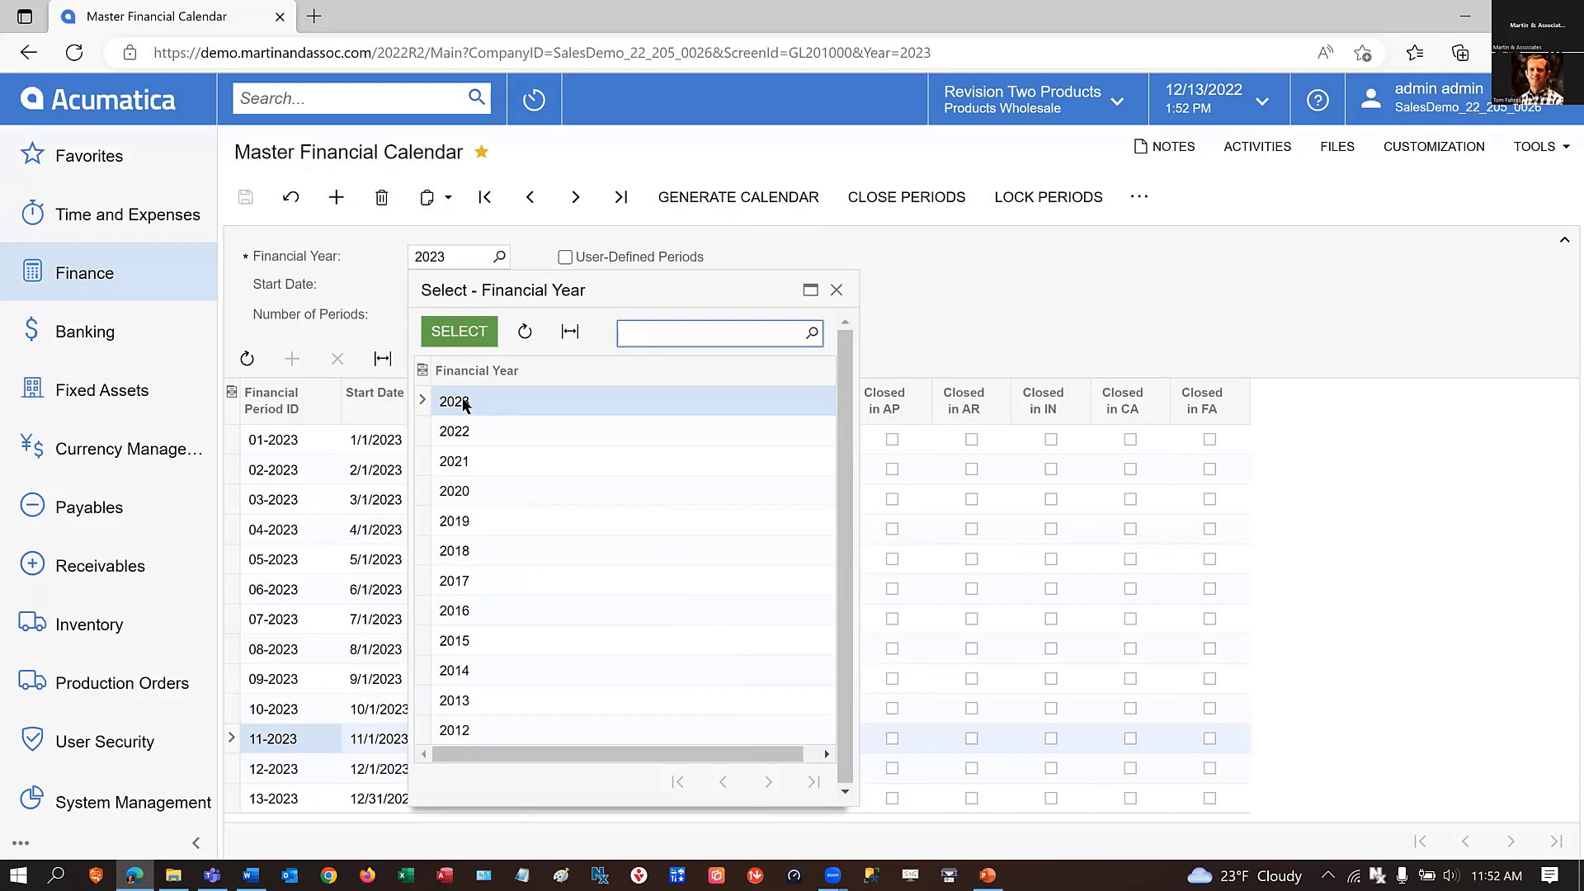
{"action": "left_click", "coordinate": [976, 262]}
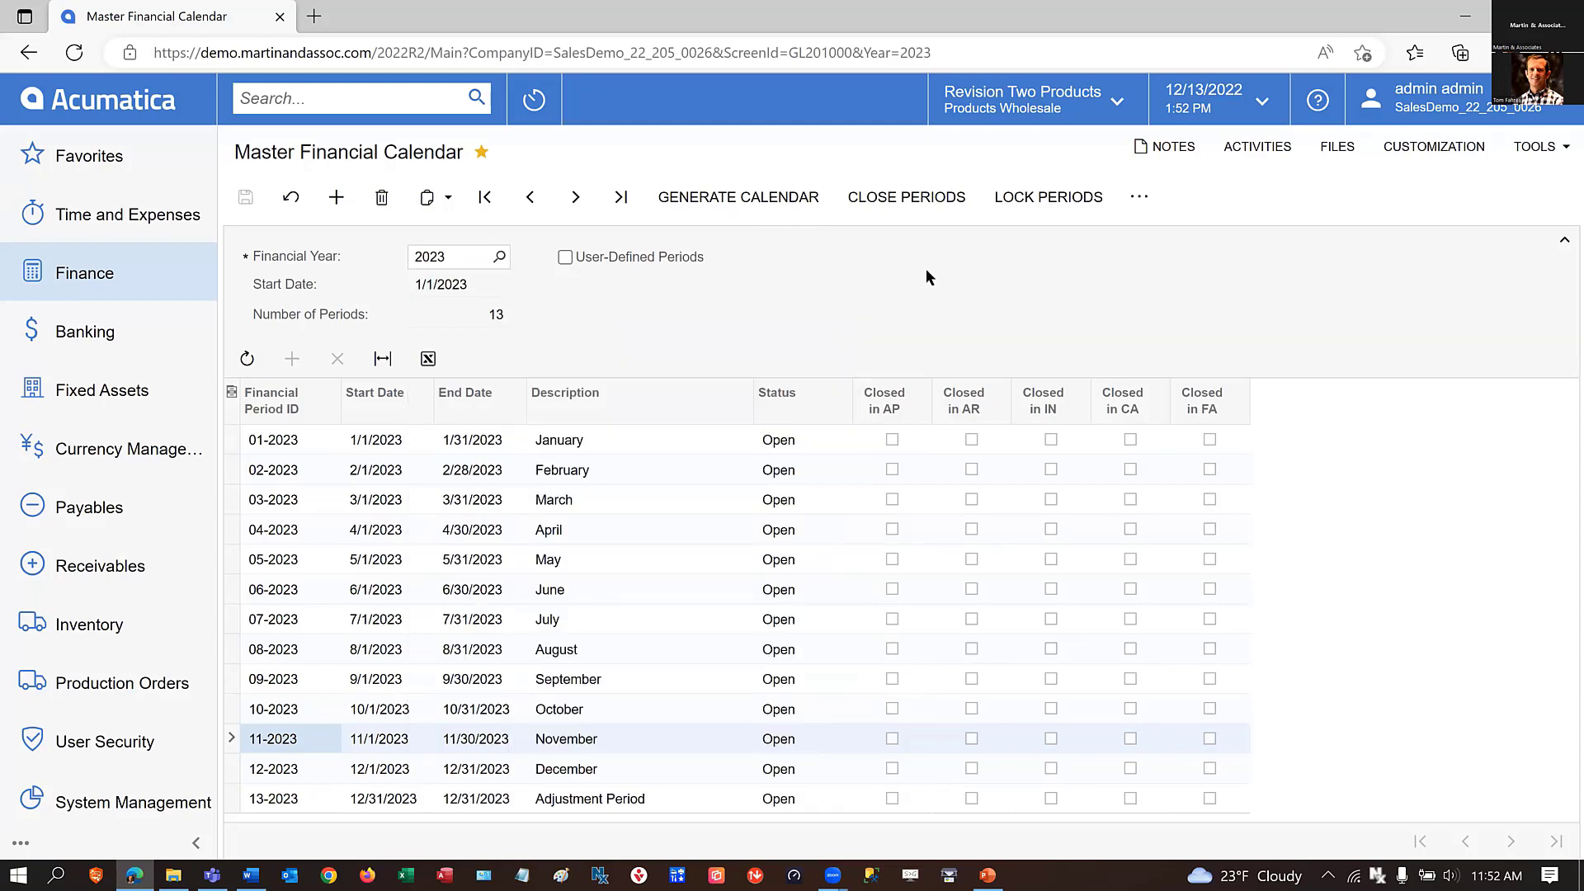
{"action": "left_click", "coordinate": [720, 202]}
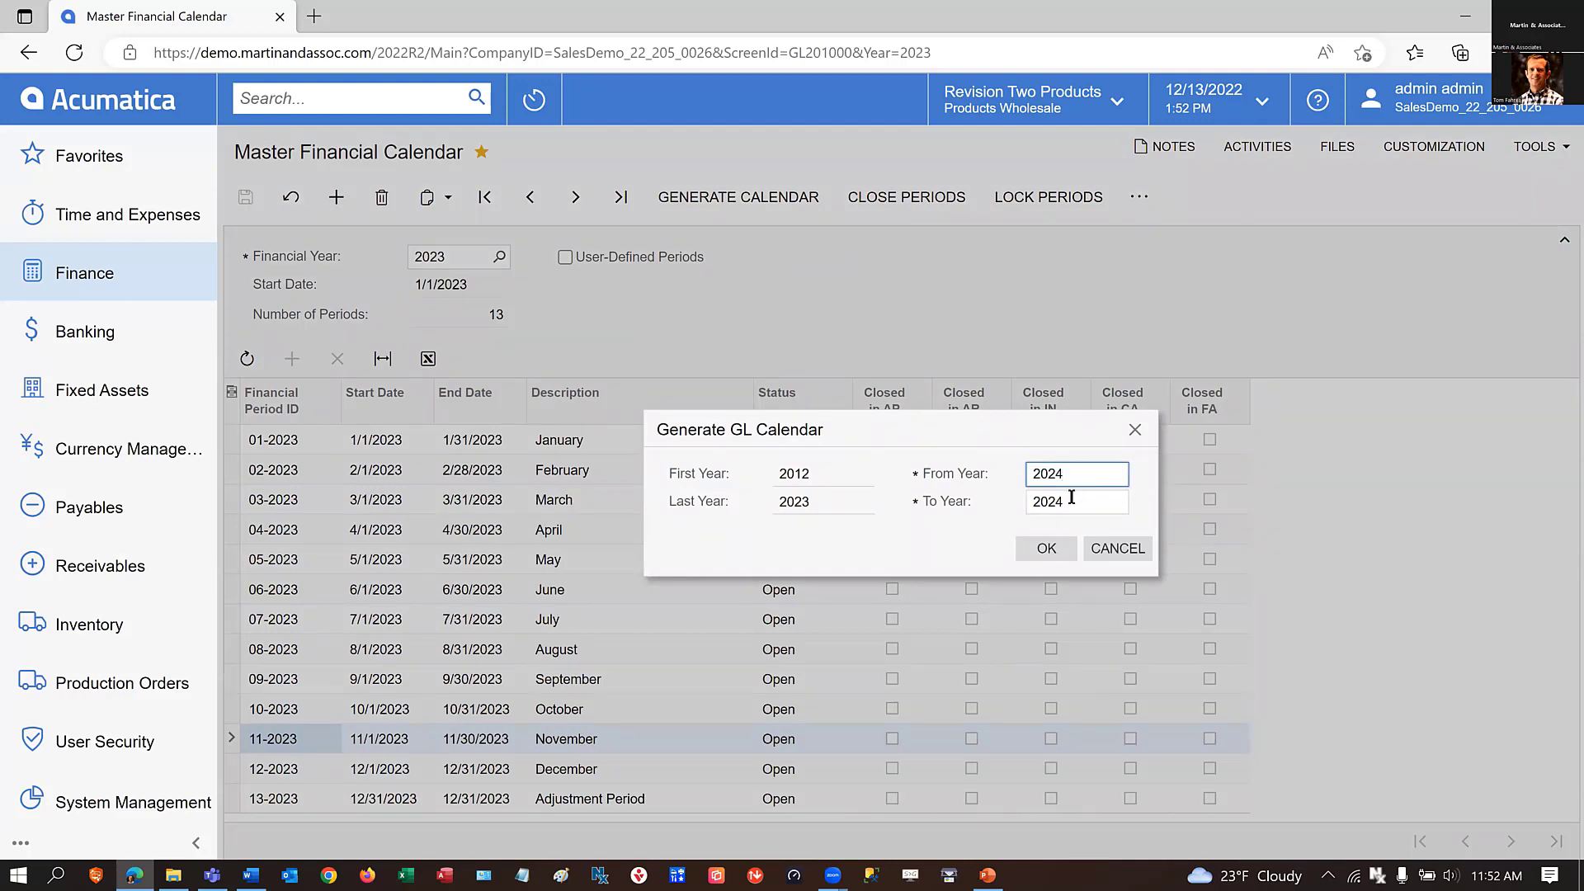
{"action": "left_click", "coordinate": [1096, 504]}
{"action": "left_click", "coordinate": [1044, 551]}
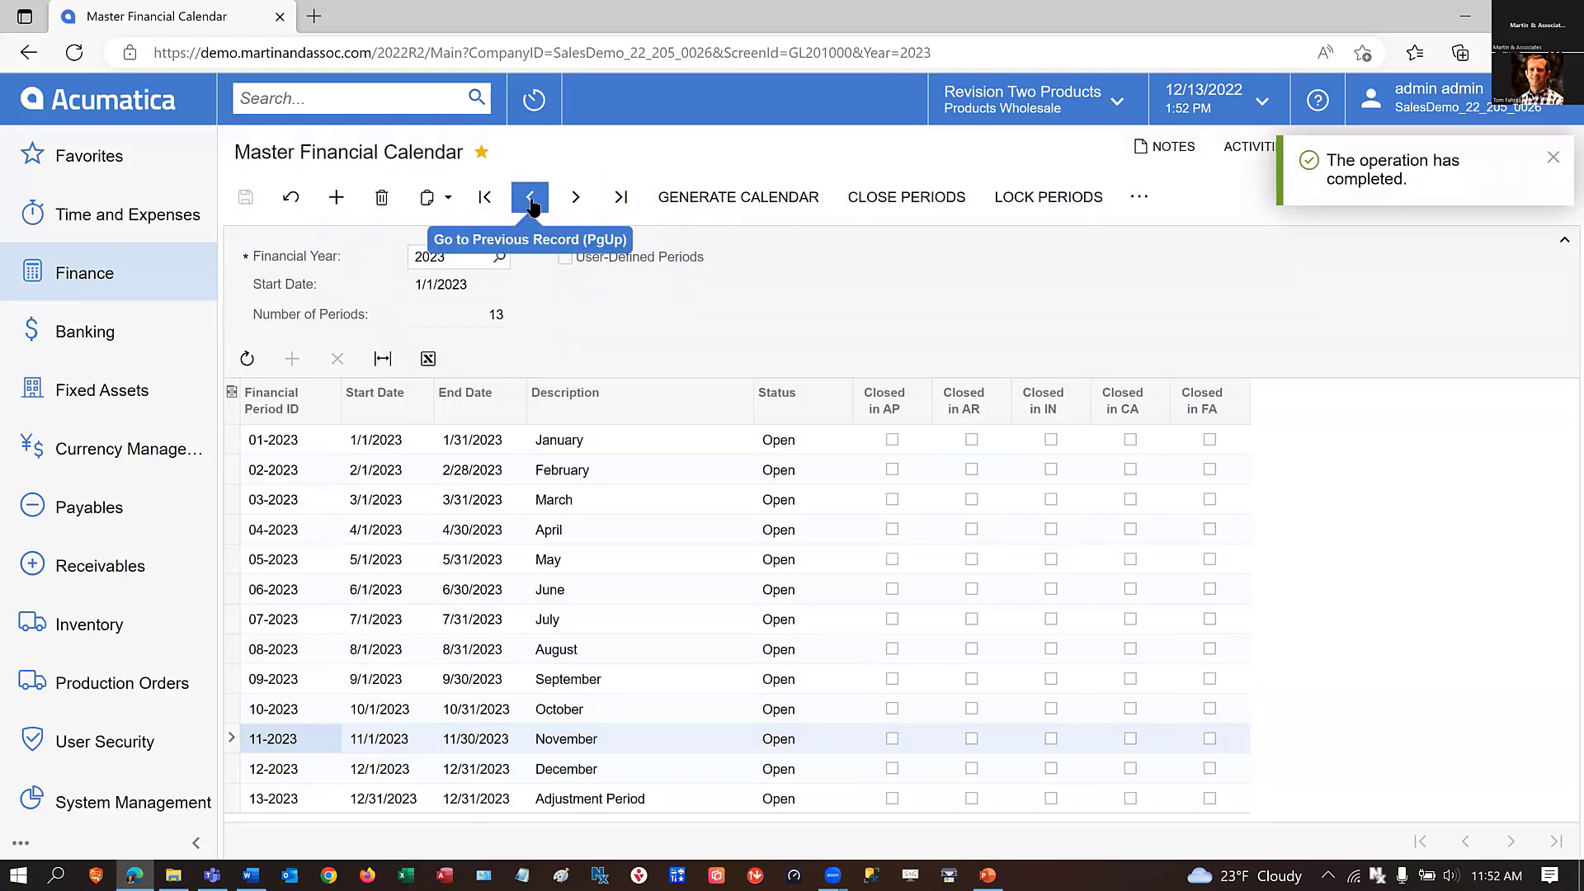
Display financial year 2024 in the Master Financial Calendar and examine its period statuses and the available period management actions.
{"action": "left_click", "coordinate": [499, 257]}
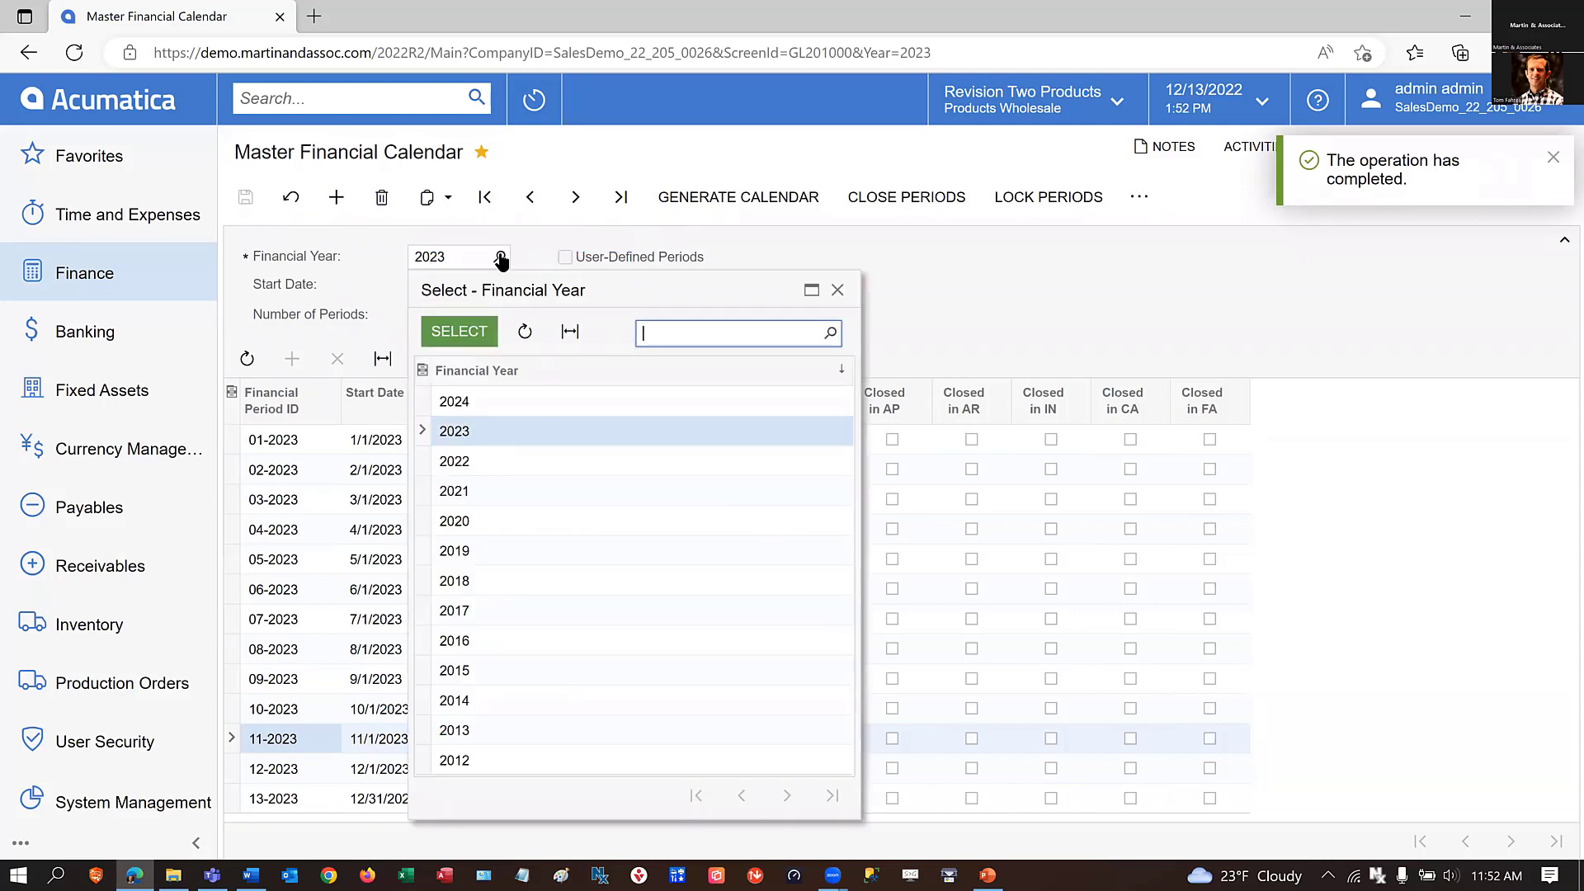
{"action": "left_click", "coordinate": [472, 401]}
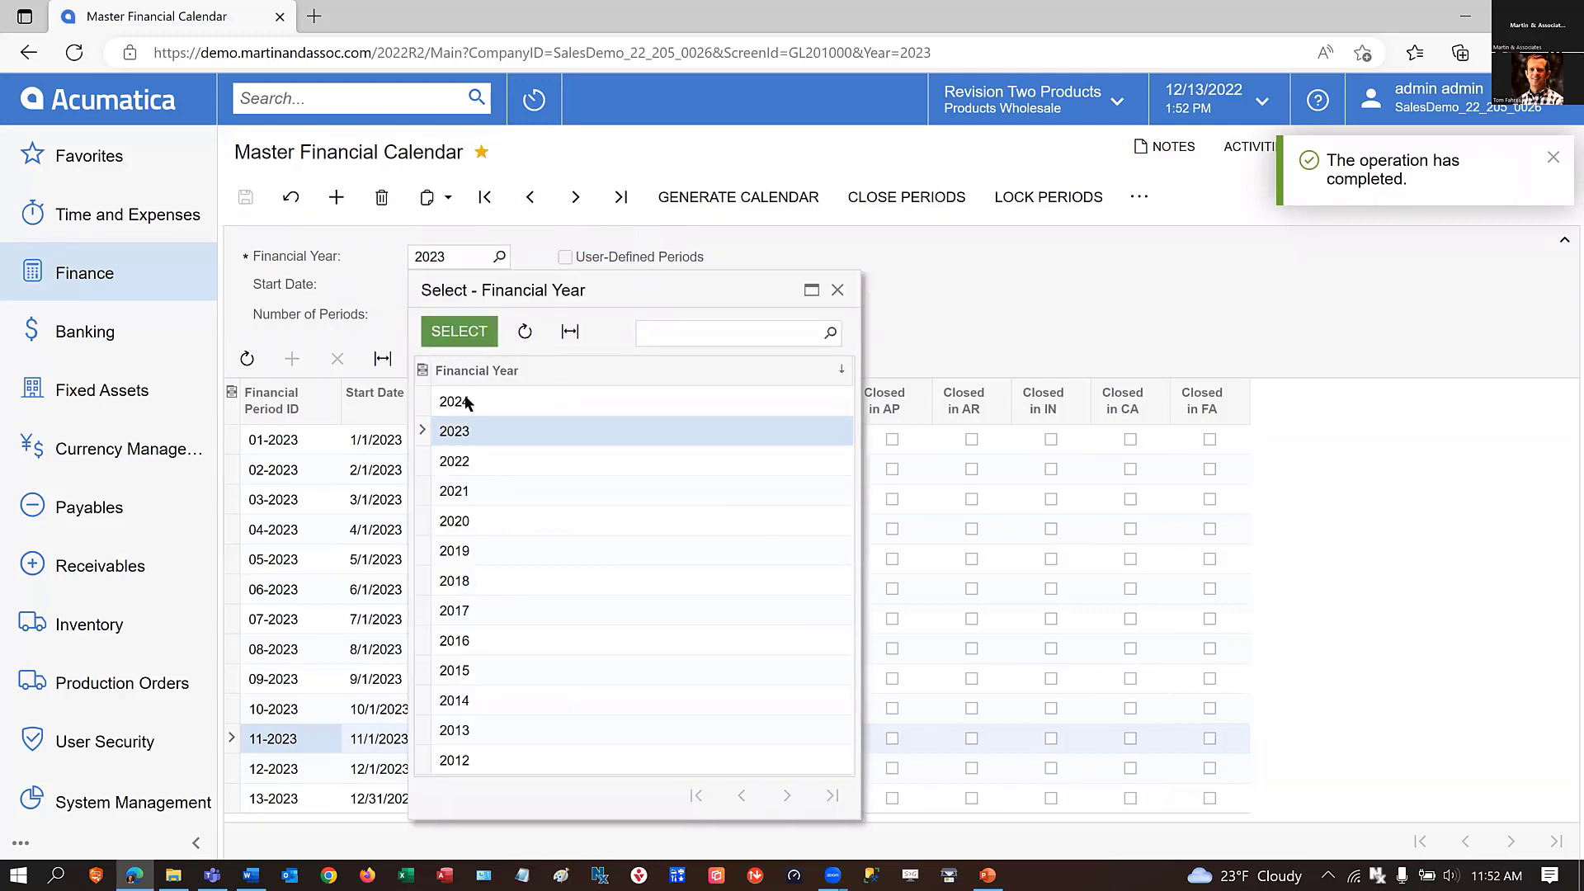
{"action": "left_click", "coordinate": [462, 333]}
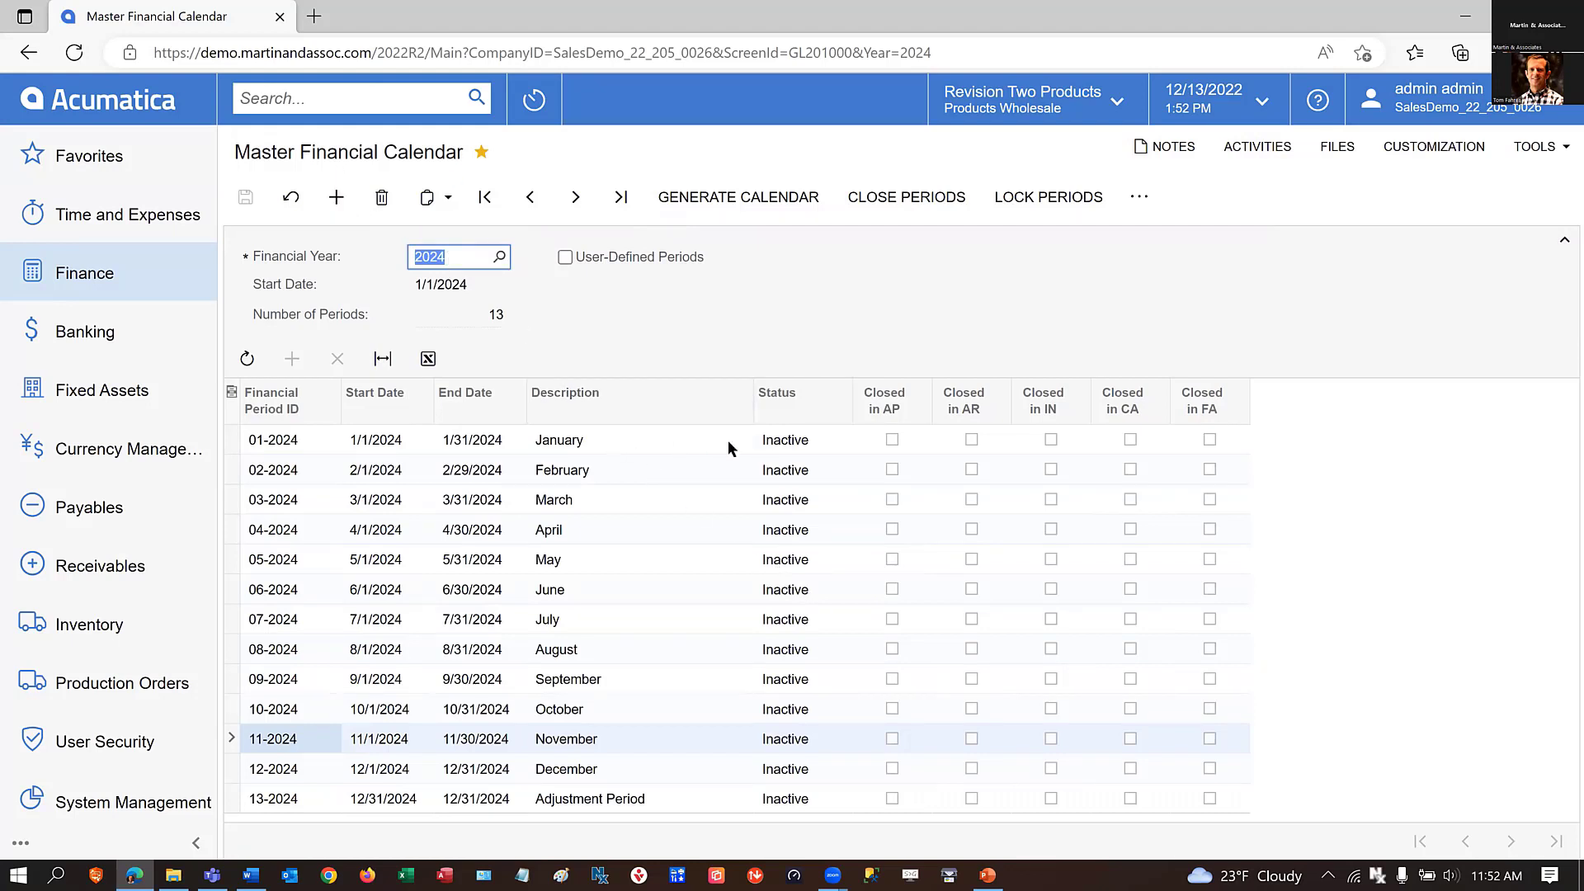
{"action": "left_click", "coordinate": [690, 434]}
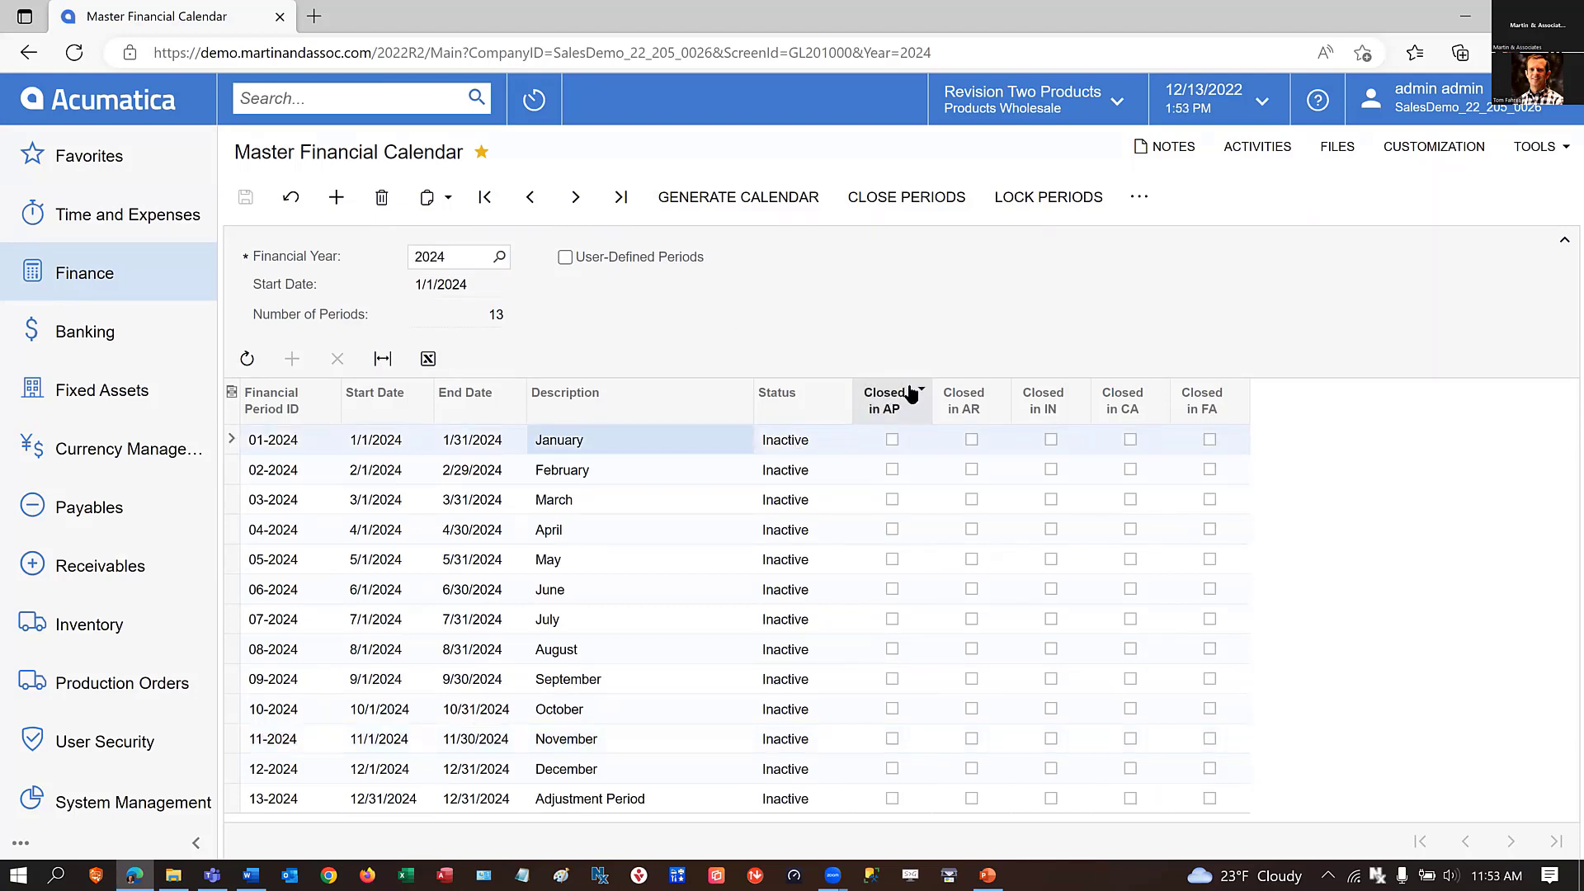
{"action": "left_click", "coordinate": [1128, 200]}
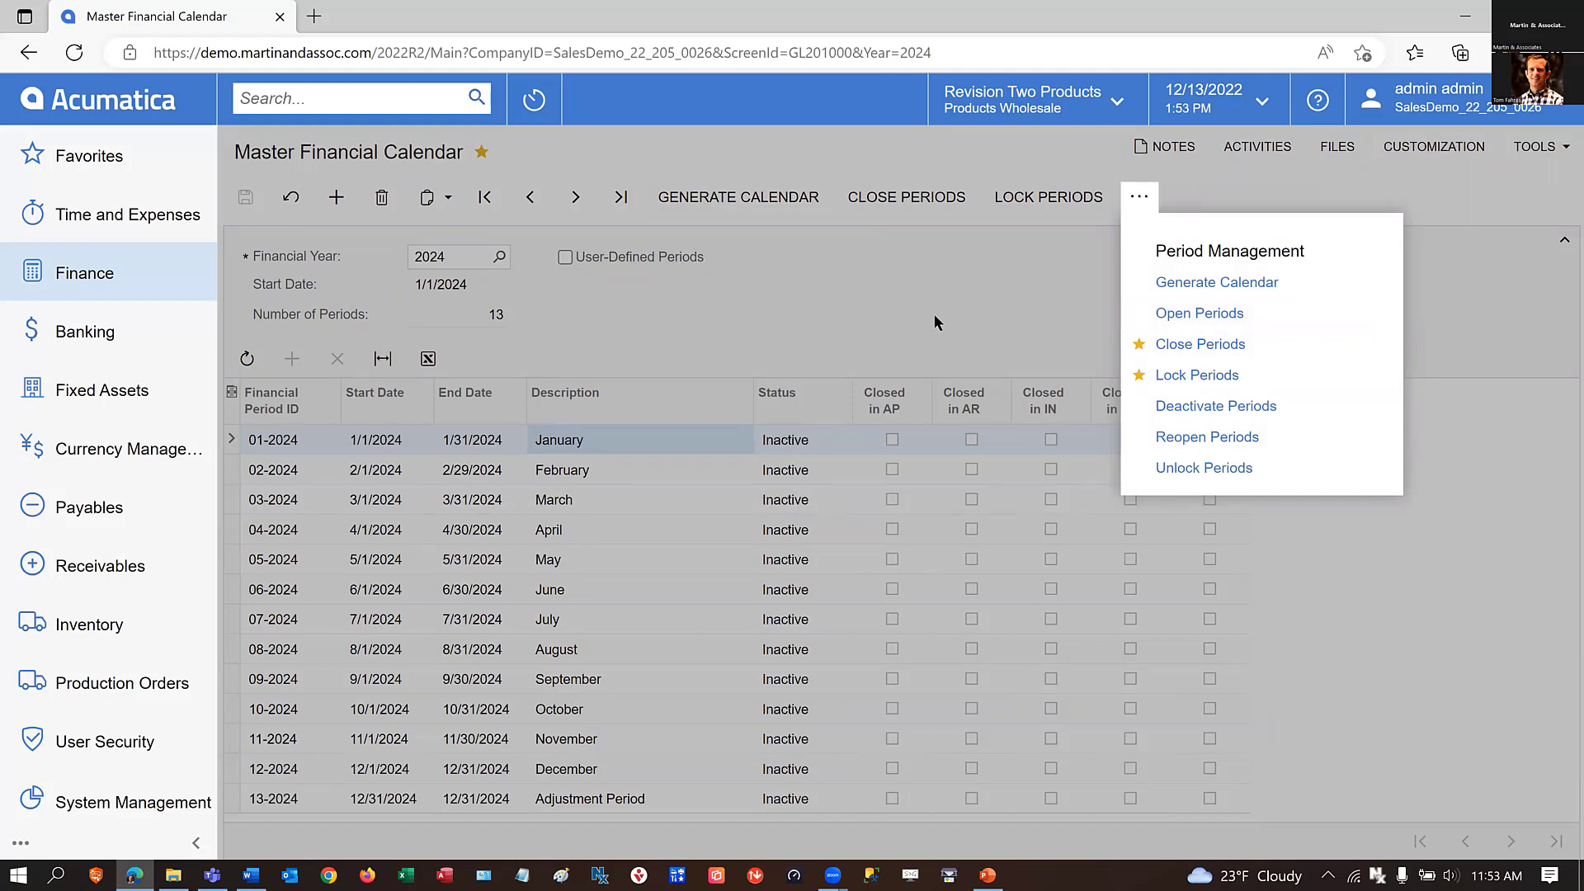
Open Generate Book Calendars for fixed assets and examine the year range settings and each book's last calendar year.
{"action": "left_click", "coordinate": [89, 396]}
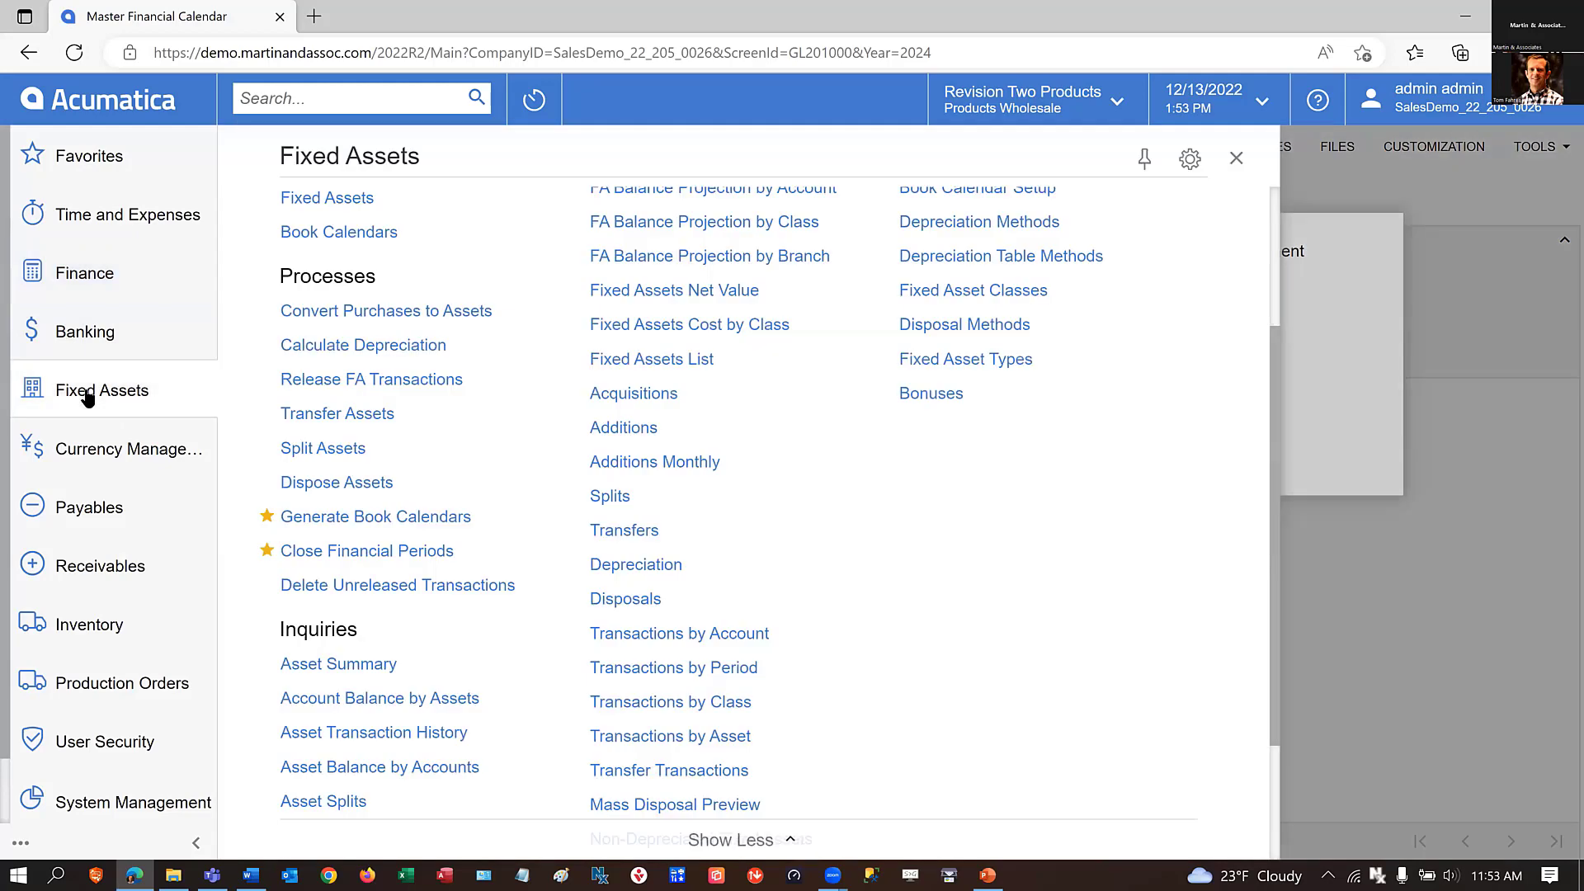
{"action": "left_click", "coordinate": [316, 517]}
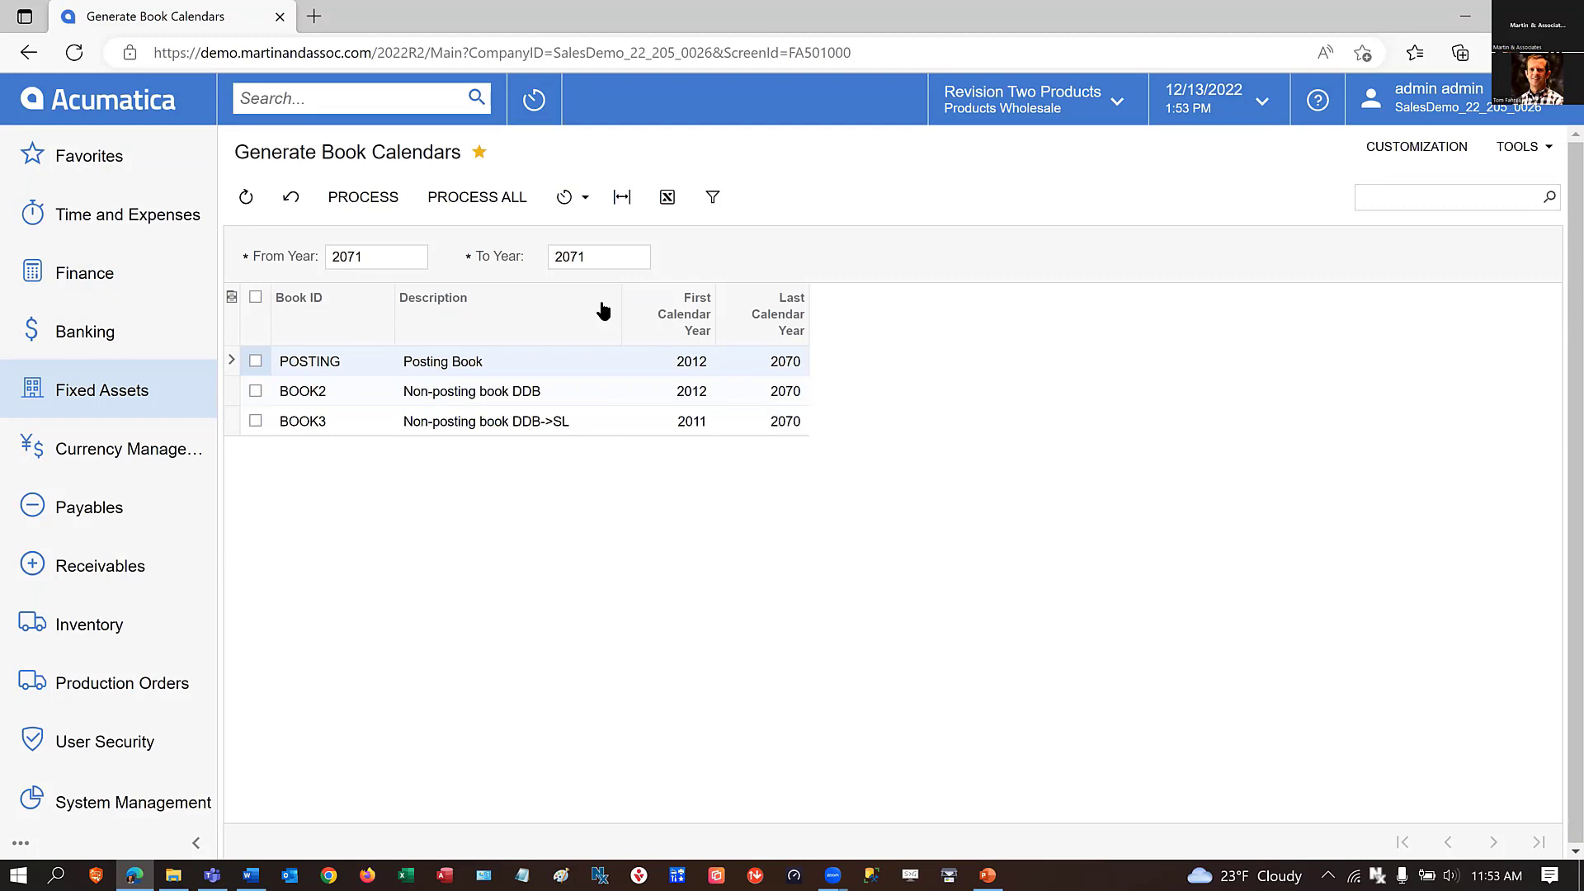
{"action": "left_click", "coordinate": [373, 257]}
{"action": "left_click", "coordinate": [793, 367]}
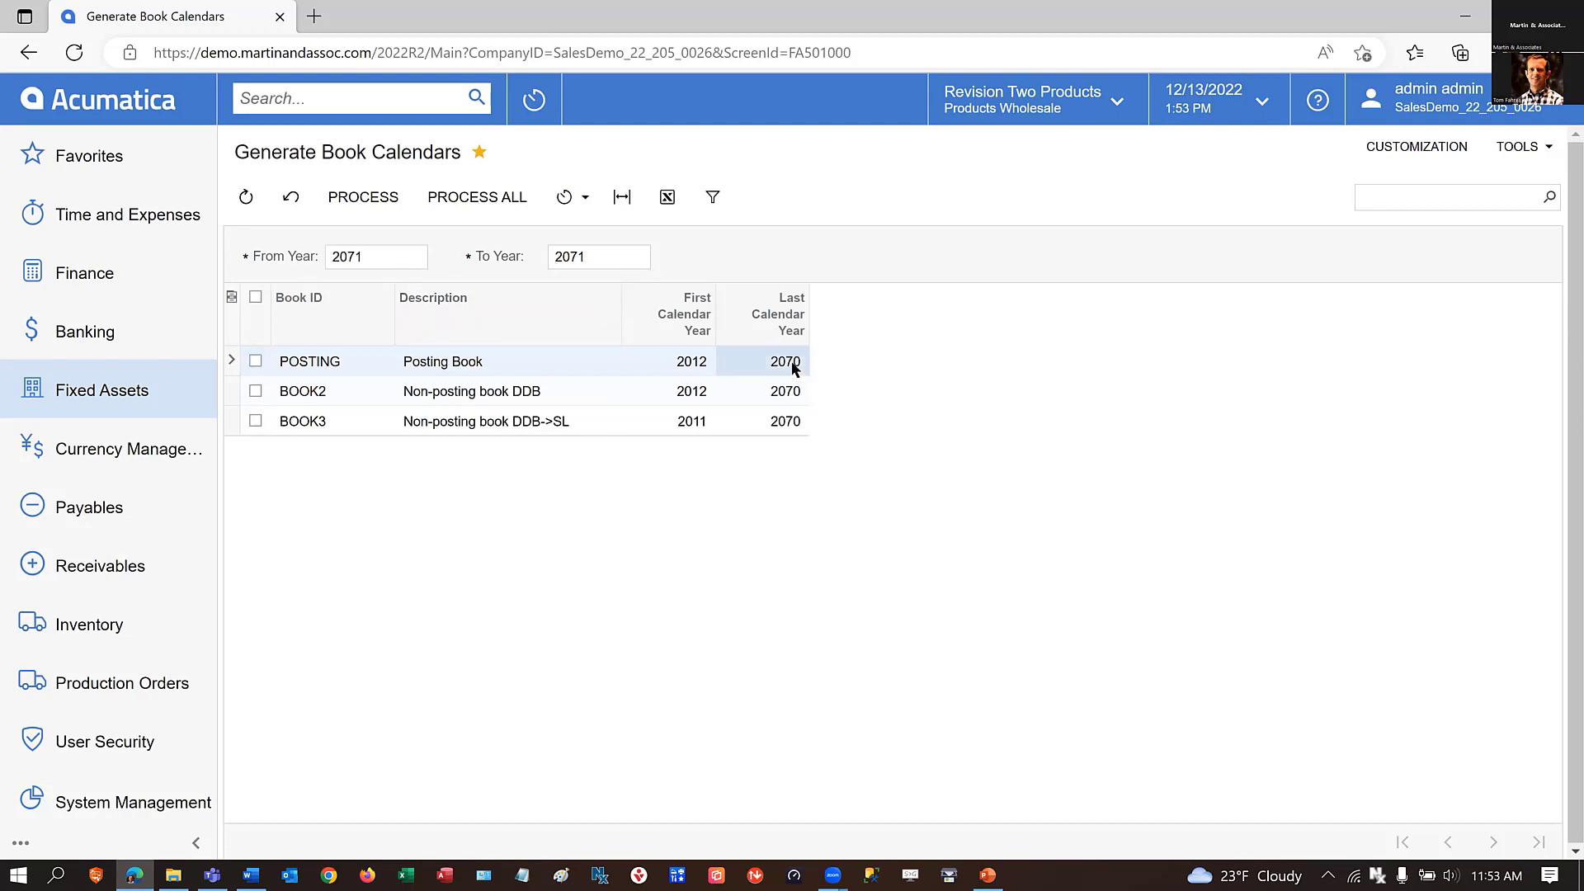
{"action": "left_click", "coordinate": [382, 256]}
{"action": "left_click", "coordinate": [590, 256]}
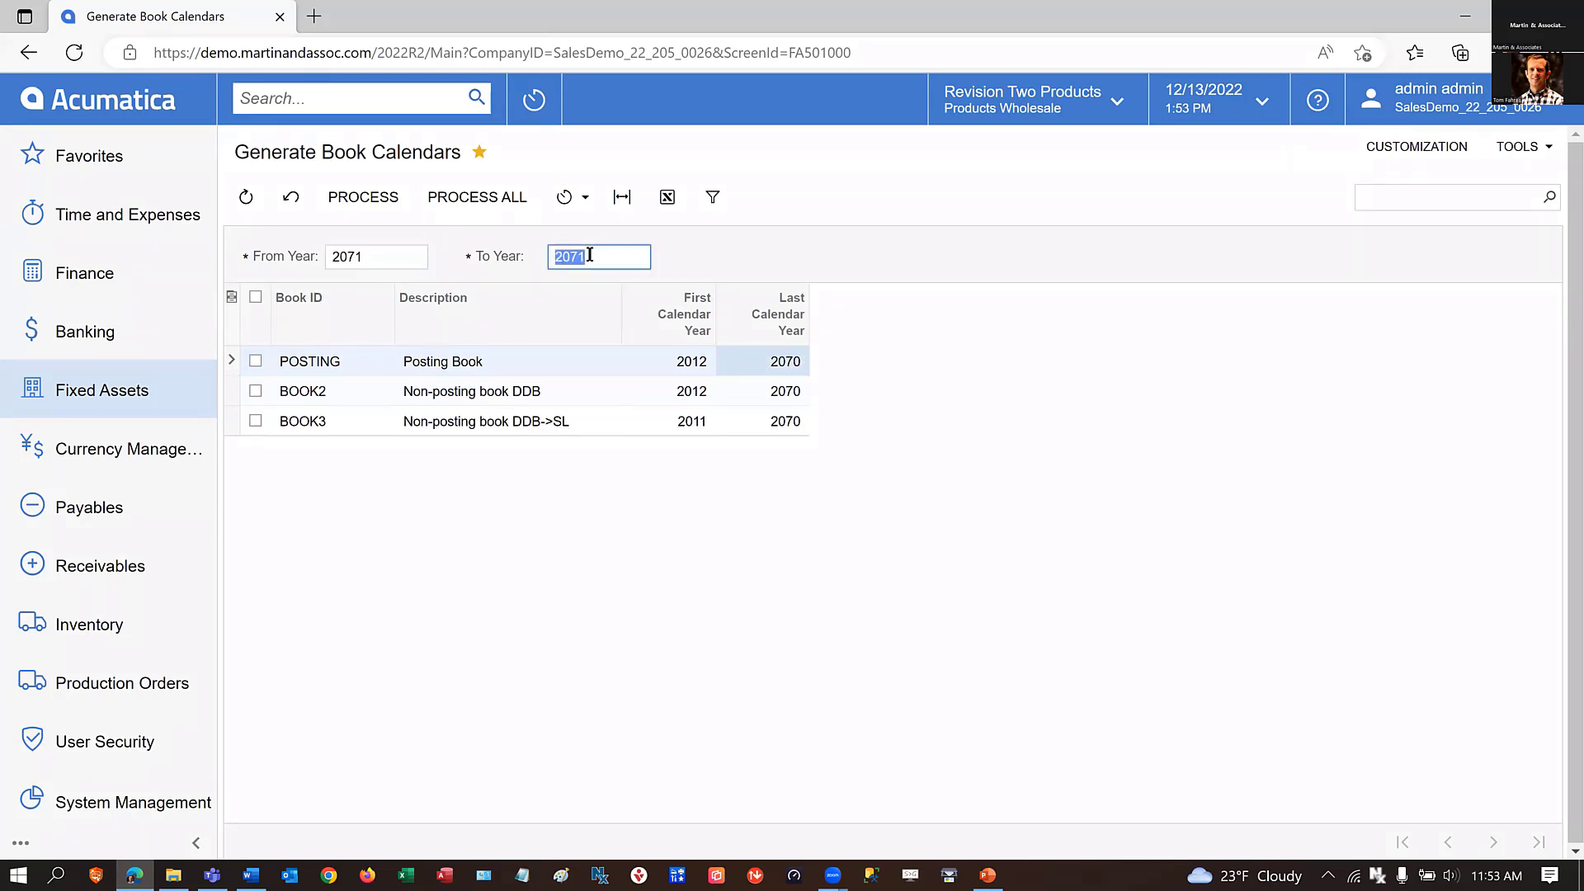
{"action": "left_click", "coordinate": [380, 197]}
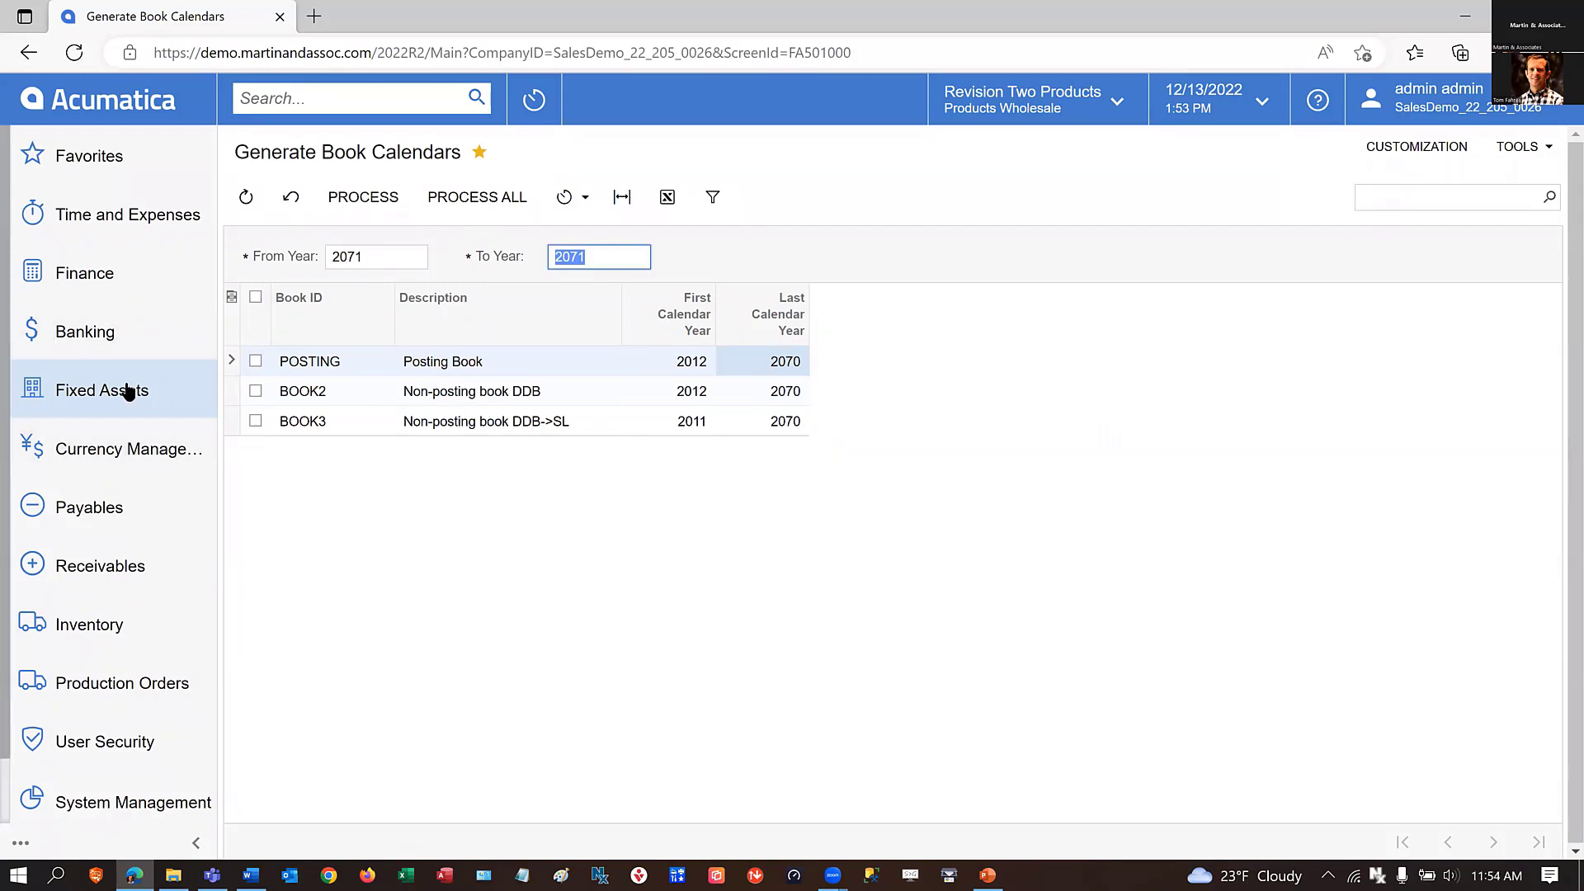
Enable Custom Week Configuration in the Time & Expenses Preferences and view the settings for generating custom weeks.
{"action": "left_click", "coordinate": [96, 221]}
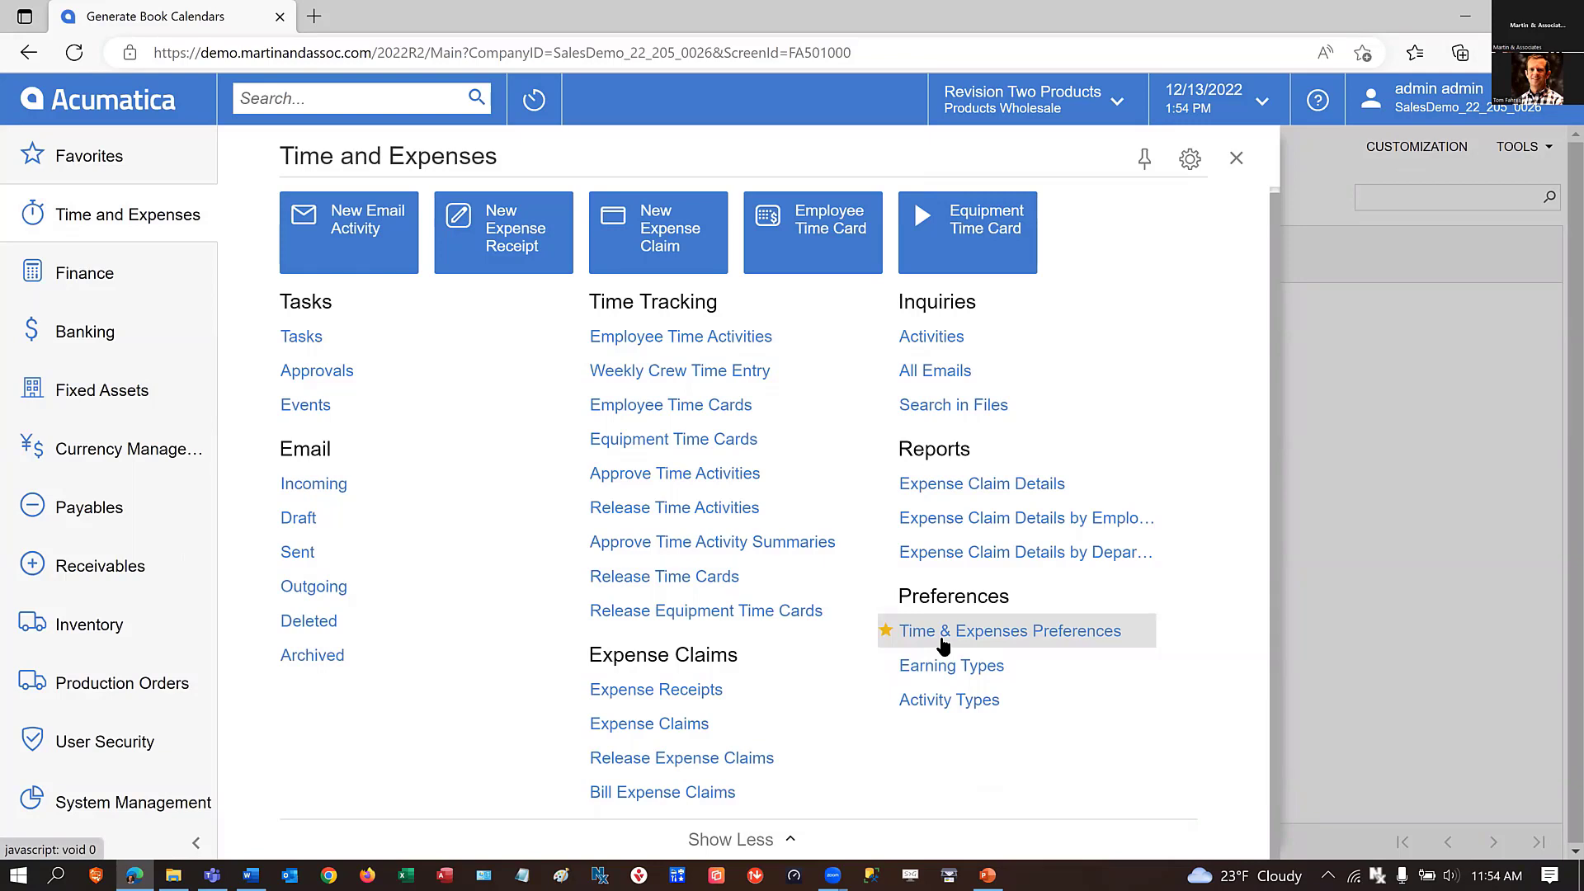
{"action": "left_click", "coordinate": [1014, 632]}
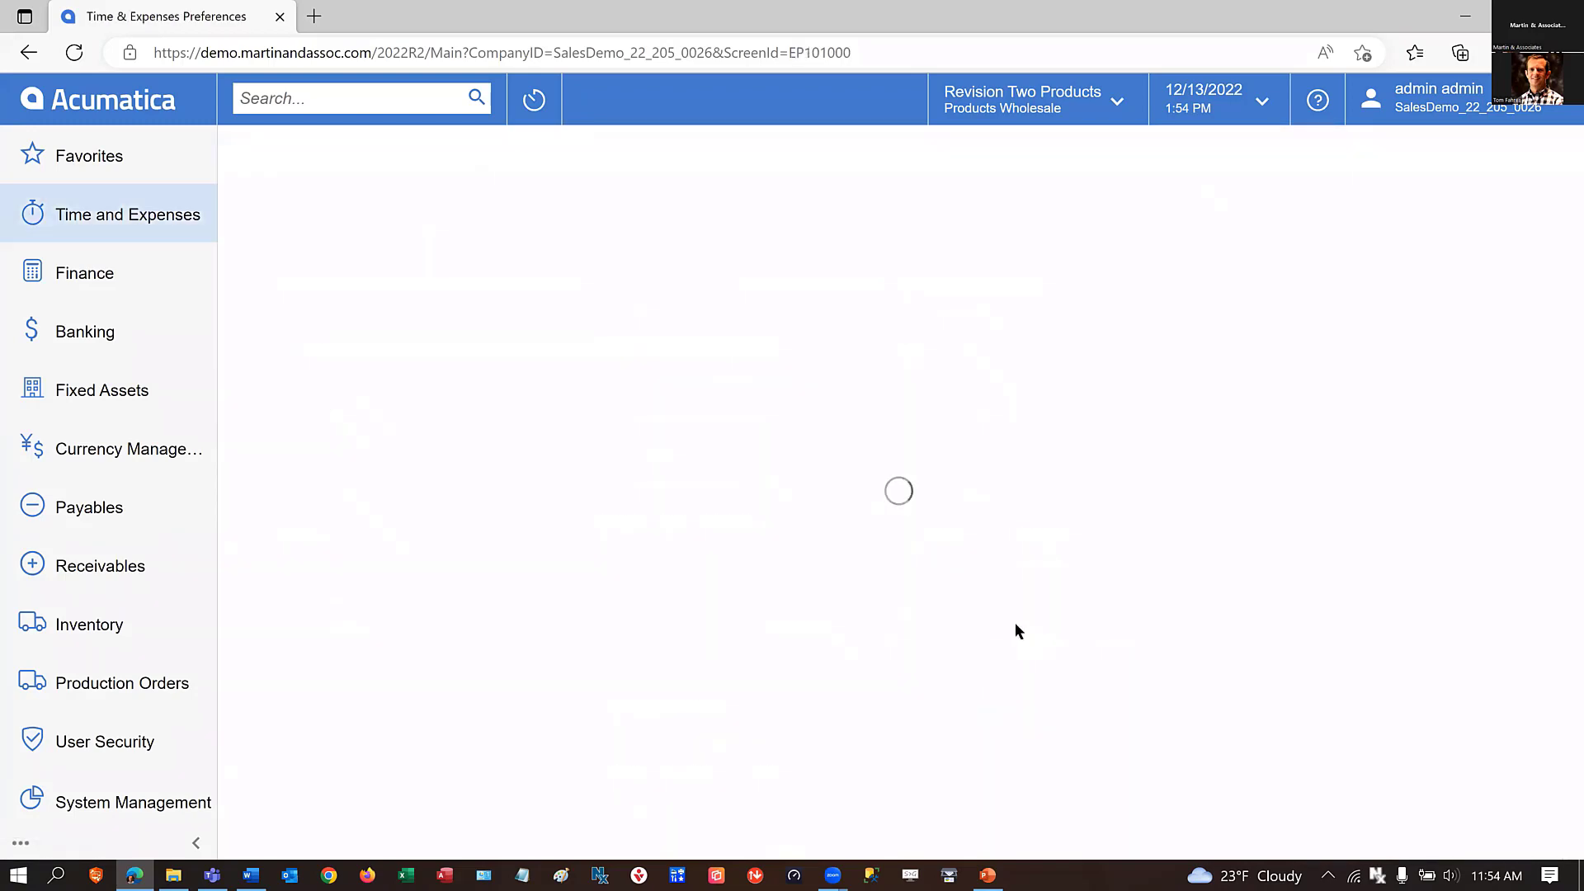
{"action": "scroll", "coordinate": [1269, 716], "scroll_direction": "down", "scroll_amount": 2}
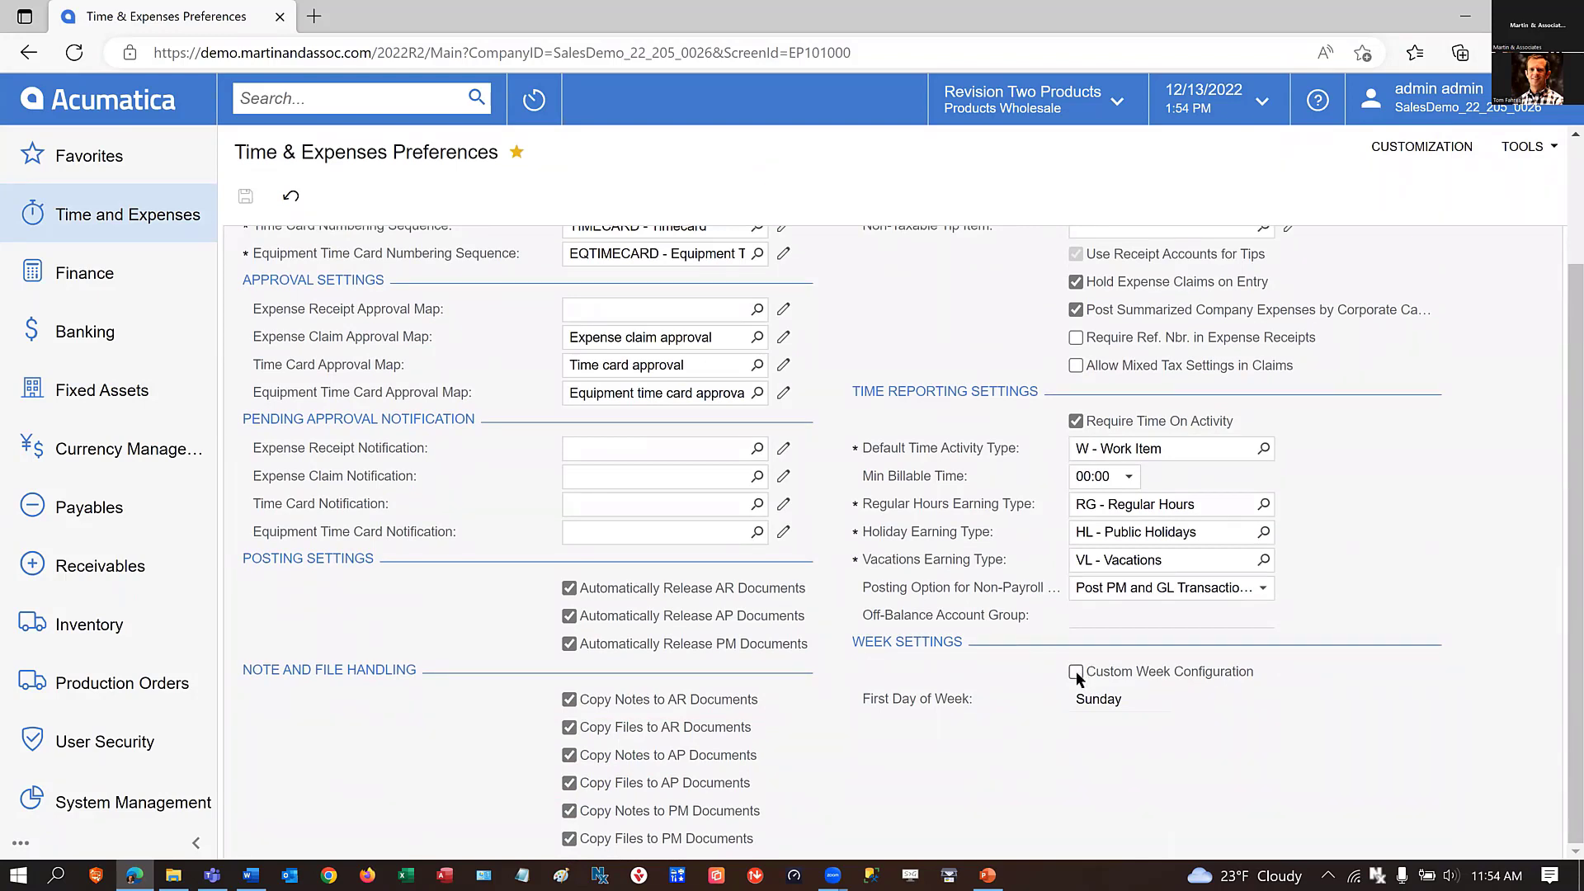
{"action": "left_click", "coordinate": [1076, 671]}
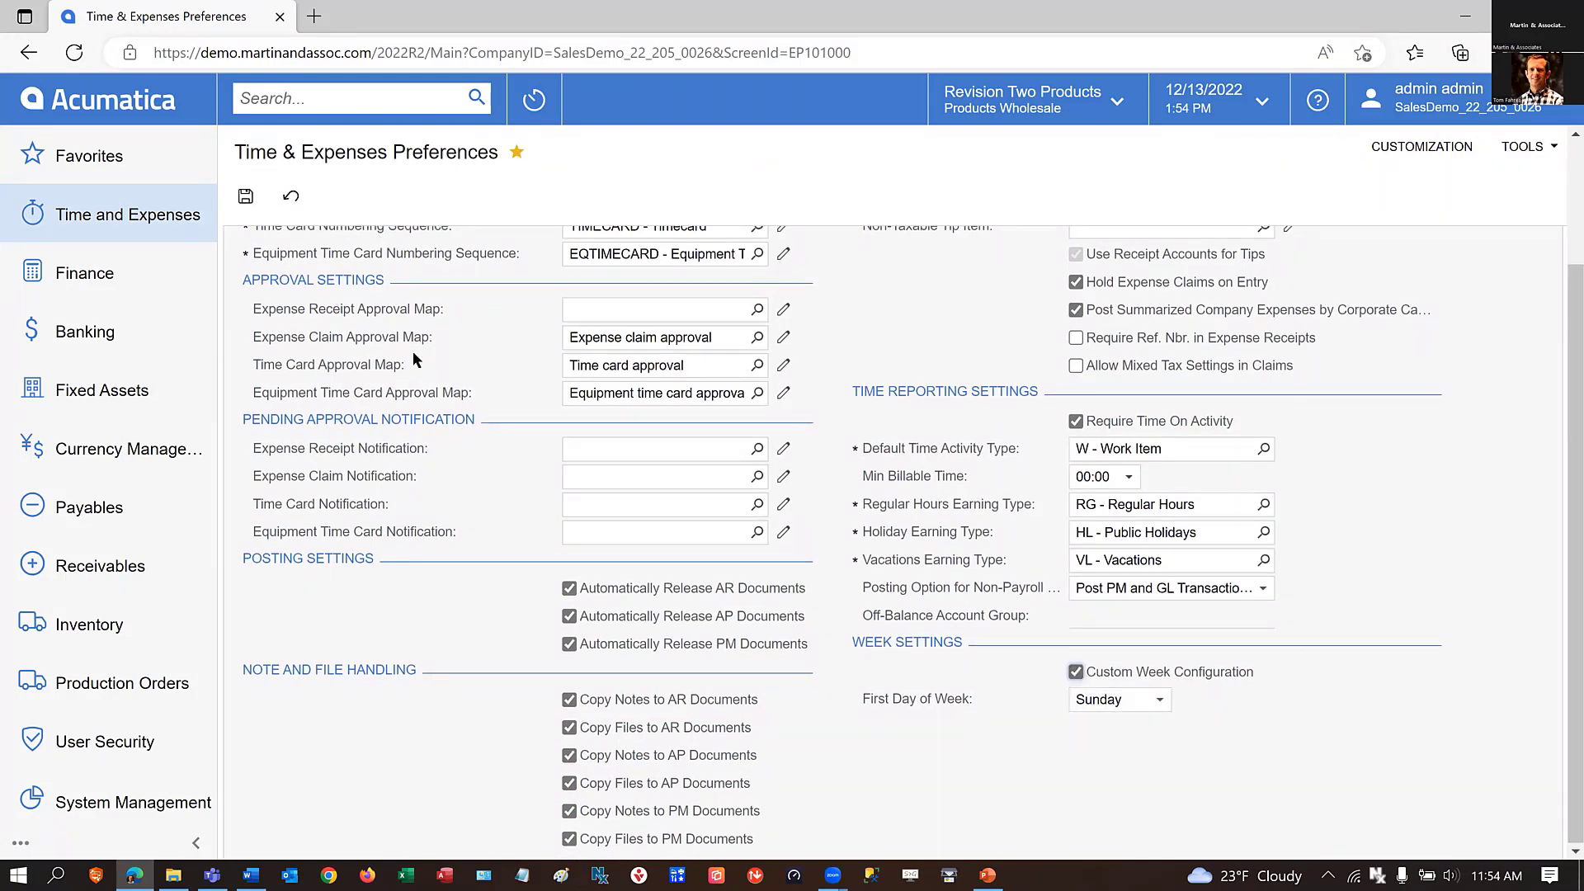
{"action": "scroll", "coordinate": [568, 373], "scroll_direction": "up", "scroll_amount": 2}
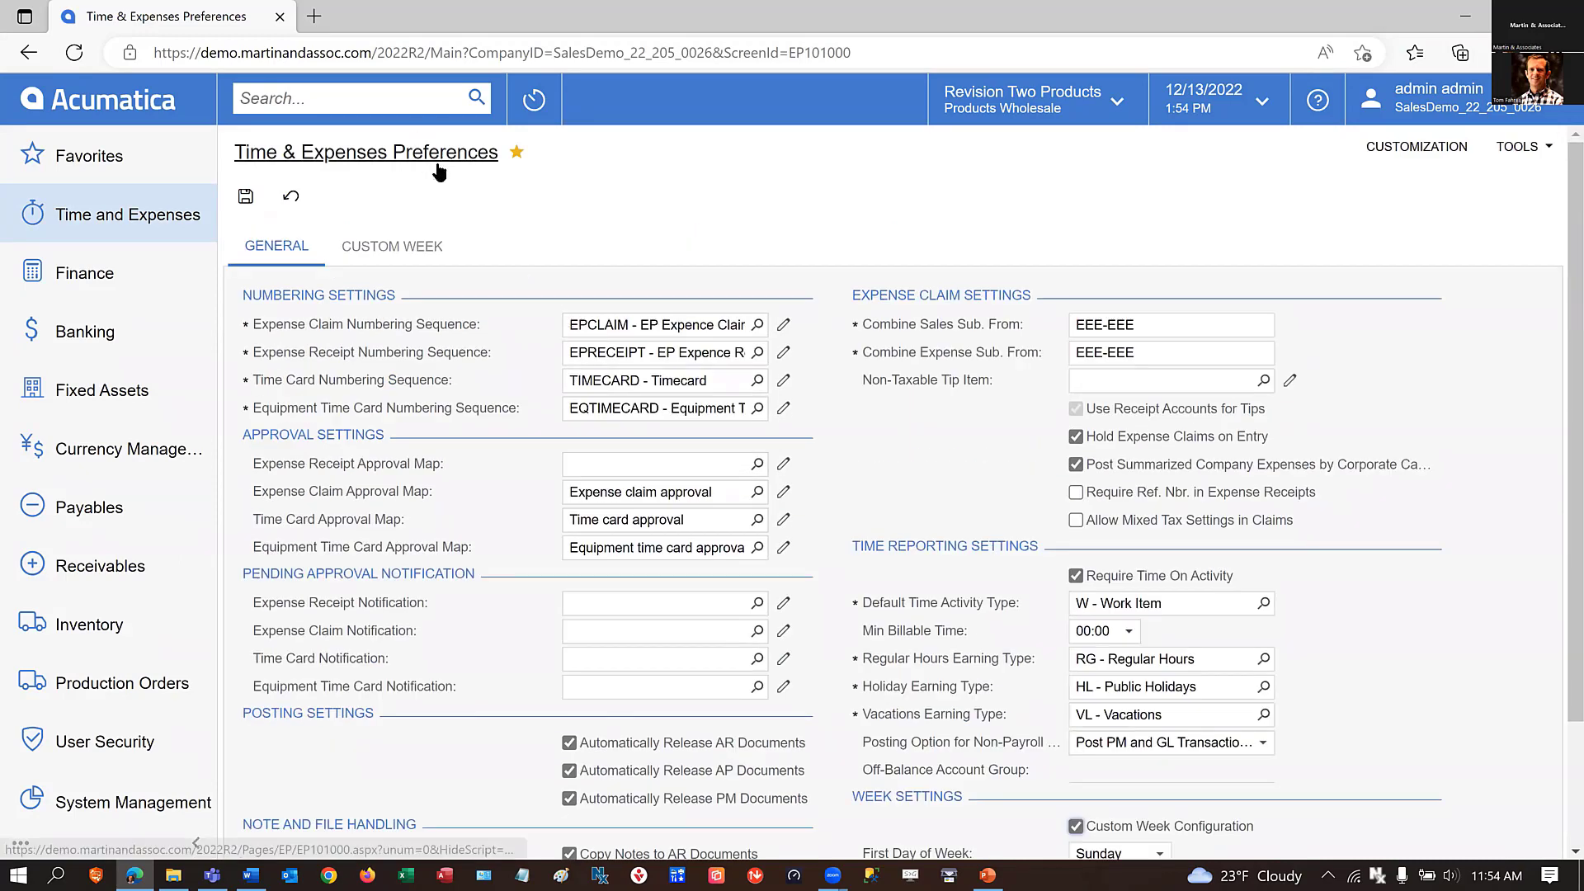
{"action": "left_click", "coordinate": [395, 248]}
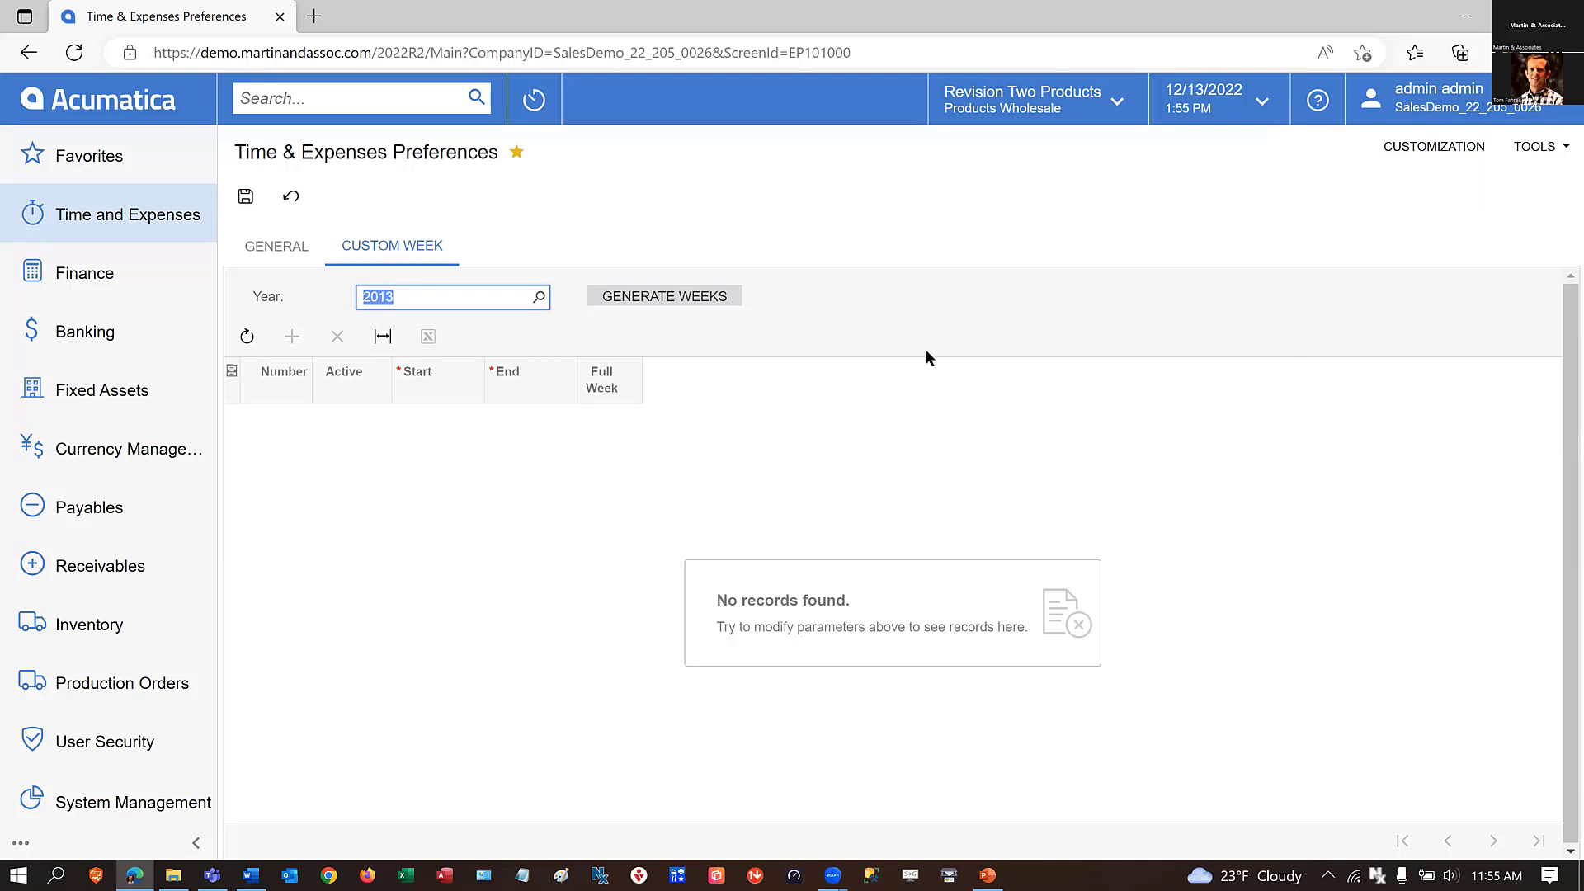
{"action": "scroll", "coordinate": [210, 265], "scroll_direction": "down", "scroll_amount": 1}
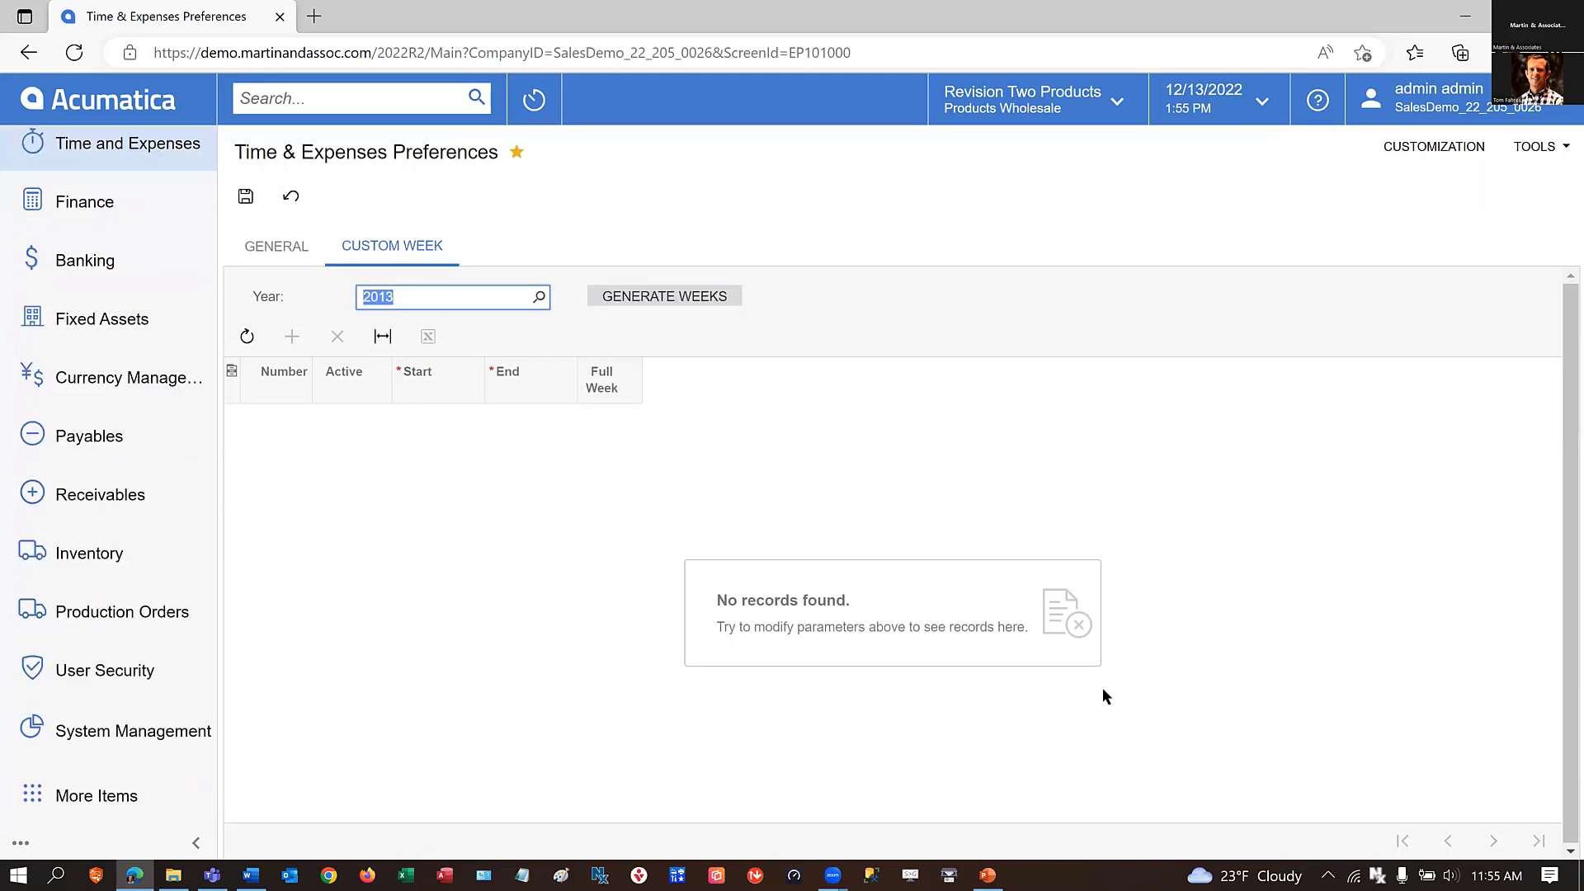
Leave the Time & Expenses Preferences for the Master Financial Calendar and switch to the PowerPoint presentation.
{"action": "left_click", "coordinate": [94, 96]}
{"action": "left_click", "coordinate": [892, 165]}
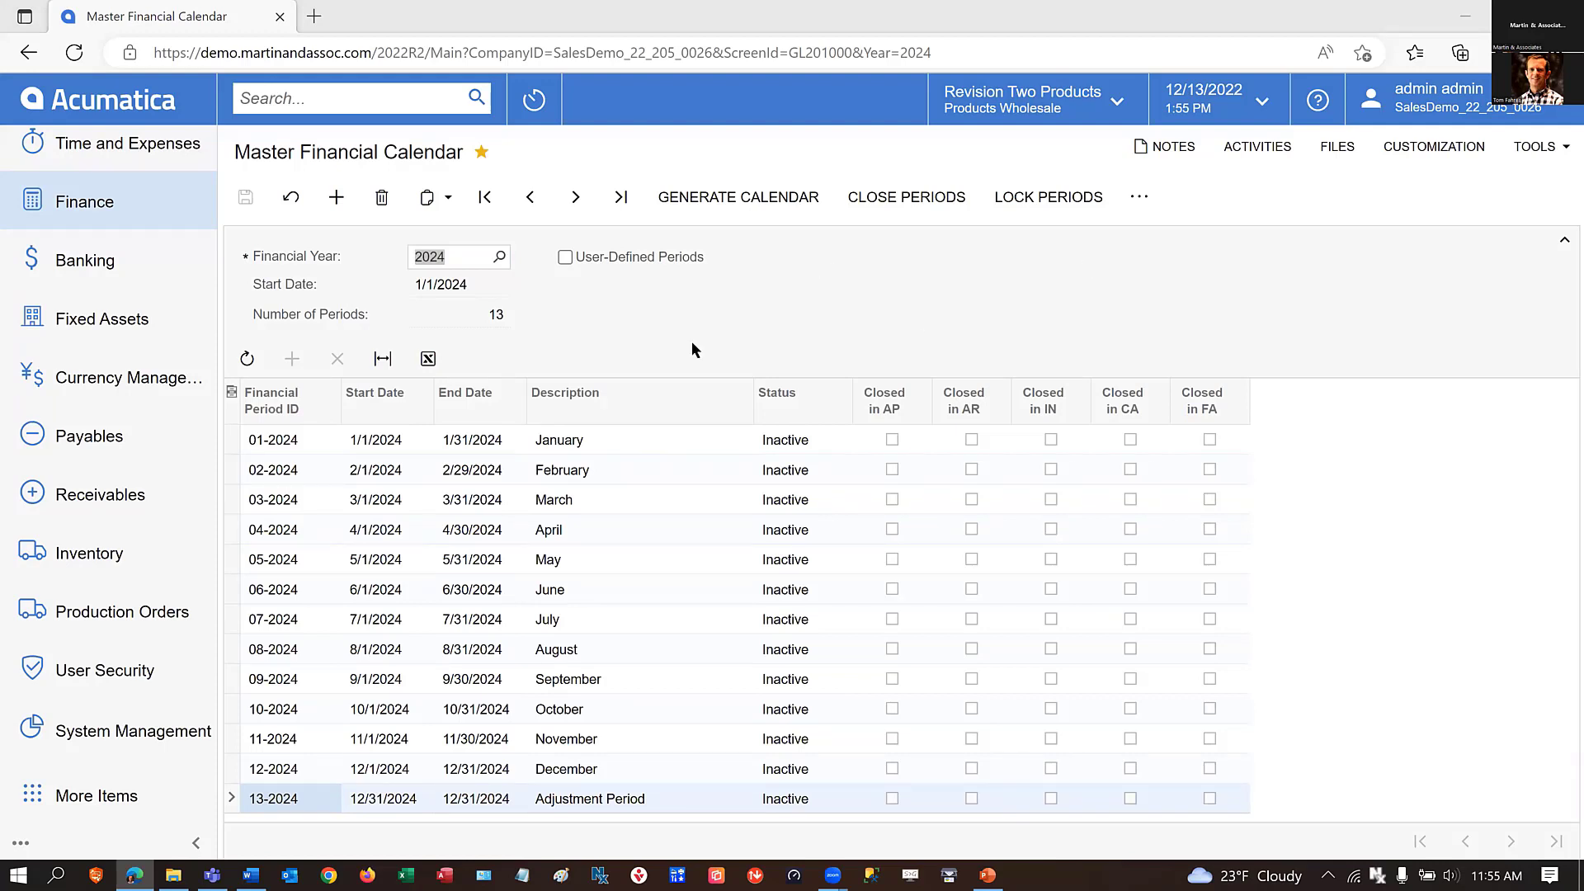
{"action": "key", "text": "alt+Tab"}
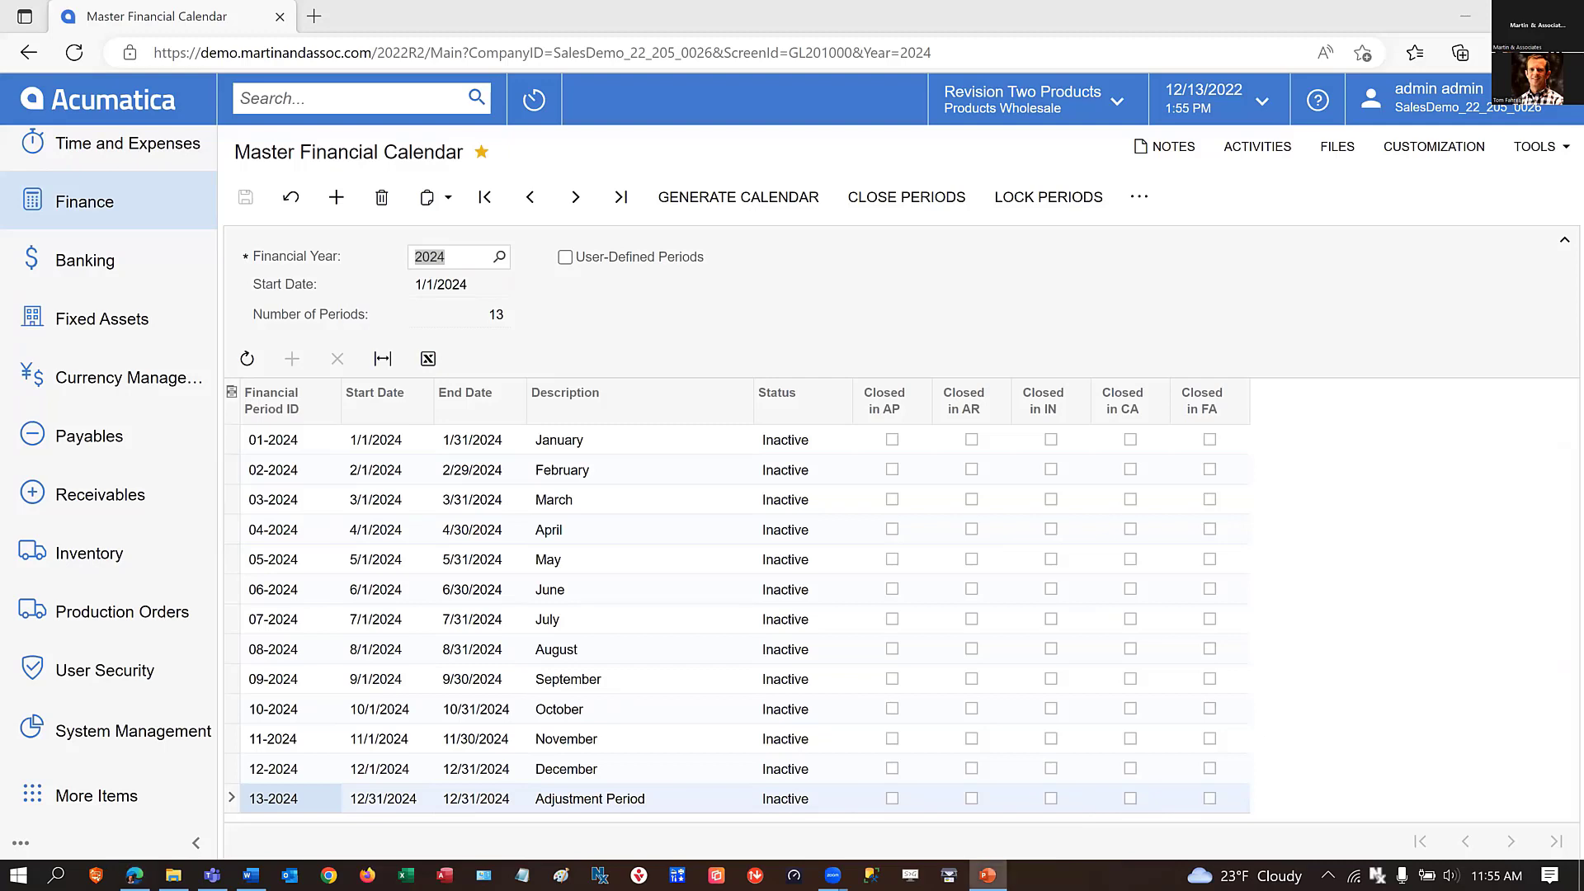